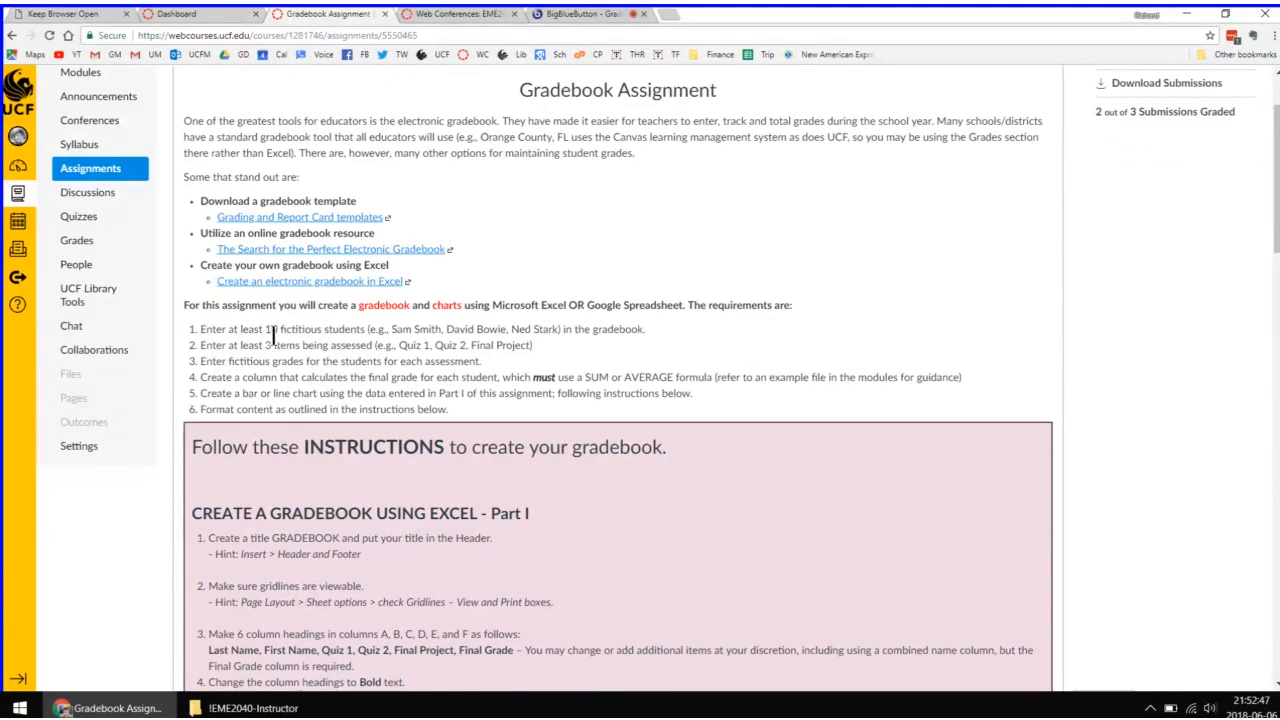
Step: Review the numbered Gradebook Assignment requirements for fictitious students, assessed items, grades, the SUM or AVERAGE column and the chart
left_click_drag(273, 335, 518, 358)
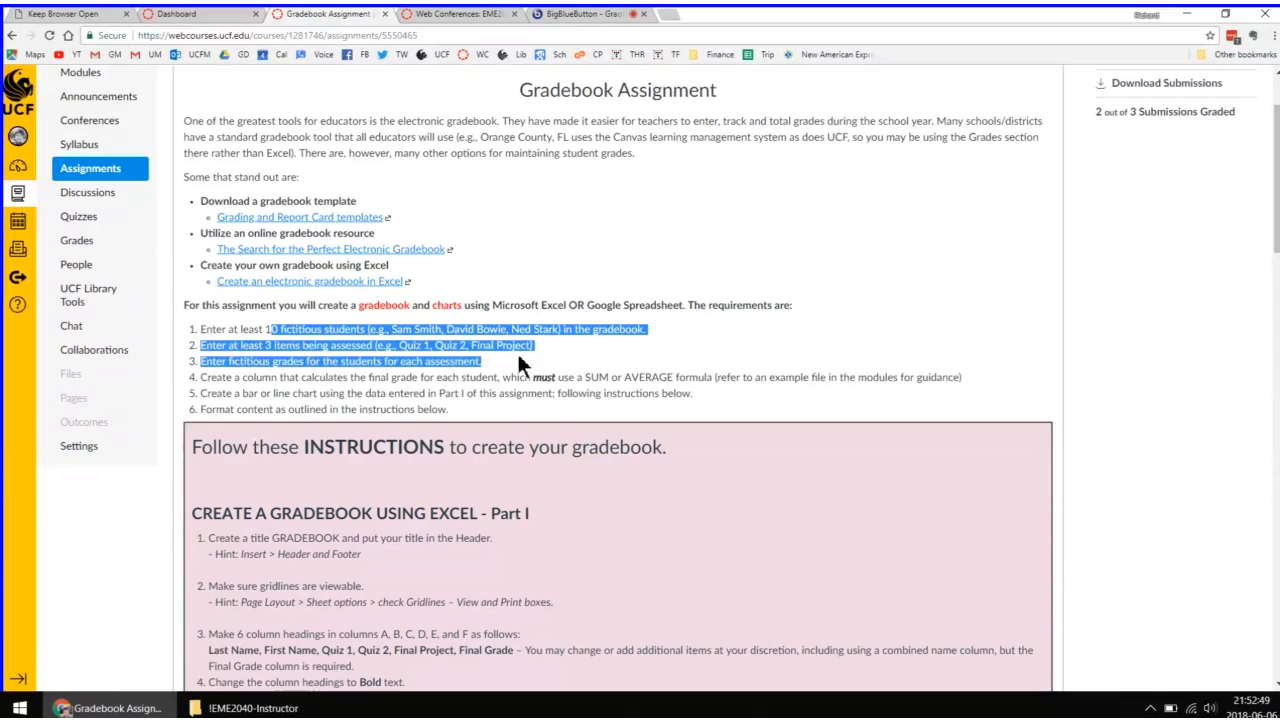
left_click(431, 363)
left_click_drag(405, 377, 696, 392)
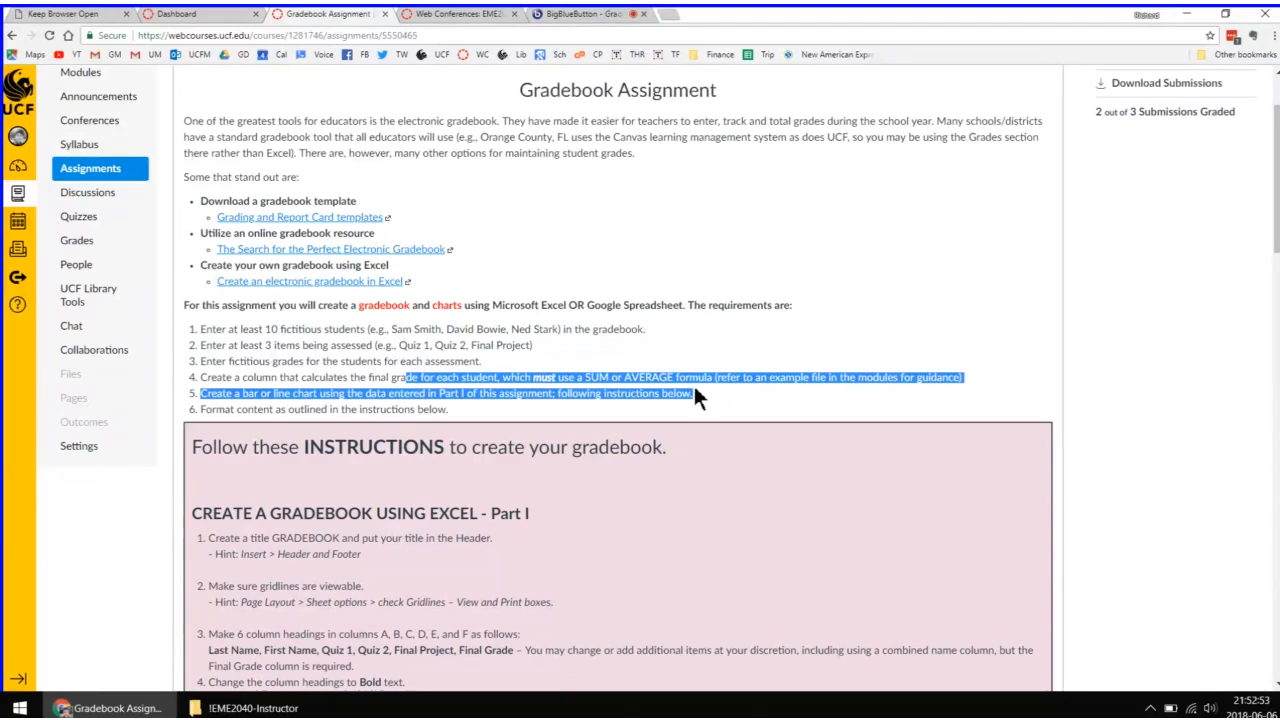
left_click(267, 353)
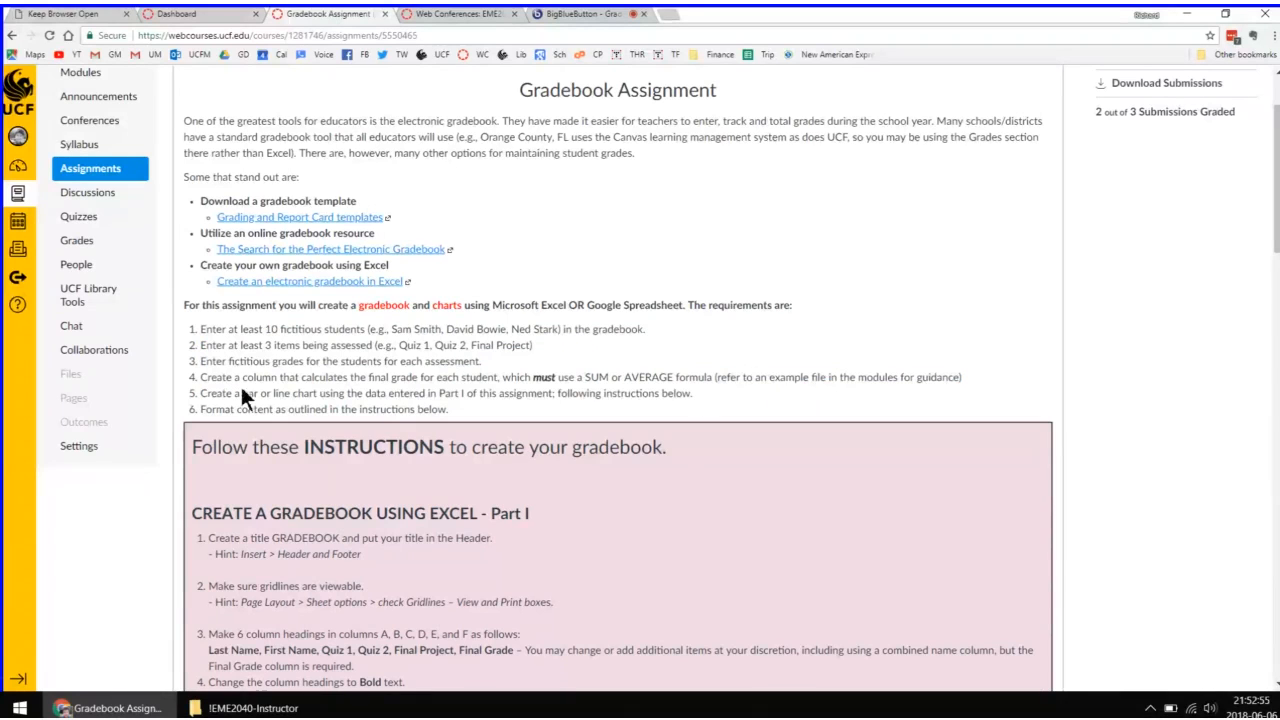
left_click_drag(241, 392, 628, 398)
scroll(617, 300, "up", 2)
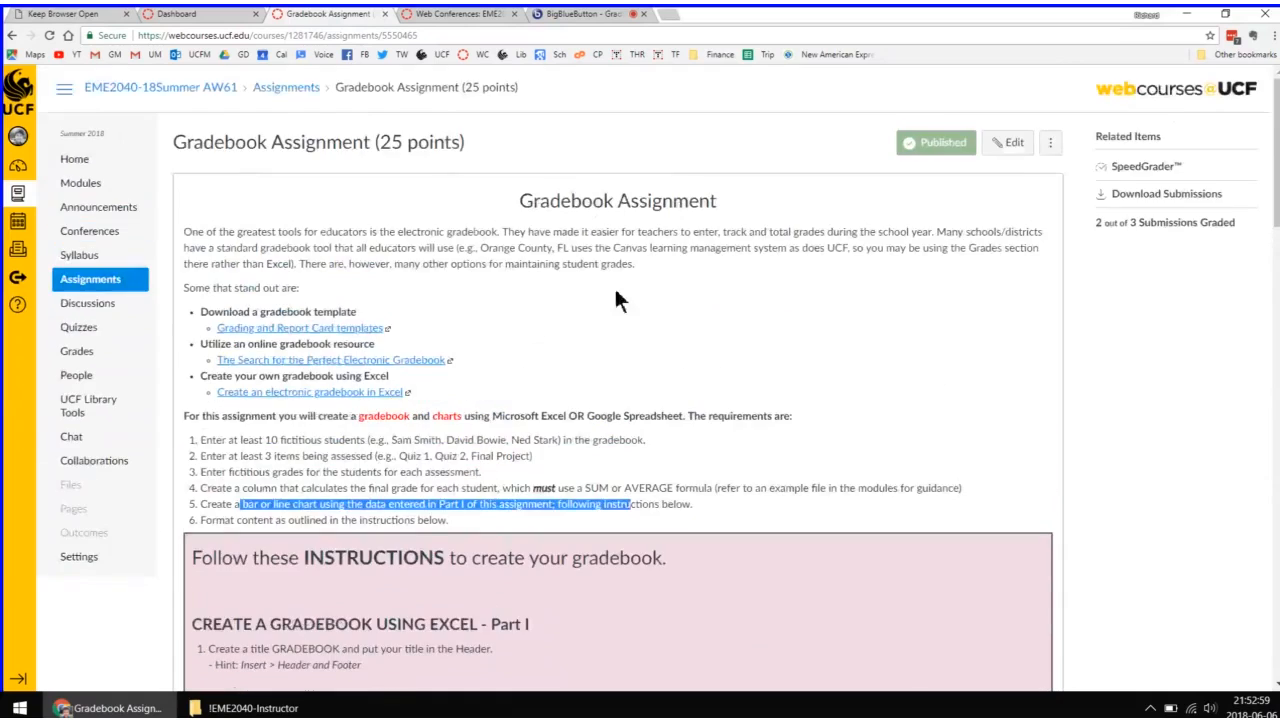
Step: Check the BigBlueButton conference, return to the Gradebook Assignment, and read its Part I gradebook and Part II chart instructions
left_click(582, 14)
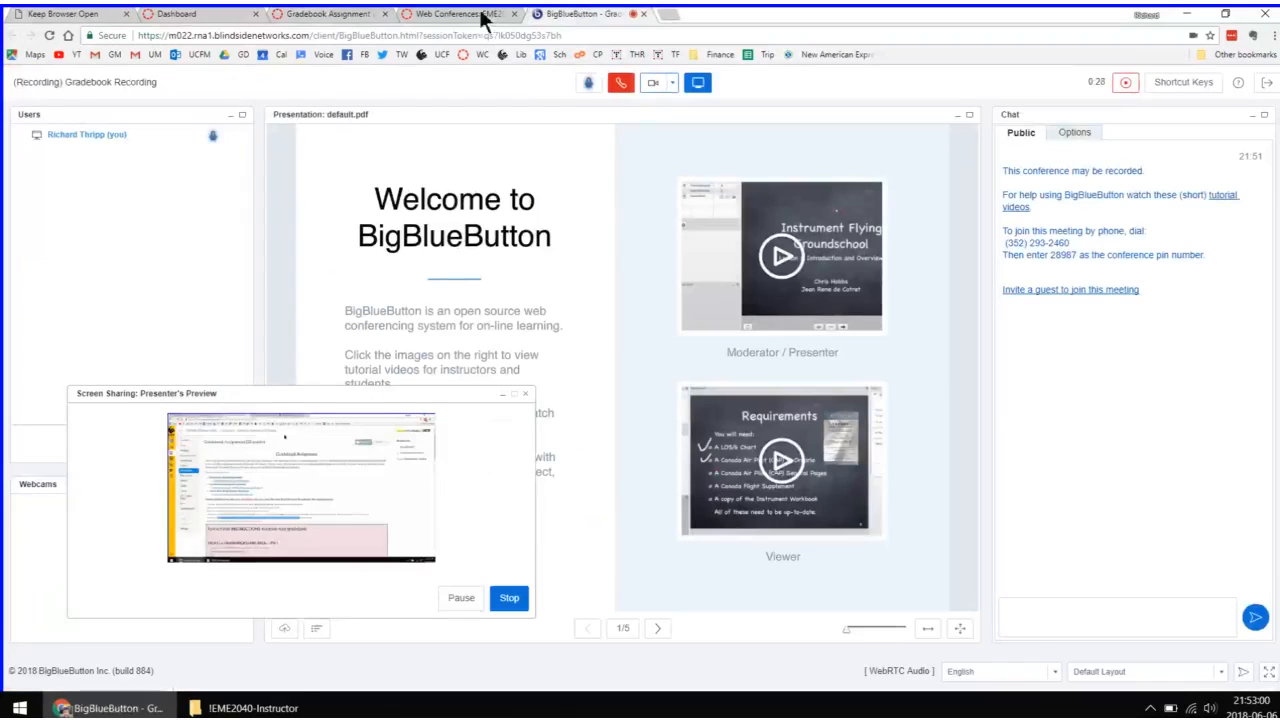
left_click(325, 16)
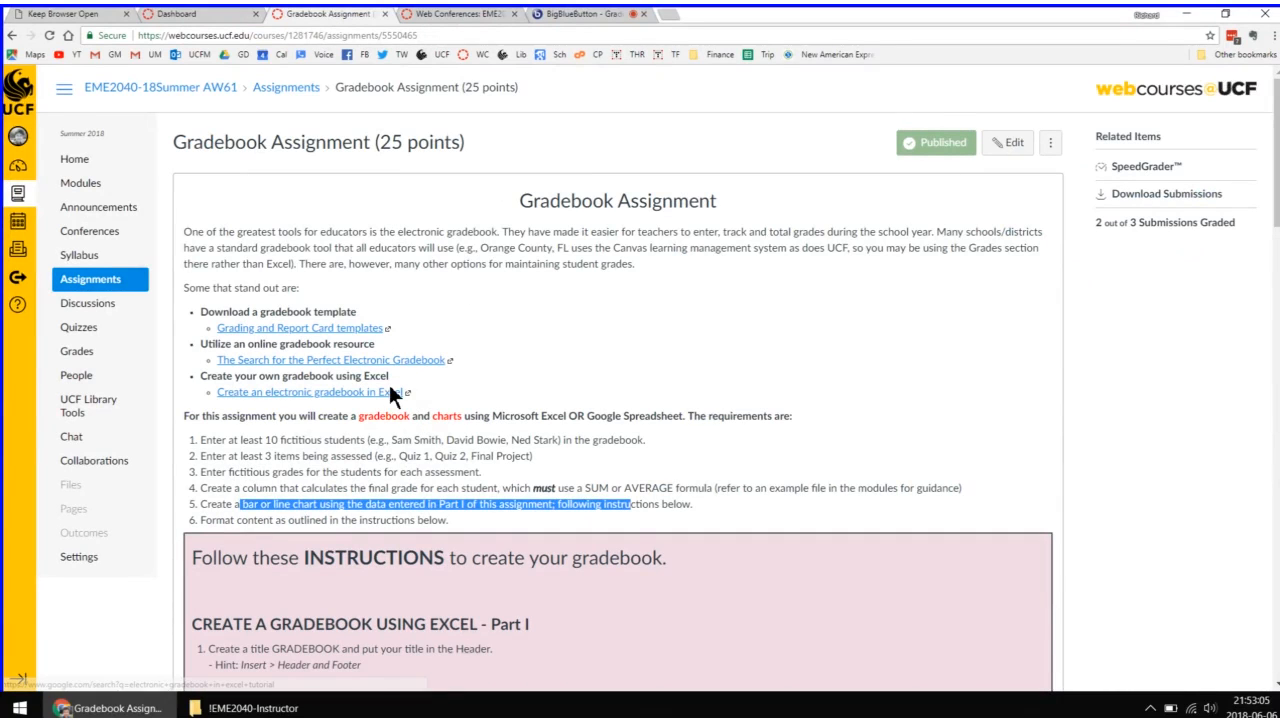
left_click(414, 423)
scroll(365, 458, "down", 4)
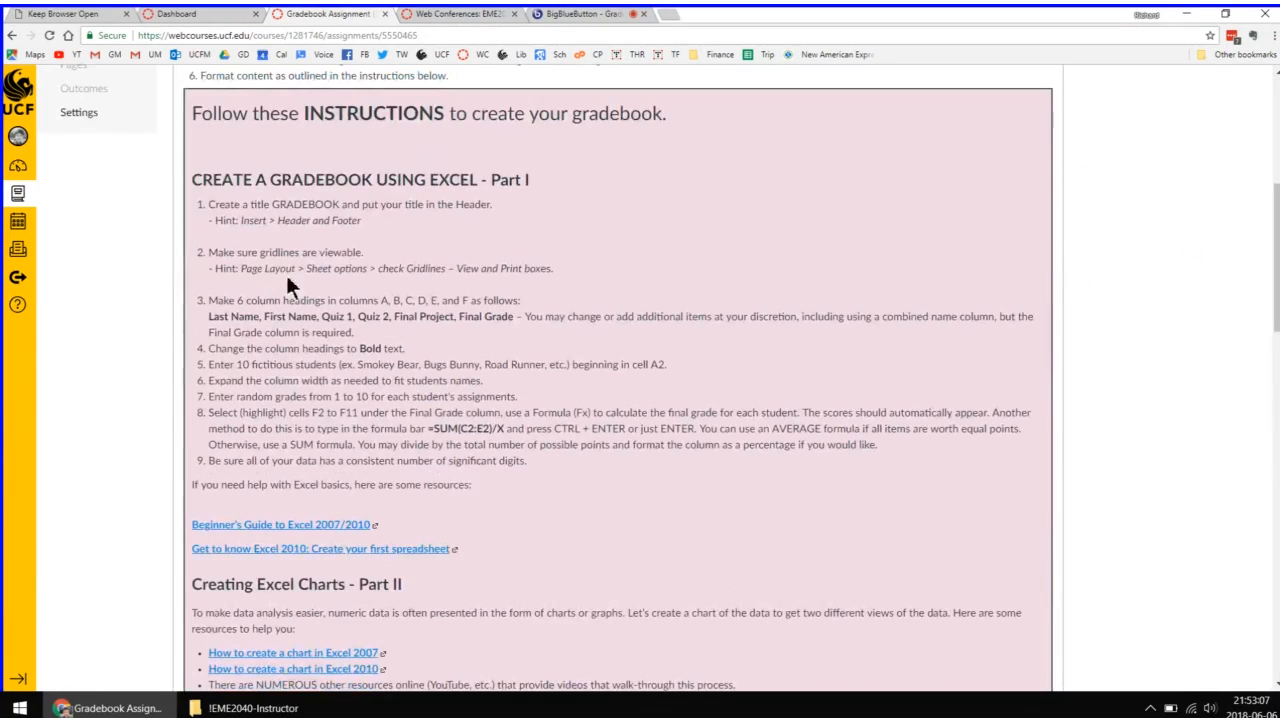
left_click_drag(214, 179, 497, 300)
left_click_drag(395, 428, 298, 325)
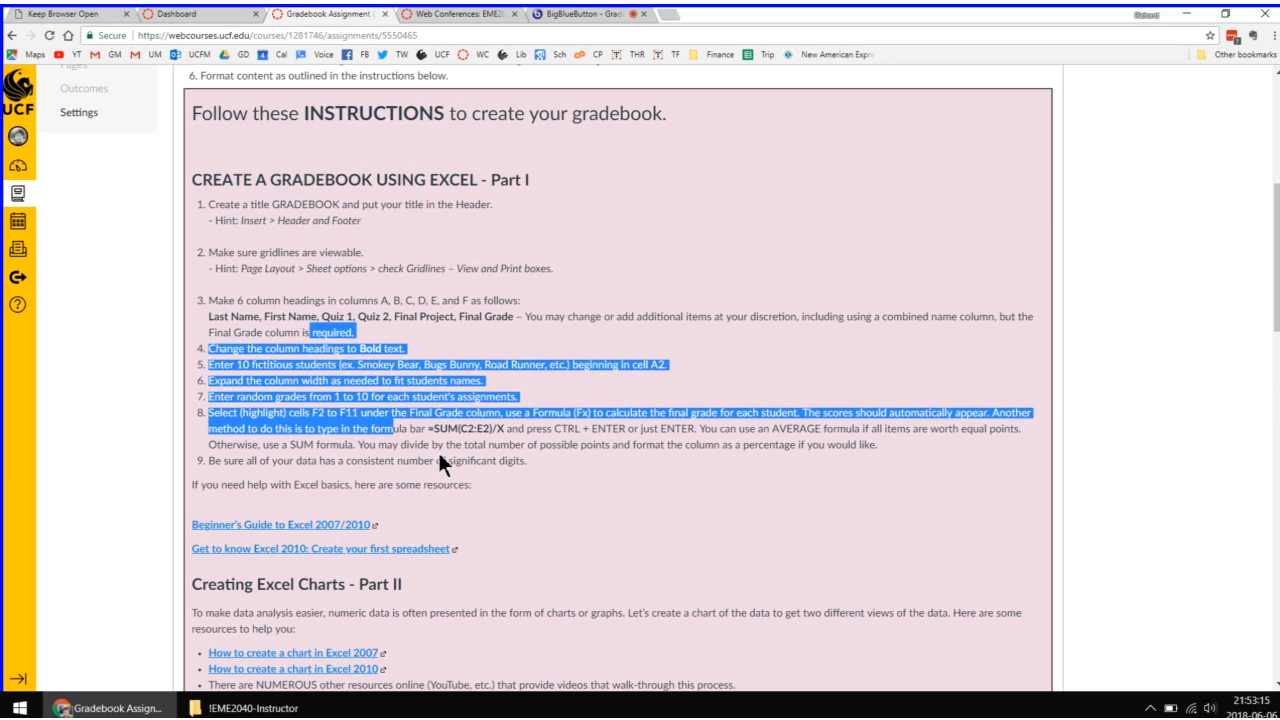
left_click(393, 446)
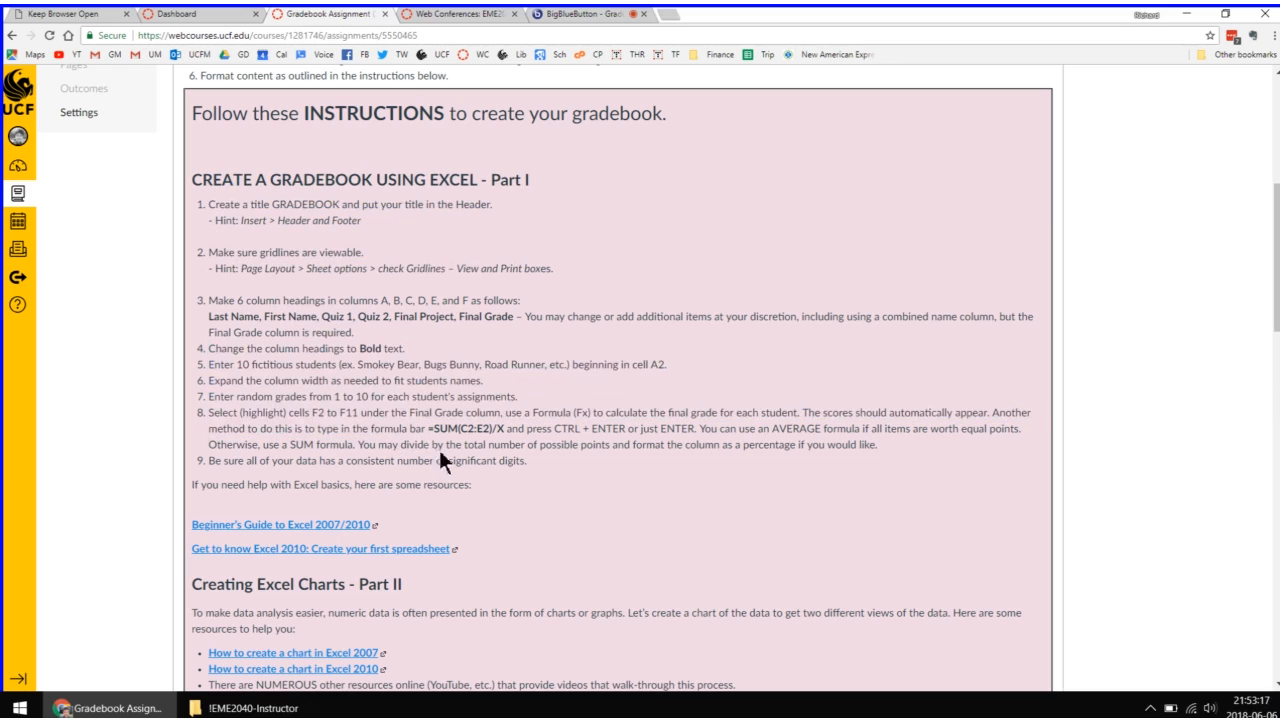
scroll(500, 420, "down", 2)
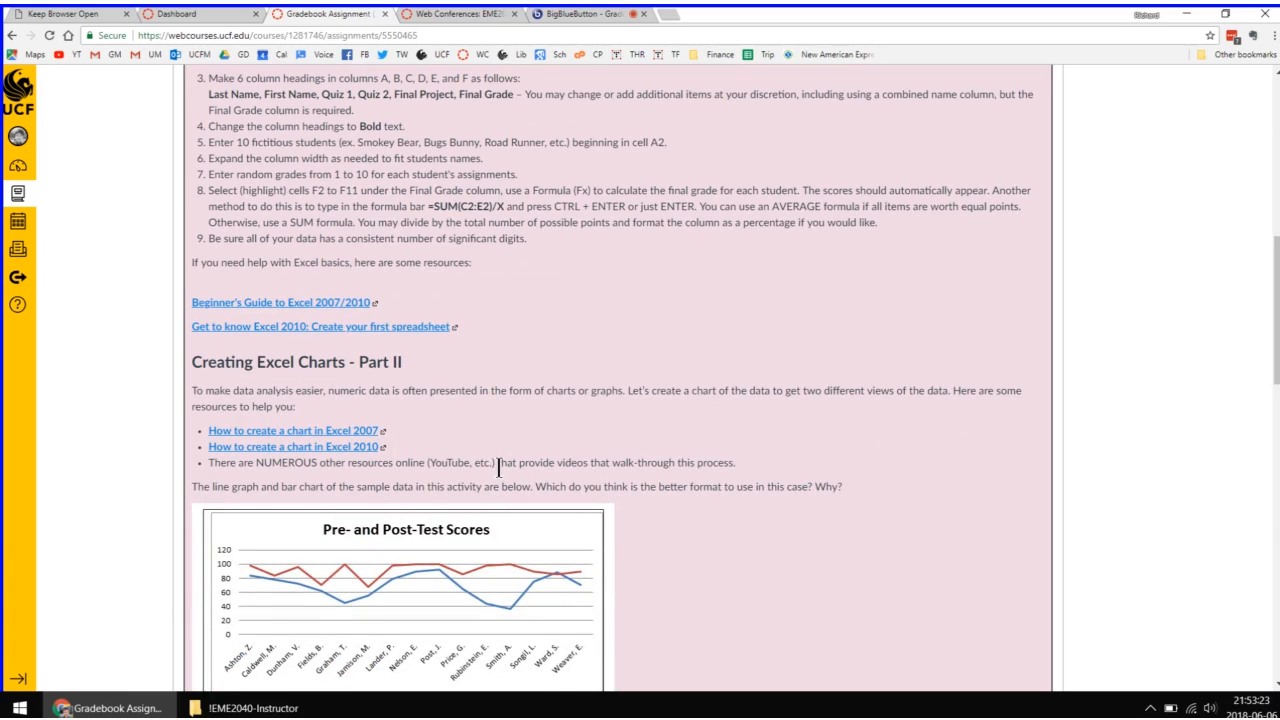
Step: Switch to File Explorer and open EME2040-Gradebook-Demo-20180320.xlsx from the !EME2040-Instructor folder
left_click(248, 708)
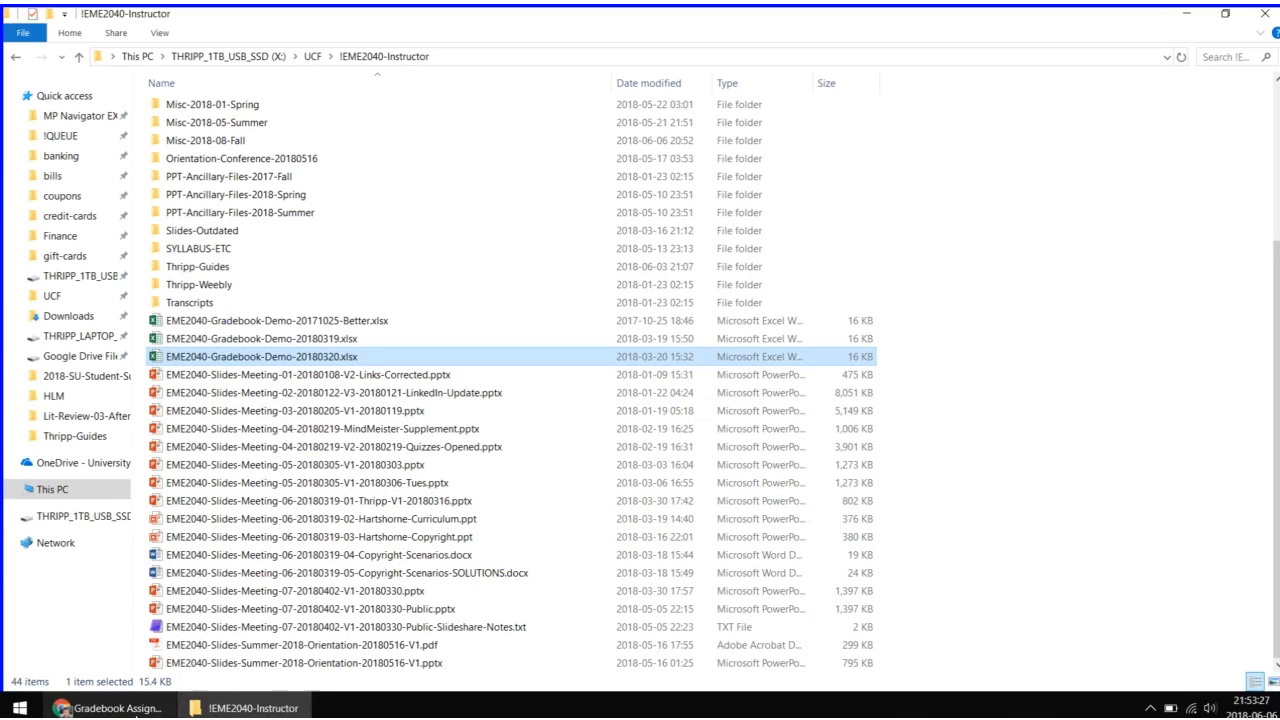
double_click(283, 360)
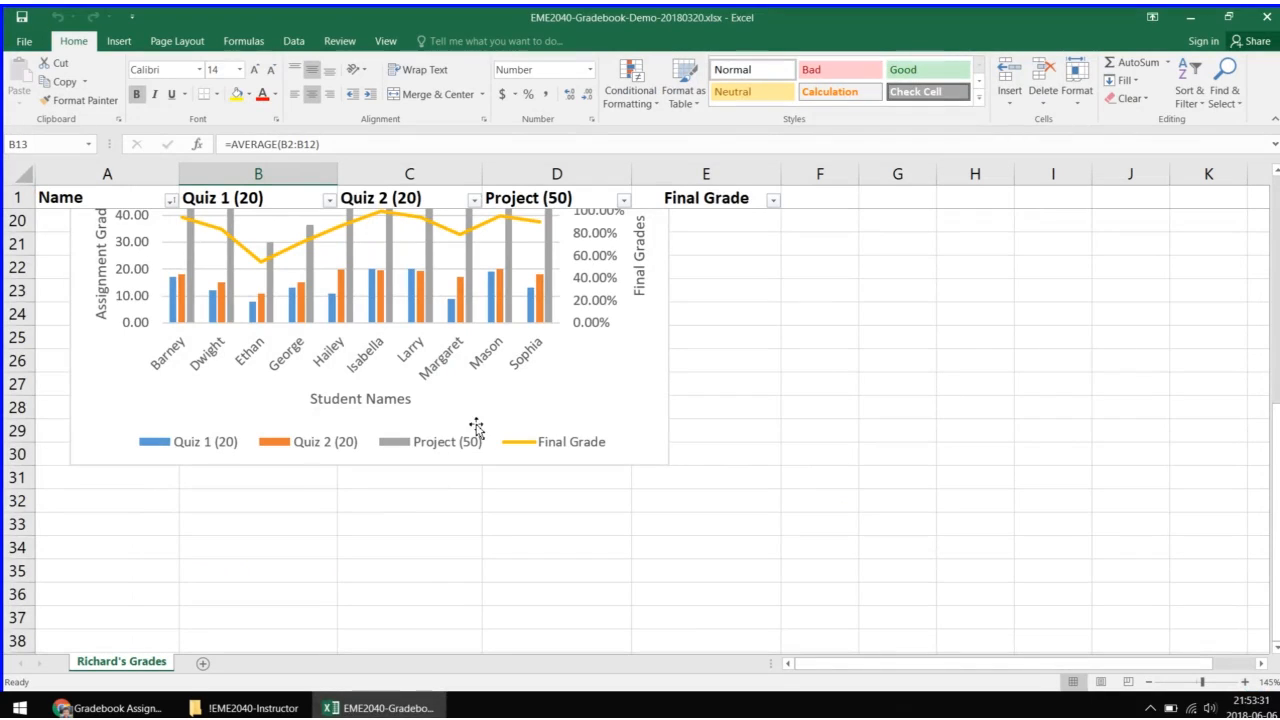
Step: Switch back to Chrome and open the course's Modules page in a new browser tab
left_click(112, 708)
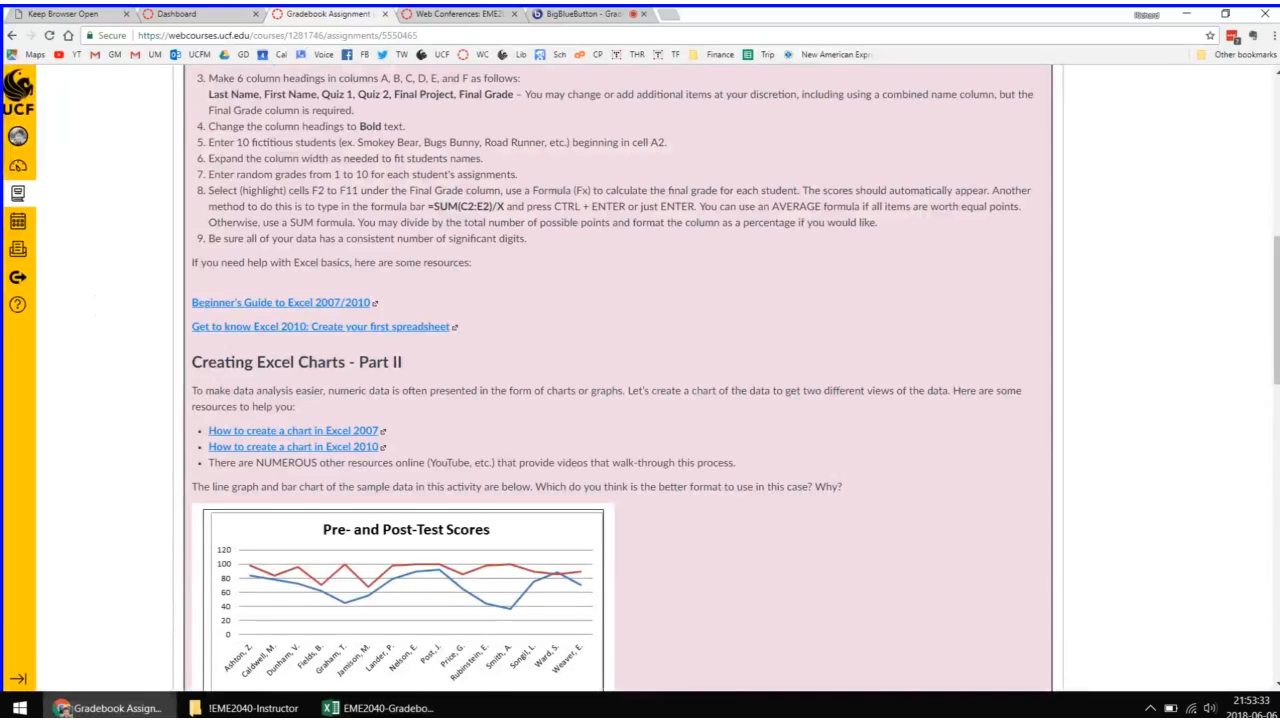
scroll(309, 141, "up", 7)
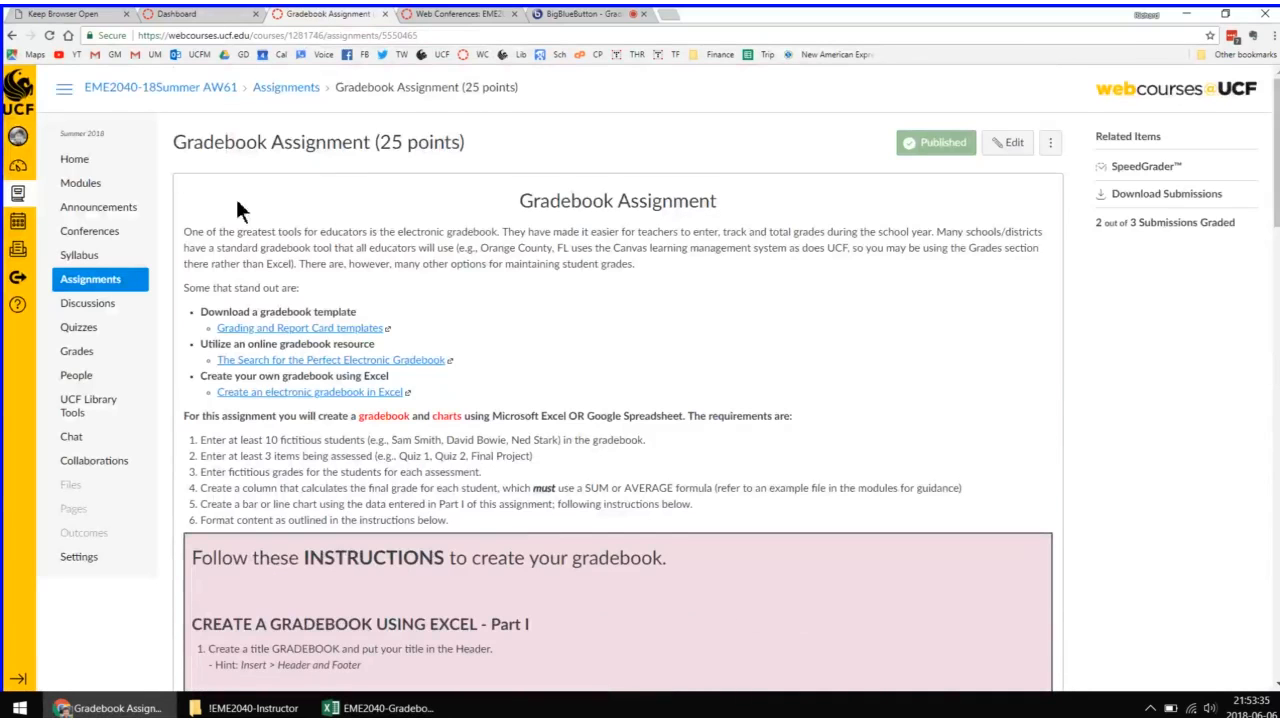
scroll(106, 191, "down", 1)
scroll(106, 191, "up", 1)
left_click(100, 191)
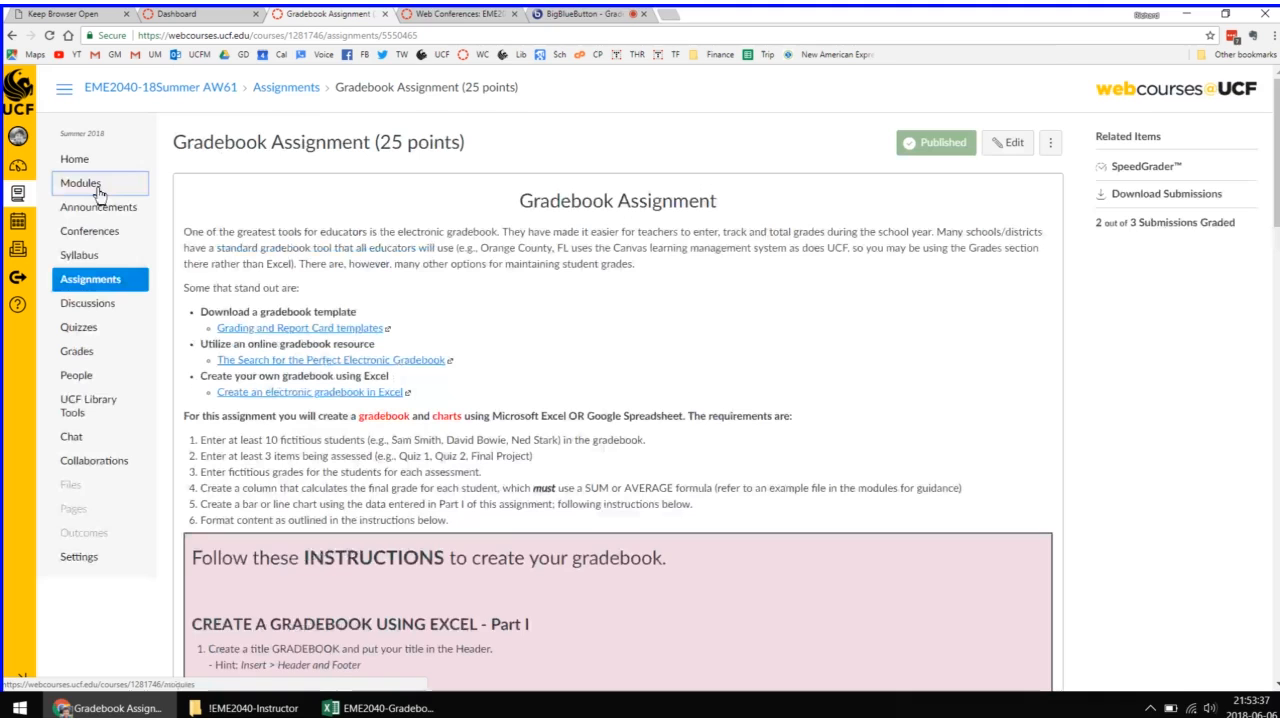
left_click(436, 18)
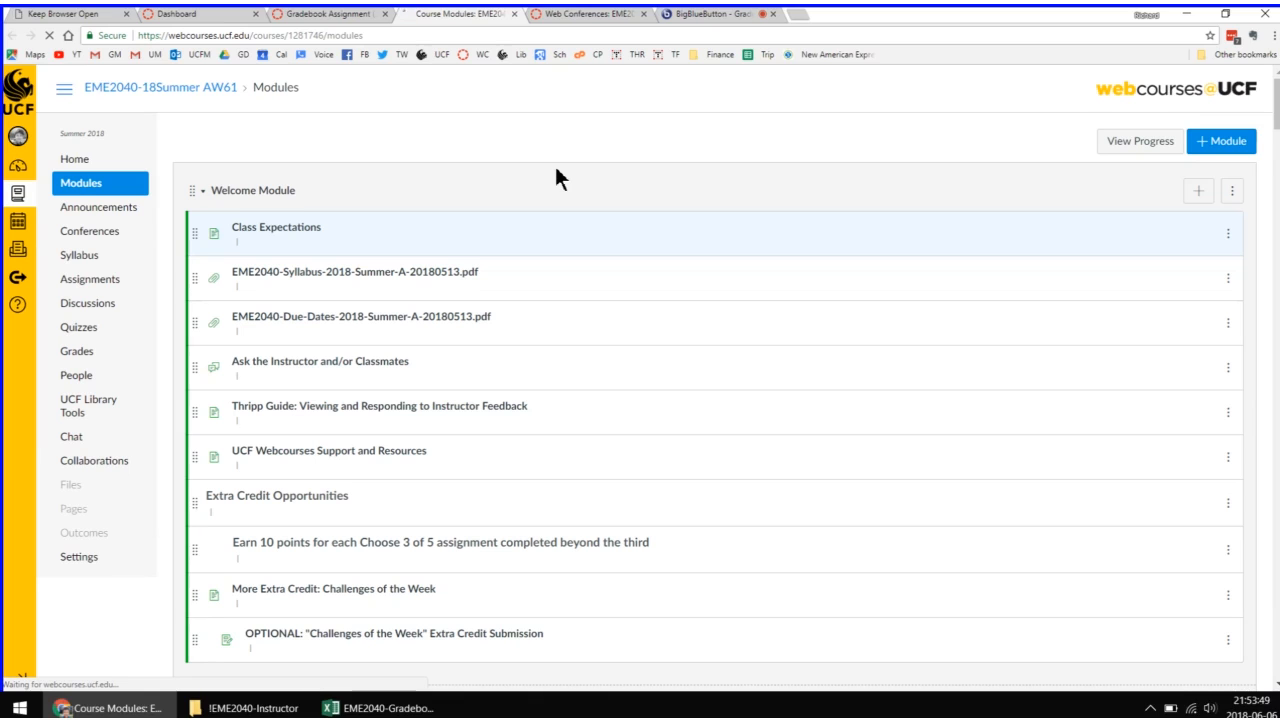
Step: Locate the Gradebook Assignment and its demo workbook in the Week 5: June 11–17, 2018 module and highlight the module heading
scroll(554, 163, "down", 10)
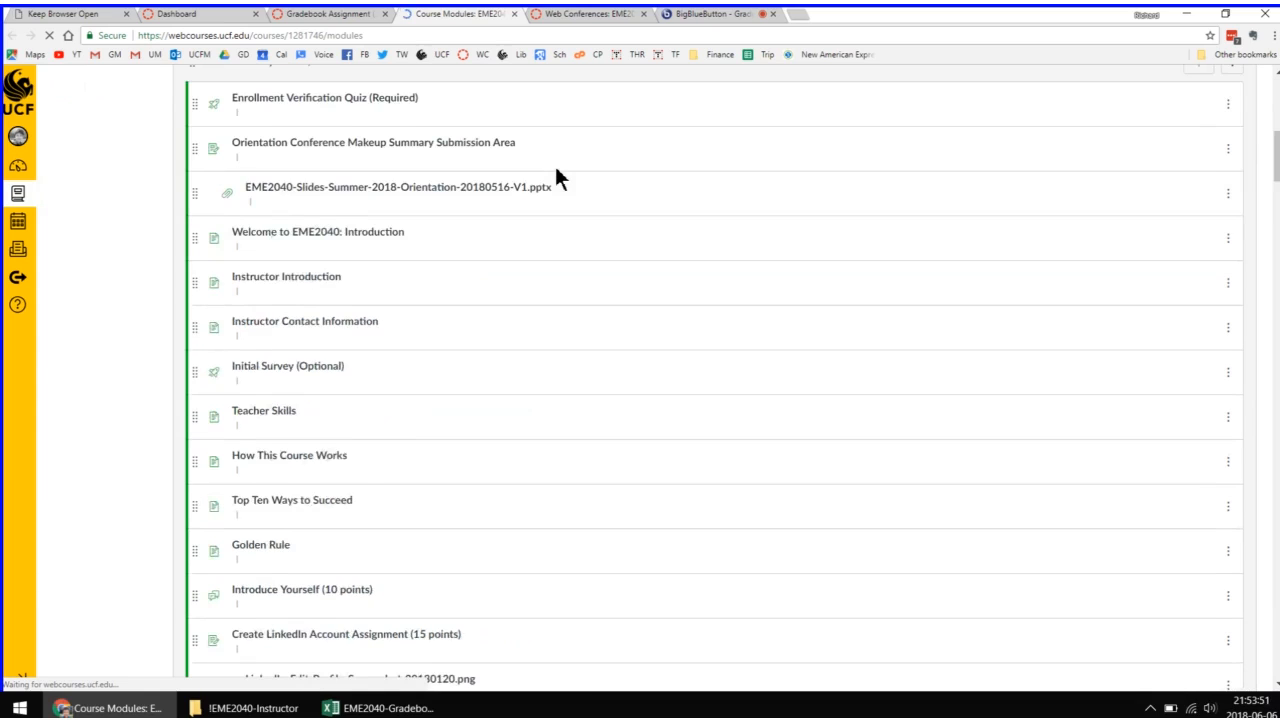
scroll(603, 340, "down", 1)
scroll(703, 370, "down", 20)
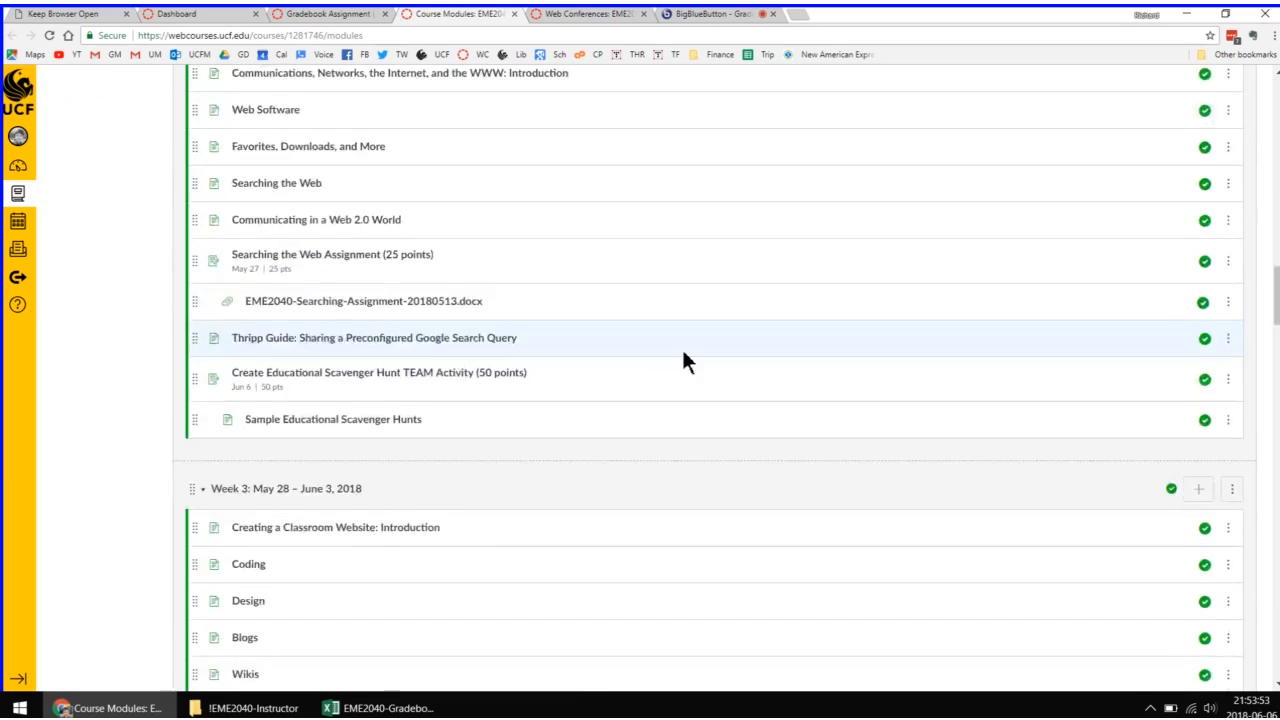
scroll(697, 355, "down", 20)
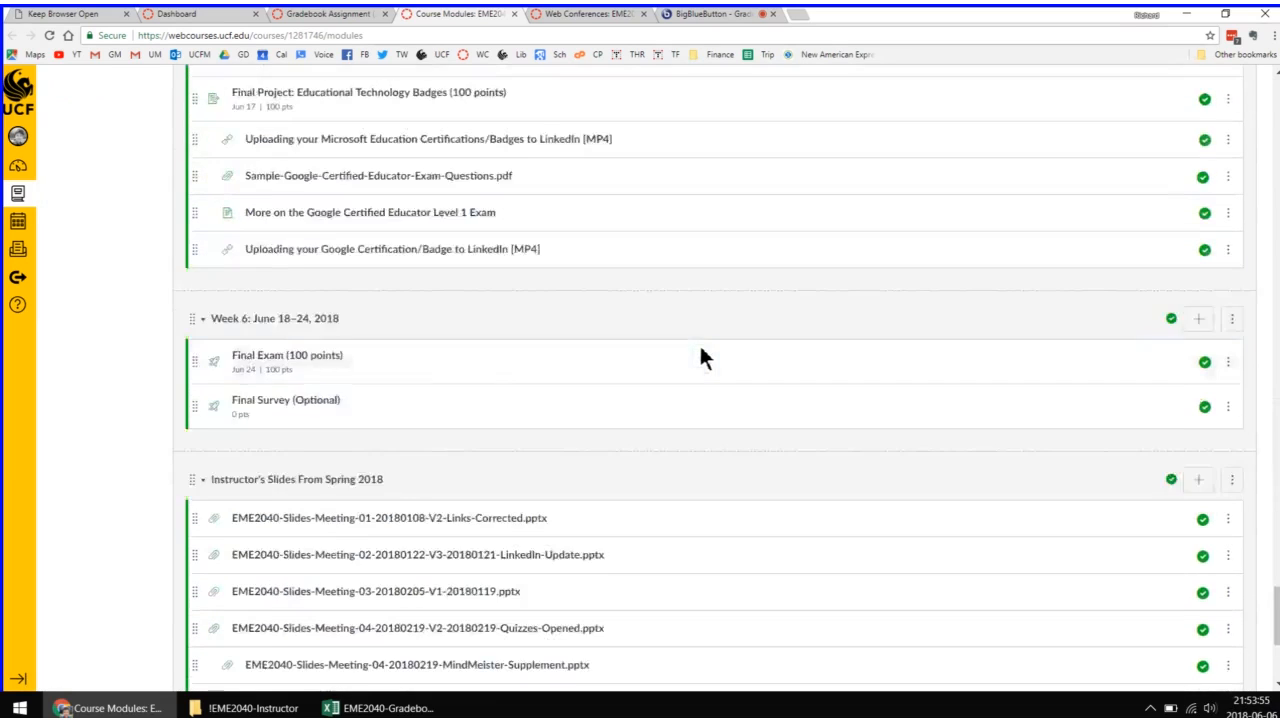
scroll(709, 358, "up", 15)
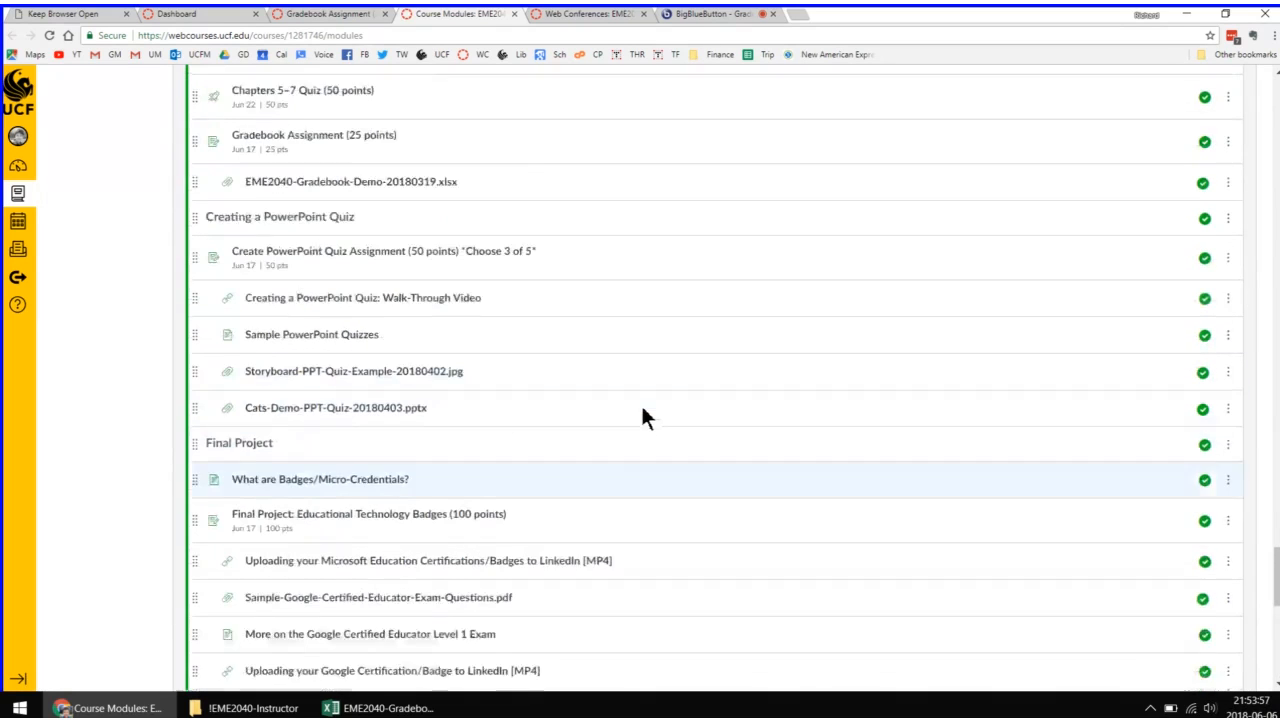
scroll(590, 420, "up", 1)
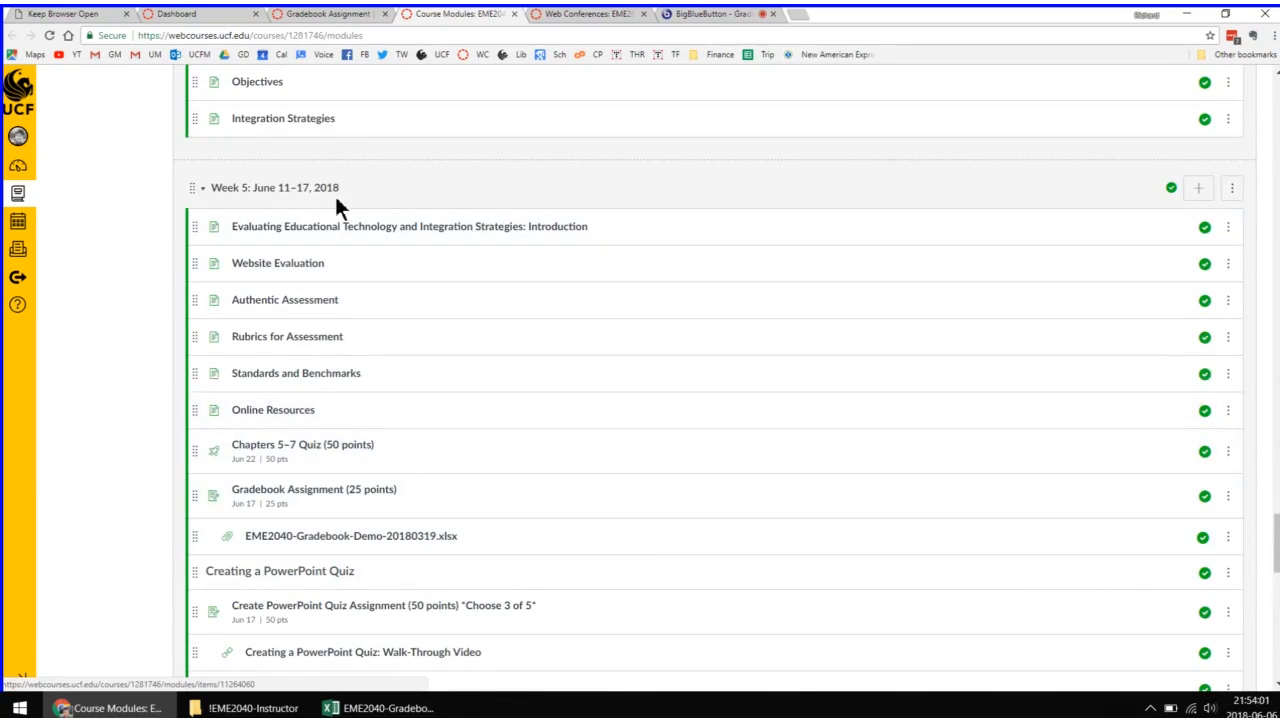
left_click_drag(334, 193, 206, 191)
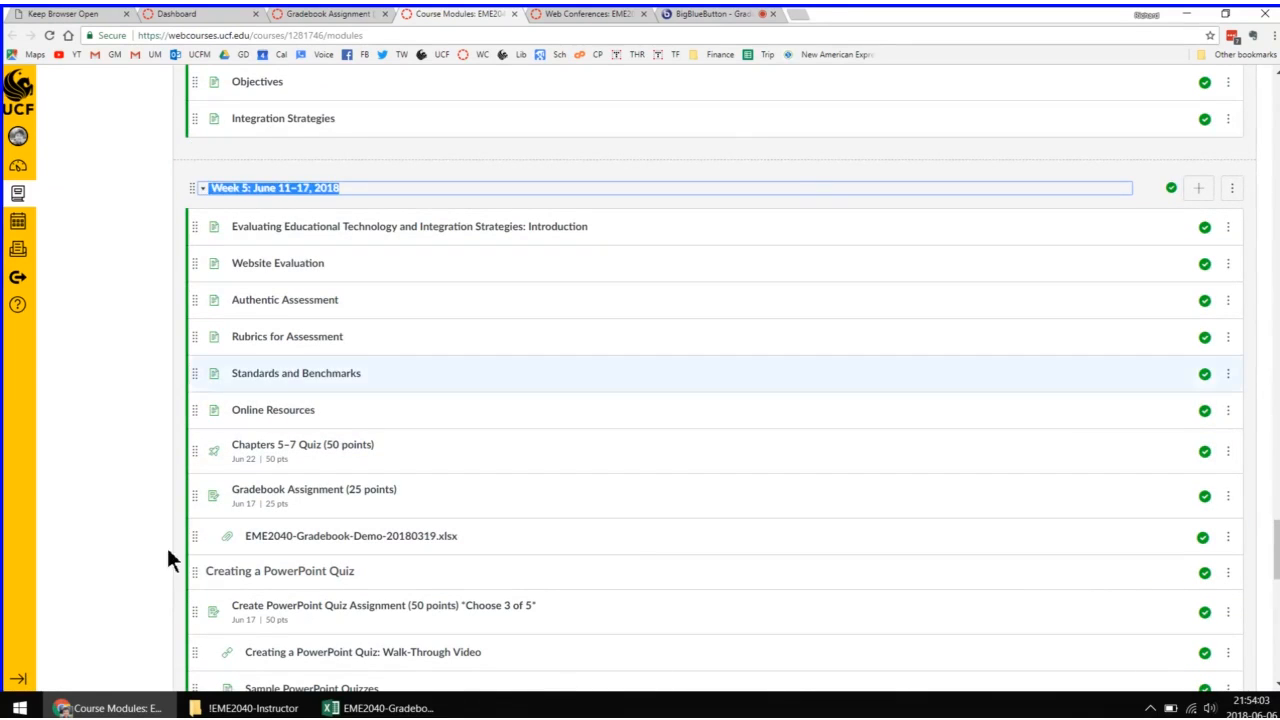
Step: Open EME2040-Gradebook-Demo-20180319.xlsx from the !EME2040-Instructor folder in Excel and examine its ID column and its AVERAGES and PERCENTAGES rows
left_click(245, 708)
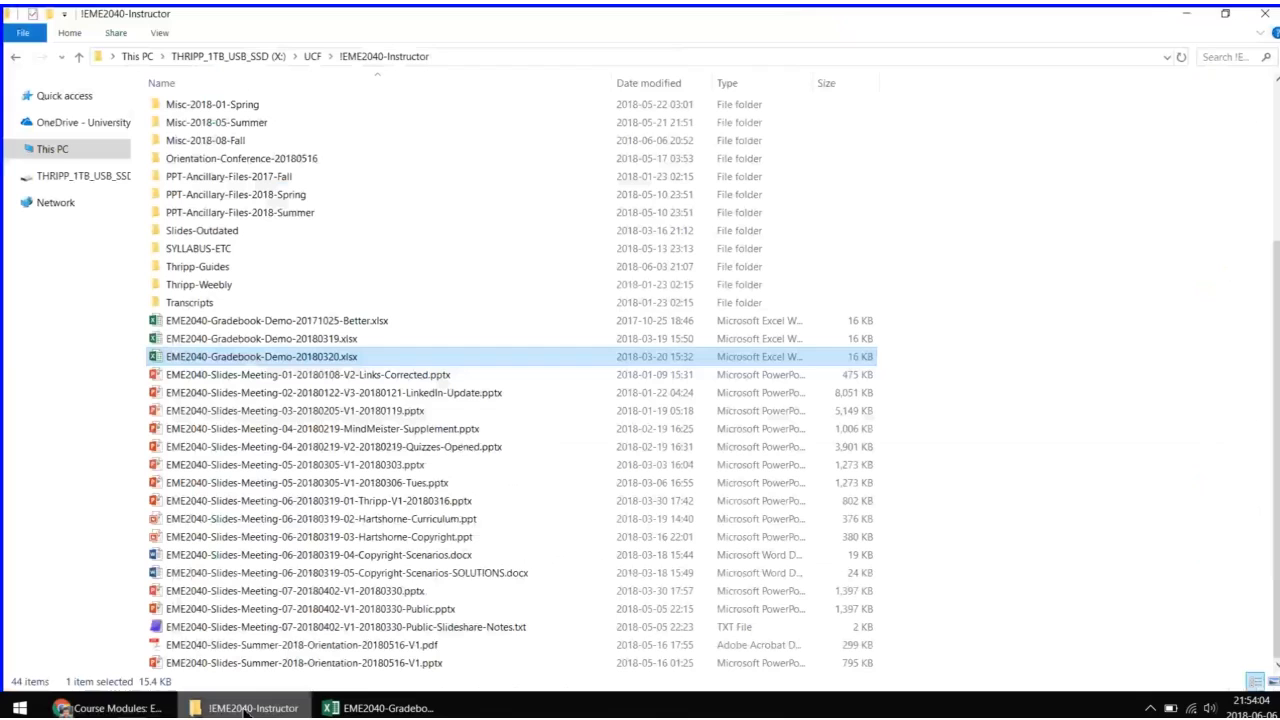
double_click(338, 338)
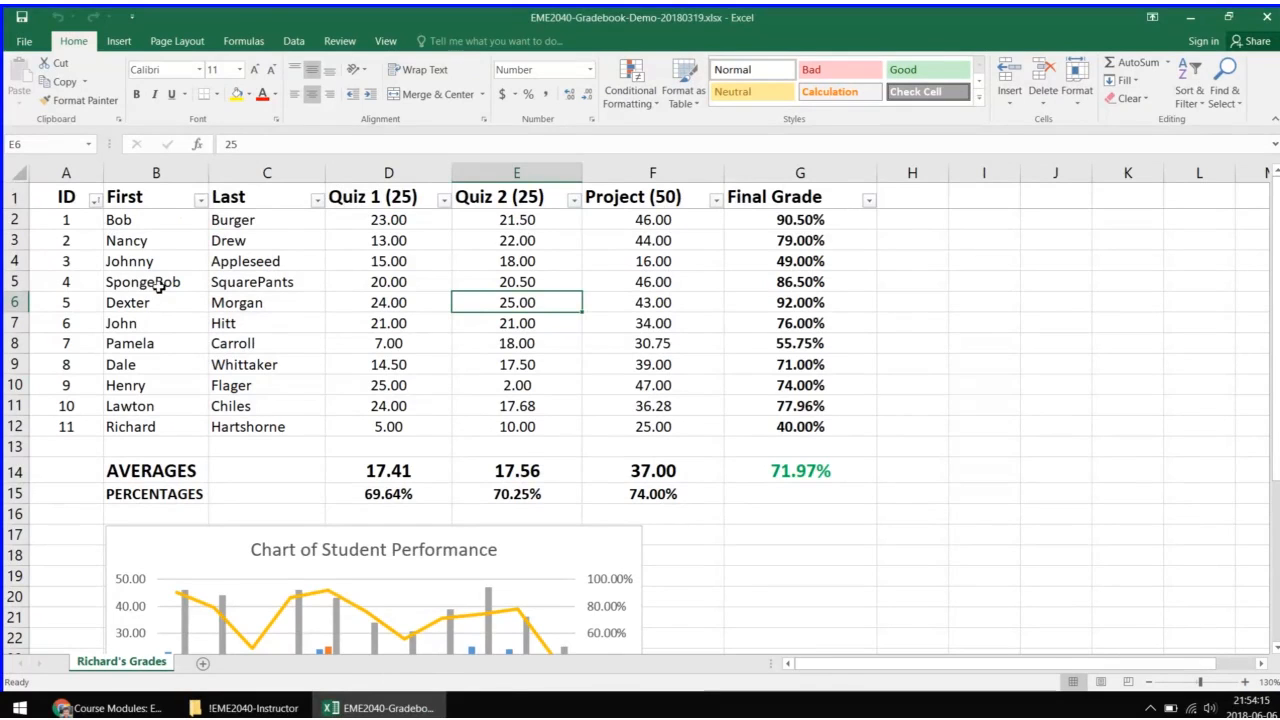
left_click(68, 178)
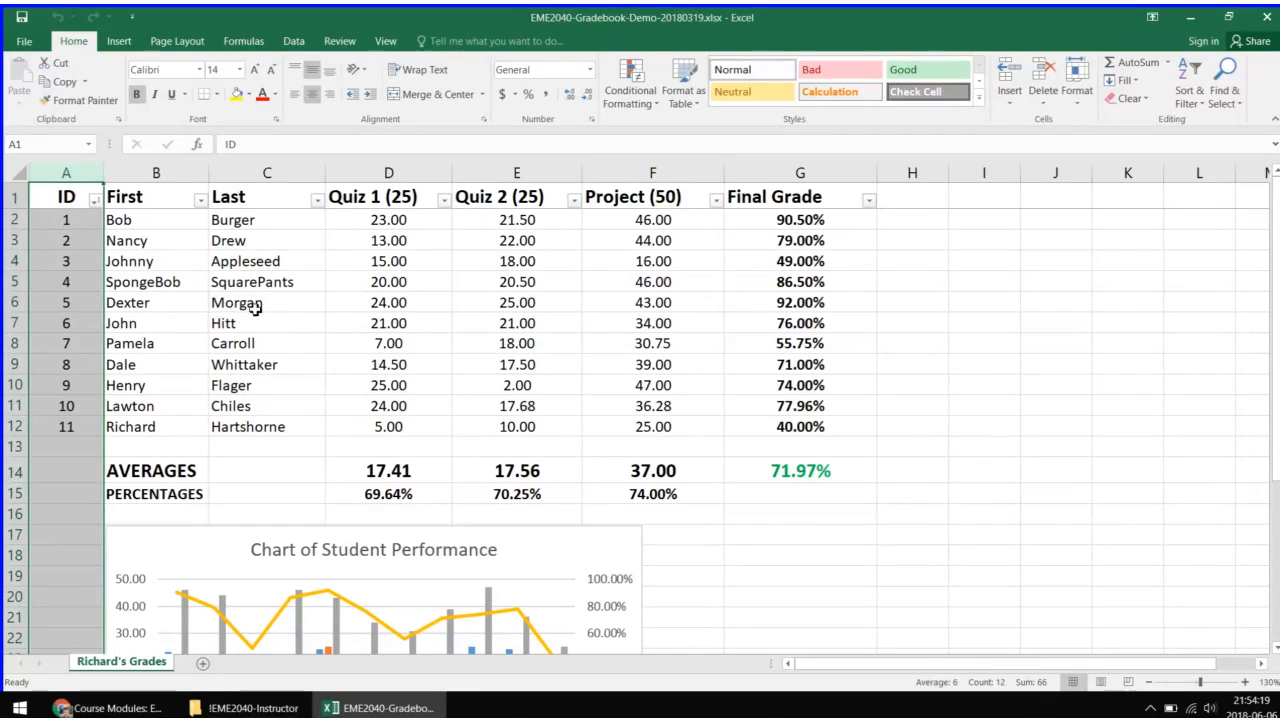
left_click_drag(15, 470, 20, 492)
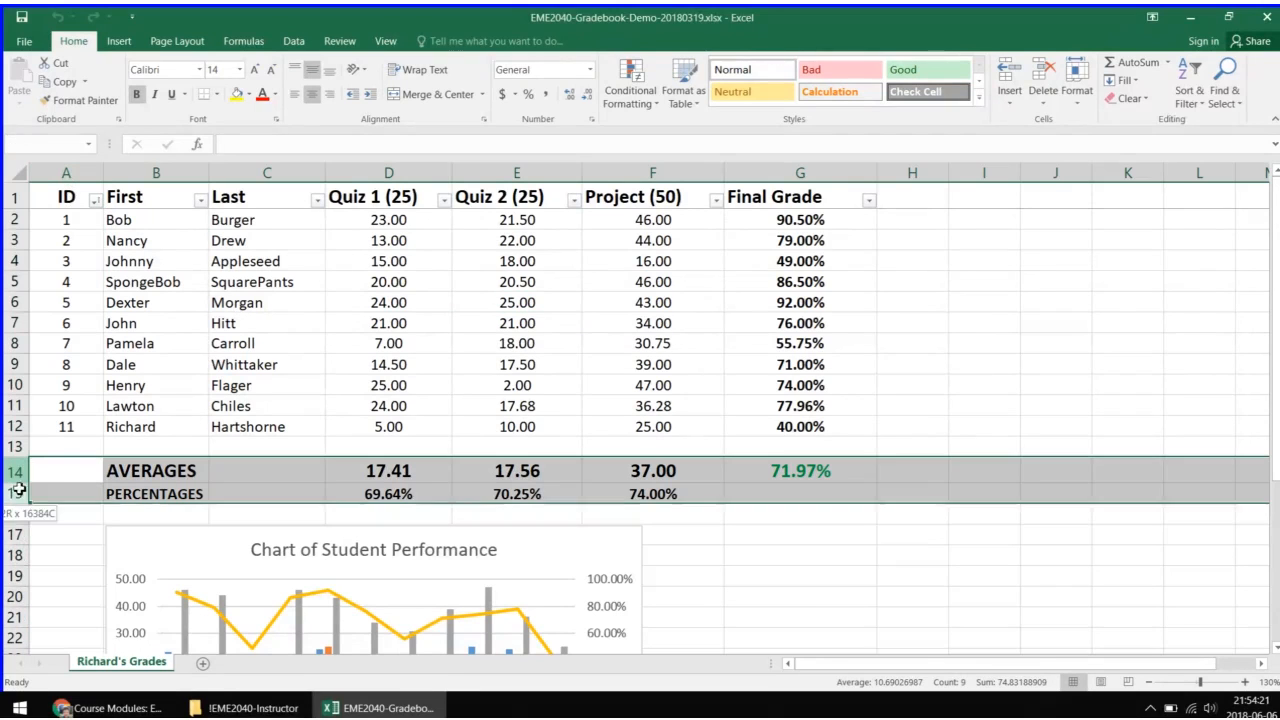
left_click(252, 430)
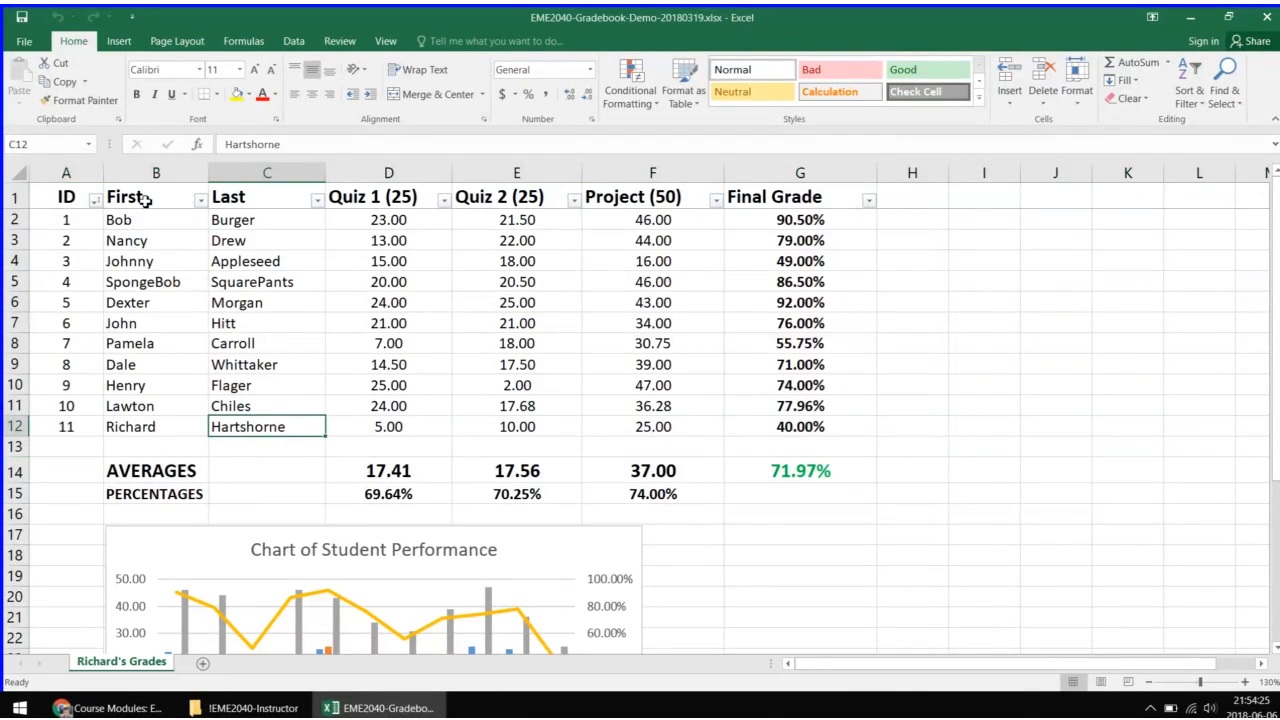
Step: Examine the column heading row and the Project scores in cells F10 to F12
left_click(18, 198)
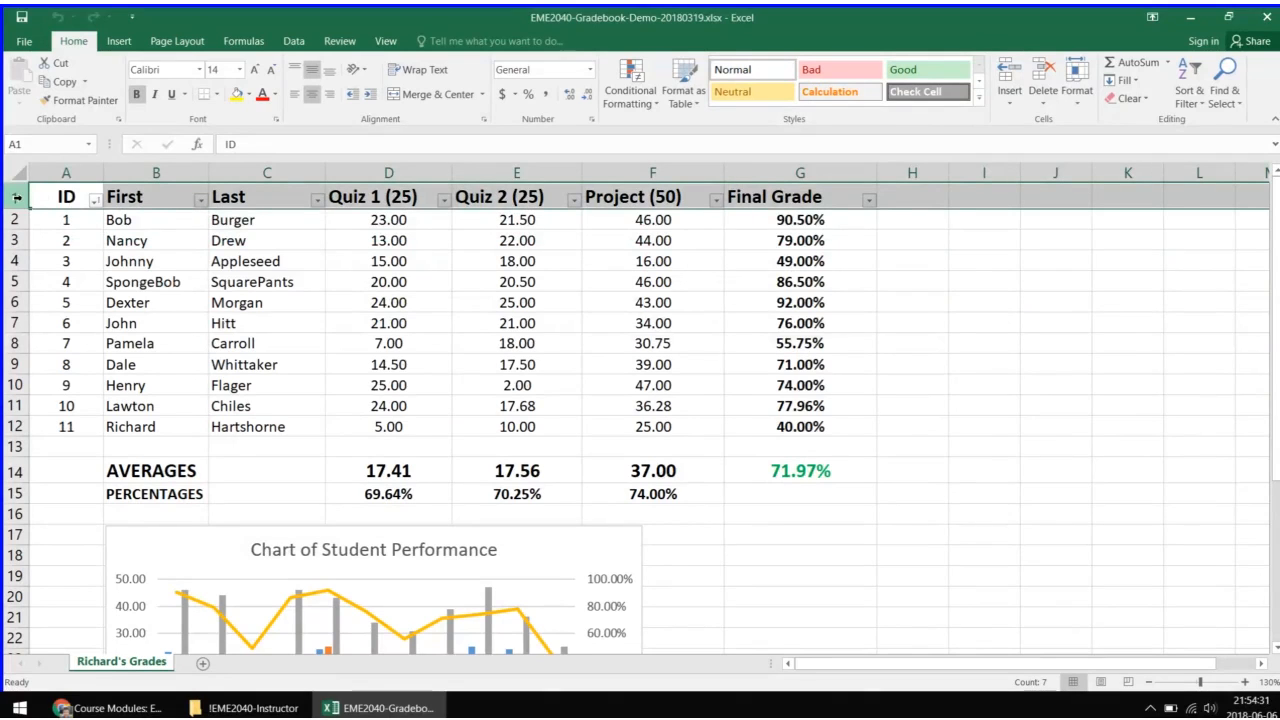
left_click(643, 386)
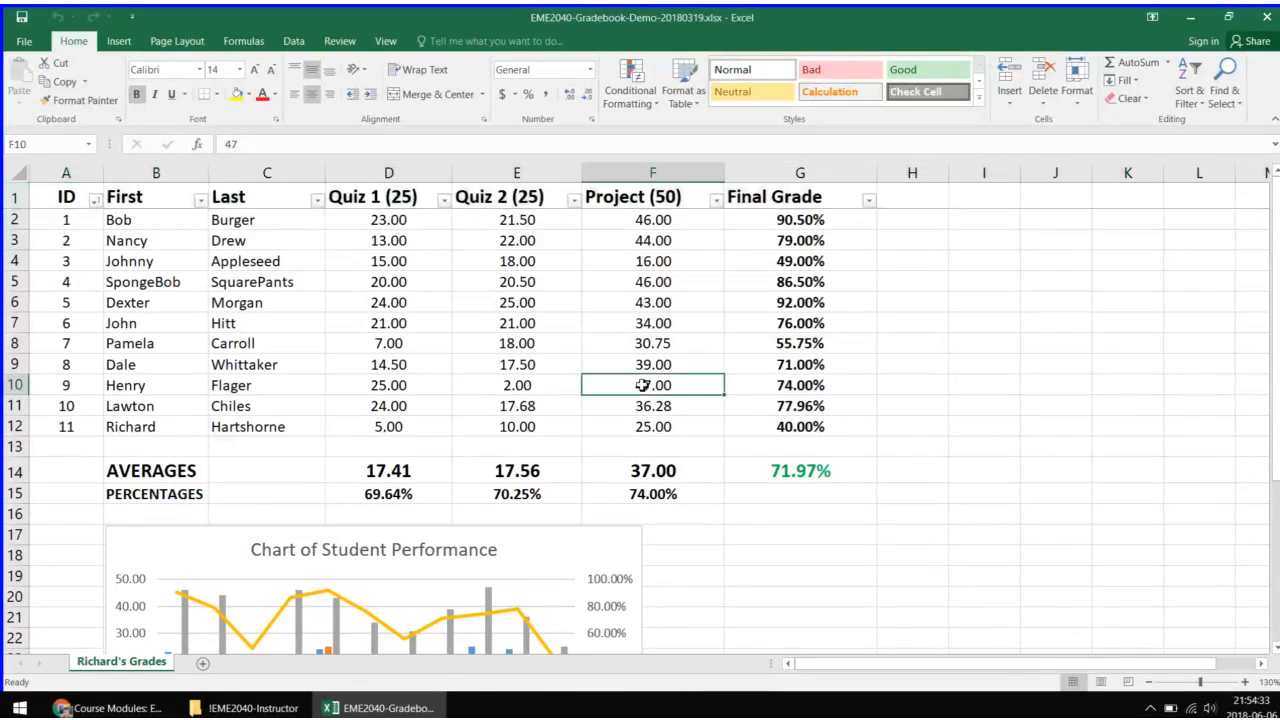
left_click(653, 407)
left_click(653, 427)
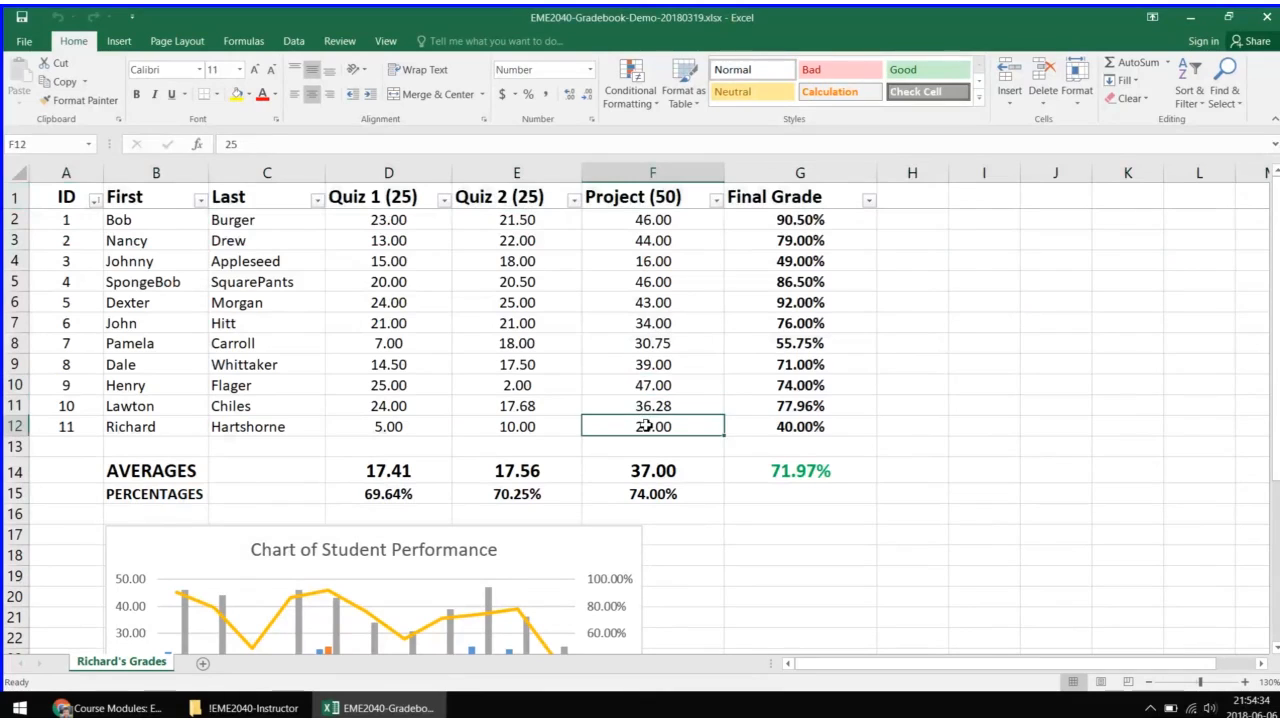
Step: Open the Final Grade formula in G2 for editing and highlight its SUM(D2:F2)/100 expression
left_click(783, 225)
double_click(785, 222)
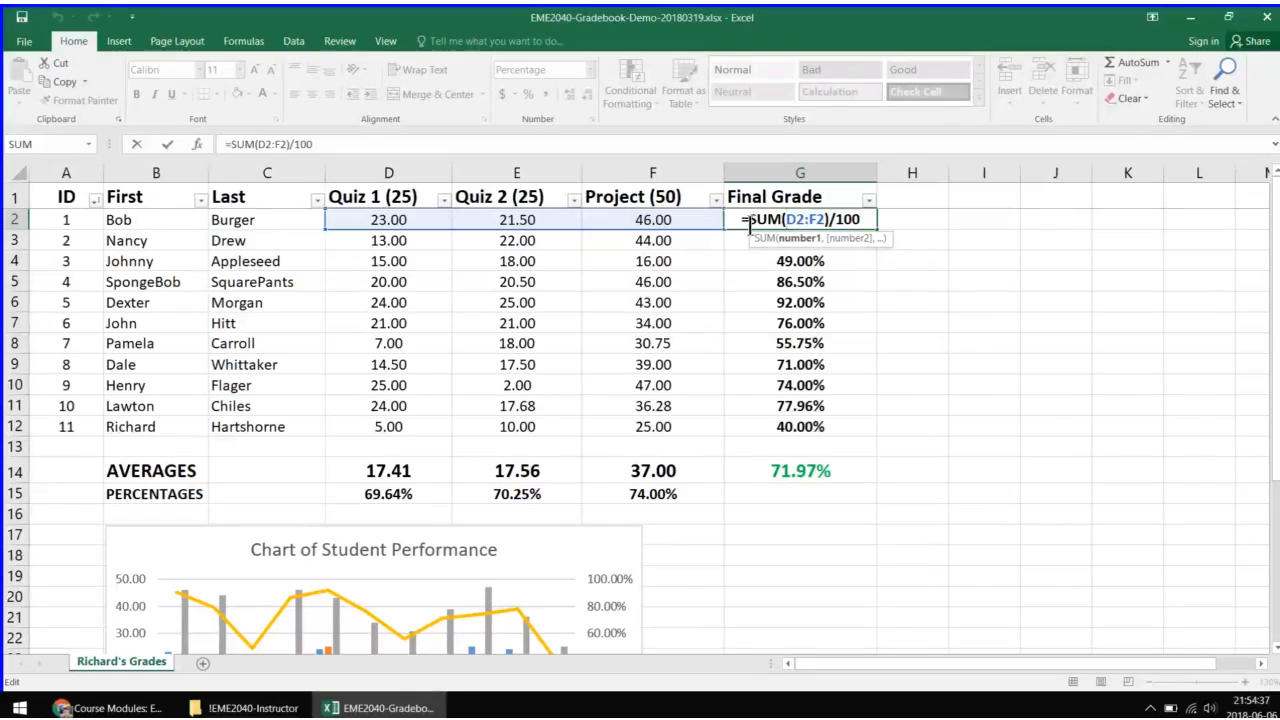
left_click_drag(866, 219, 749, 219)
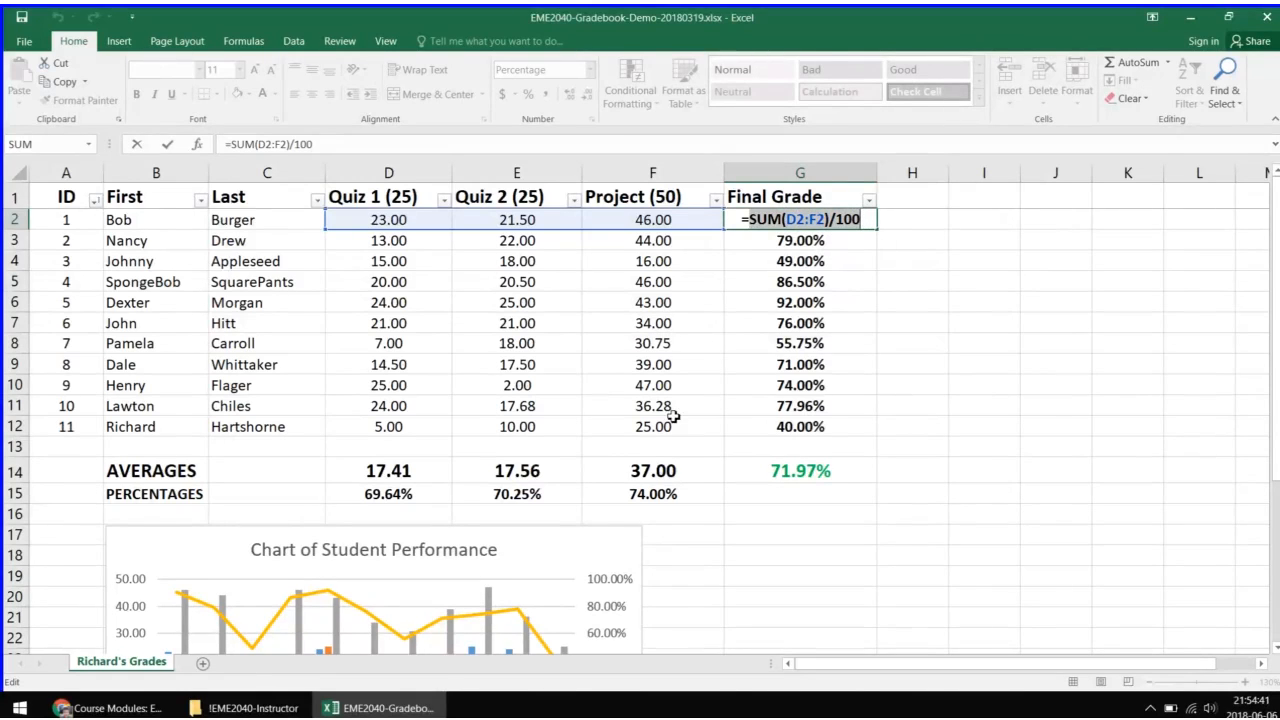
Step: Replace the Final Grade formula in G2 with =E16 and select the Chart of Student Performance
left_click(790, 470)
left_click(456, 512)
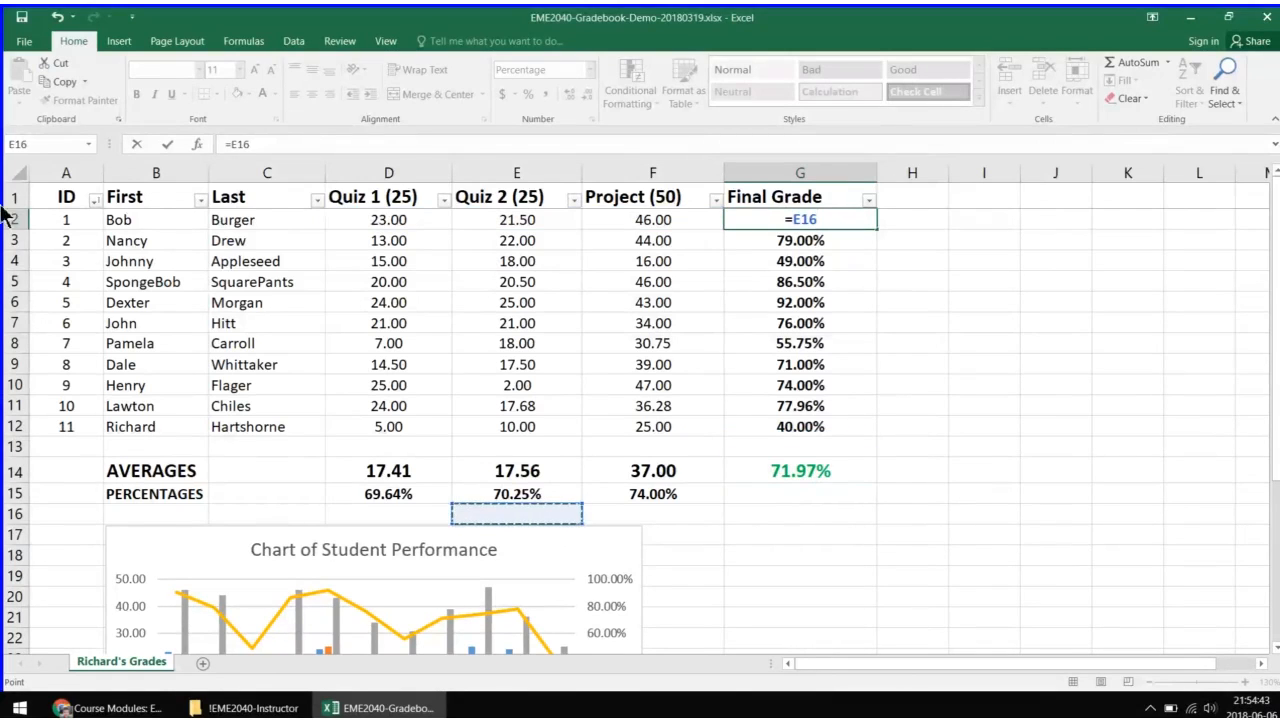
scroll(300, 515, "down", 3)
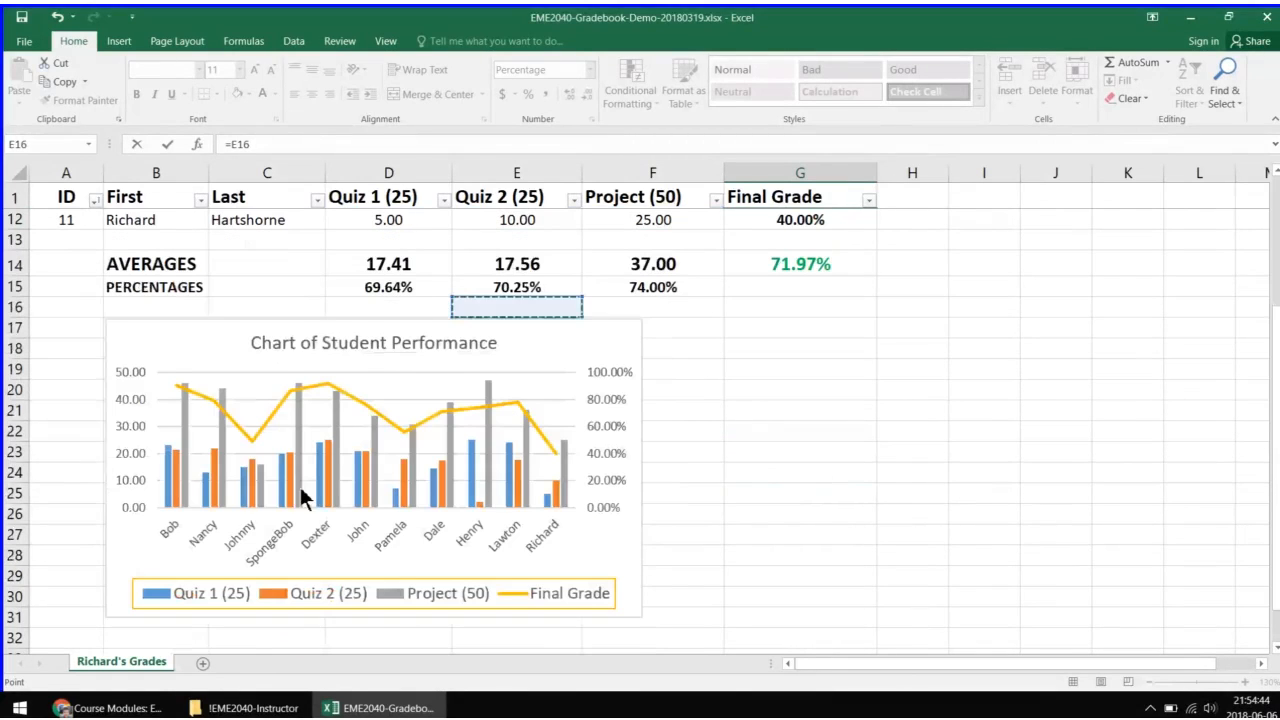
left_click(537, 352)
scroll(352, 450, "up", 4)
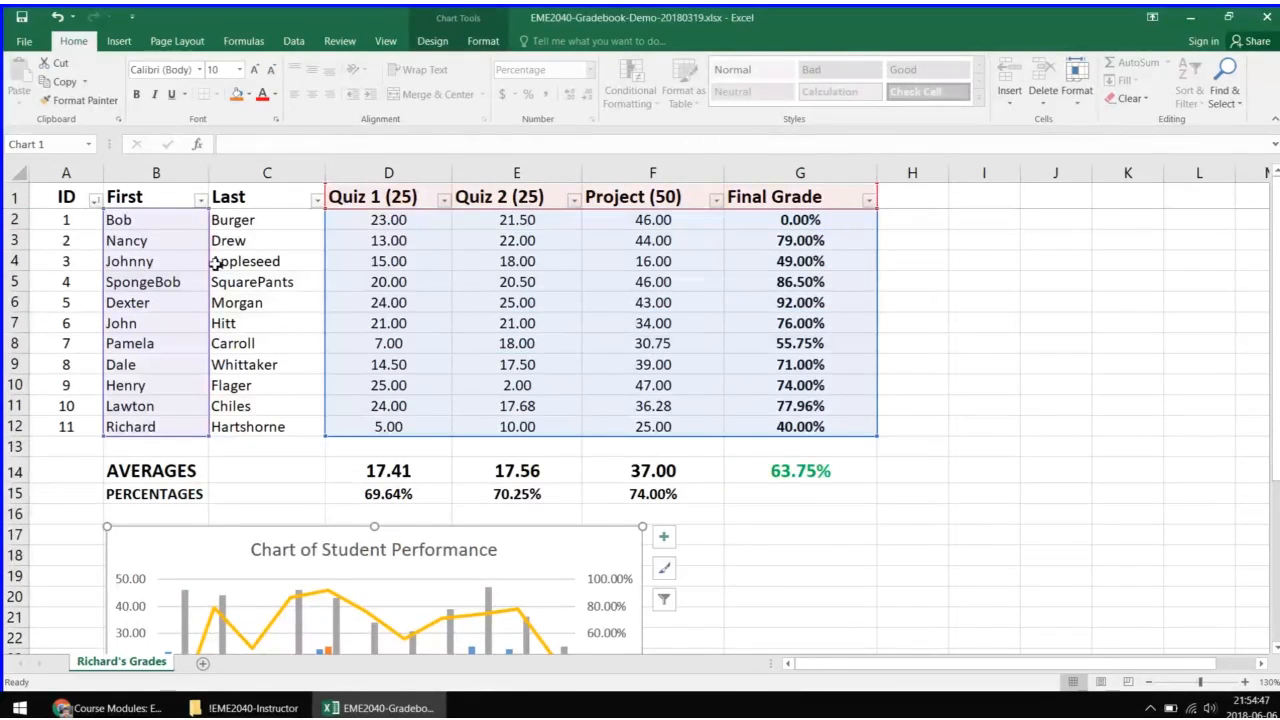
Step: Insert the recommended Clustered Column chart from the First names and the Quiz 1 to Final Grade columns, and place it beside the existing chart
left_click_drag(166, 200, 172, 426)
left_click_drag(378, 198, 790, 424)
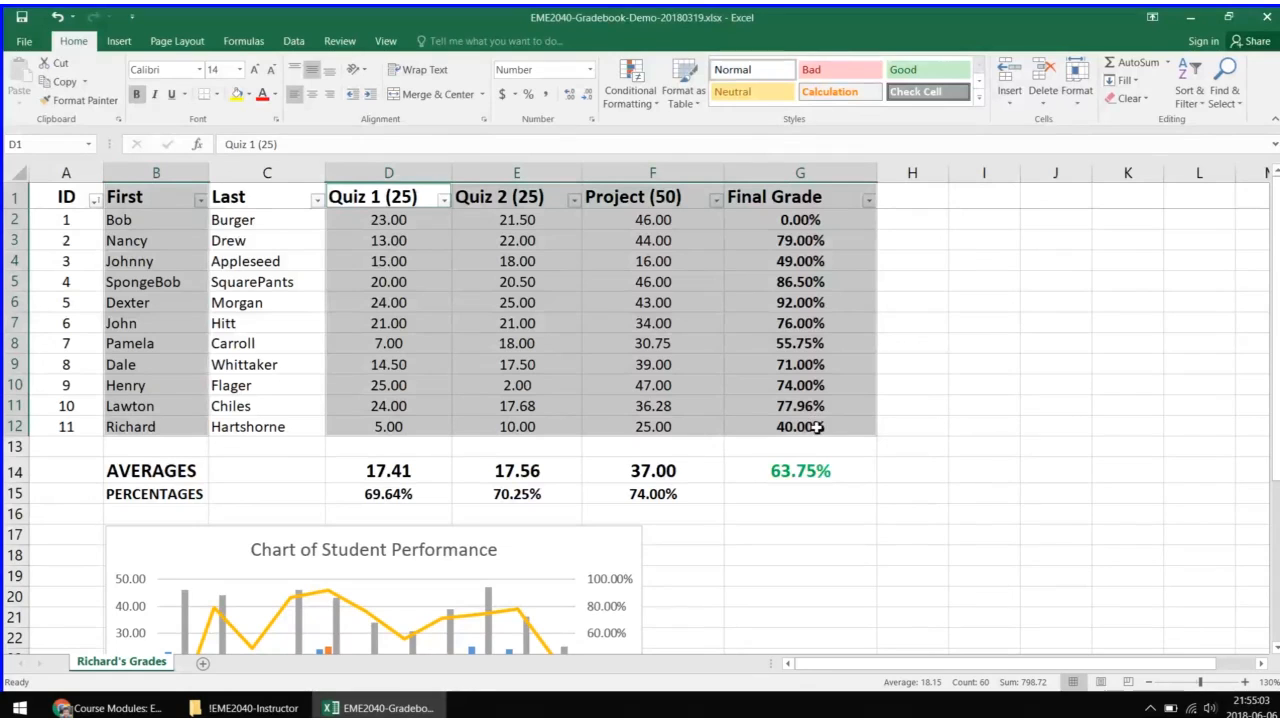
left_click(292, 42)
left_click(243, 41)
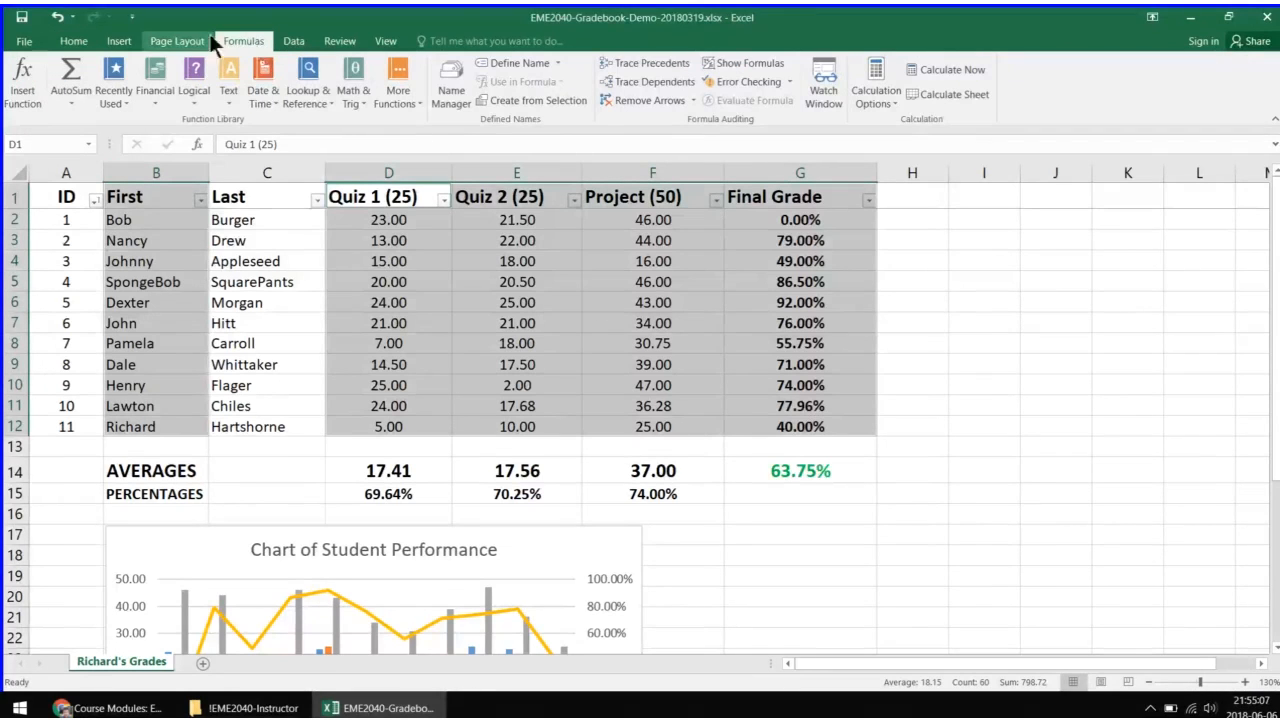
left_click(130, 42)
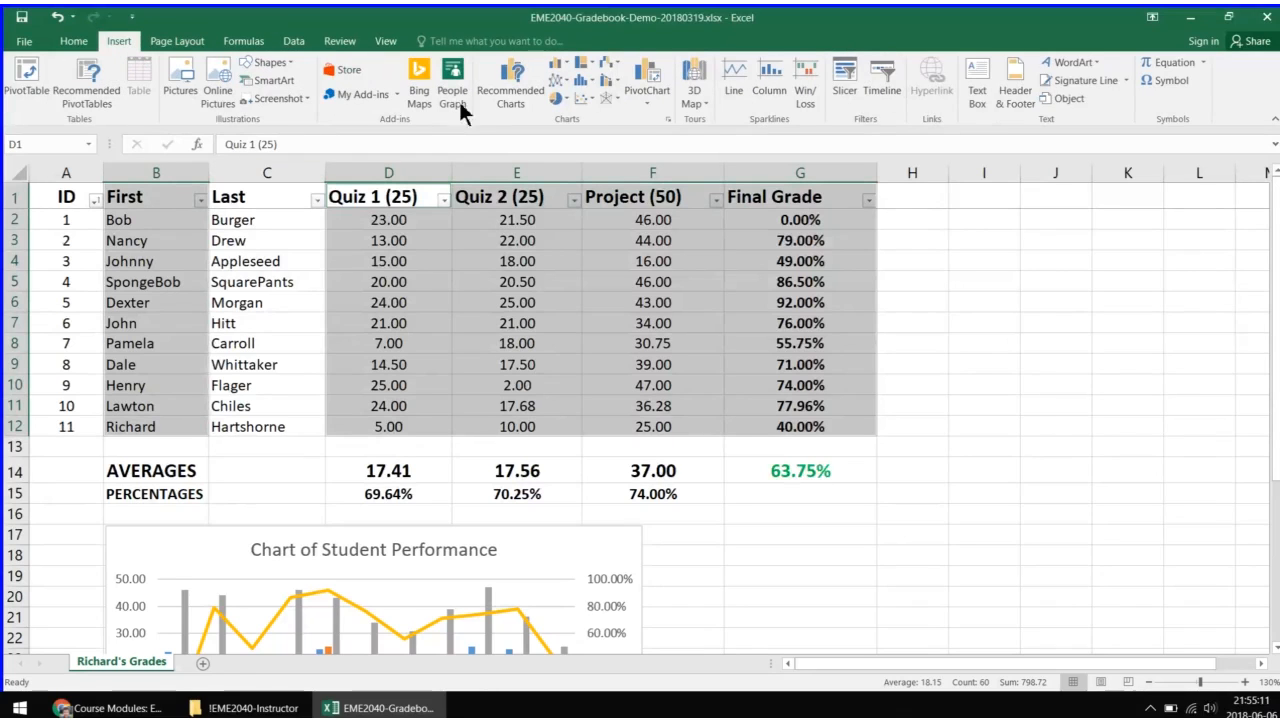
left_click(522, 74)
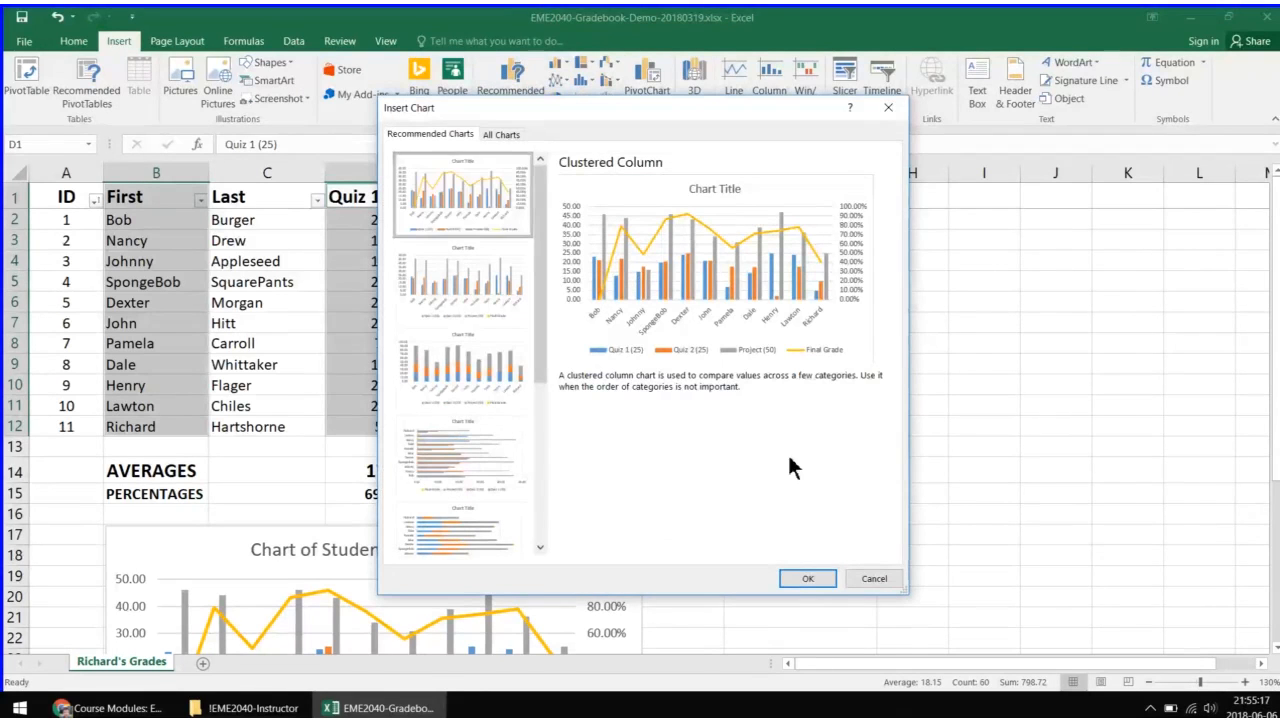
left_click(812, 580)
left_click_drag(782, 222, 994, 363)
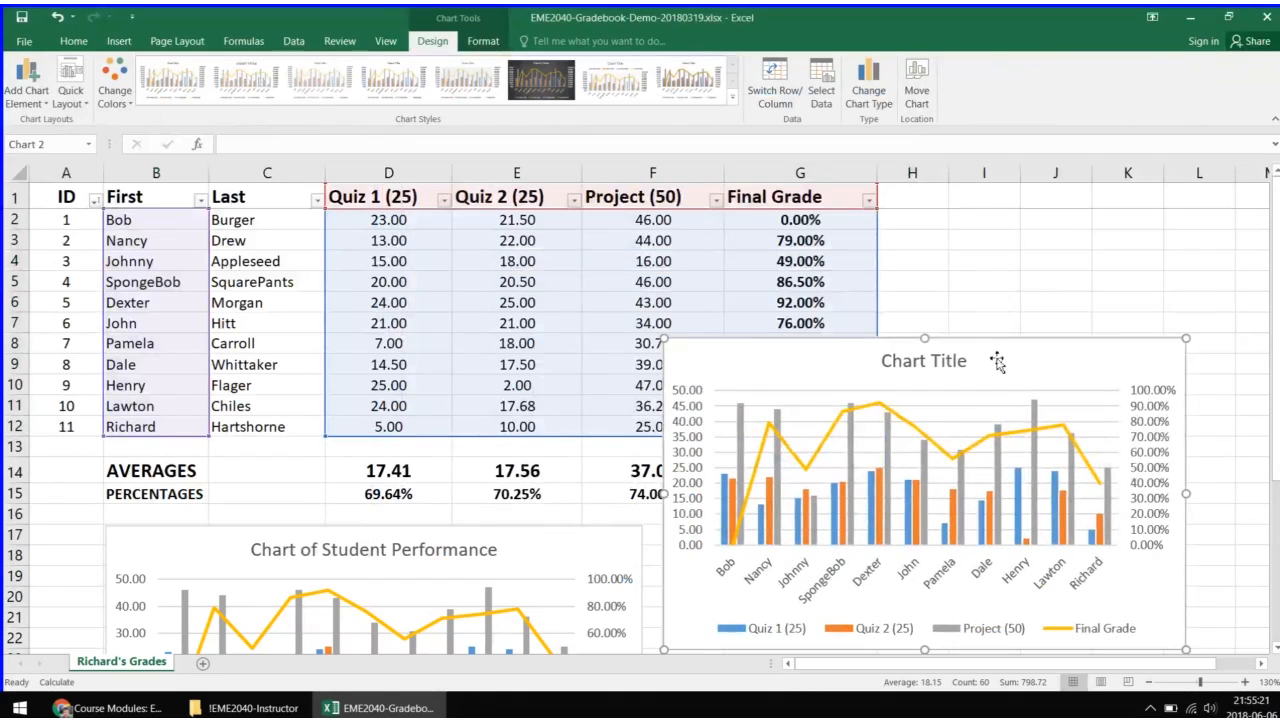
Step: Compare the new chart with the existing Chart of Student Performance, then delete the new chart
scroll(1006, 371, "down", 2)
scroll(880, 360, "down", 2)
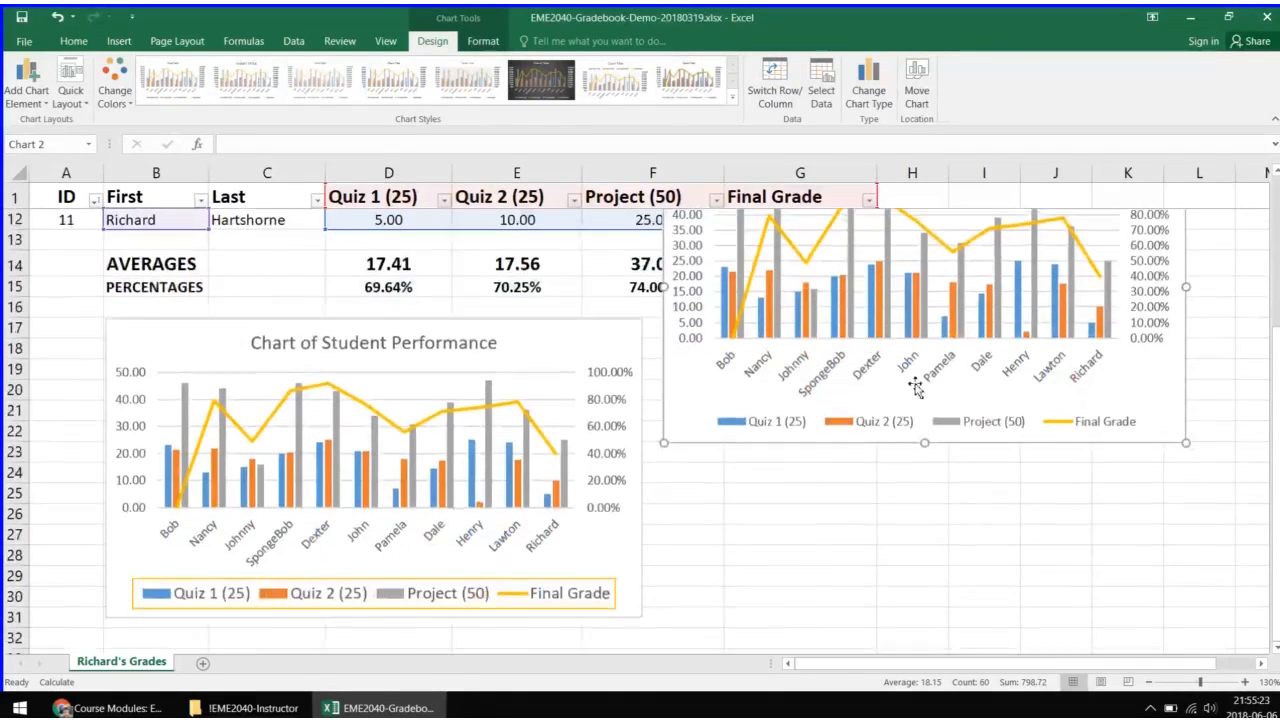
scroll(925, 400, "up", 4)
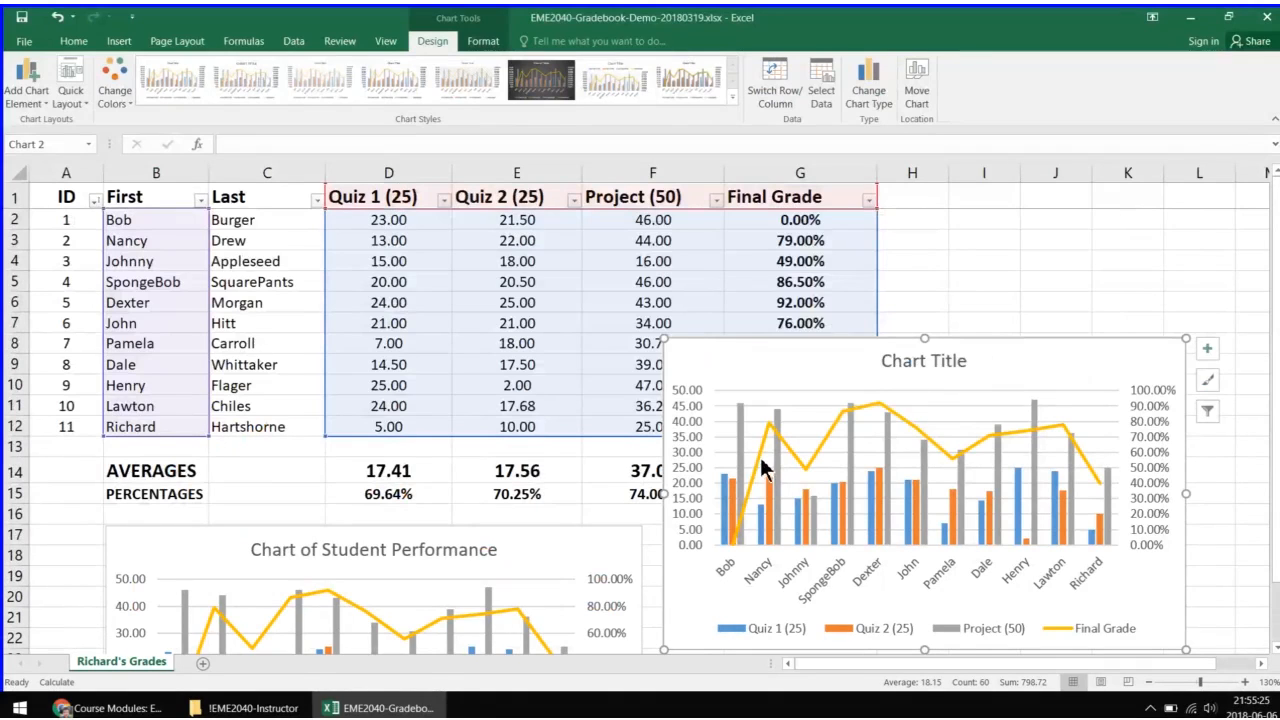
mouse_move(752, 488)
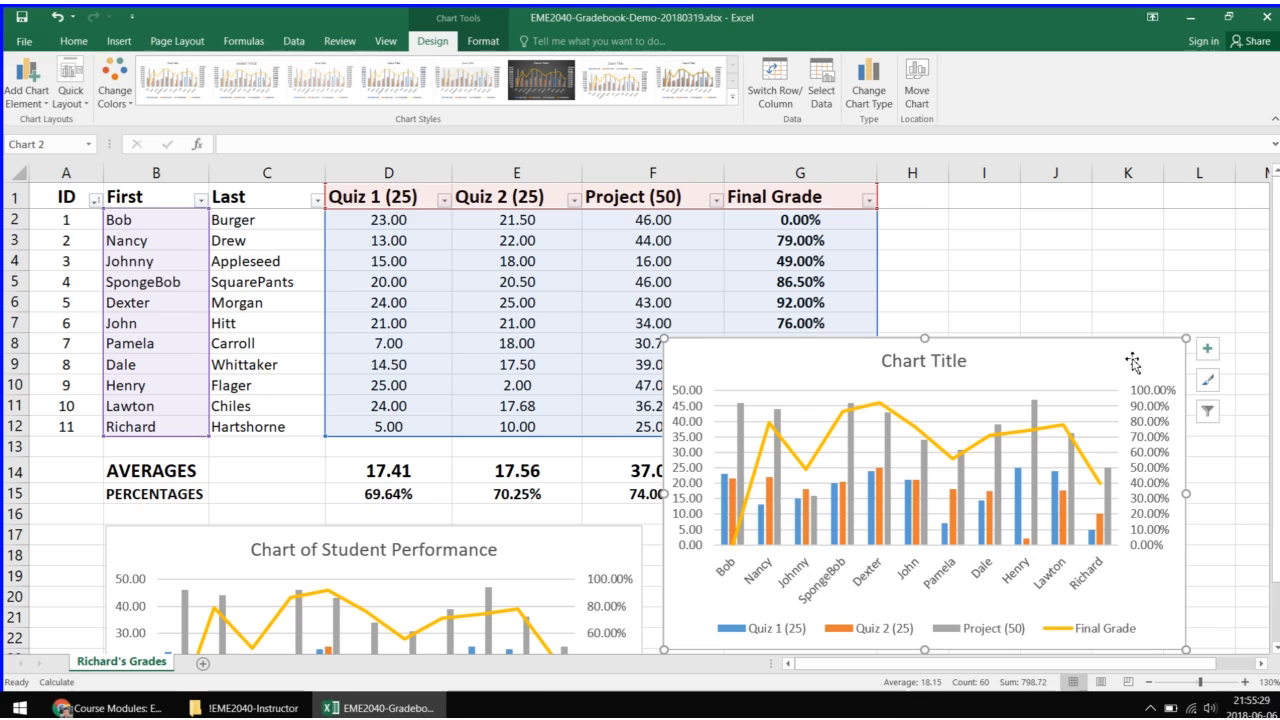
key("Delete")
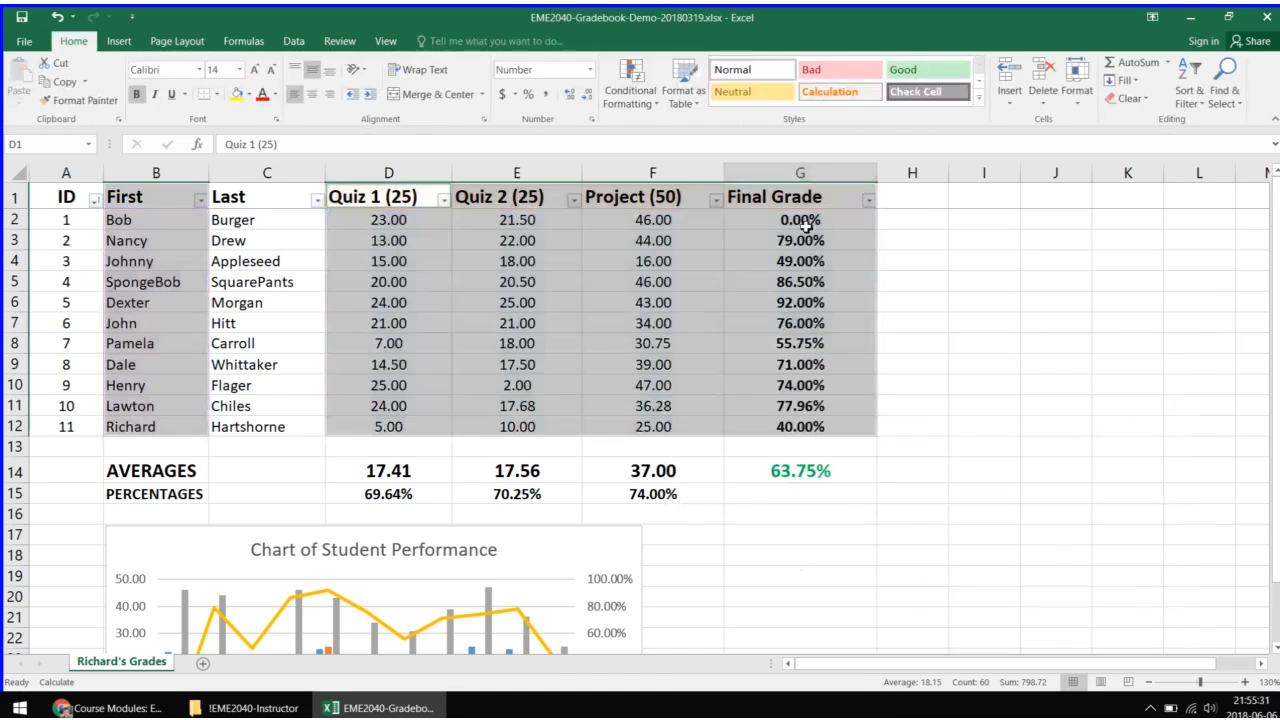
Step: Restore the Final Grade formula in G2 by copying the formula from G3 into it
left_click(806, 227)
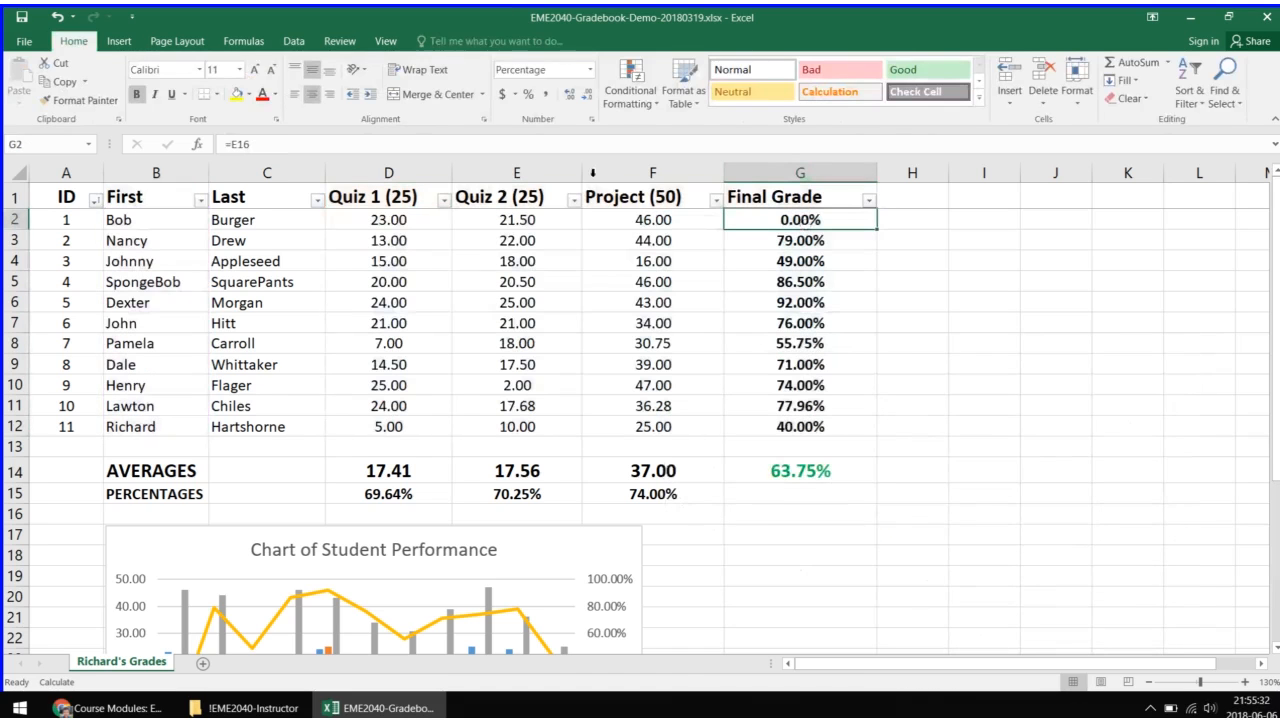
left_click(812, 250)
key("ctrl+c")
left_click(831, 224)
key("ctrl+v")
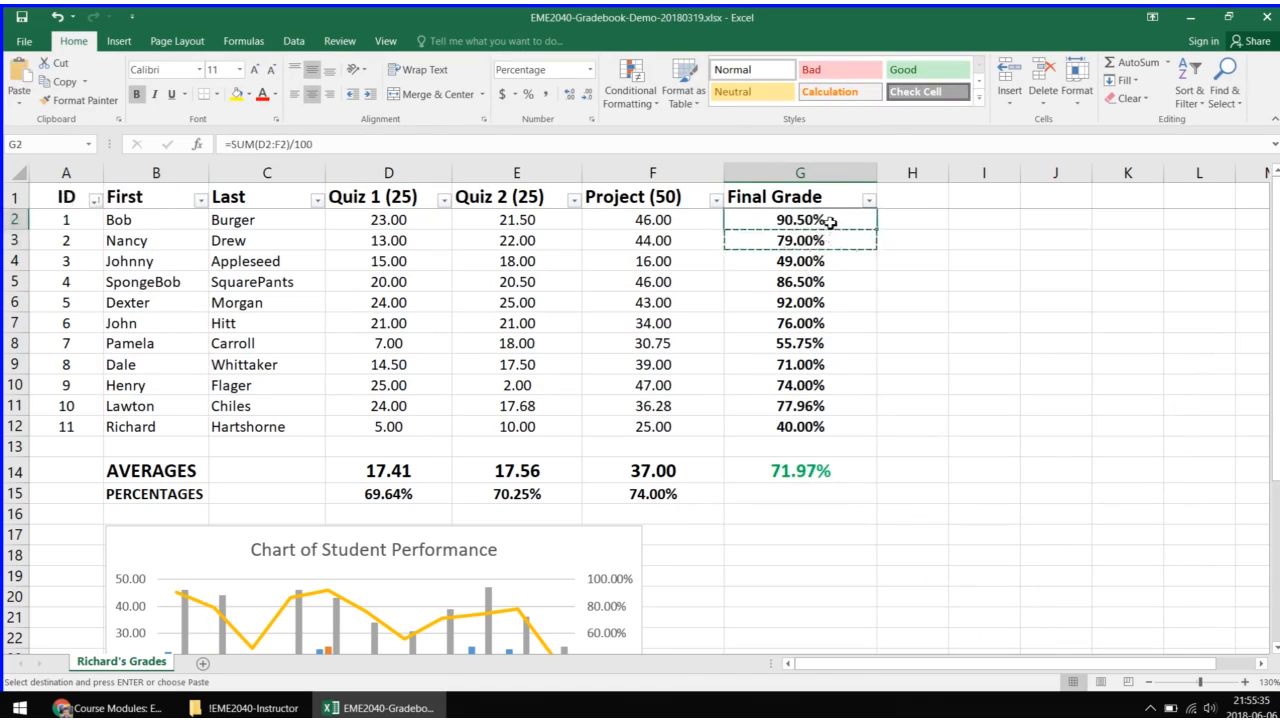
Step: Examine the first student's row from B2 to G2 and the =SUM(D2:F2)/100 formula in G2
left_click_drag(186, 222, 800, 220)
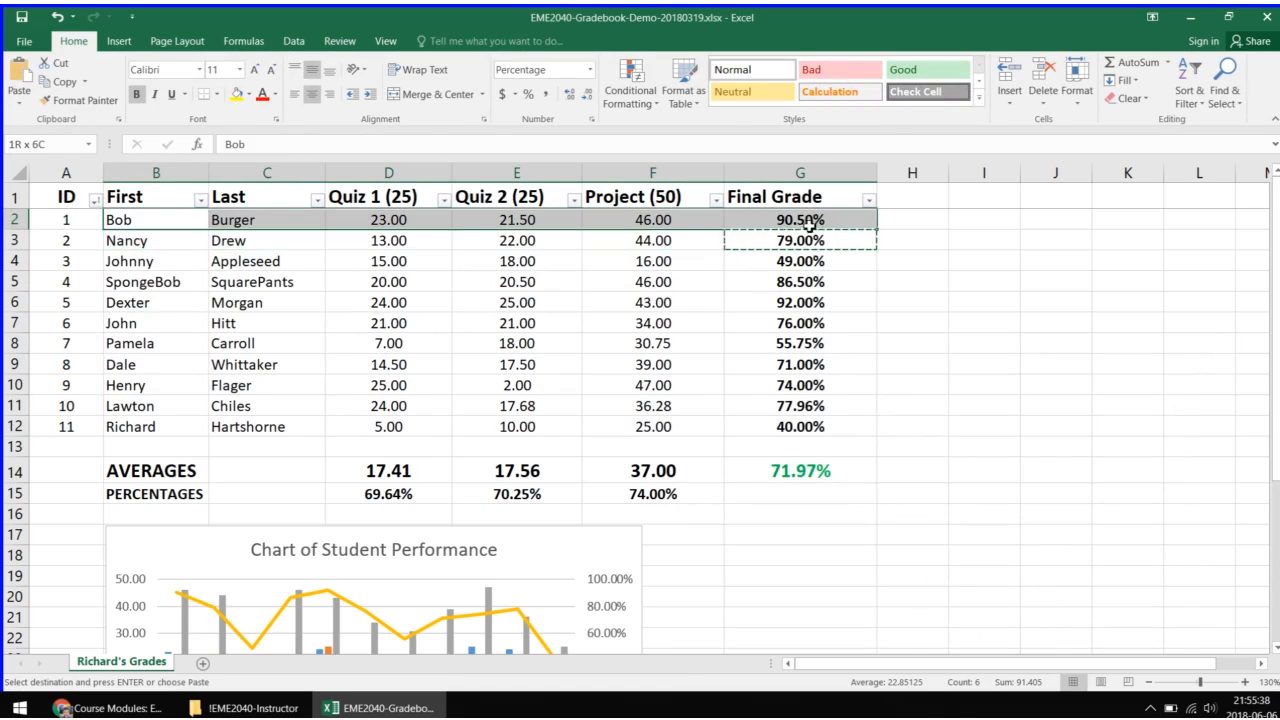
left_click(189, 220)
left_click(746, 216)
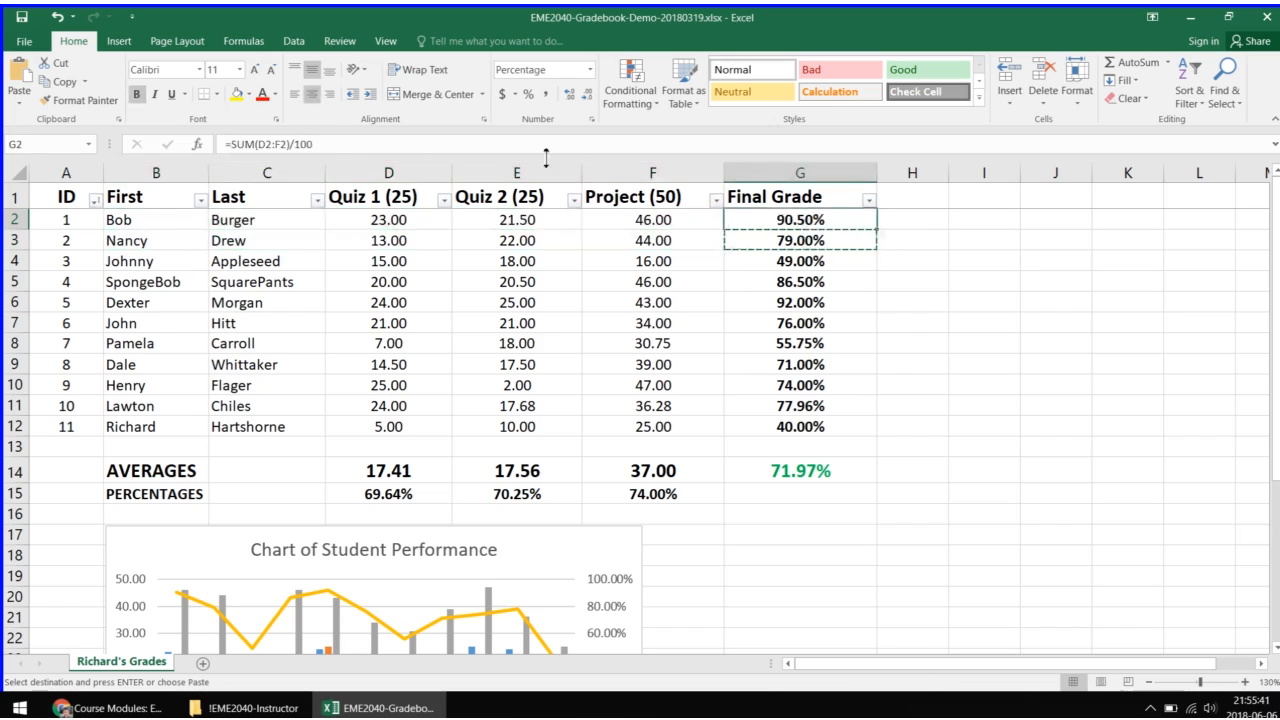
left_click(301, 145)
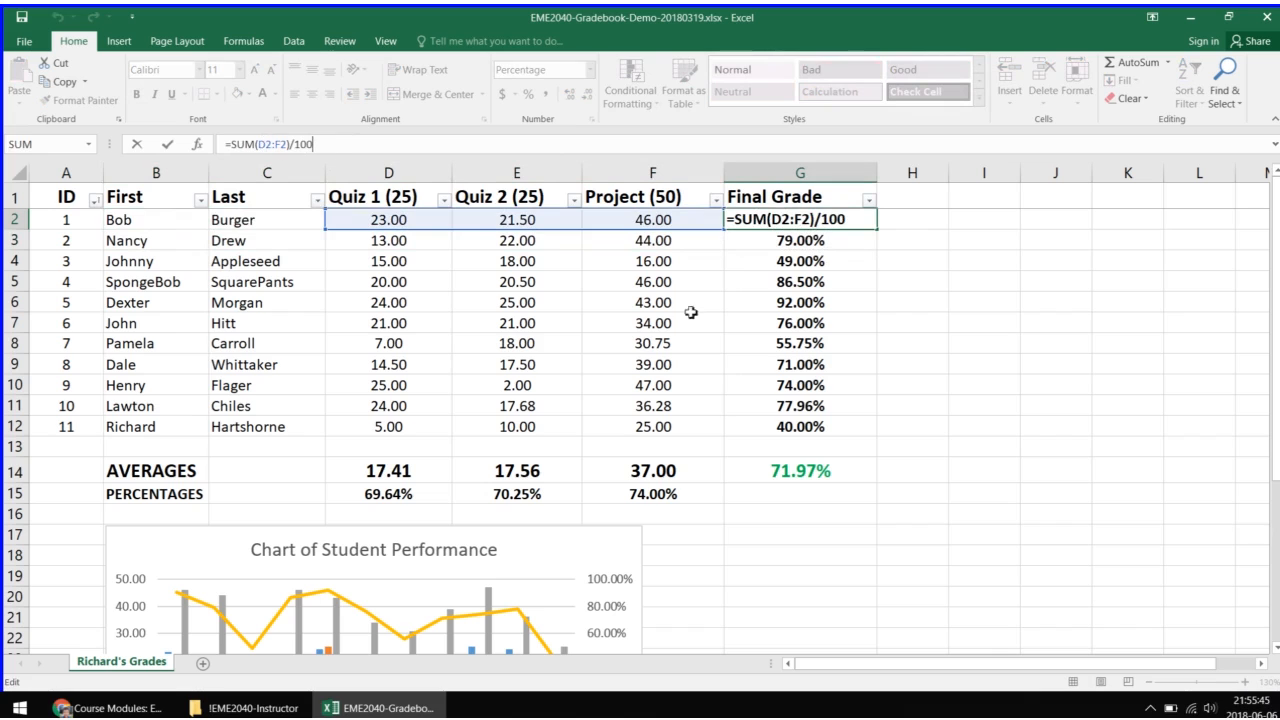
left_click(796, 330)
Step: Copy G2 and examine the relative cell references in the Final Grade formulas of G3 and G4, highlighting the range D3:F3
left_click(815, 222)
key("ctrl+c")
left_click(820, 240)
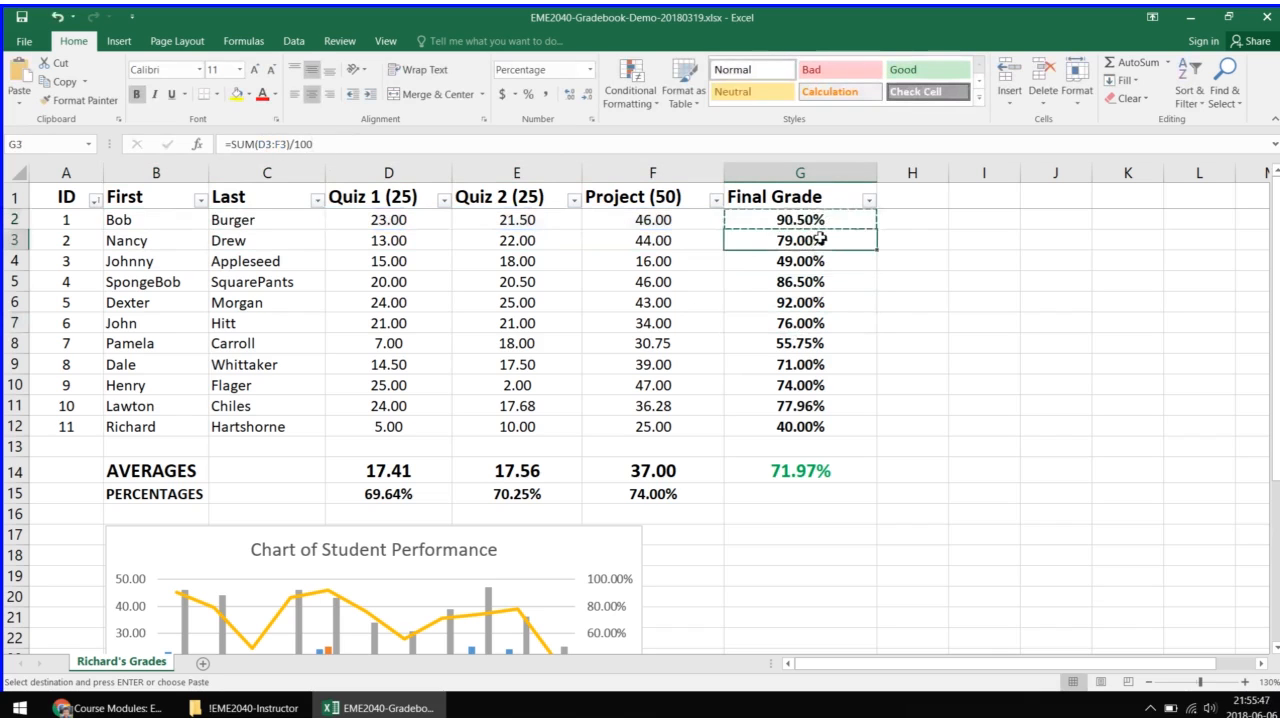
left_click(268, 145)
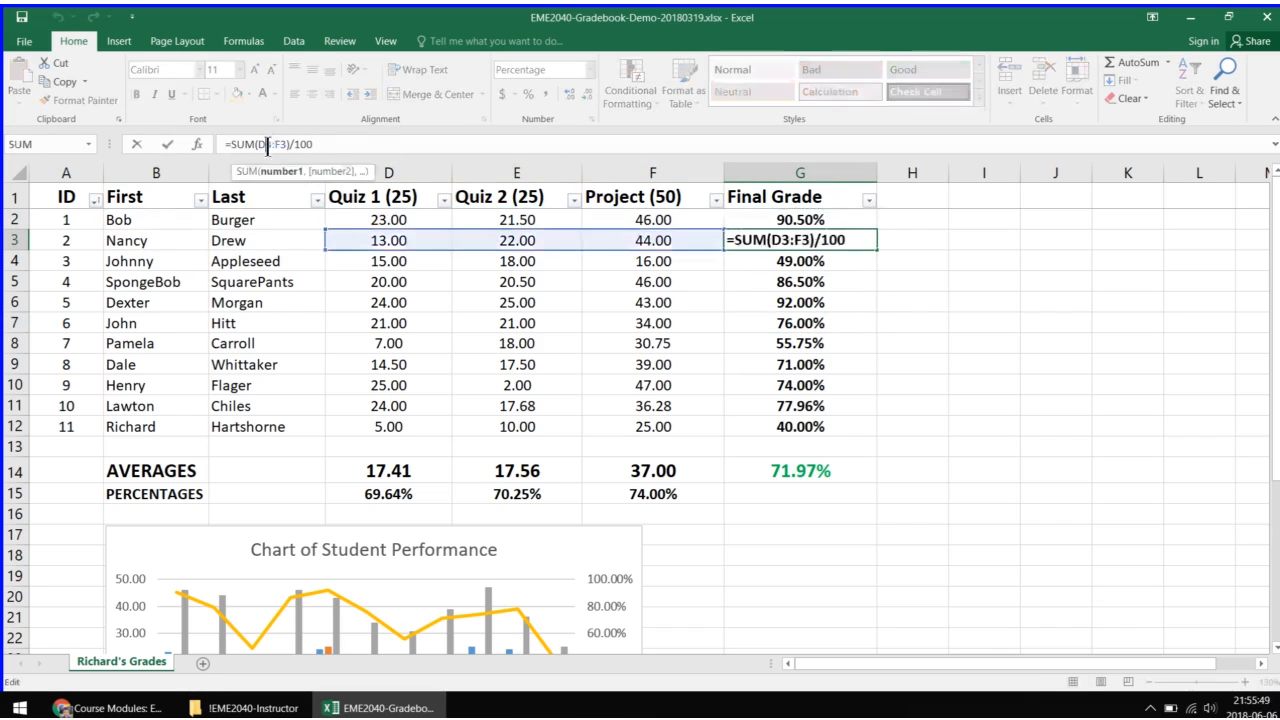
left_click_drag(261, 146, 280, 145)
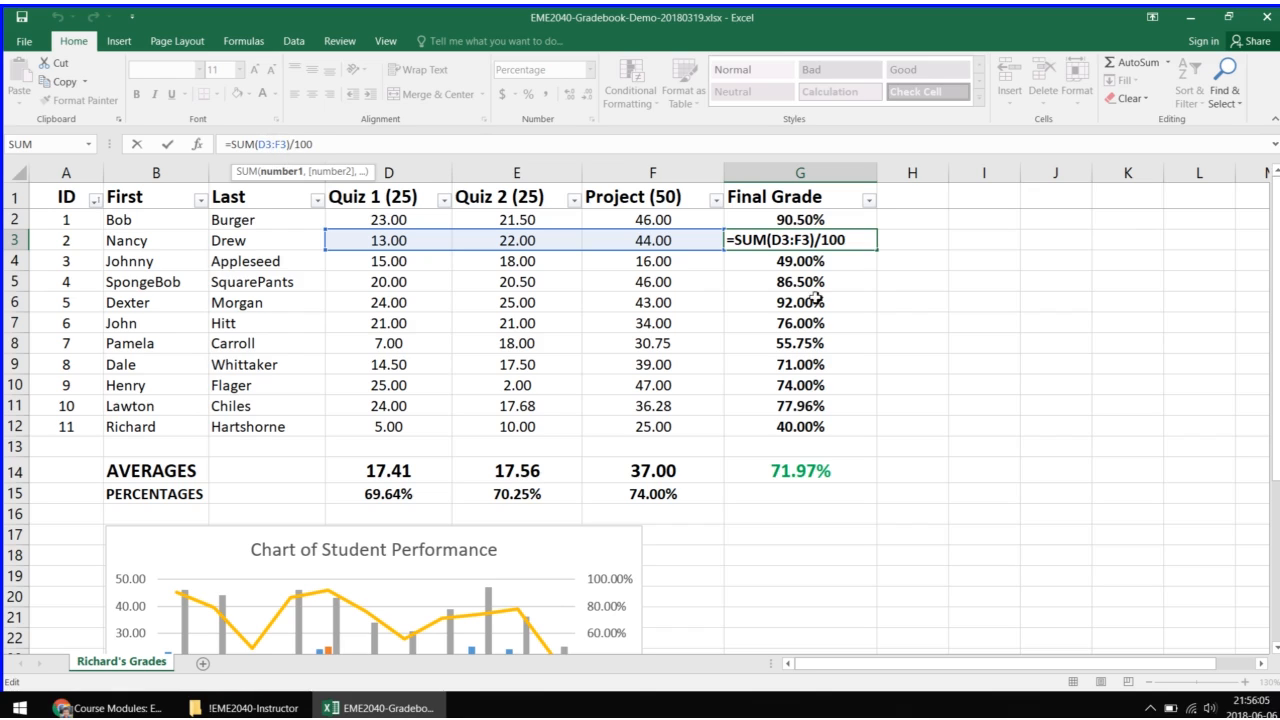
key("Return")
left_click(810, 240)
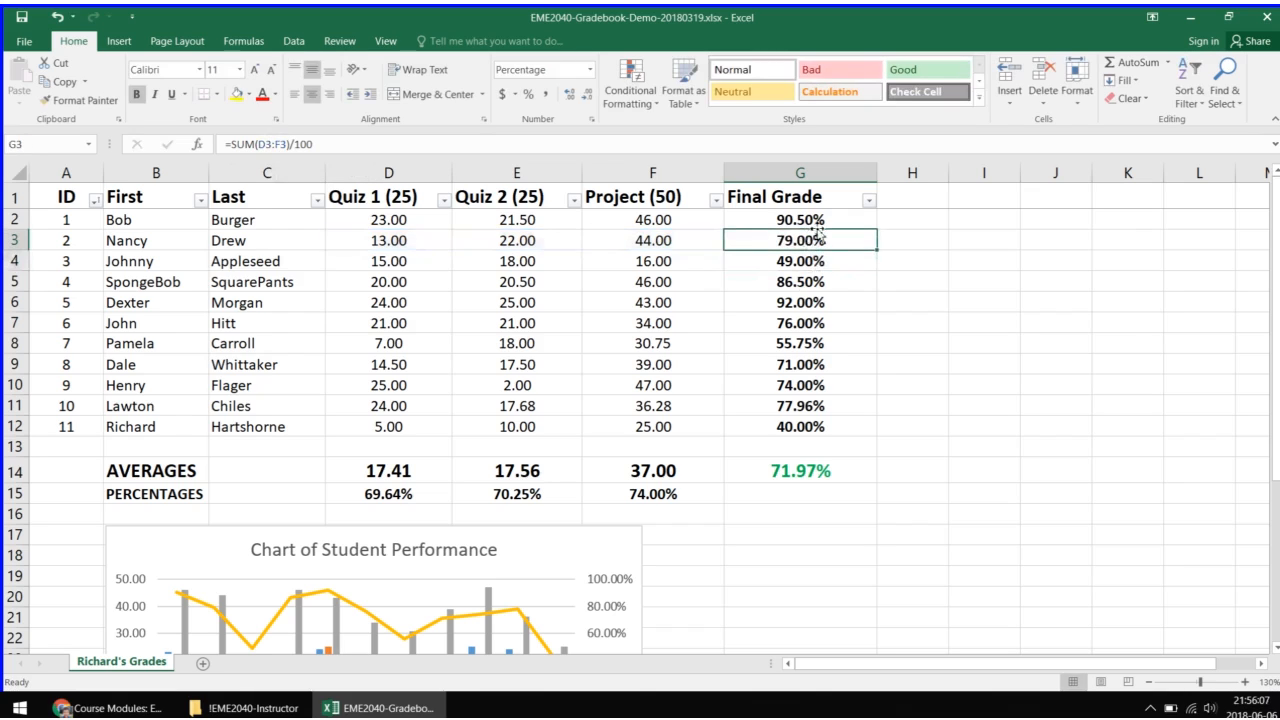
left_click(812, 261)
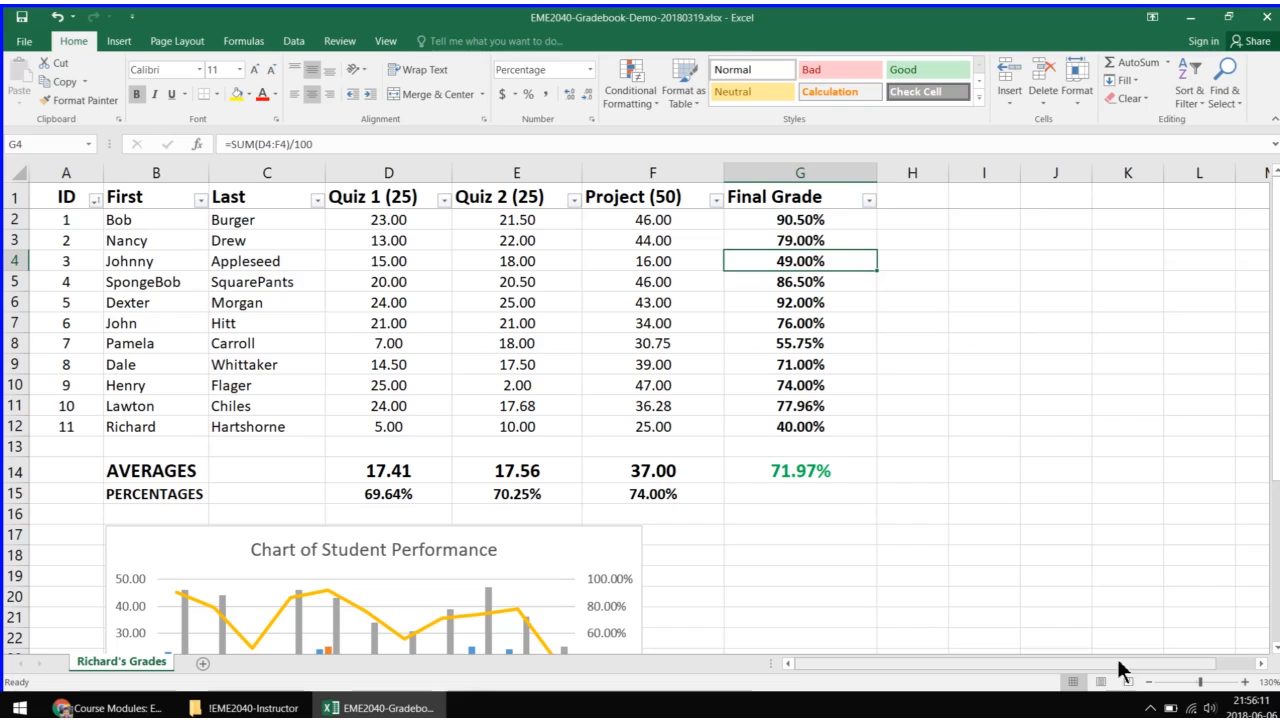
Step: Switch to the Gradebook Assignment page in the browser and highlight the hint "Insert > Header and Footer" in the Part I instructions
left_click(155, 708)
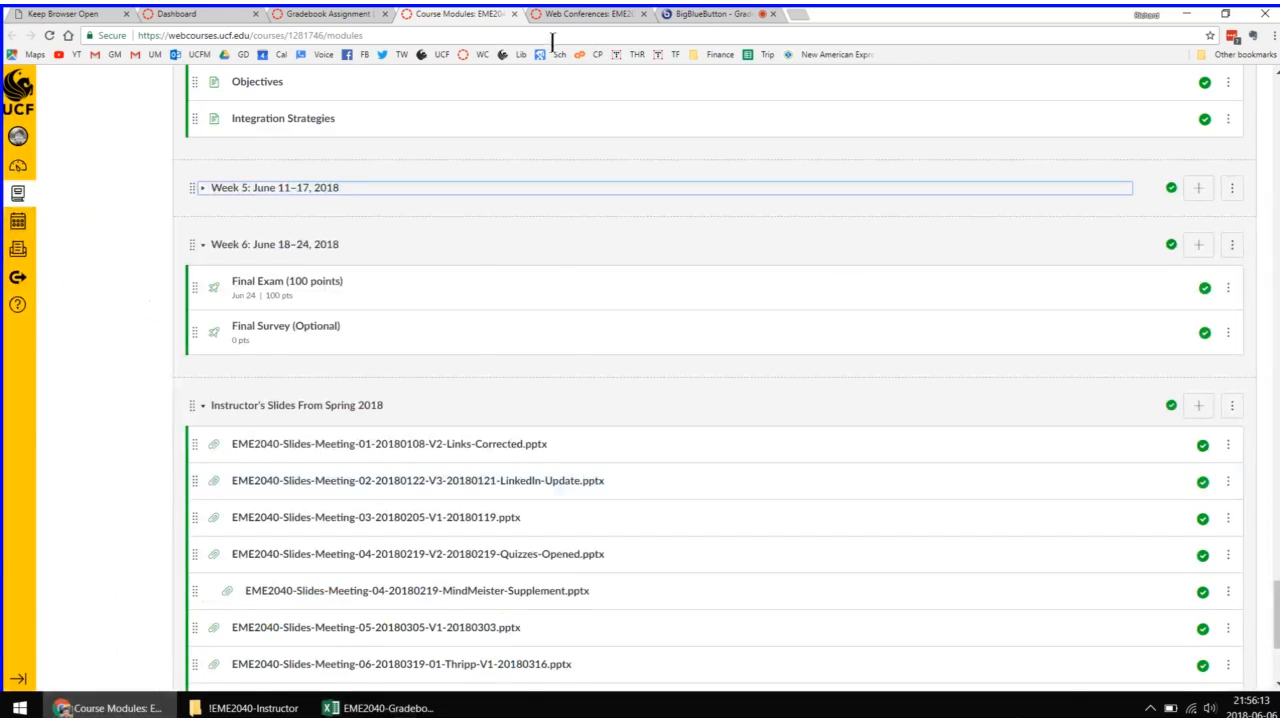
left_click(305, 14)
scroll(596, 415, "down", 5)
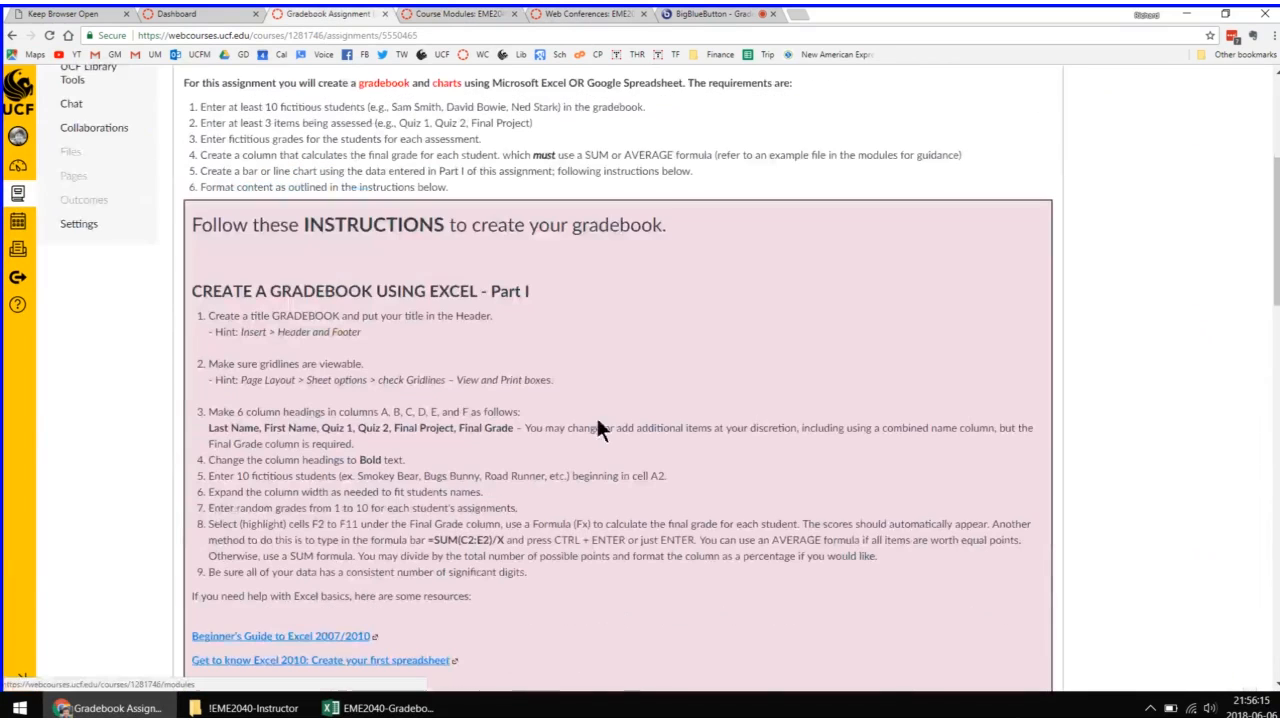
left_click_drag(244, 338, 360, 340)
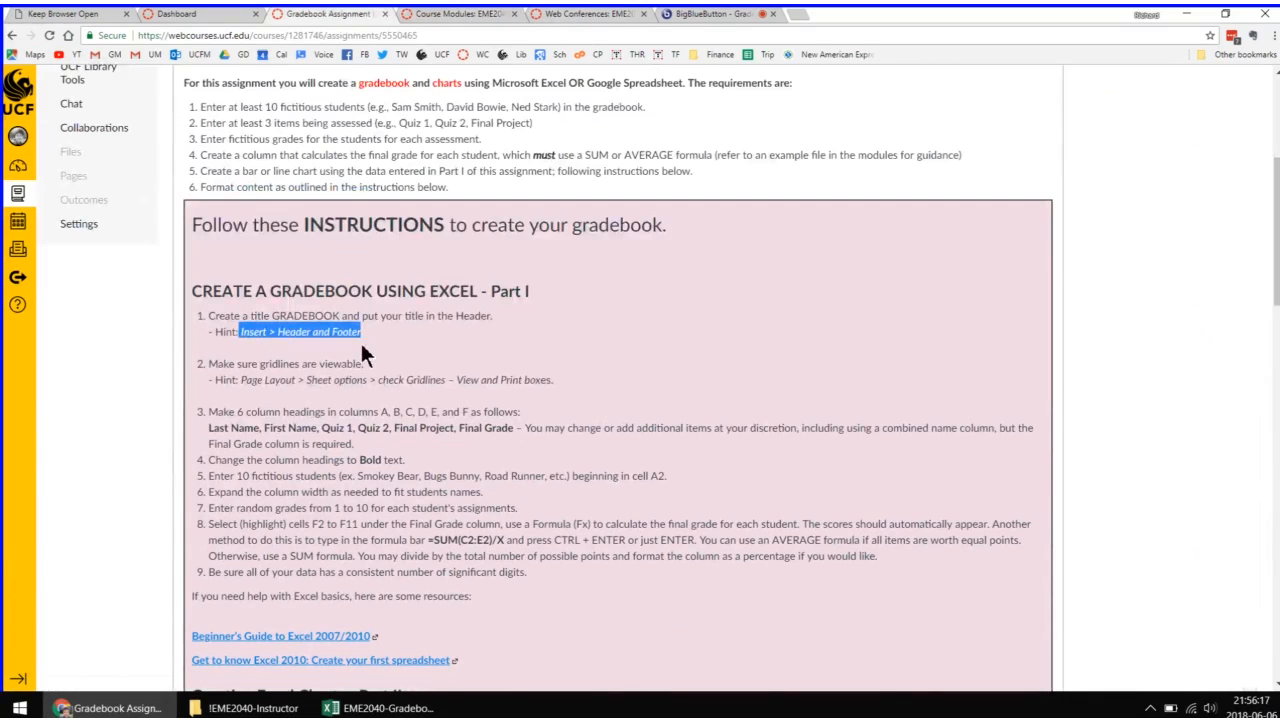
Step: Return to the Excel gradebook and examine its header title and heading row in Page Layout view, allowing the panes to unfreeze, then restore Normal view
left_click(150, 706)
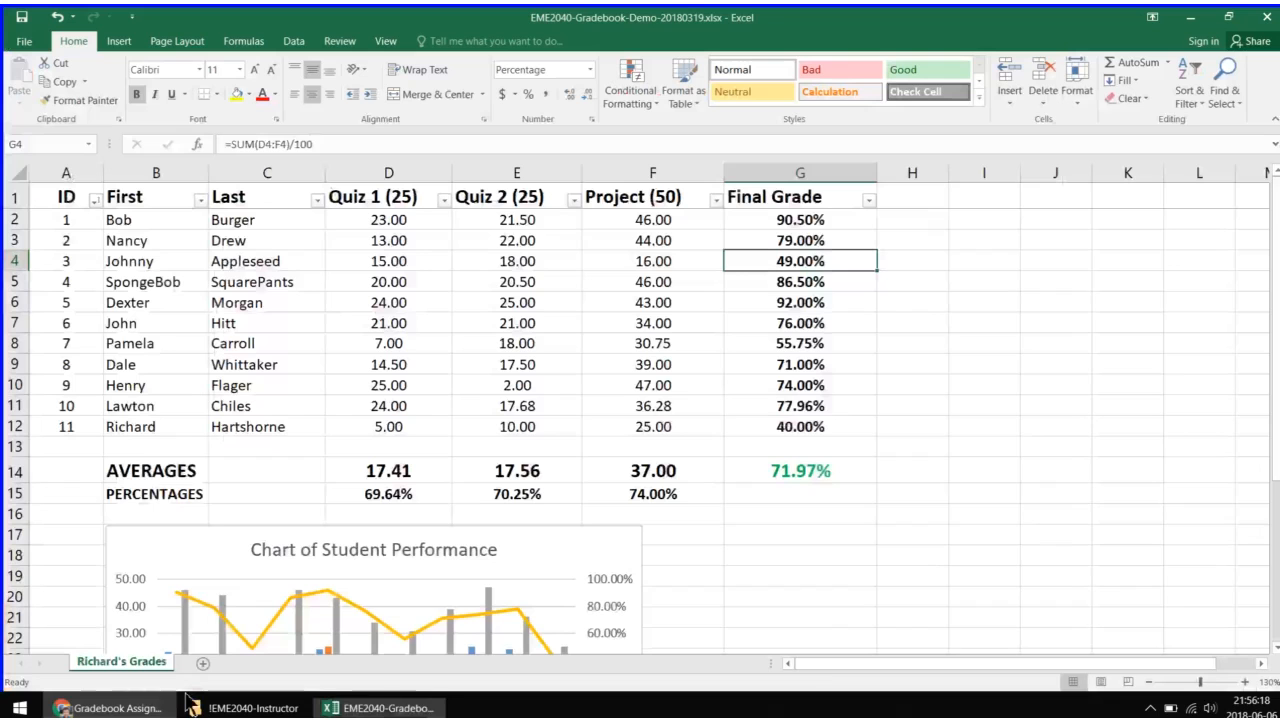
left_click(1101, 684)
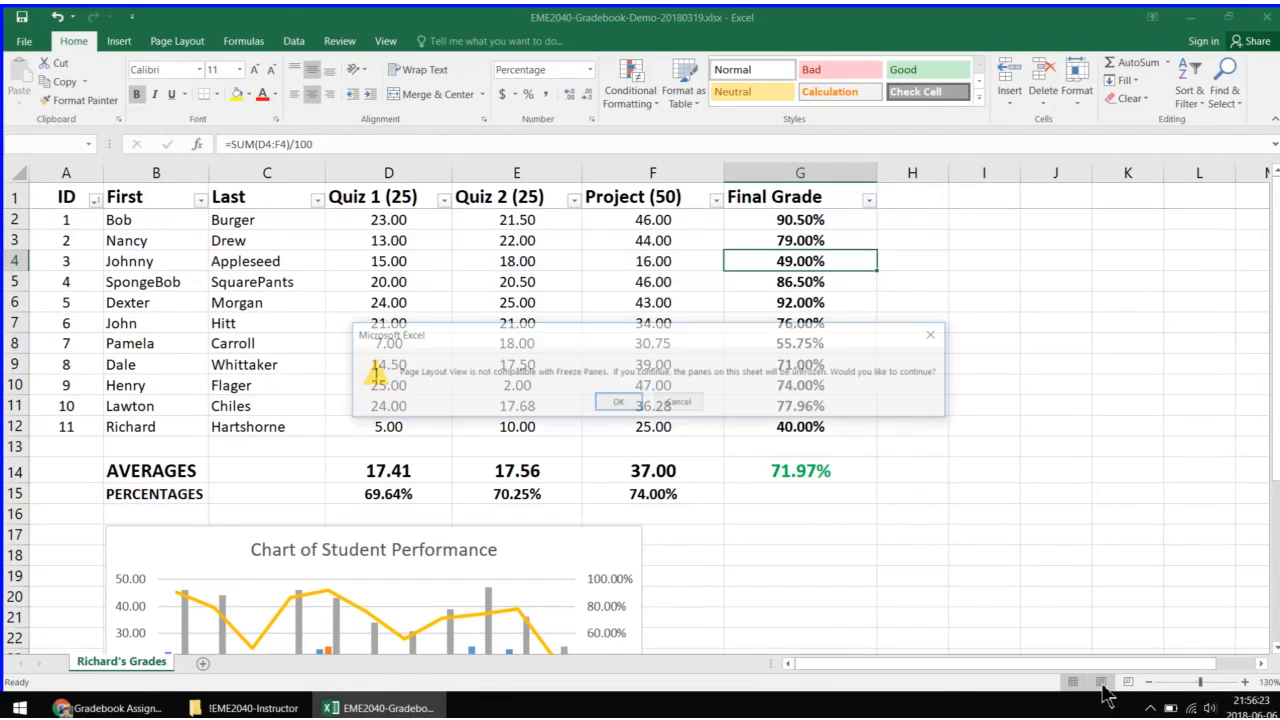
left_click(619, 403)
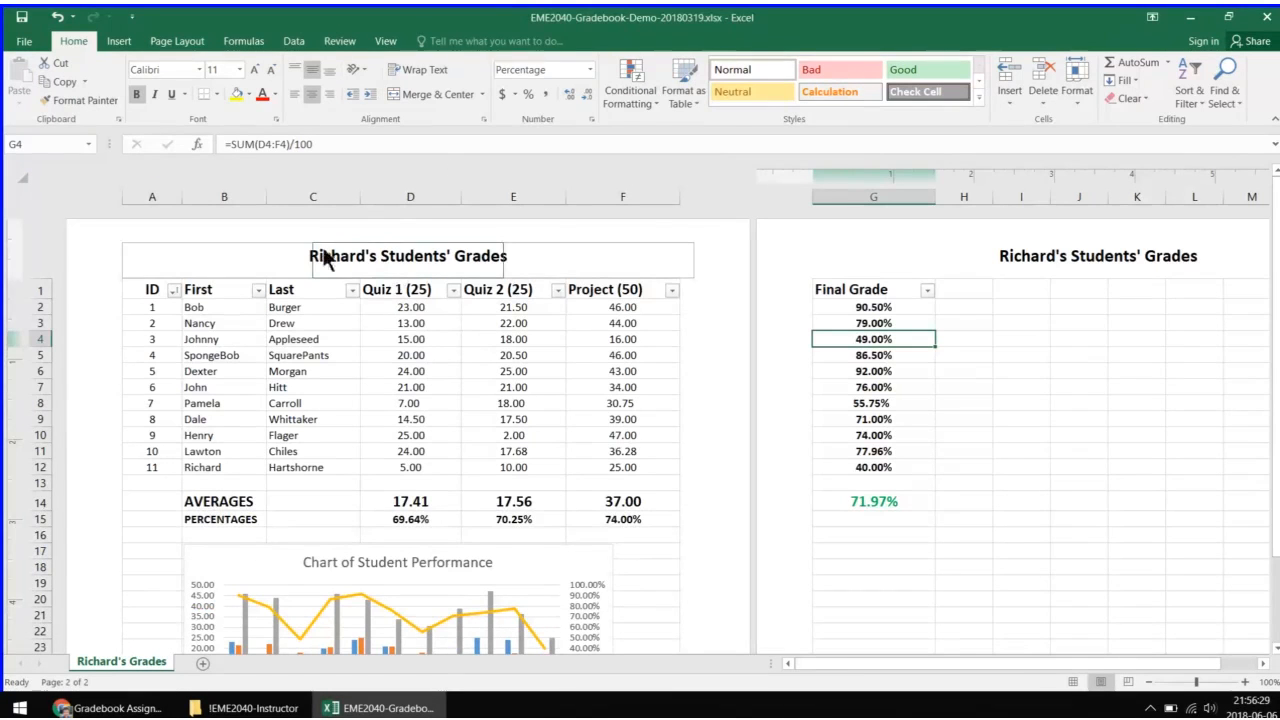
left_click(329, 253)
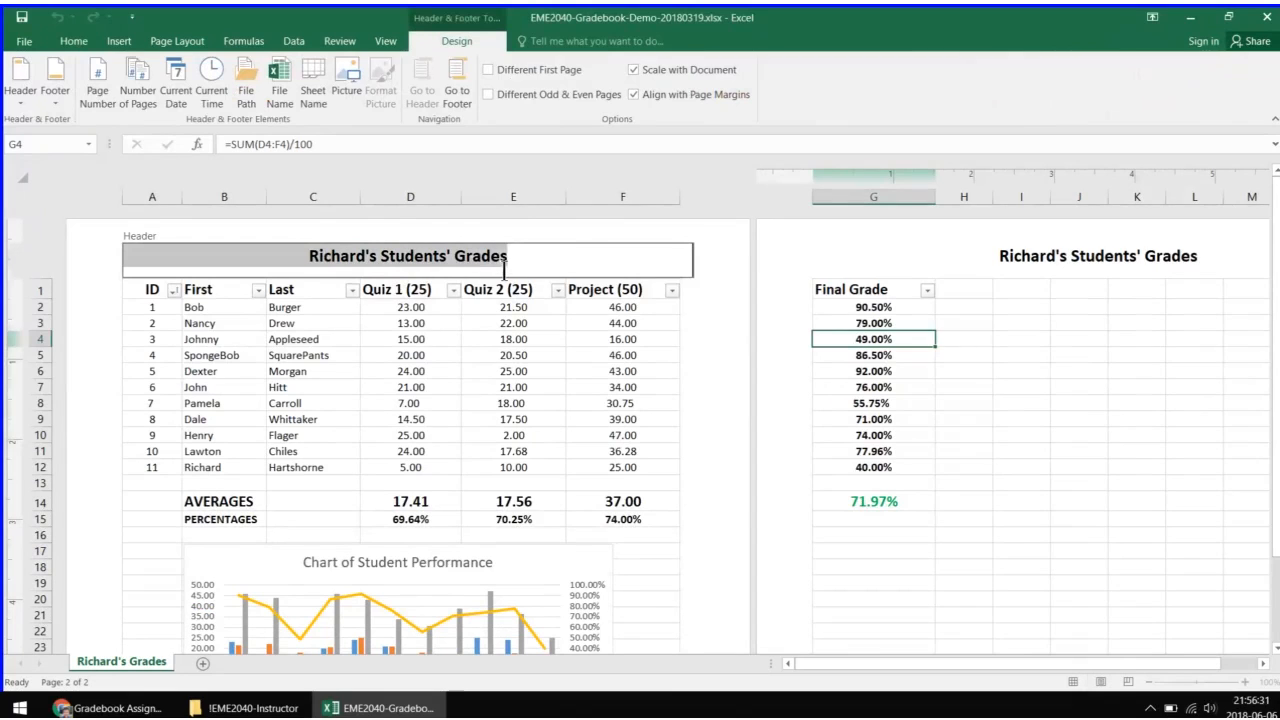
left_click(36, 290)
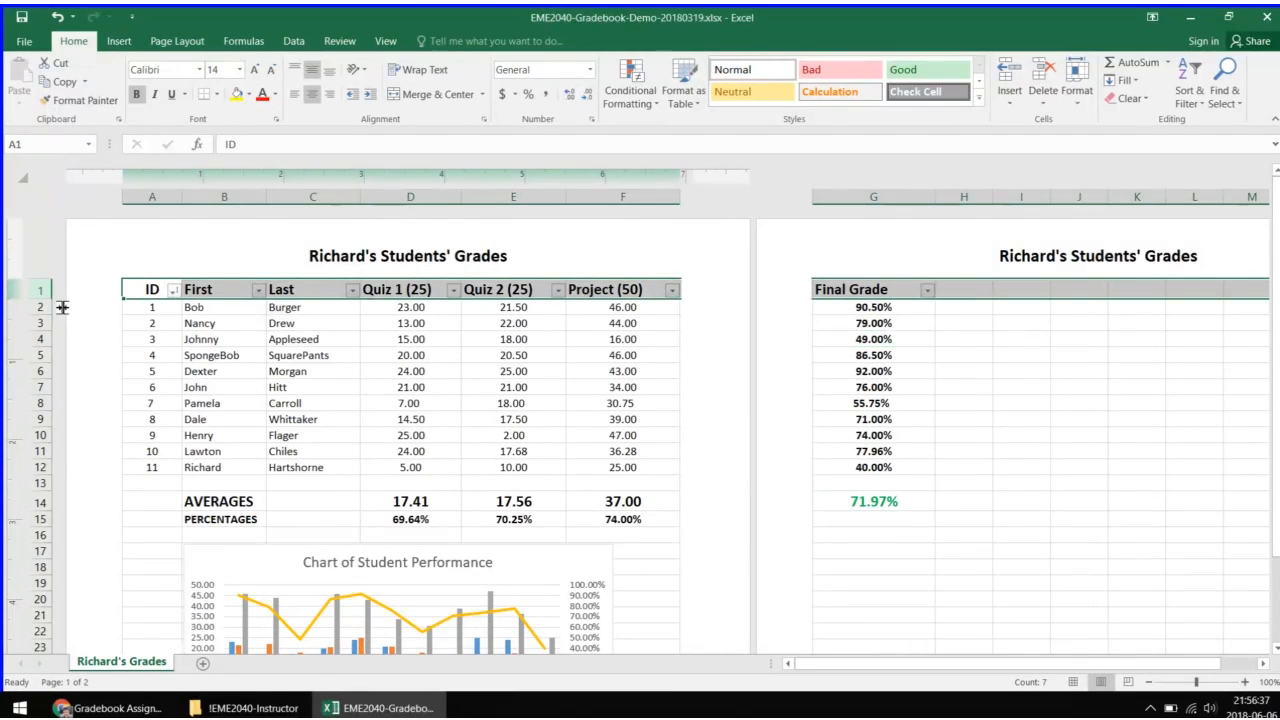
left_click(1073, 682)
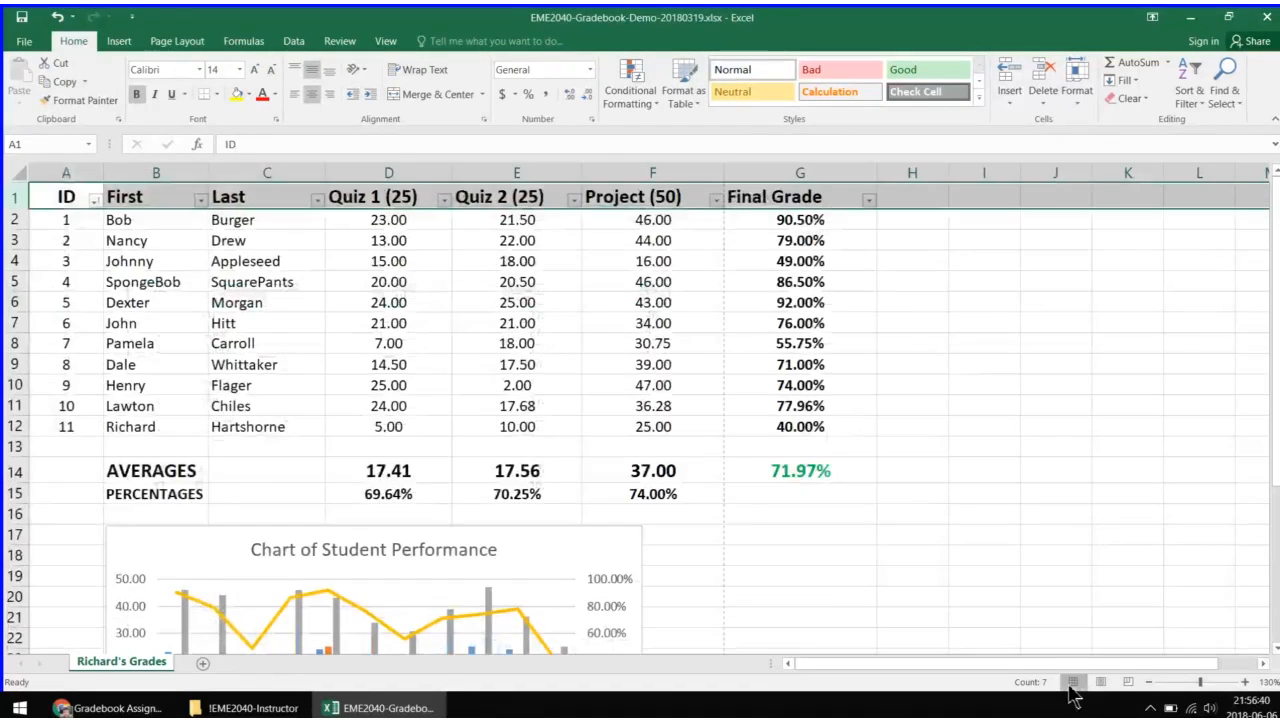
Step: Freeze the top row of the gradebook sheet
left_click(293, 41)
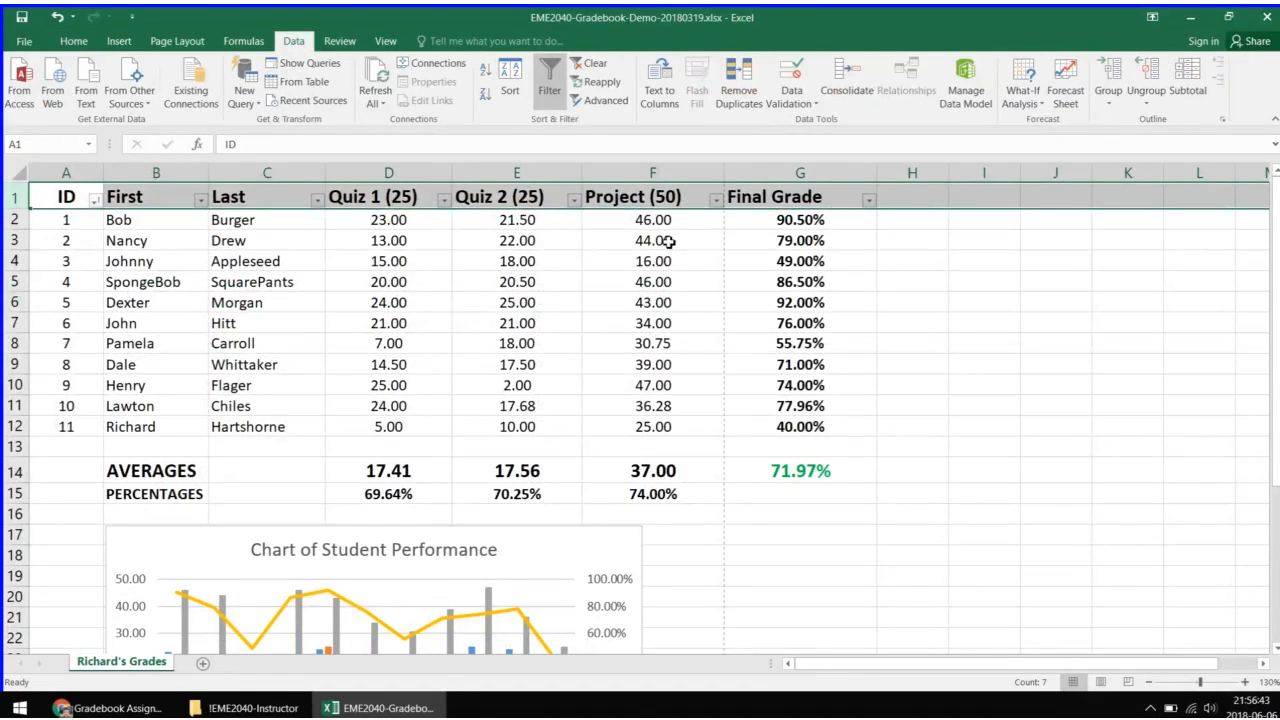
left_click(370, 43)
left_click(352, 44)
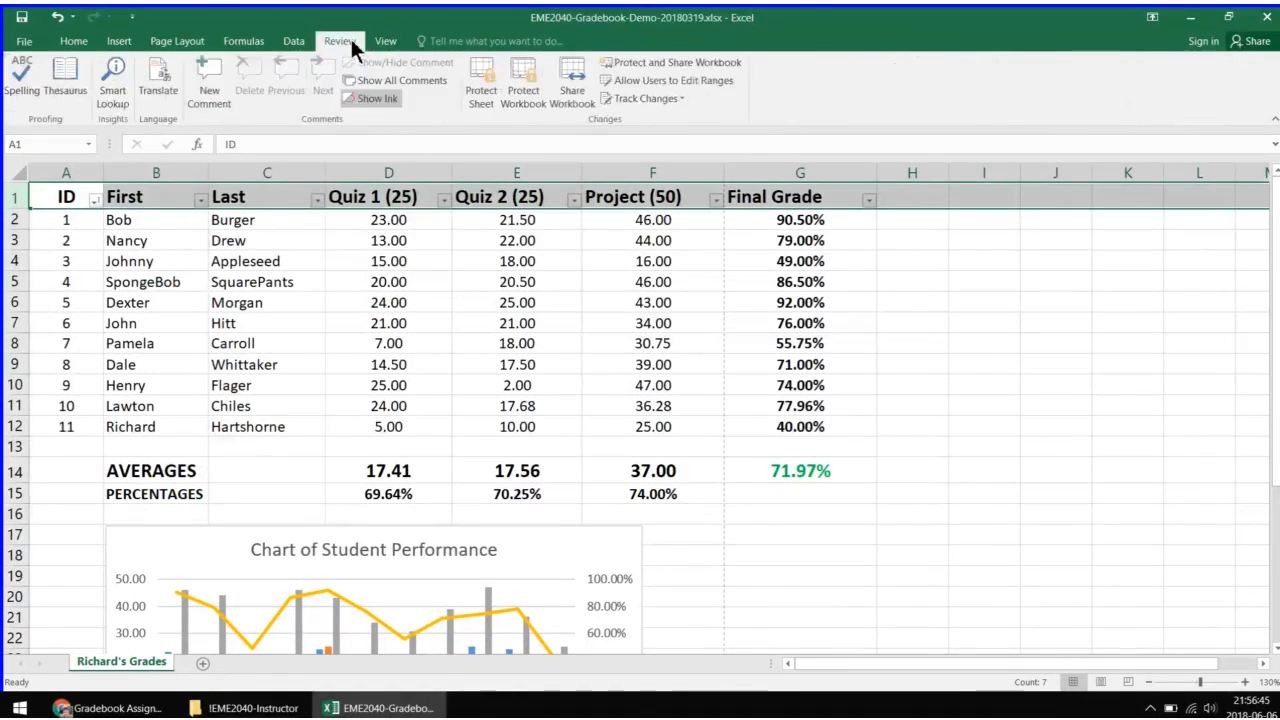
left_click(375, 42)
left_click(520, 95)
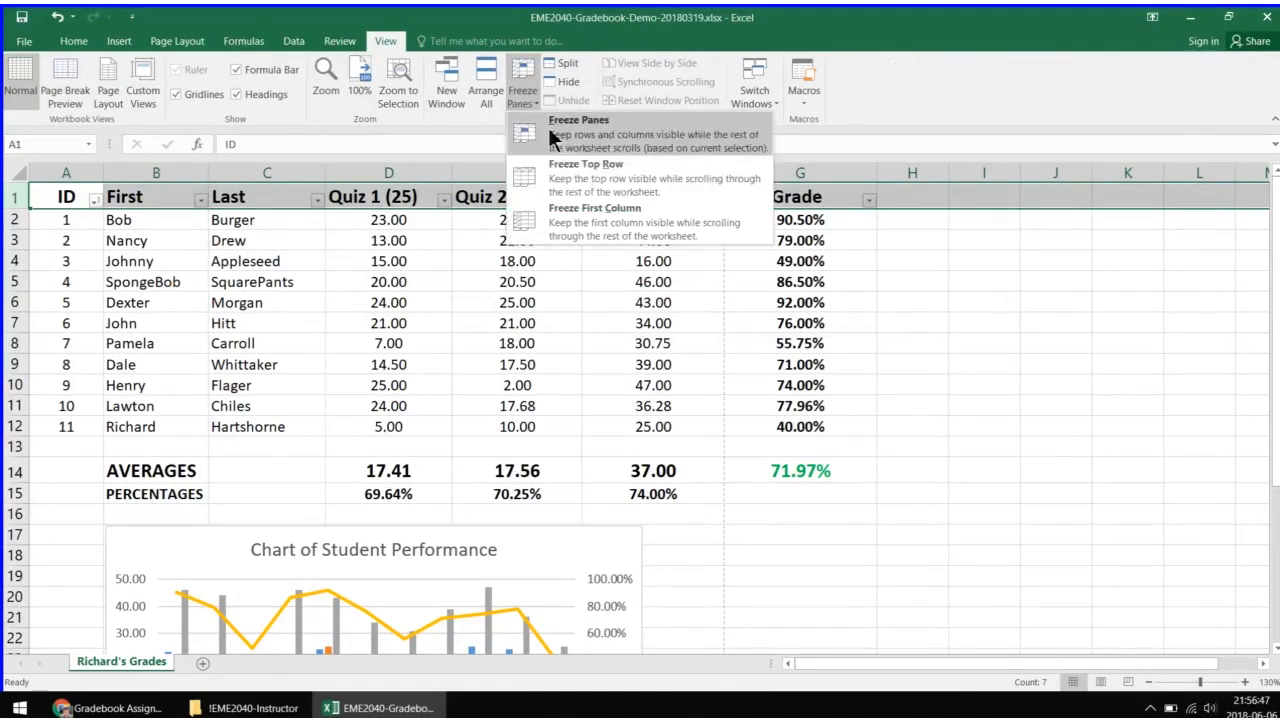
left_click(570, 165)
Step: Check the frozen heading row against the student rows and the performance chart further down the sheet
left_click(507, 281)
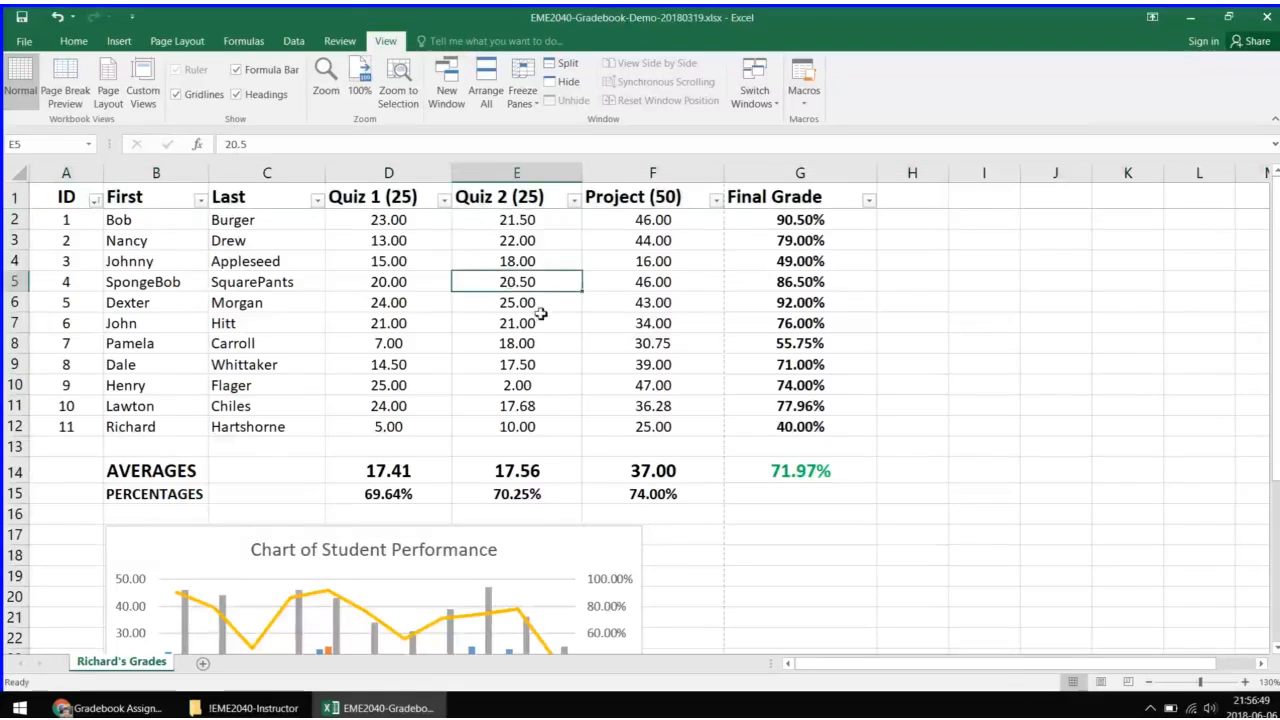
scroll(569, 309, "down", 17)
scroll(645, 385, "up", 8)
scroll(653, 383, "up", 8)
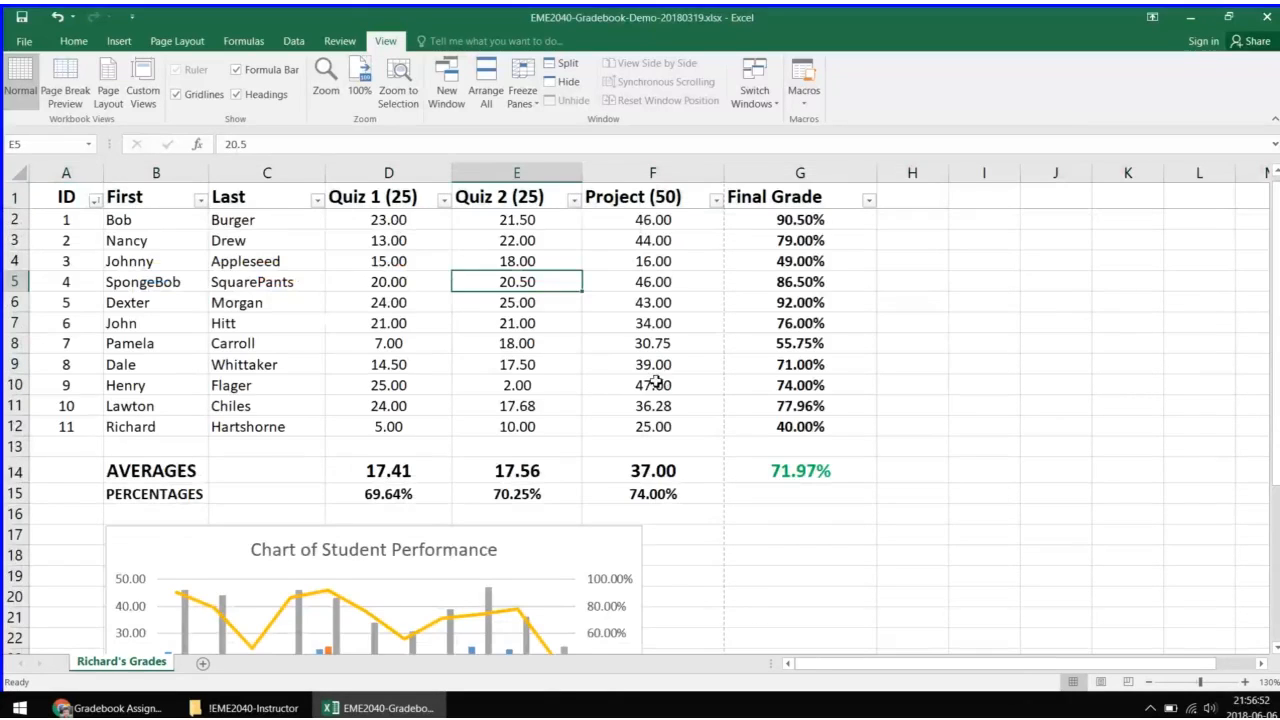
scroll(663, 366, "down", 8)
scroll(675, 360, "up", 8)
left_click(15, 197)
scroll(340, 398, "down", 5)
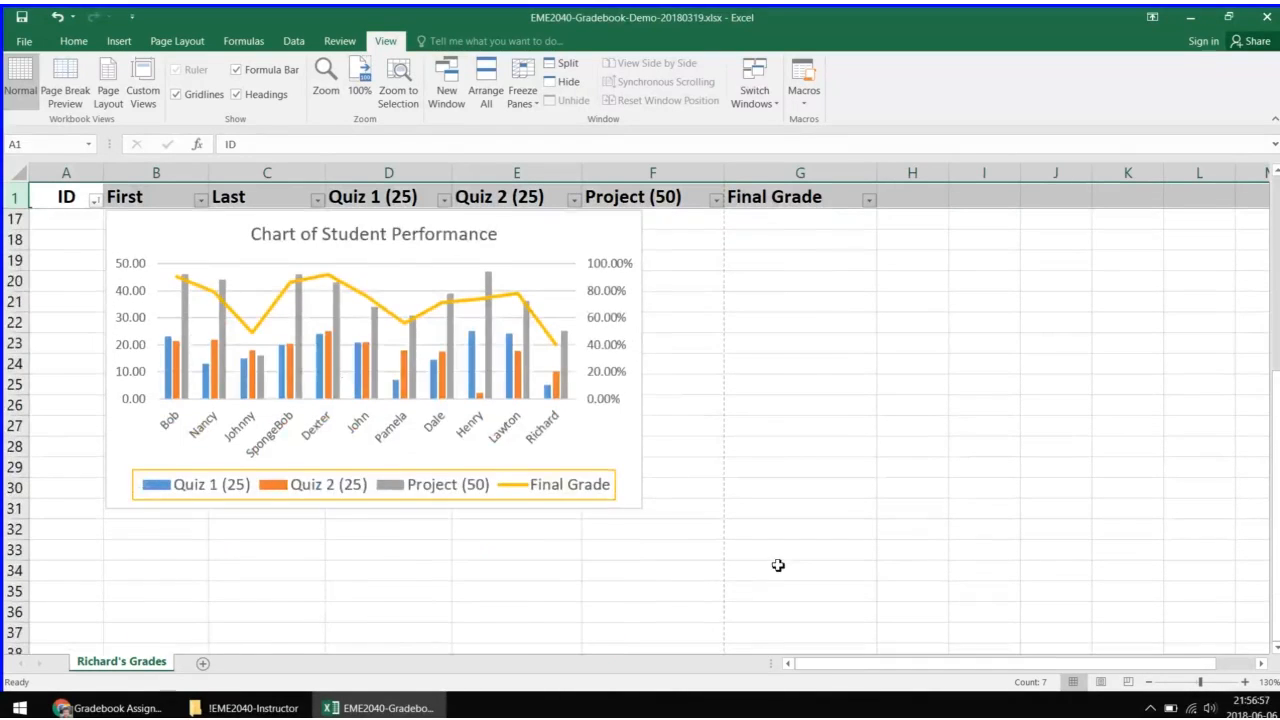
scroll(786, 574, "up", 5)
left_click(578, 381)
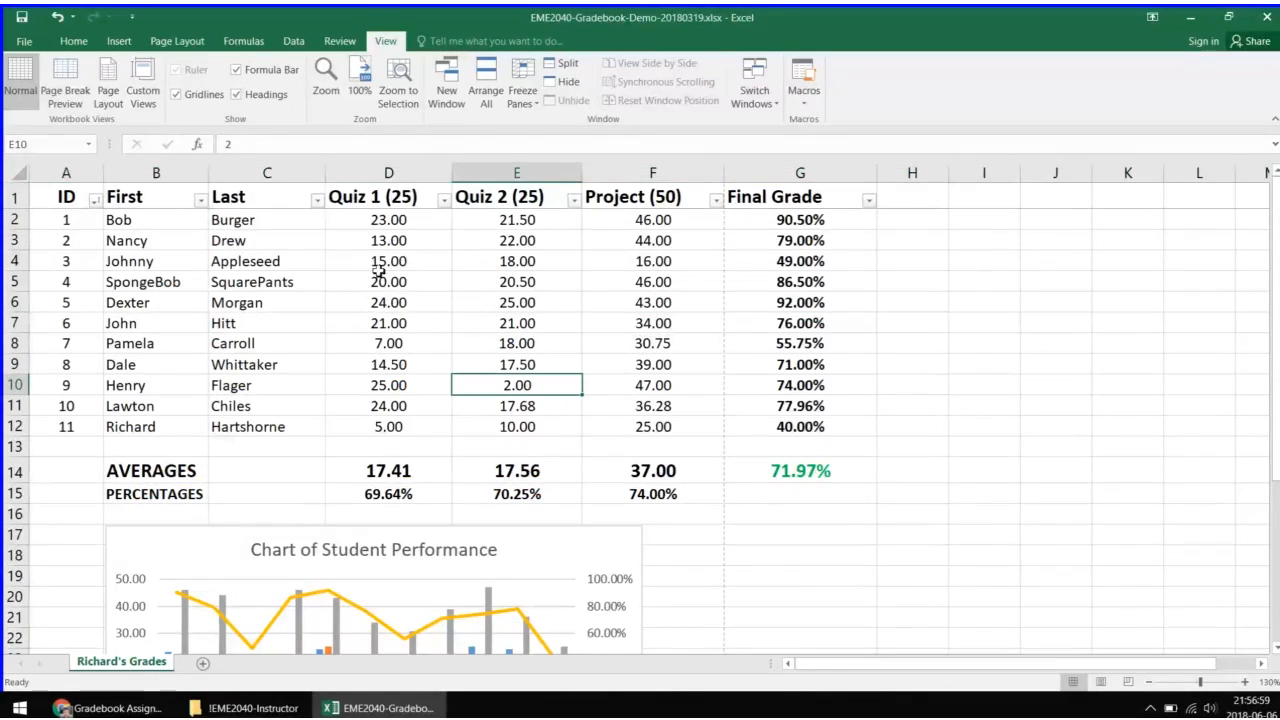
Step: Turn off the filter on the gradebook's heading row, then apply it to that row again
left_click(15, 197)
left_click(70, 41)
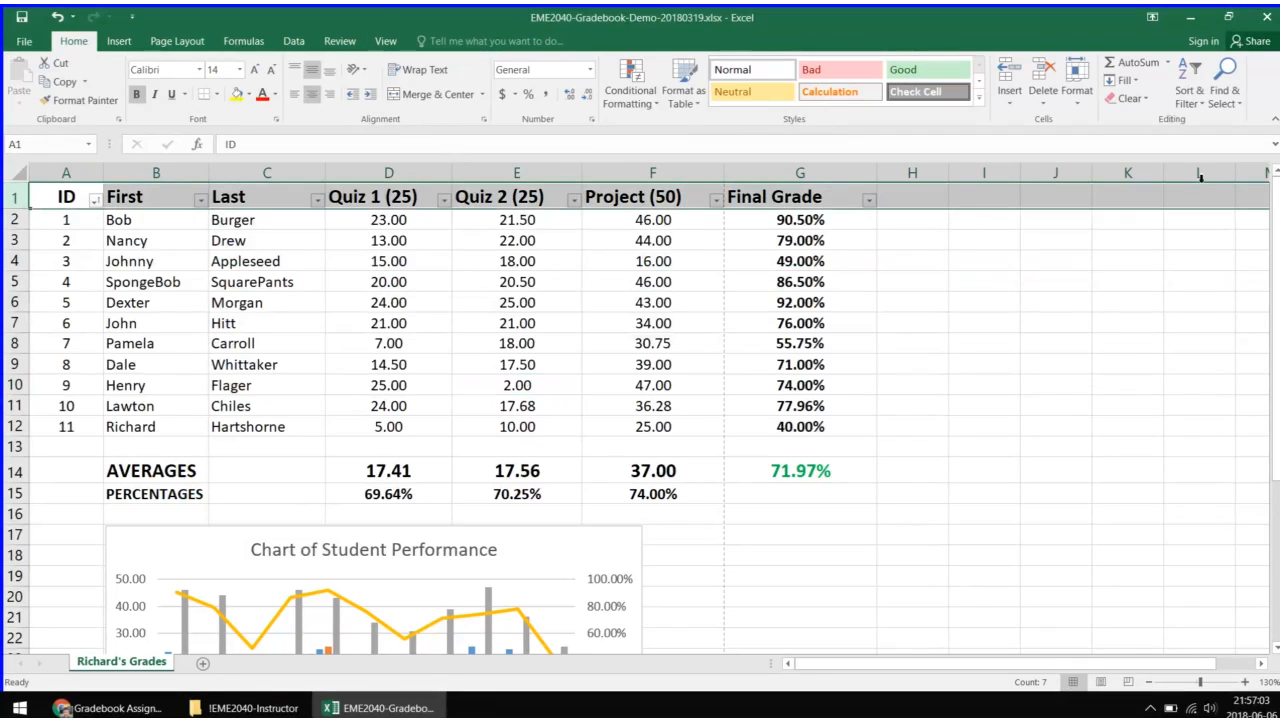
left_click(1194, 96)
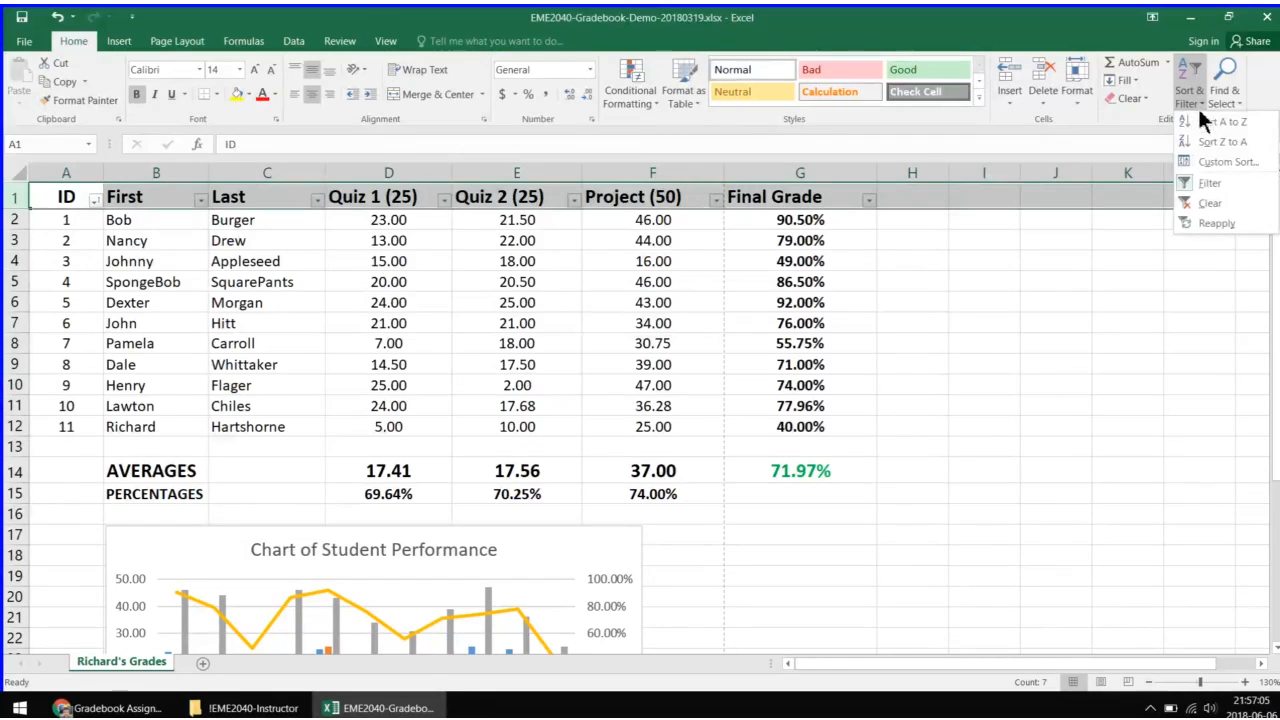
left_click(1212, 185)
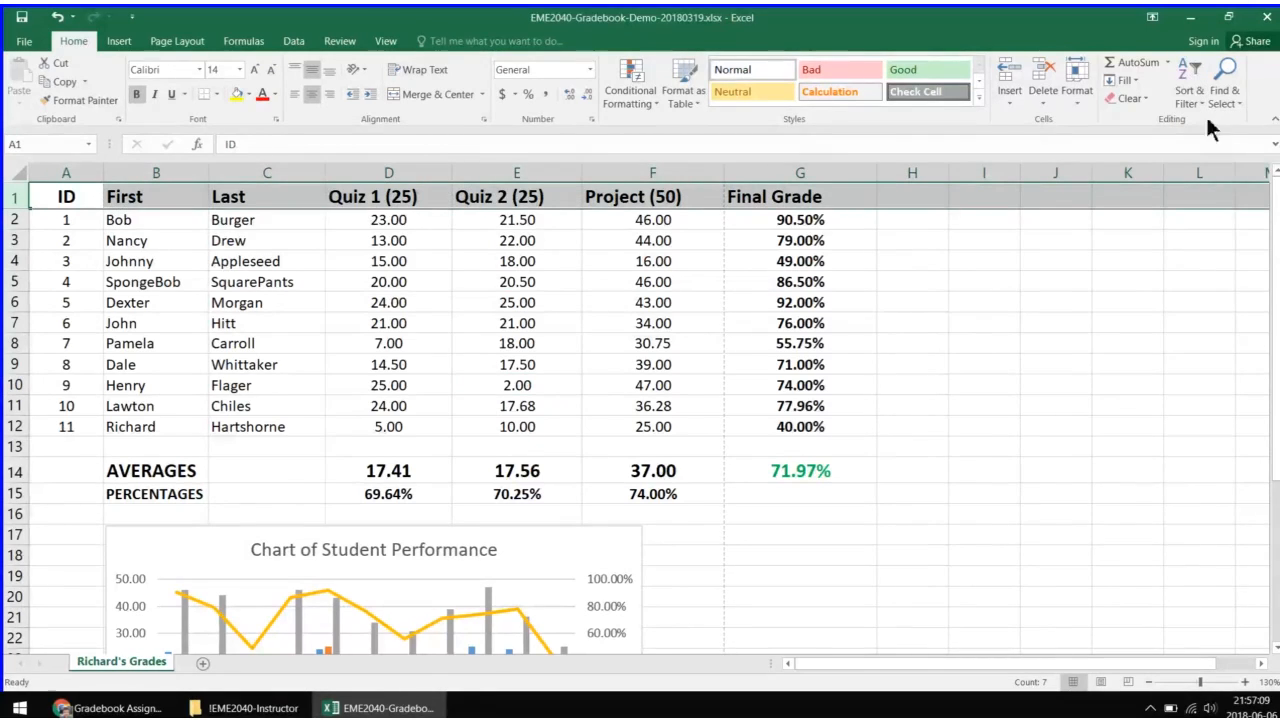
left_click(1190, 100)
left_click(1212, 185)
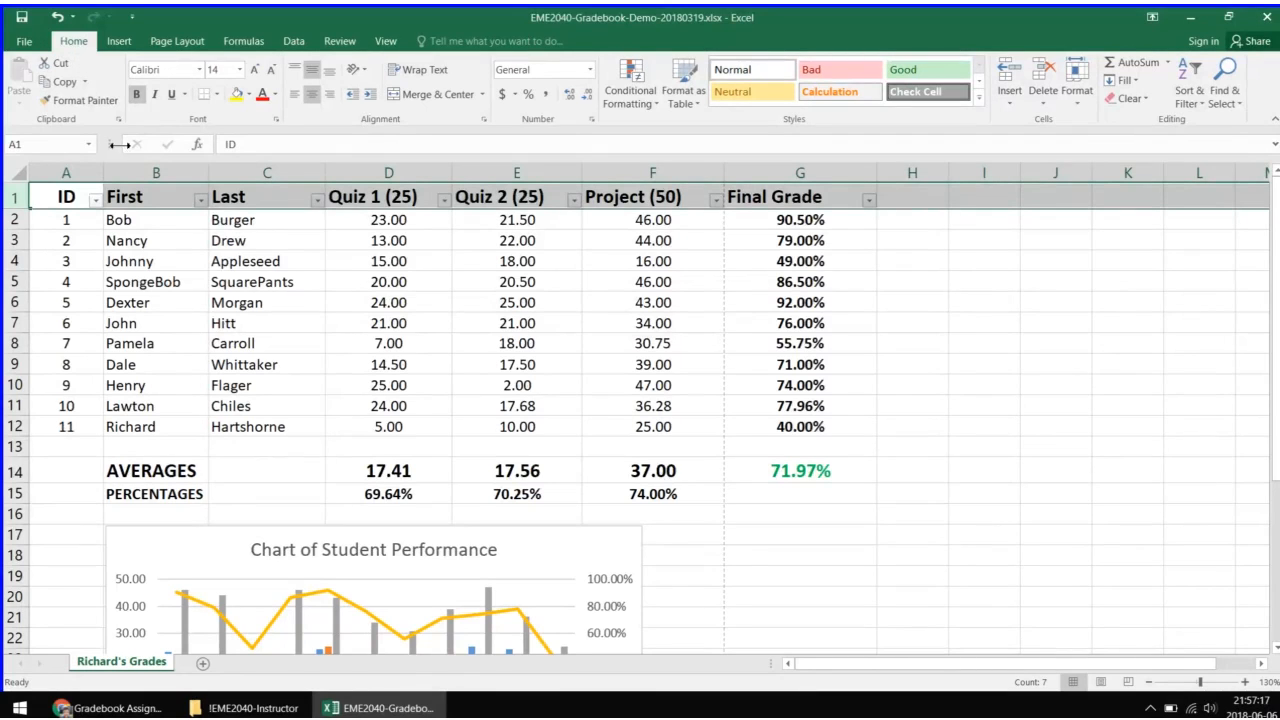
Step: Sort the students by first name from Z to A, then by last name from A to Z
left_click(188, 281)
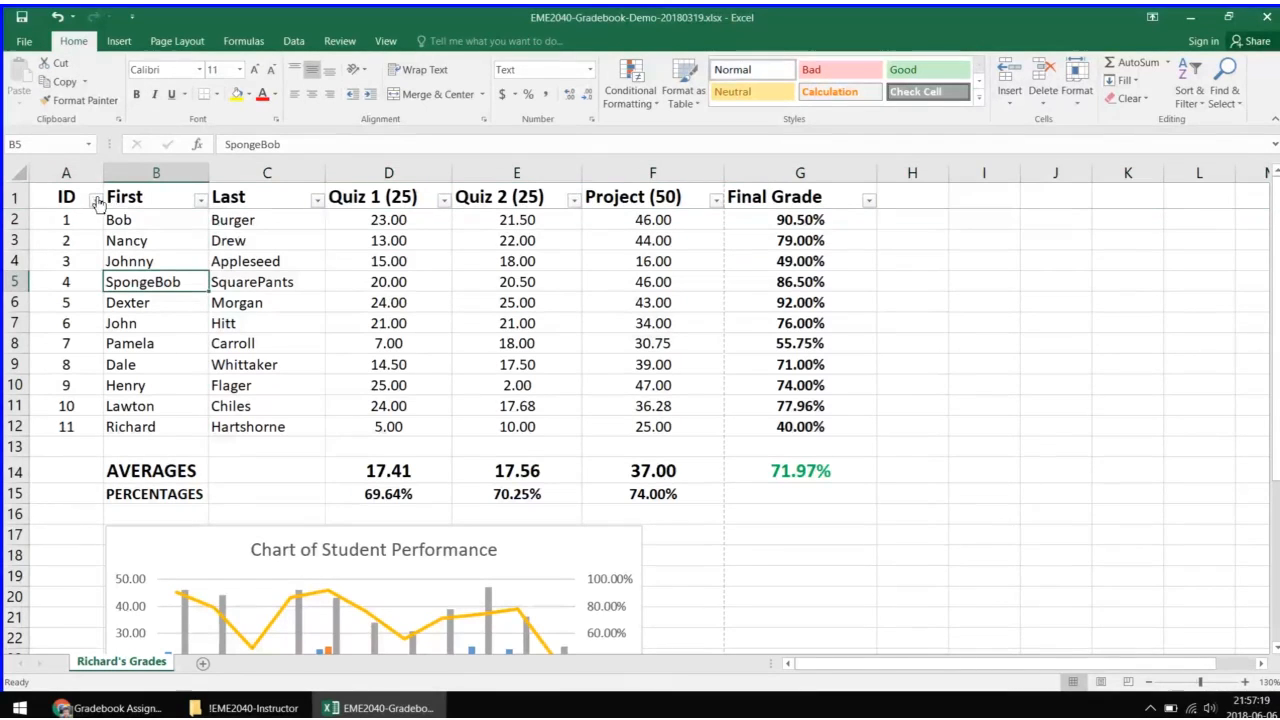
left_click(201, 201)
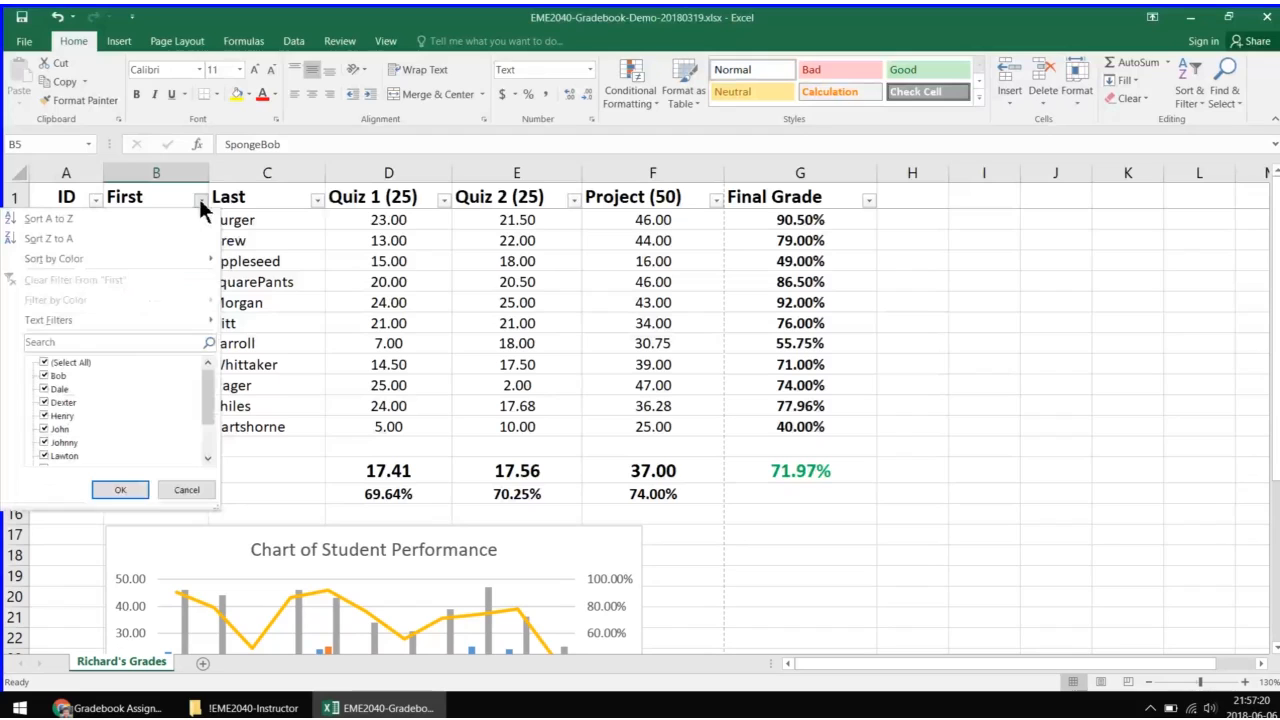
left_click(50, 238)
left_click(317, 200)
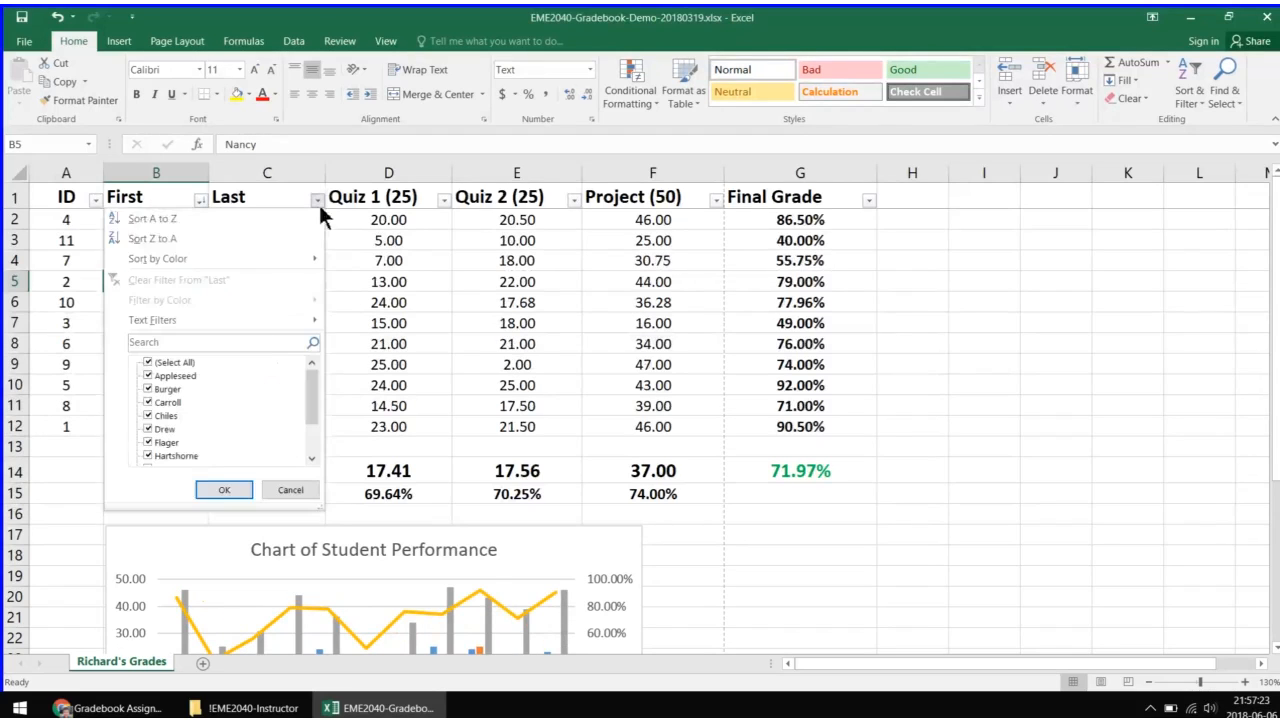
left_click(174, 219)
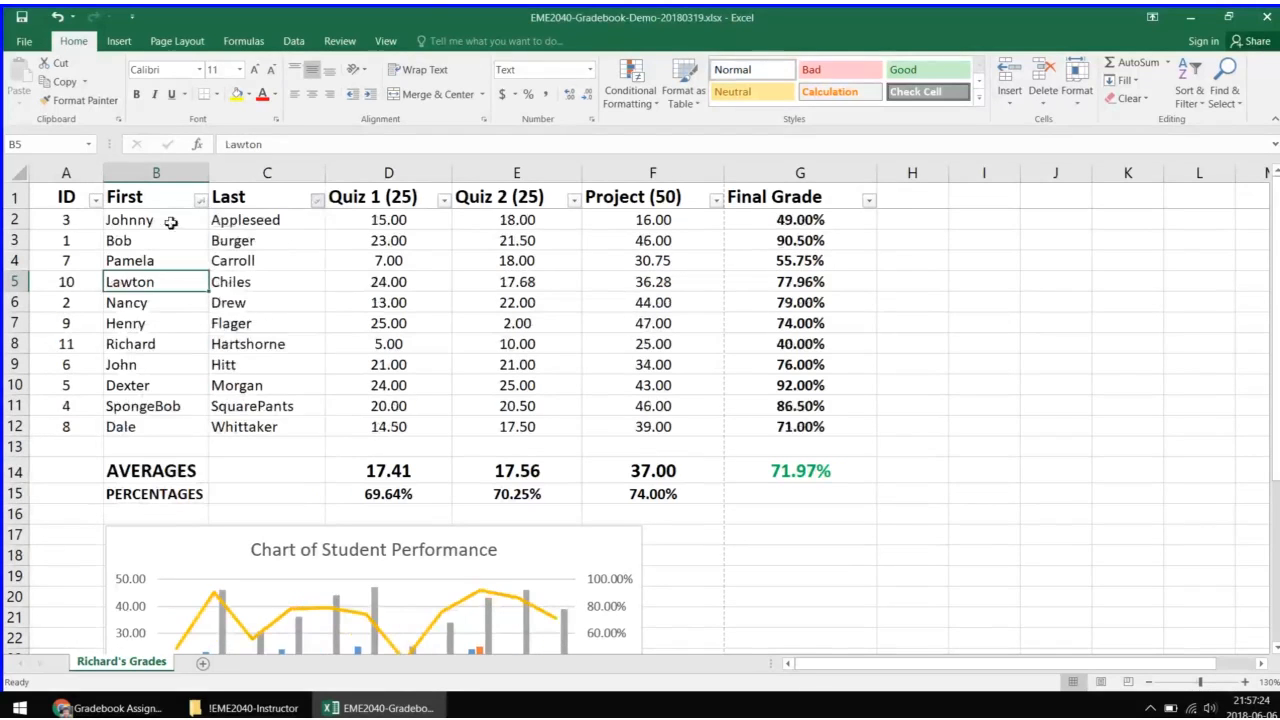
Step: Sort the students by the ID column from smallest to largest
left_click(64, 224)
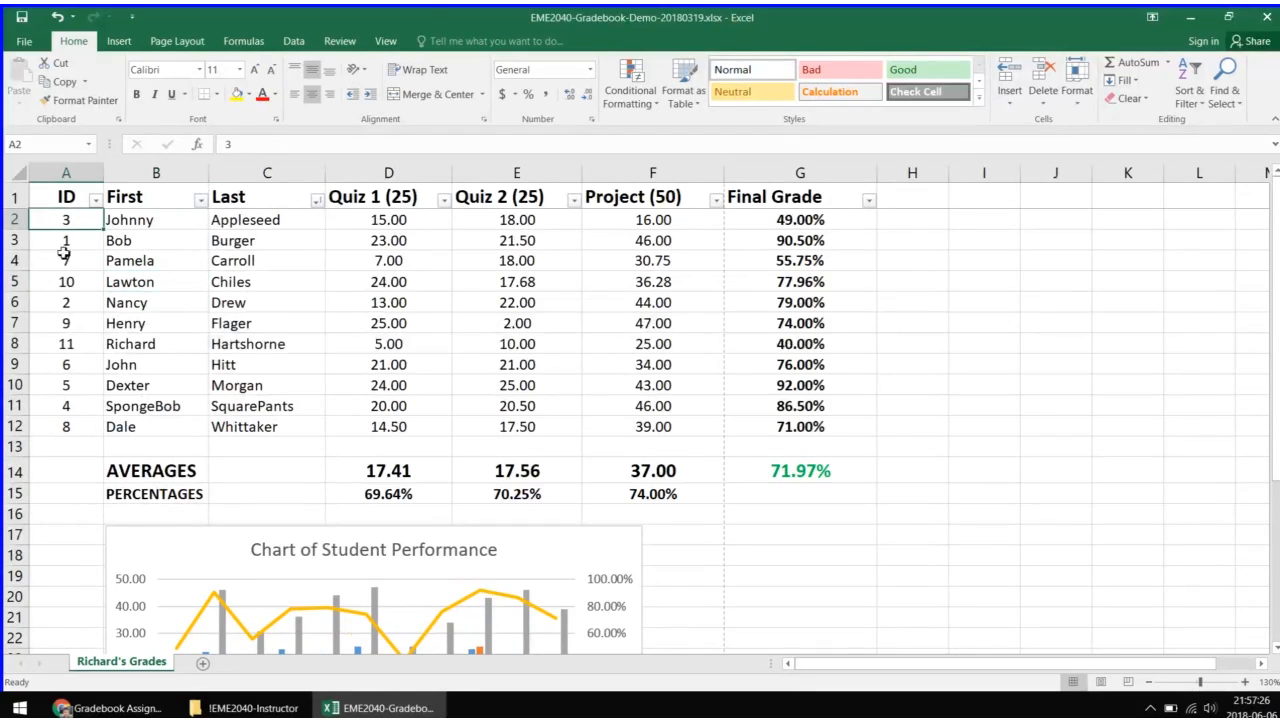
left_click(94, 200)
left_click(87, 221)
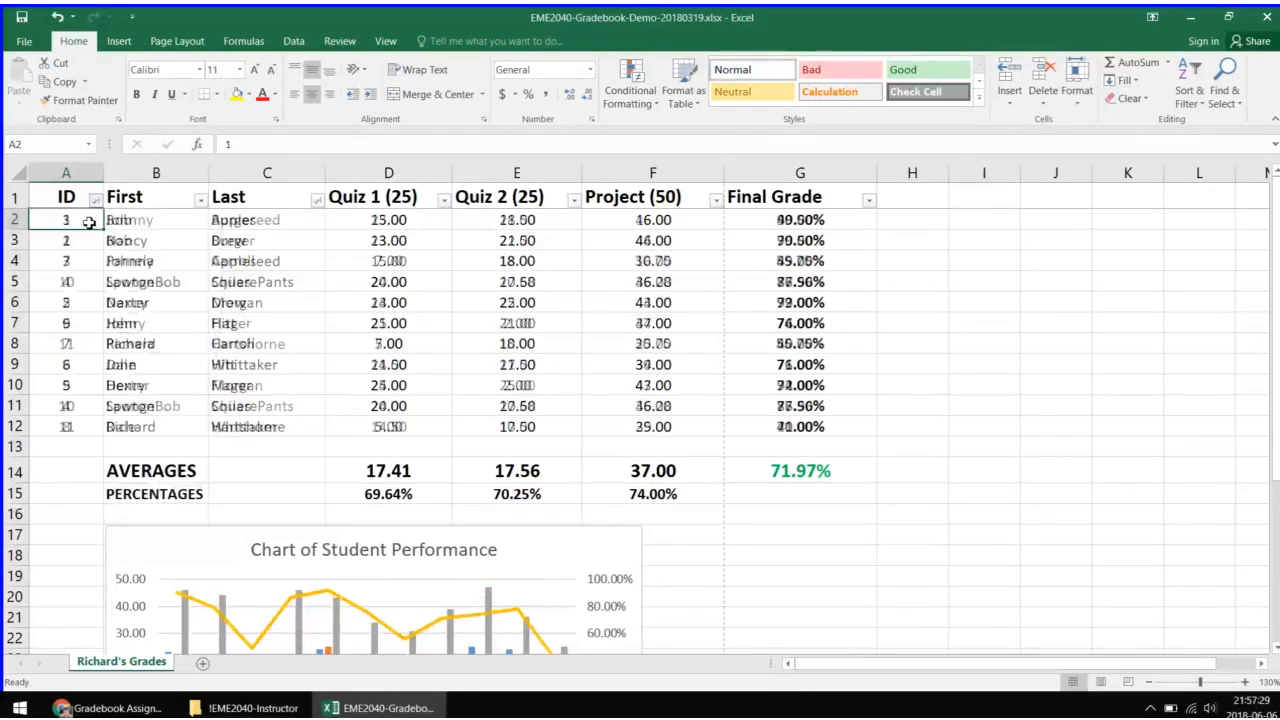
left_click(94, 200)
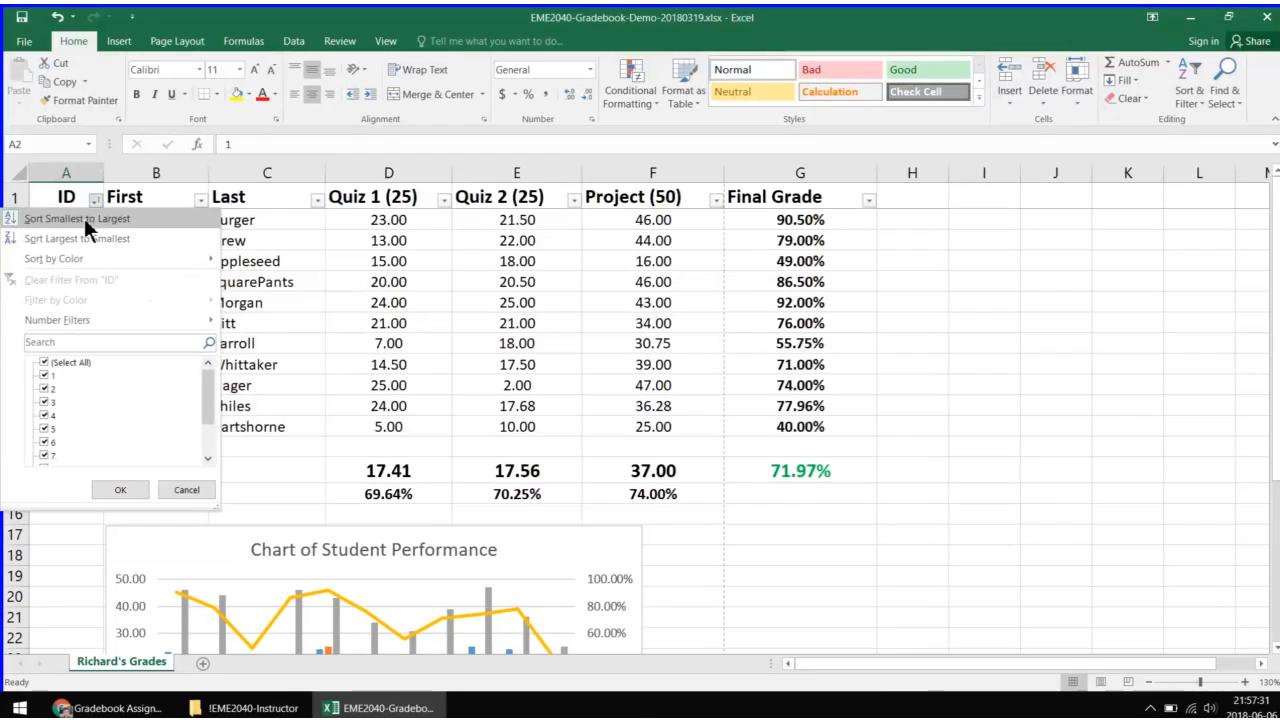
key("Escape")
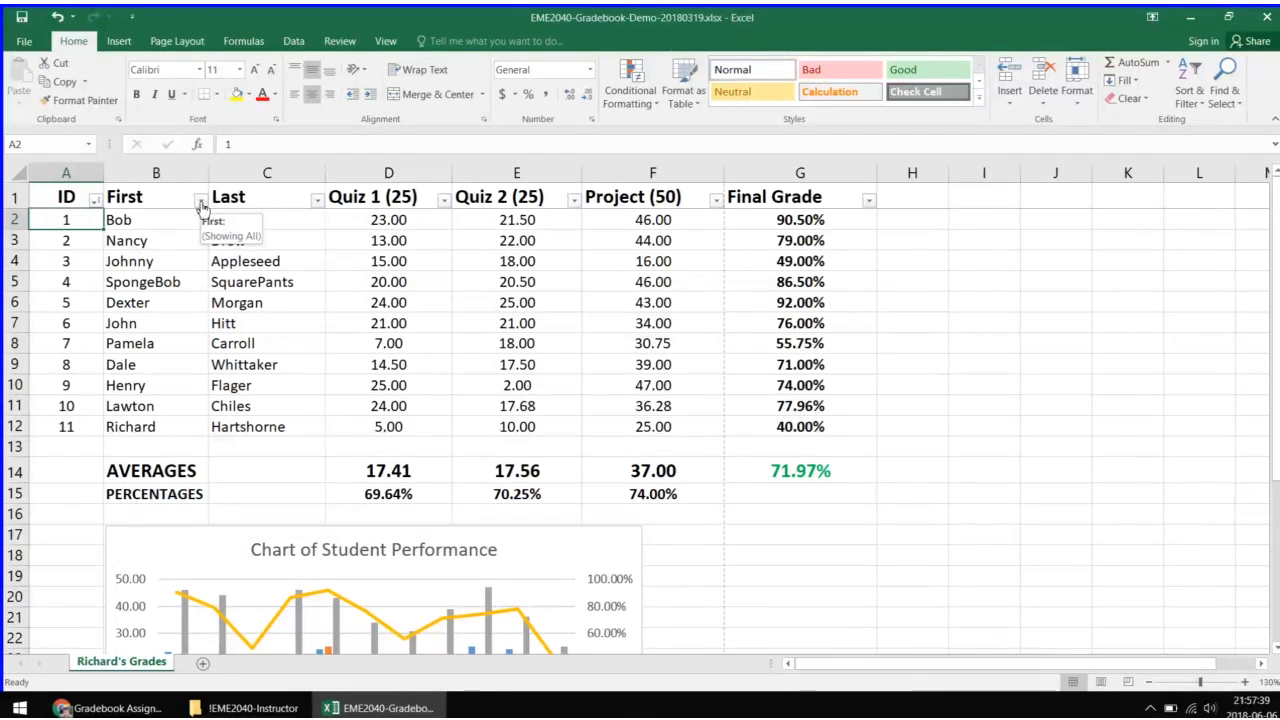
left_click(93, 201)
left_click(386, 314)
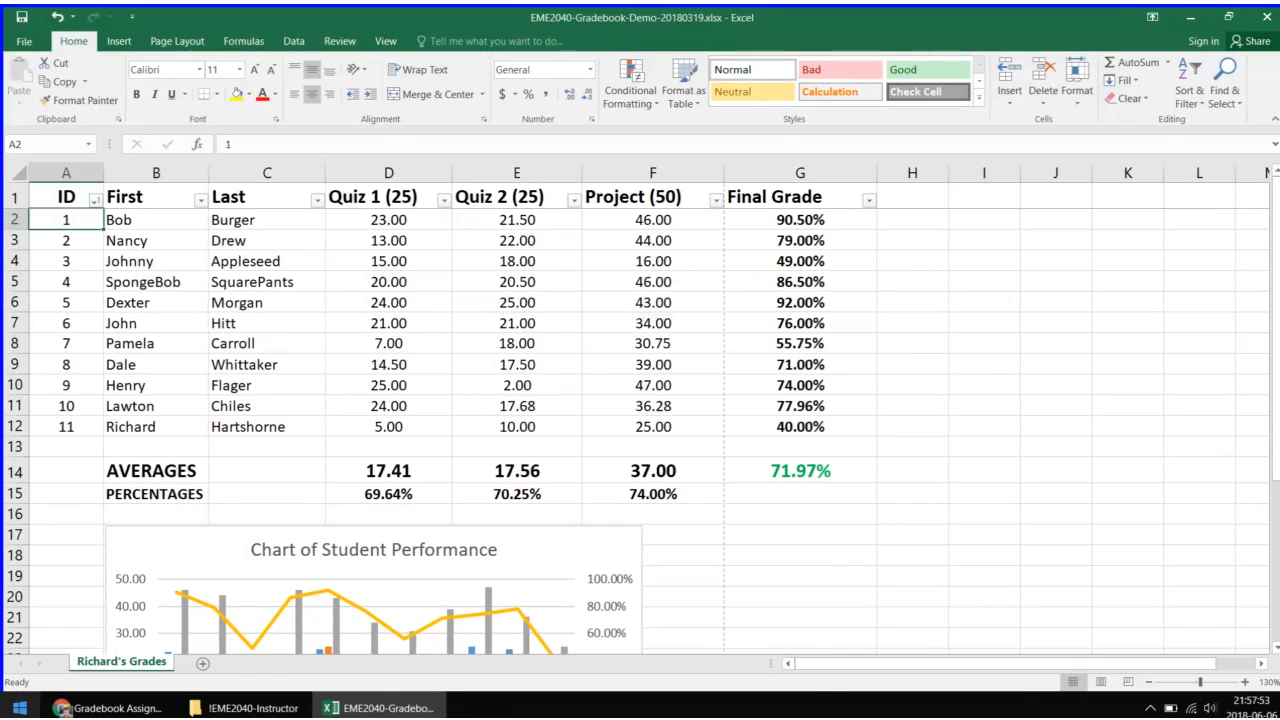
Step: Open a new blank Excel workbook and rename its sheet "Your Grades"
left_click(20, 707)
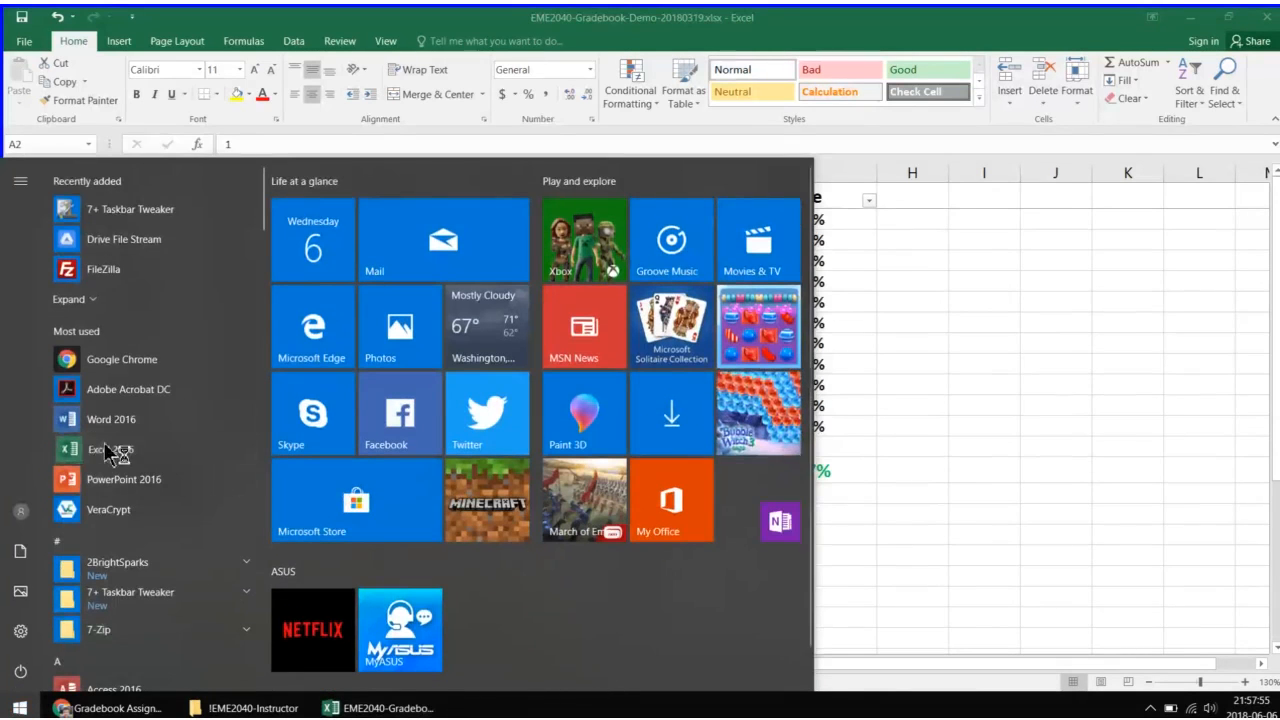
left_click(110, 450)
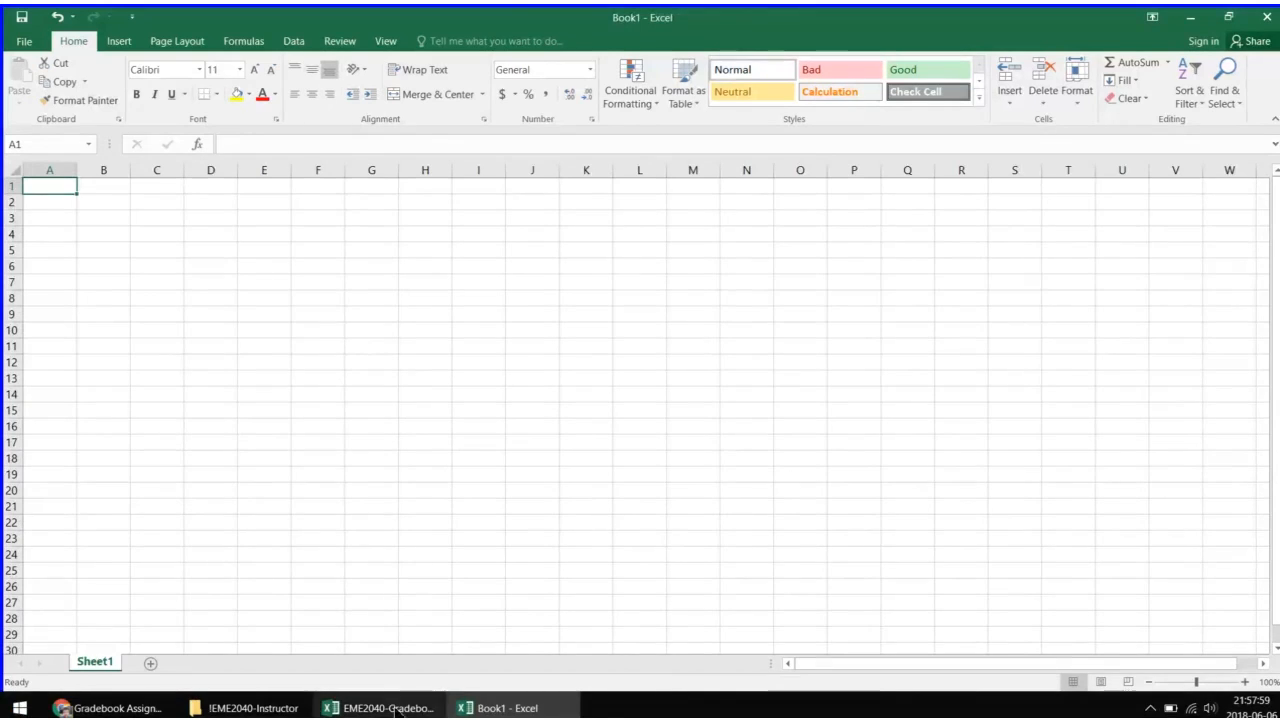
double_click(100, 662)
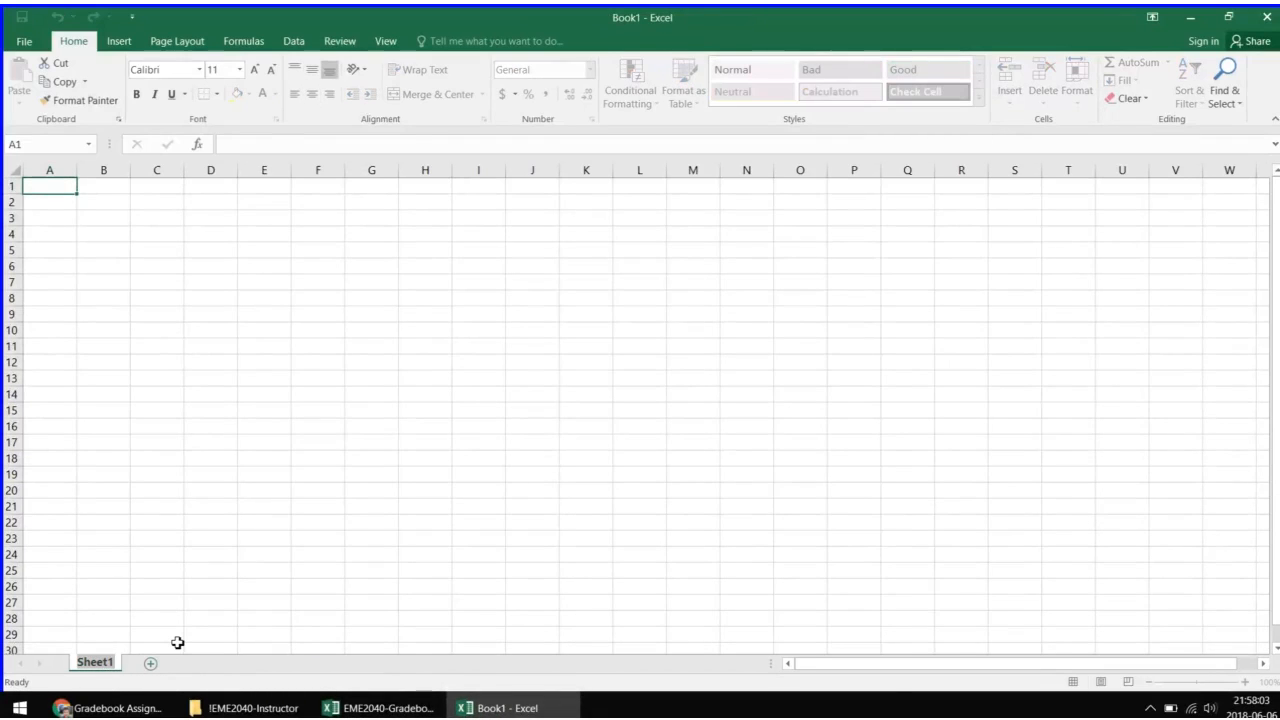
type("Your Gra")
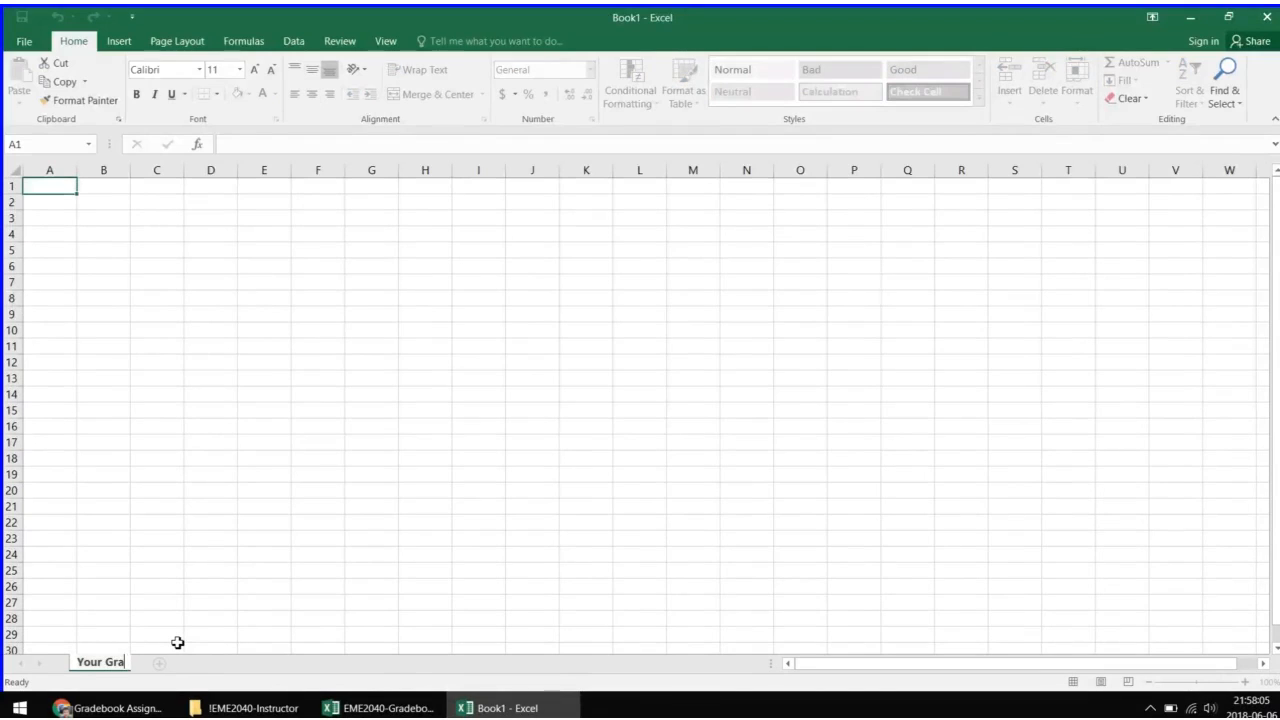
type("des")
key("Return")
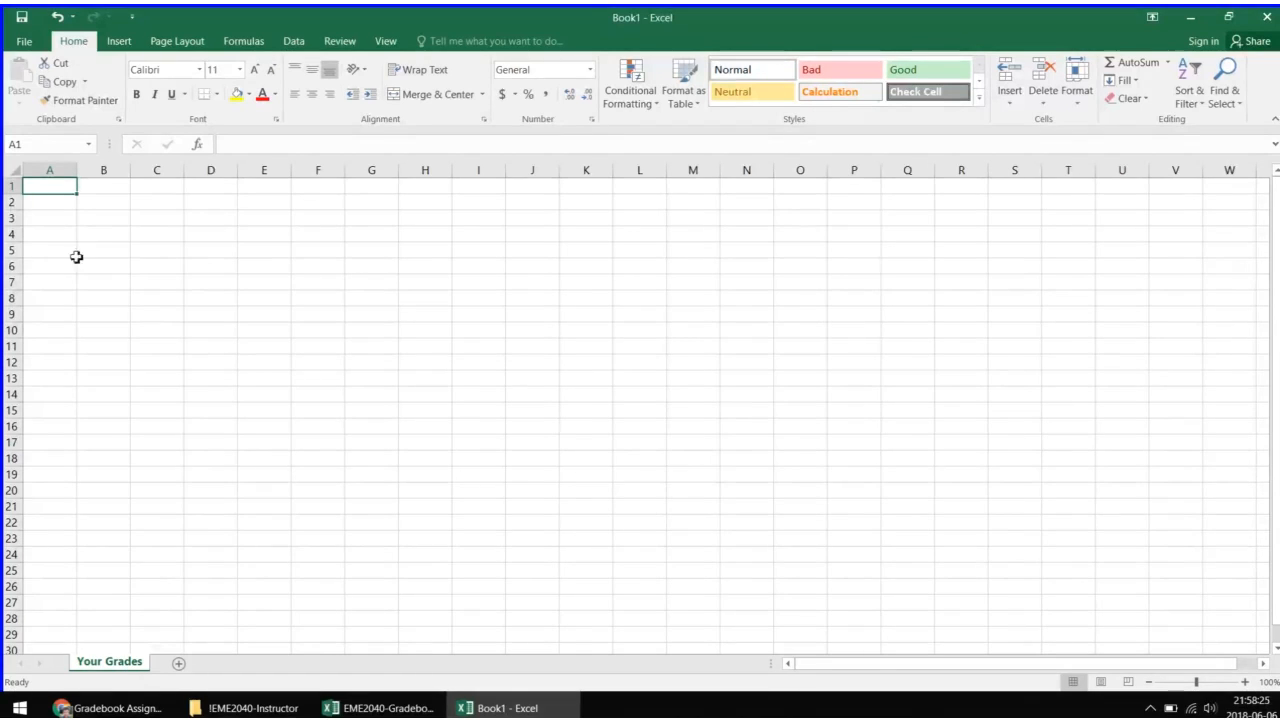
Step: Select rows 1, 2 and 3 of the empty sheet in turn to point out its rows
left_click(13, 186)
left_click(17, 193)
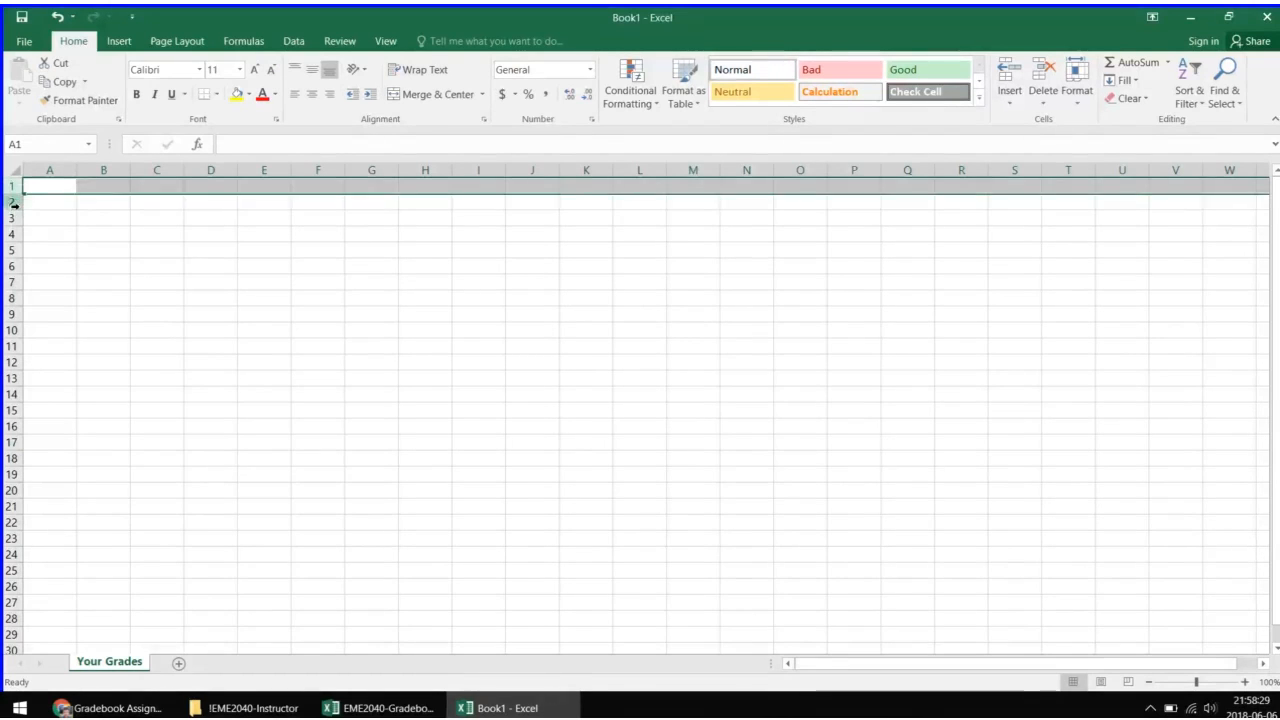
left_click(13, 197)
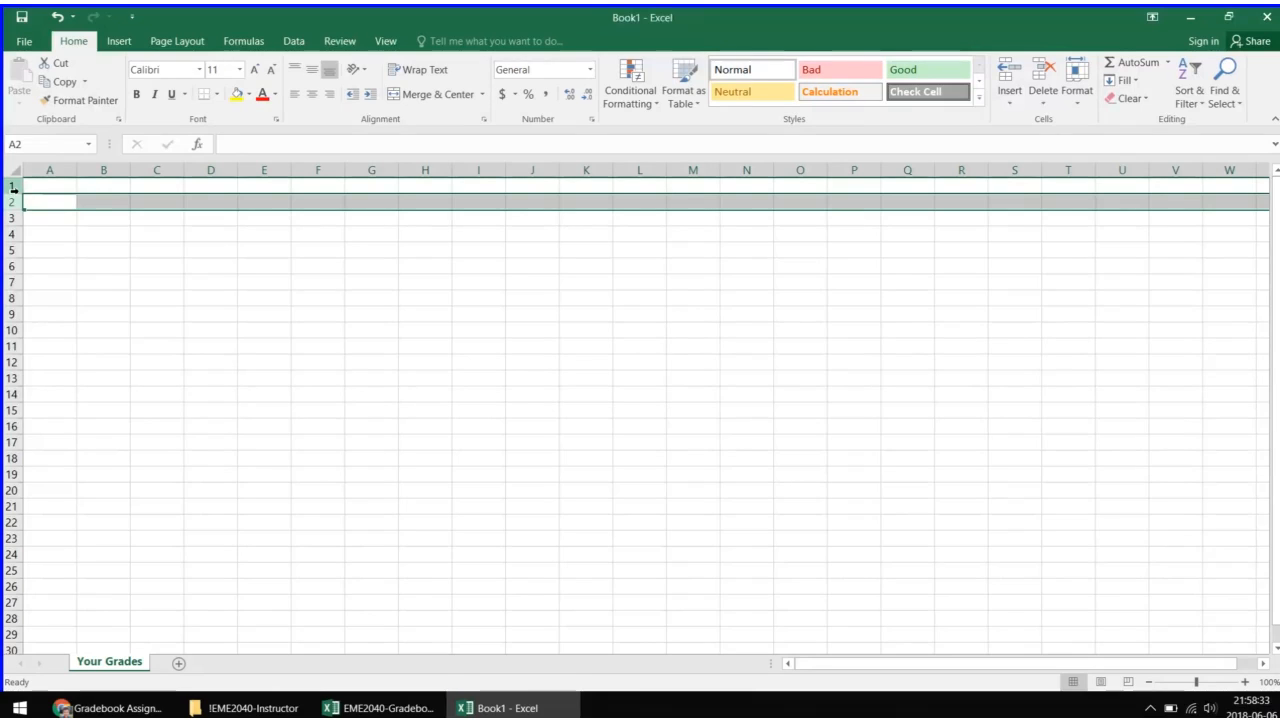
left_click_drag(16, 189, 14, 194)
left_click(12, 218)
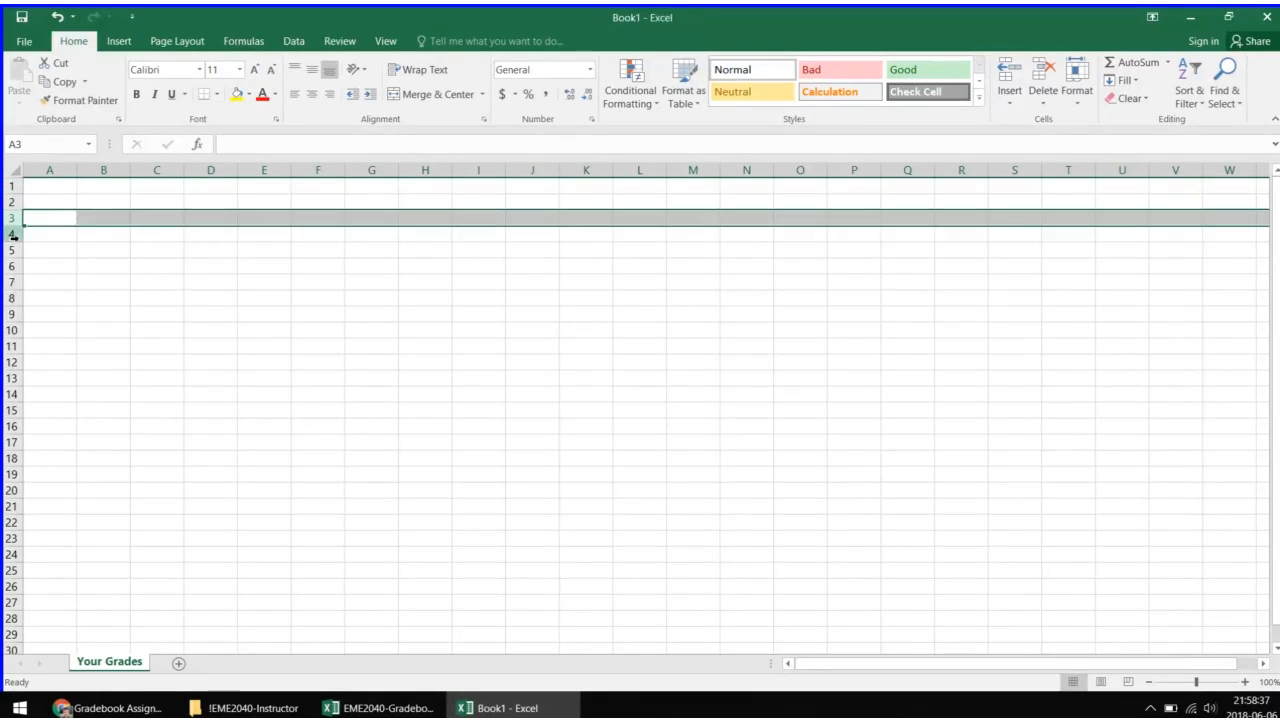
Step: Select columns A through E one after another to point out the columns, finishing back on column A
left_click(49, 172)
left_click(98, 172)
left_click(156, 172)
left_click(210, 172)
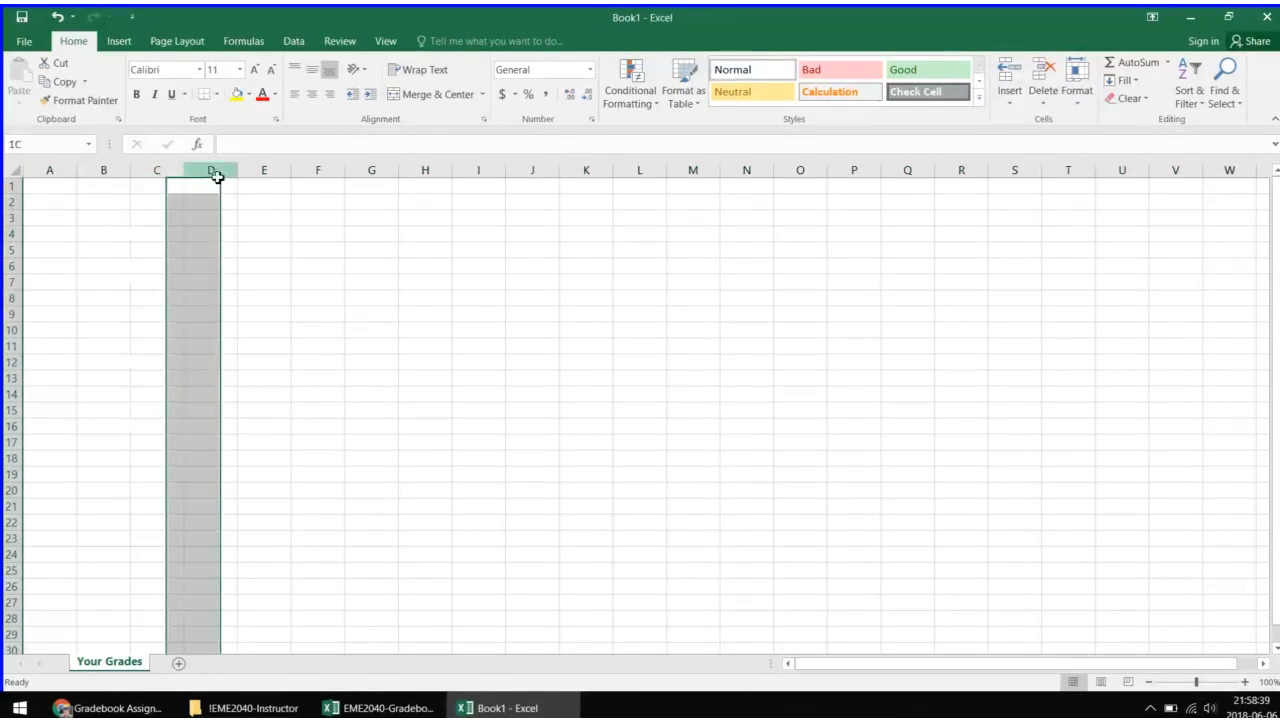
left_click(264, 172)
left_click(50, 171)
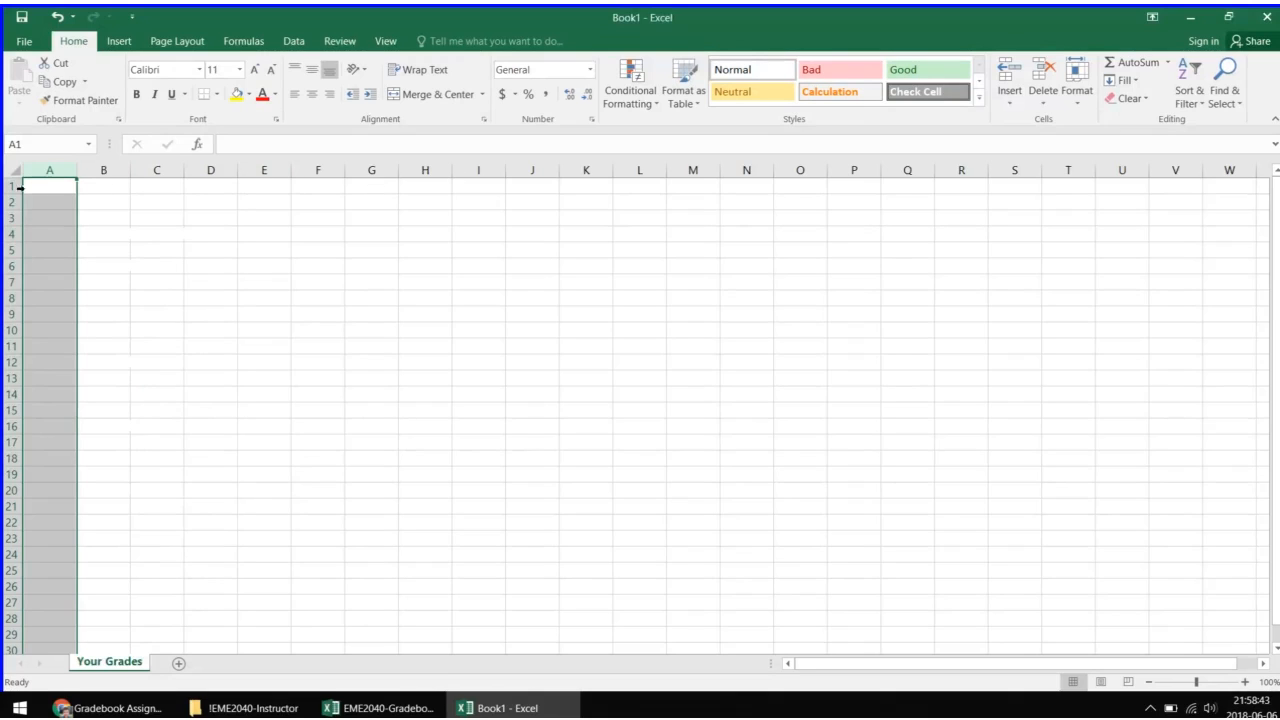
Step: Select rows 1 through 14 as a block, then columns A through L, and clear the selection at cell C5
left_click(15, 186)
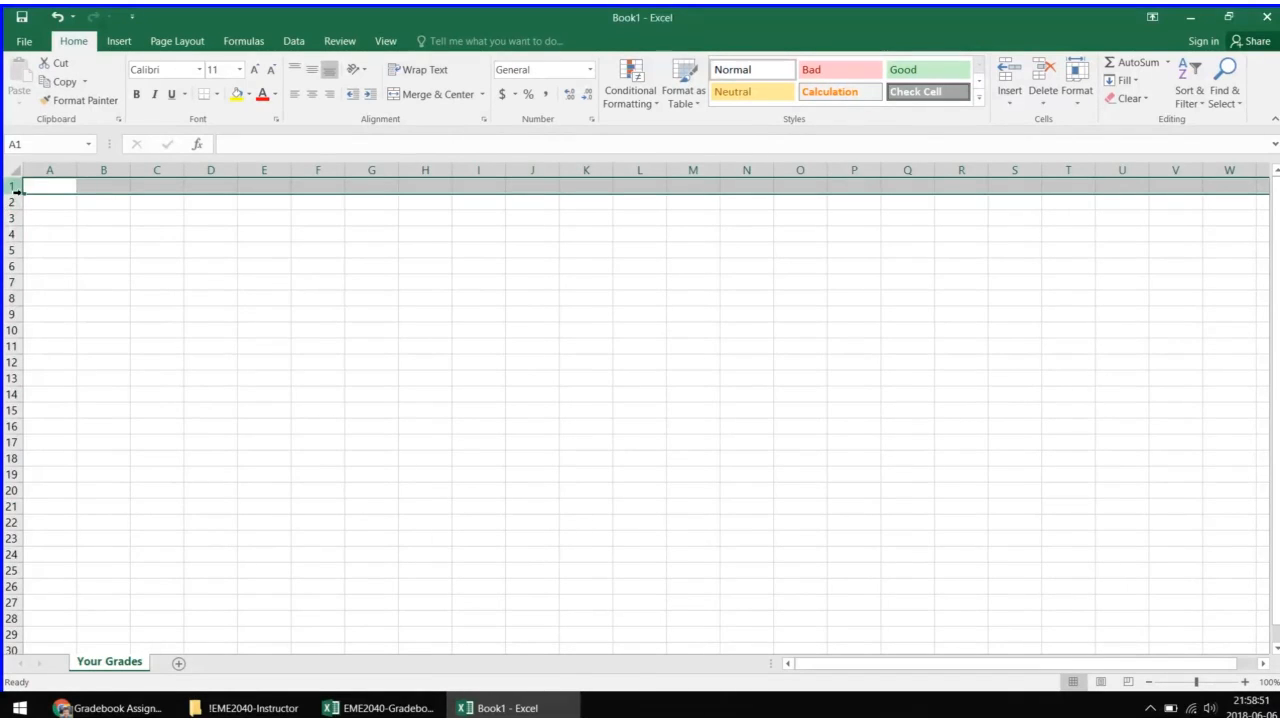
left_click_drag(15, 190, 8, 400)
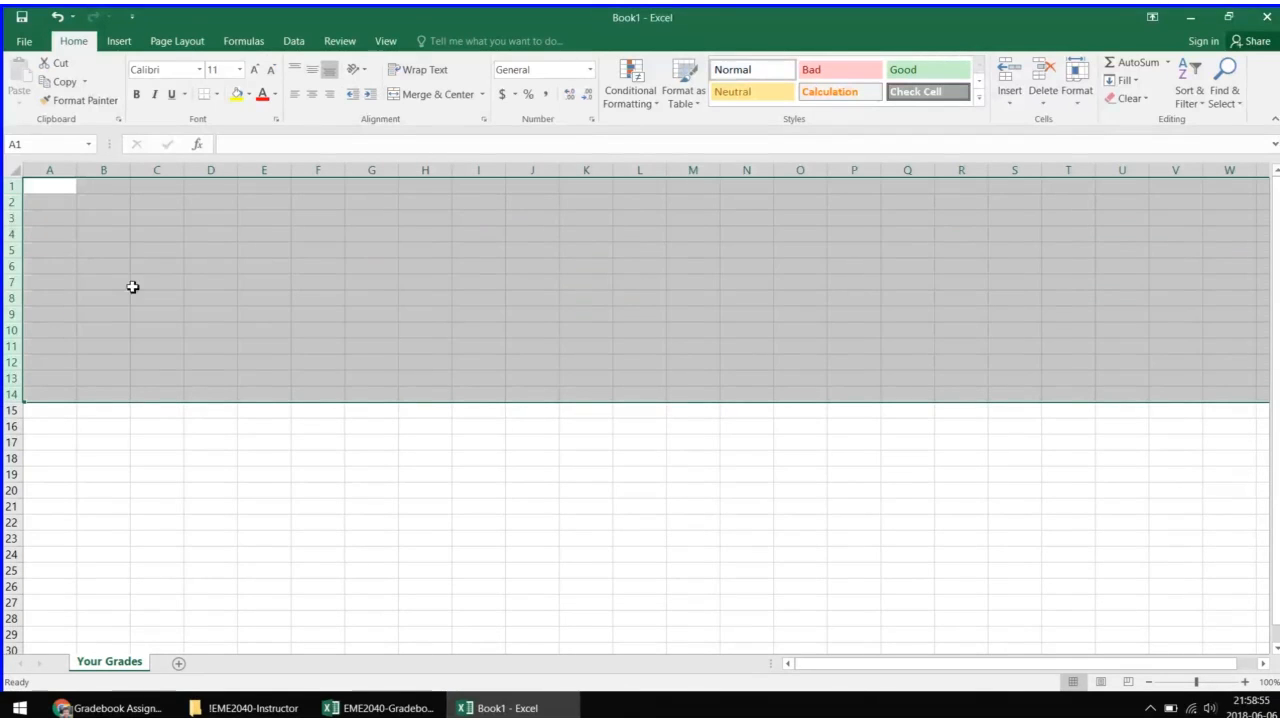
left_click_drag(58, 170, 648, 168)
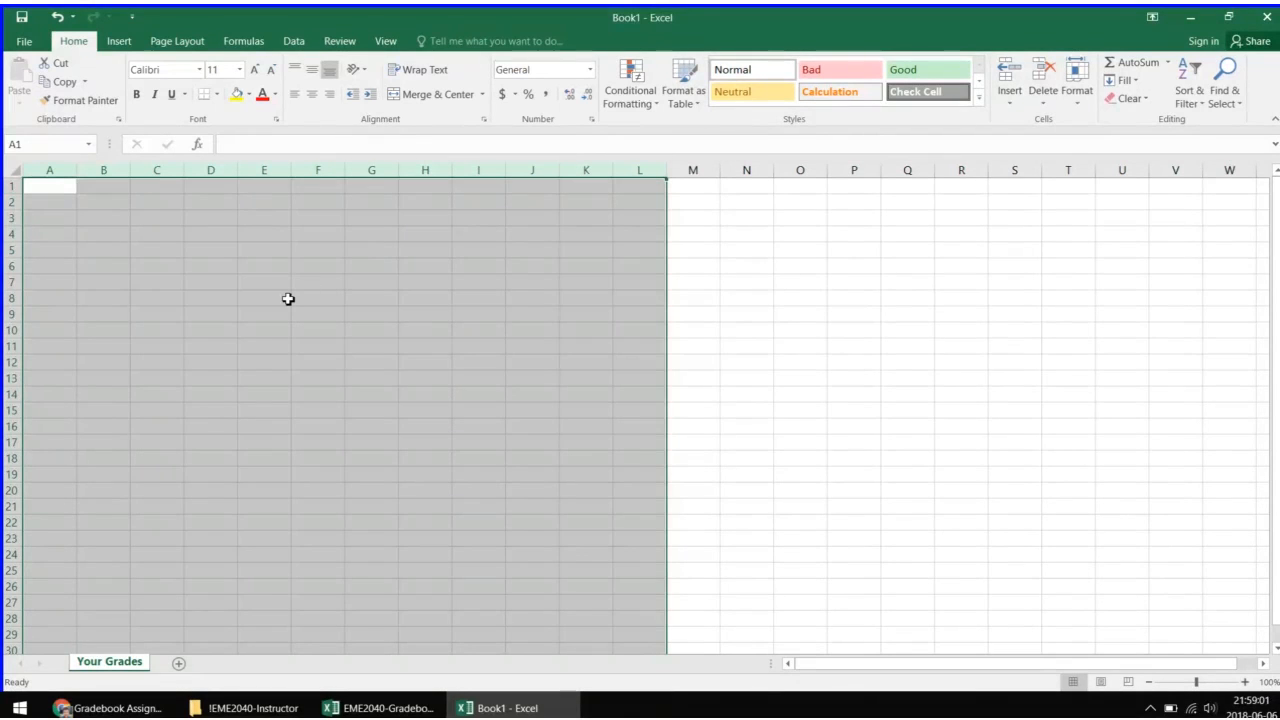
left_click(174, 254)
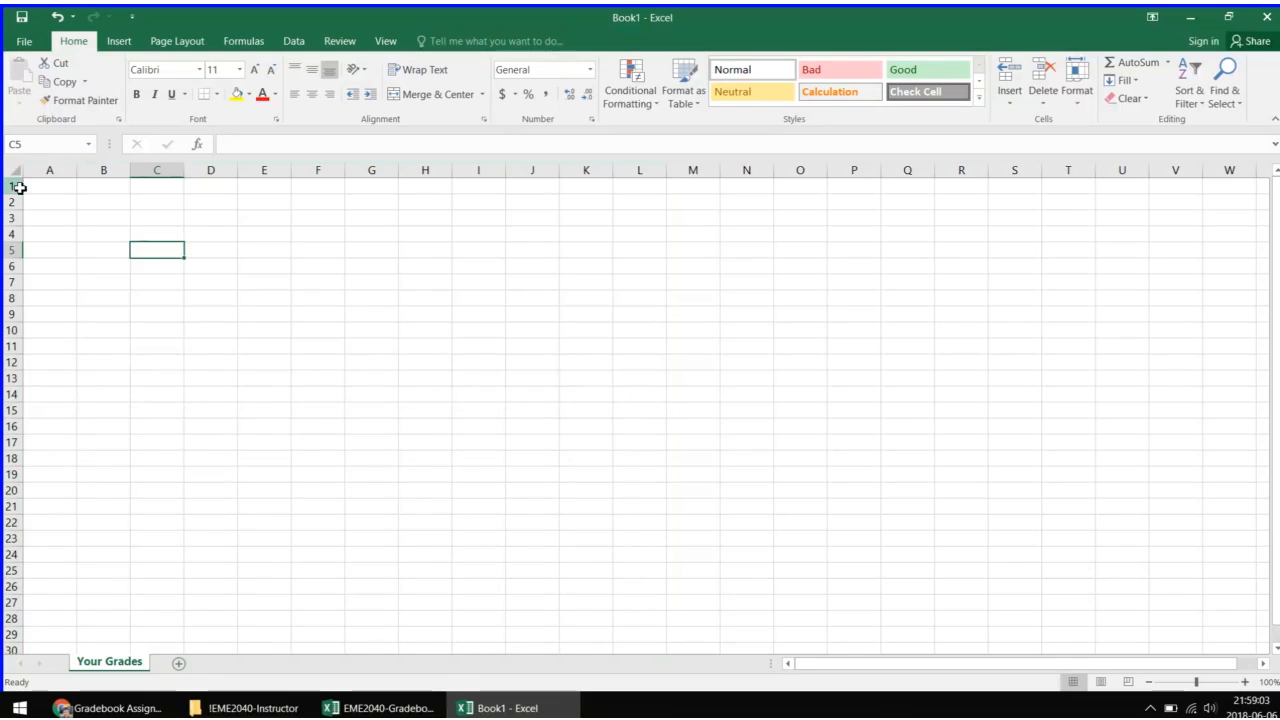
Step: Start an entry in cell A1, then highlight "Last Name, First Name" in the column heading instructions on the Gradebook Assignment page in the browser
left_click(18, 187)
left_click(52, 187)
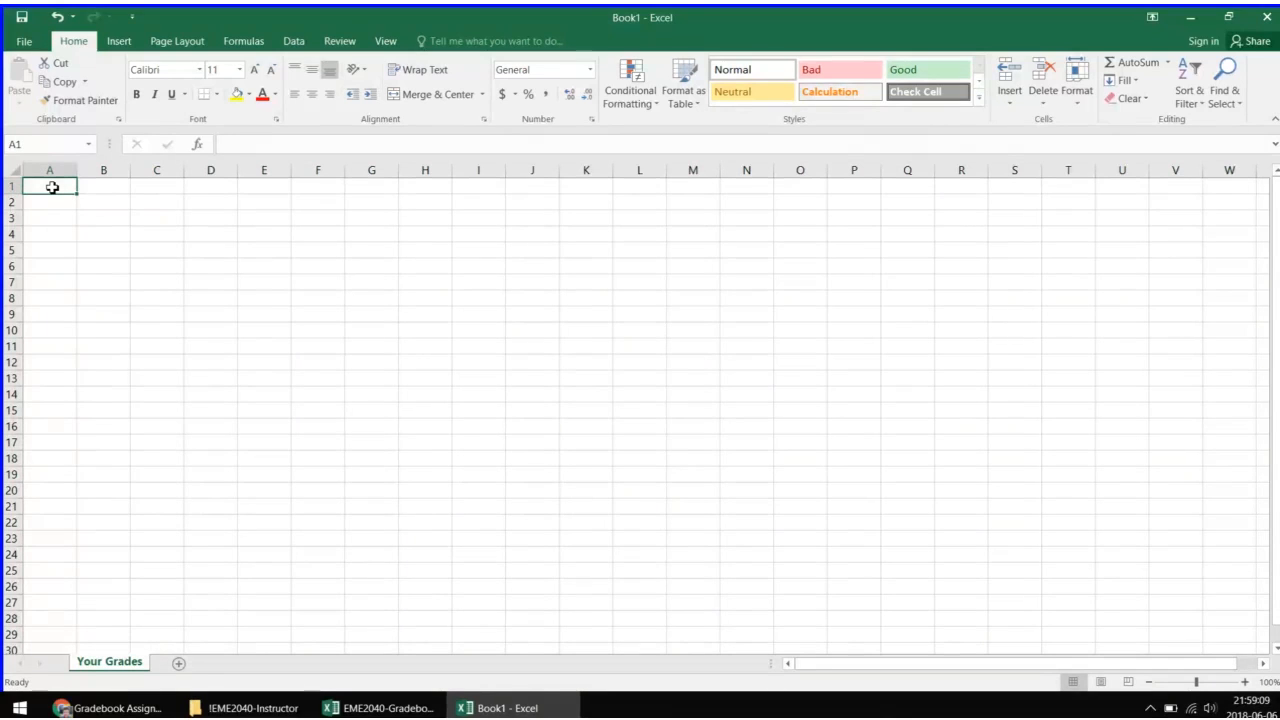
type("Last")
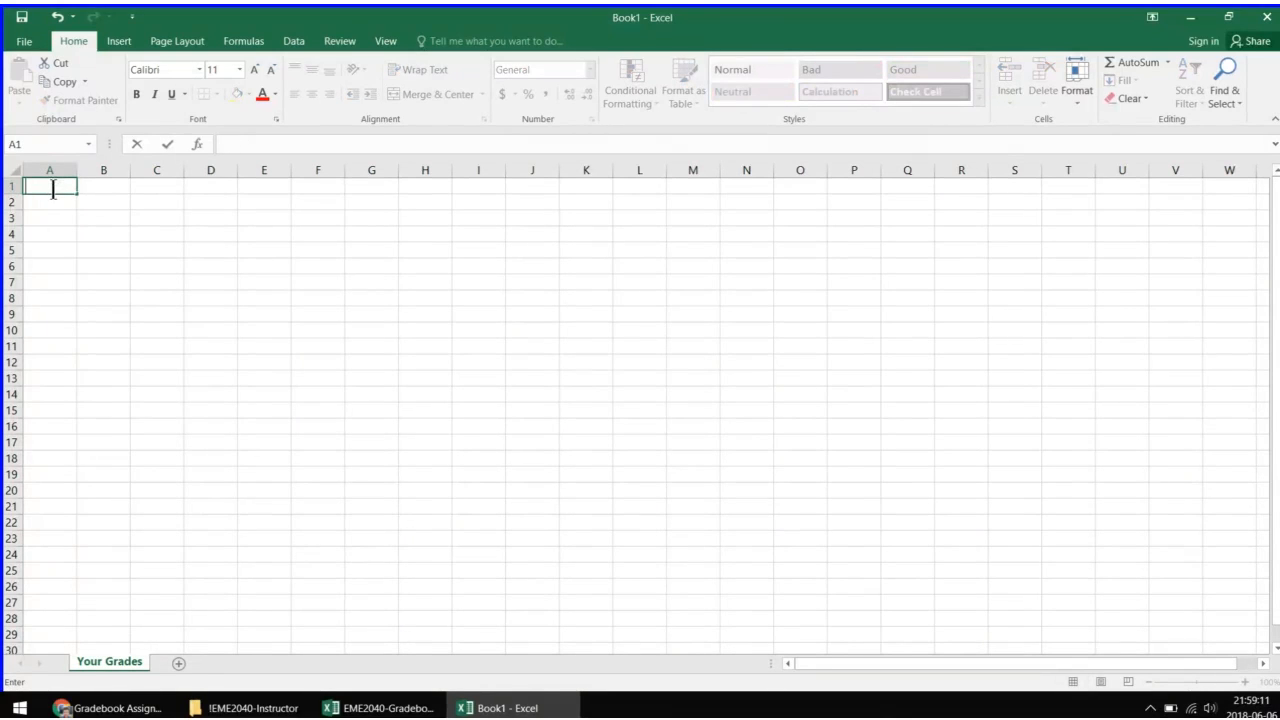
left_click(110, 708)
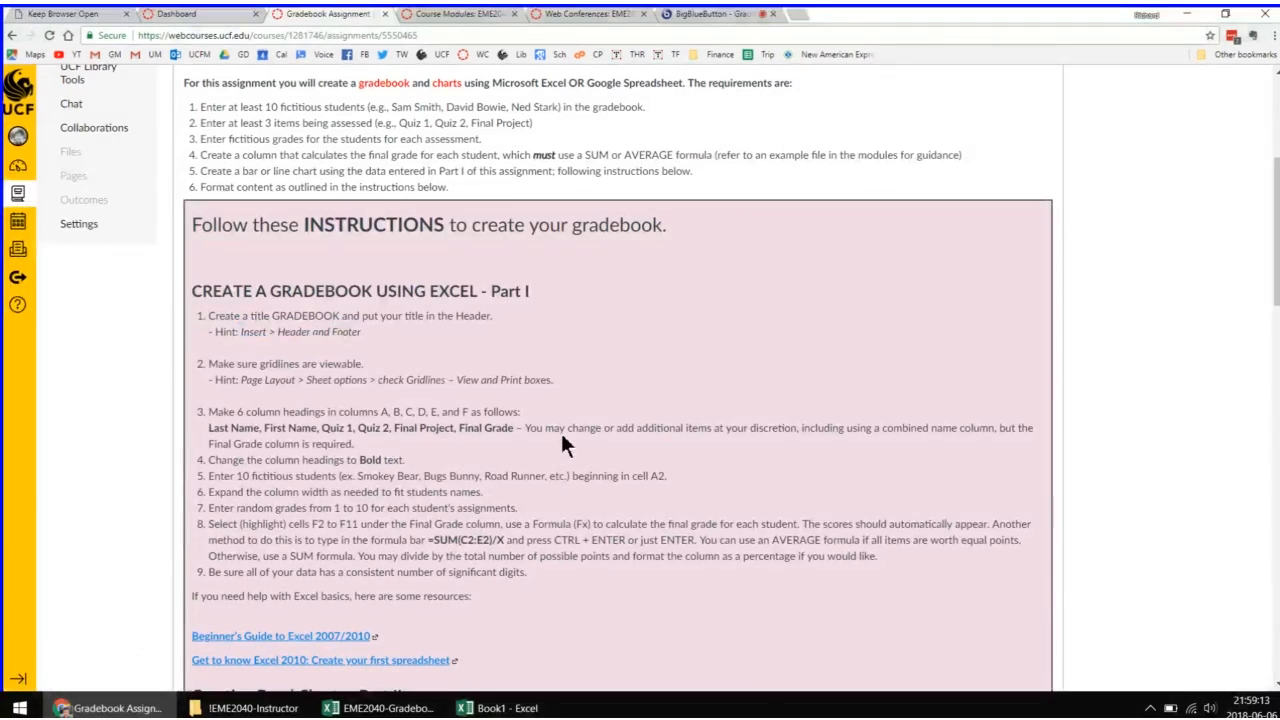
left_click_drag(208, 428, 314, 437)
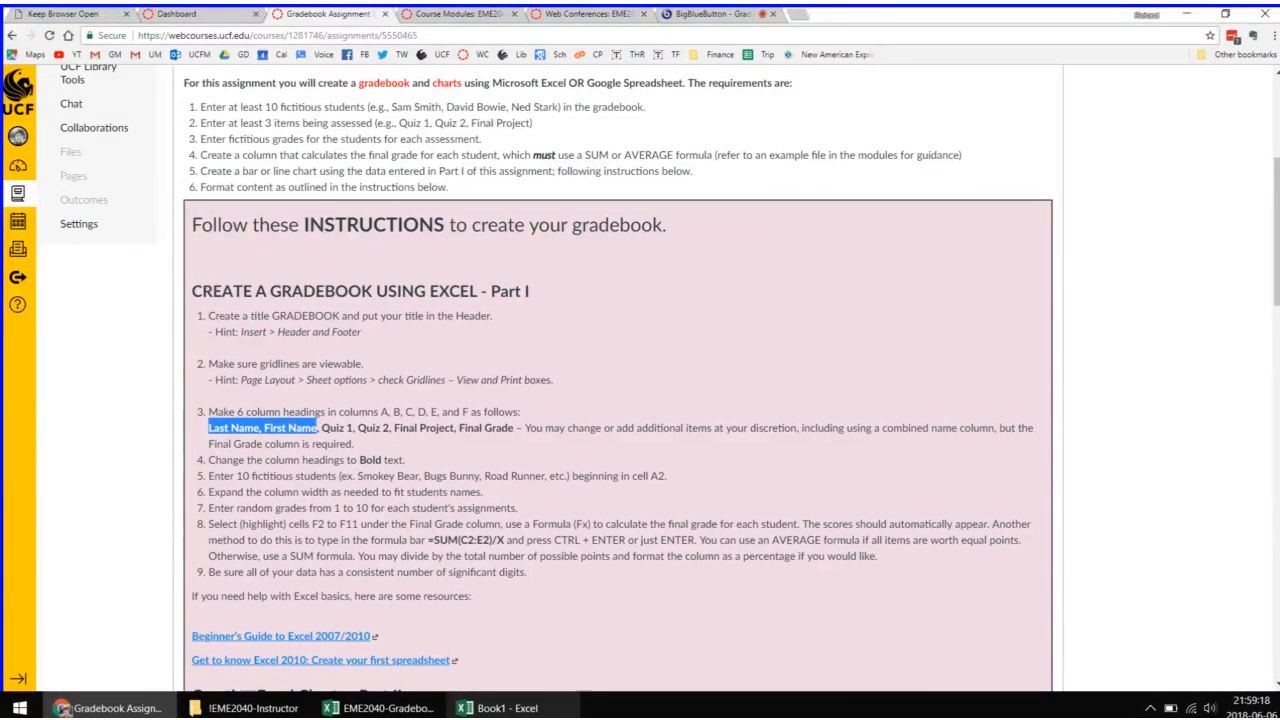
Step: Return to the new Excel workbook and enter the headings "Last" in cell A1 and "First" in cell B1
left_click(497, 708)
type("Last")
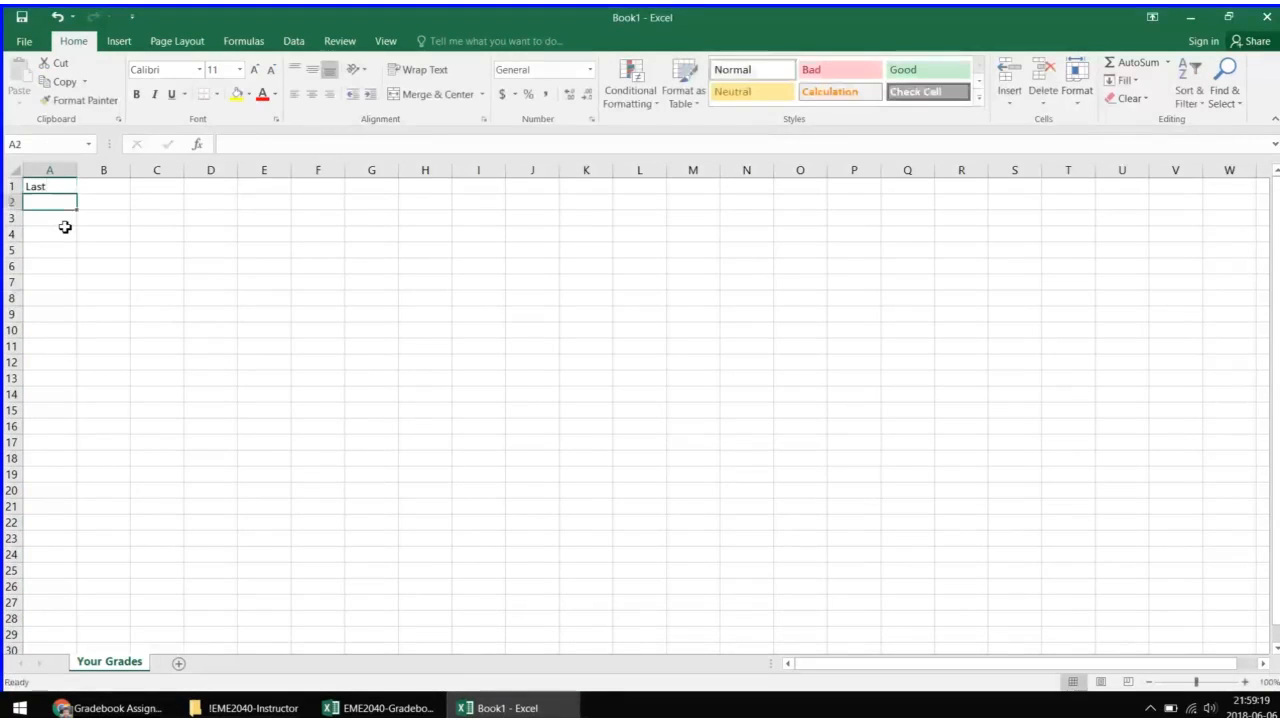
key("Tab")
type("First")
key("Return")
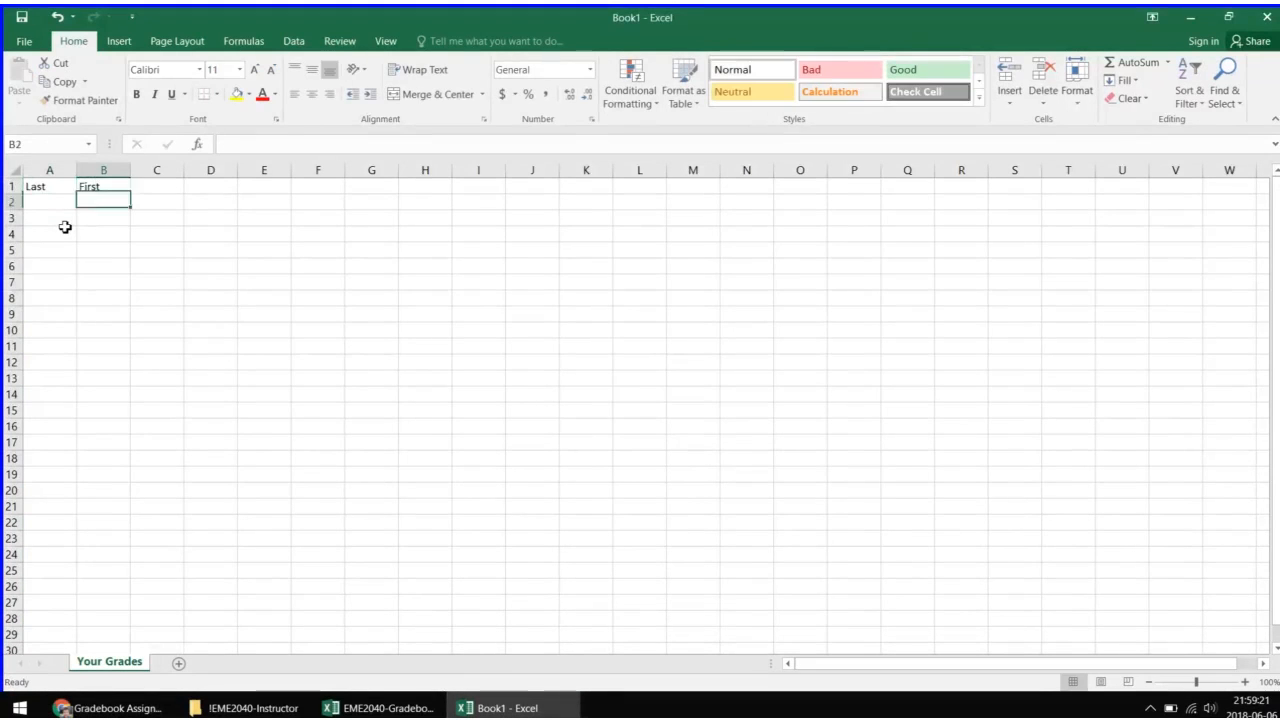
key("ctrl+Home")
key("Left")
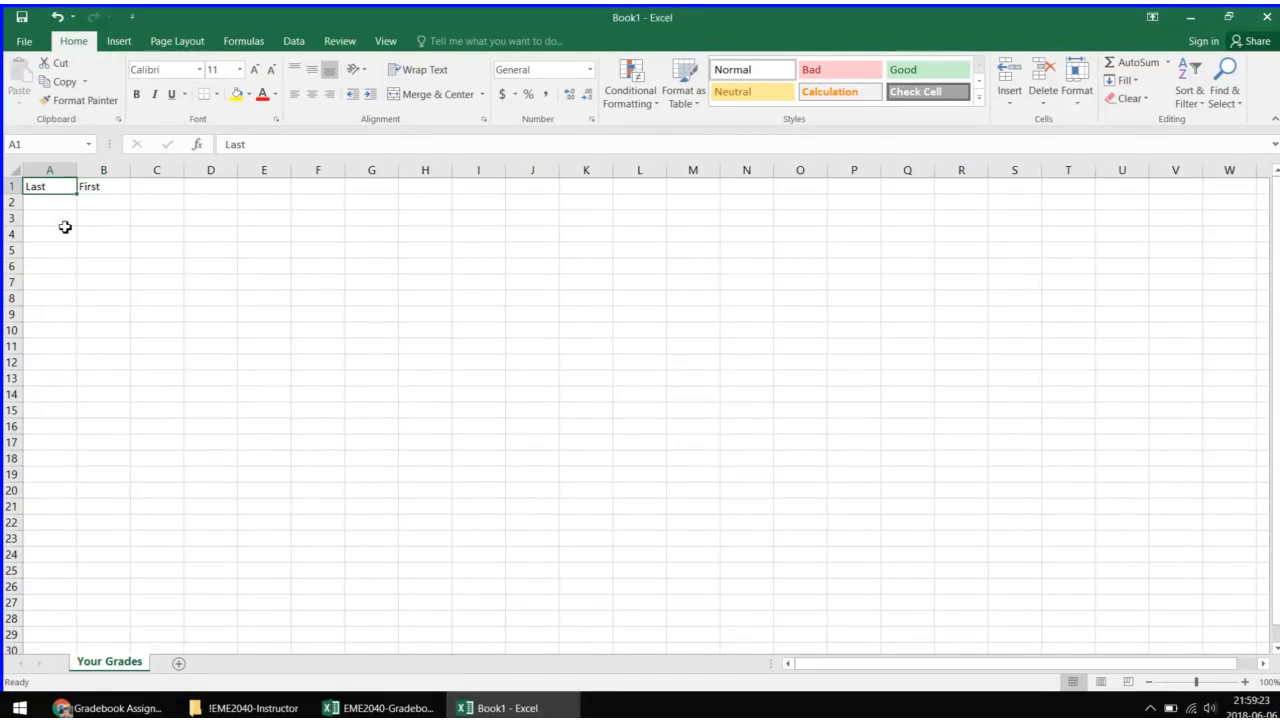
key("Right")
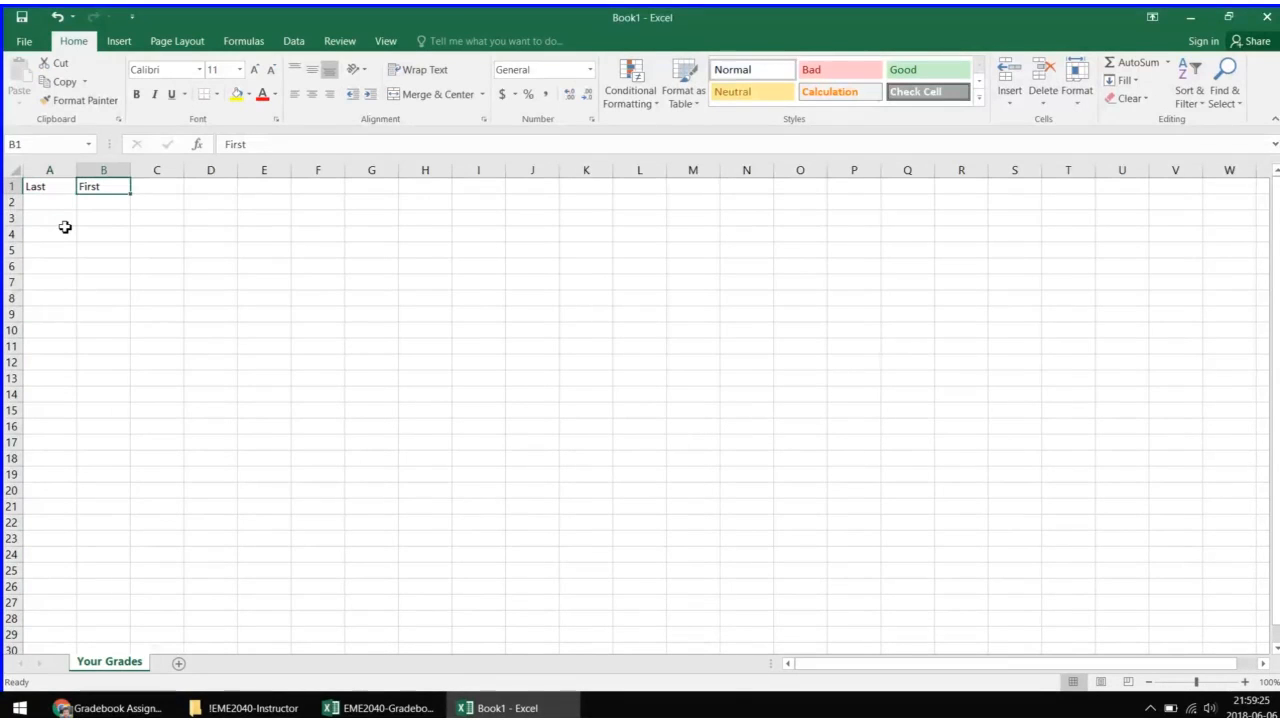
Step: Switch to the Gradebook Assignment page in the browser and highlight the remaining headings, "Quiz 1, Quiz 2, Final Project, Final Grade"
key("Right")
left_click(110, 708)
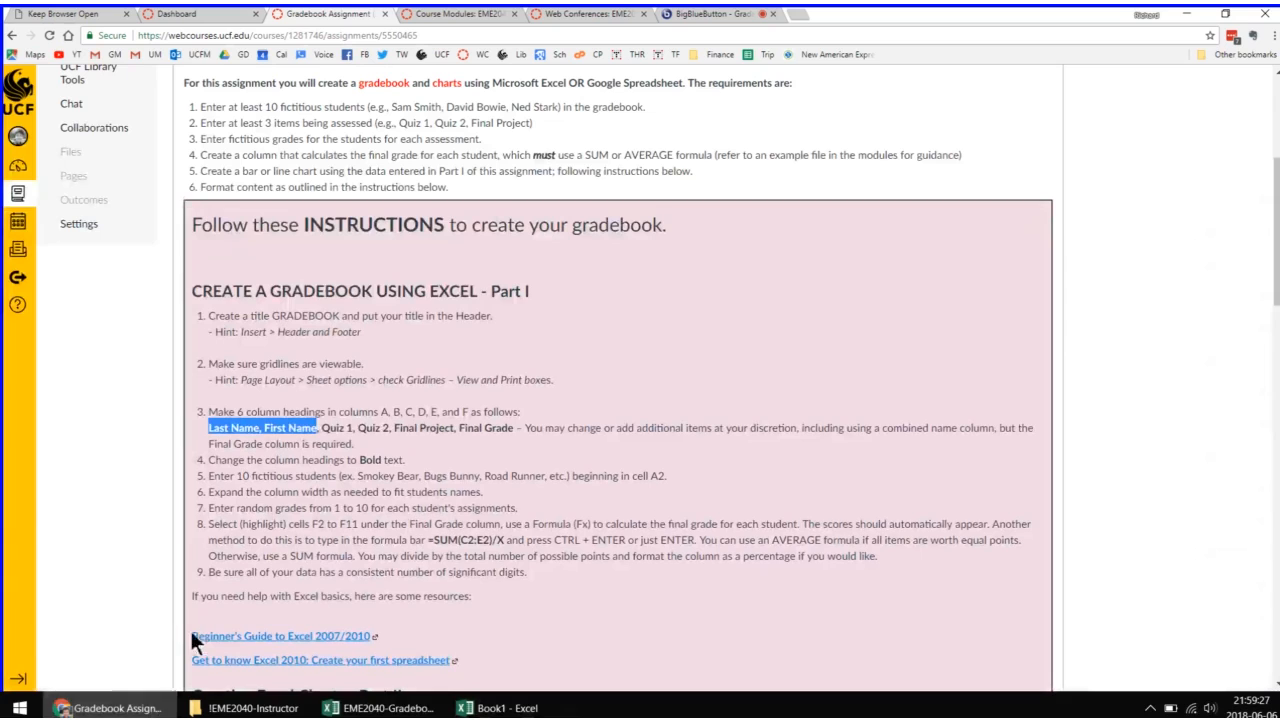
left_click_drag(322, 430, 514, 430)
Step: Return to the new Excel workbook and enter the headings "Quiz 1" in cell C1 and "Quiz 2" in cell D1
key("alt+Tab")
type("Quiz 1")
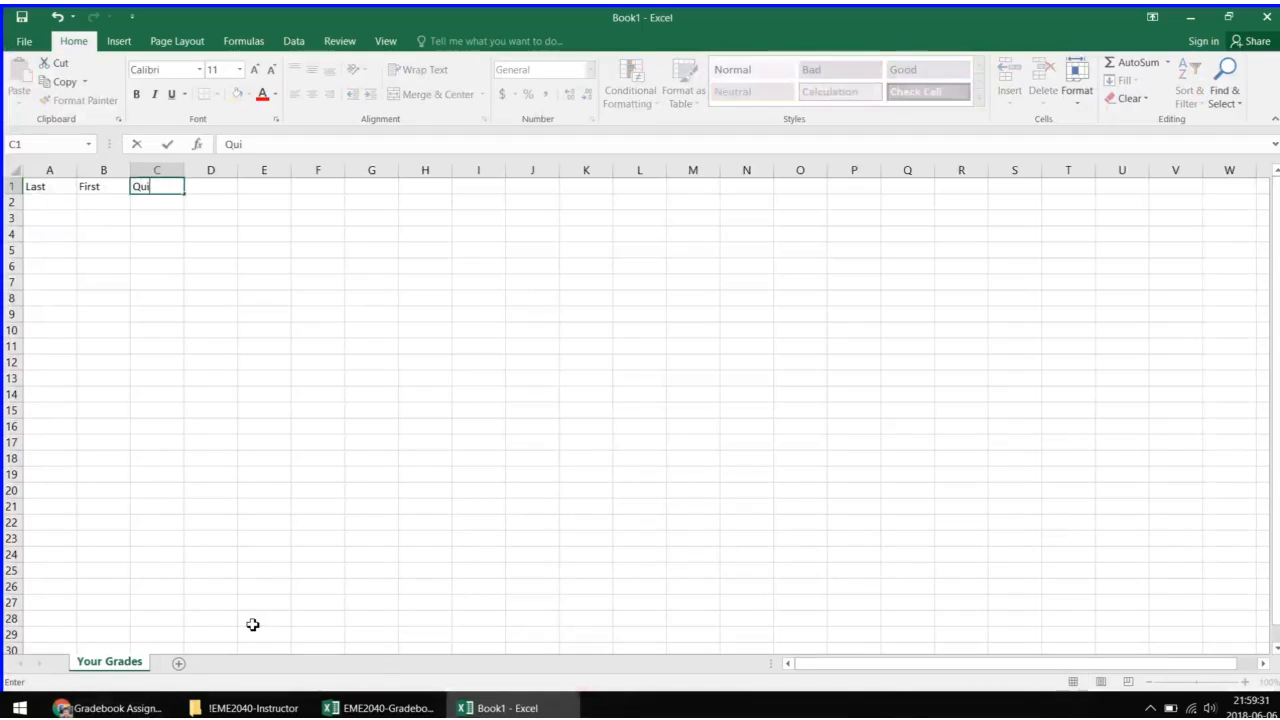
key("Return")
key("Up")
key("Right")
type("Quiz 2")
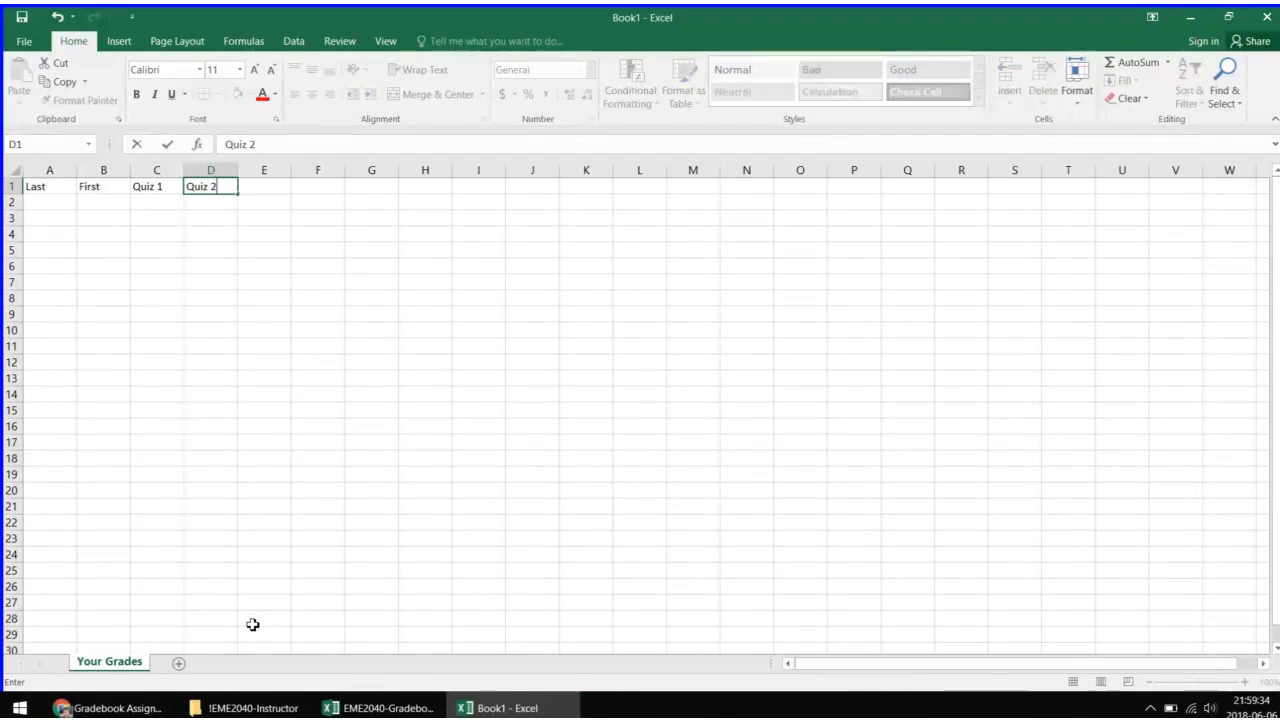
key("ctrl+Return")
Step: Enter the headings "Project" in cell E1 and "Final Grade" in cell F1
key("Right")
type("Project")
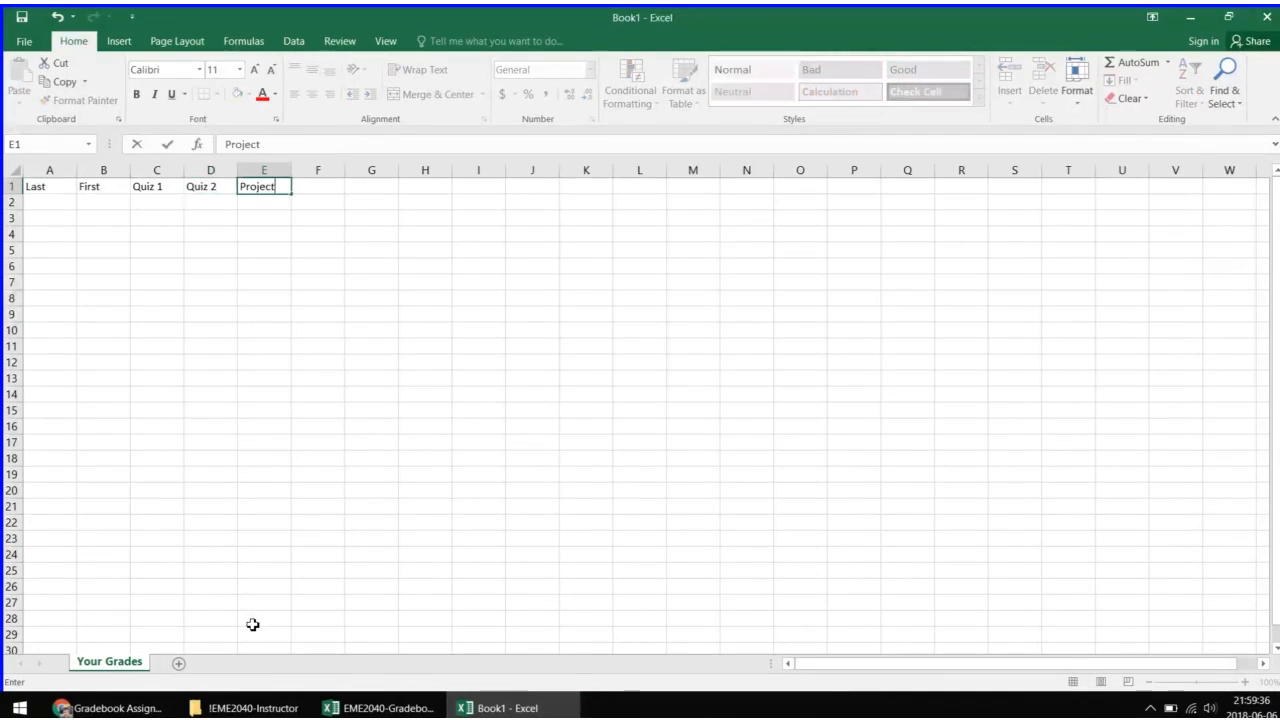
key("Right")
type("Final")
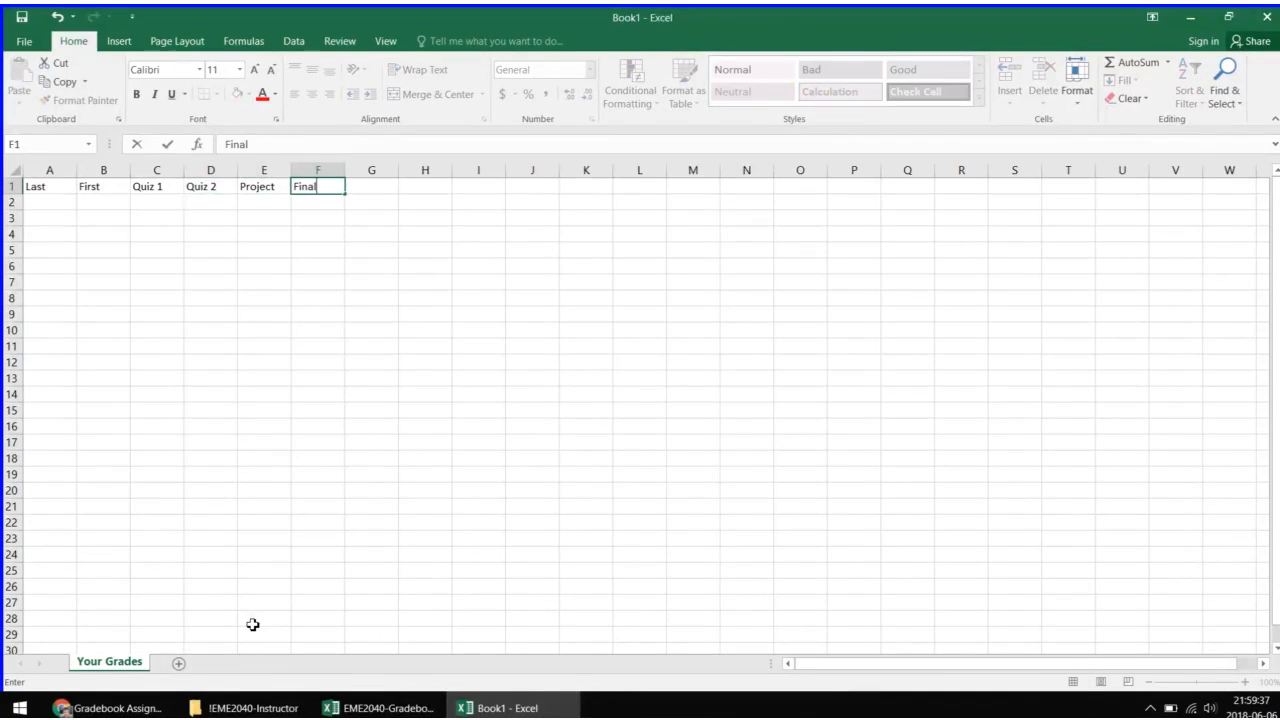
type(" Grade")
left_click(363, 490)
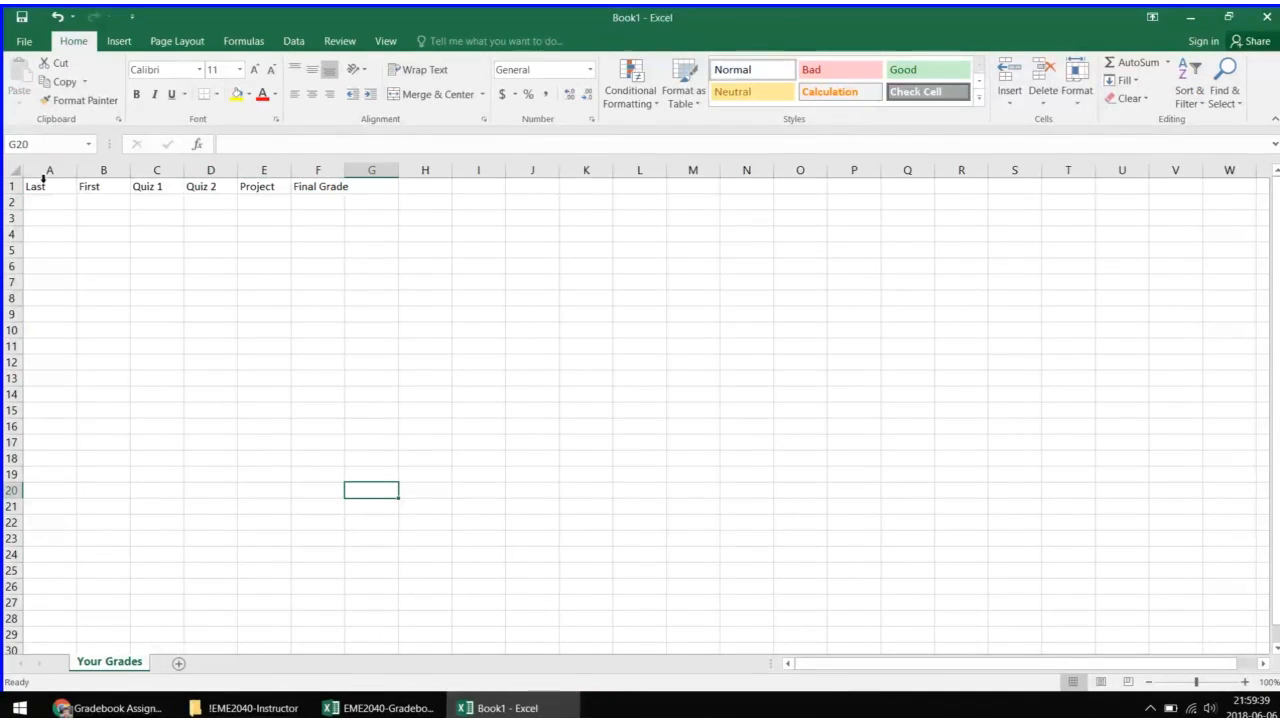
Step: Make the heading row 1 bold and increase its font size to 14
left_click(13, 187)
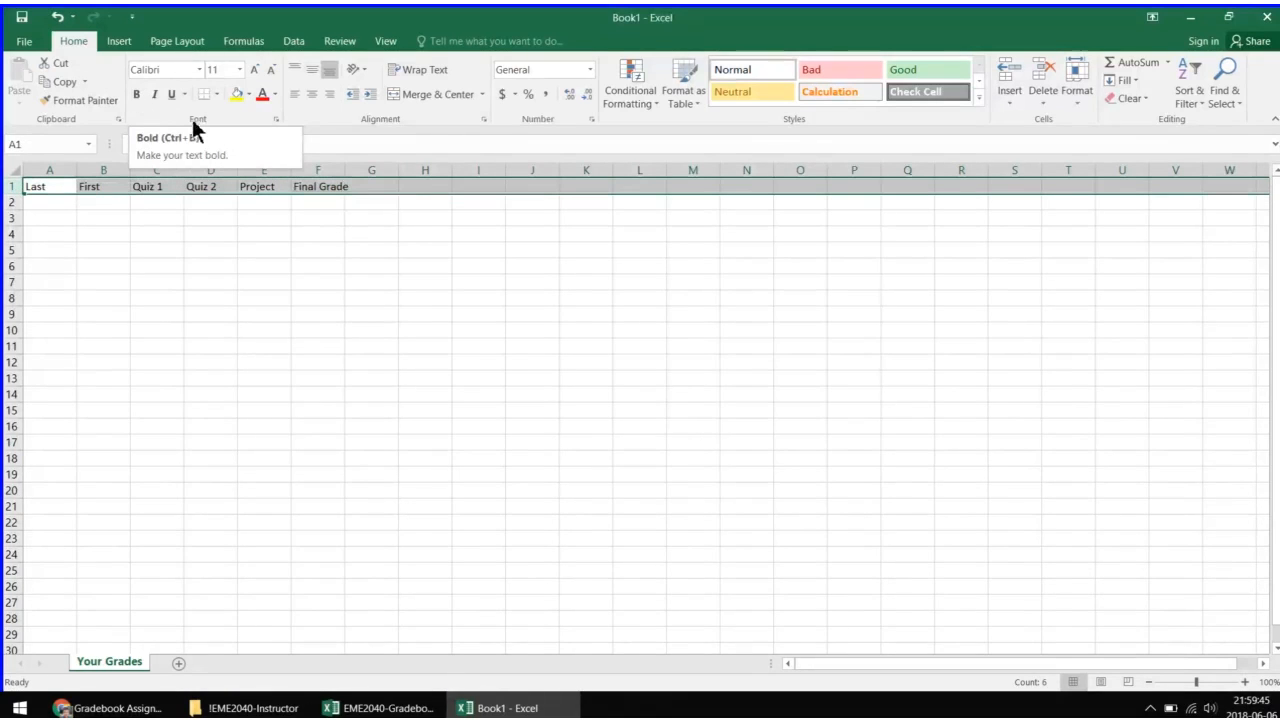
left_click(136, 95)
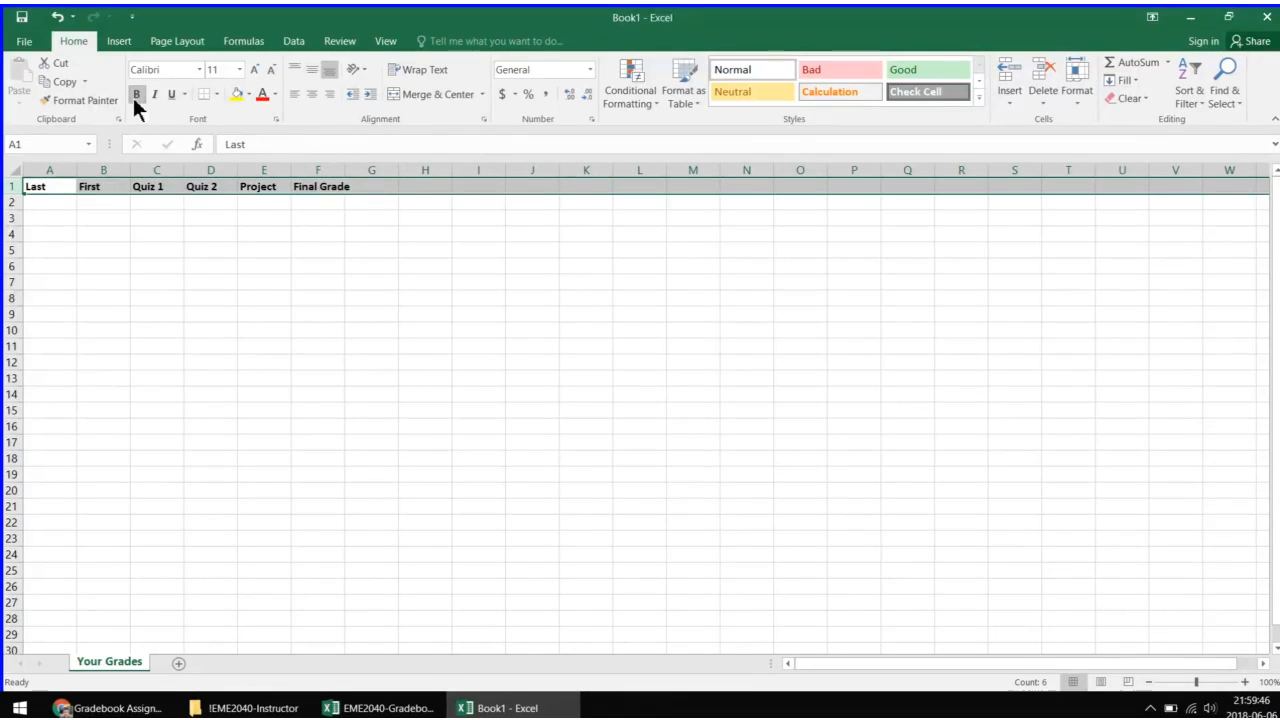
left_click(255, 72)
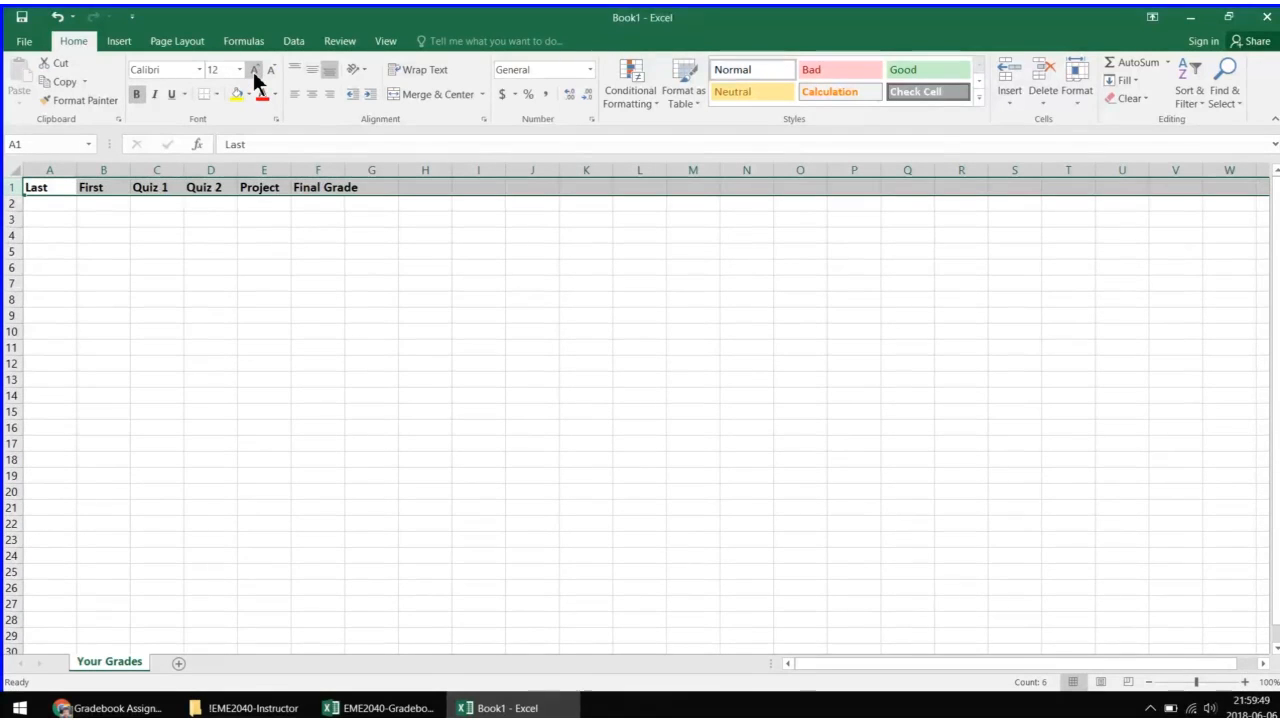
left_click(255, 72)
left_click(188, 241)
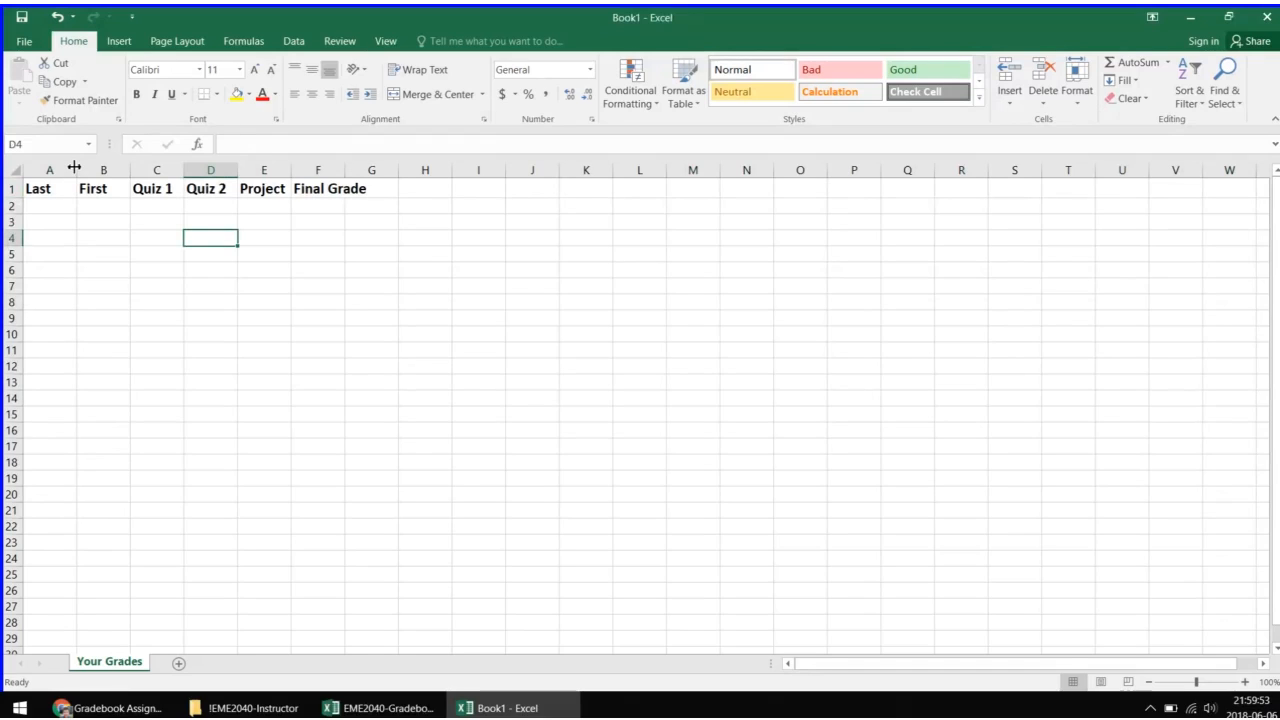
Step: Widen columns A through F so every heading fits with room to spare
left_click_drag(77, 166, 531, 175)
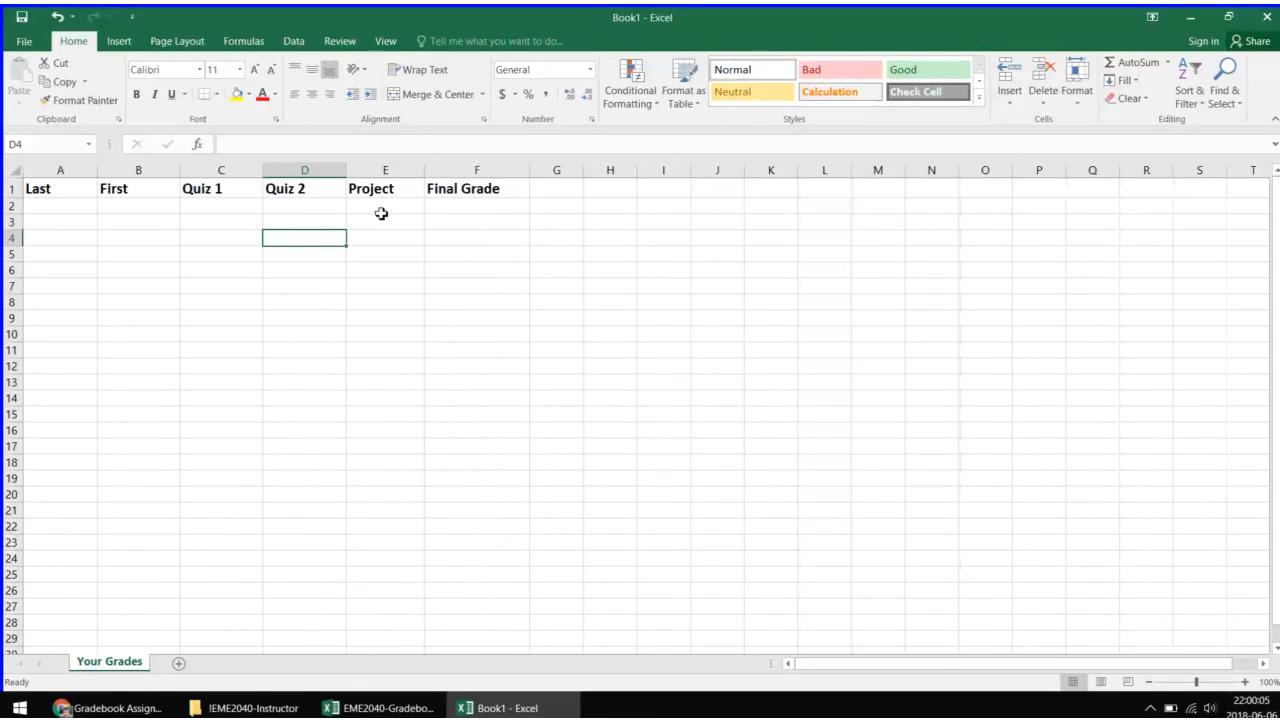
key("Return")
left_click(186, 323)
Step: Fill cells A2 through A5 with the fictitious last names of the first four students
left_click(89, 207)
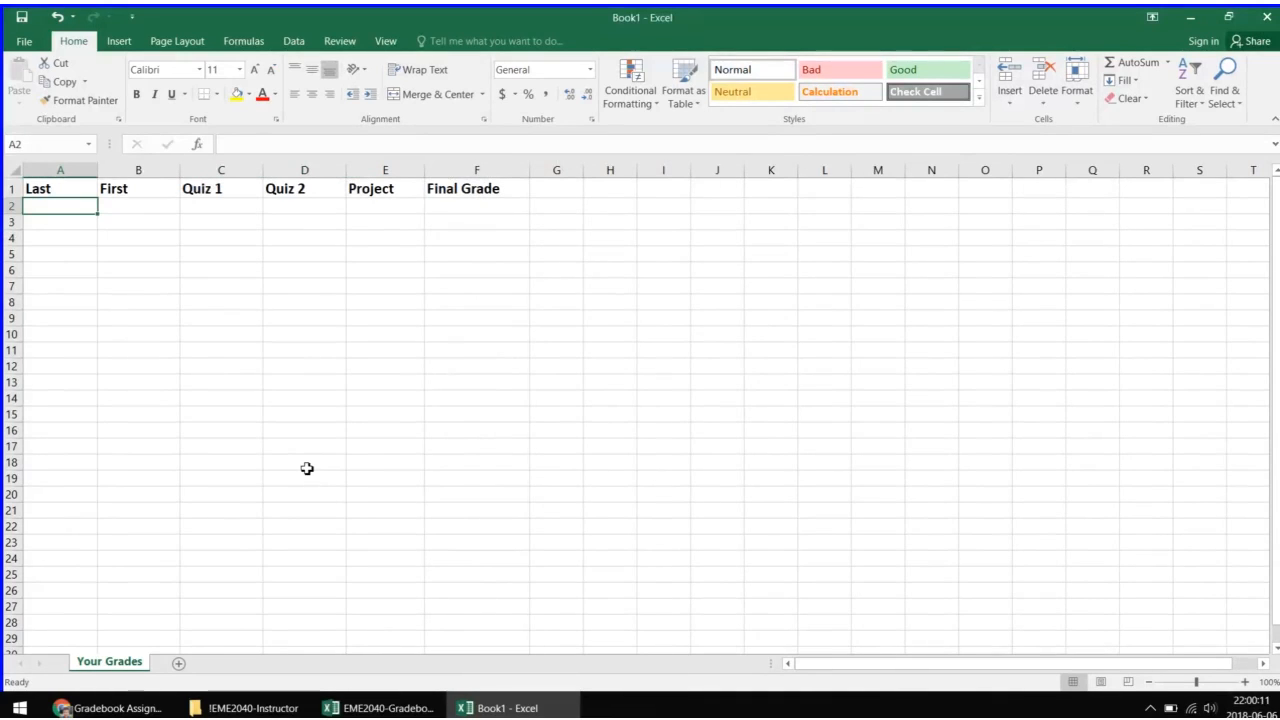
type("Smith")
key("Return")
type("Jones")
key("Return")
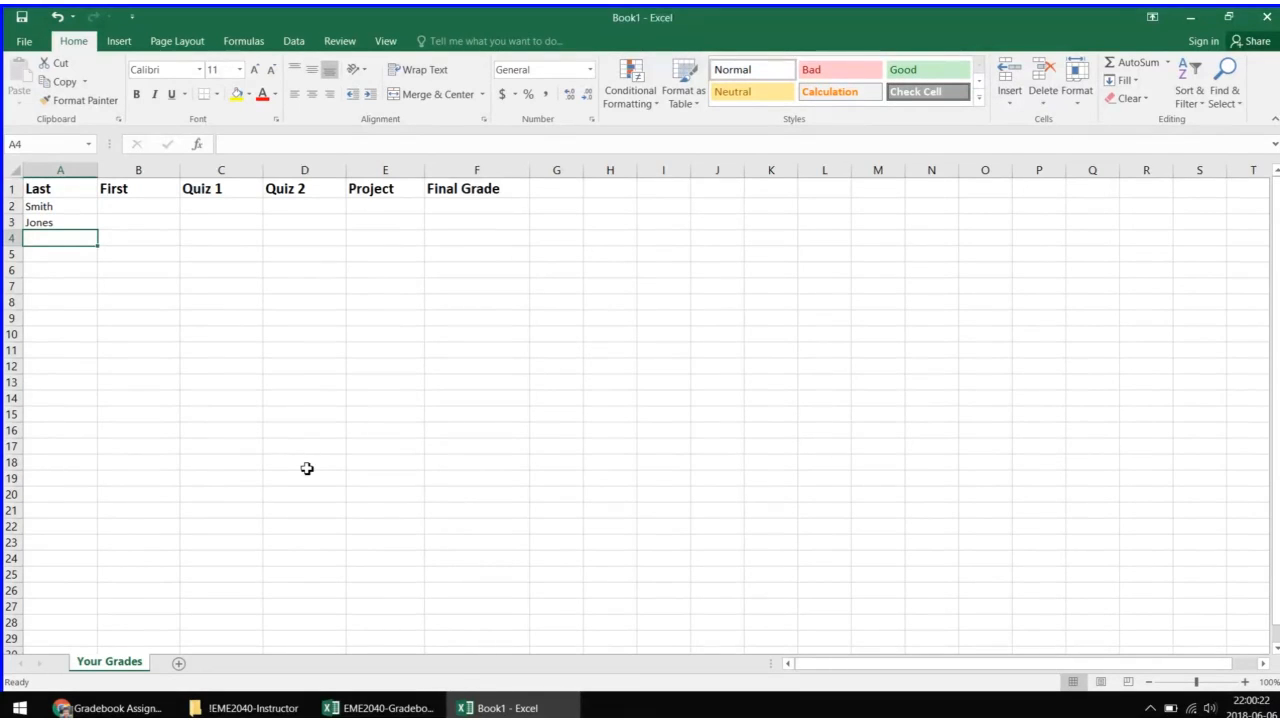
key("Up")
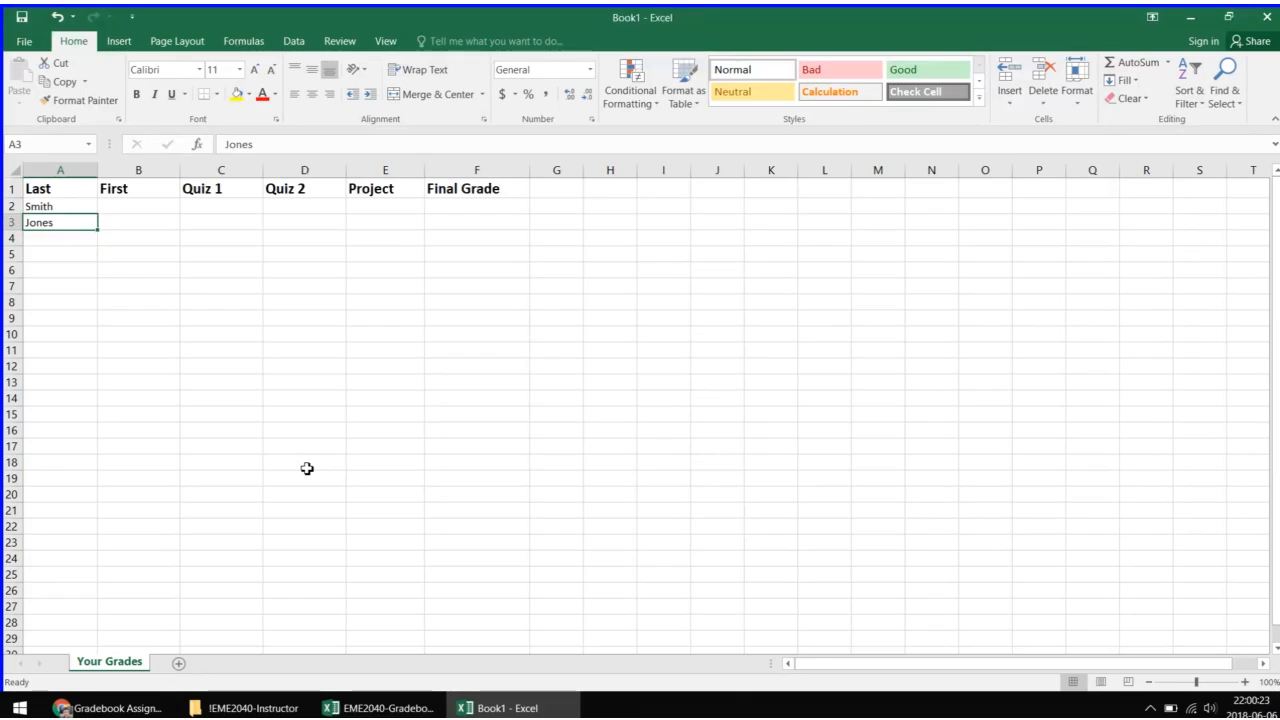
key("Down")
type("S")
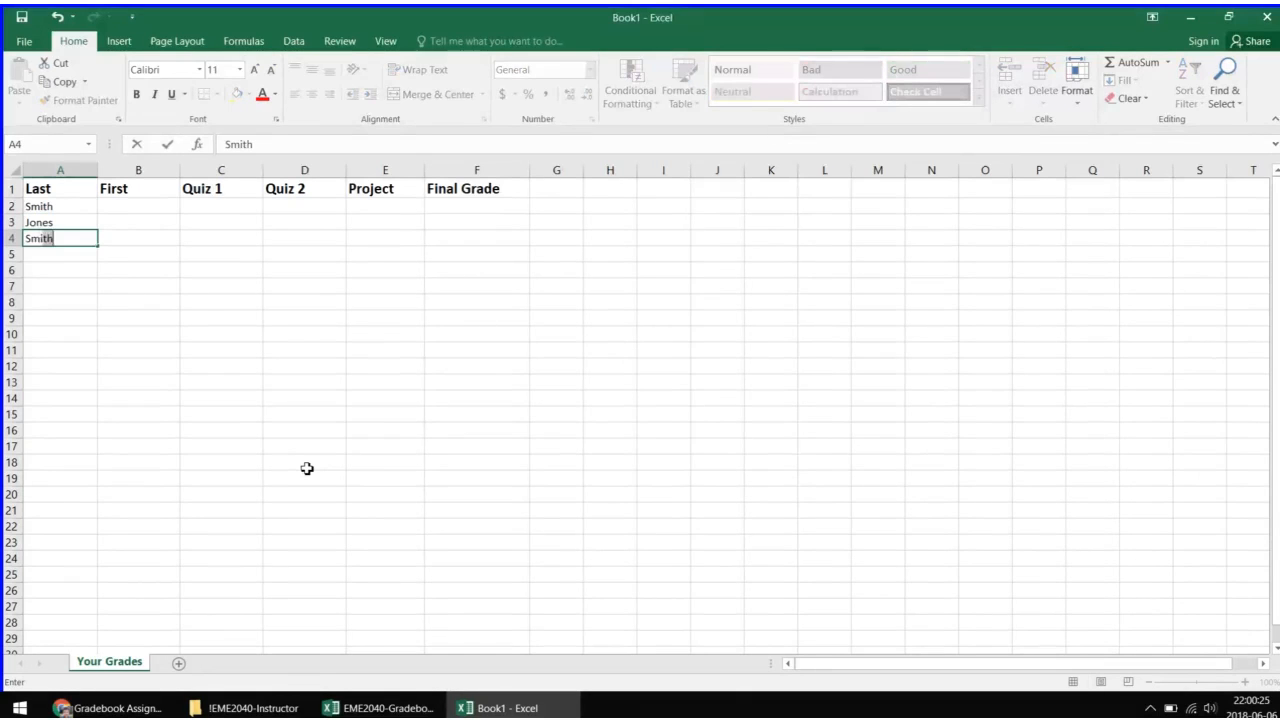
key("Return")
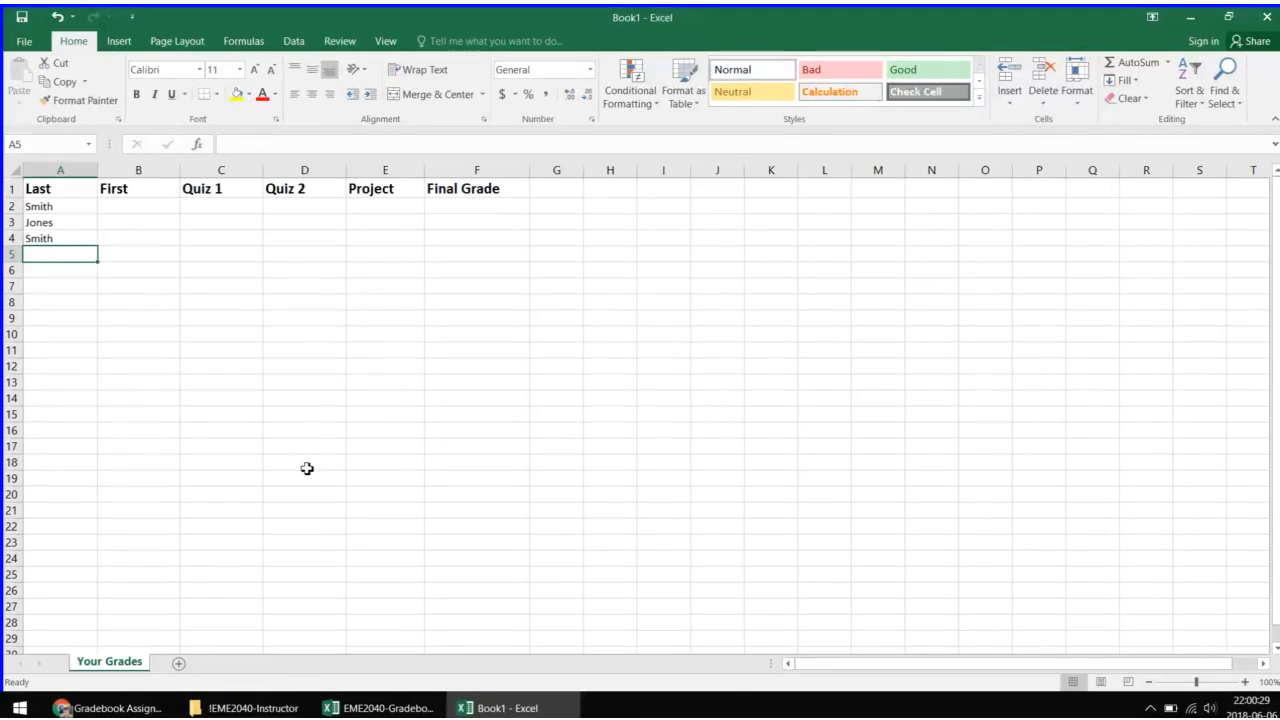
type("Go")
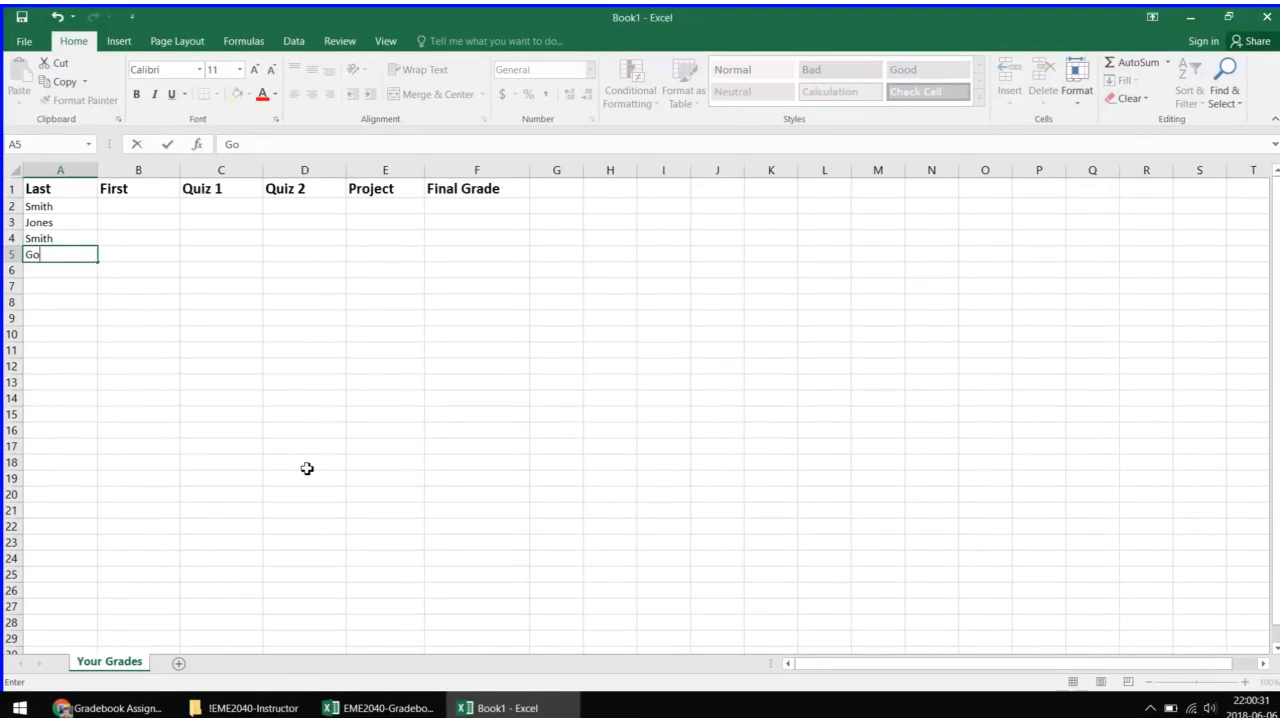
type("rdon")
key("Return")
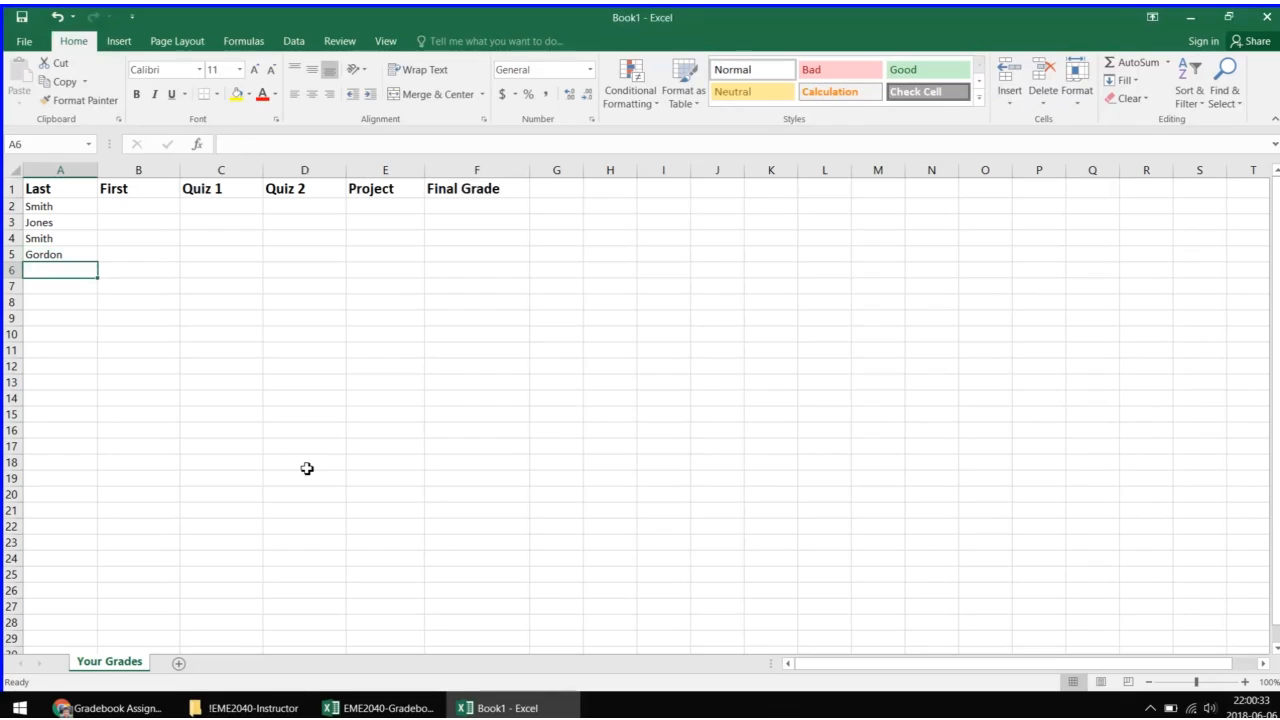
Step: Continue the Last column with four more fictitious student last names in cells A6 through A9
type("Lamb")
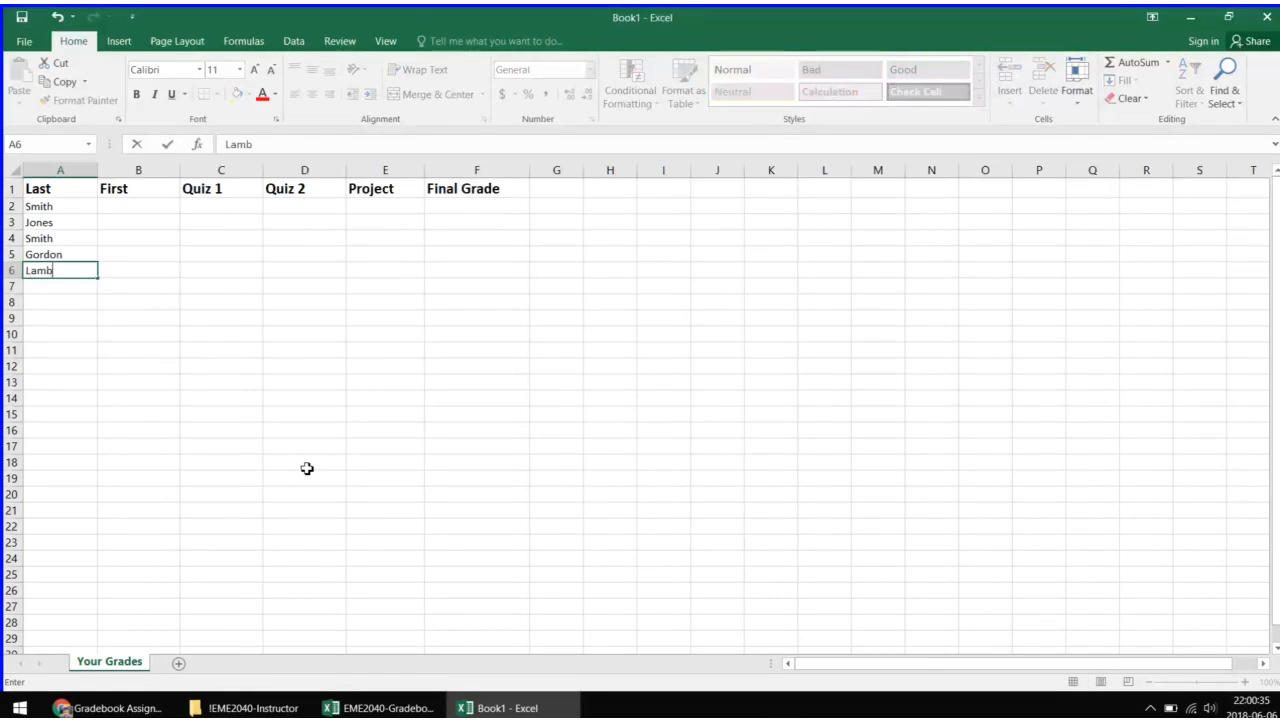
type("ert")
key("Return")
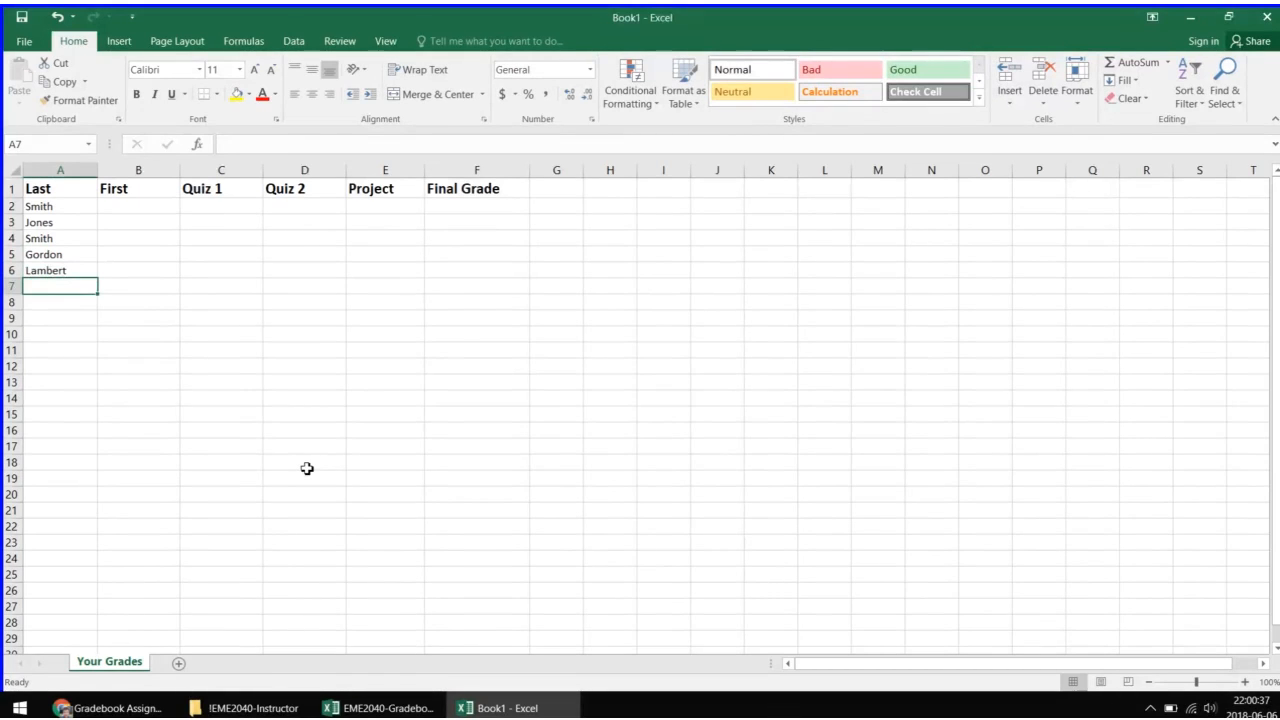
type("Stark")
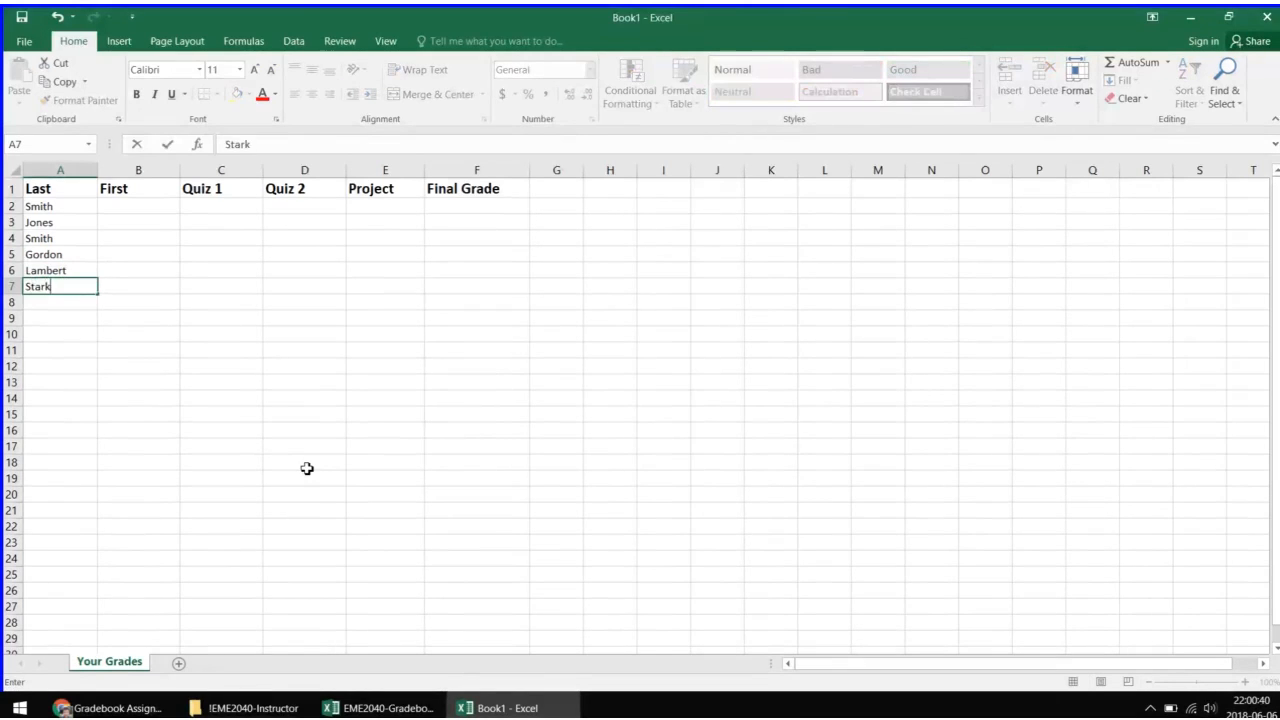
key("Return")
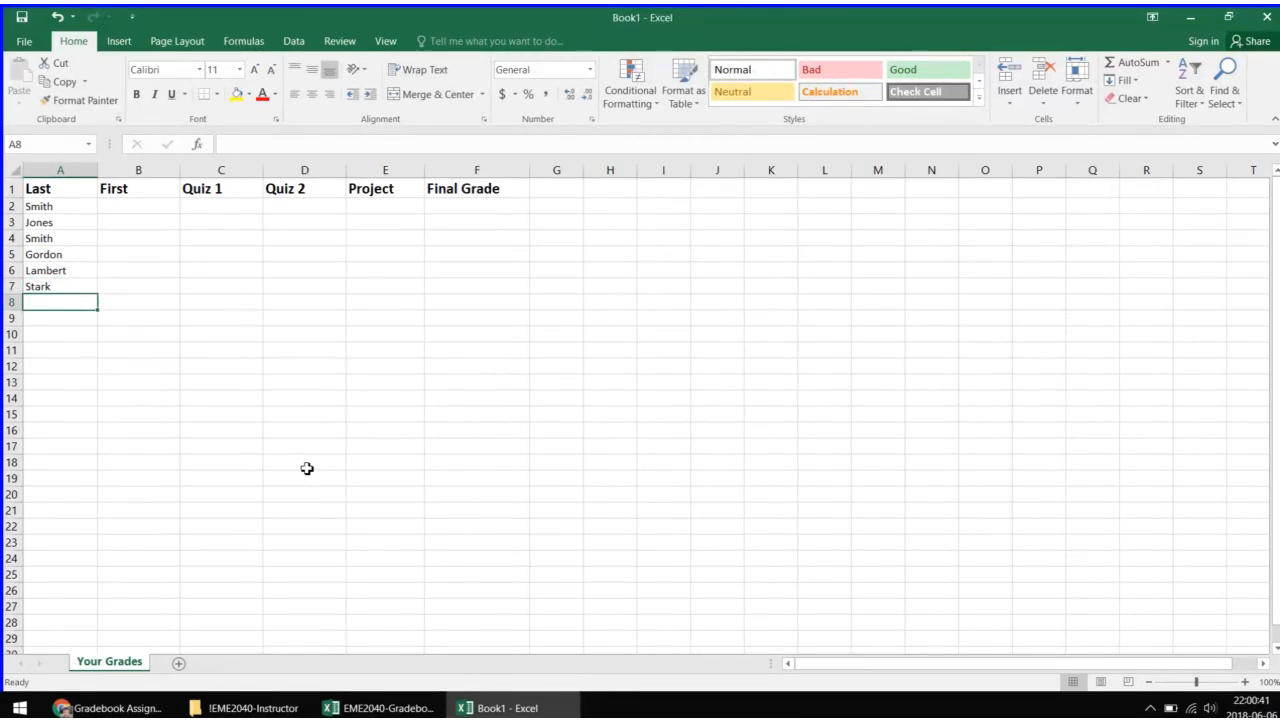
type("Morgan")
key("Return")
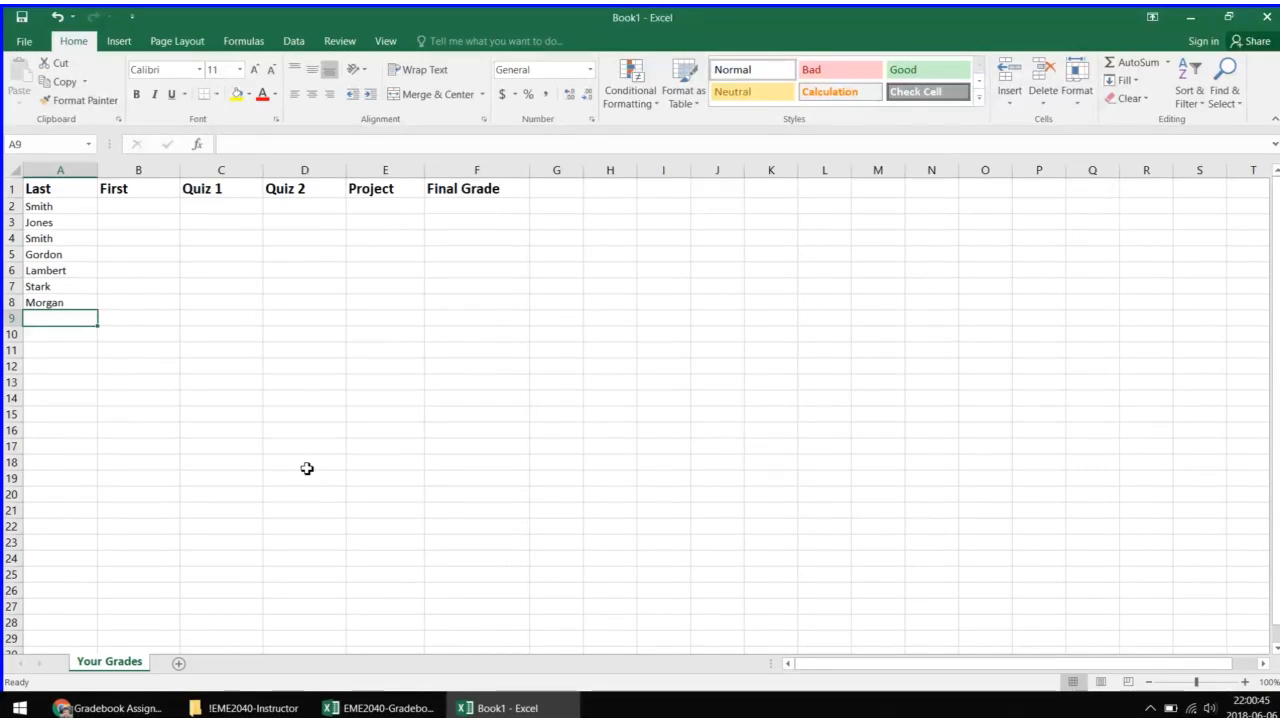
type("Rich")
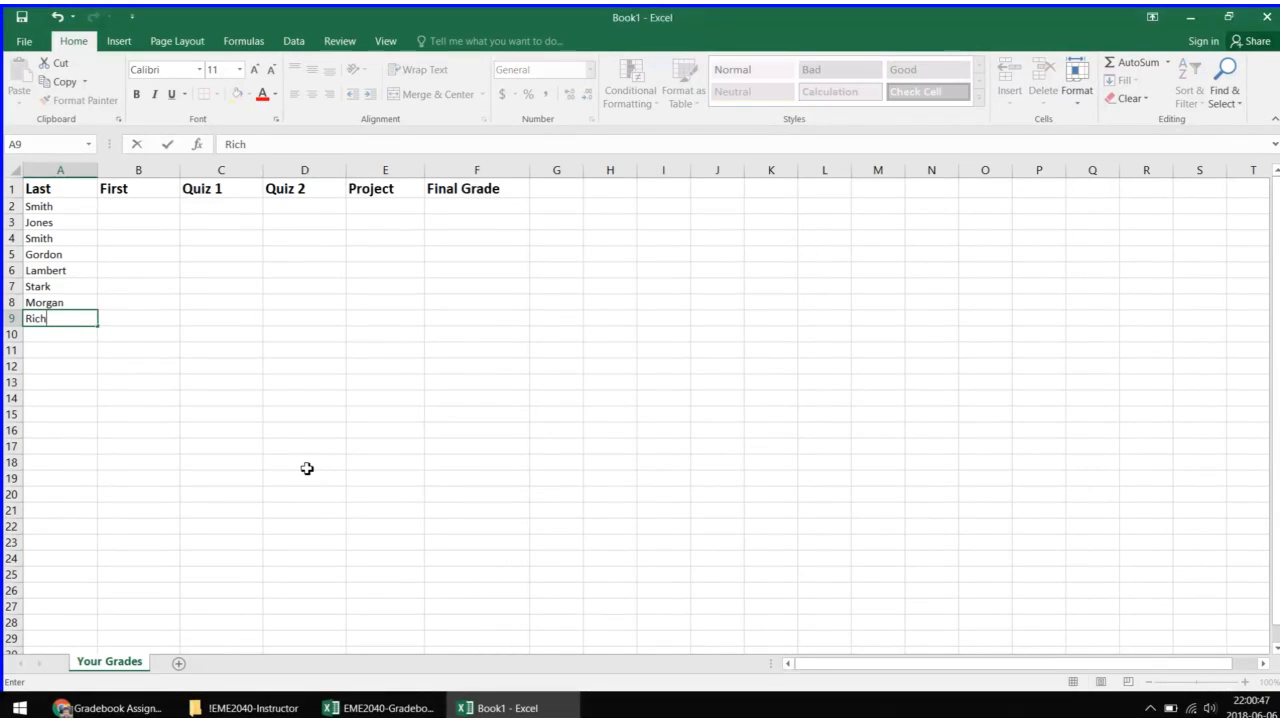
type("ards")
key("Return")
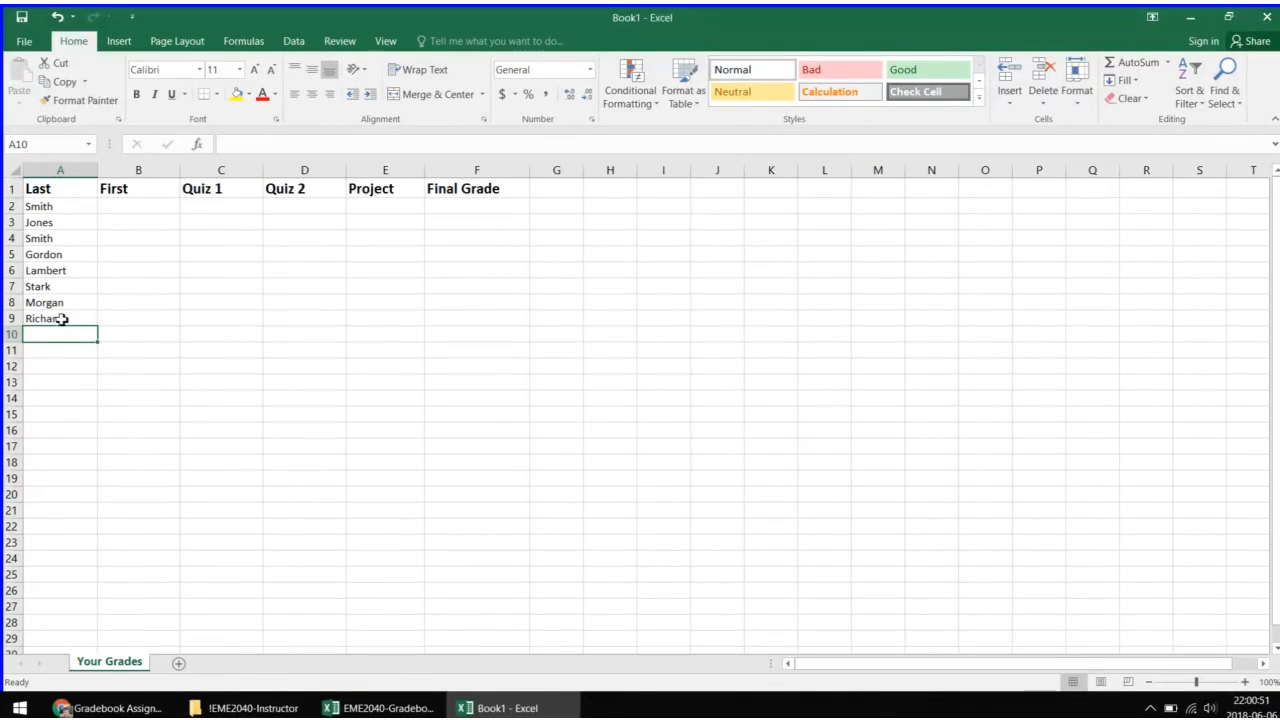
Step: Enter the last two fictitious student last names in cells A10 and A11, and select rows 2 through 11 to check the student count
left_click(12, 350)
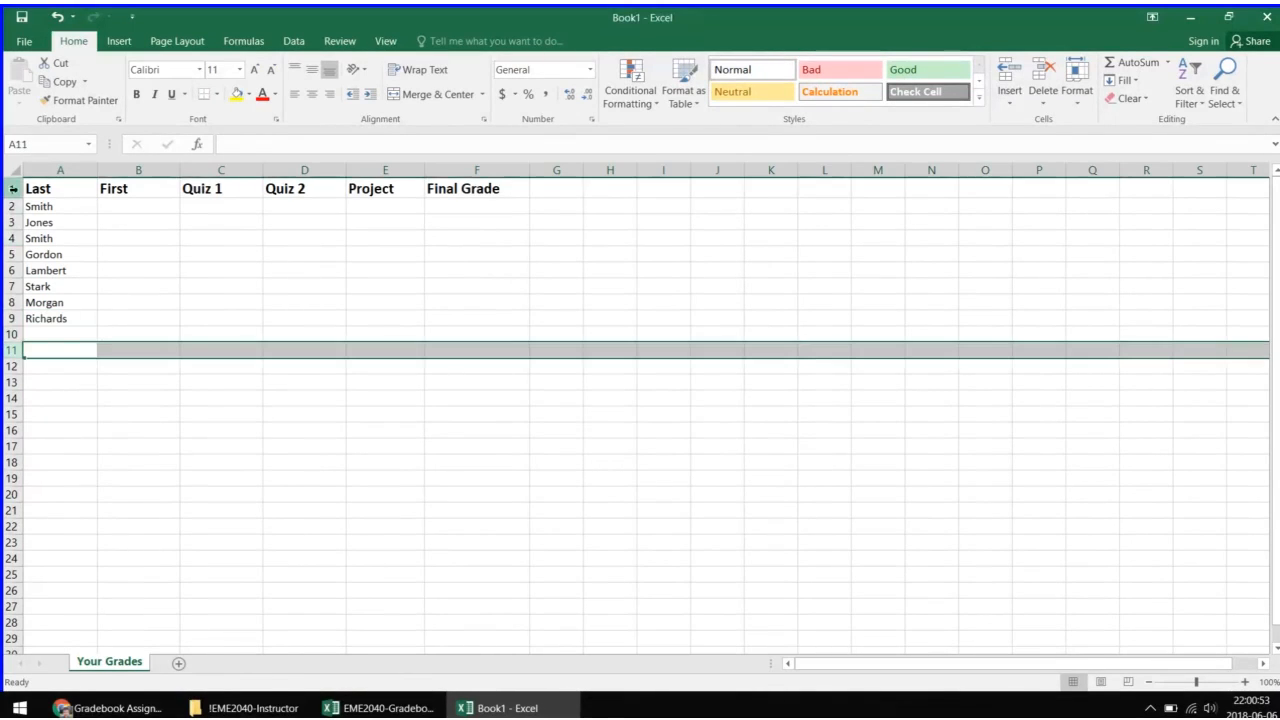
left_click(10, 190)
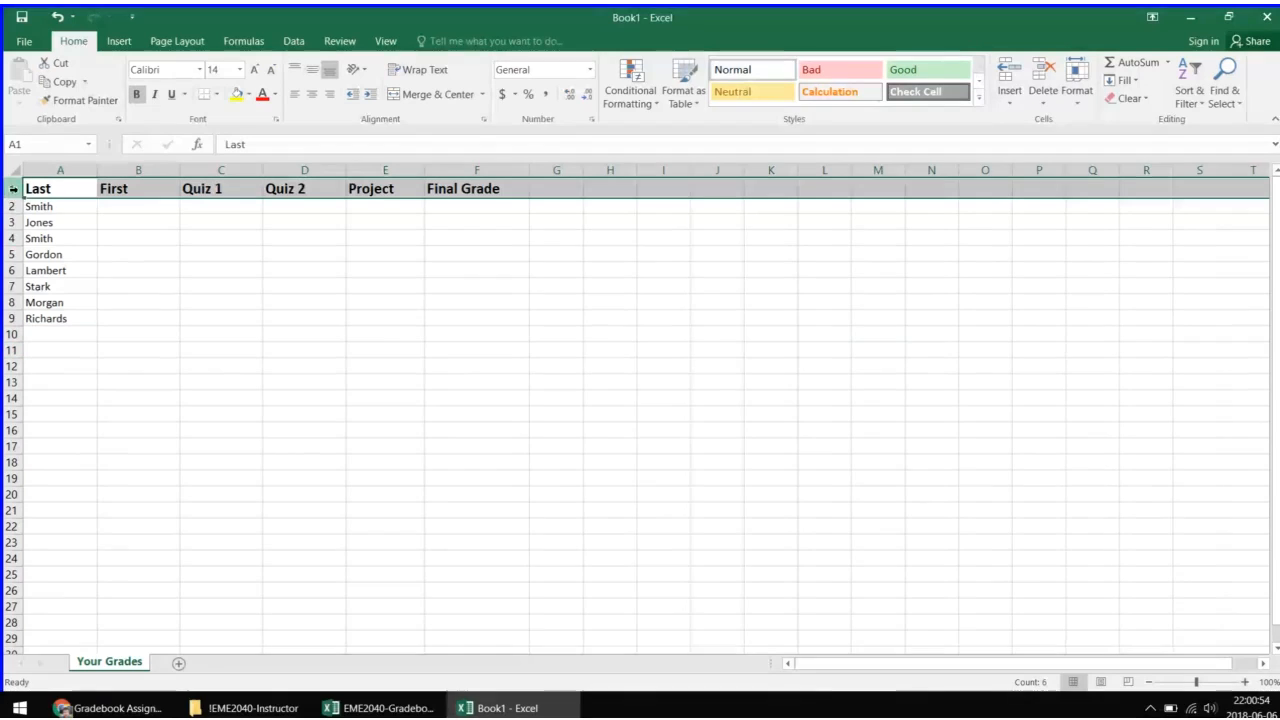
left_click(47, 336)
type("Phill")
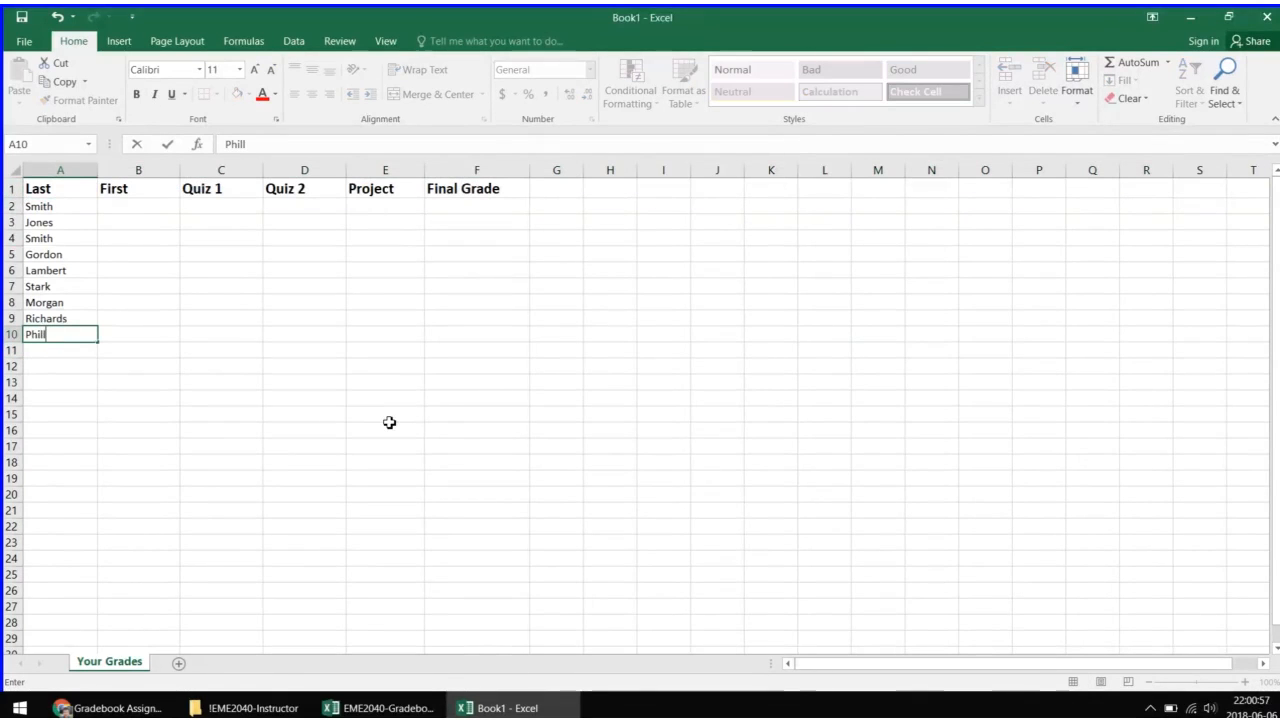
type("ip")
key("Return")
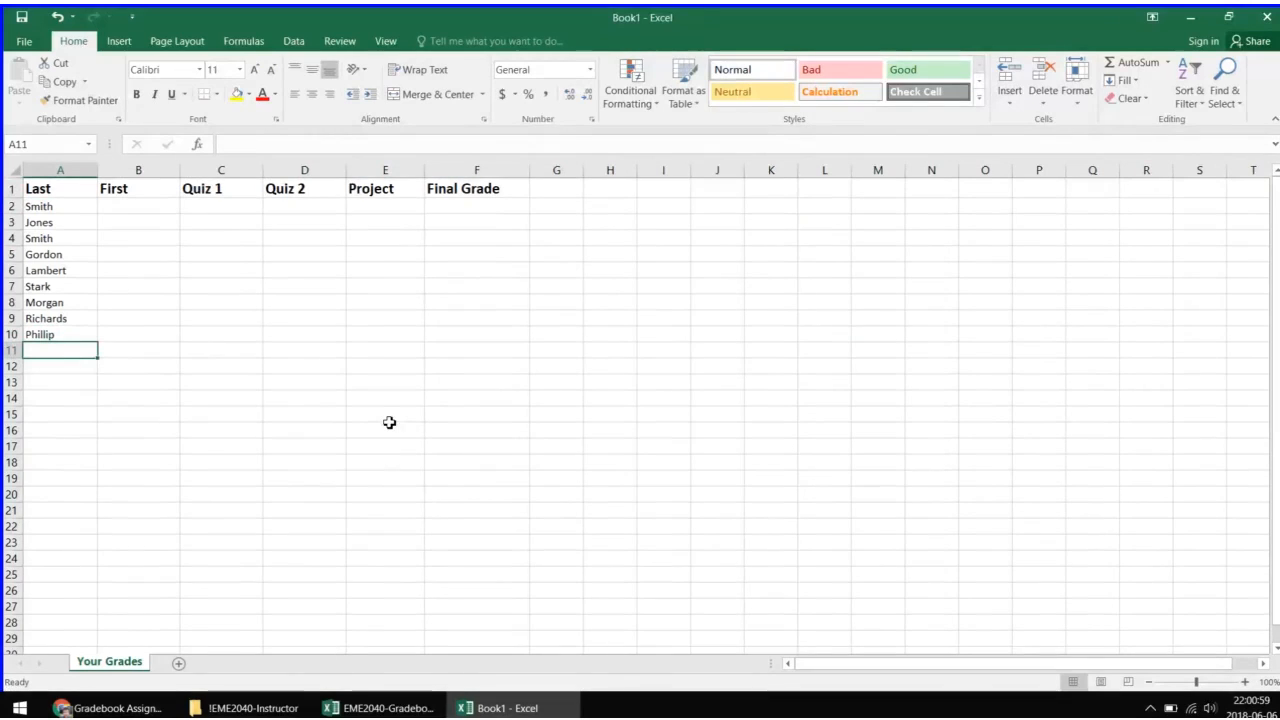
type("Winters")
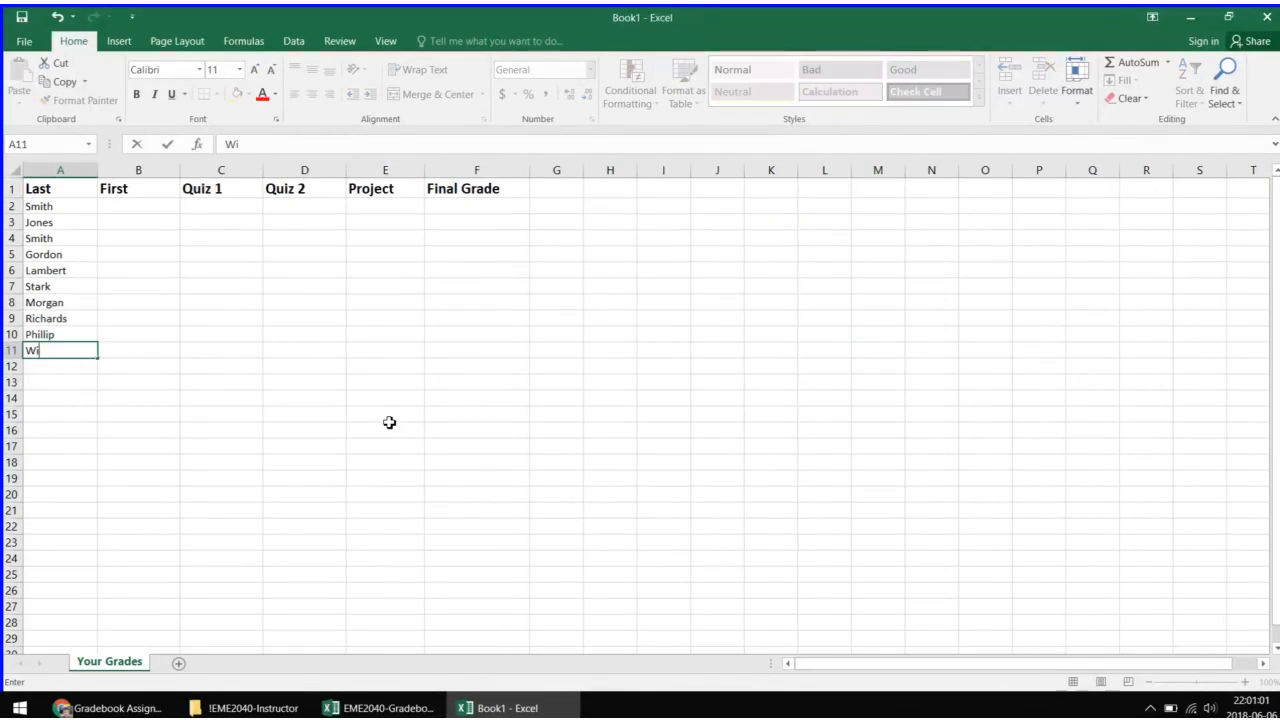
left_click(215, 381)
left_click_drag(12, 334, 12, 206)
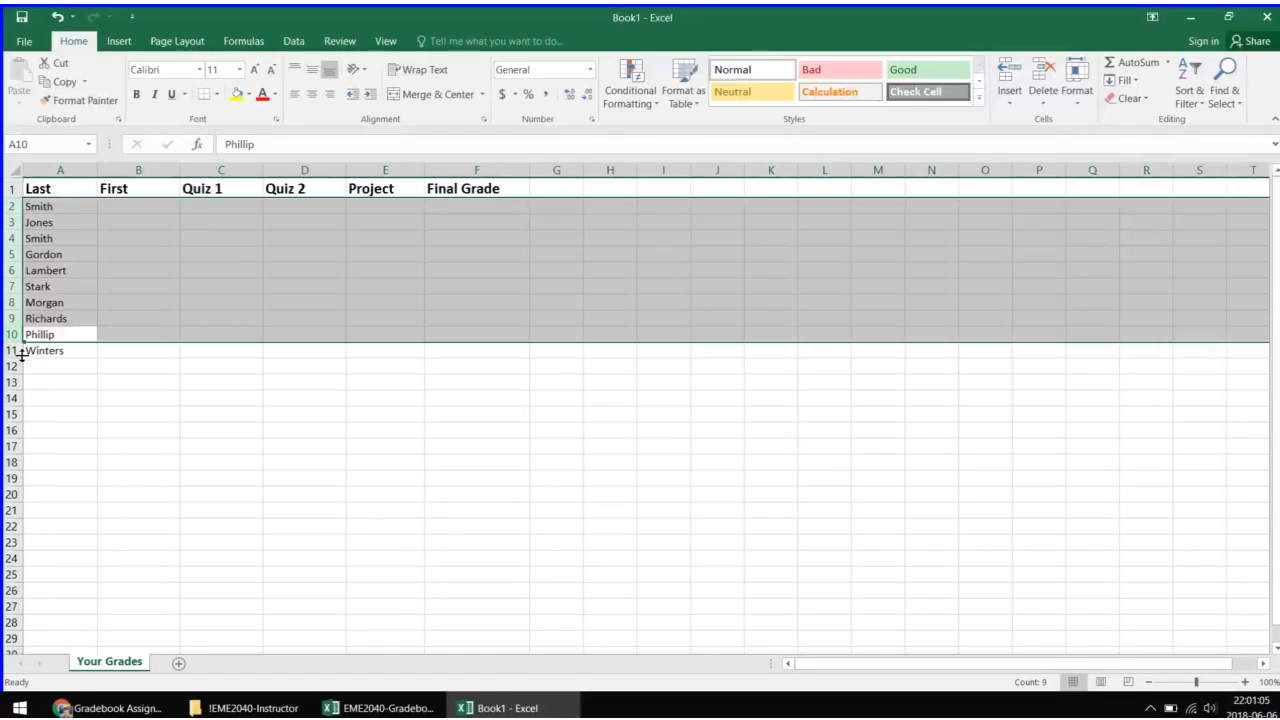
left_click_drag(20, 354, 14, 206)
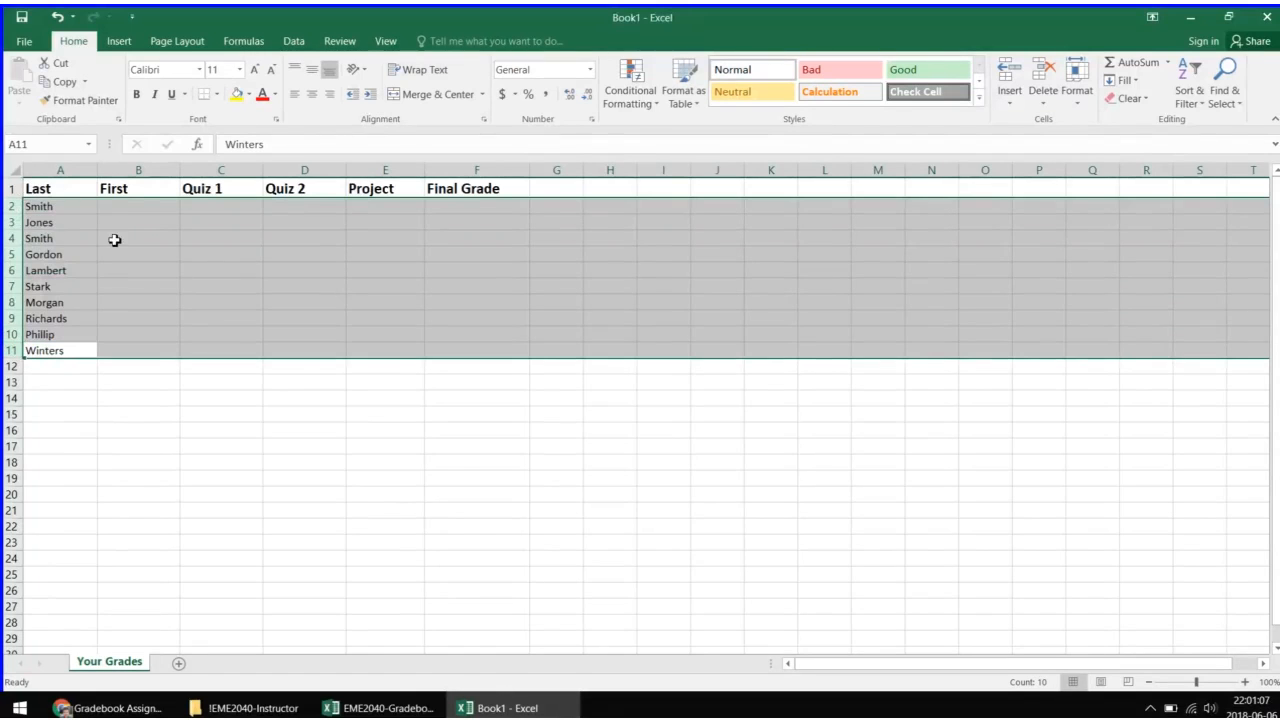
Step: Fill cells B2 through B5 with fictitious first names for the first four students
left_click(140, 207)
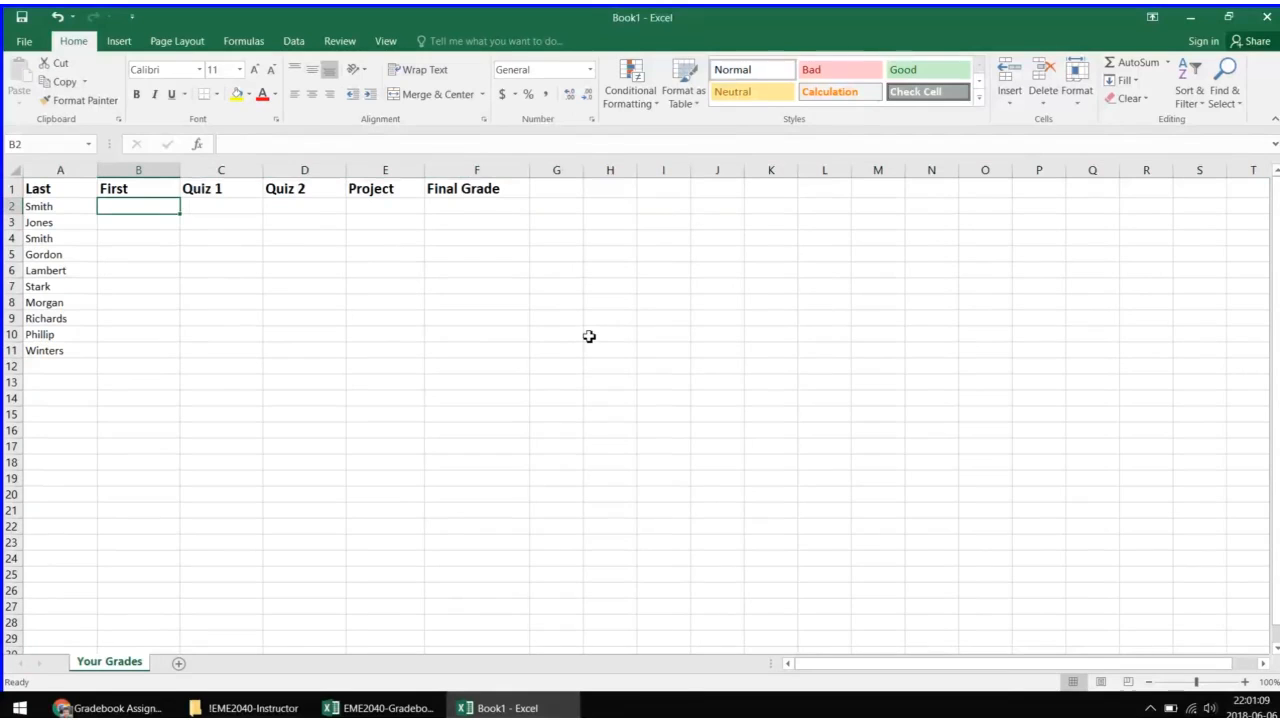
type("S")
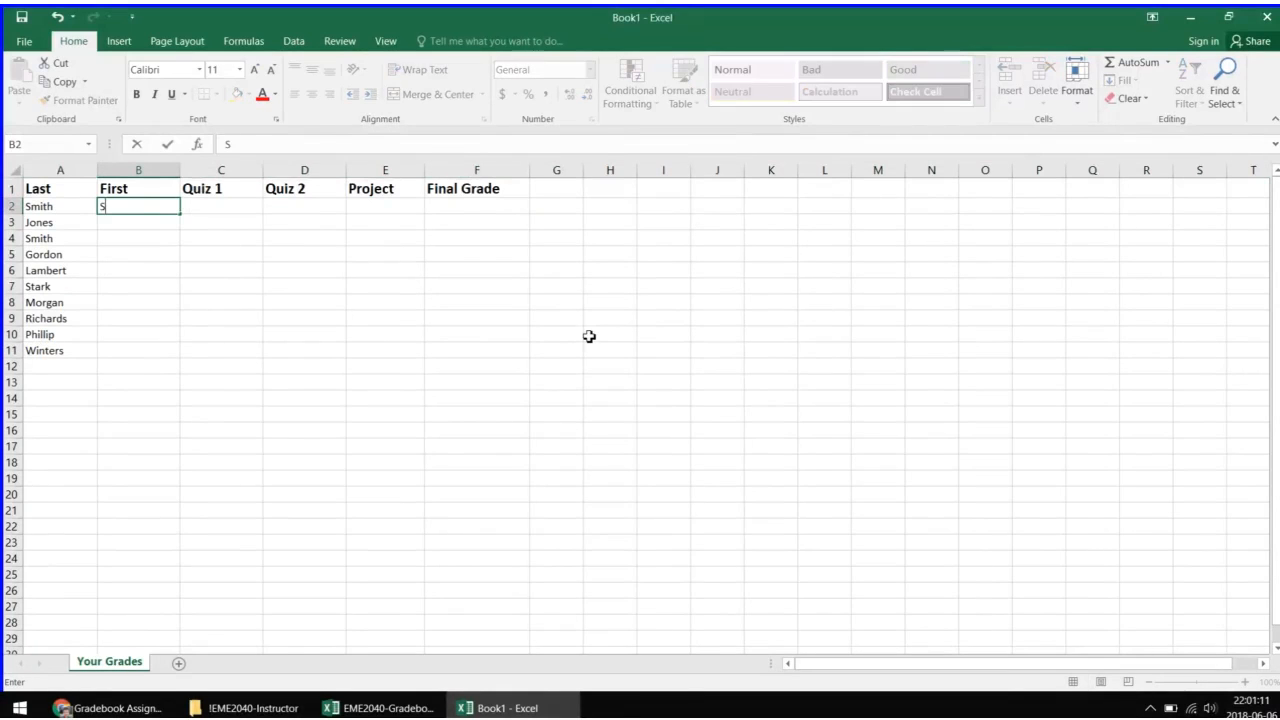
type("tephanie")
key("Return")
type("Amanda")
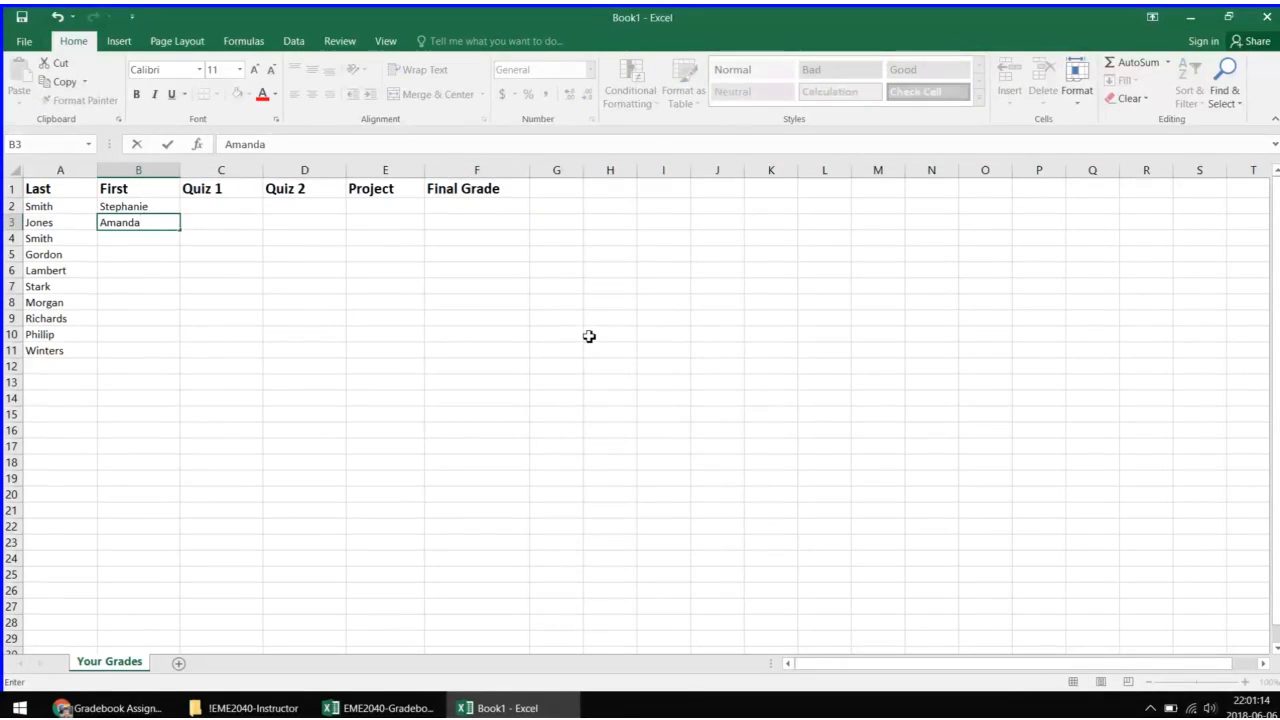
key("Return")
type("Robert")
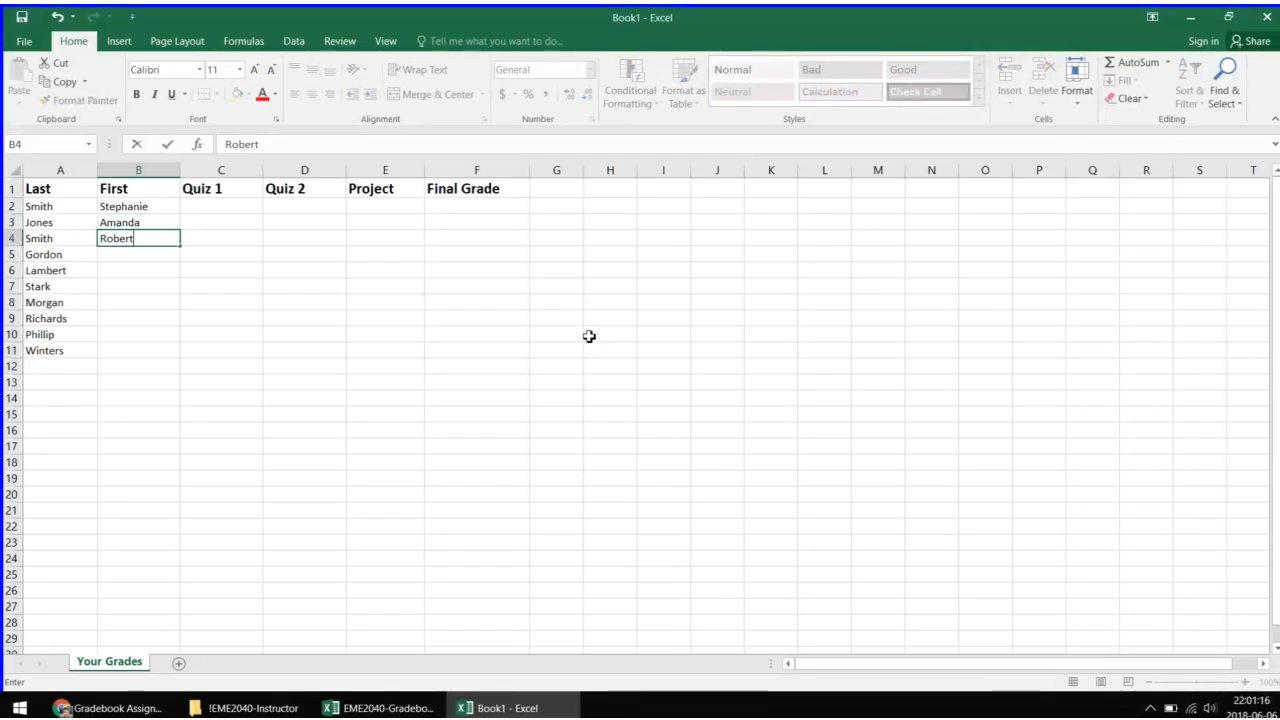
key("Return")
type("Alan")
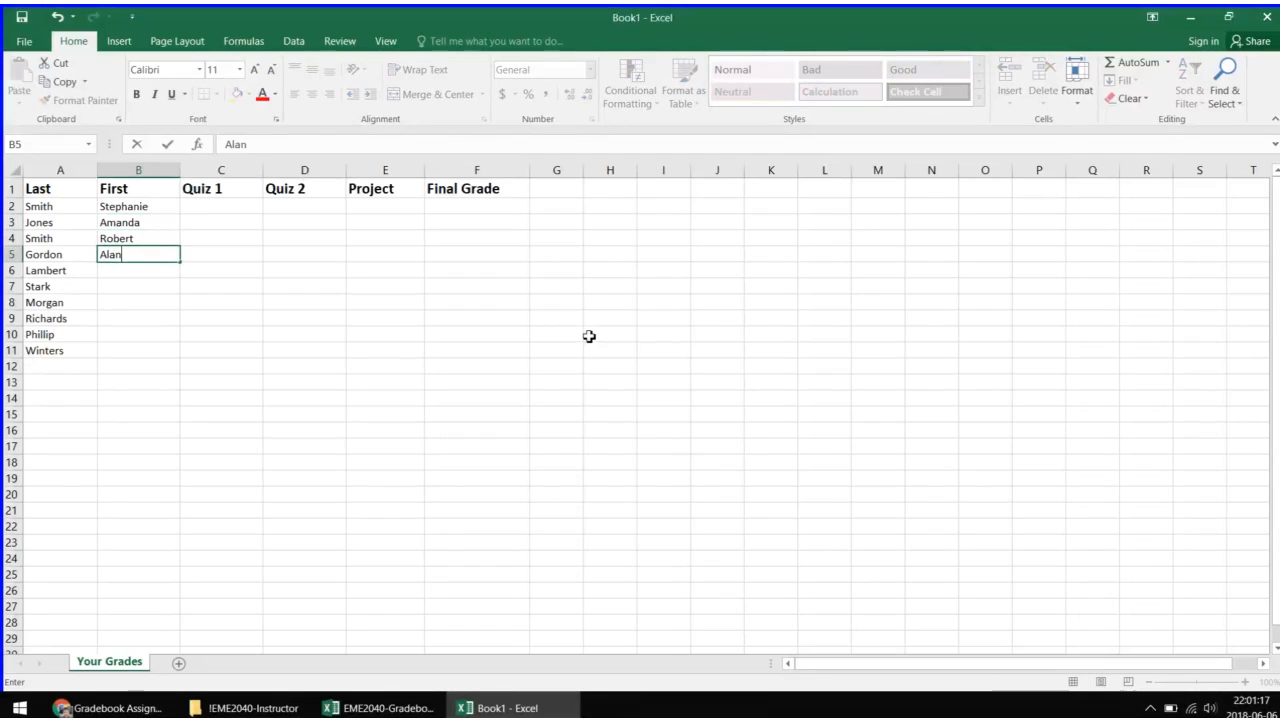
key("Return")
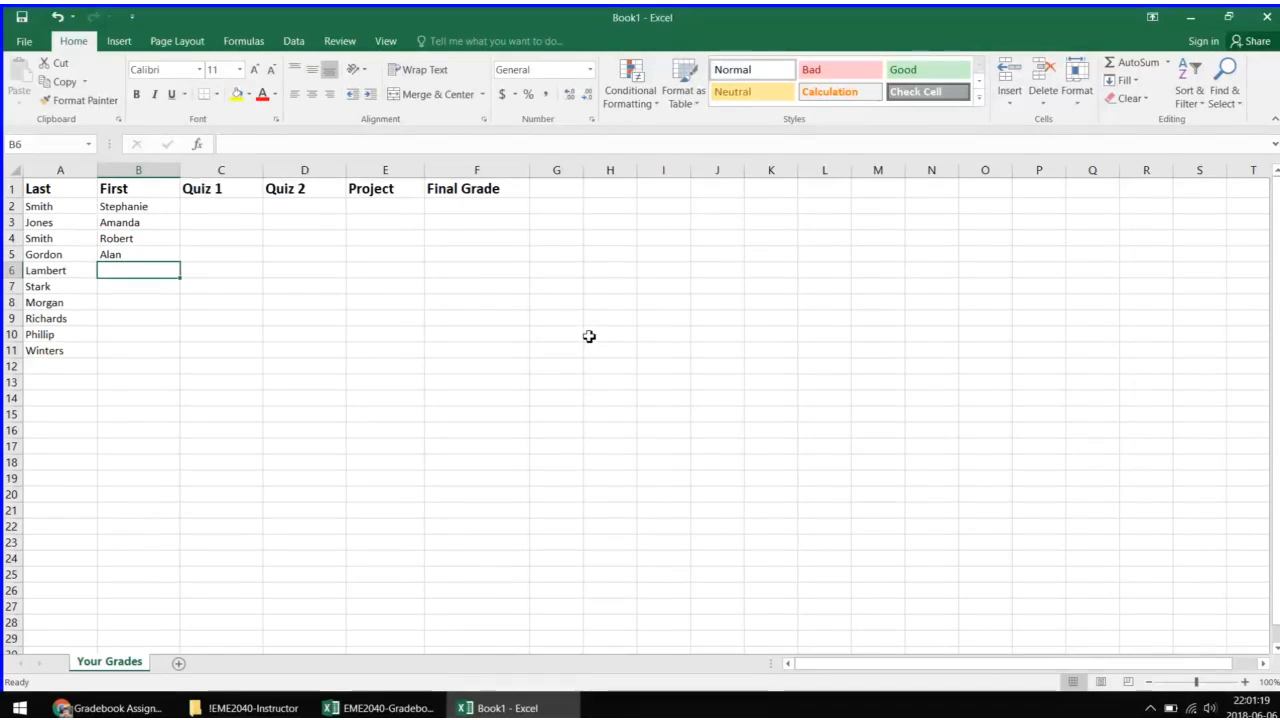
Step: Enter fictitious first names in cells B6 through B10 and add a final "s" to the last name in A10
type("Paul")
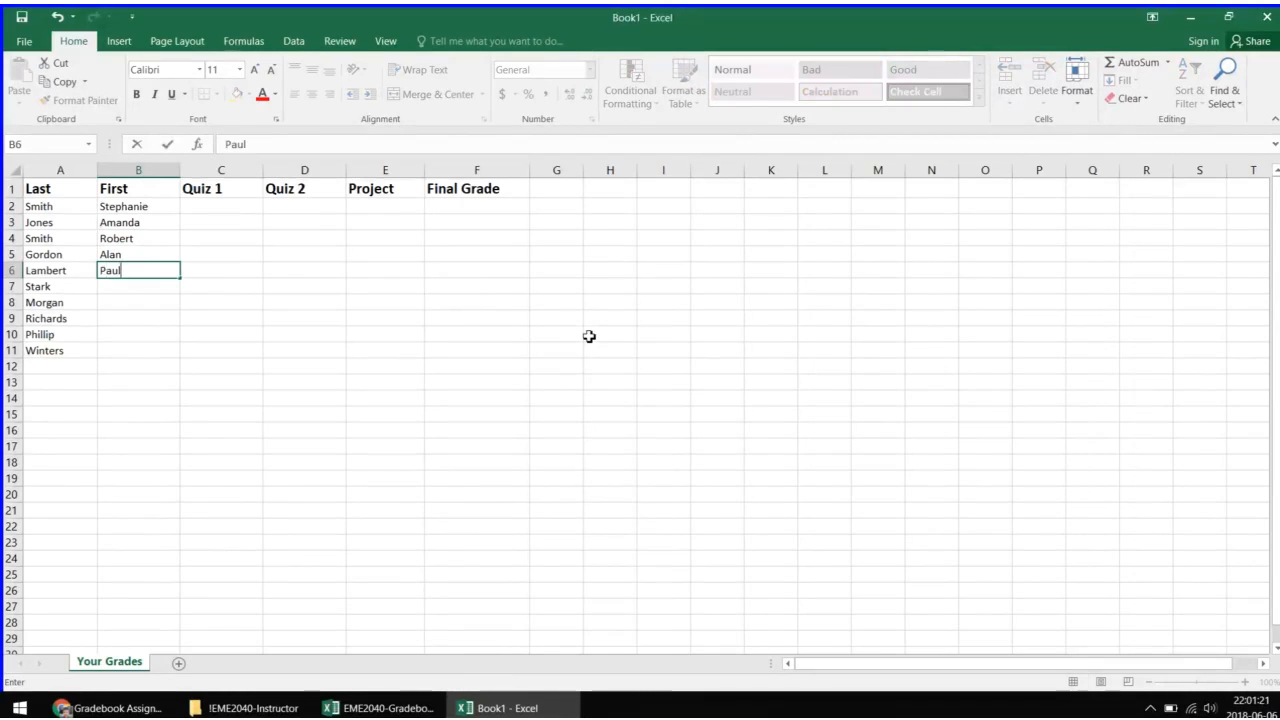
key("Return")
type("Ned")
key("Return")
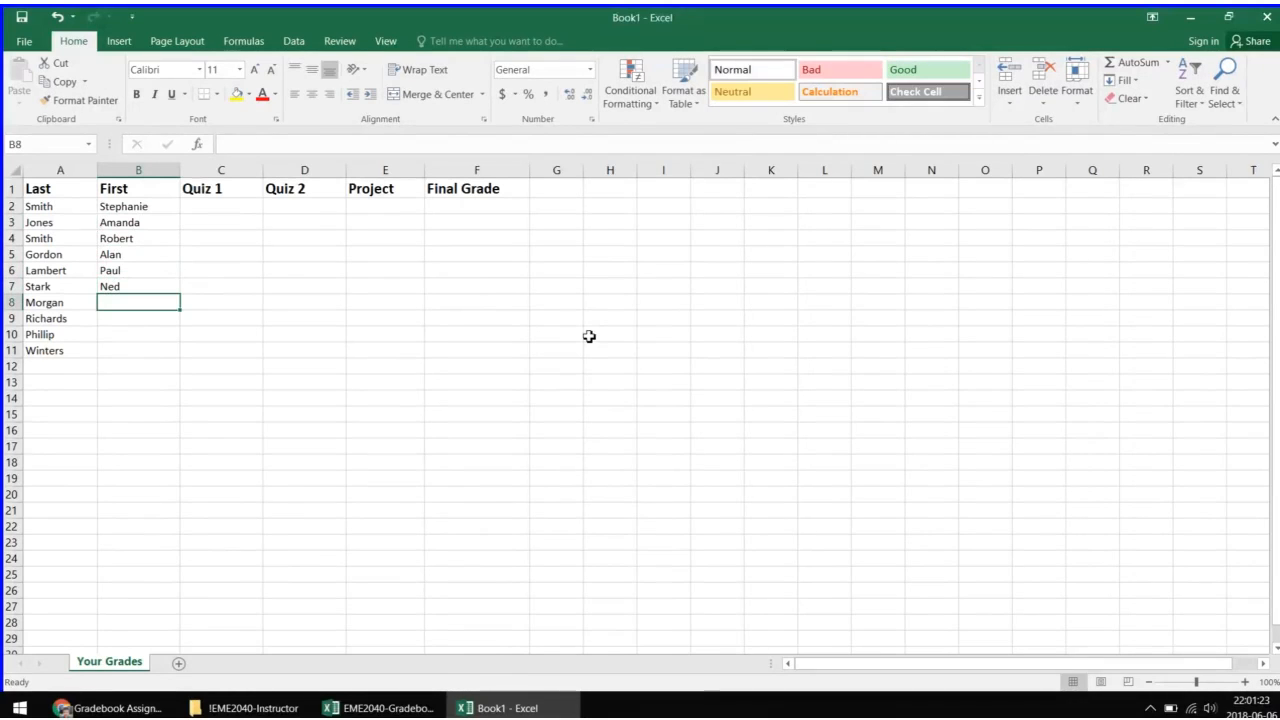
type("Dexter")
key("Return")
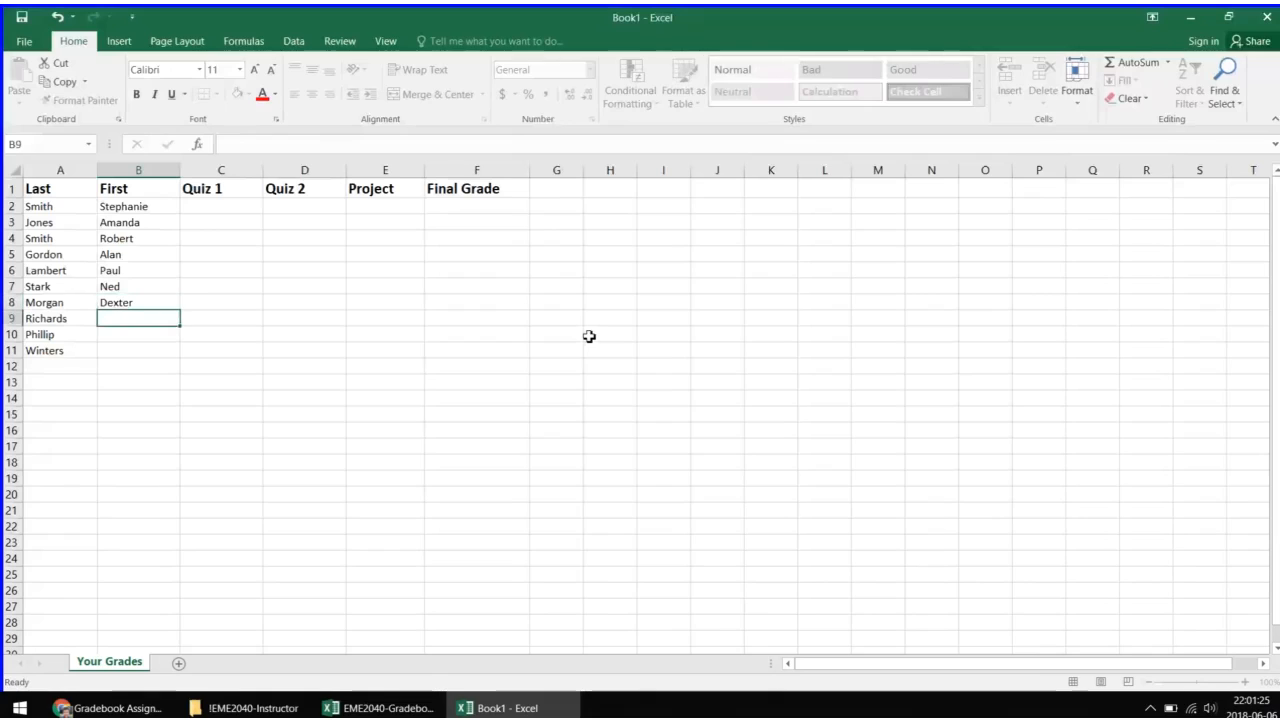
type("Keith")
key("Return")
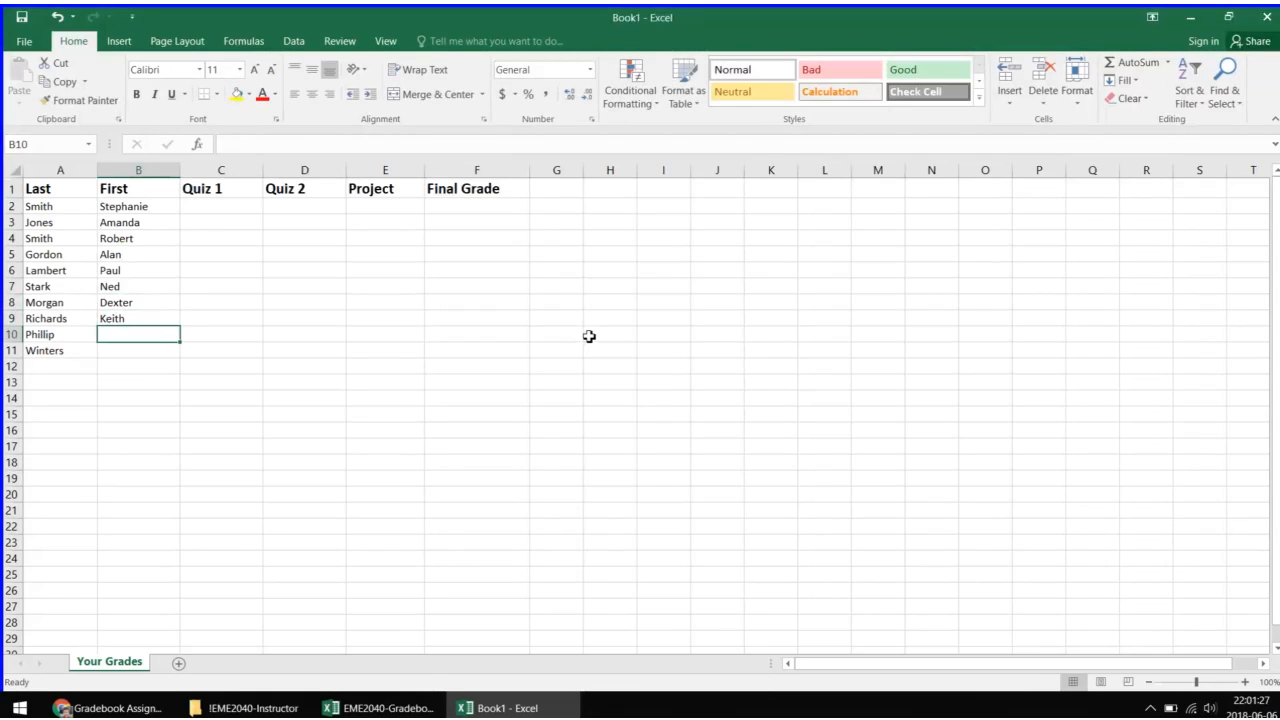
type("Phillip")
key("Return")
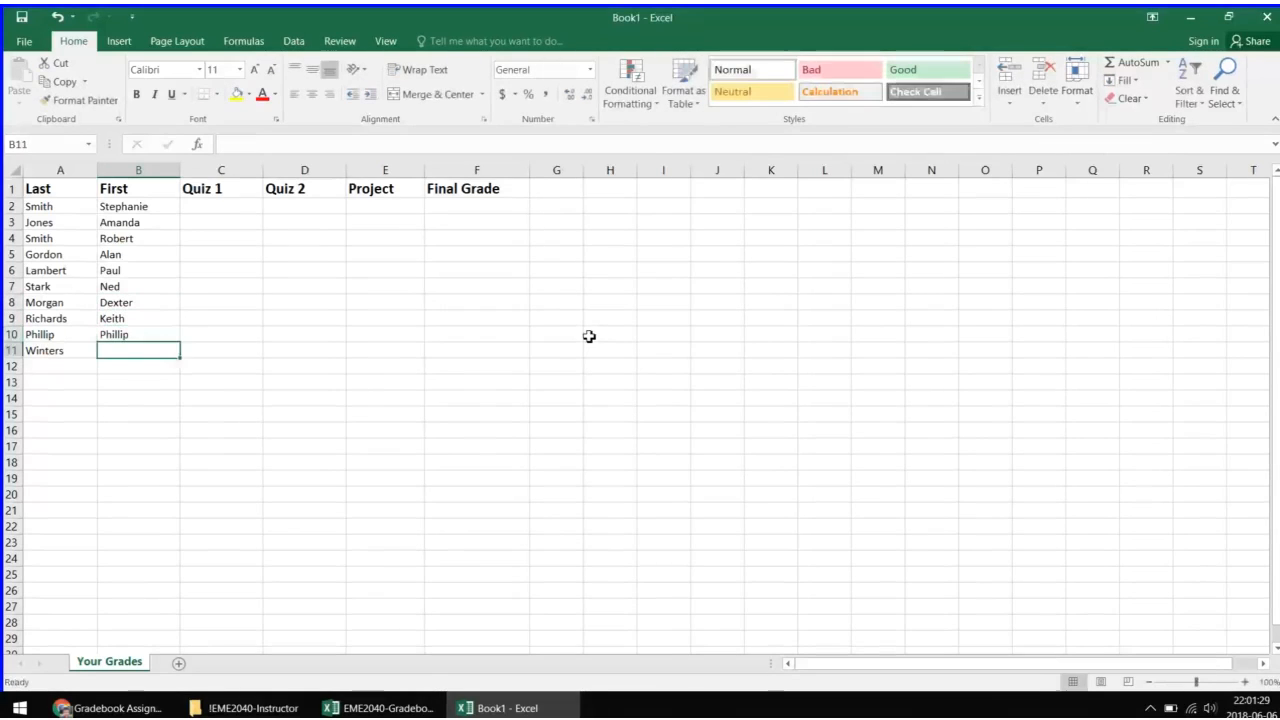
double_click(66, 334)
type("s")
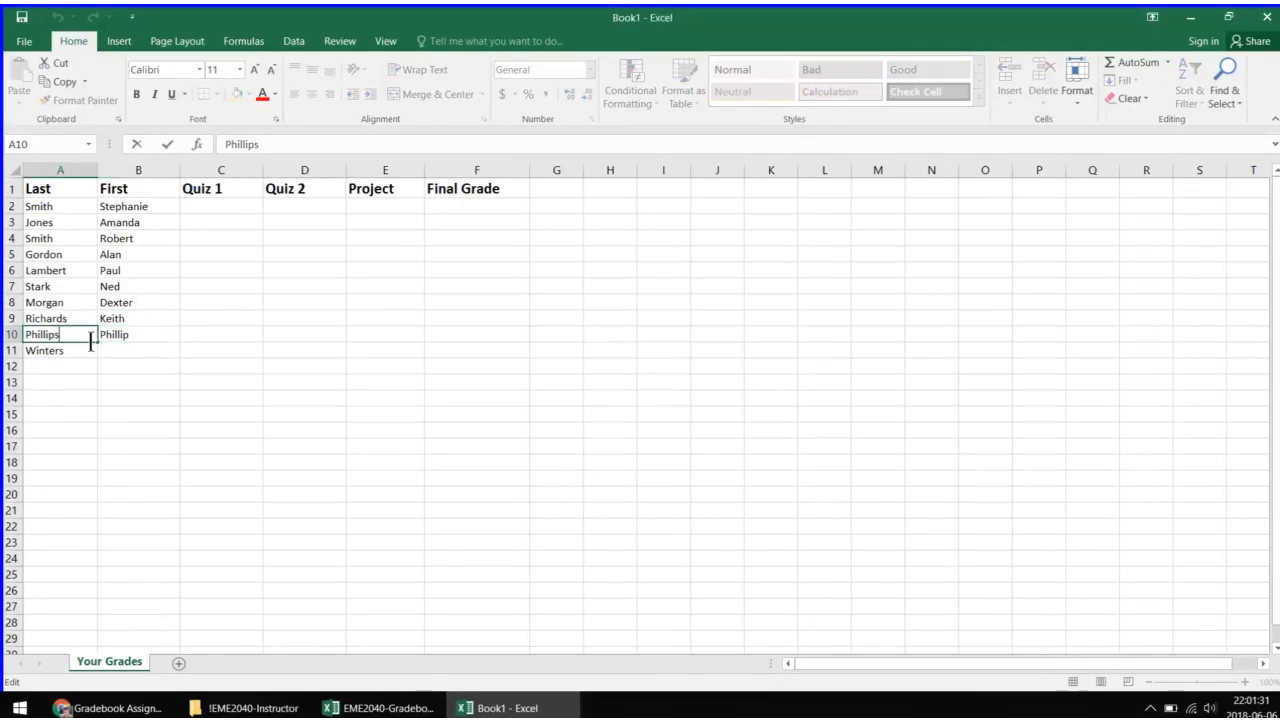
Step: Copy the student name from A10:B10, search the web for it in a new Chrome tab, and return to the Excel workbook
left_click(131, 336)
left_click(130, 709)
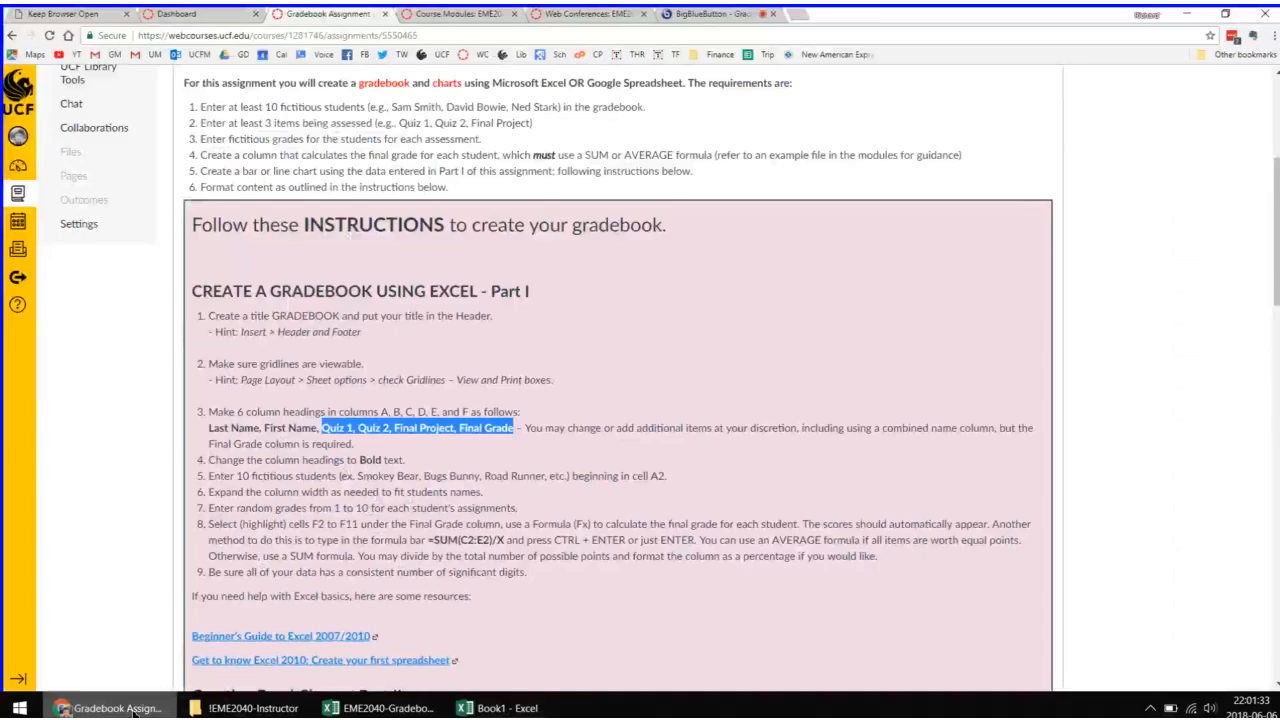
key("ctrl+t")
type("Phillips Phillip")
key("Return")
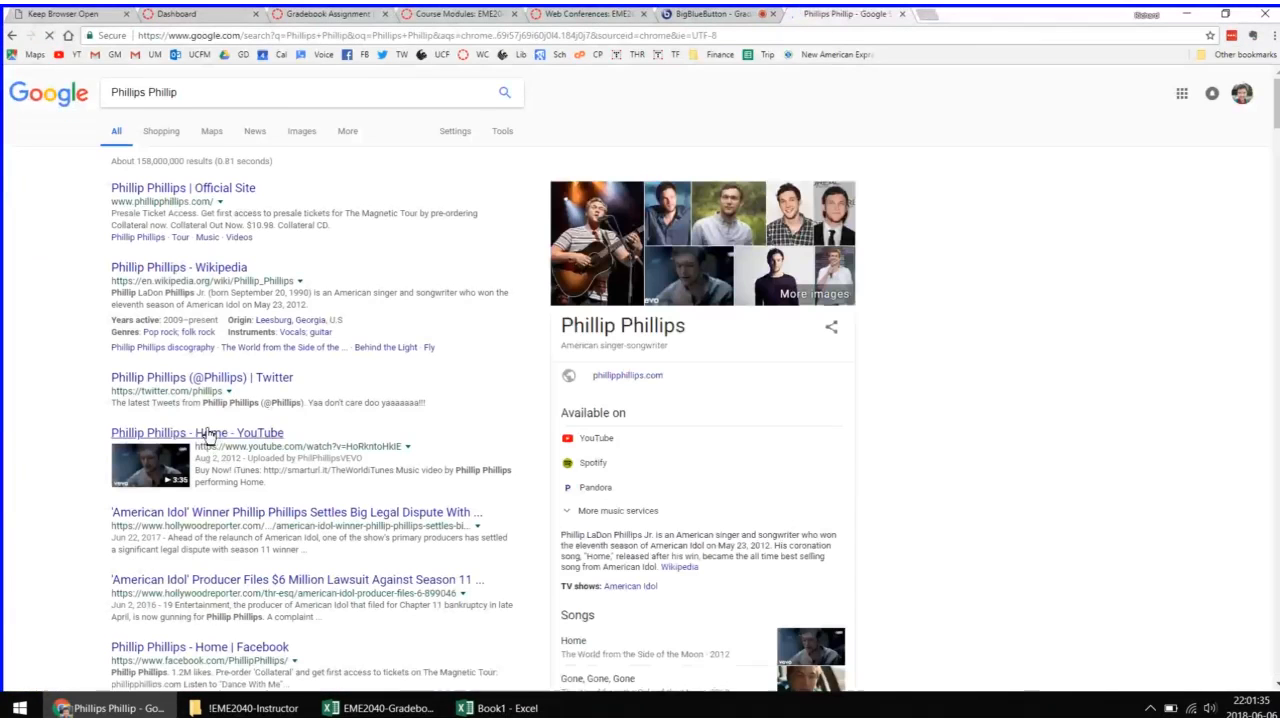
left_click(110, 708)
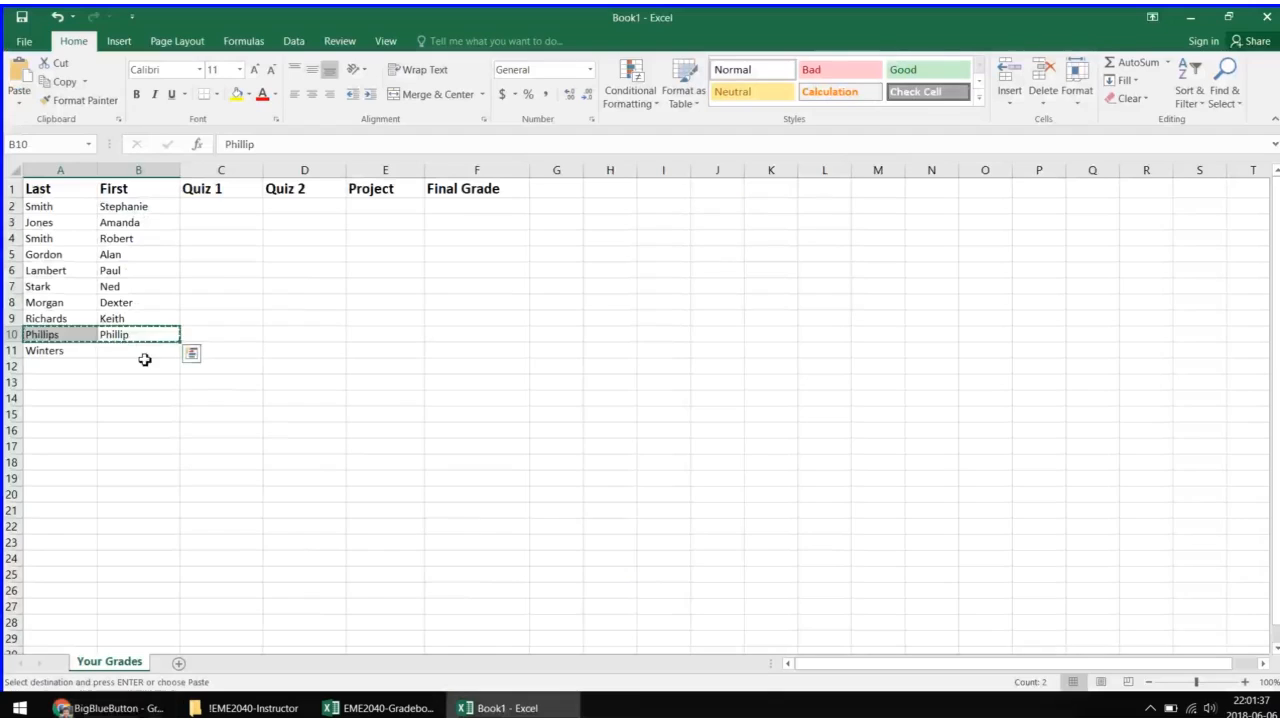
Step: Enter a fictitious first name for the tenth student in cell B11
left_click(145, 359)
type("Gr")
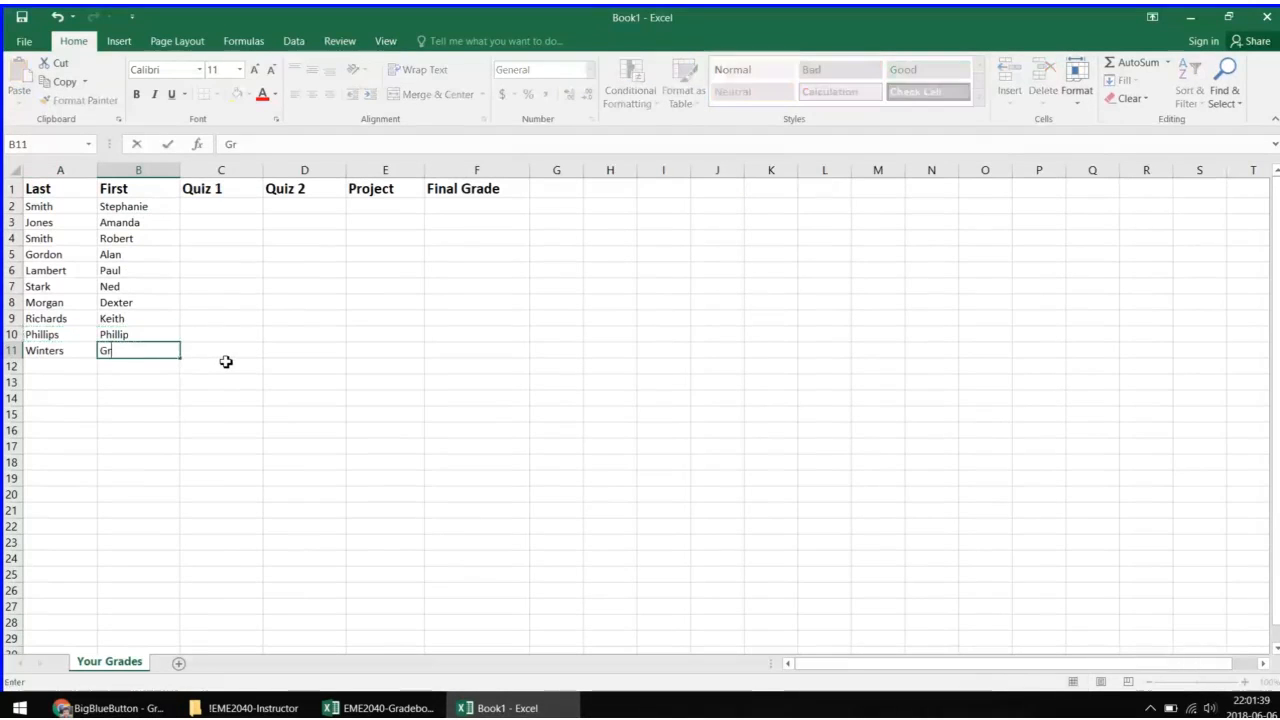
type("eg")
key("Return")
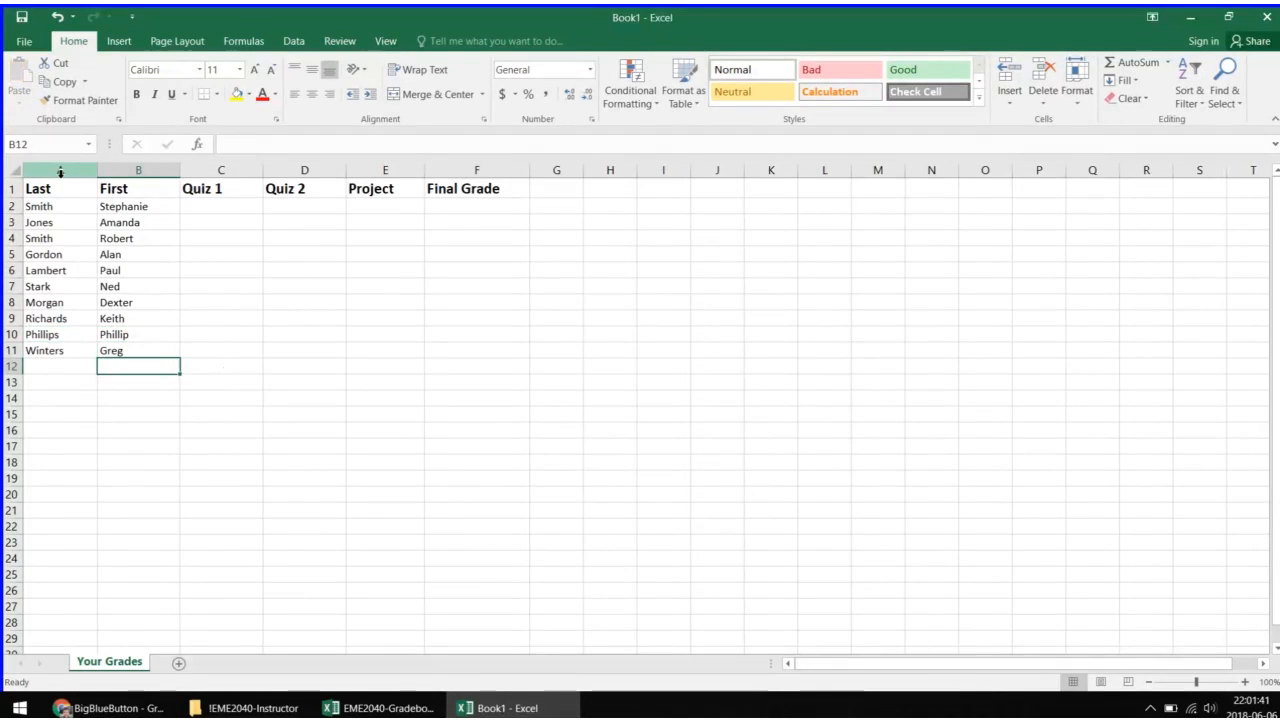
Step: Apply the Number format to the Quiz 1, Quiz 2 and Project columns (C through E)
left_click(209, 208)
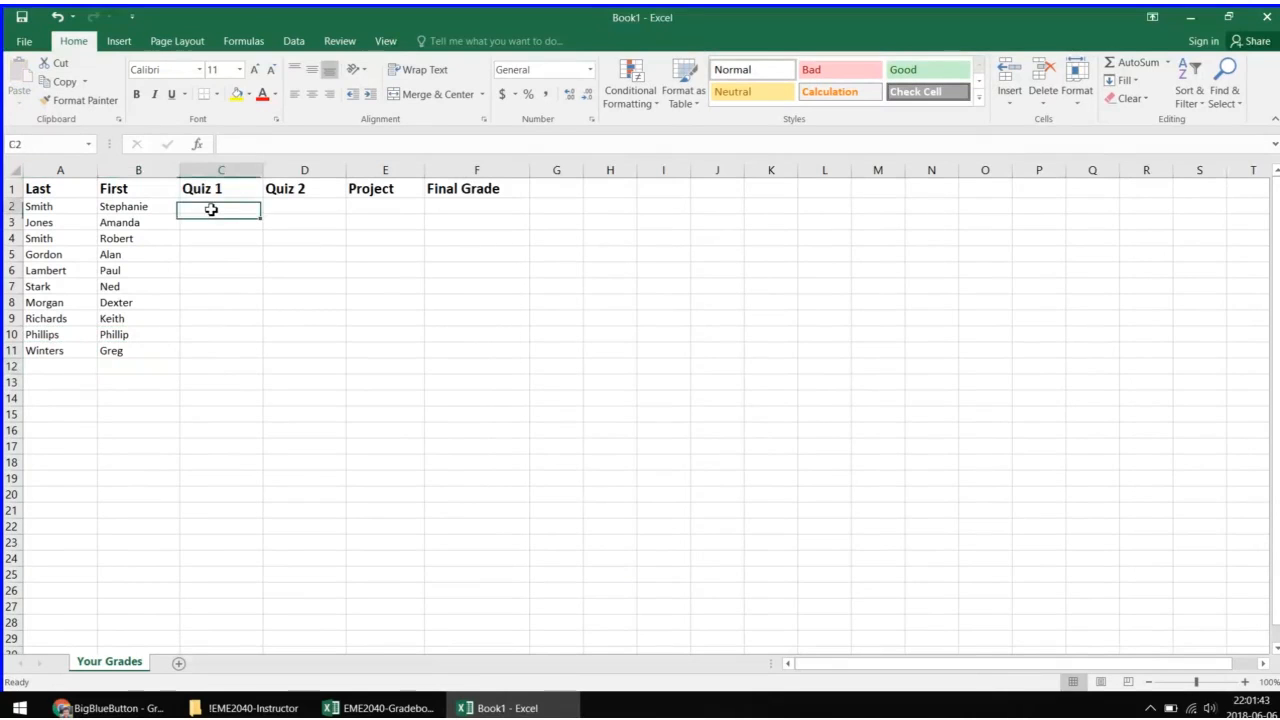
left_click_drag(233, 172, 380, 169)
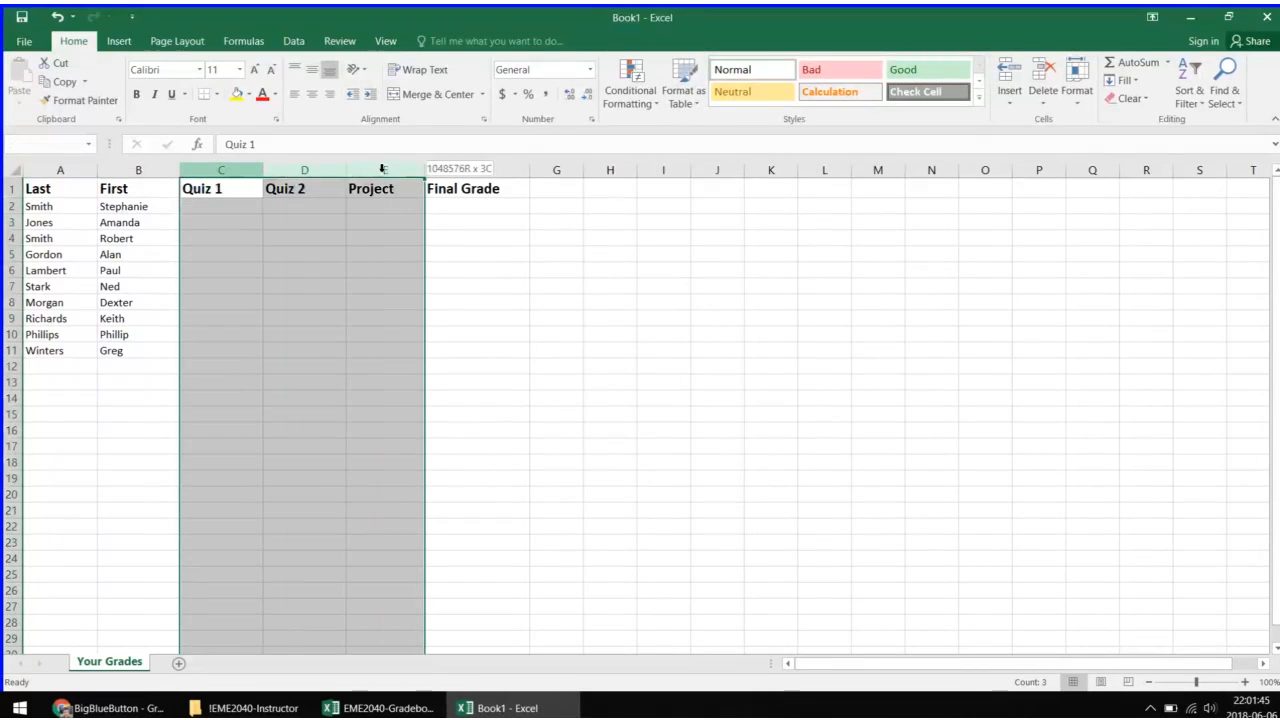
left_click_drag(226, 171, 380, 171)
left_click(589, 69)
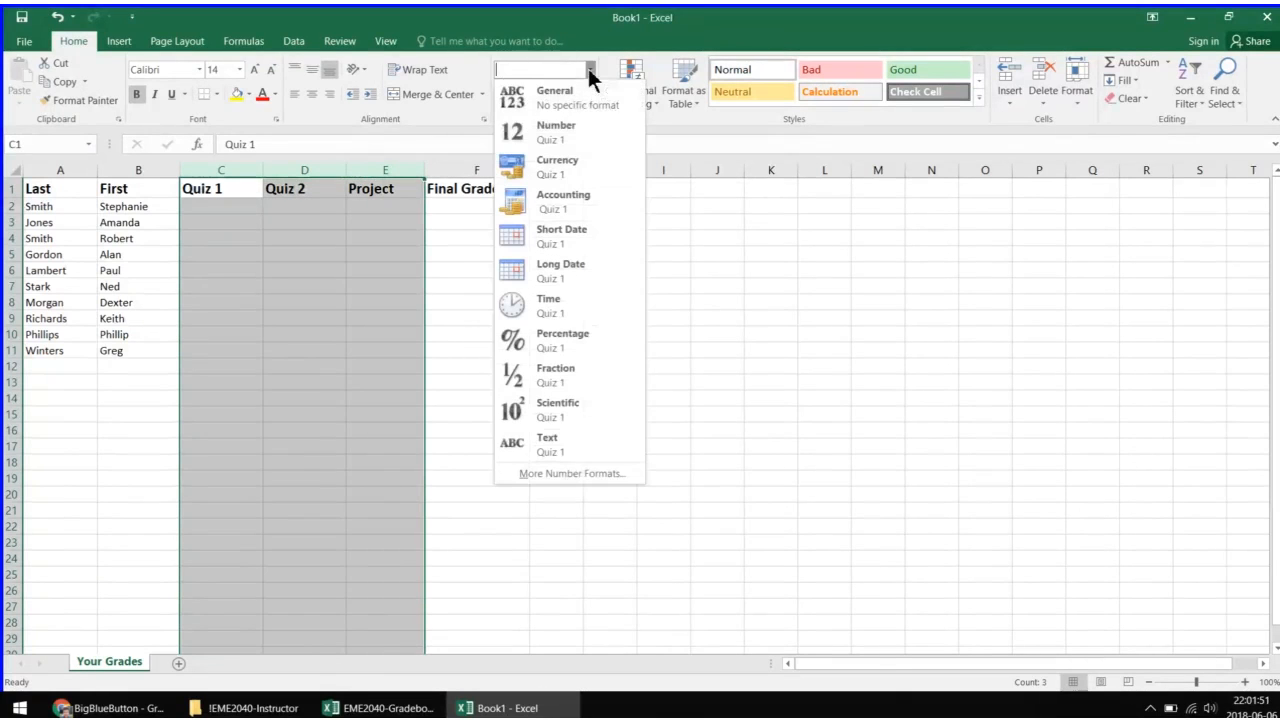
left_click(558, 130)
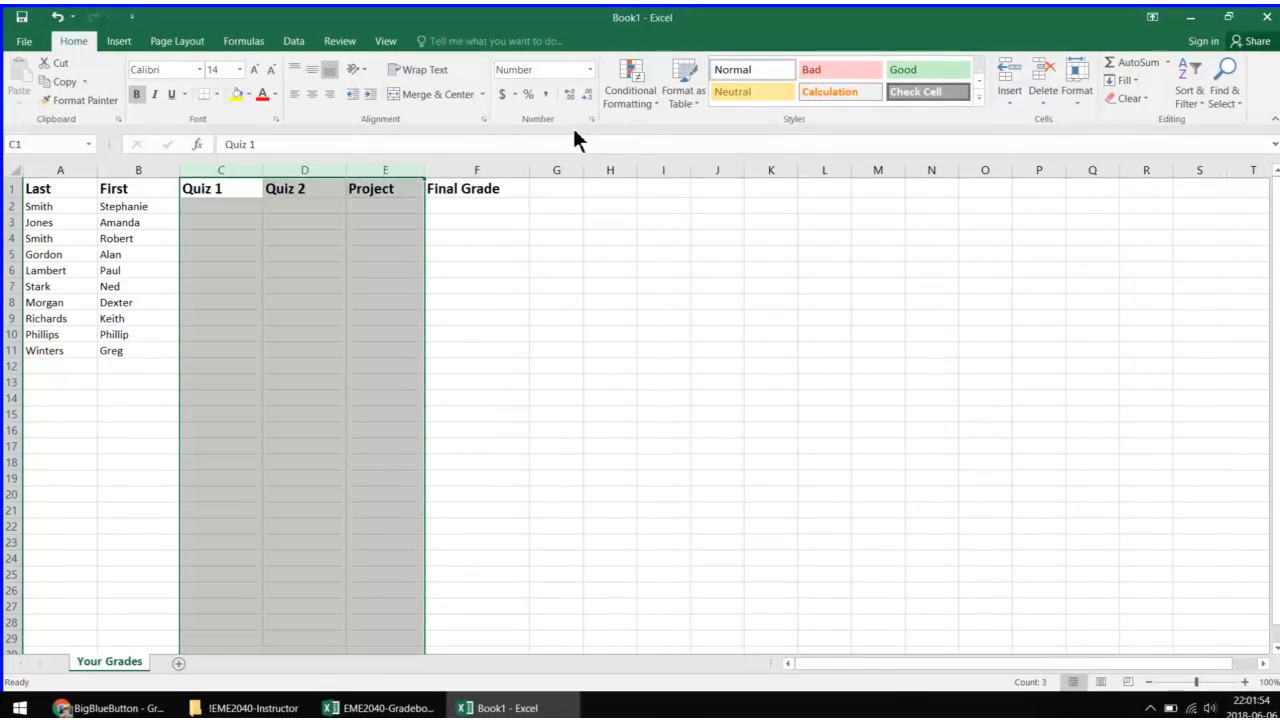
Step: Apply the Percentage format to the Final Grade column F and select cell C2
left_click(473, 171)
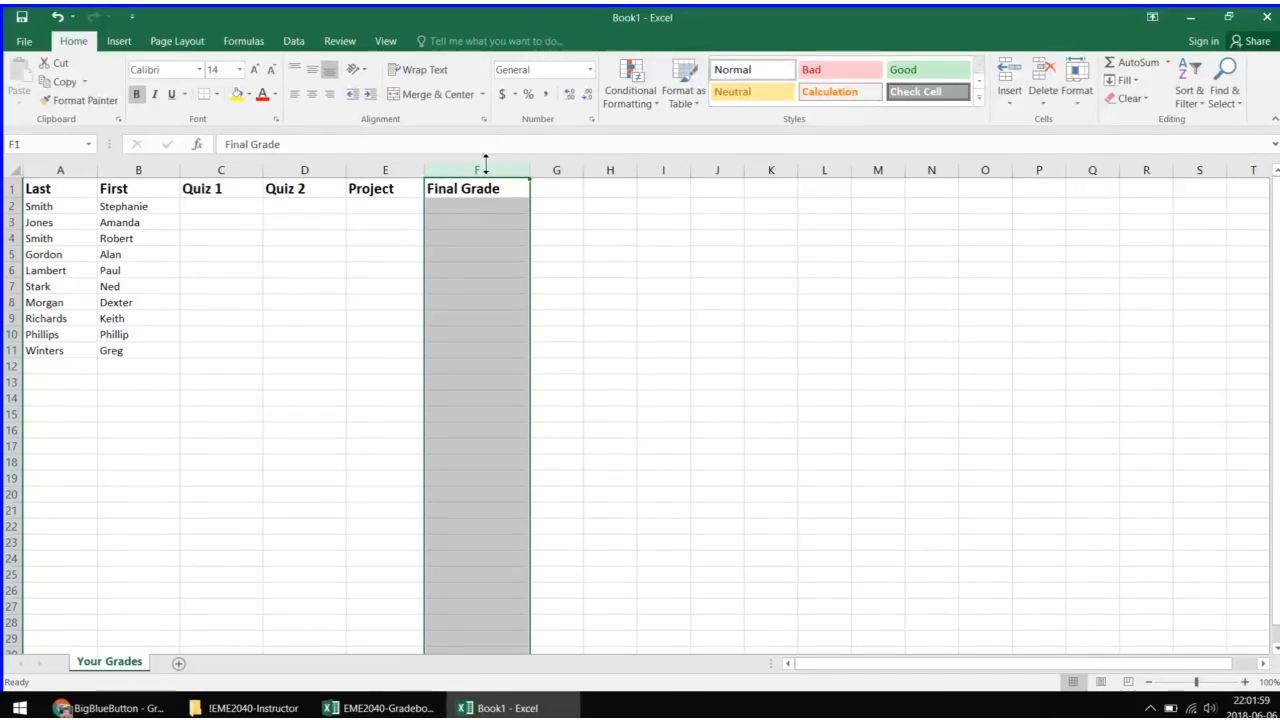
left_click(590, 70)
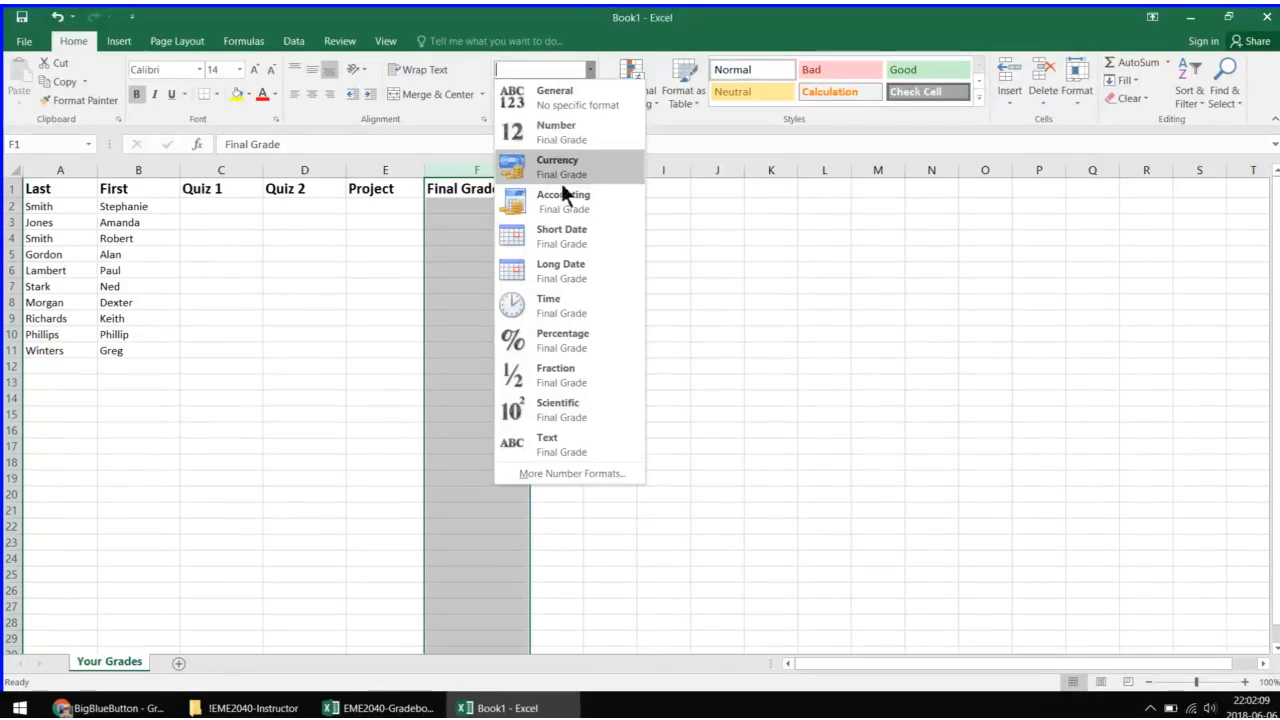
left_click(557, 333)
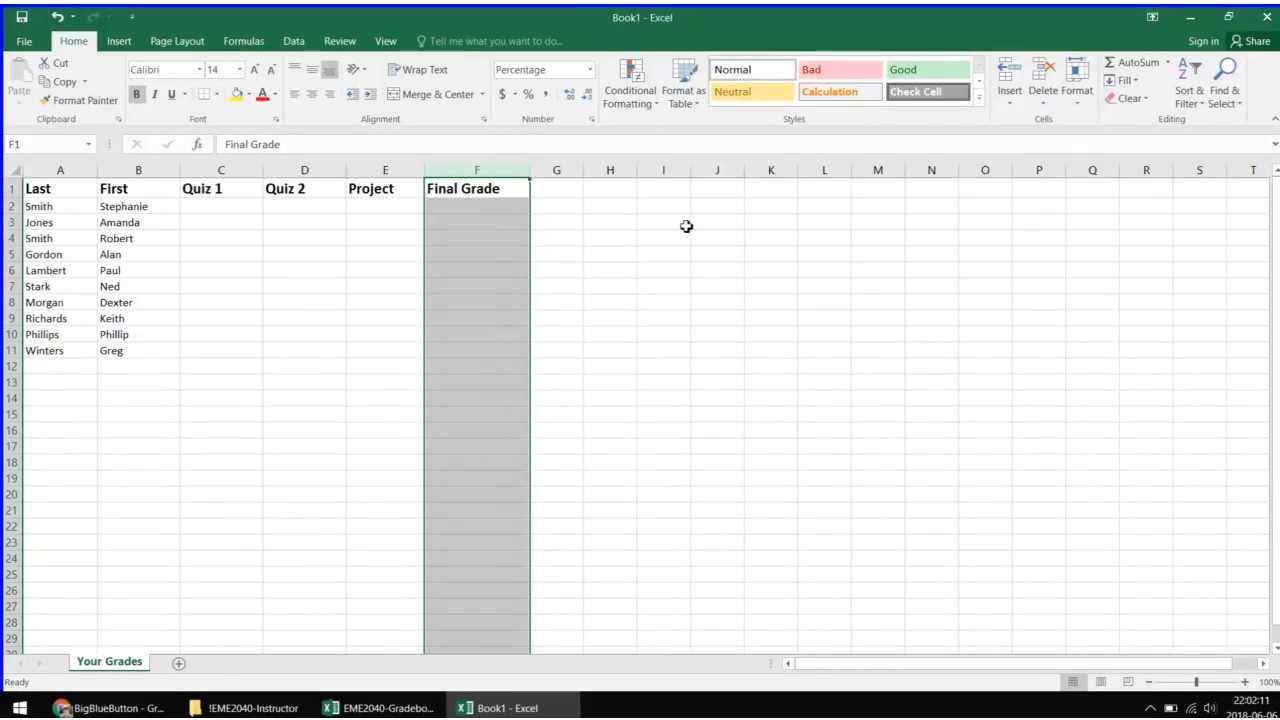
left_click(202, 220)
left_click(228, 206)
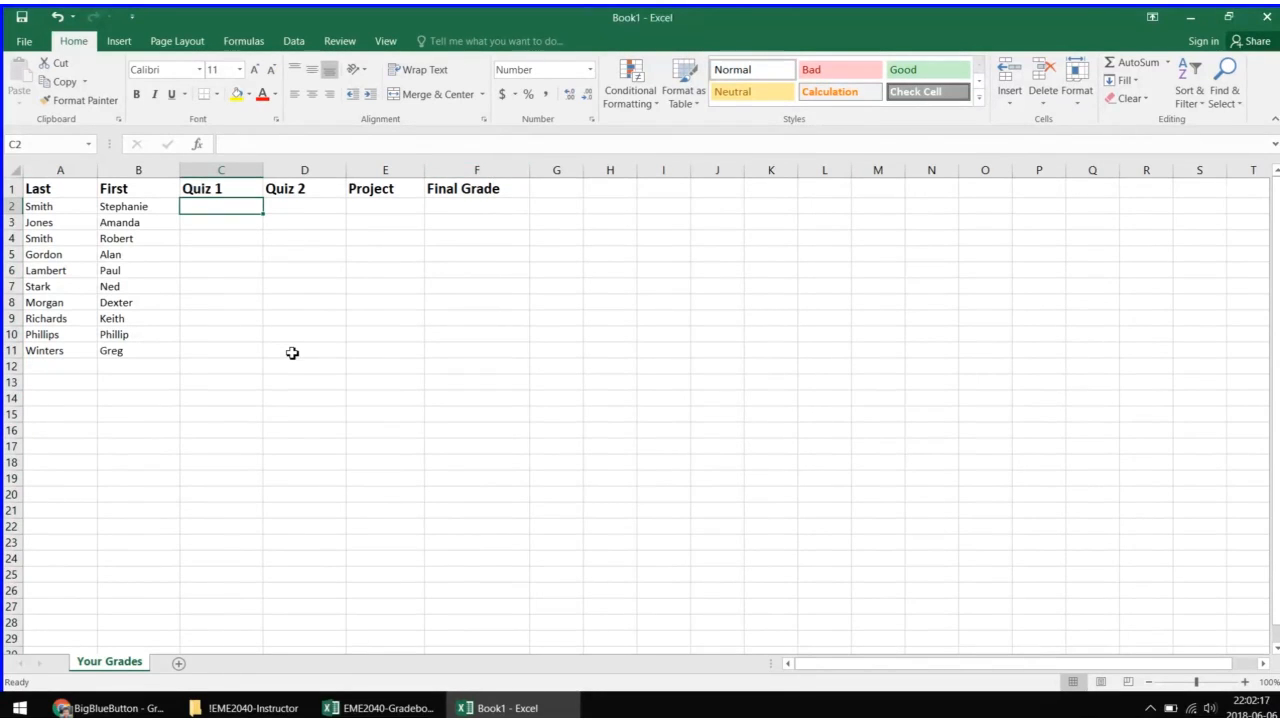
Step: Save the workbook as EME2040-Gradebook-Demo-20180606.xlsx in the !EME2040-Instructor folder
key("ctrl+s")
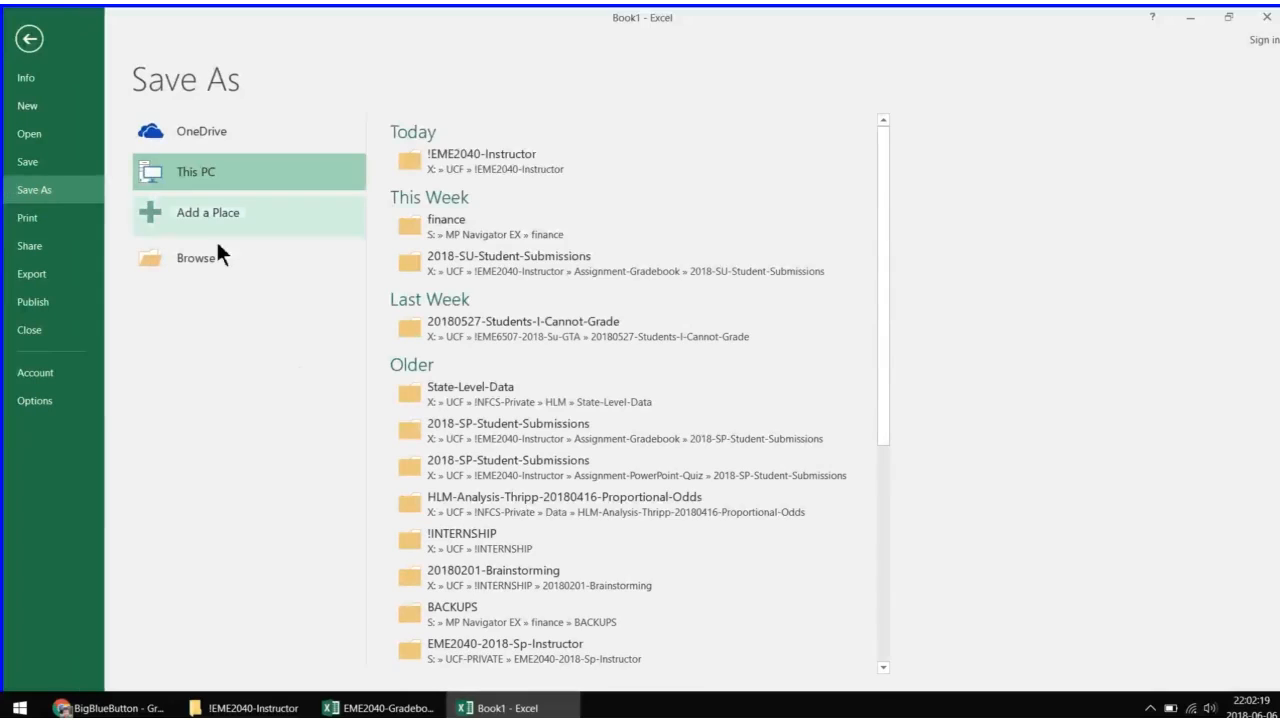
left_click(440, 166)
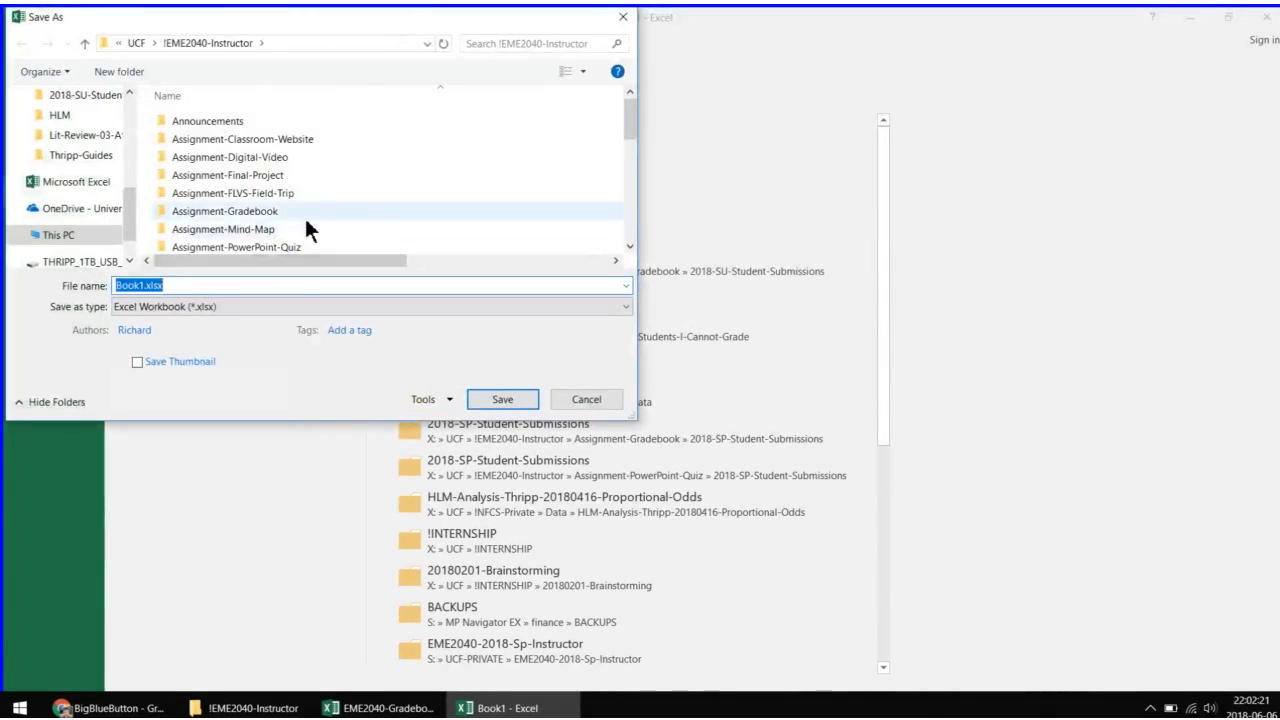
left_click_drag(627, 127, 622, 220)
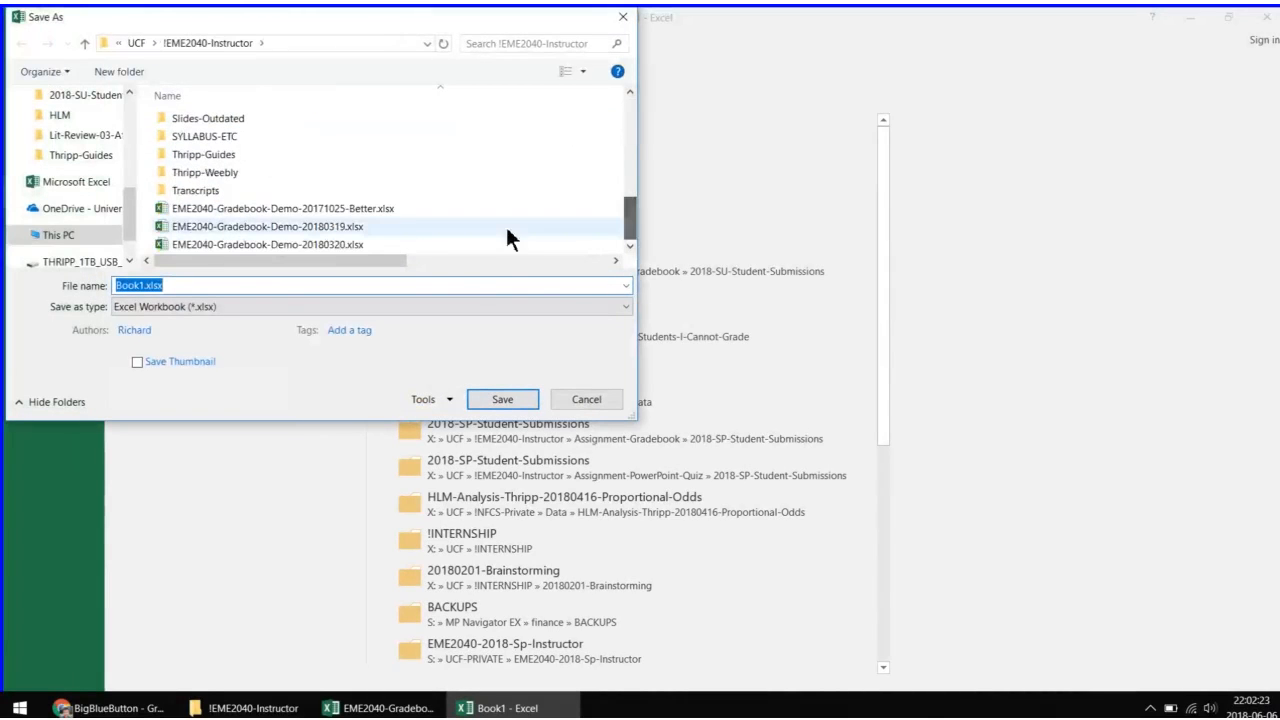
left_click(385, 244)
left_click(286, 285)
key("BackSpace")
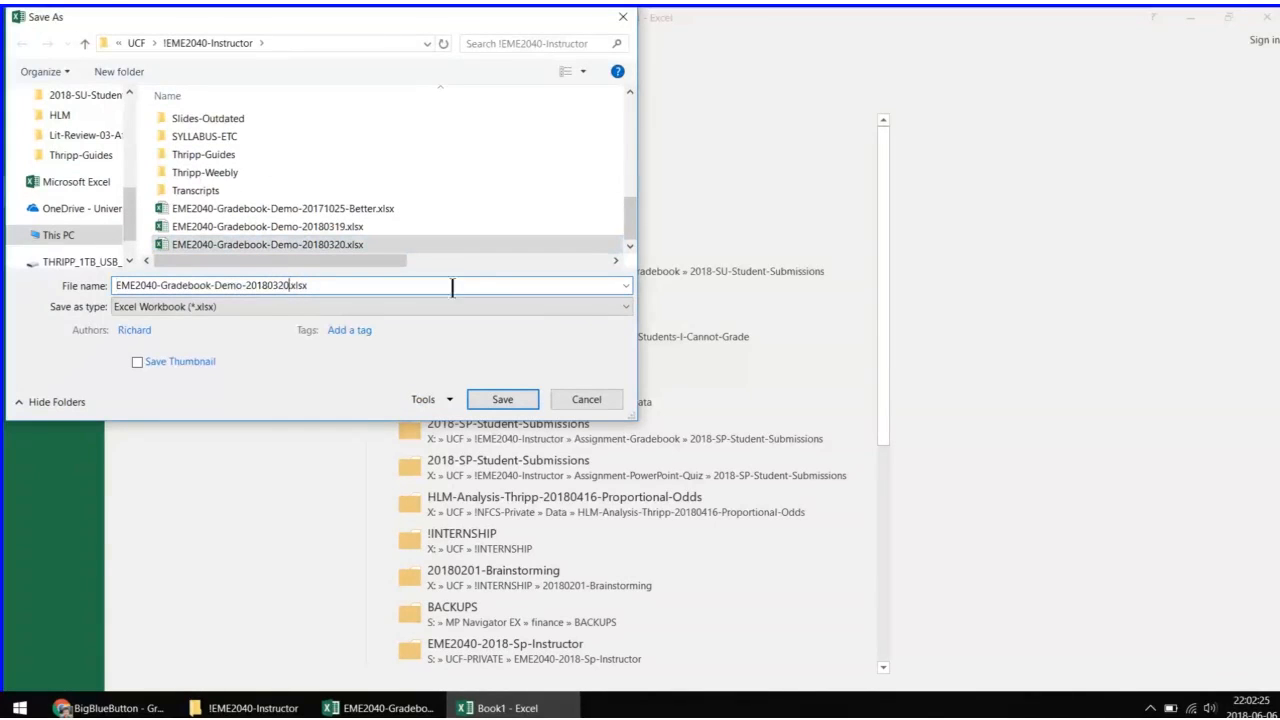
key("BackSpace")
key("BackSpace")
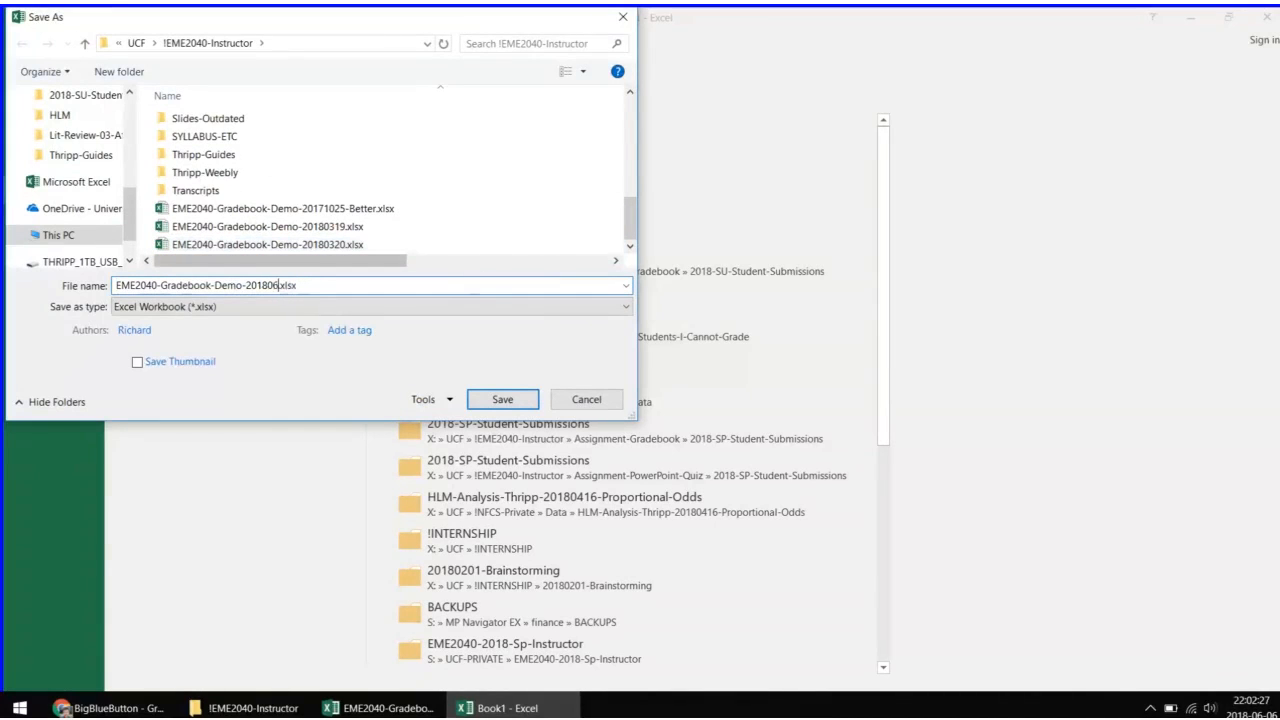
type("606")
key("Return")
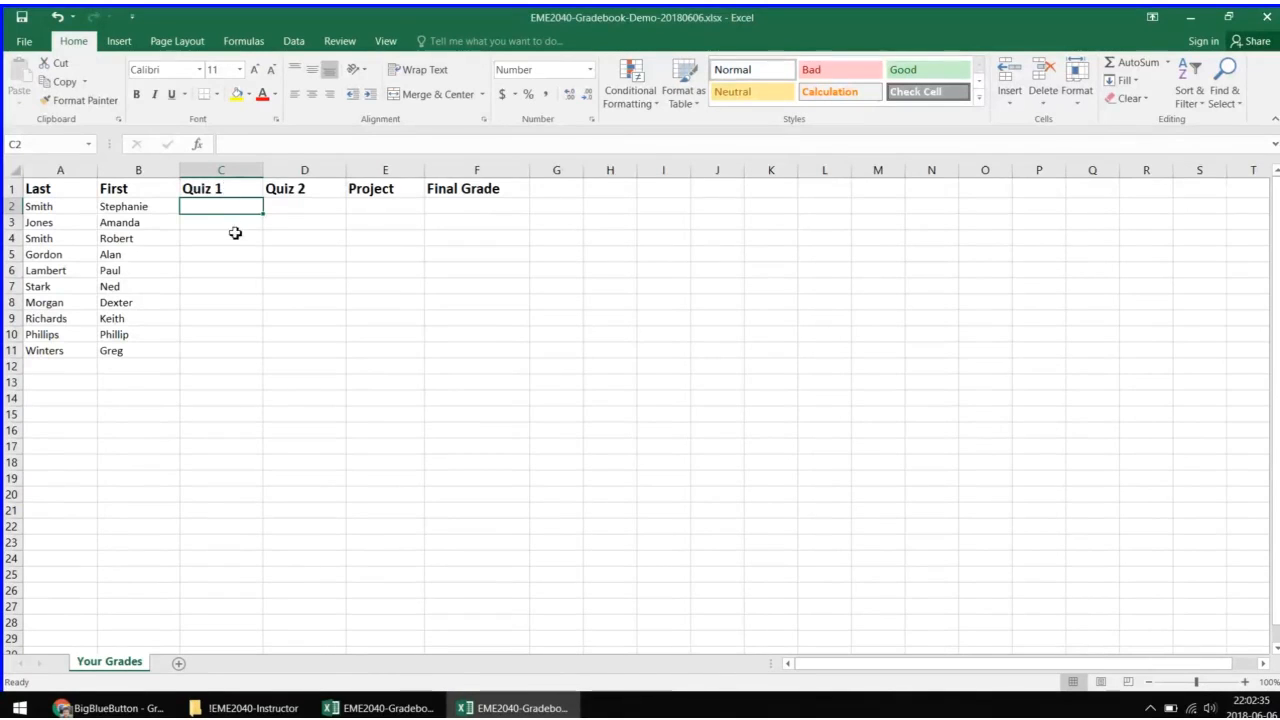
Step: Add the maximum points to the quiz headings so C1 reads Quiz 1 (25) and D1 reads Quiz 2 (25)
left_click(237, 232)
left_click(245, 209)
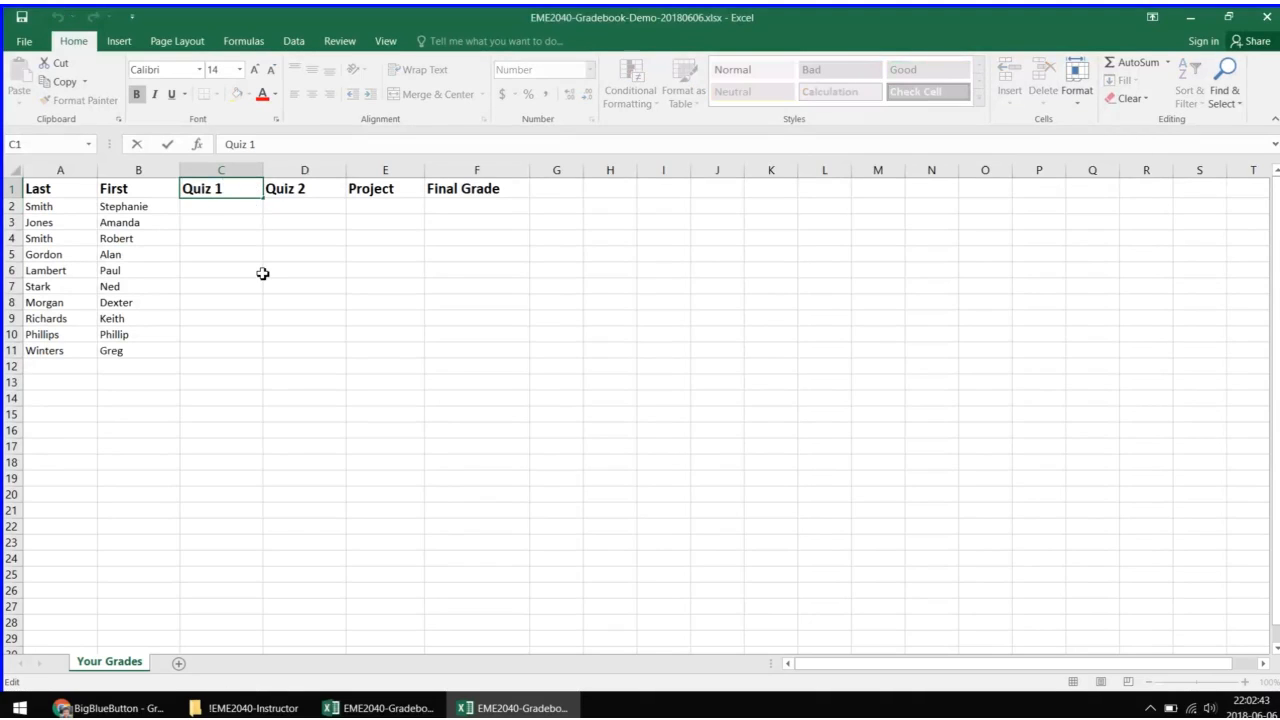
type("(25)")
key("Return")
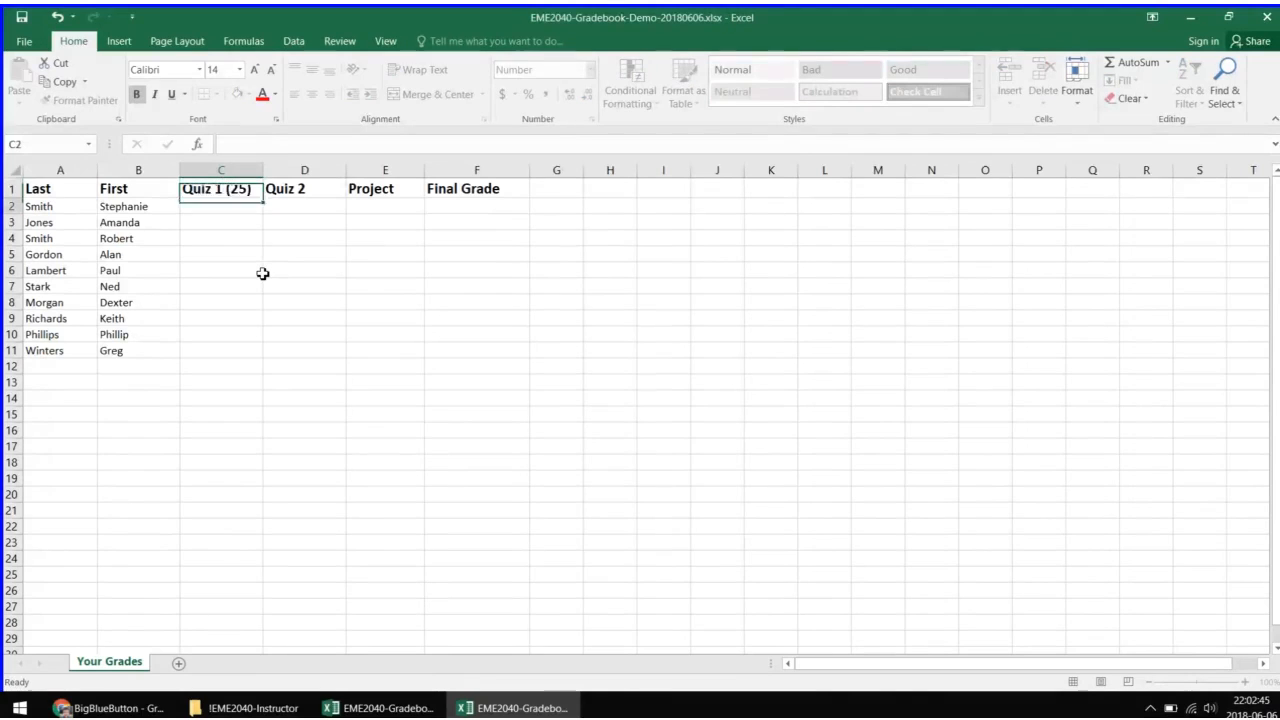
double_click(339, 188)
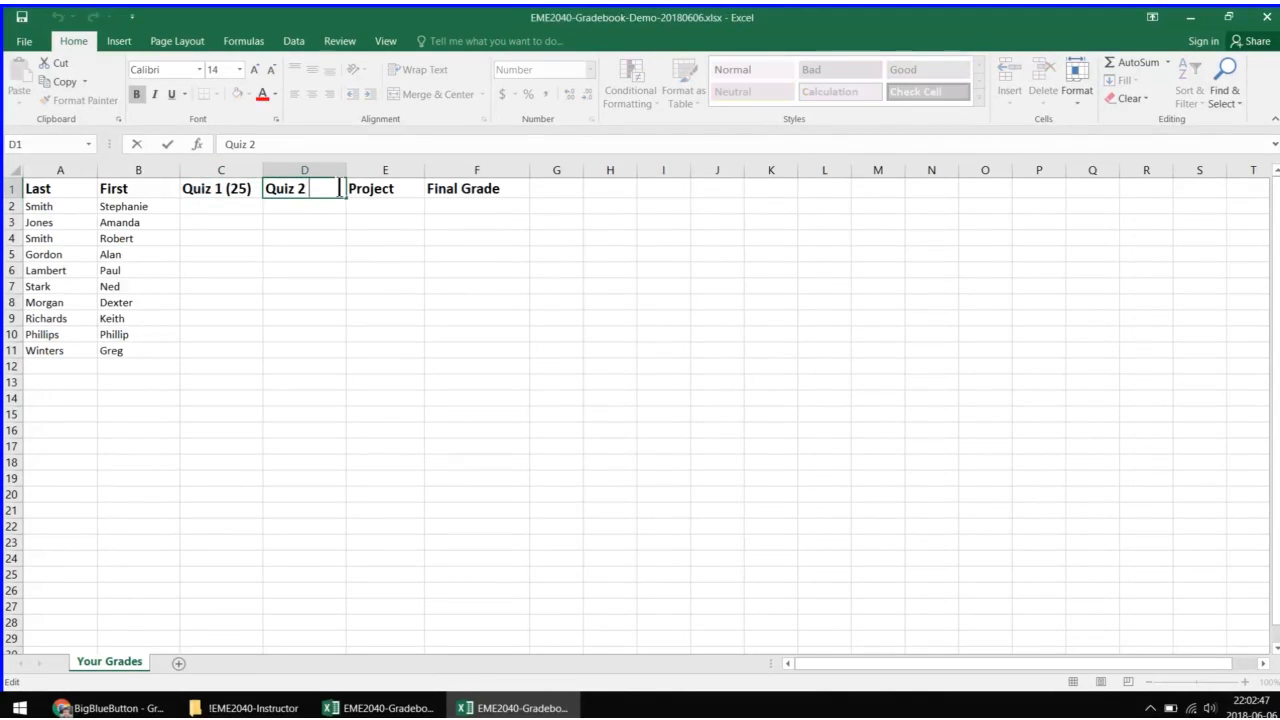
type("(25)")
key("Return")
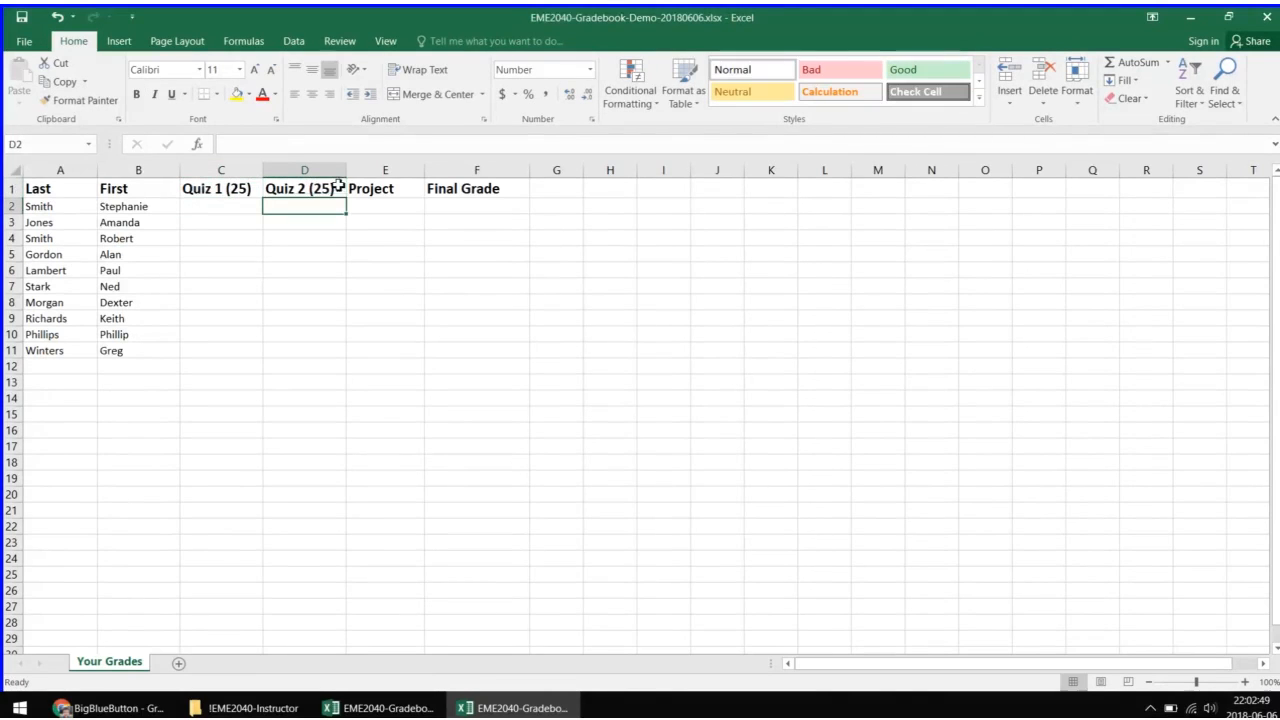
Step: Add the maximum points to heading E1 so it reads Project (50), and widen column E slightly to fit it
double_click(412, 191)
type("(50)")
key("Return")
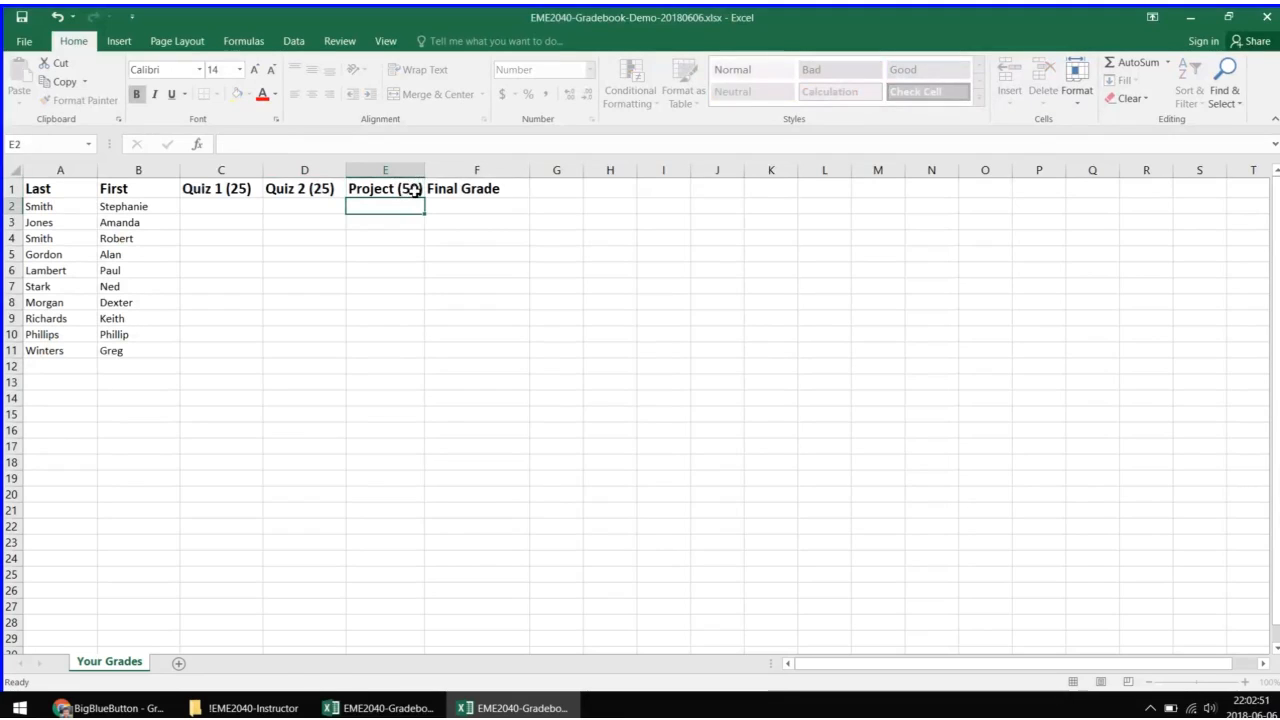
left_click_drag(425, 170, 430, 170)
left_click(343, 223)
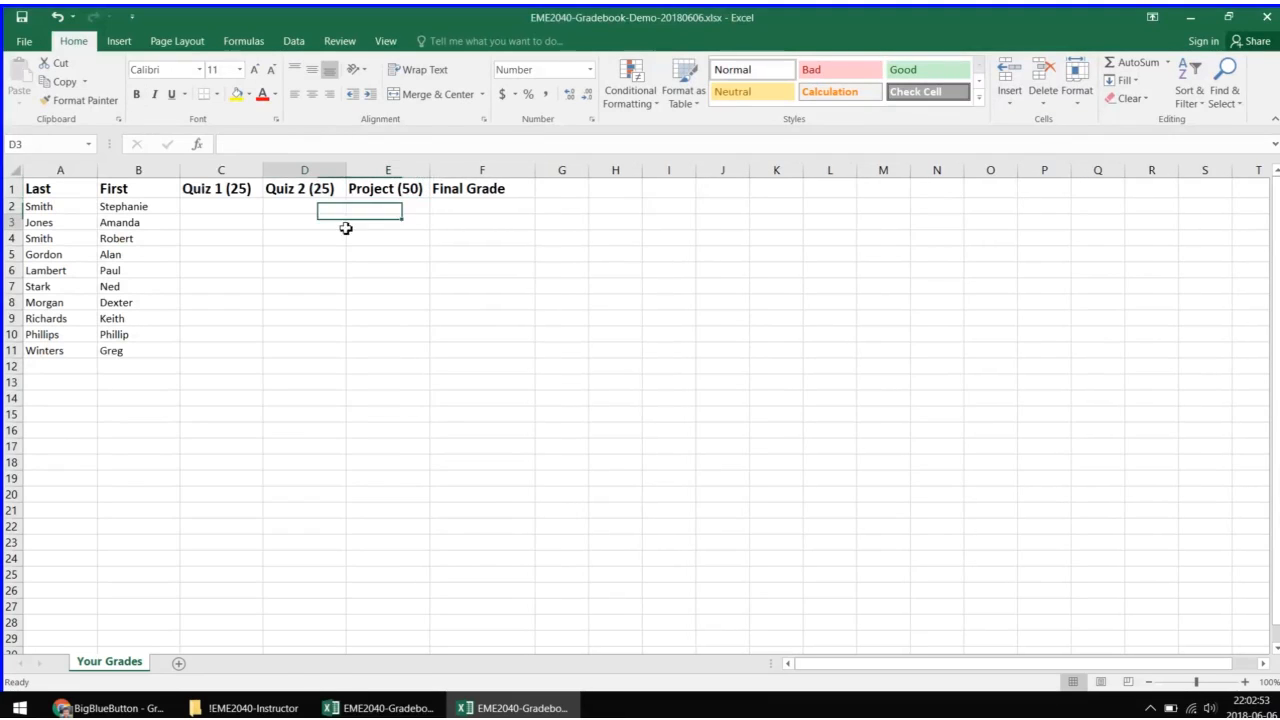
Step: Enter the Quiz 1 scores 20, 24.5 and 24.25 in cells C2 through C4
left_click(240, 206)
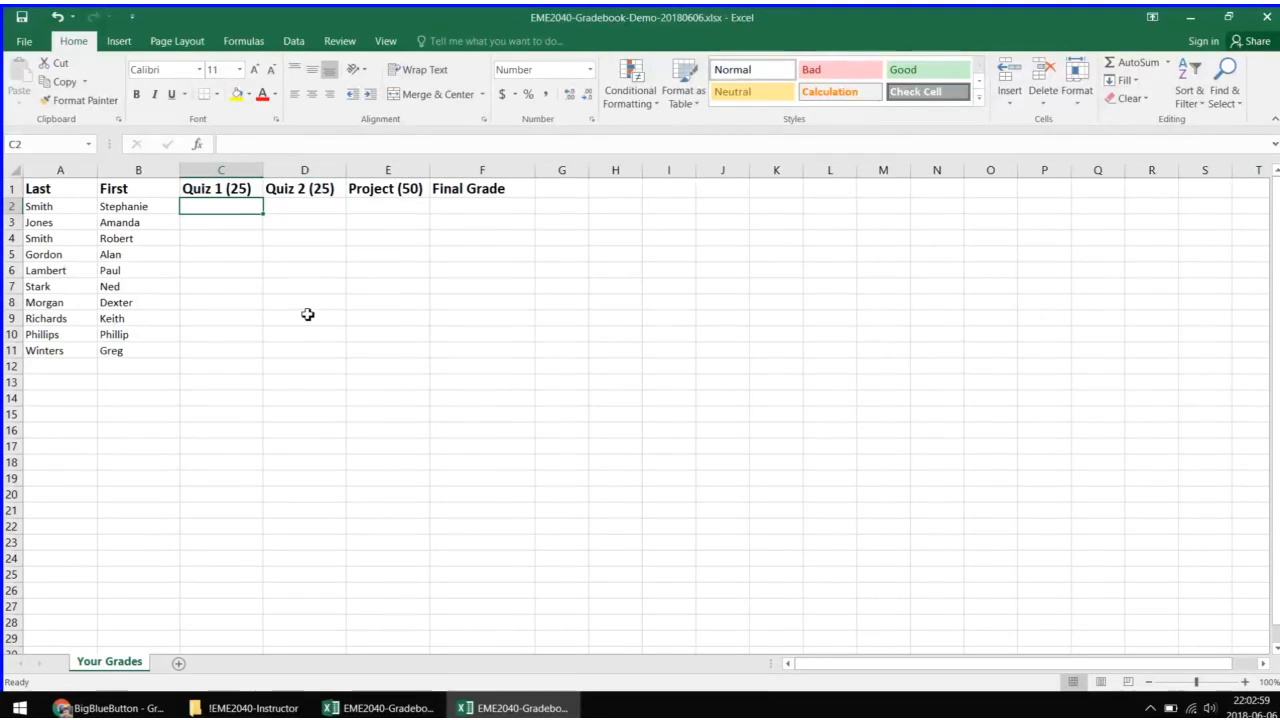
type("20")
key("Return")
type("24.5")
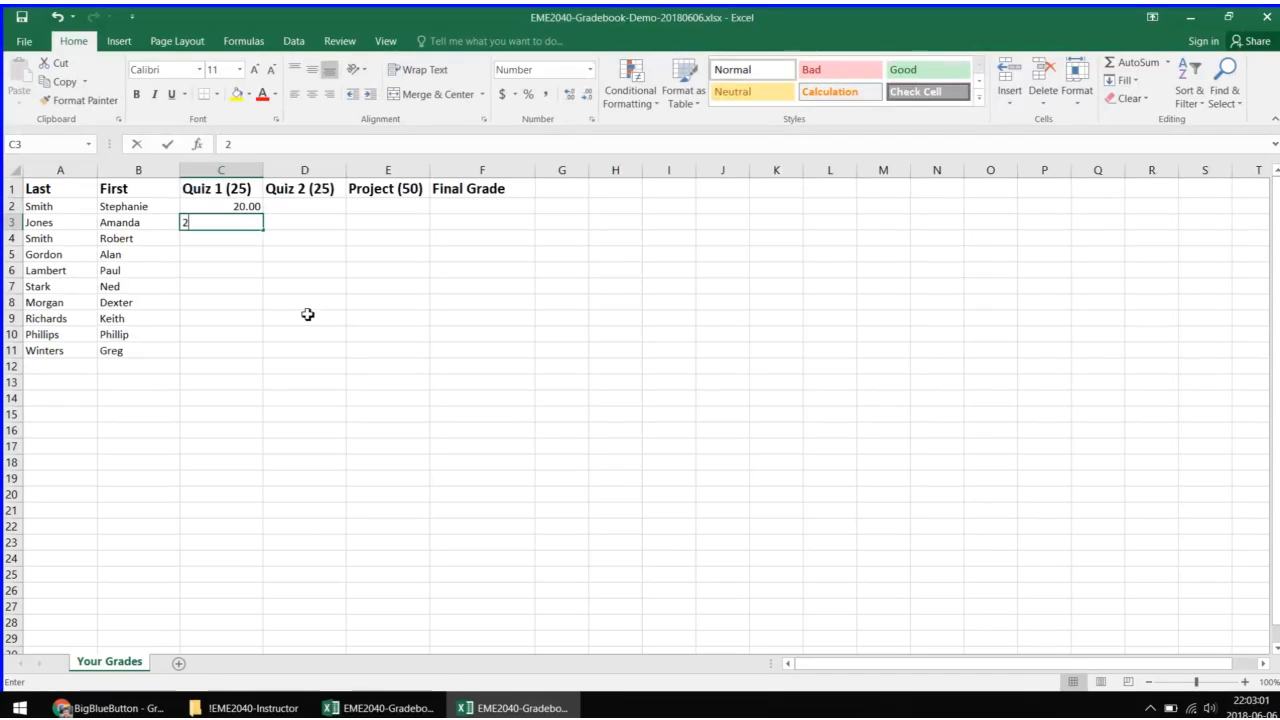
key("Return")
type("2")
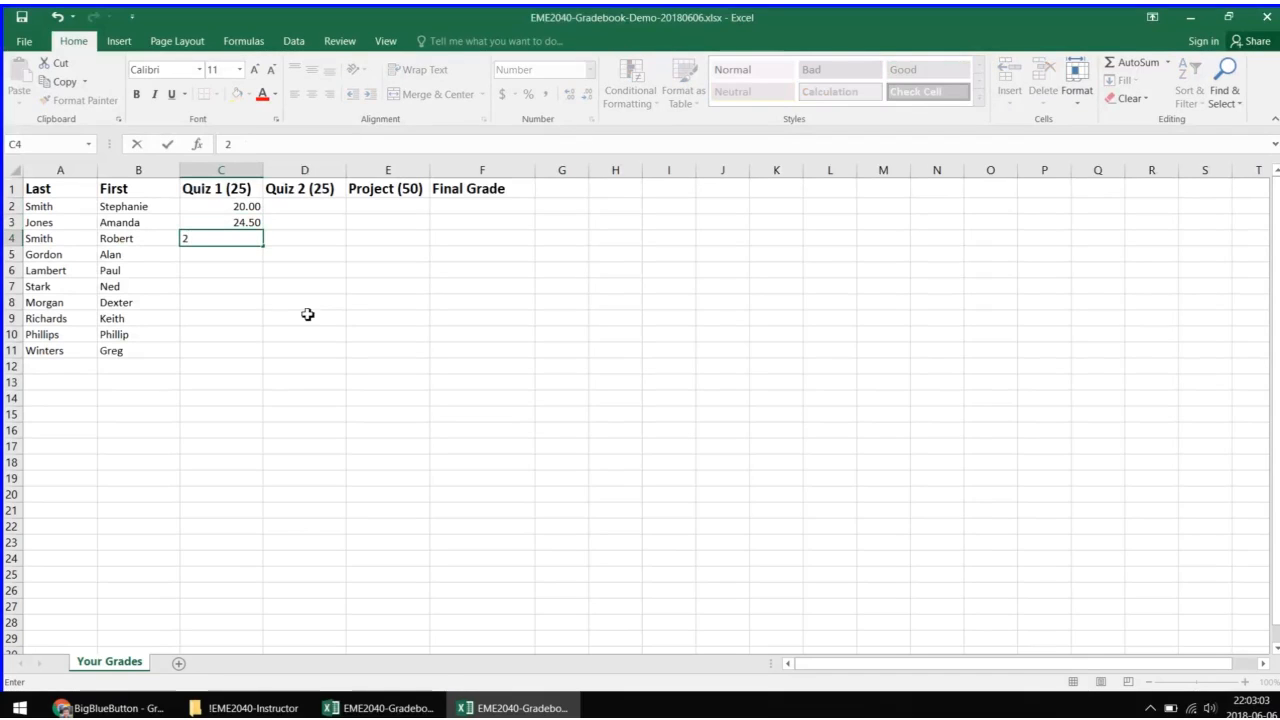
type("4.25")
key("Return")
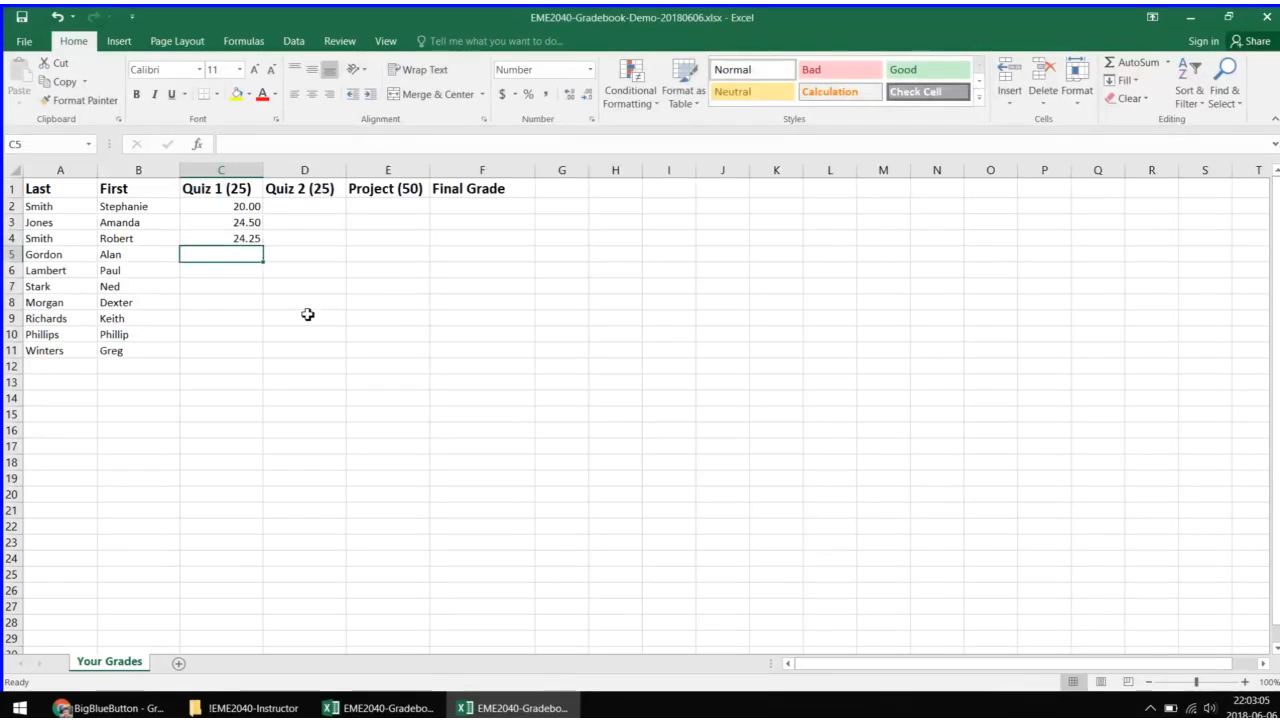
Step: Enter the Quiz 1 scores 18, 15 and 25 in cells C5 through C7
type("18")
key("Return")
type("15")
key("Return")
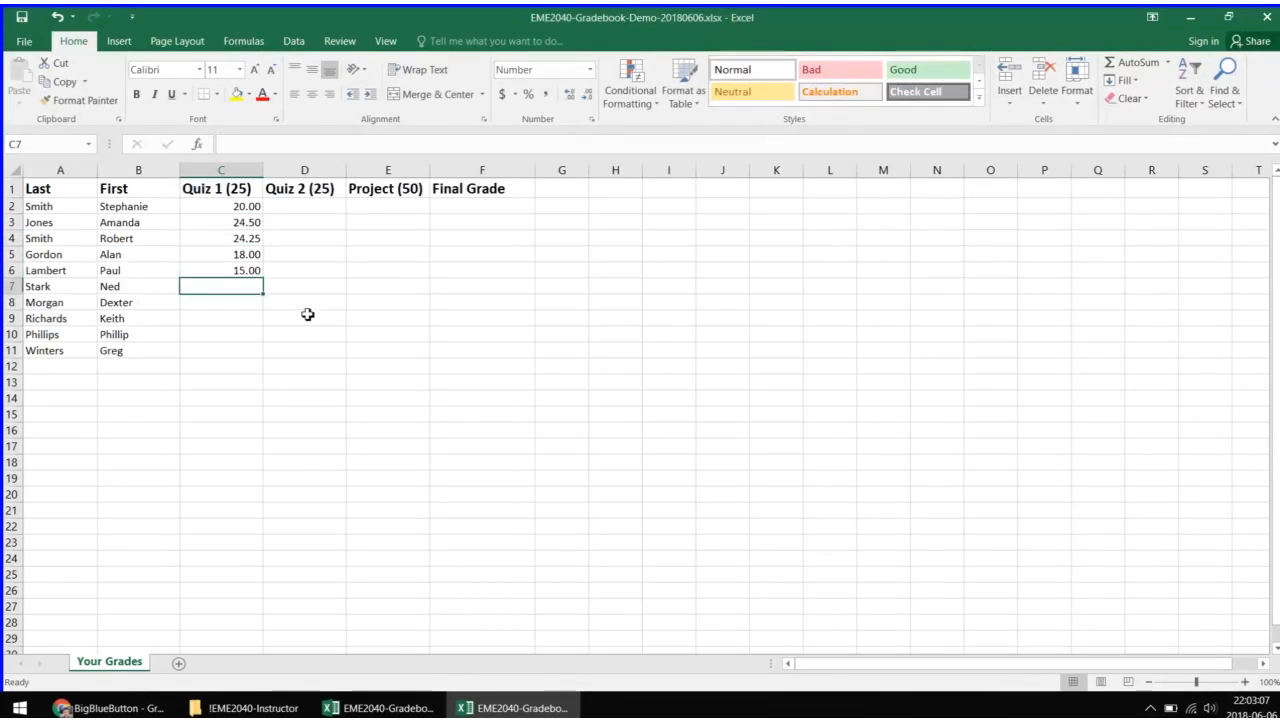
type("24")
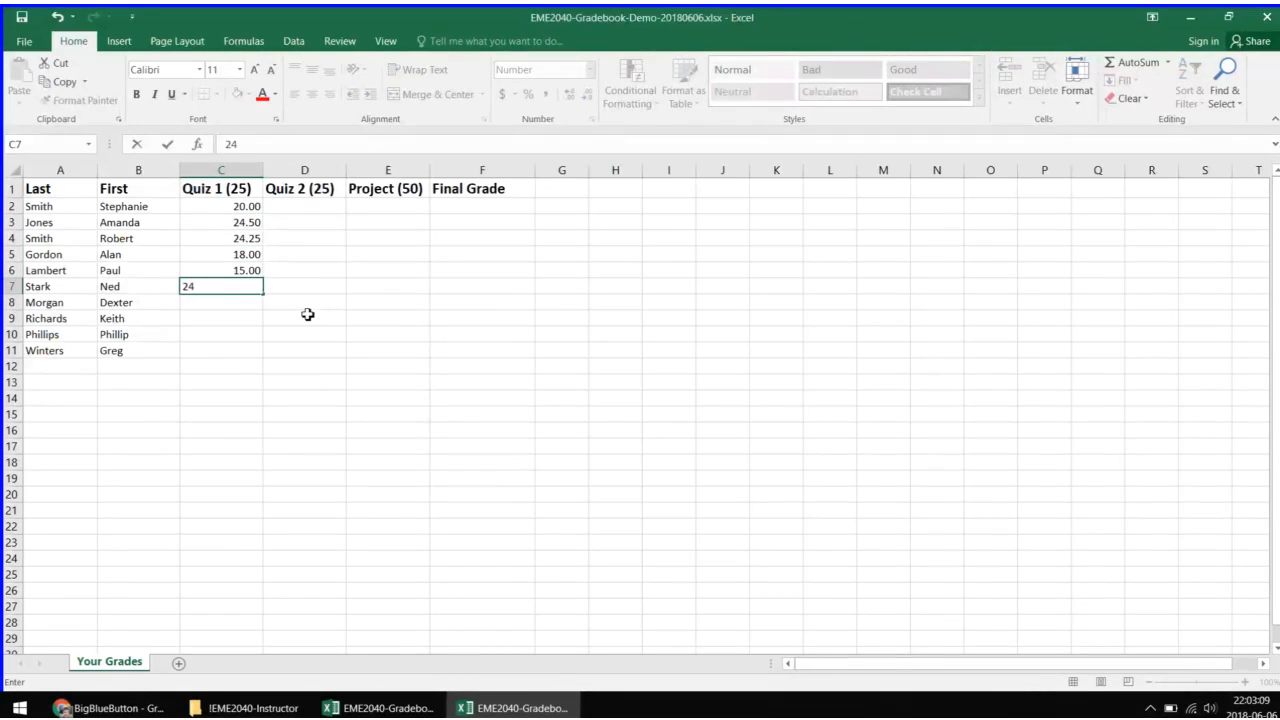
key("BackSpace")
type("5")
key("Return")
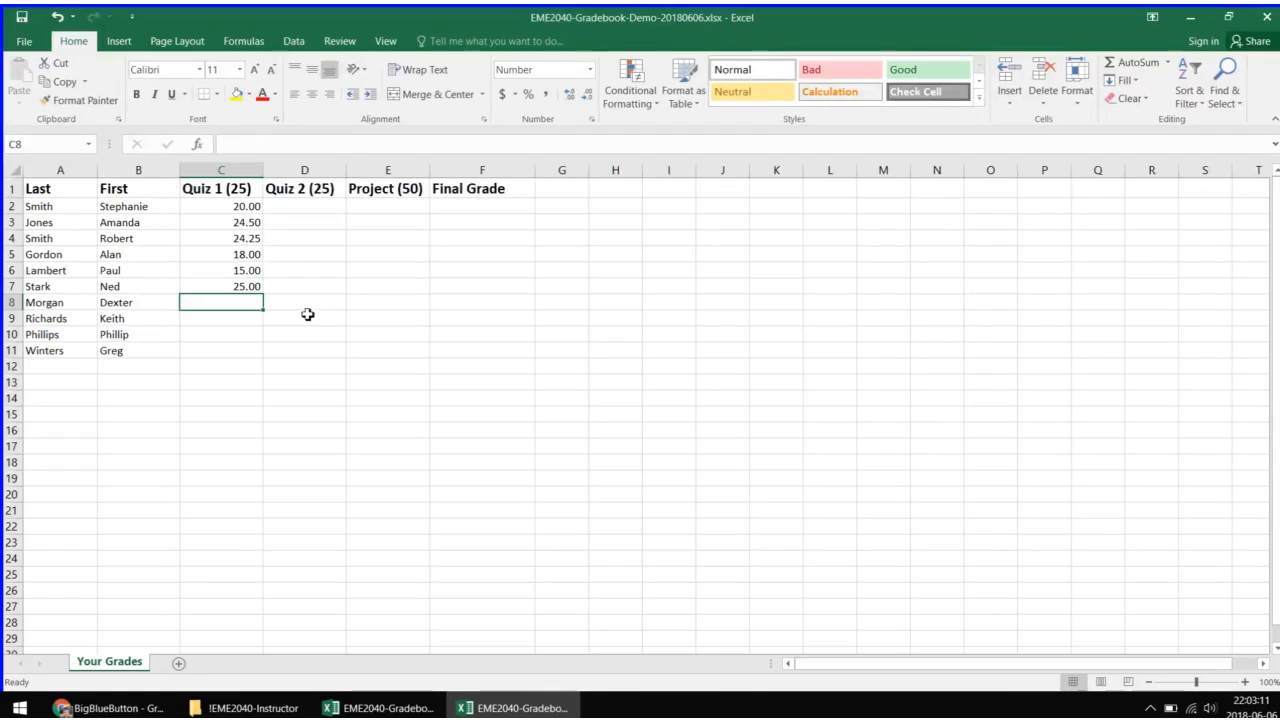
Step: Enter the Quiz 1 scores 26, 15, 12 and 13 in cells C8 through C11
type("20")
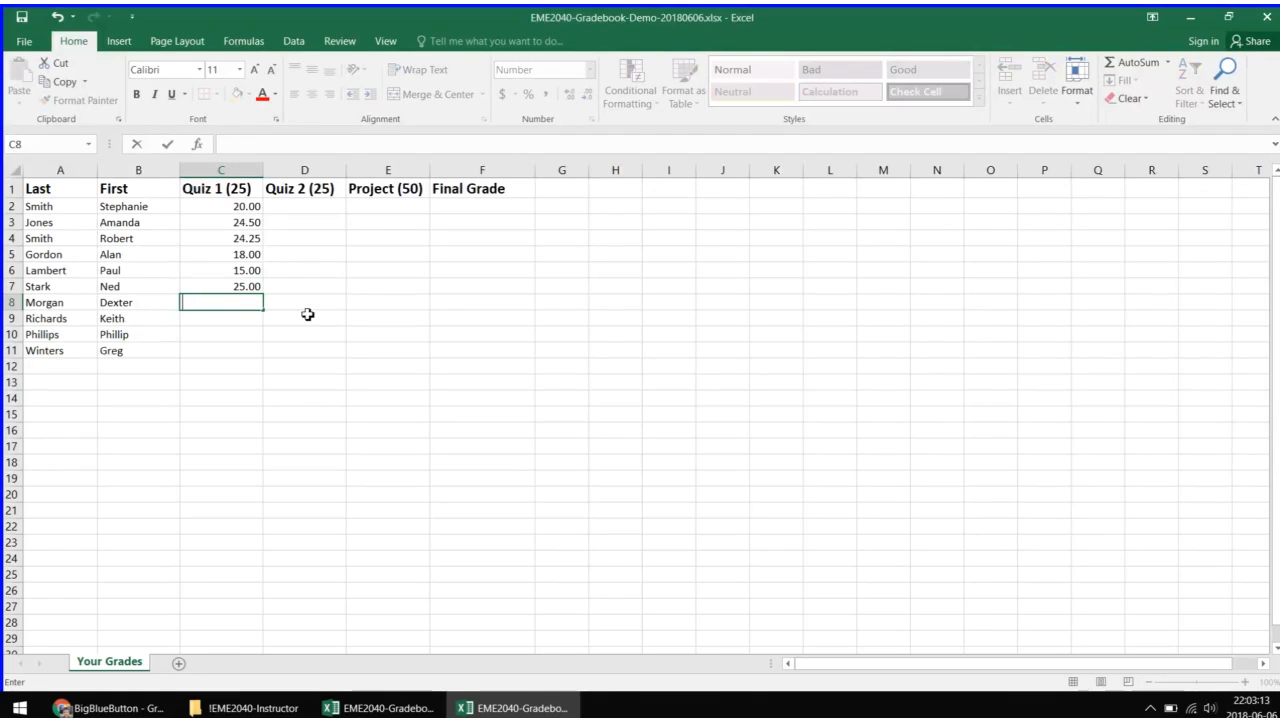
type("26")
key("Return")
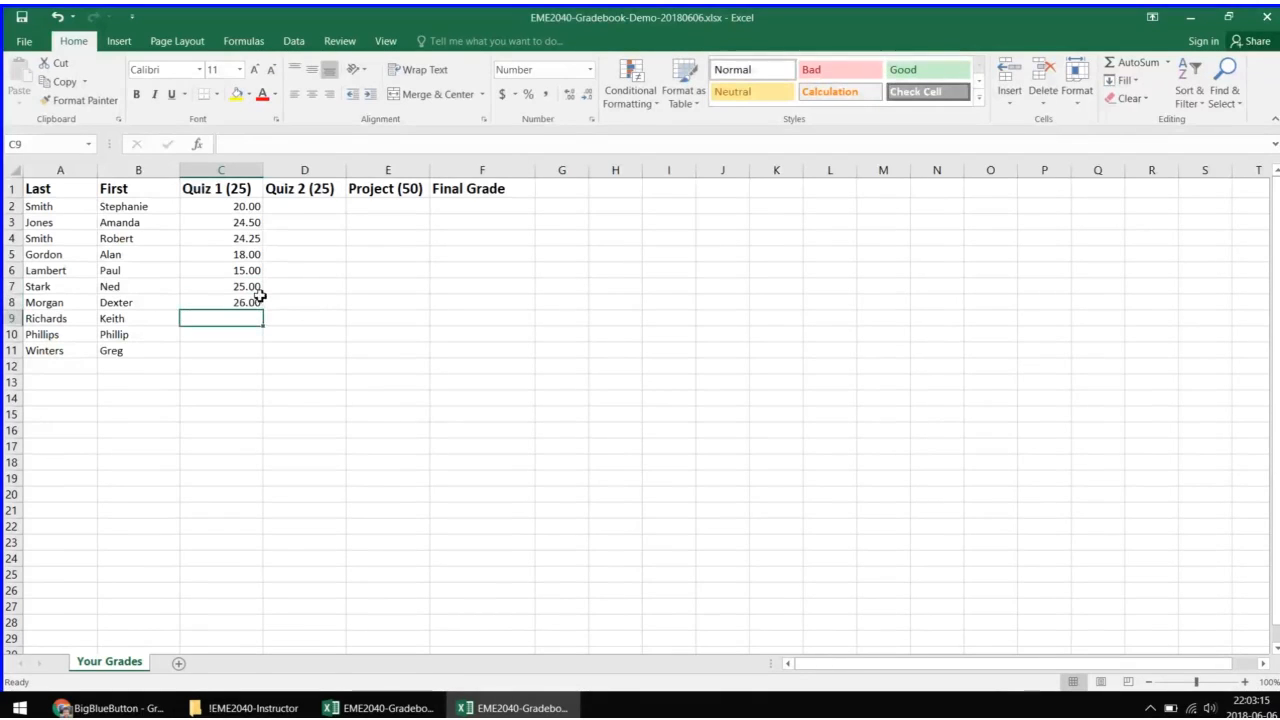
left_click(255, 299)
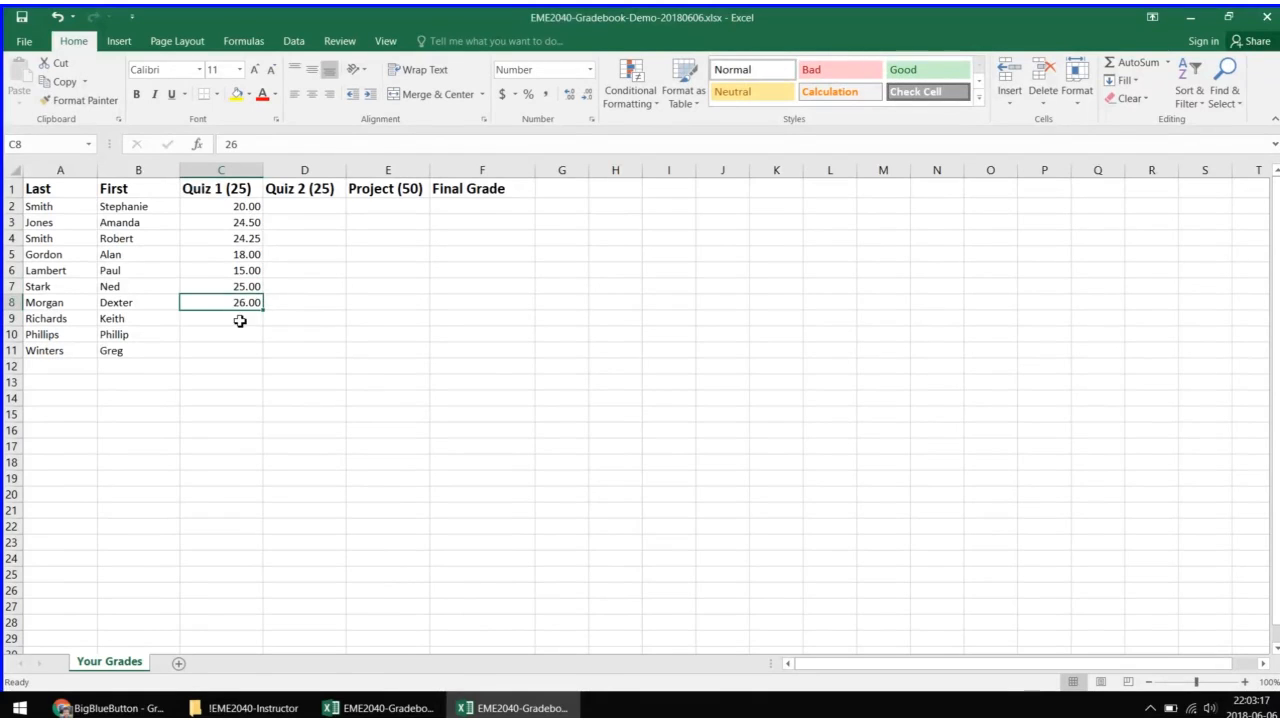
left_click(240, 320)
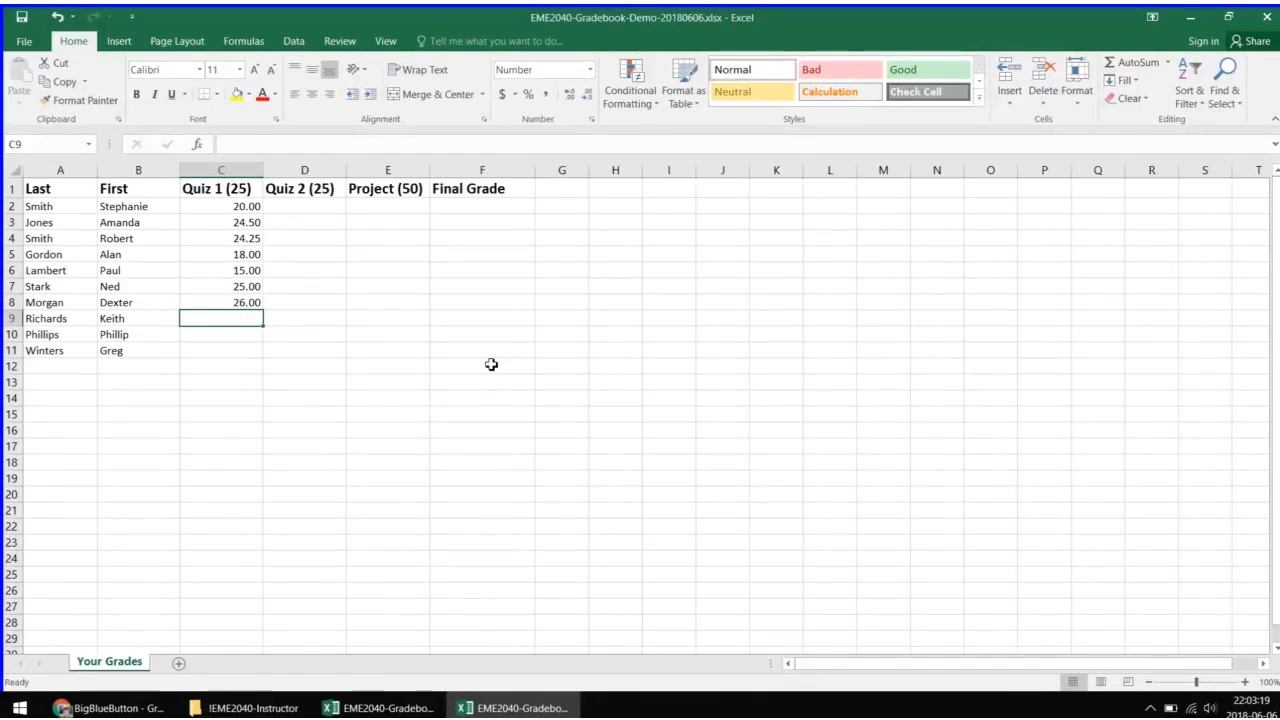
type("15")
key("Return")
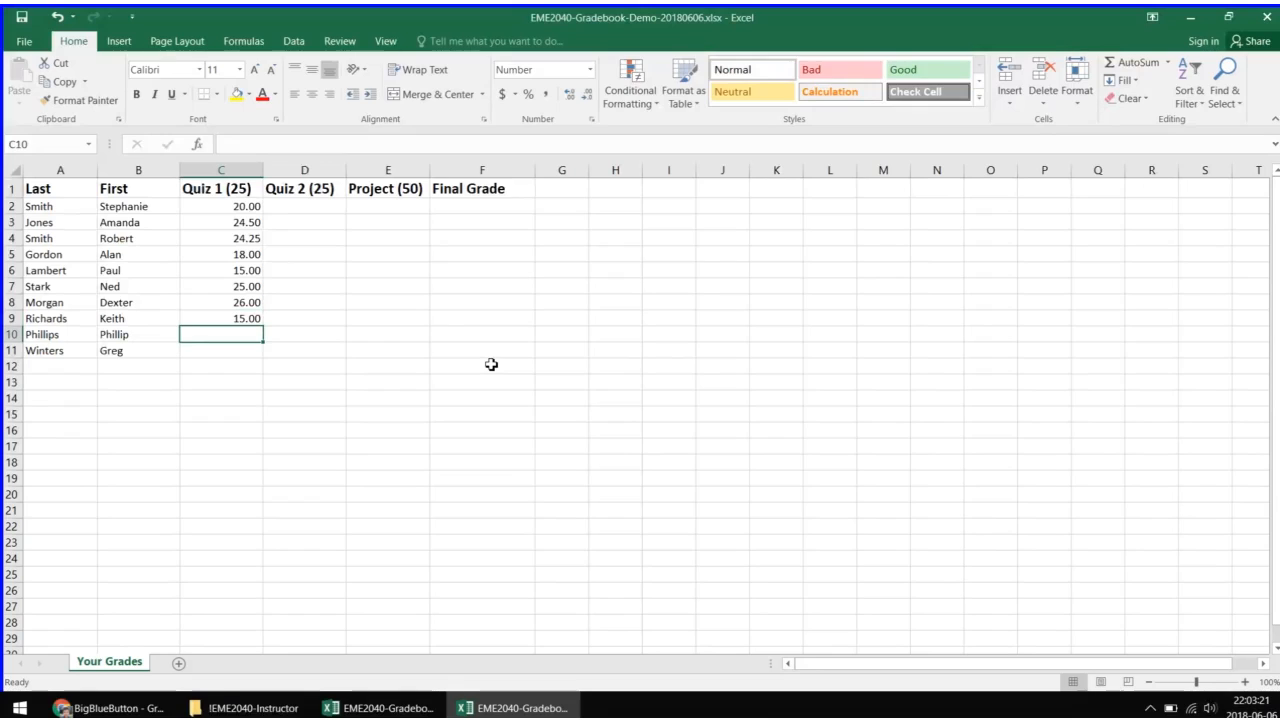
type("12")
key("Return")
type("13")
key("Return")
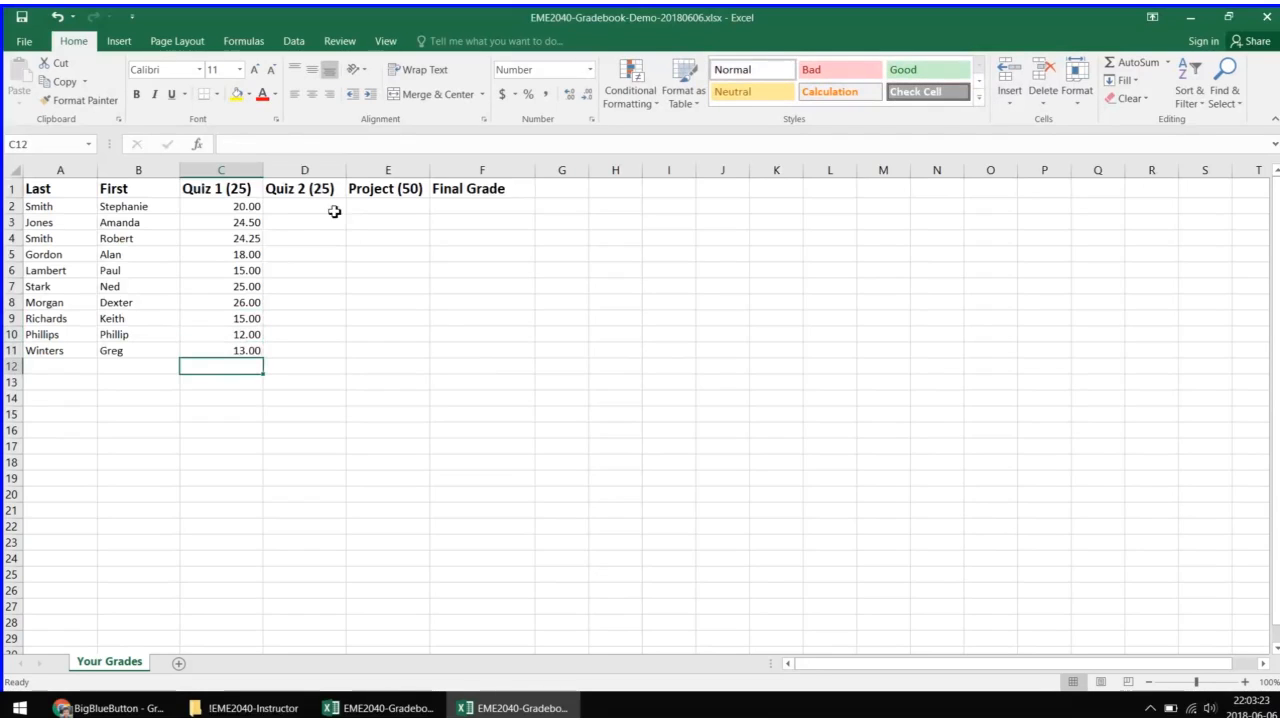
Step: Enter the Quiz 2 scores 19, 22 and 23 in cells D2 through D4
left_click(332, 210)
type("5")
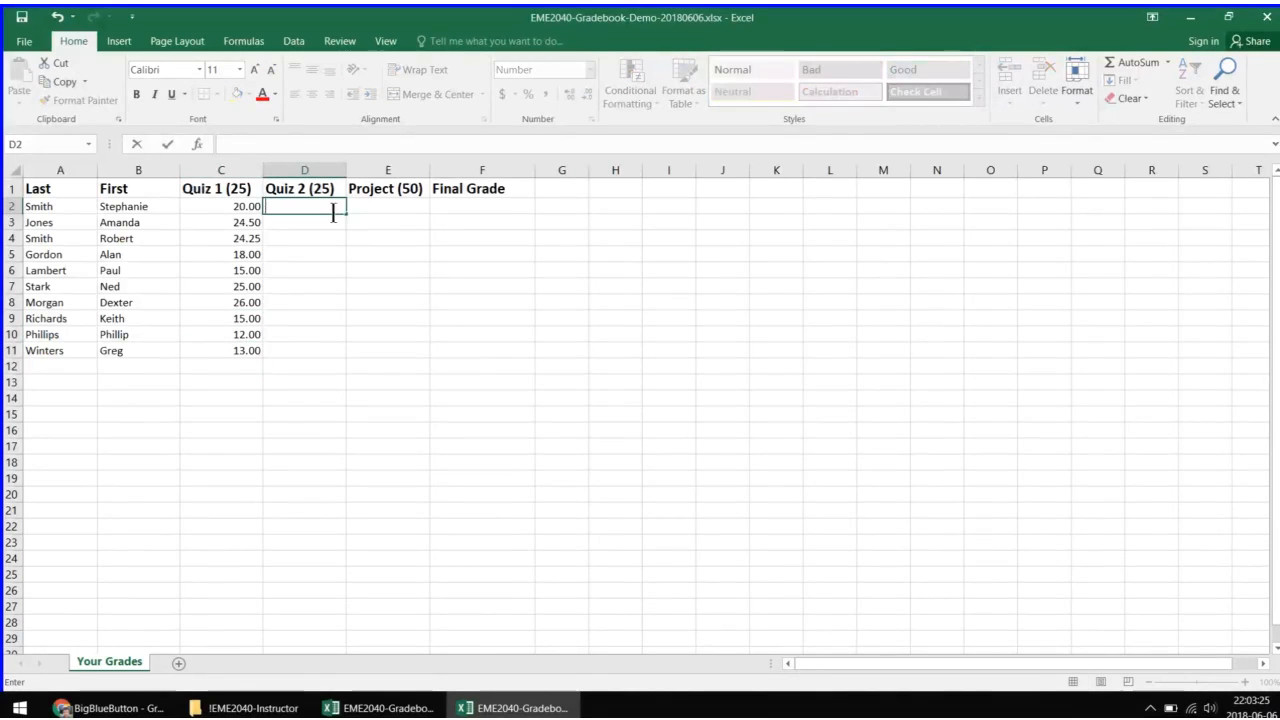
key("Return")
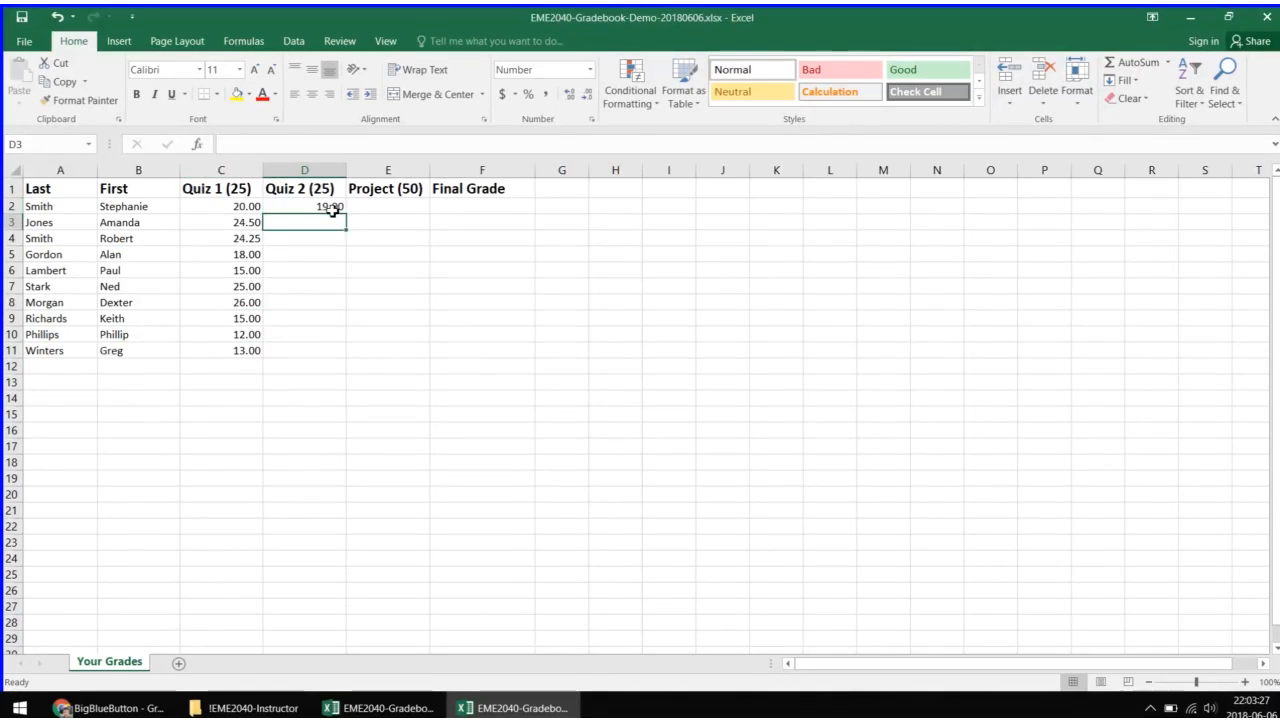
type("22")
key("Return")
type("23")
key("Return")
Step: Enter the Quiz 2 scores 24 in cell D5 and 17 in cell D6
type("20")
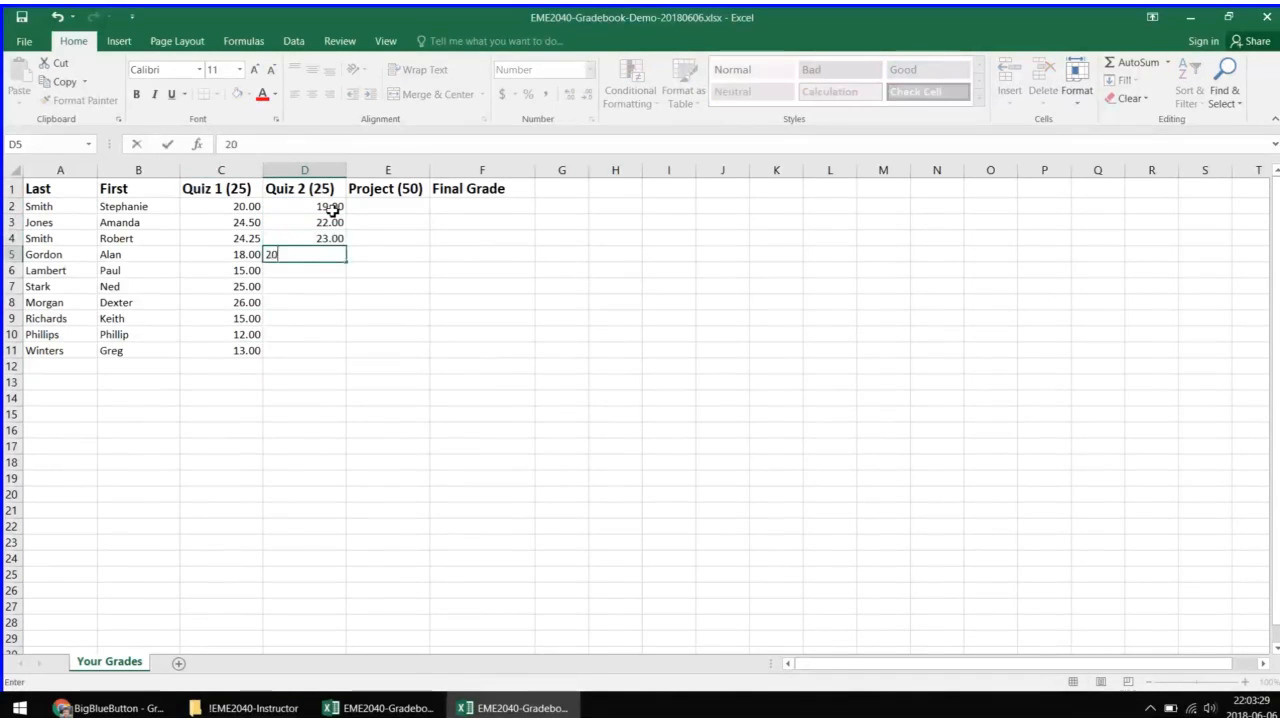
type("4")
key("Return")
key("Up")
type("24")
key("Return")
type("17")
key("Return")
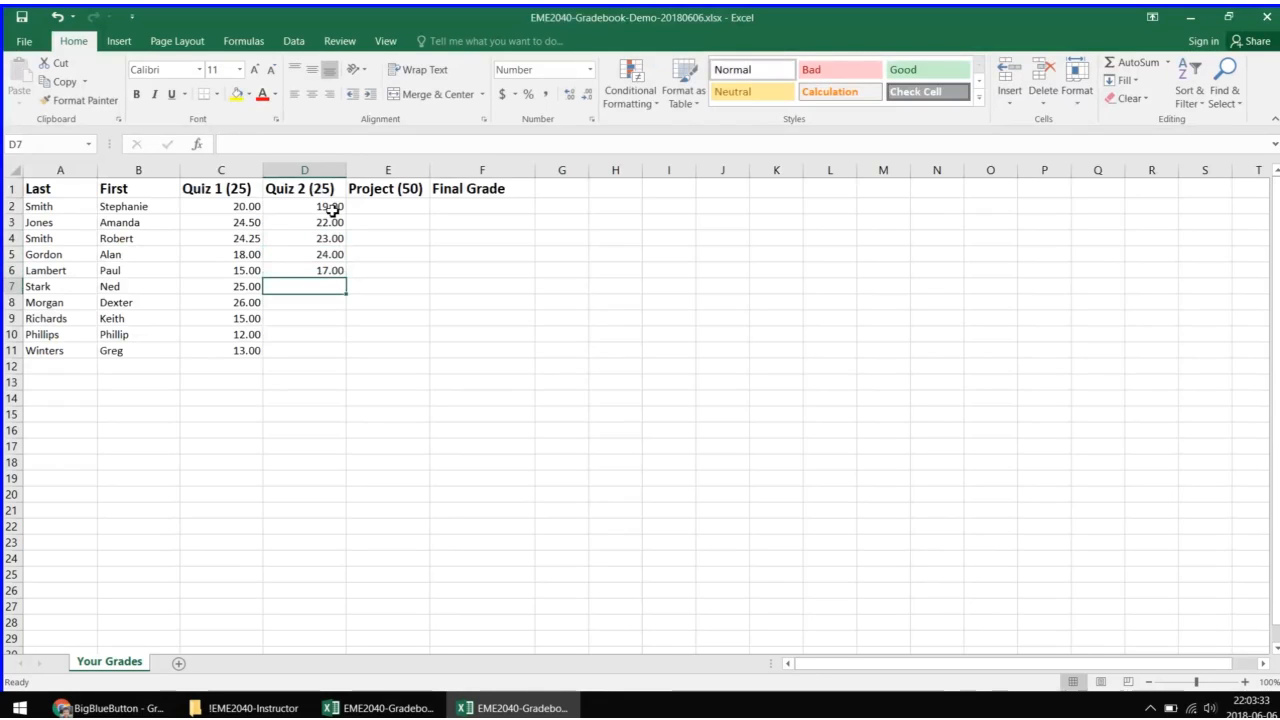
Step: Enter the Quiz 2 scores 22, 15.5, 9, 22 and 25 in cells D7 through D11
type("22")
key("Return")
type("15.5")
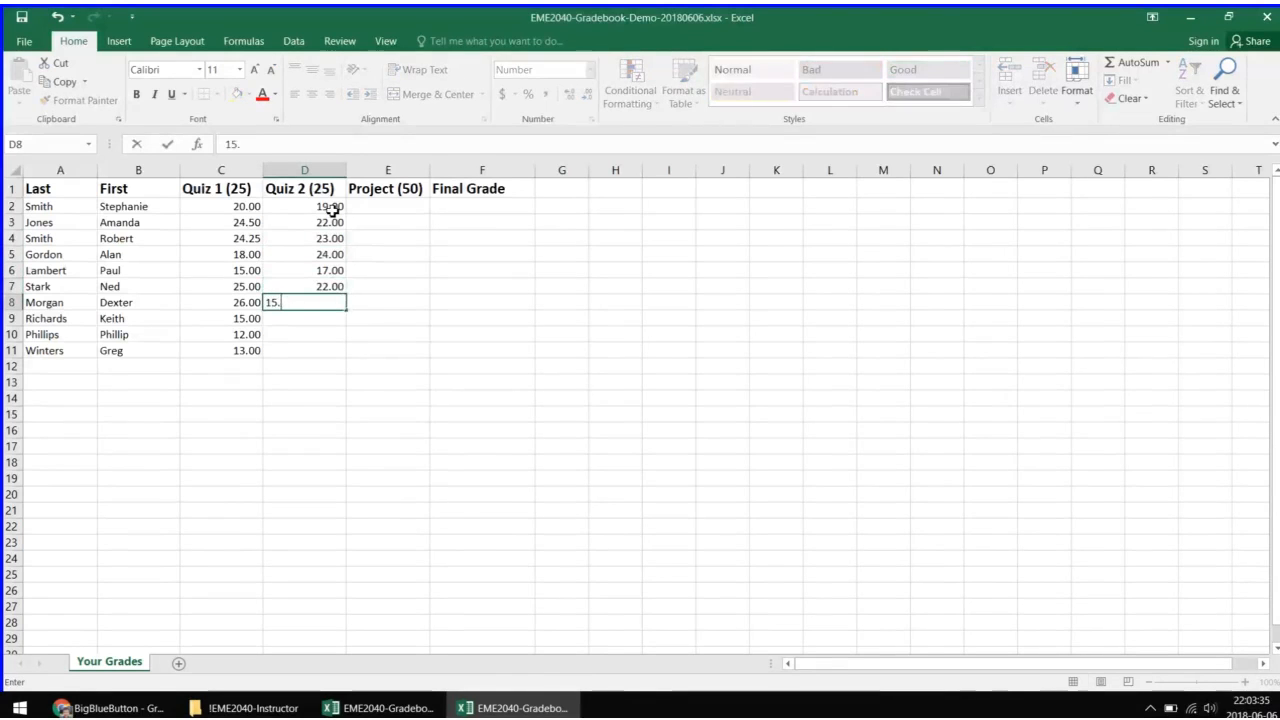
key("Return")
type("9")
key("Return")
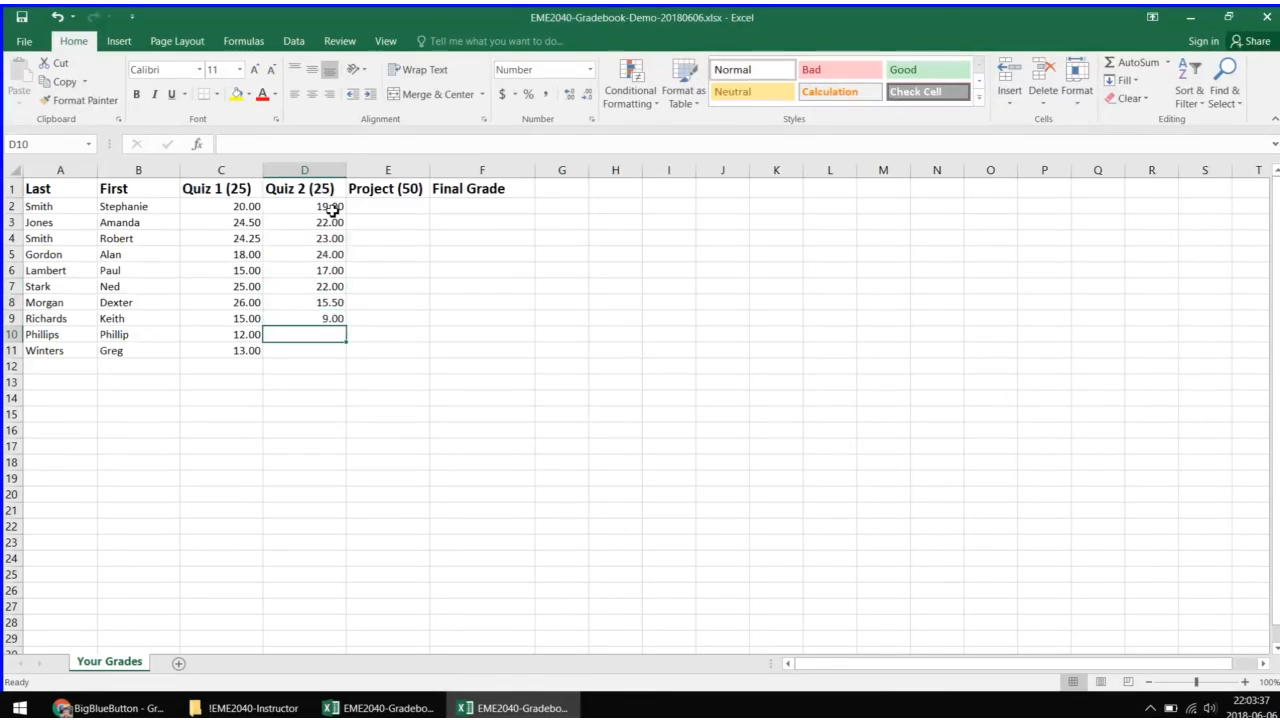
type("22")
key("Return")
type("25")
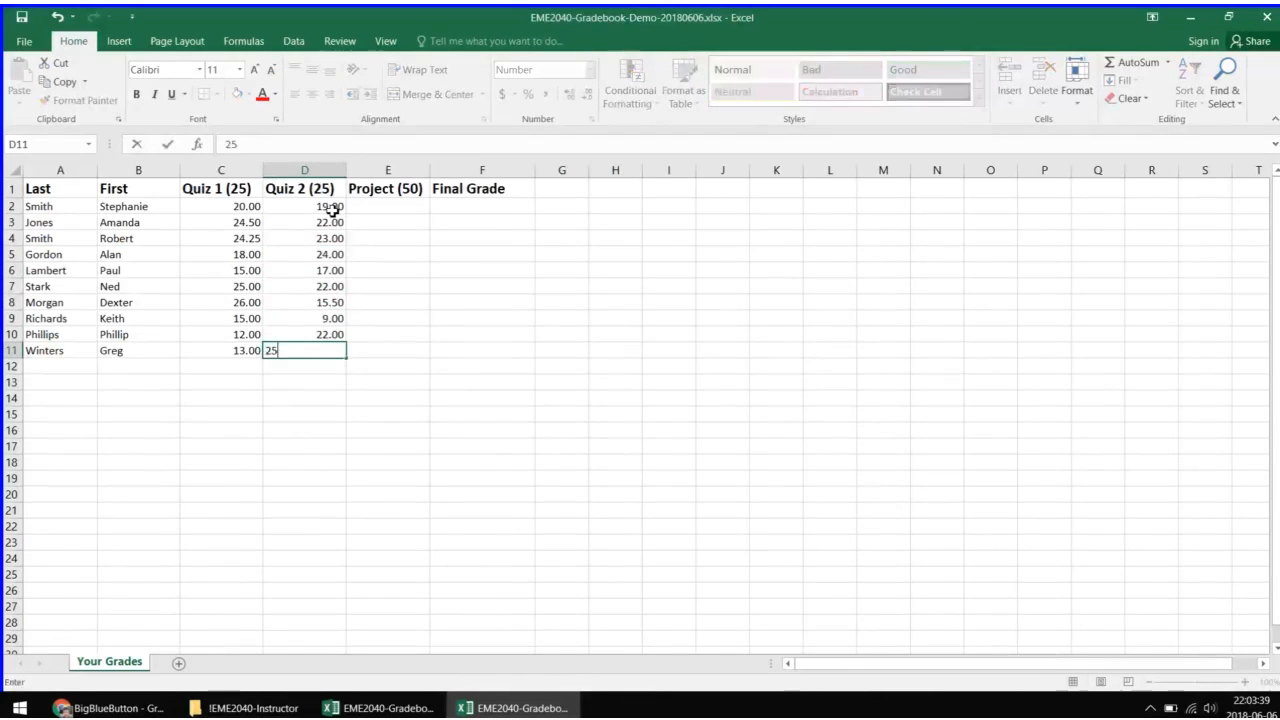
key("Return")
Step: Center the contents of columns C through F and left-align the headings in row 1
left_click(360, 206)
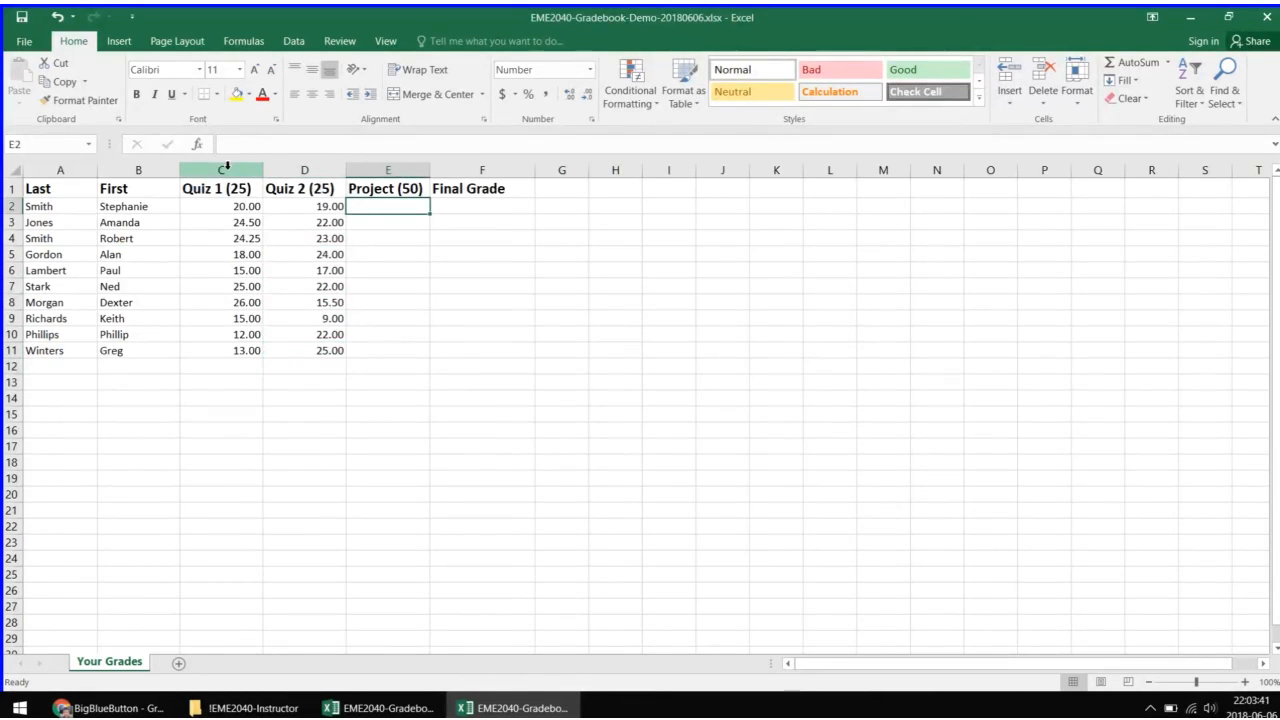
left_click_drag(227, 168, 466, 176)
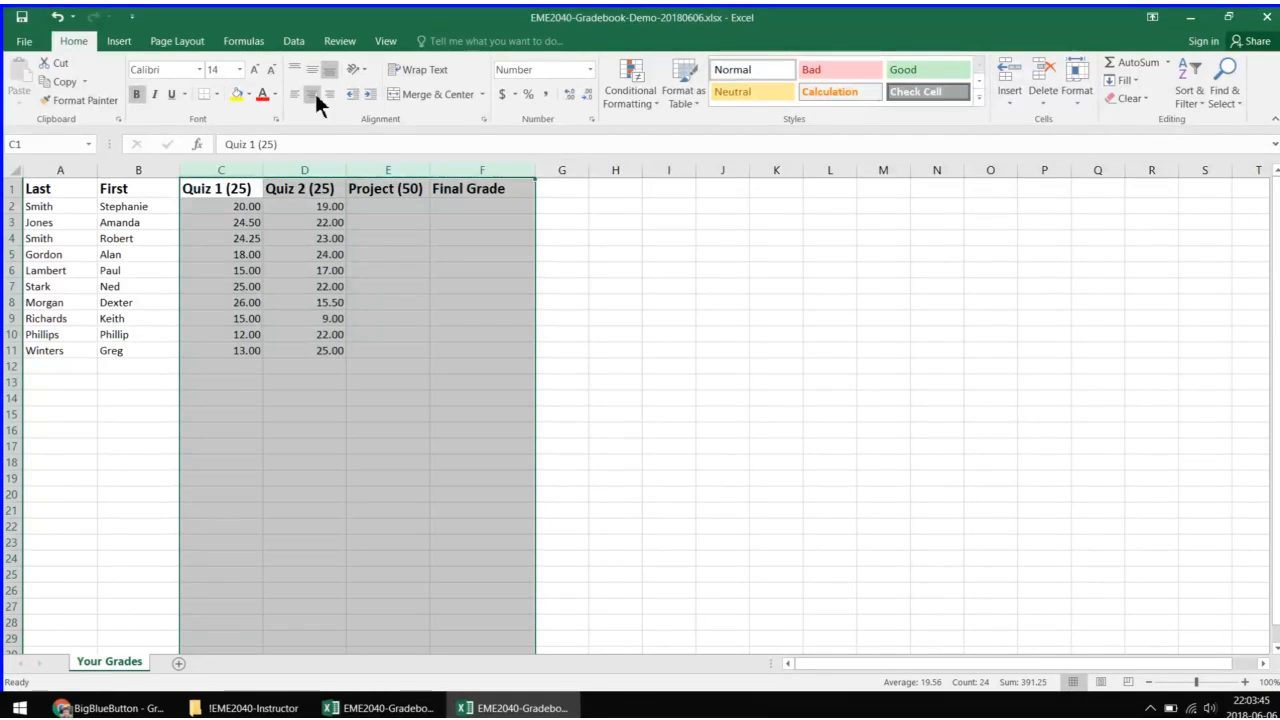
left_click(313, 94)
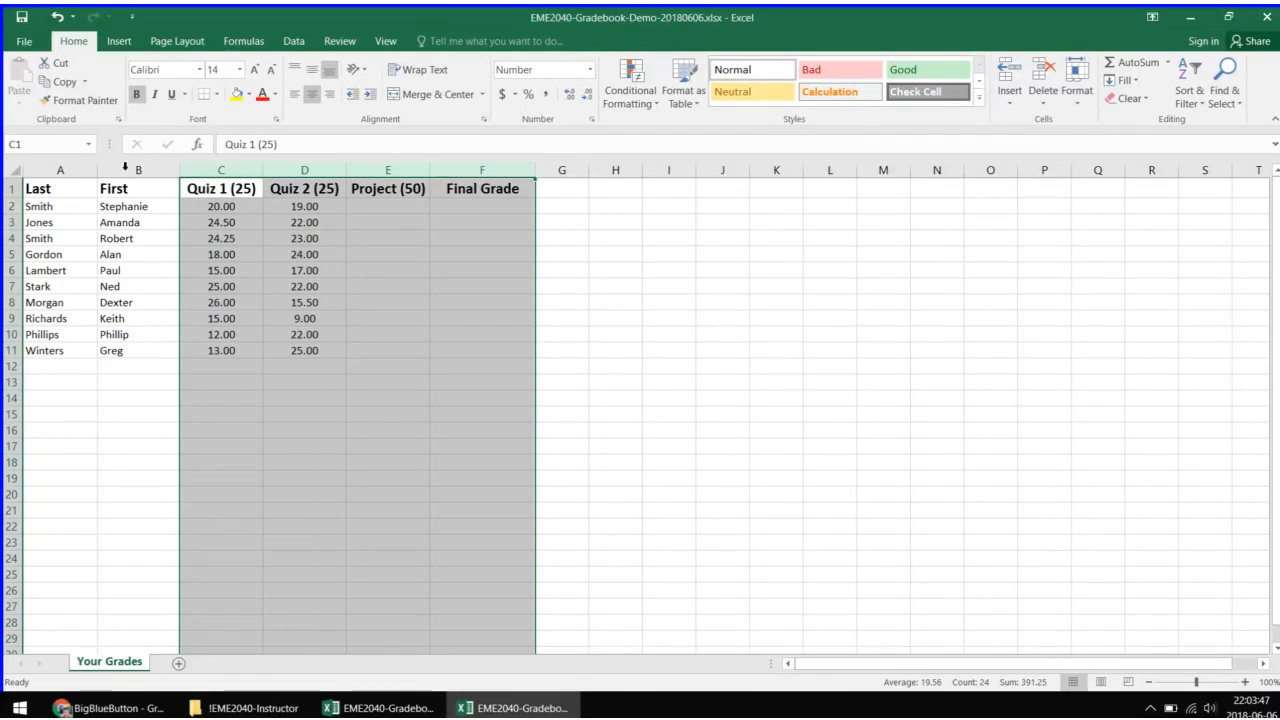
left_click(14, 188)
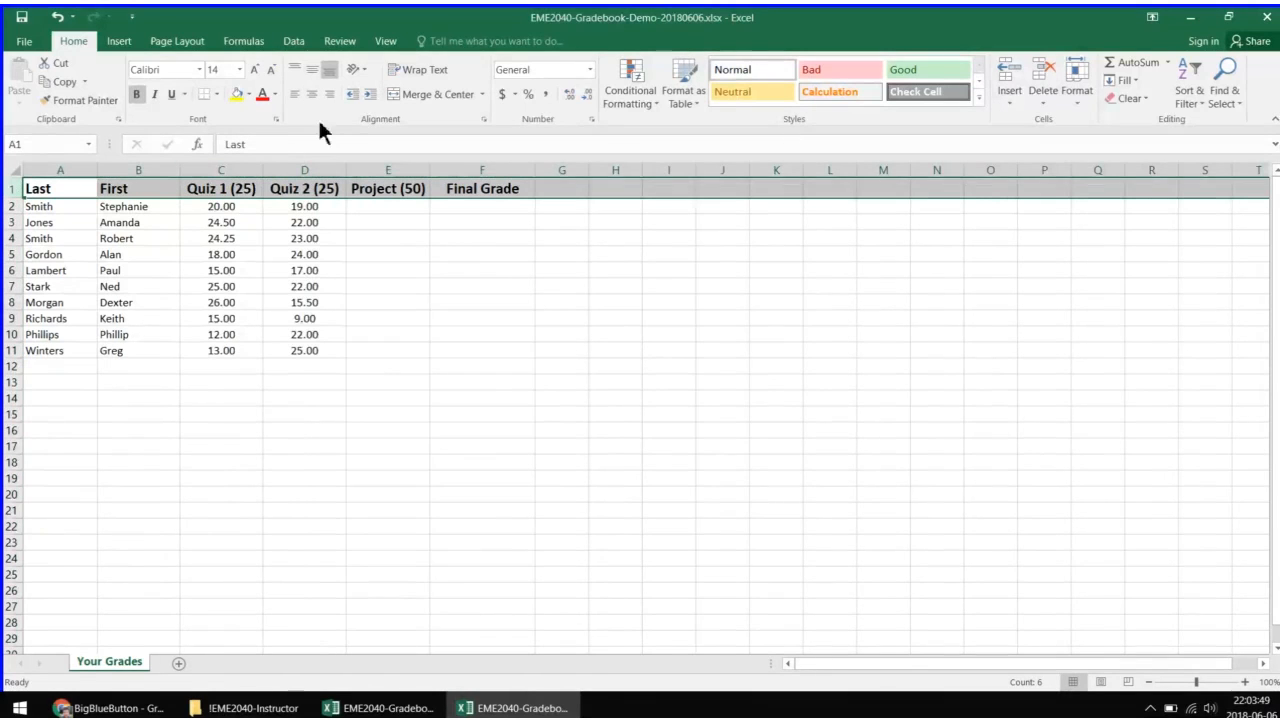
left_click(293, 94)
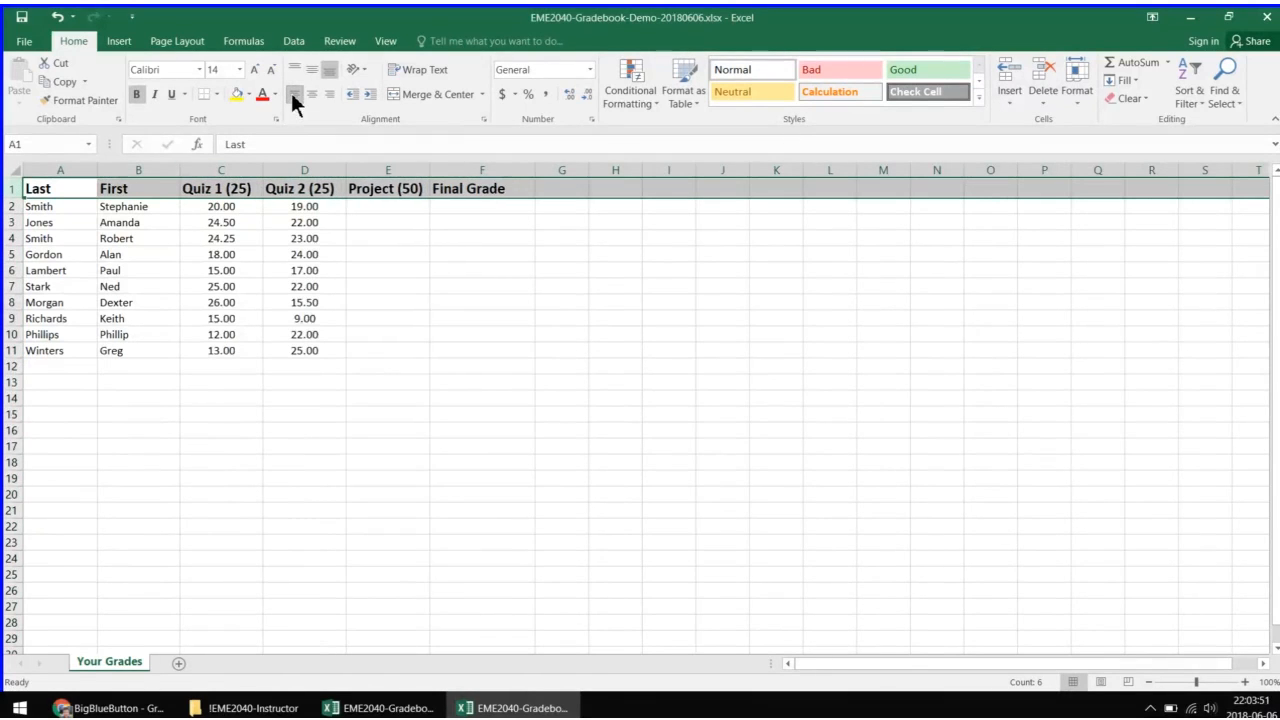
left_click(318, 254)
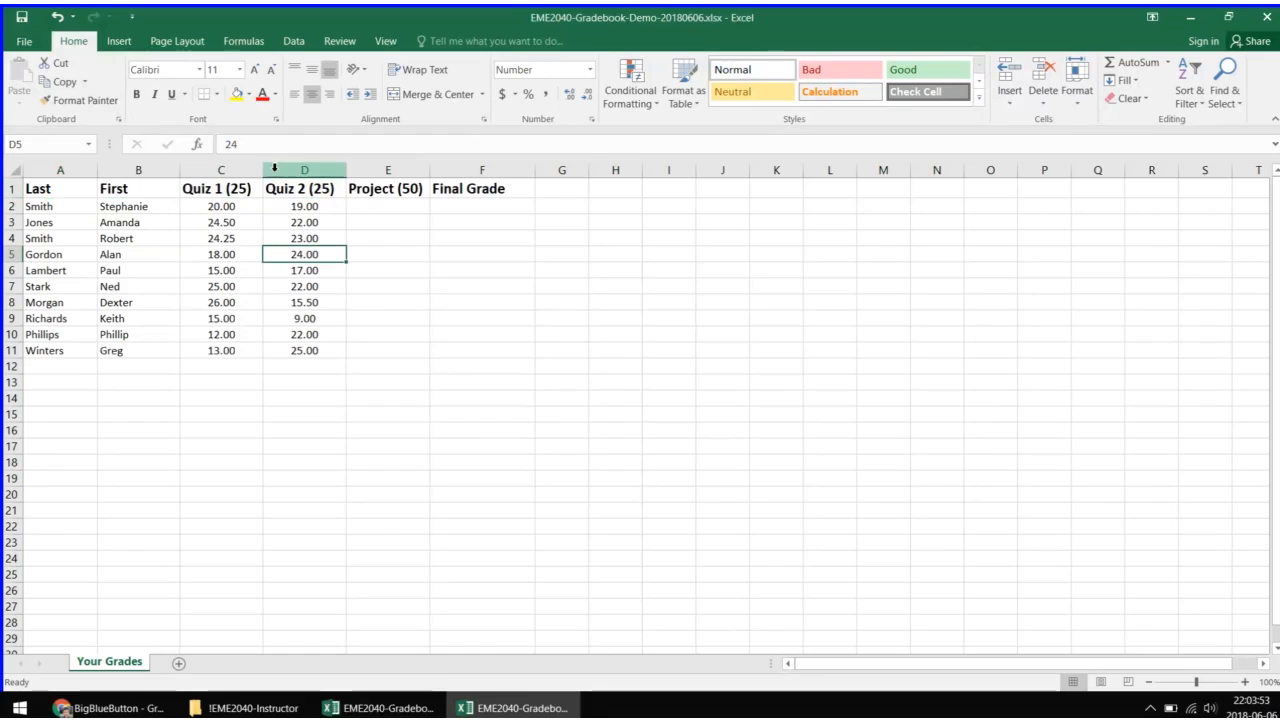
Step: Widen the Quiz 1, Quiz 2 and Project columns slightly and narrow the Final Grade column a little
double_click(263, 170)
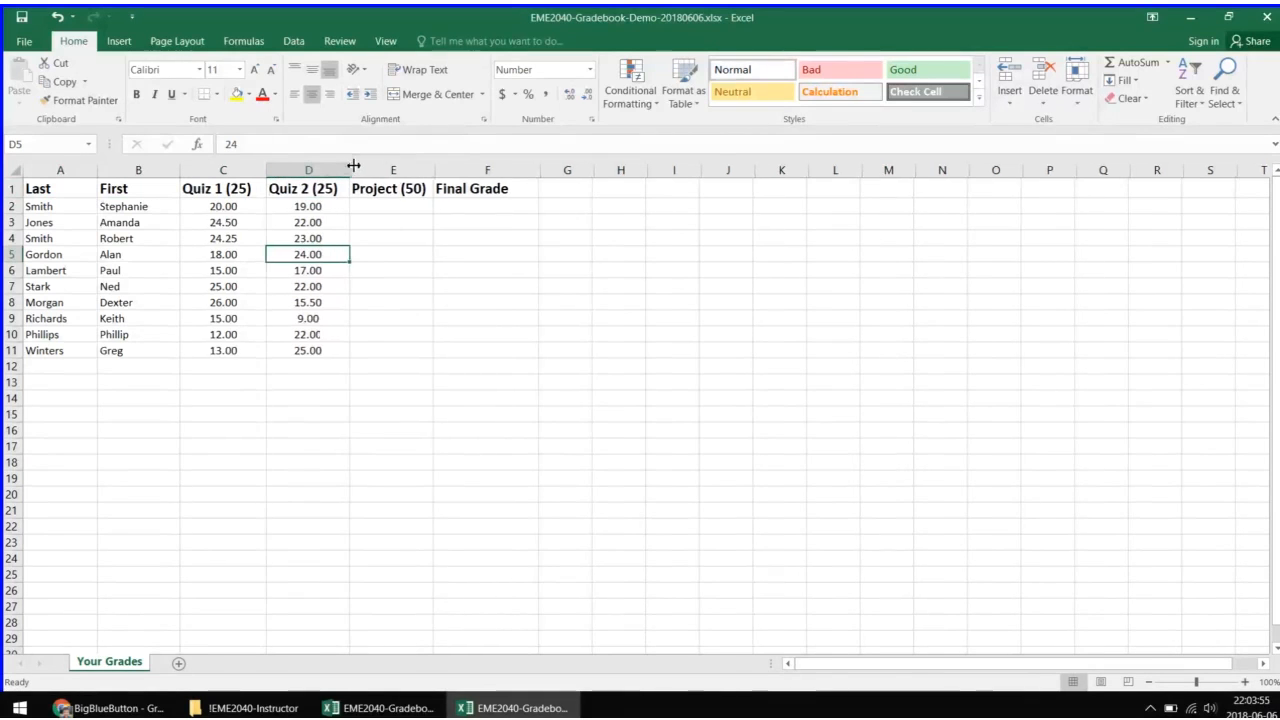
double_click(350, 170)
left_click_drag(437, 170, 447, 170)
left_click_drag(552, 171, 543, 171)
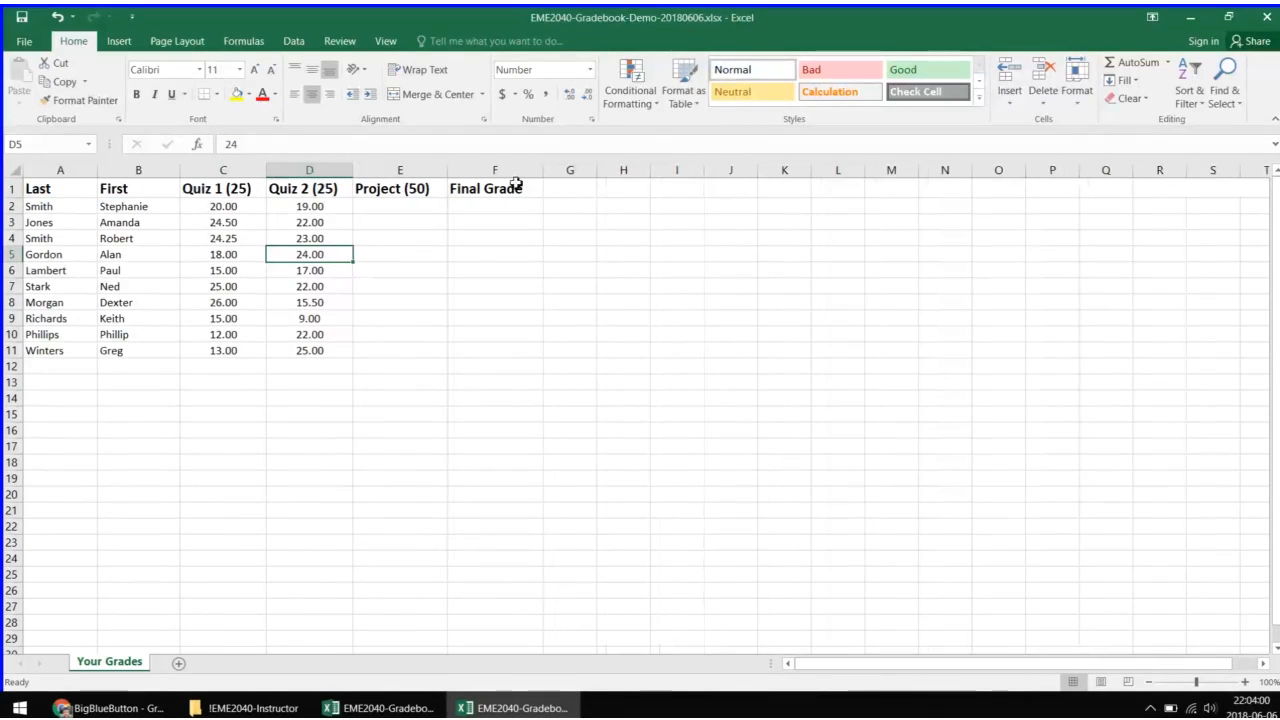
Step: Turn on filters for the headings in row 1 and view the filter options of the Quiz 2 column
left_click(11, 189)
left_click(1188, 97)
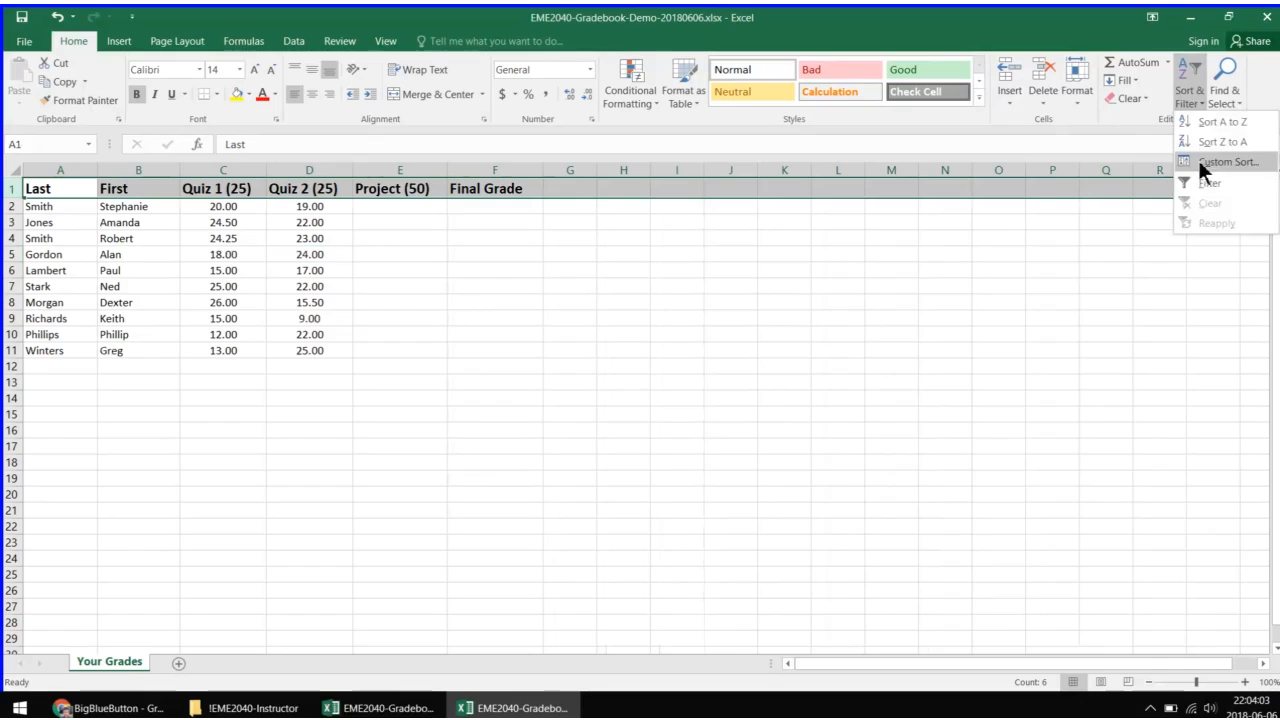
left_click(1200, 177)
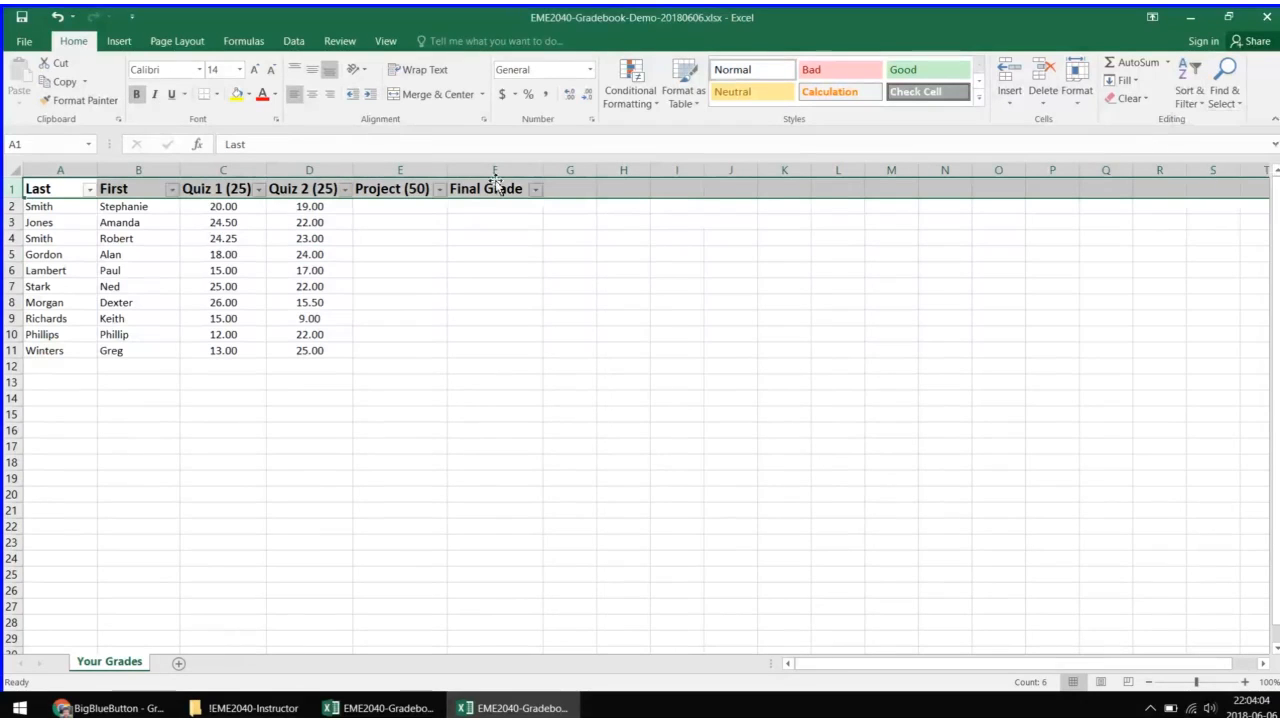
left_click(345, 189)
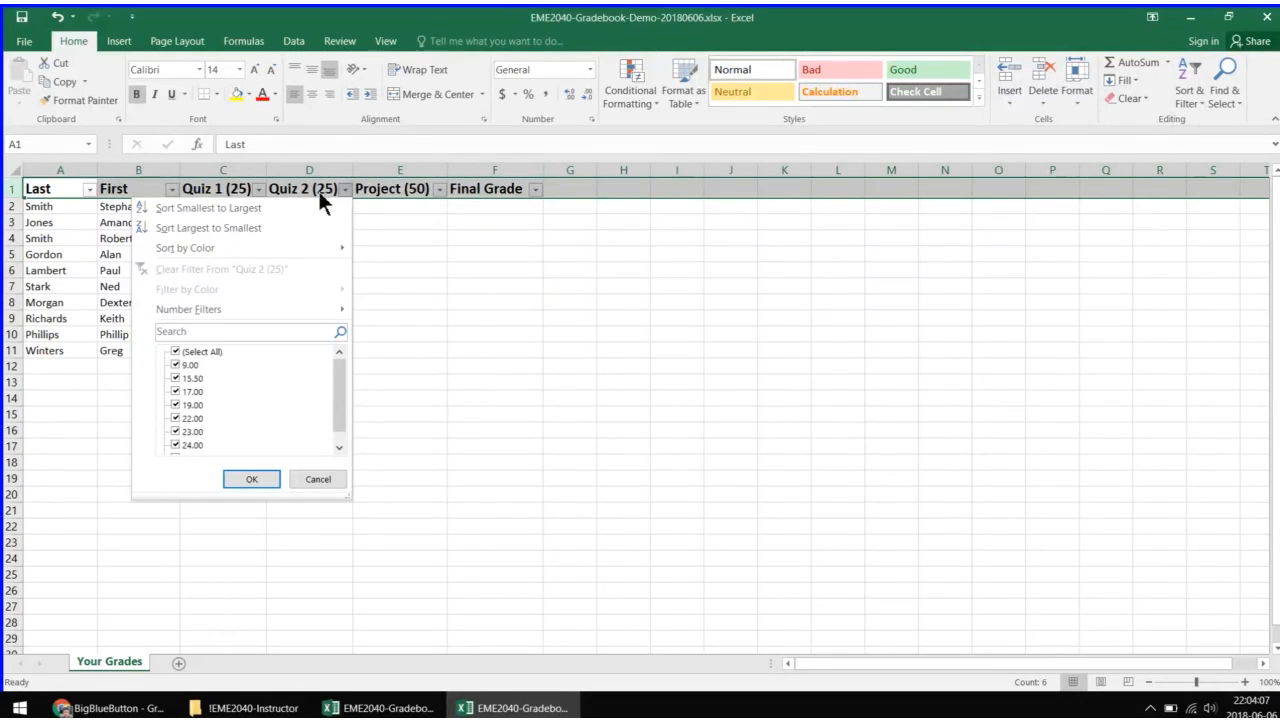
left_click(437, 291)
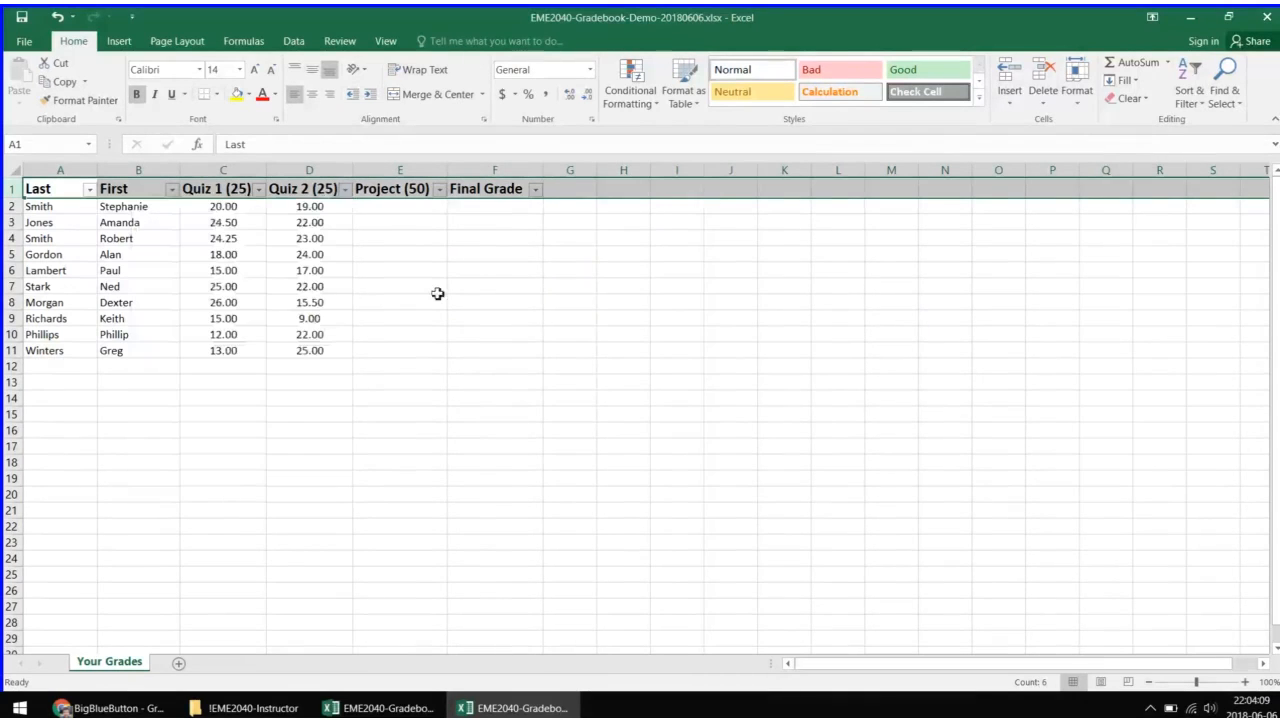
left_click(400, 289)
Step: Enter the Project scores 50, 45 and 46 in cells E2 through E4
left_click(384, 204)
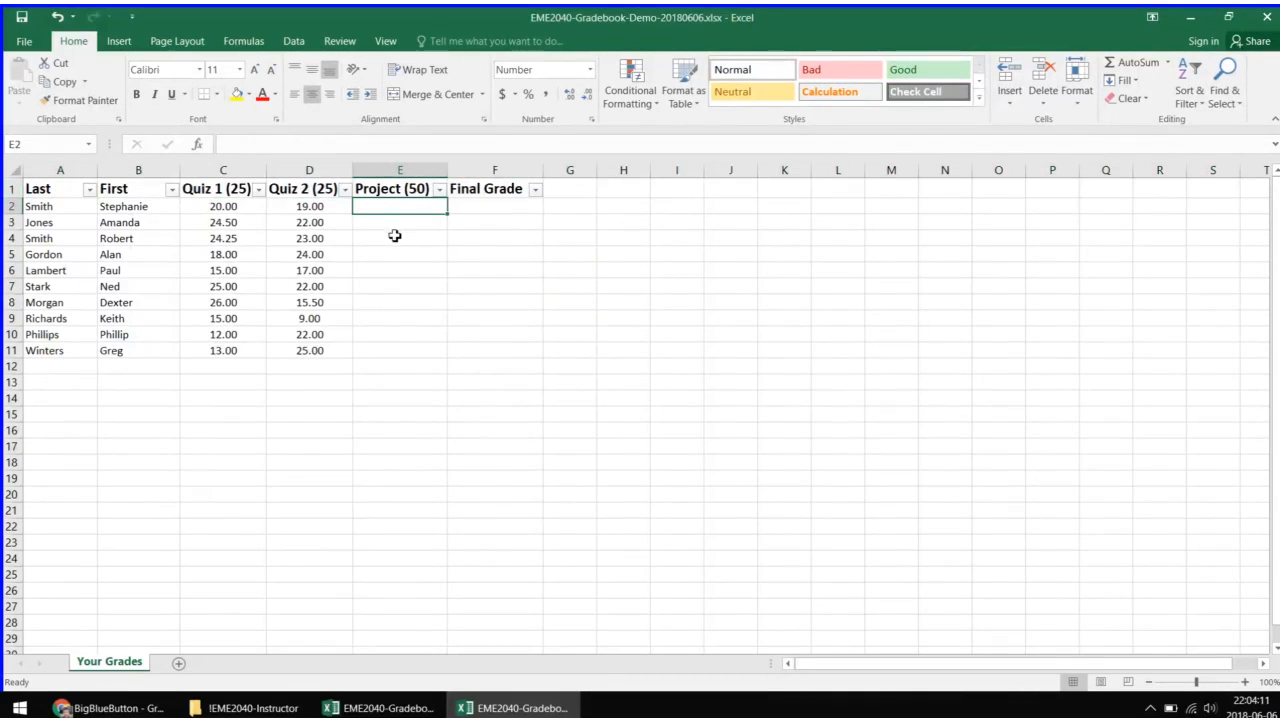
type("50")
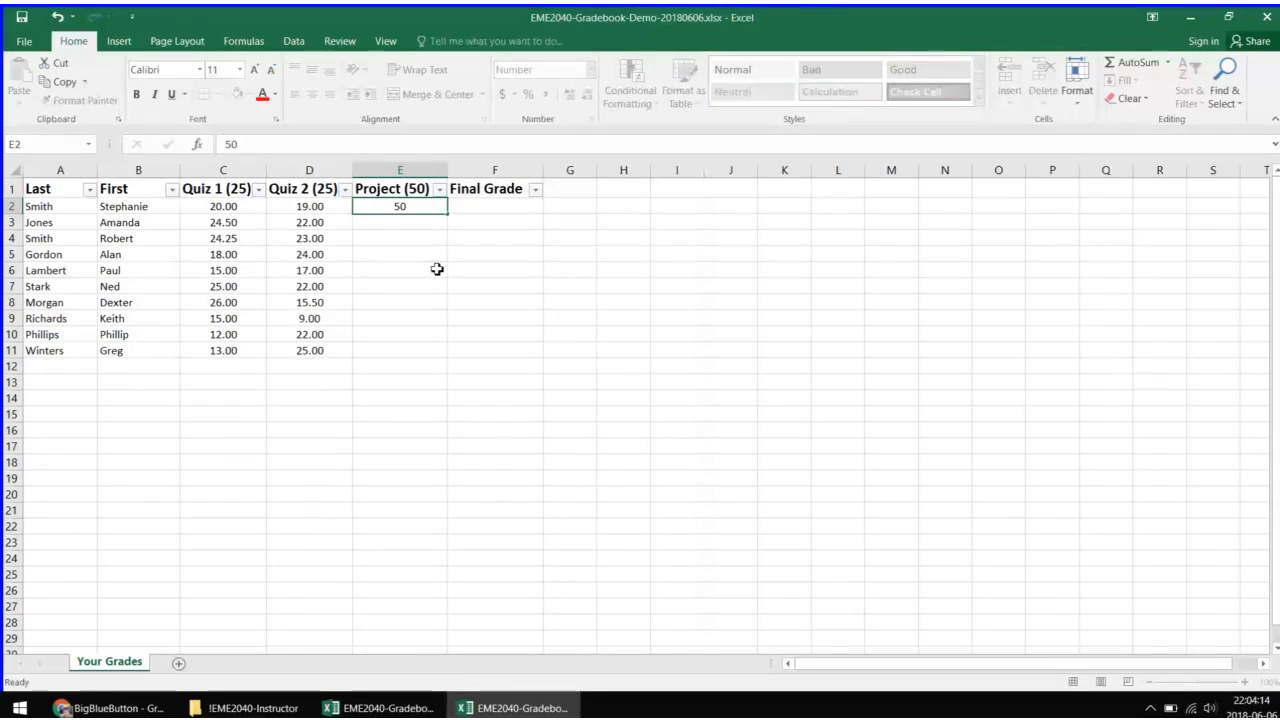
key("Return")
type("45")
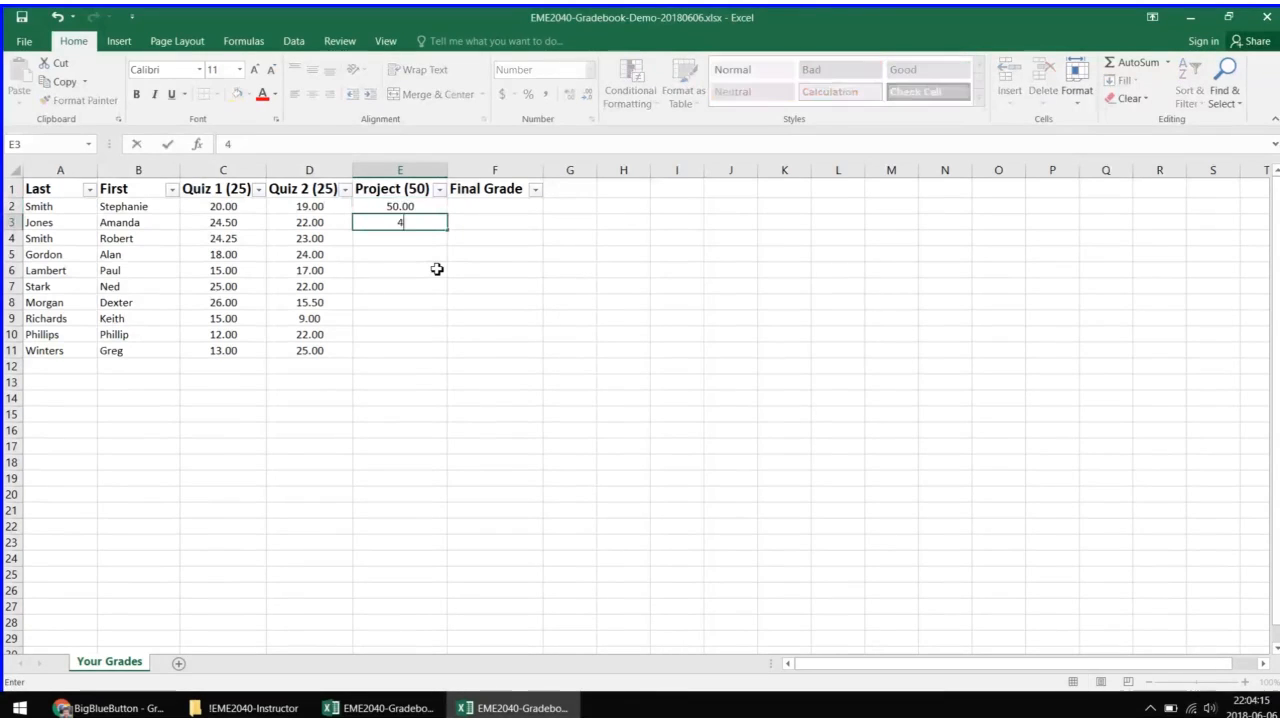
key("Return")
type("46")
key("Return")
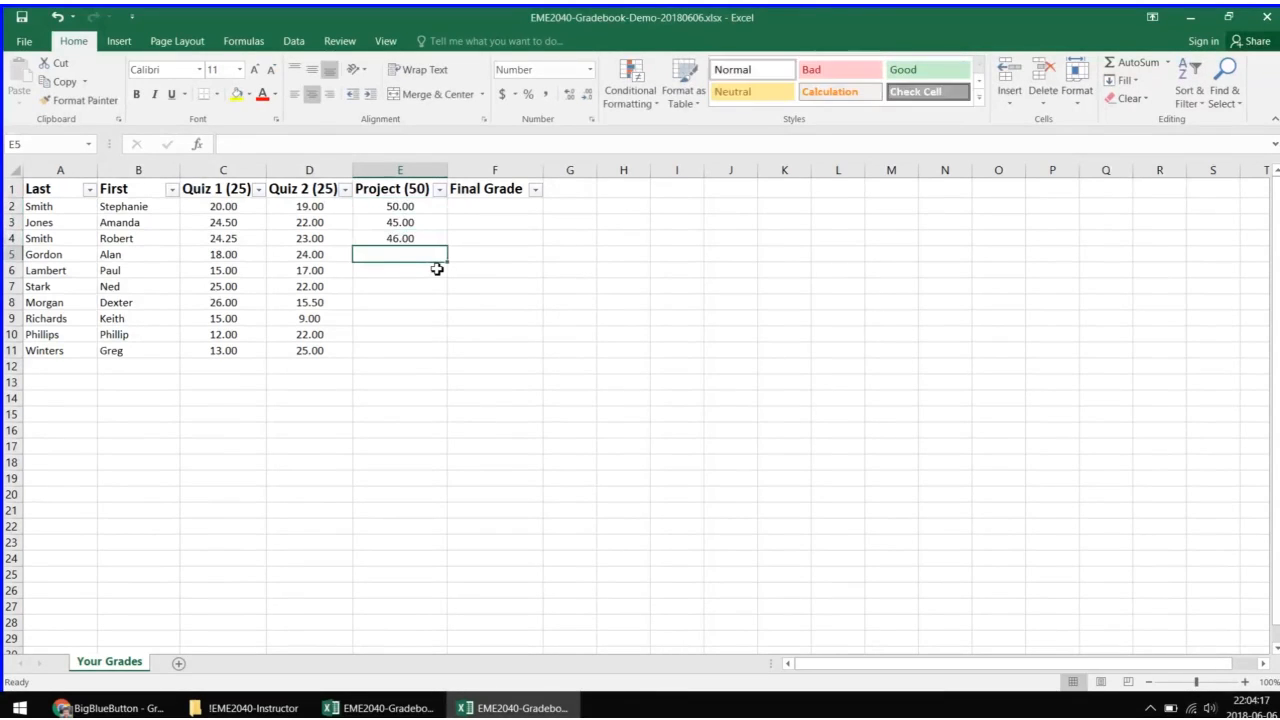
Step: Enter the Project scores 42.5, 39 and 50 in cells E5 through E7
type("42.5")
key("Return")
type("39")
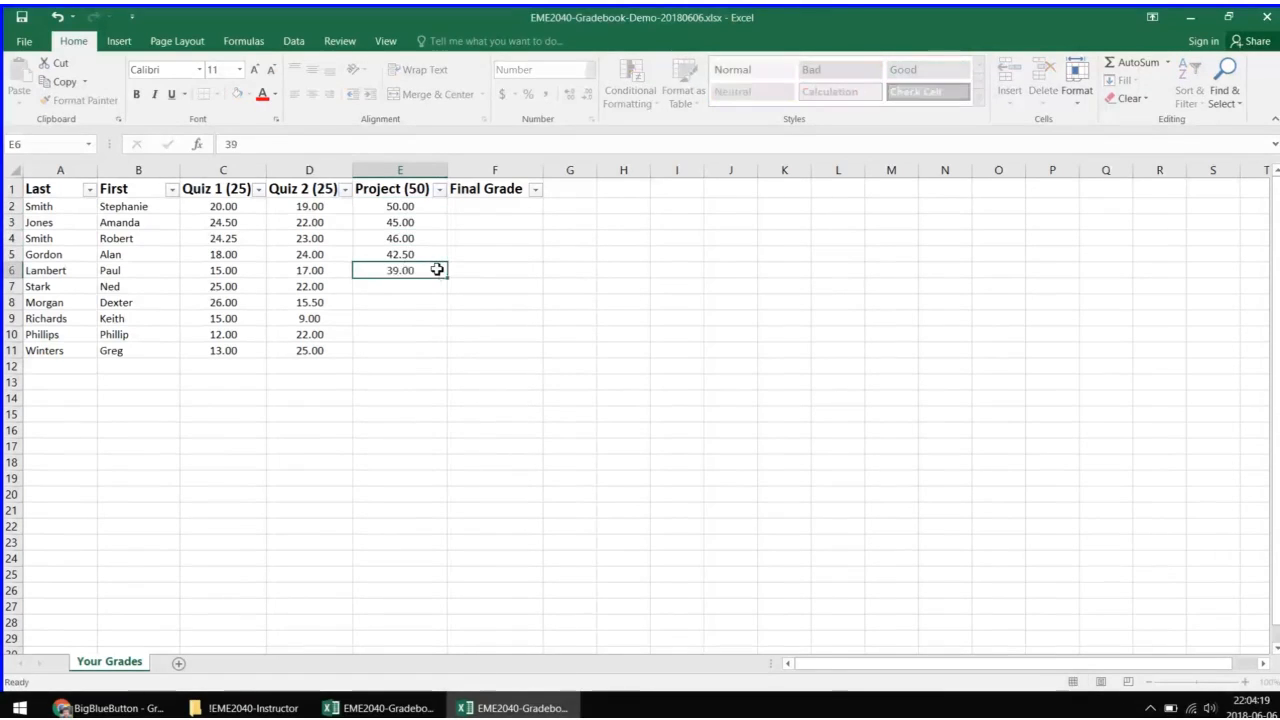
key("Return")
type("50")
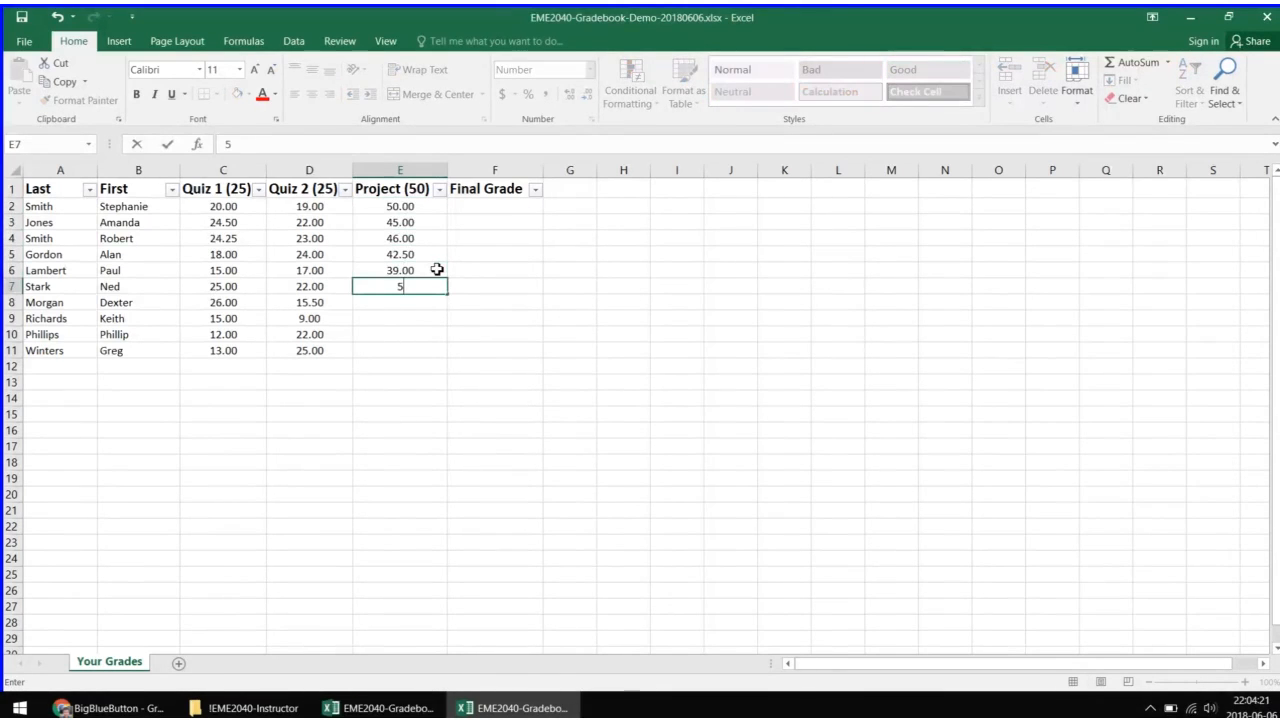
Step: Enter the Project scores 50, 51, 19.5, 35 and 24 in cells E7 through E11
key("Return")
type("51")
key("Return")
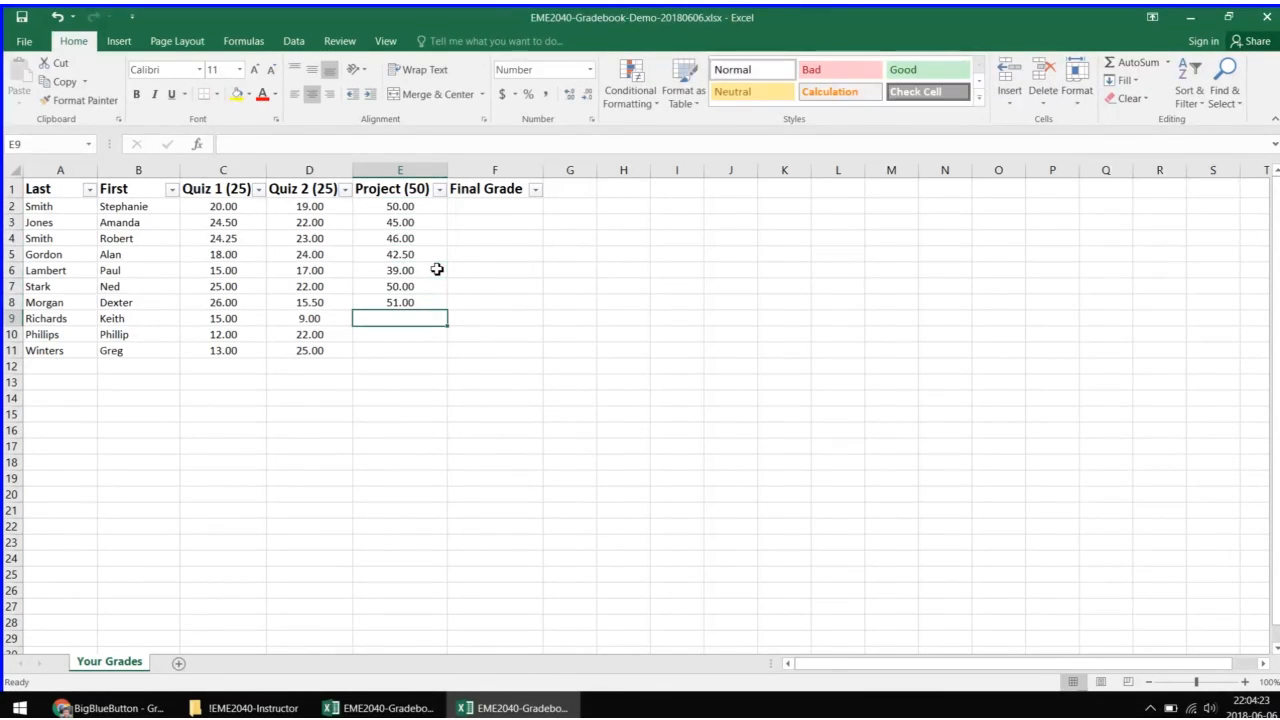
type("19.5")
key("Return")
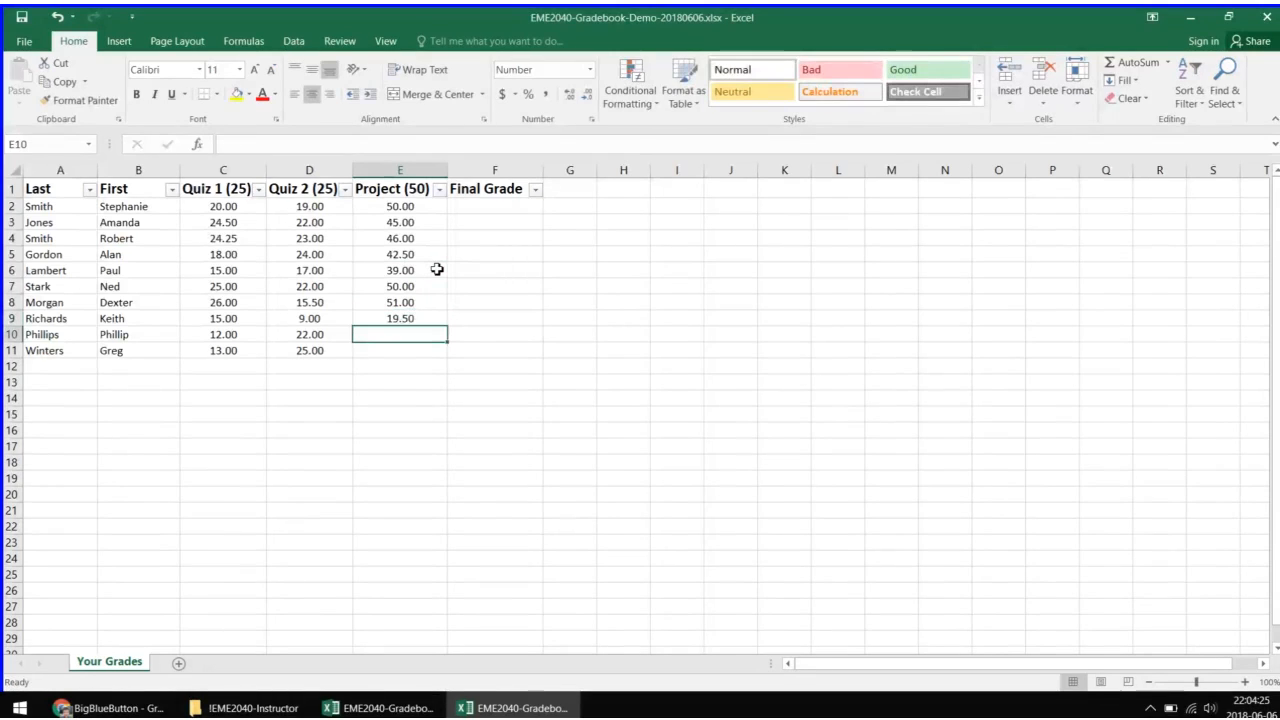
type("35")
key("Return")
type("24")
key("Return")
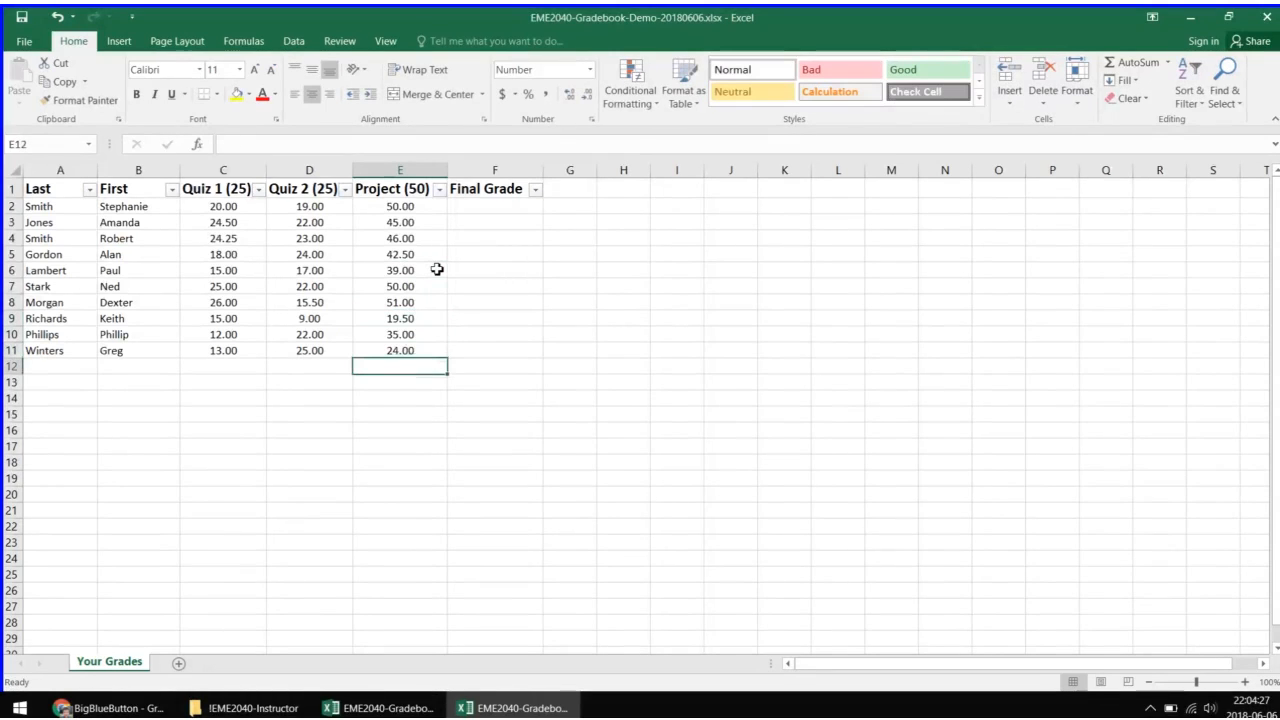
Step: Correct the Project score in cell E11 to 44
double_click(391, 349)
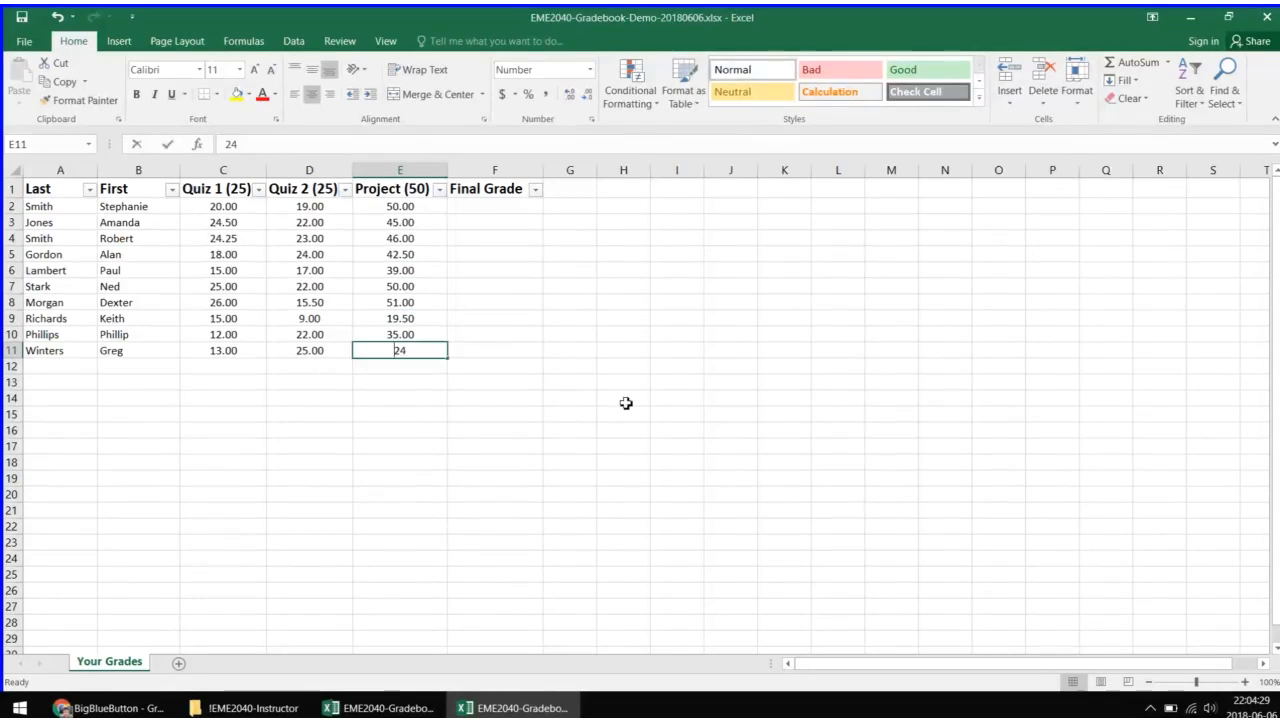
key("Delete")
type("4")
key("Return")
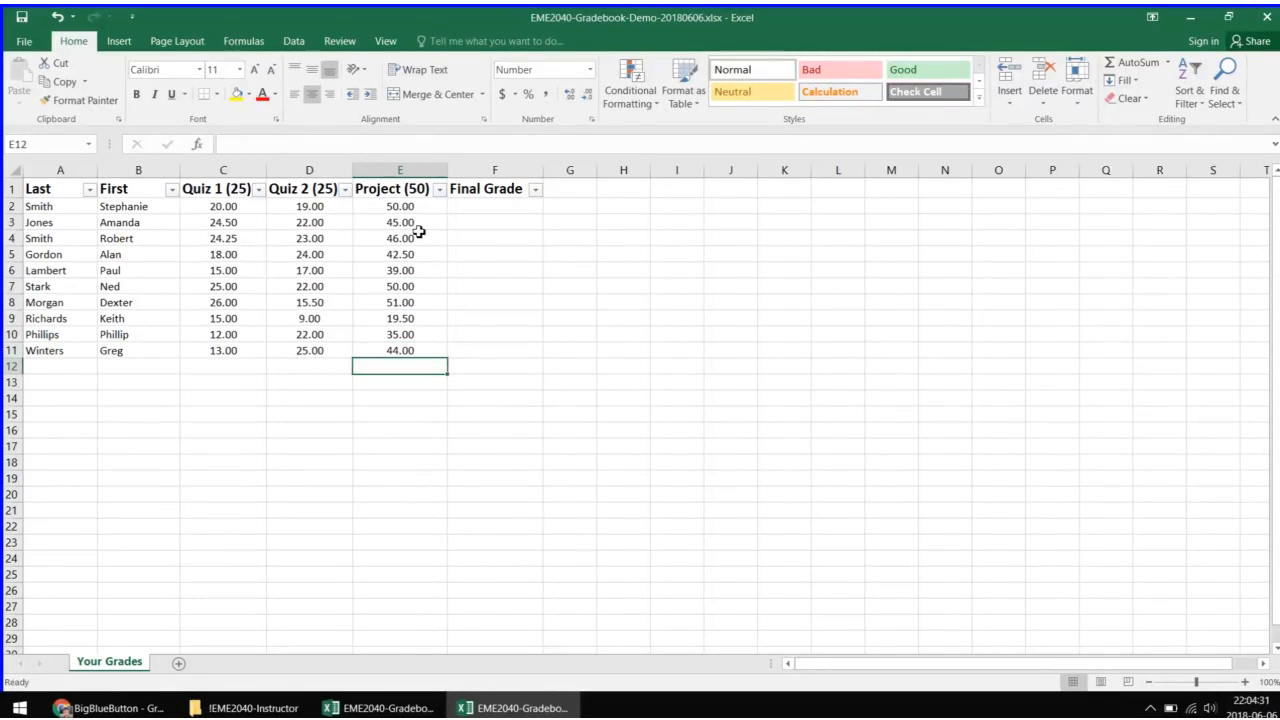
Step: Use AutoSum in Final Grade cell F2 to total the quiz and project scores in C2:E2
left_click(494, 208)
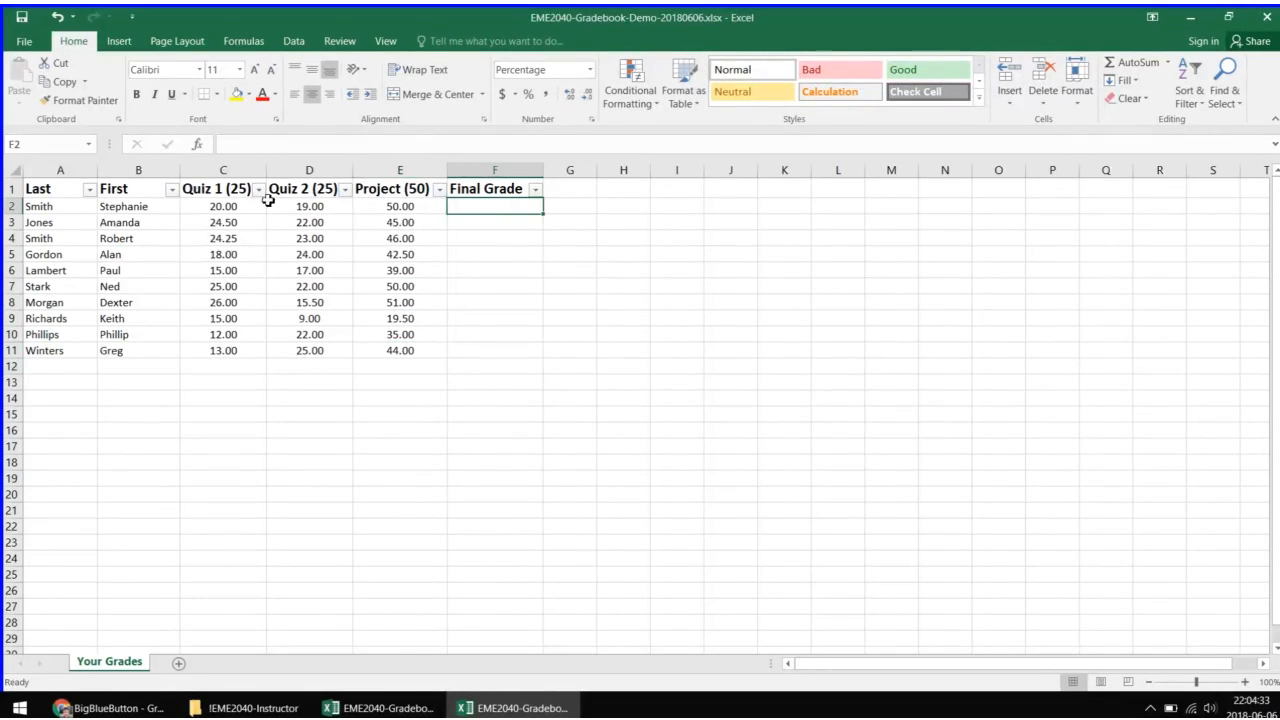
left_click_drag(264, 206, 400, 206)
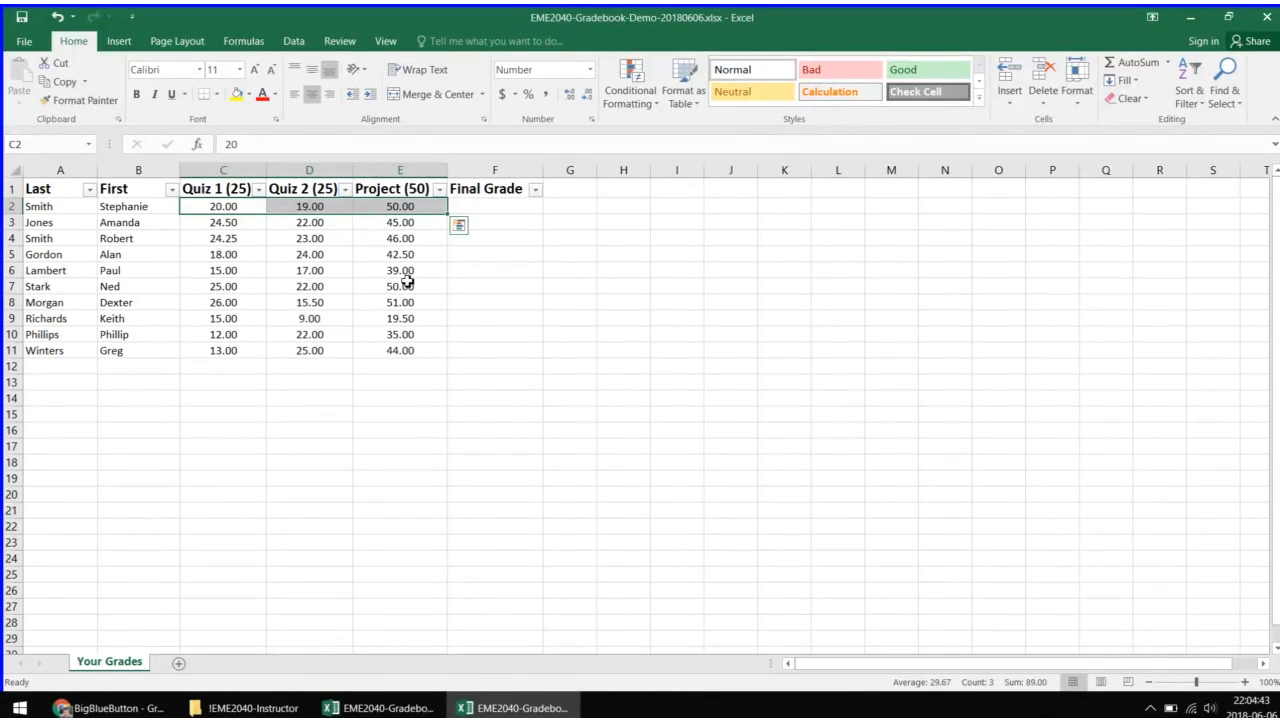
left_click(508, 207)
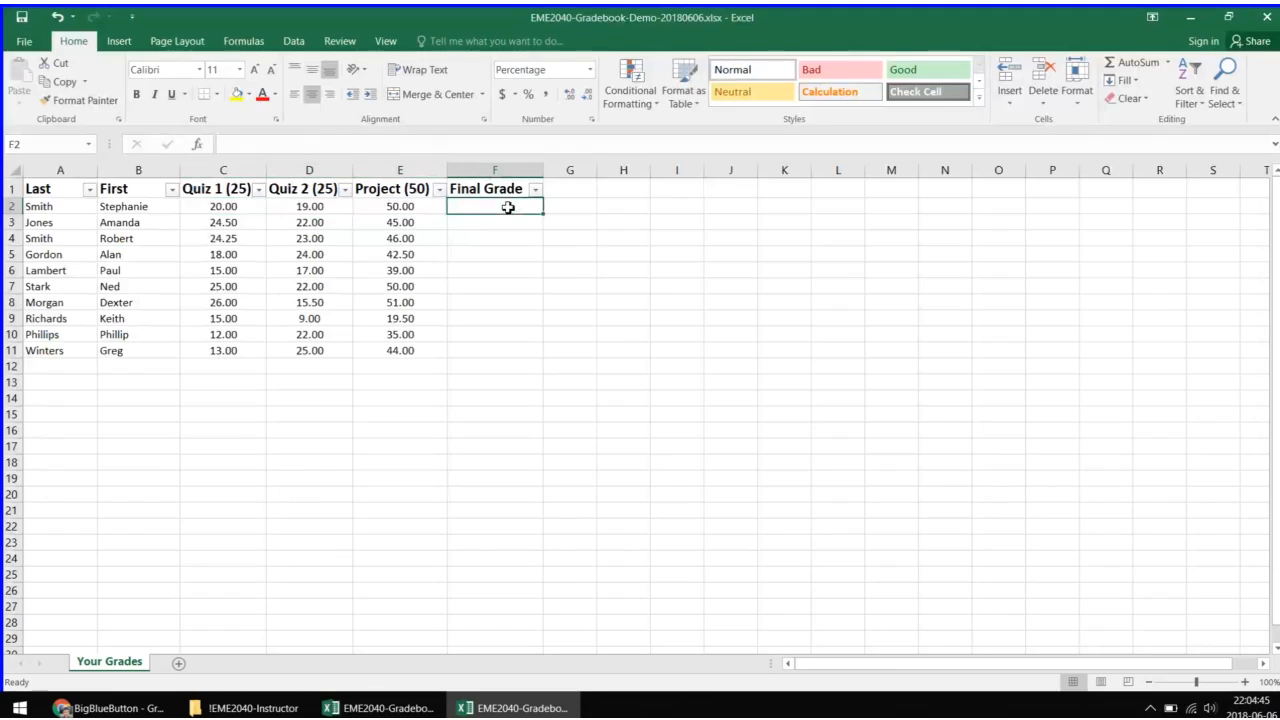
left_click(242, 43)
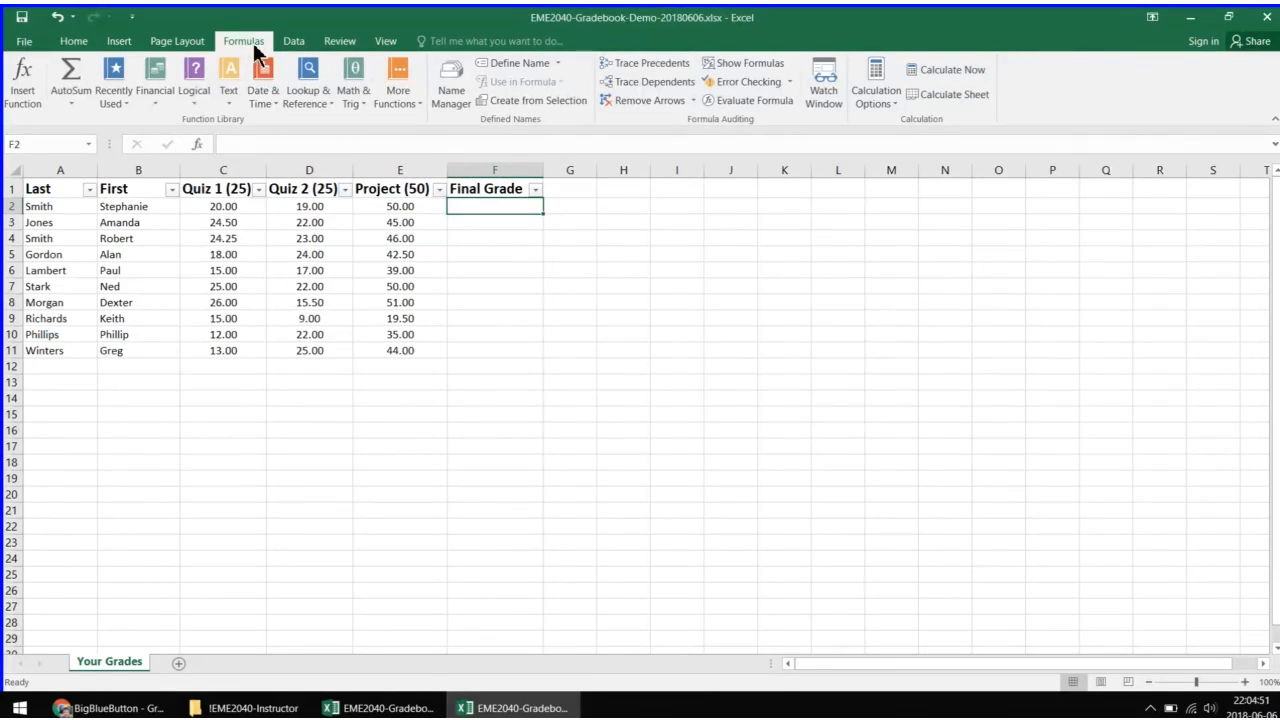
left_click(73, 71)
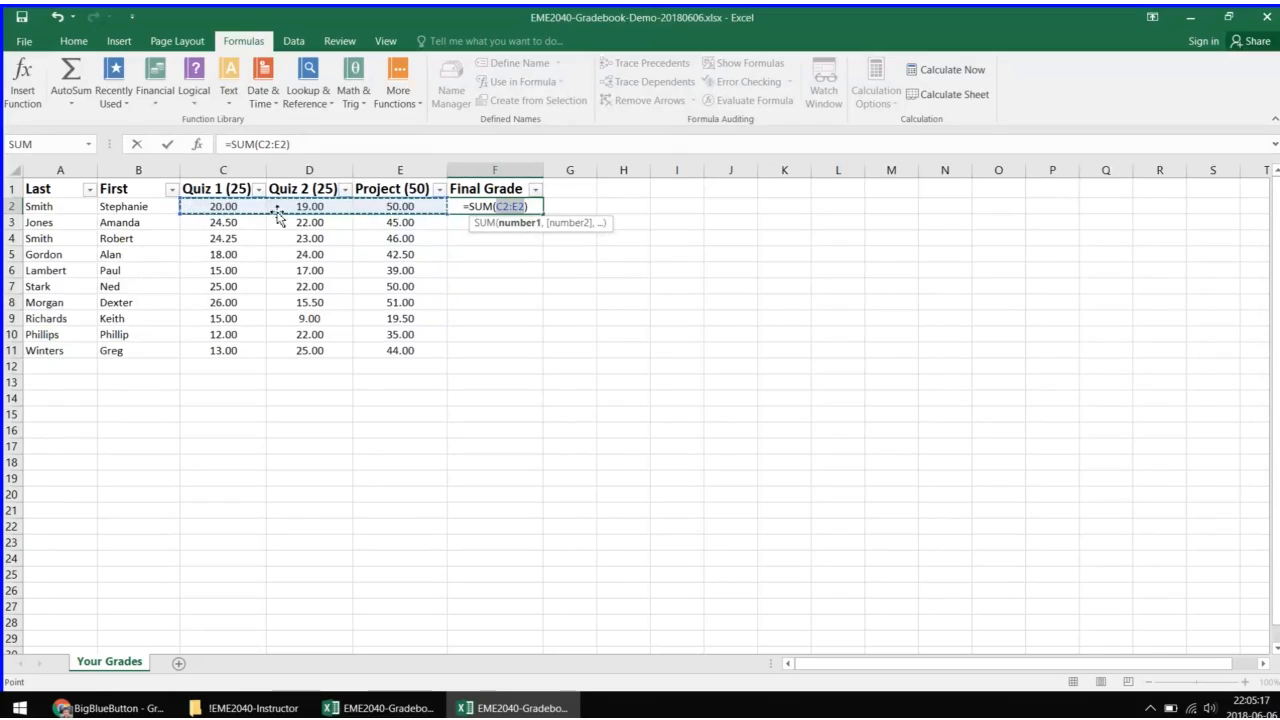
key("Return")
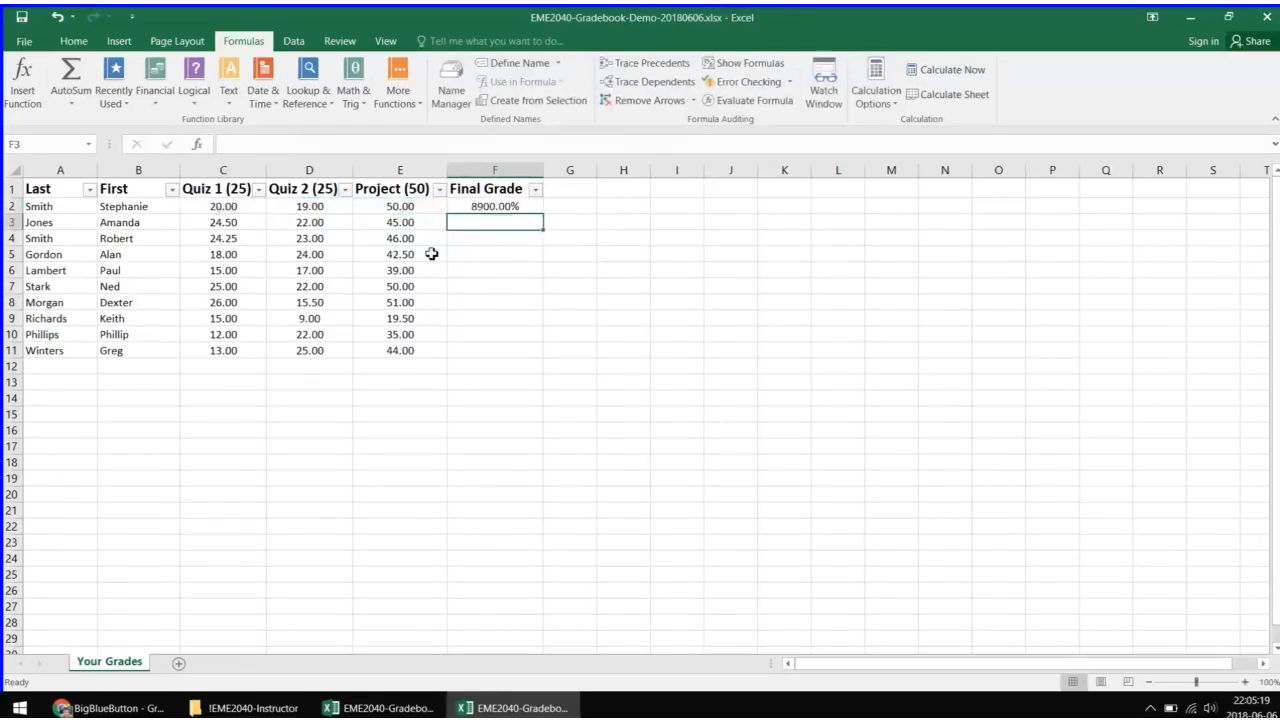
Step: Extend the formula in F2 to =SUM(C2:E2)/100 and check it in the cell
left_click(478, 208)
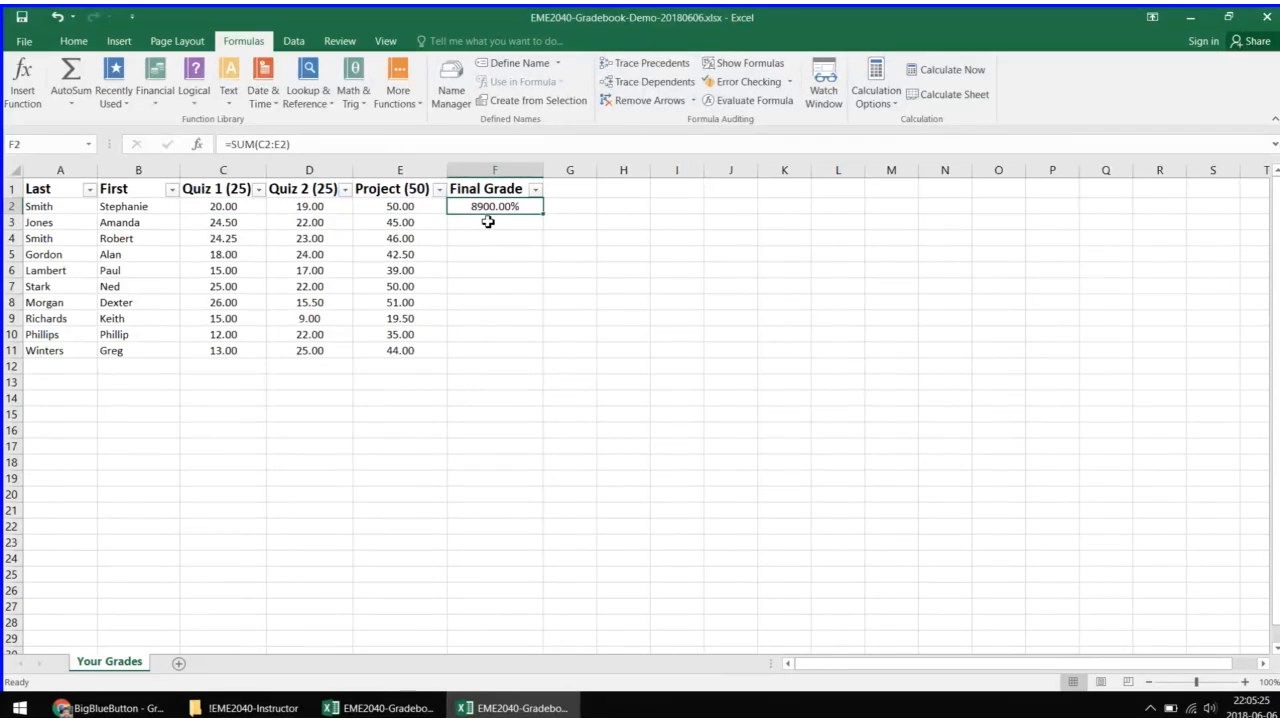
left_click(322, 145)
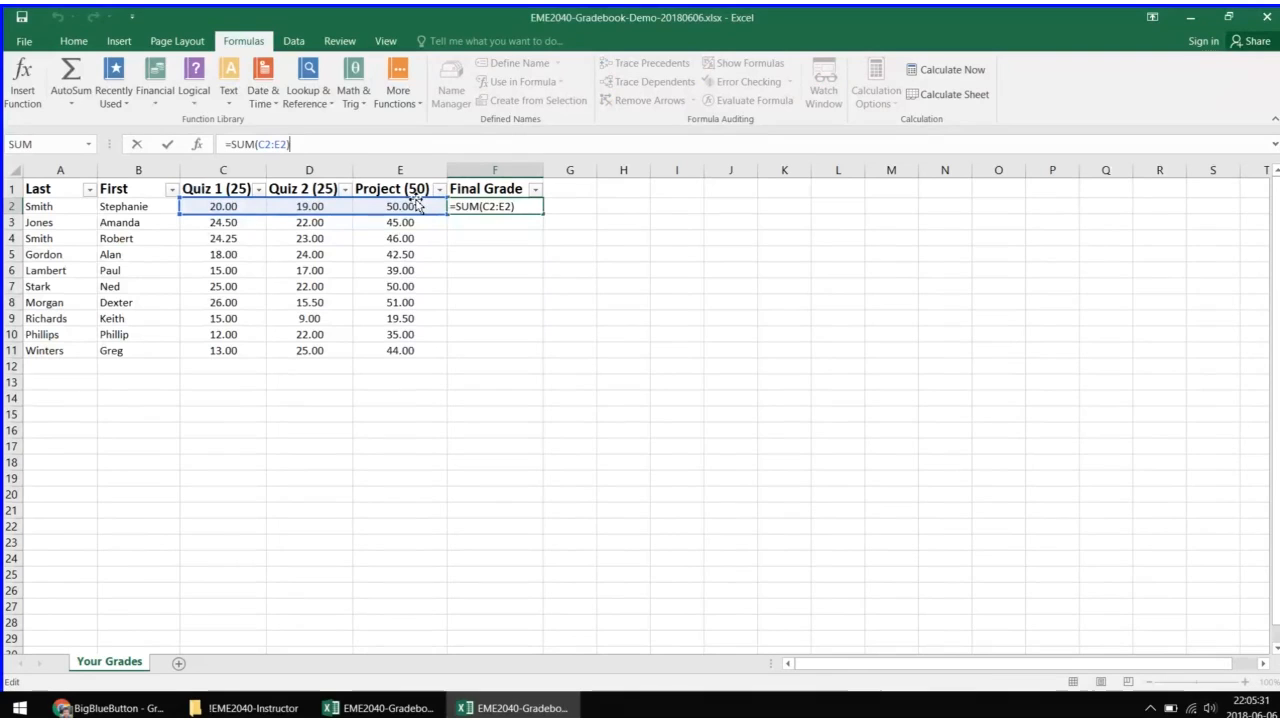
type("/100")
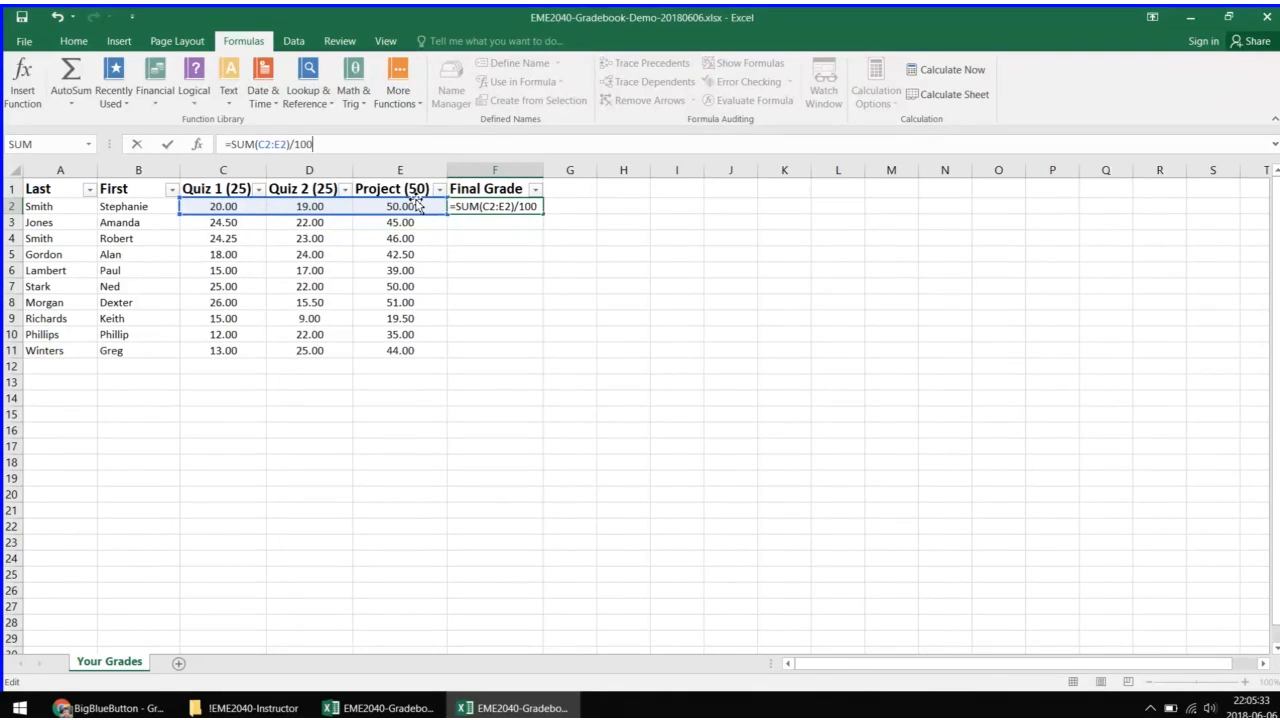
key("Return")
left_click(491, 208)
double_click(500, 208)
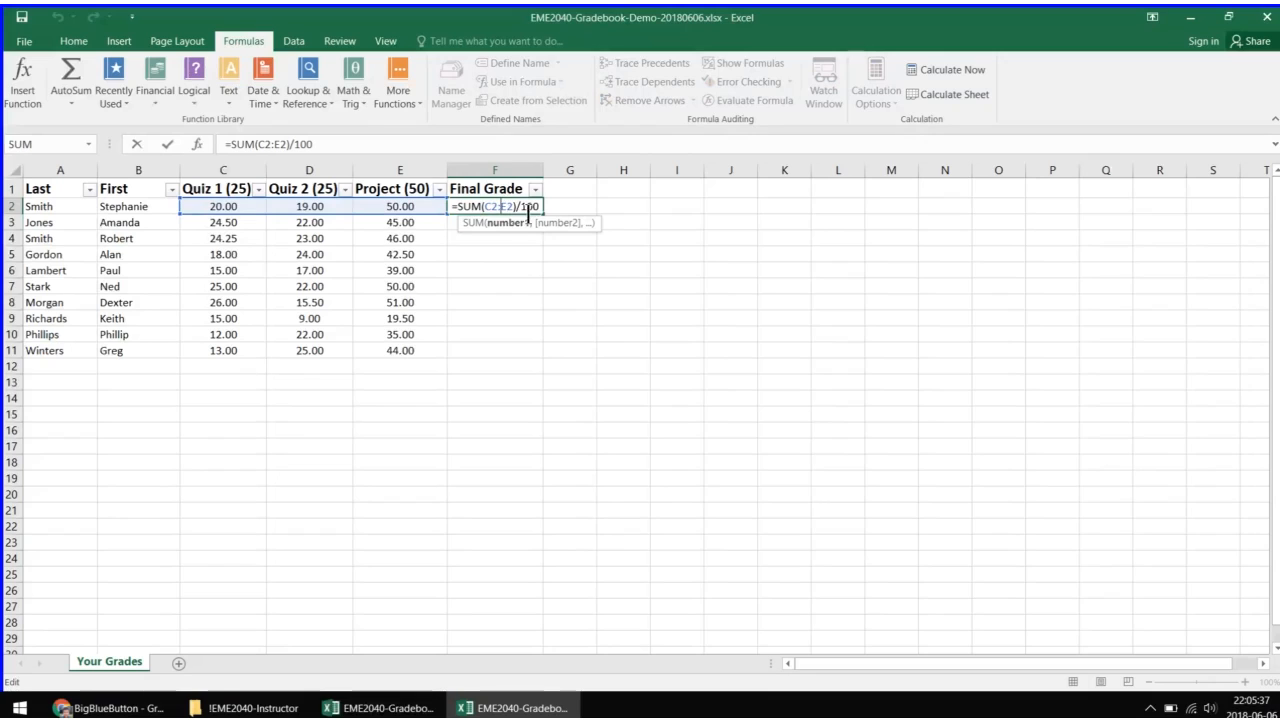
key("Return")
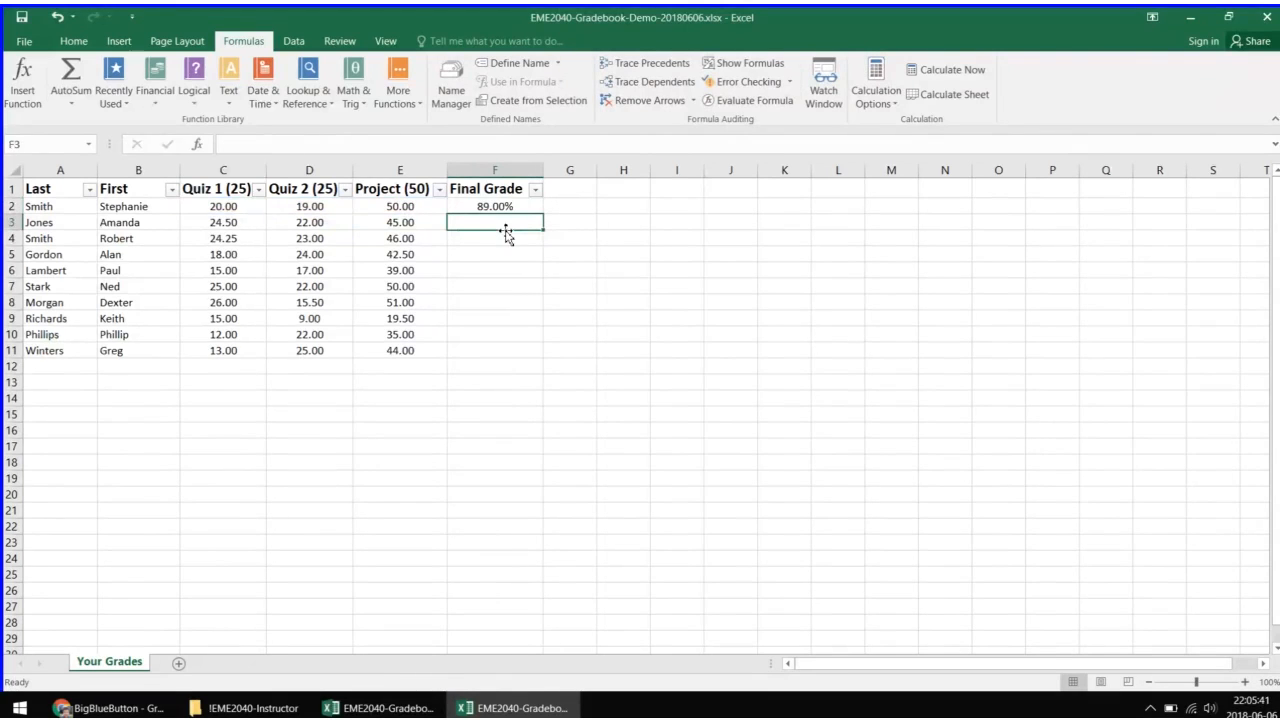
Step: Enter the formula =AVERAGE(C3:E3)/100 in Final Grade cell F3
type("=AVERAGE")
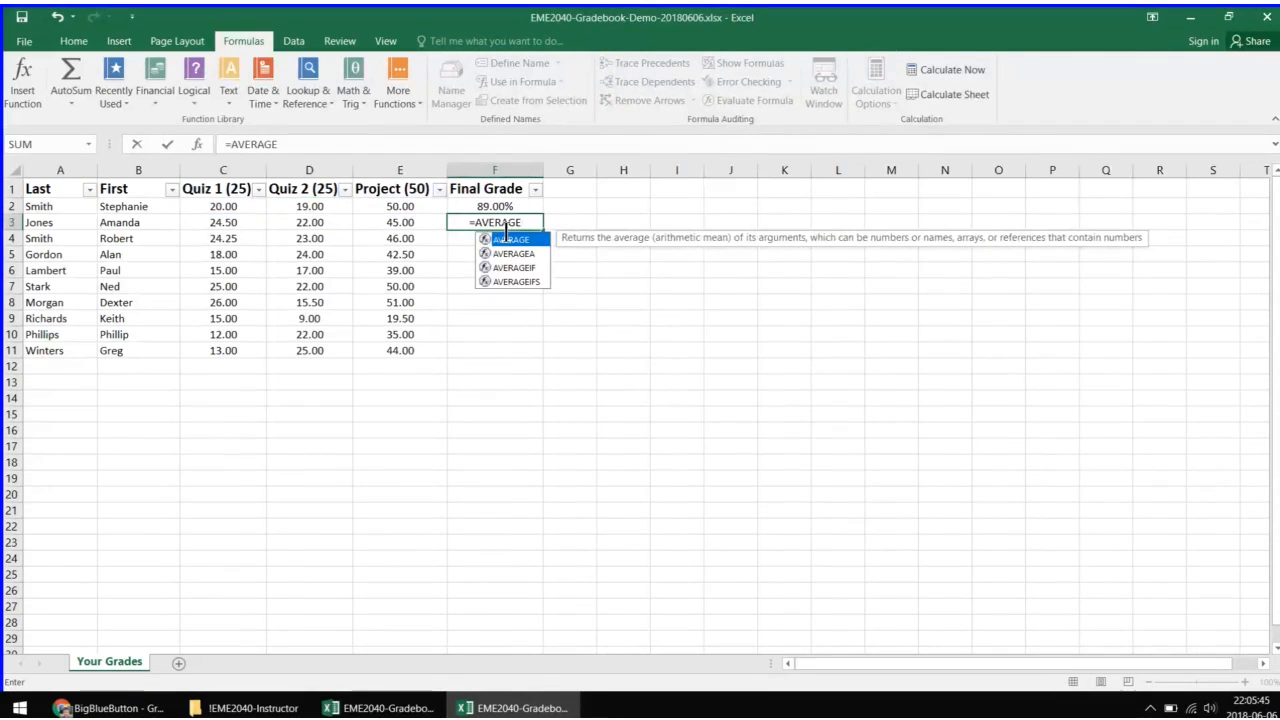
type("(")
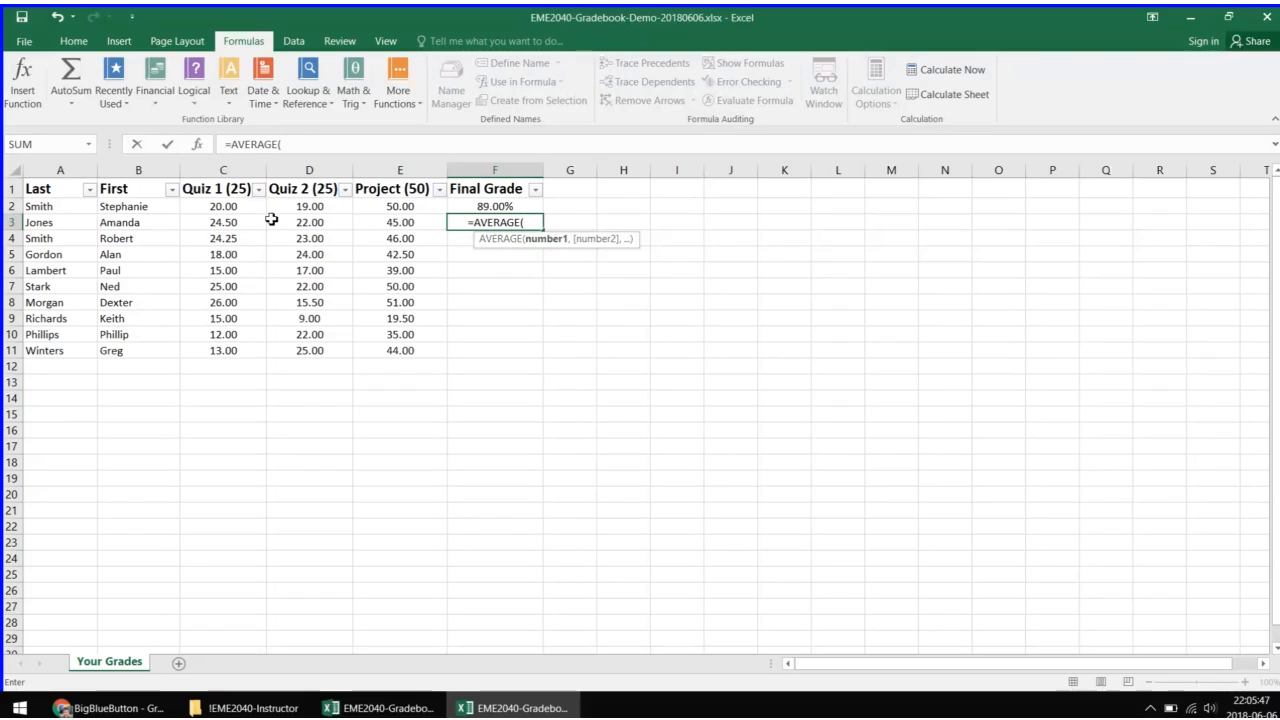
left_click_drag(242, 220, 405, 222)
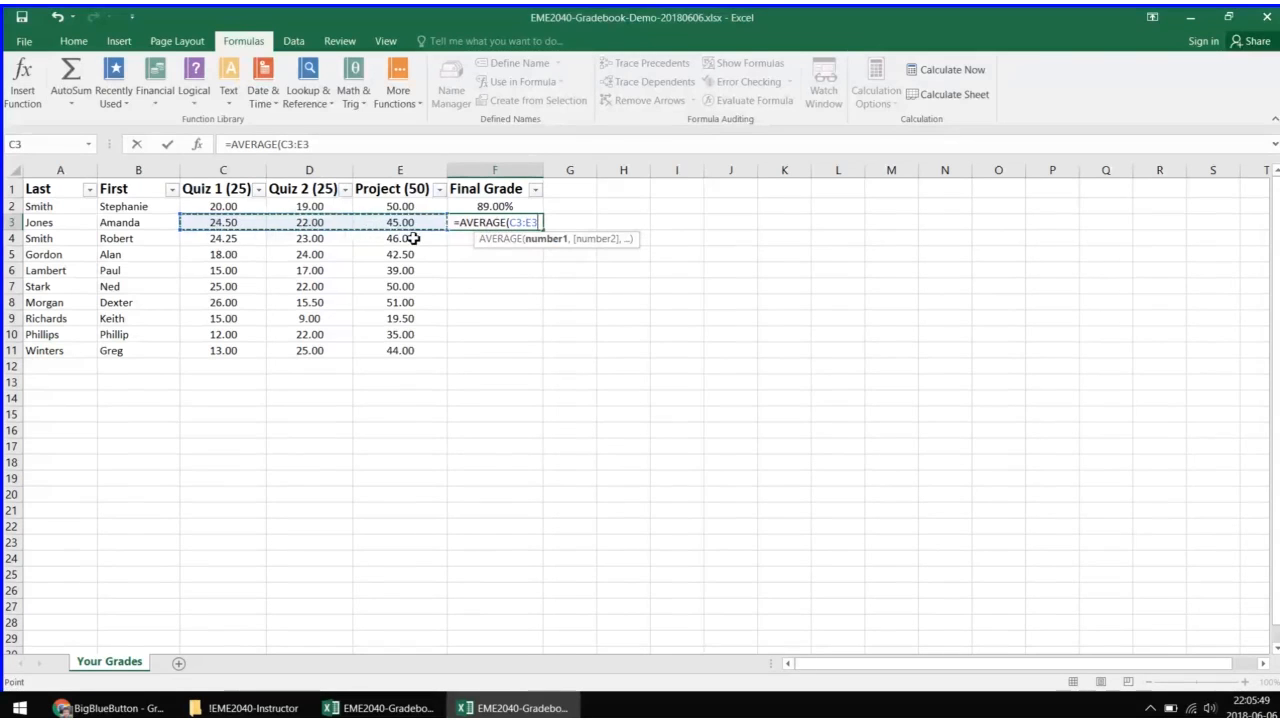
type(")/100")
key("ctrl+Return")
key("Return")
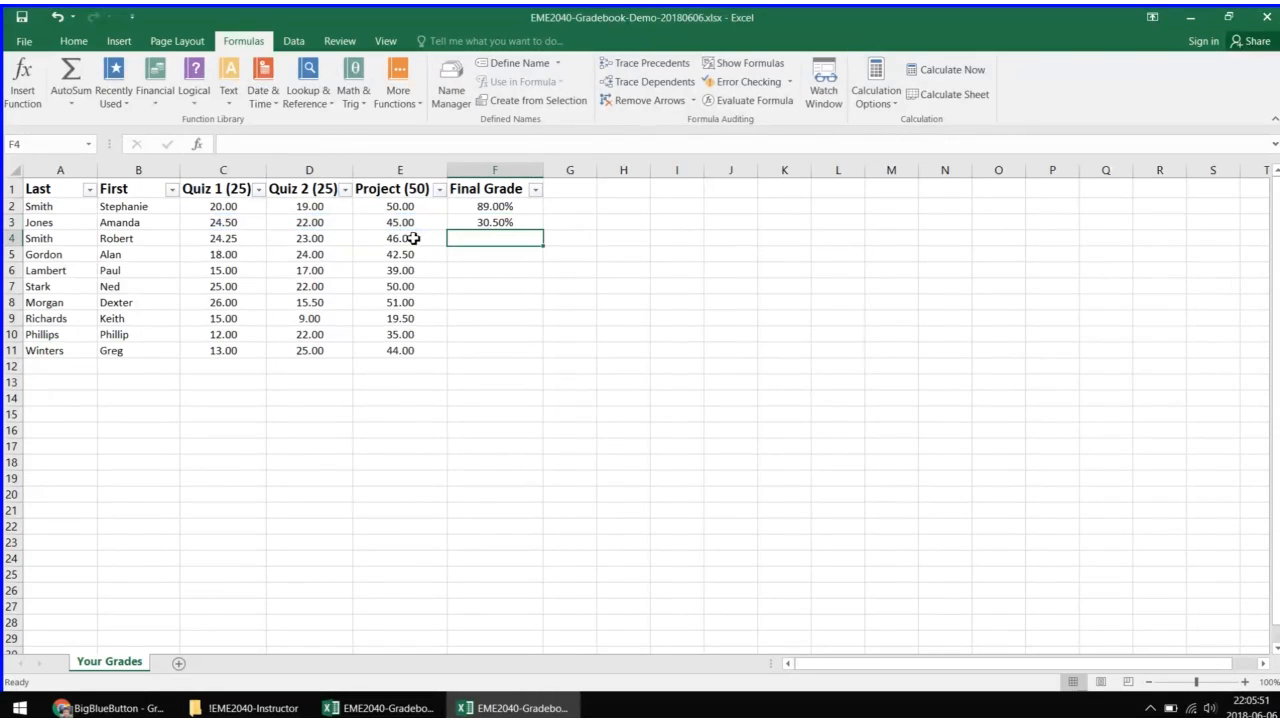
Step: Remove the division by 100 from the AVERAGE formula in F3
left_click(503, 222)
double_click(334, 146)
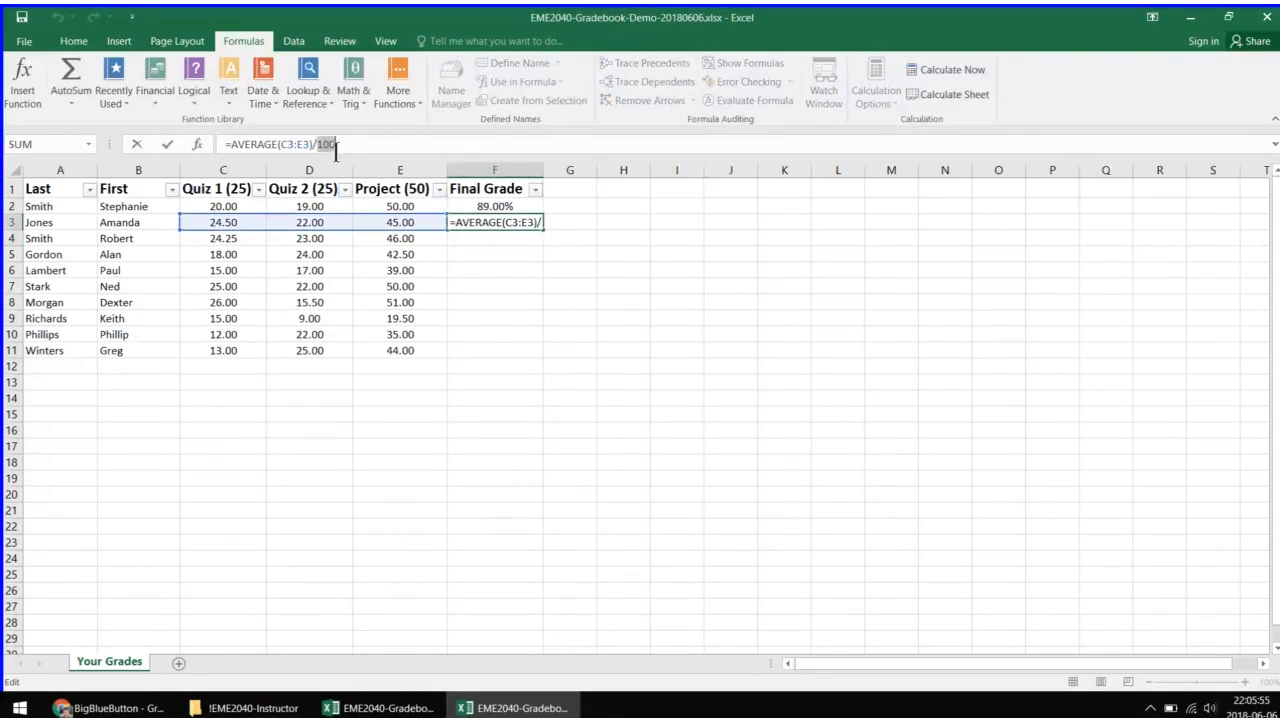
key("BackSpace")
key("BackSpace")
key("Return")
left_click(407, 192)
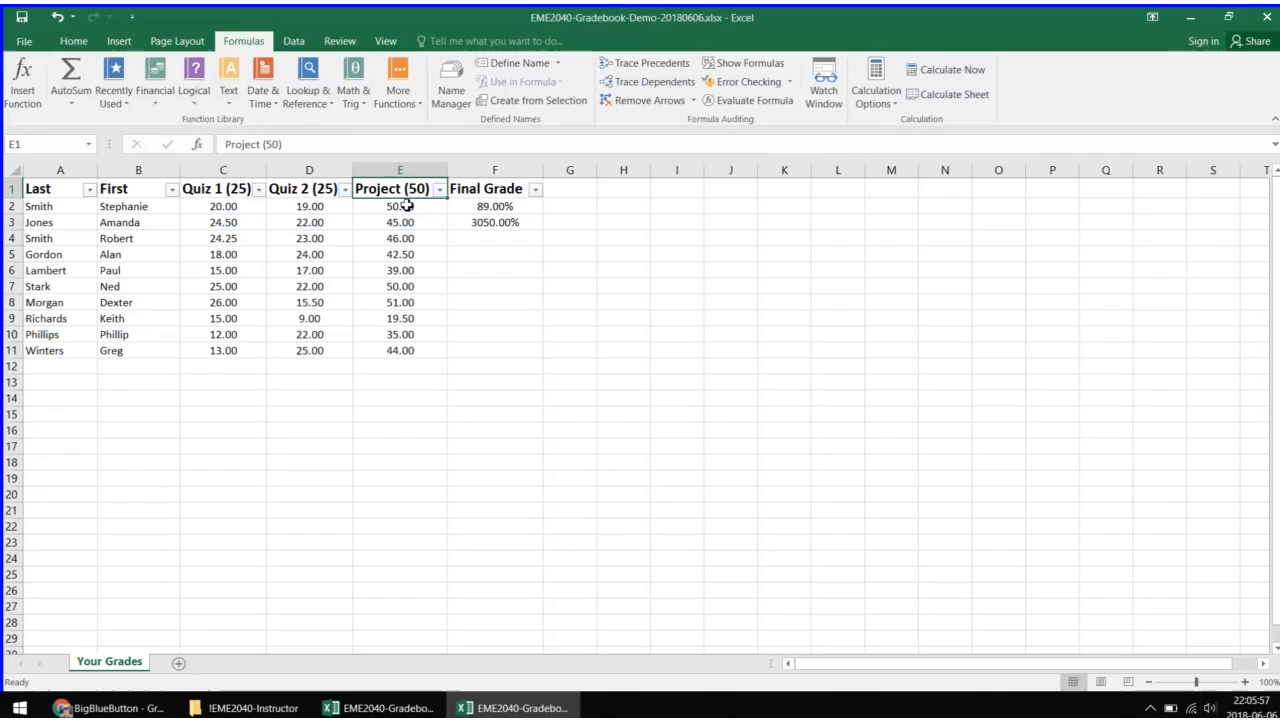
Step: Delete the whole AVERAGE formula from cell F3
left_click(495, 223)
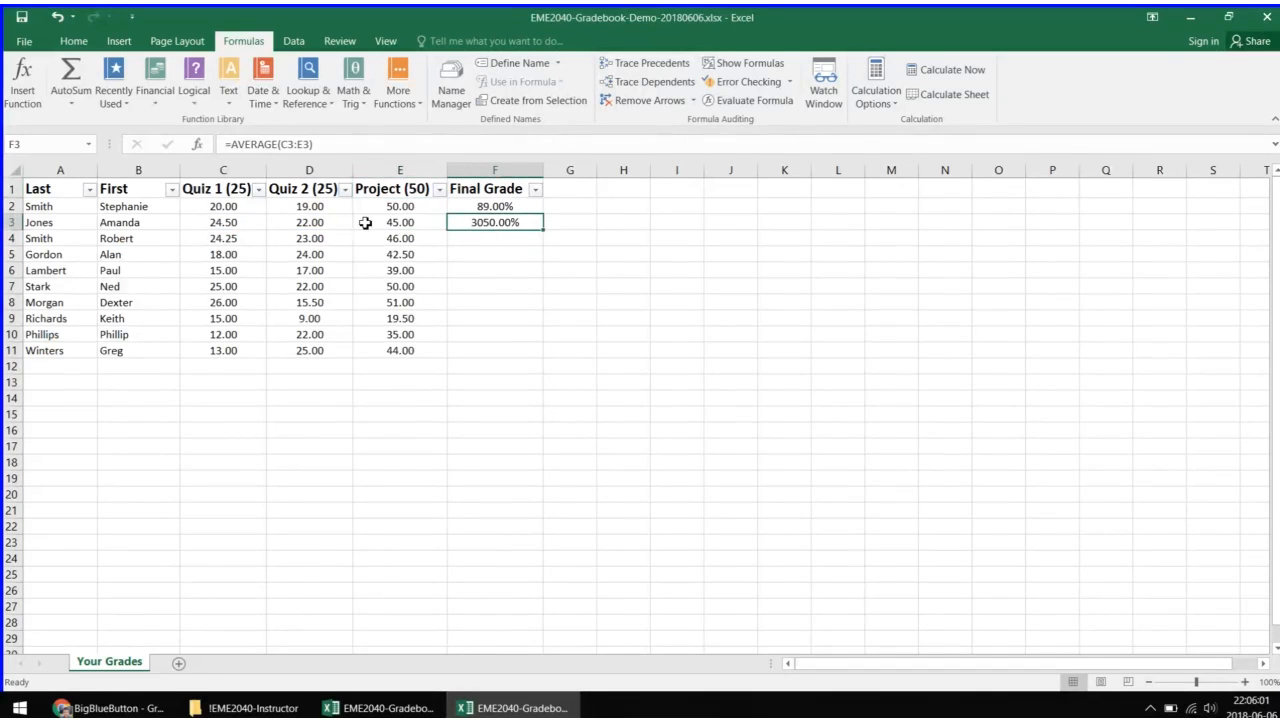
left_click(323, 150)
left_click_drag(337, 144, 157, 126)
key("BackSpace")
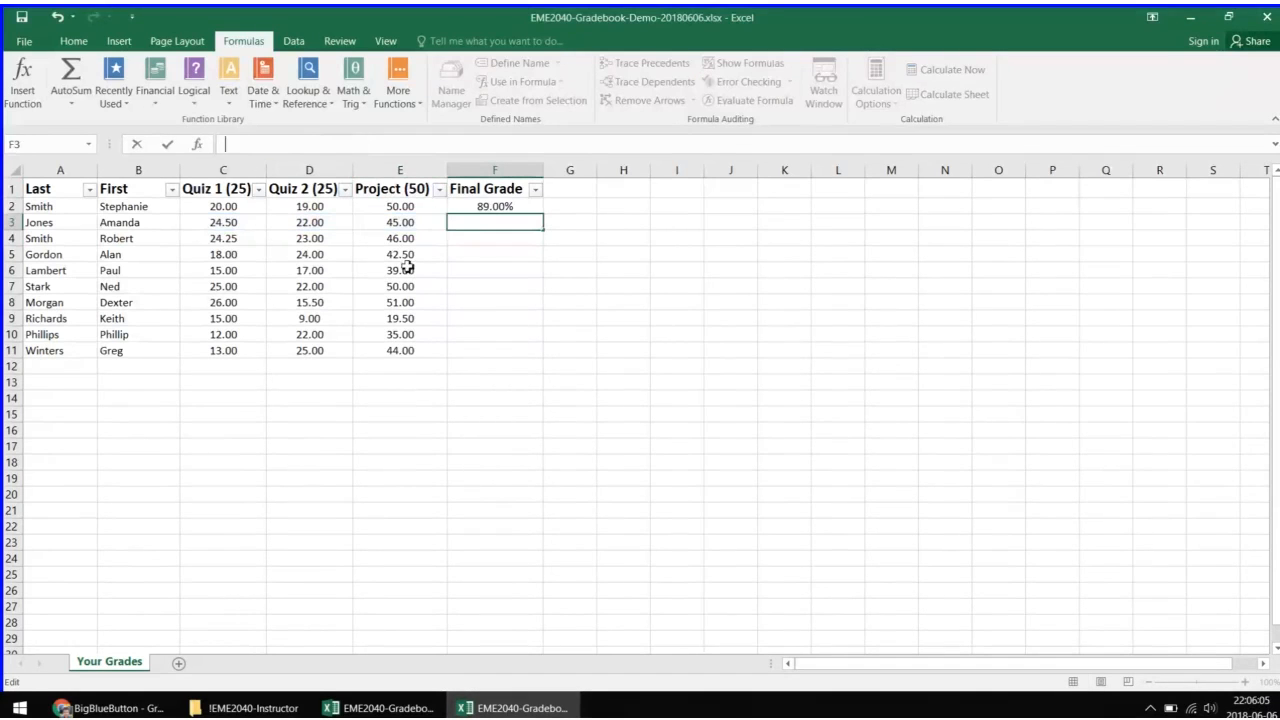
Step: Fill the F2 final grade formula down through cell F11
left_click(530, 208)
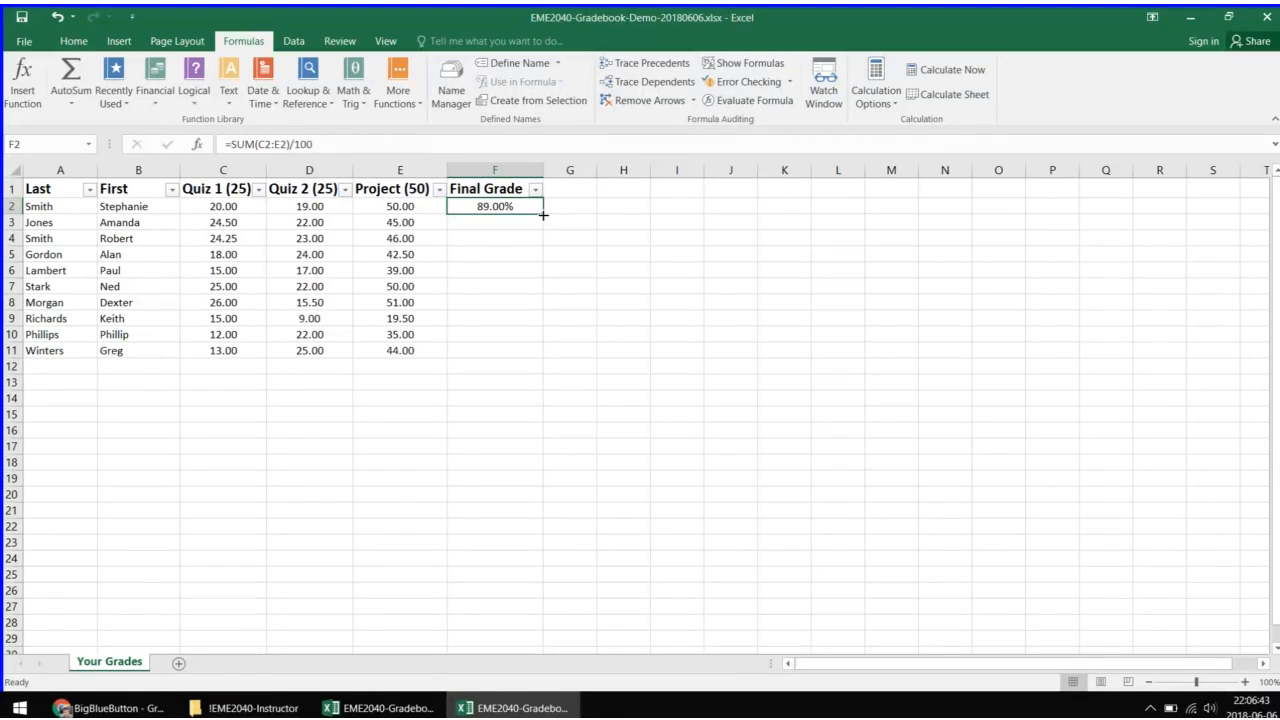
left_click_drag(543, 215, 527, 359)
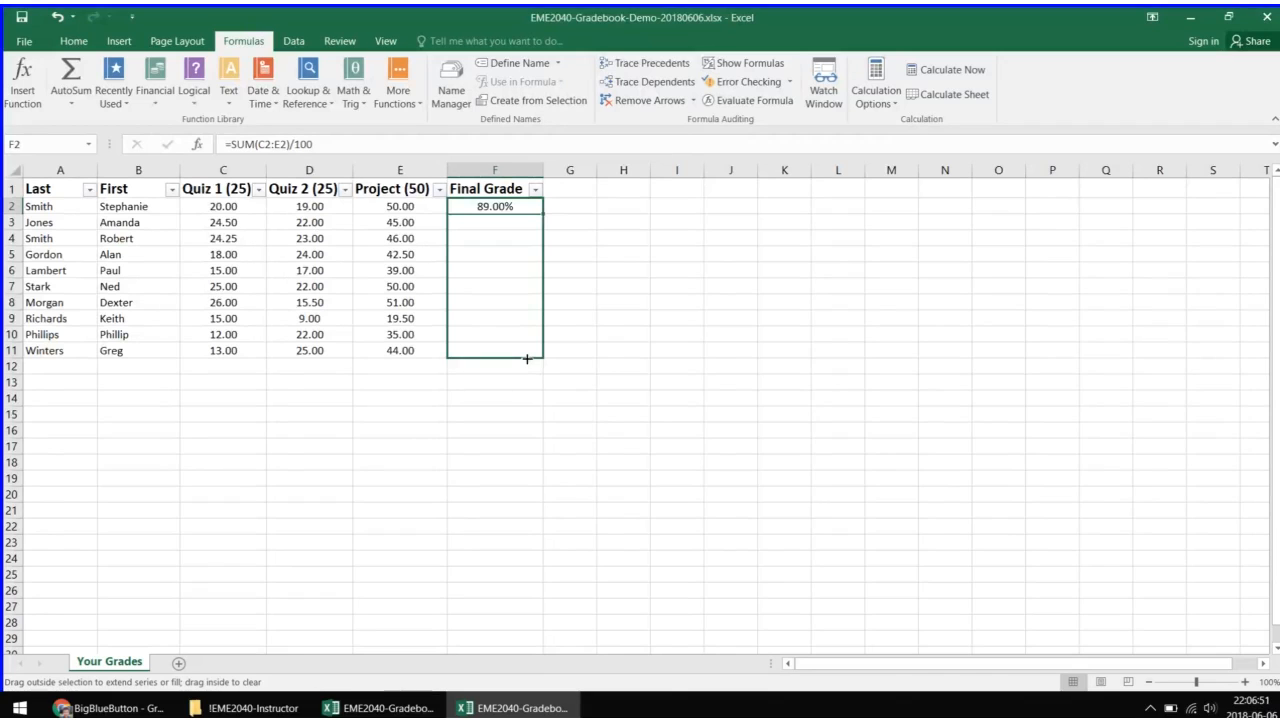
left_click_drag(527, 358, 528, 362)
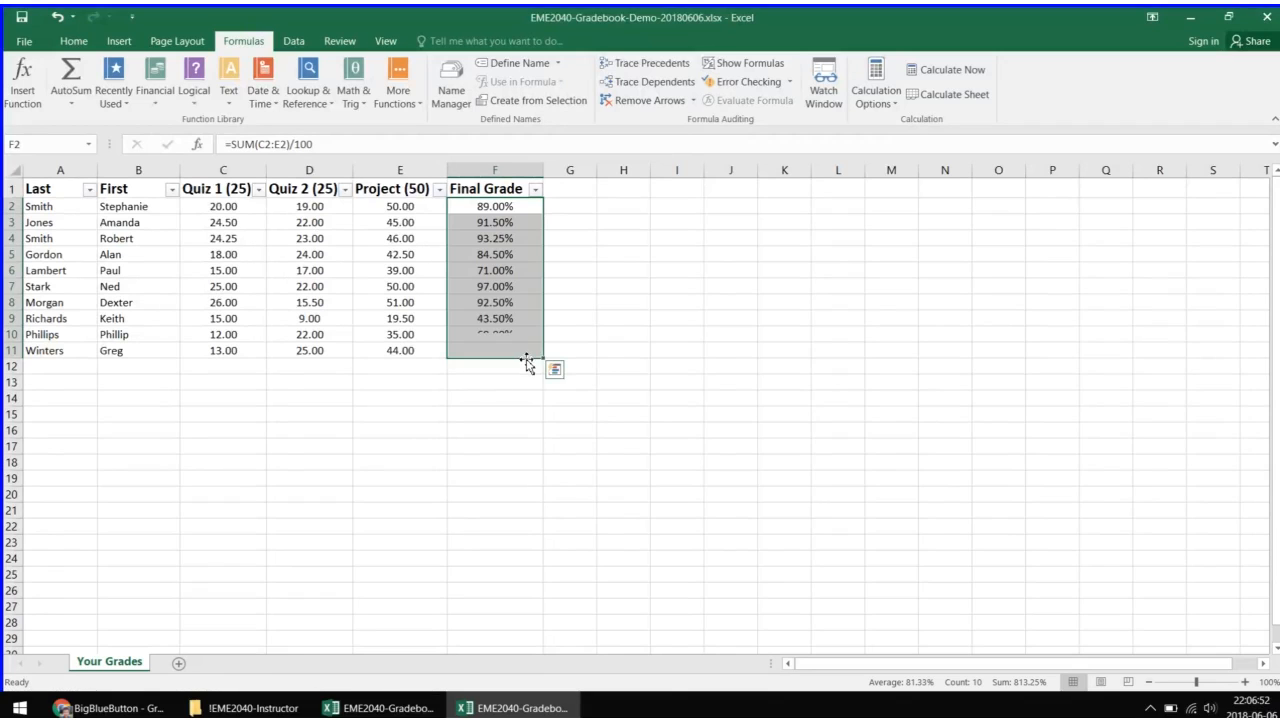
Step: Examine the row references in the filled Final Grade formulas in F3 through F6 and F9
left_click(503, 226)
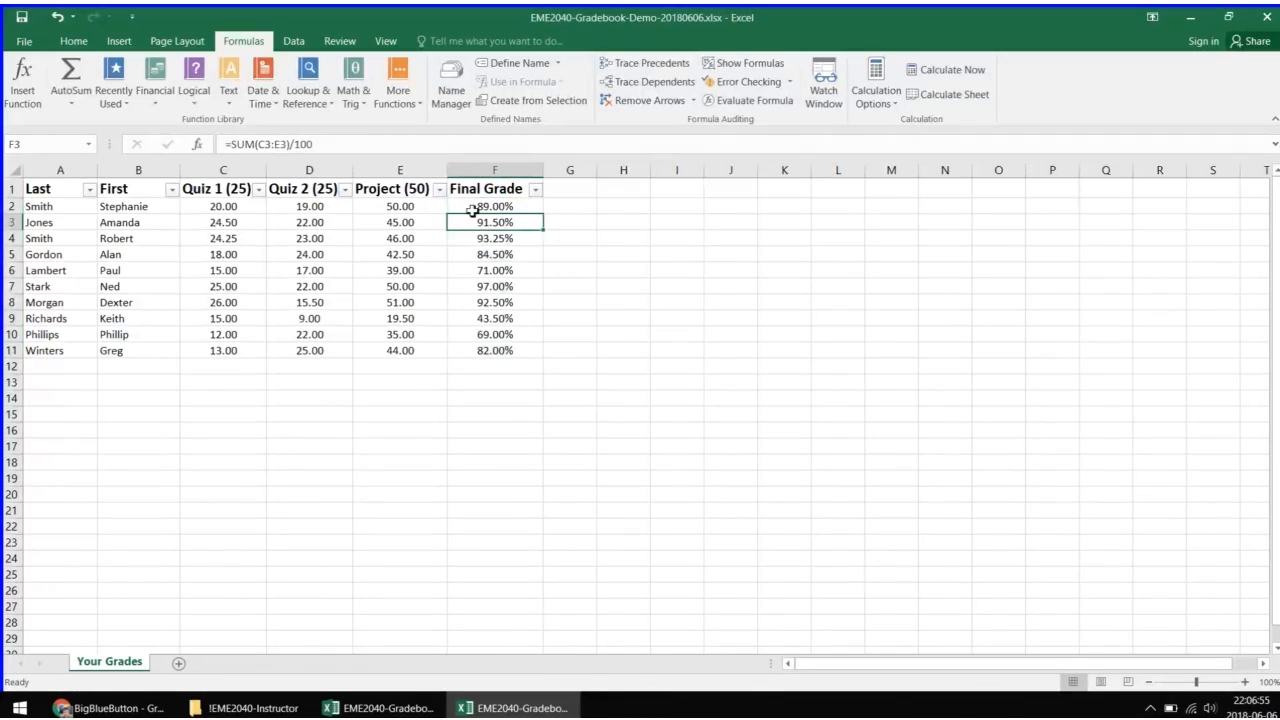
double_click(478, 222)
key("Escape")
double_click(507, 243)
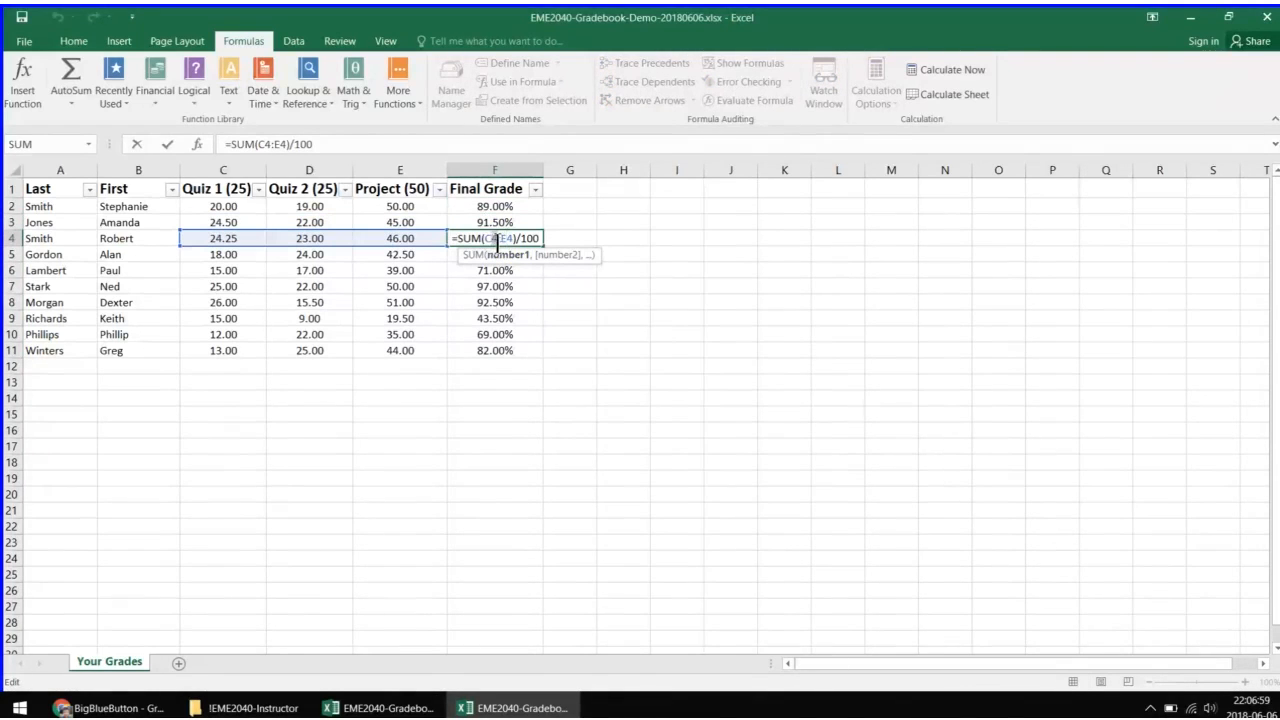
key("Escape")
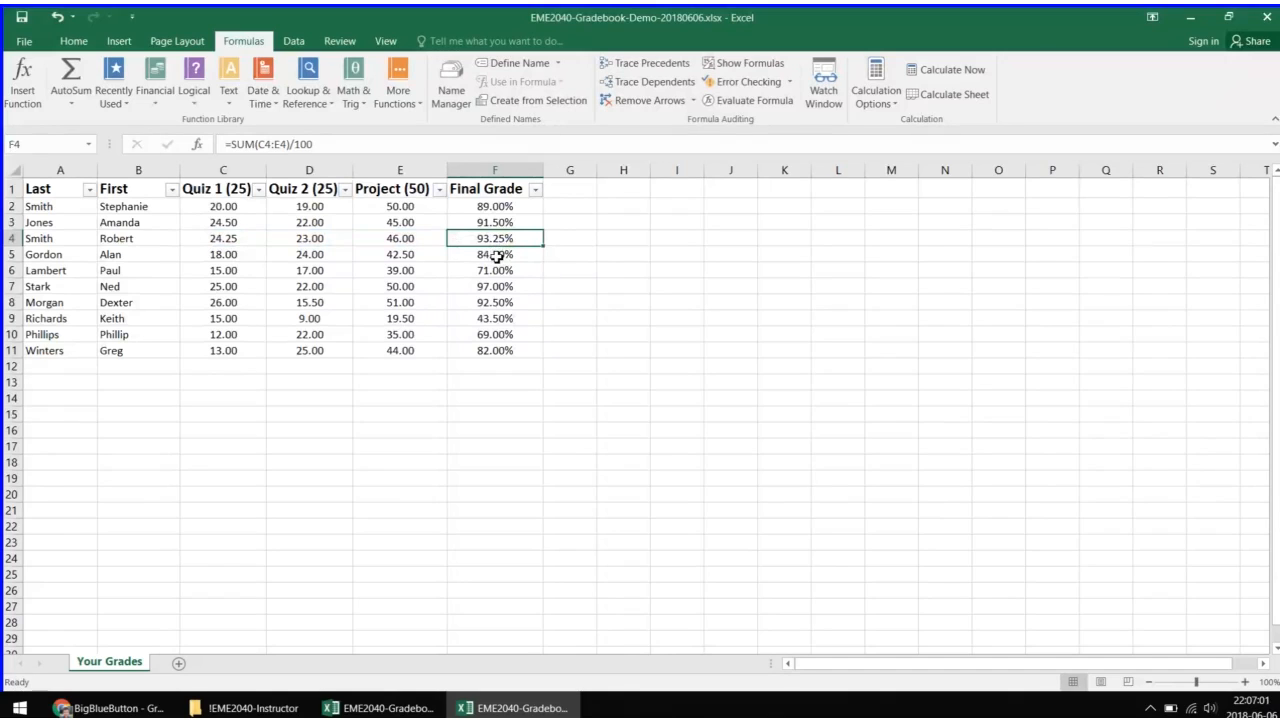
double_click(497, 257)
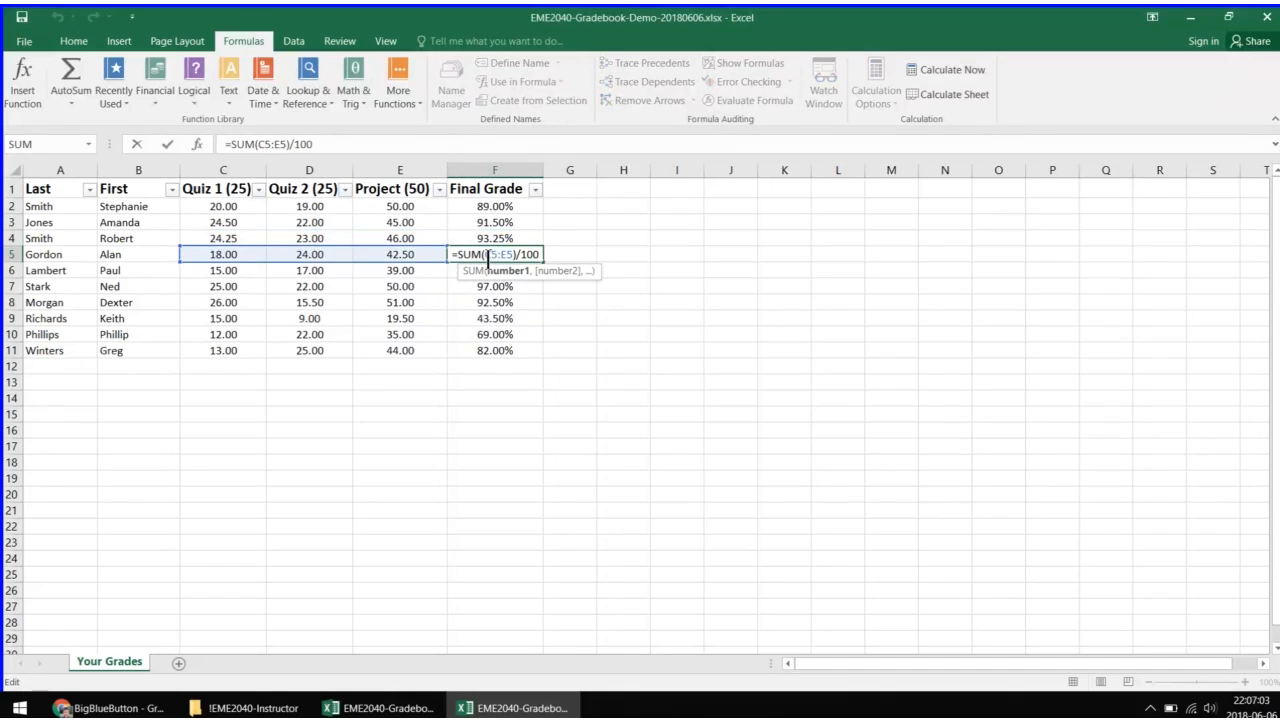
key("Escape")
double_click(493, 273)
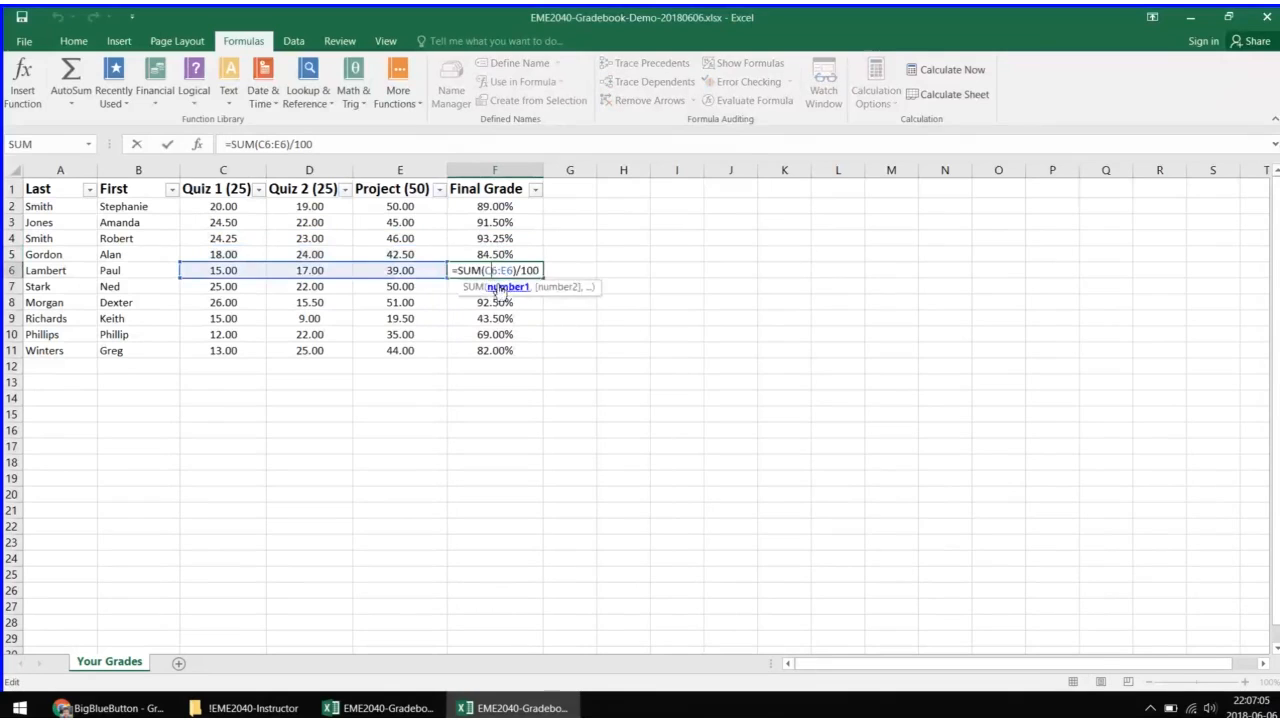
key("Escape")
left_click(502, 318)
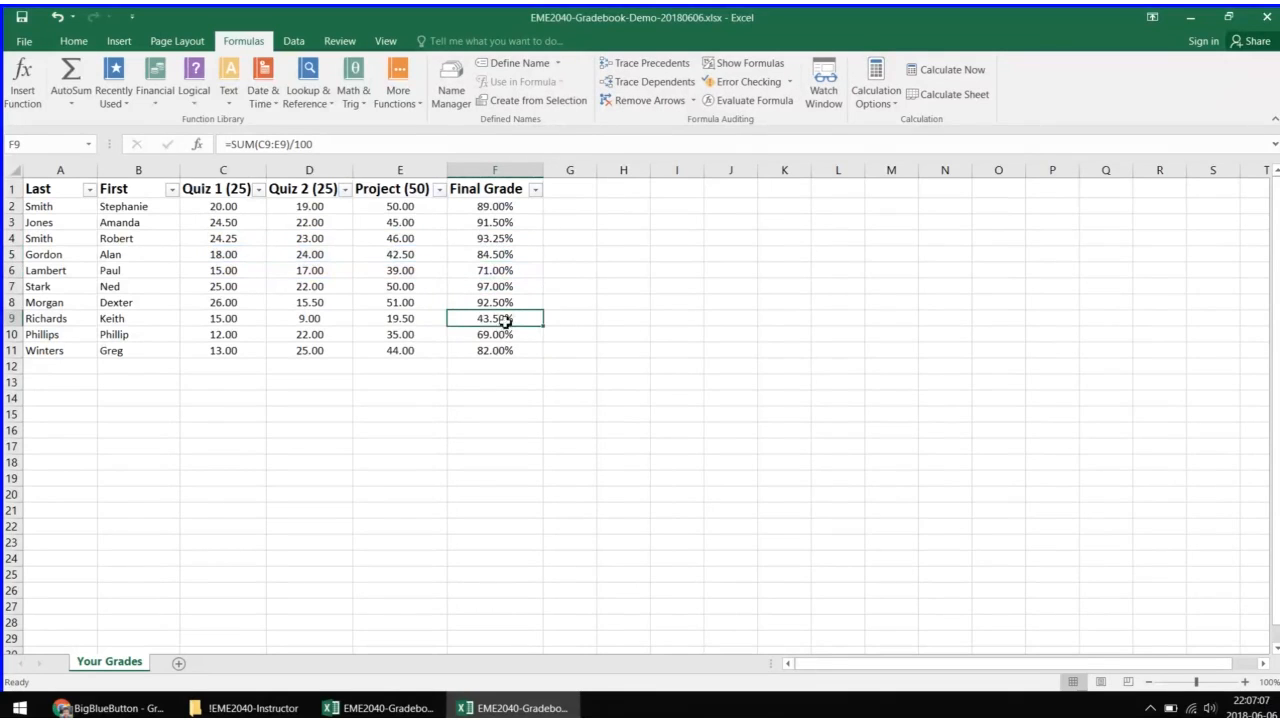
Step: Clear the filled Final Grade formulas from F3:F11
left_click_drag(519, 220, 500, 349)
key("Delete")
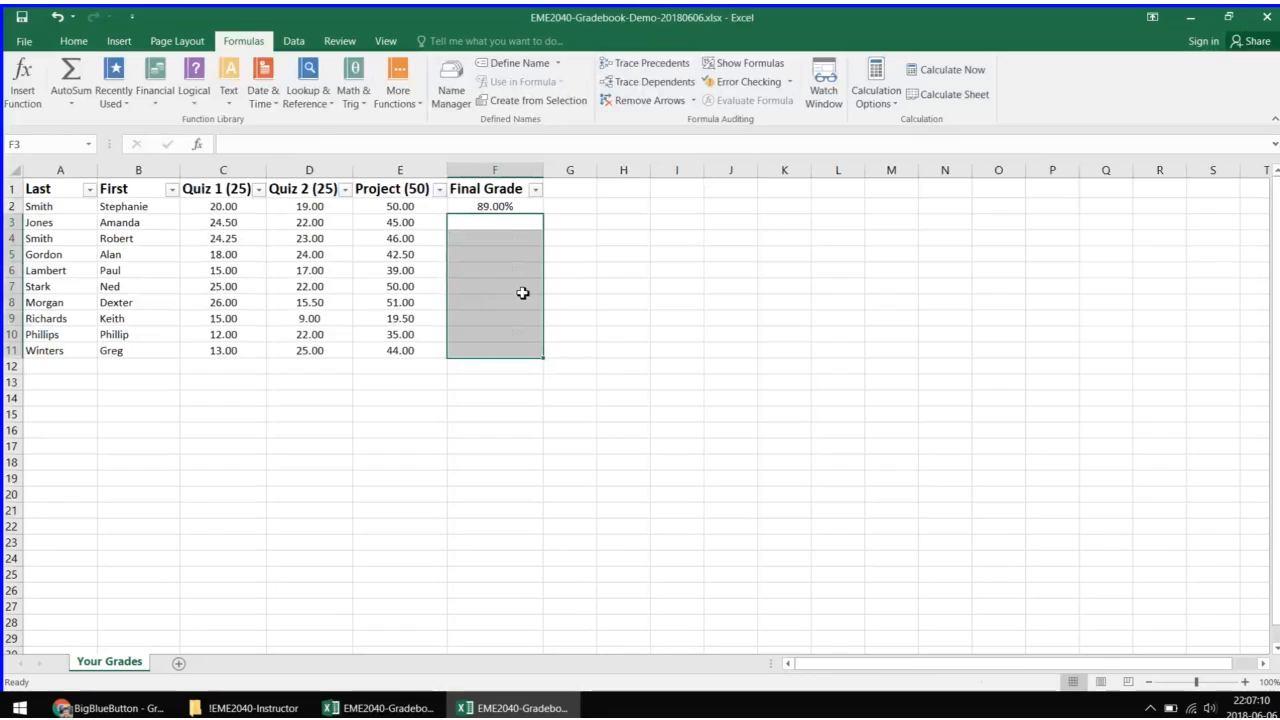
Step: Copy the final grade formula from F2 and select F3:F11 as its destination
left_click(514, 206)
right_click(517, 207)
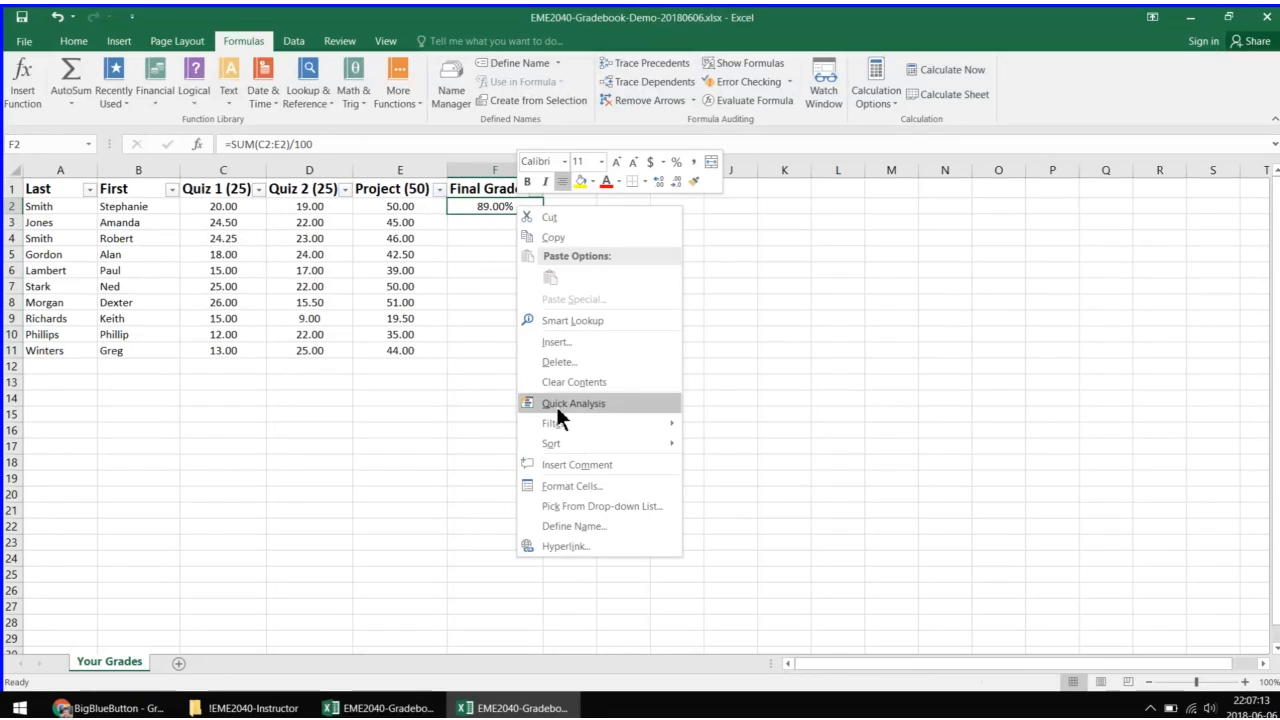
left_click(573, 239)
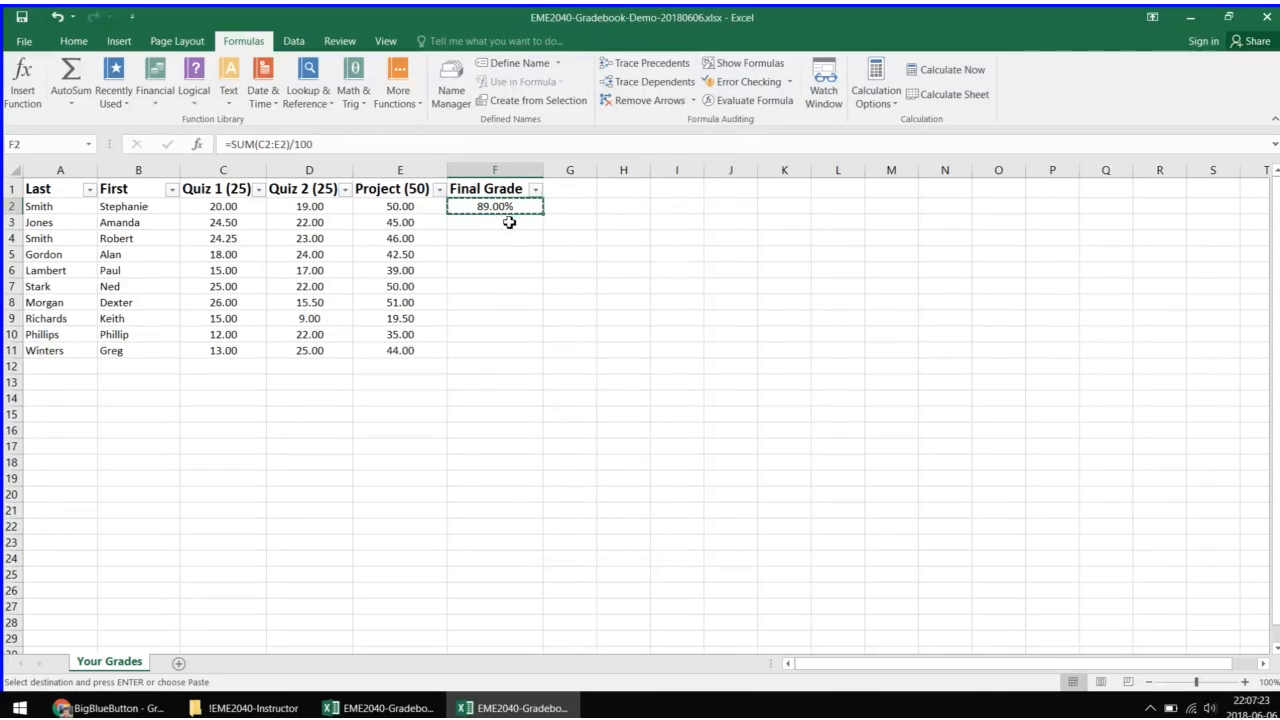
left_click_drag(506, 221, 495, 352)
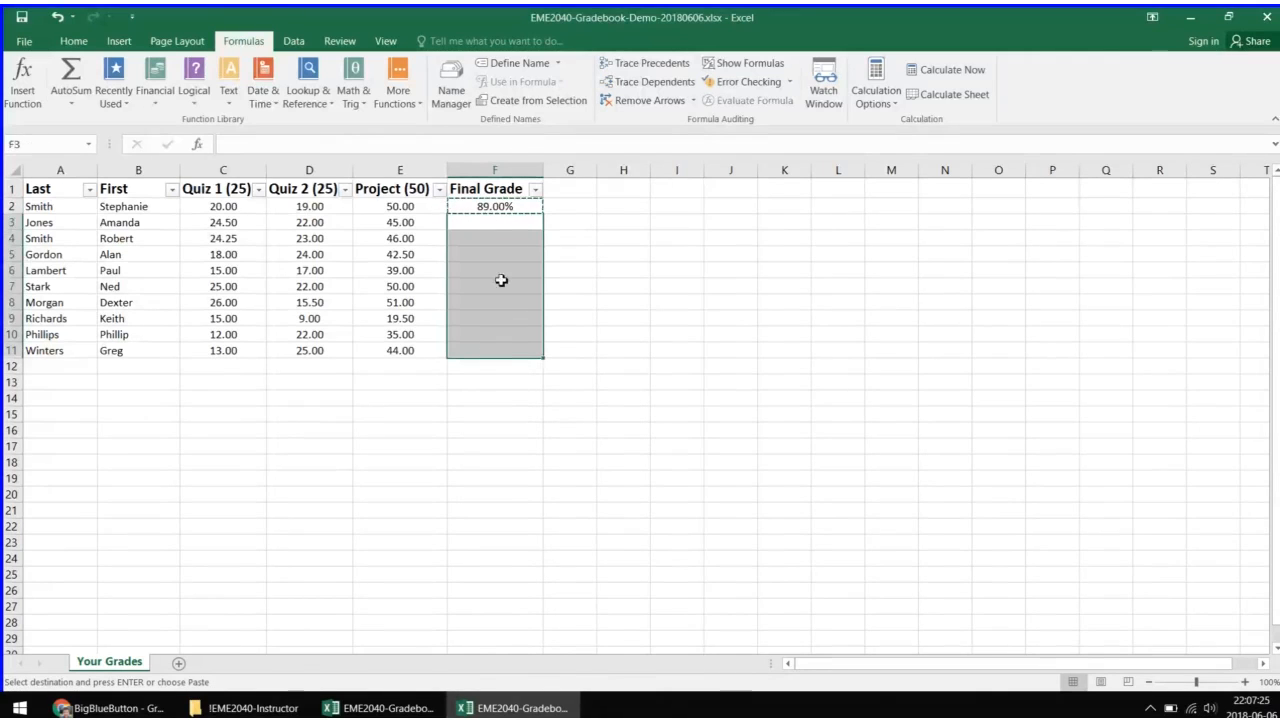
Step: Try a regular paste of the copied F2 cell into F3:F11 and undo it
right_click(506, 224)
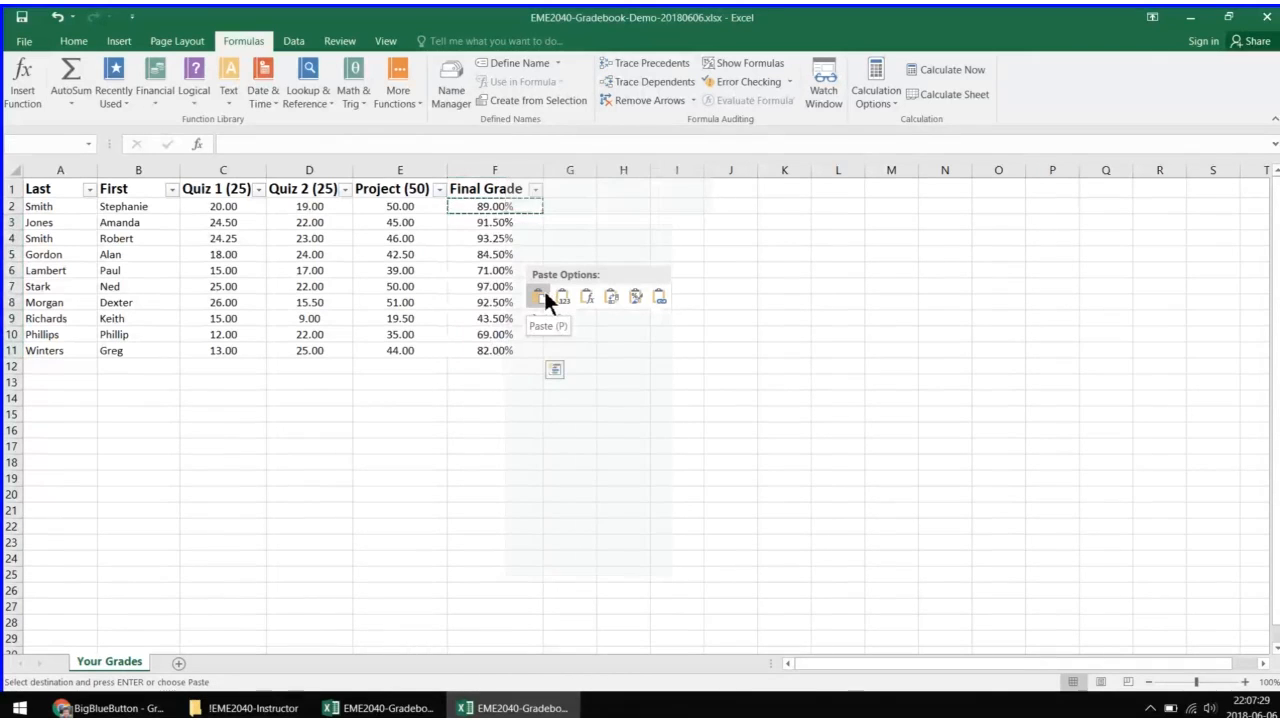
key("Escape")
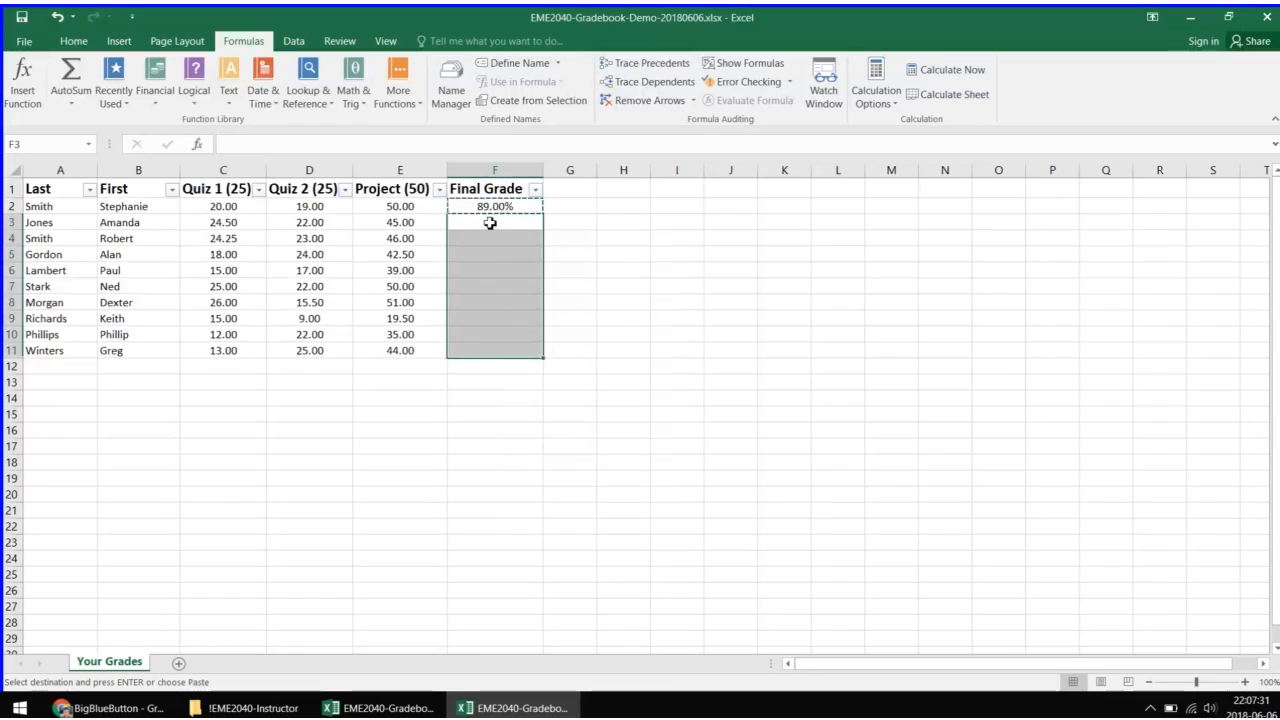
key("ctrl+v")
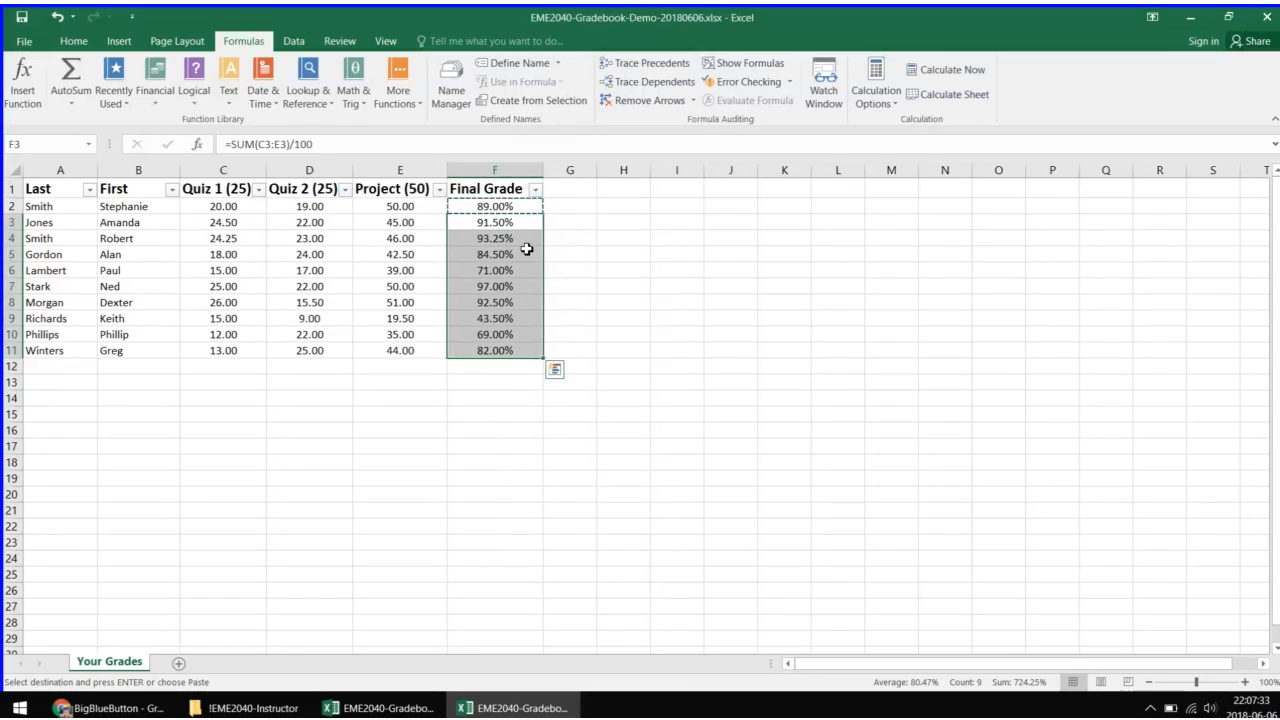
key("ctrl+z")
Step: Paste only the copied formula into F3:F11 and check the cell references in the pasted Final Grade formulas
right_click(510, 226)
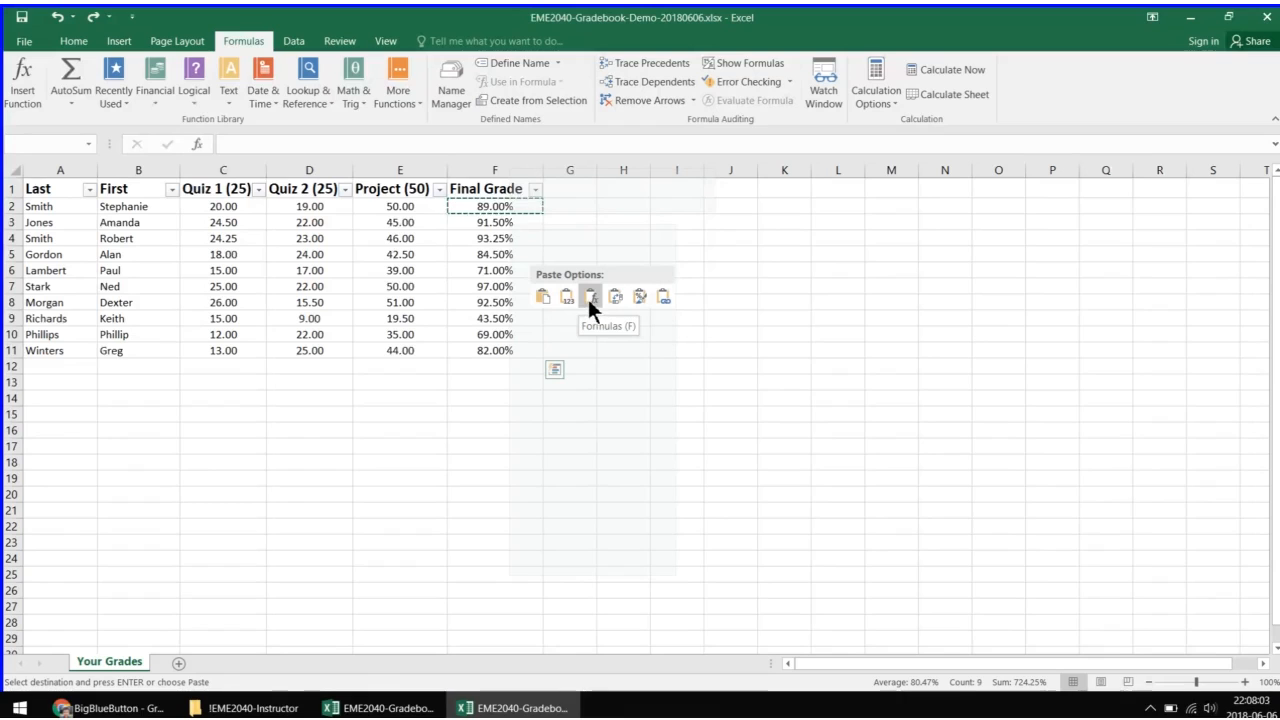
left_click(588, 297)
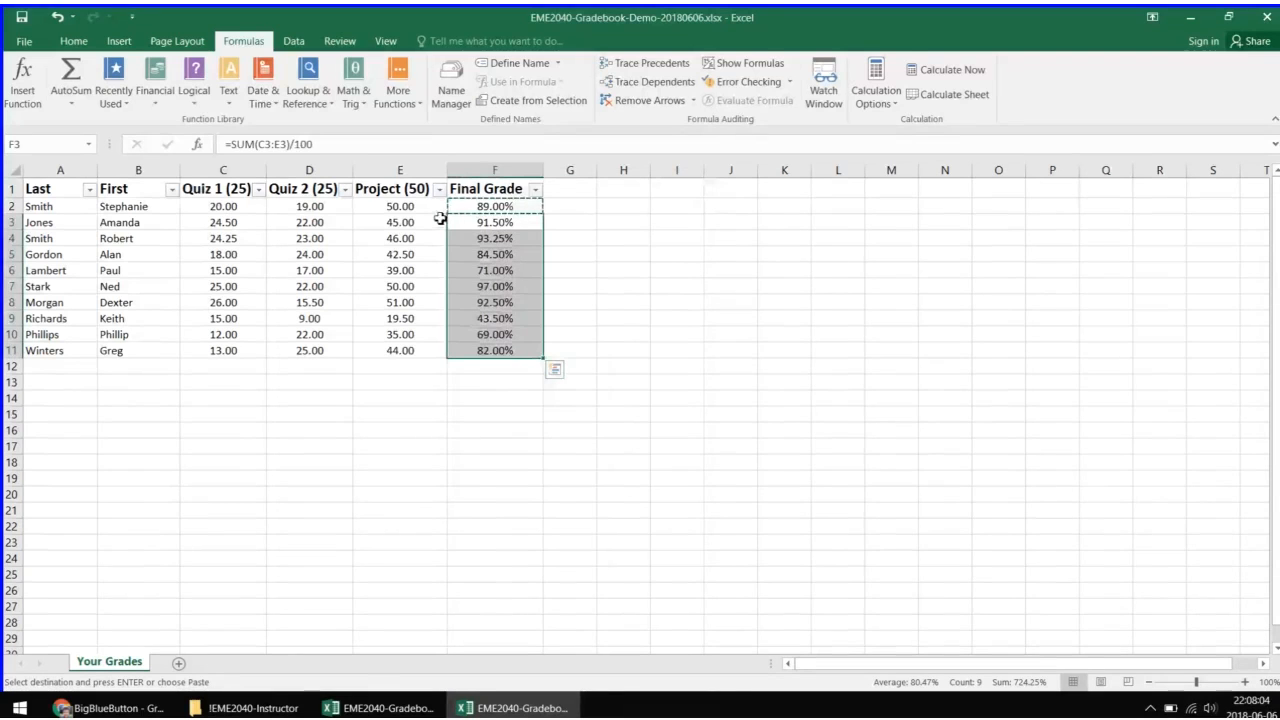
left_click(287, 146)
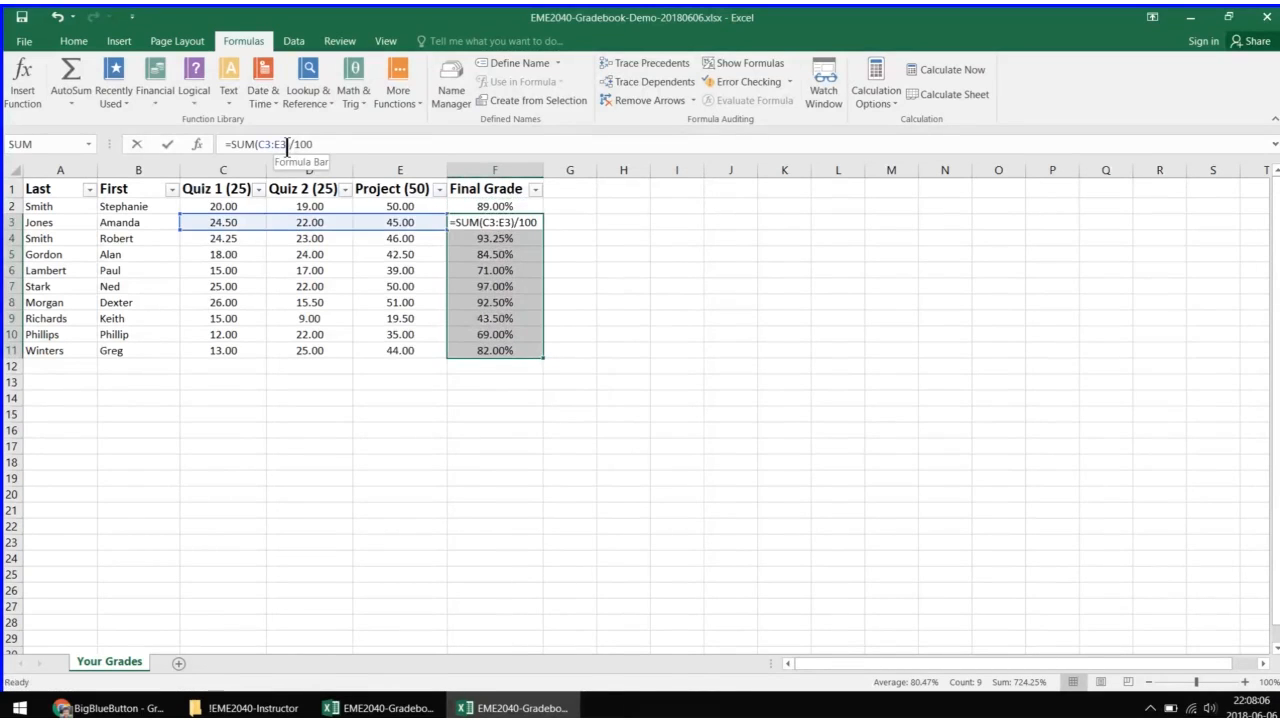
left_click(503, 302)
left_click_drag(503, 352, 500, 286)
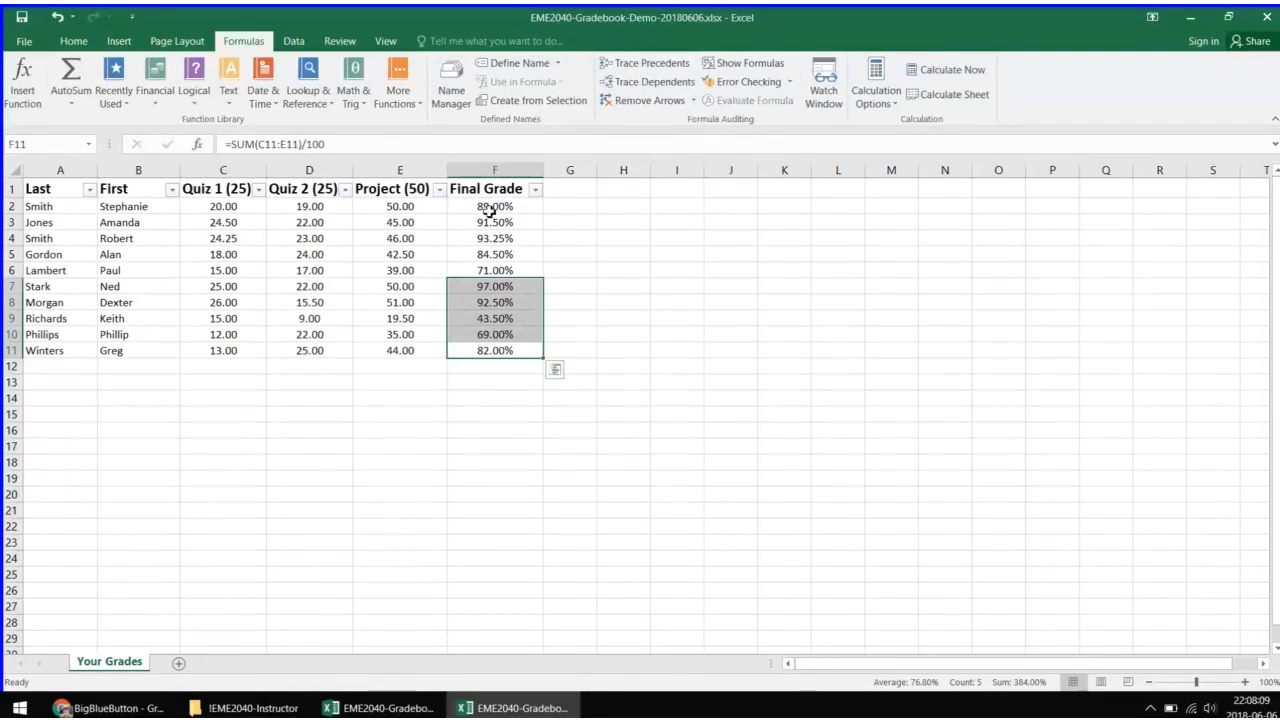
Step: Format the whole Final Grade column F as bold with a yellow fill
left_click(492, 174)
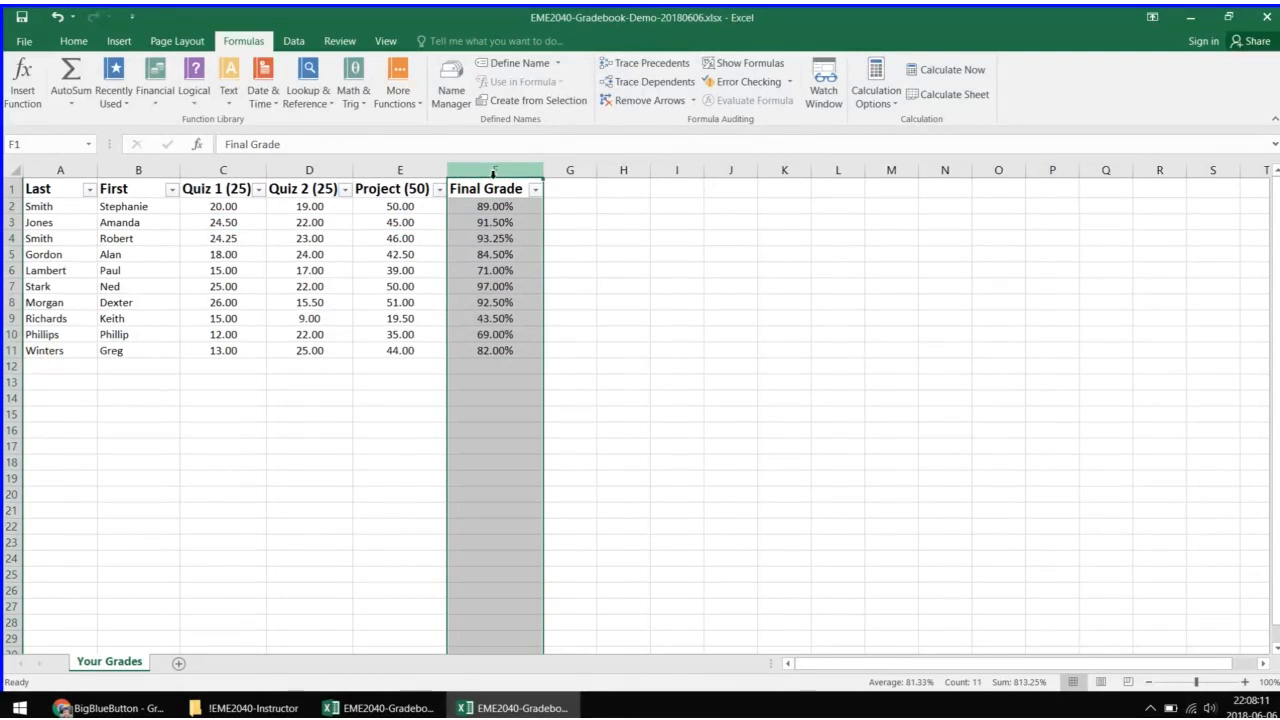
left_click(71, 42)
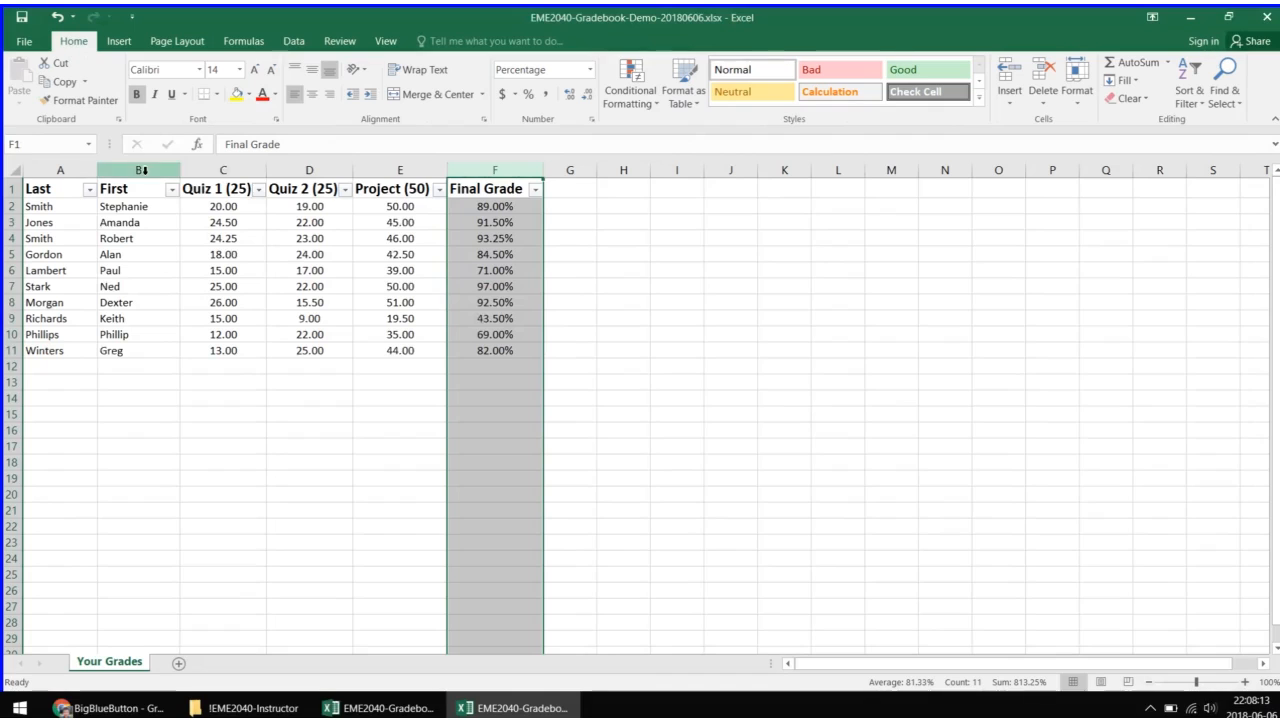
left_click(135, 94)
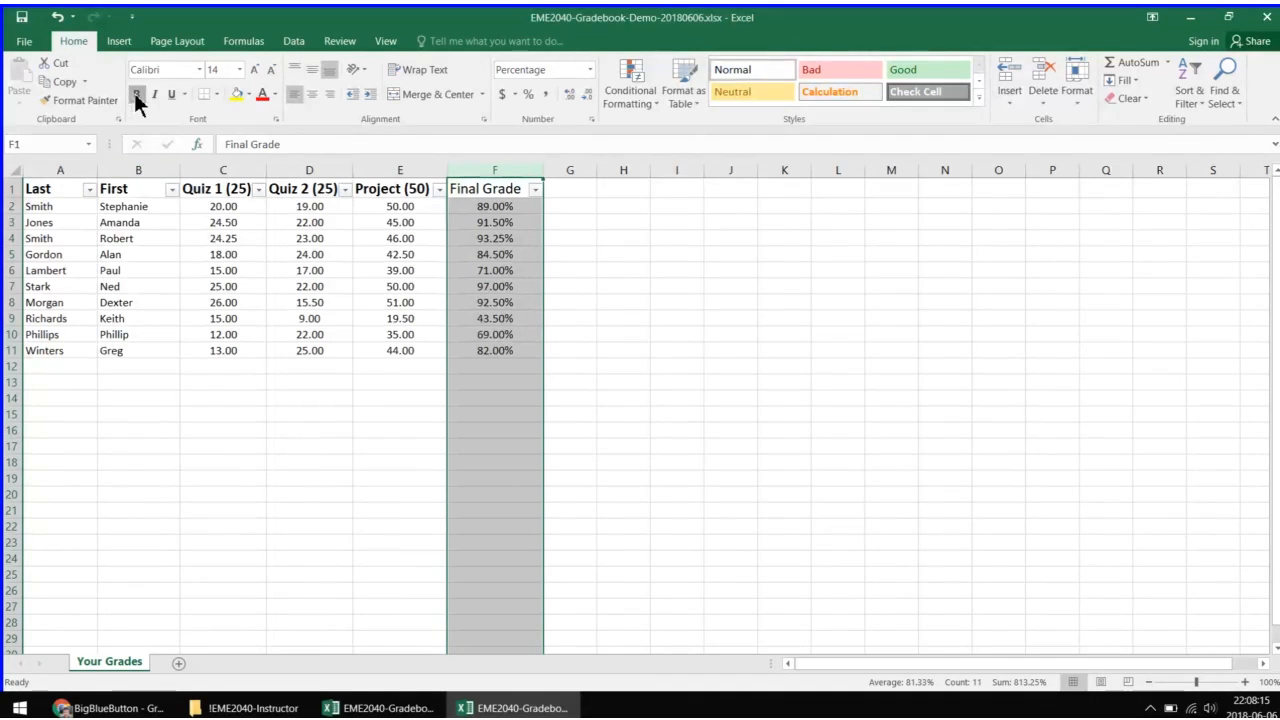
left_click(135, 94)
left_click(237, 94)
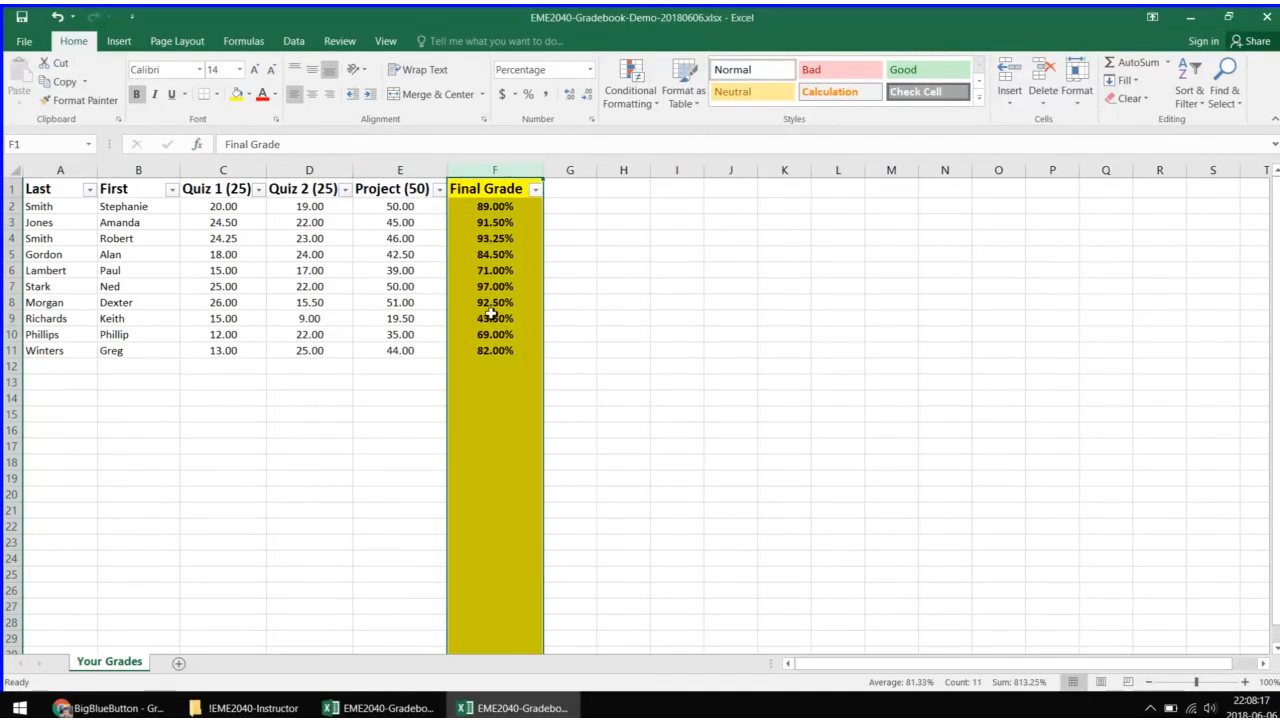
left_click(493, 318)
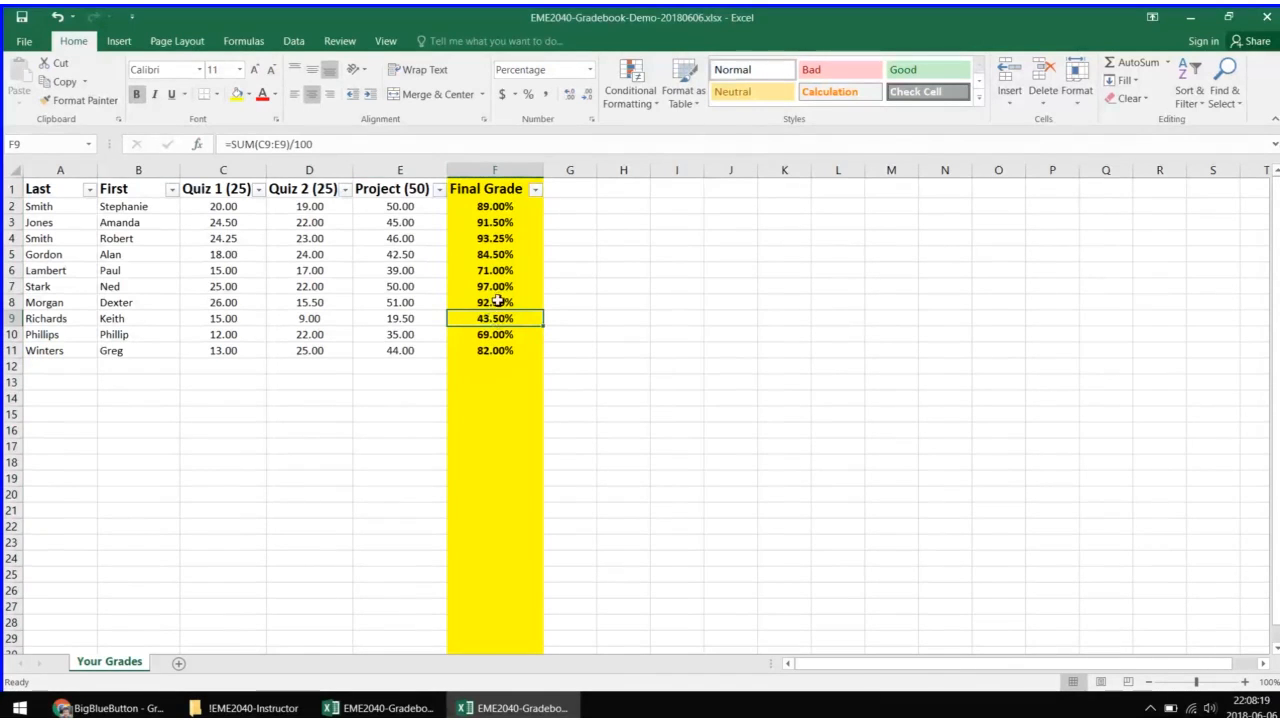
left_click(564, 194)
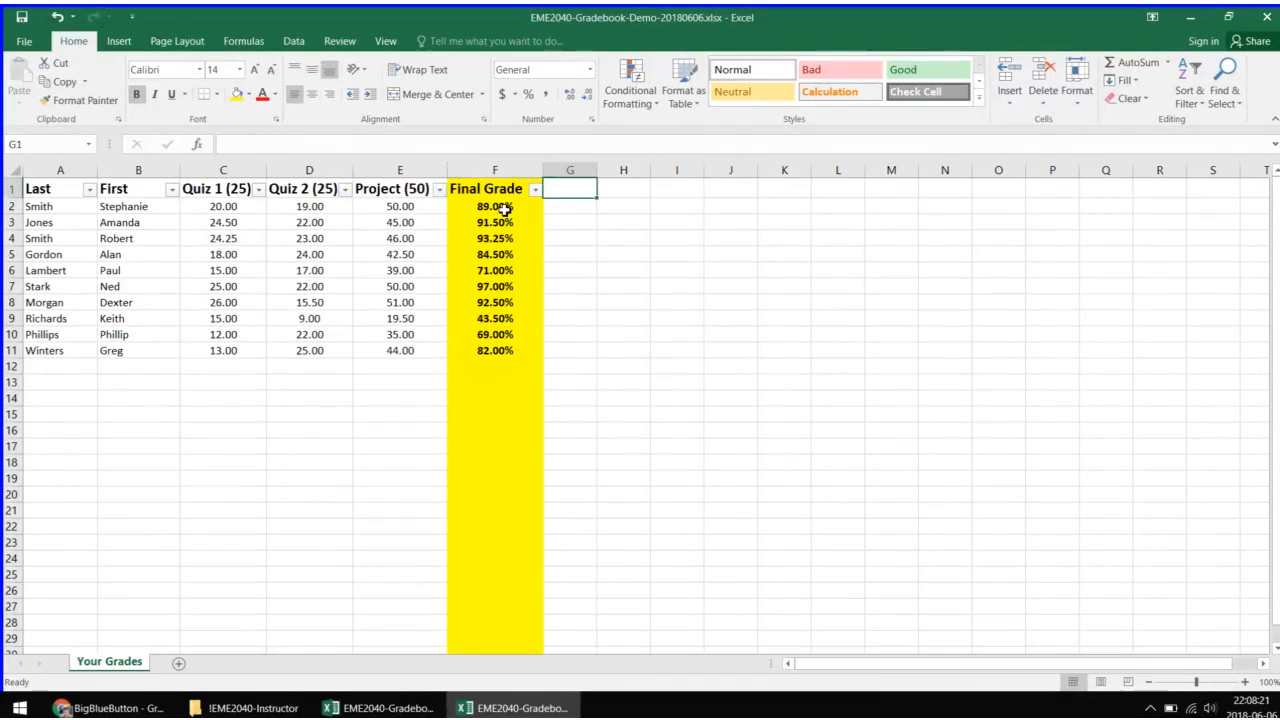
left_click(570, 222)
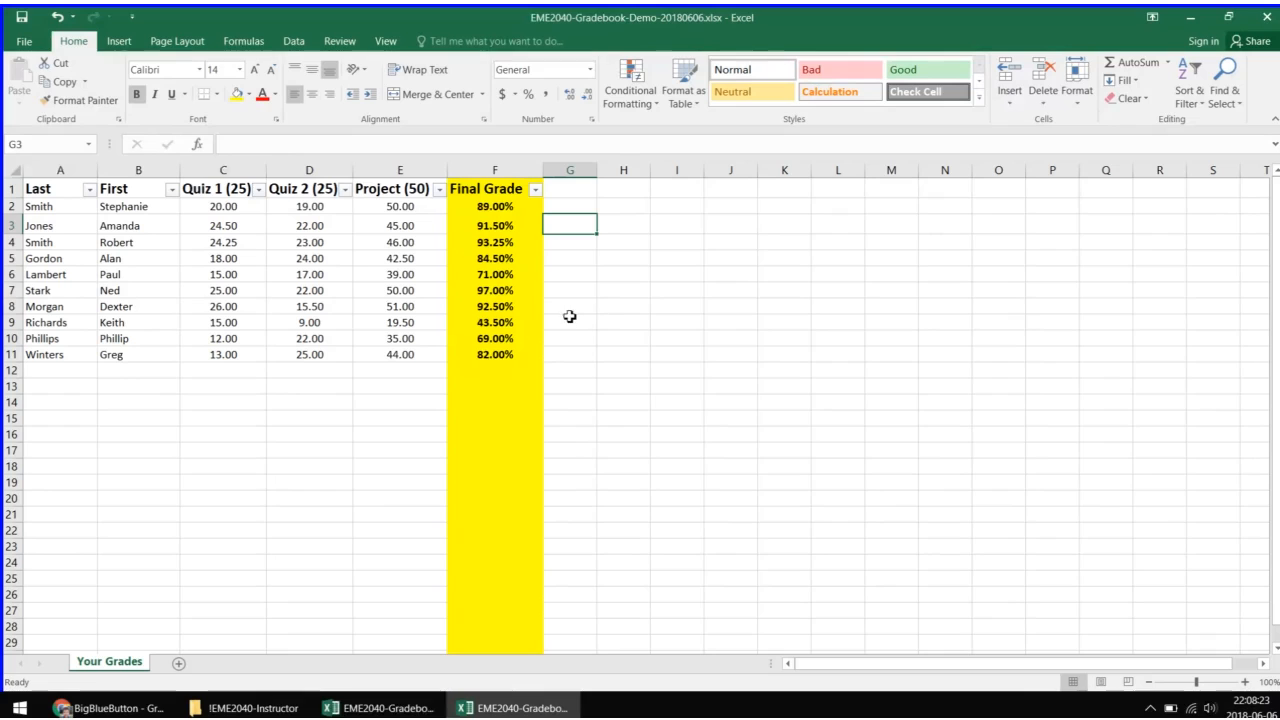
key("ctrl+z")
left_click(495, 238)
left_click(497, 254)
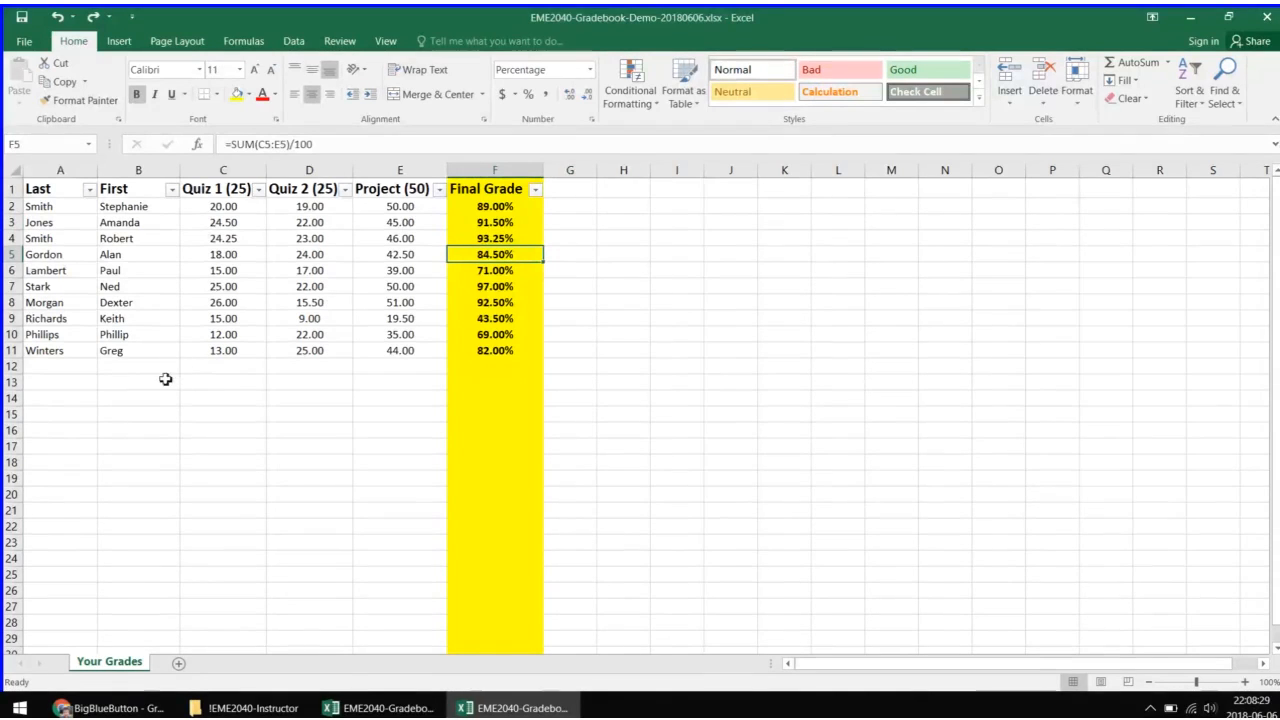
Step: Insert the recommended clustered column chart "Sum of Project (50) by Last" from the gradebook data in A1:F11
left_click(168, 40)
left_click(118, 41)
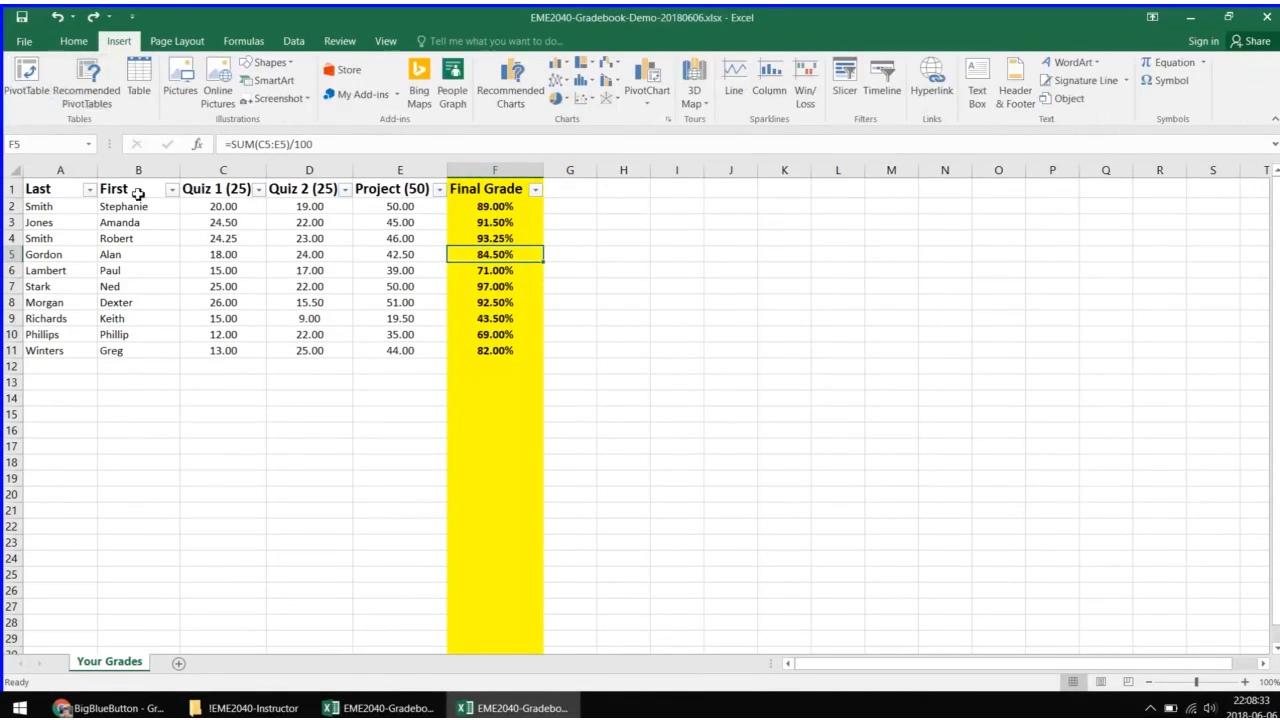
left_click_drag(34, 188, 494, 352)
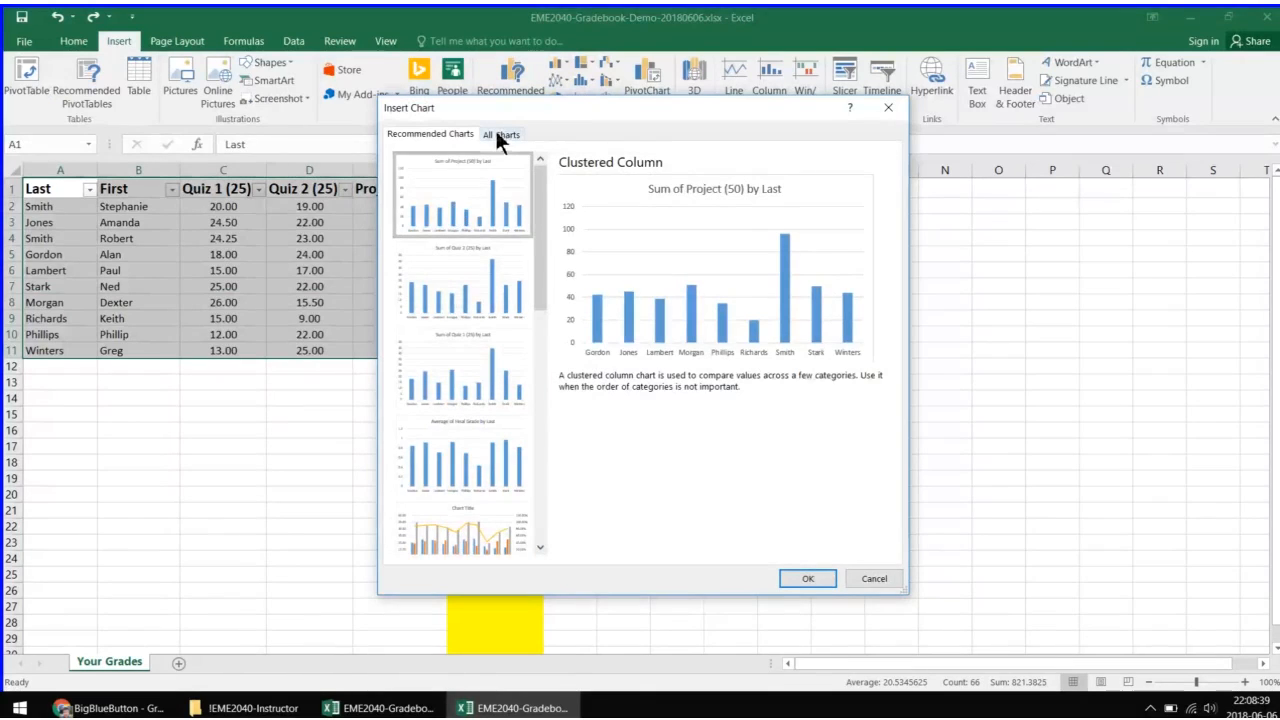
left_click(789, 573)
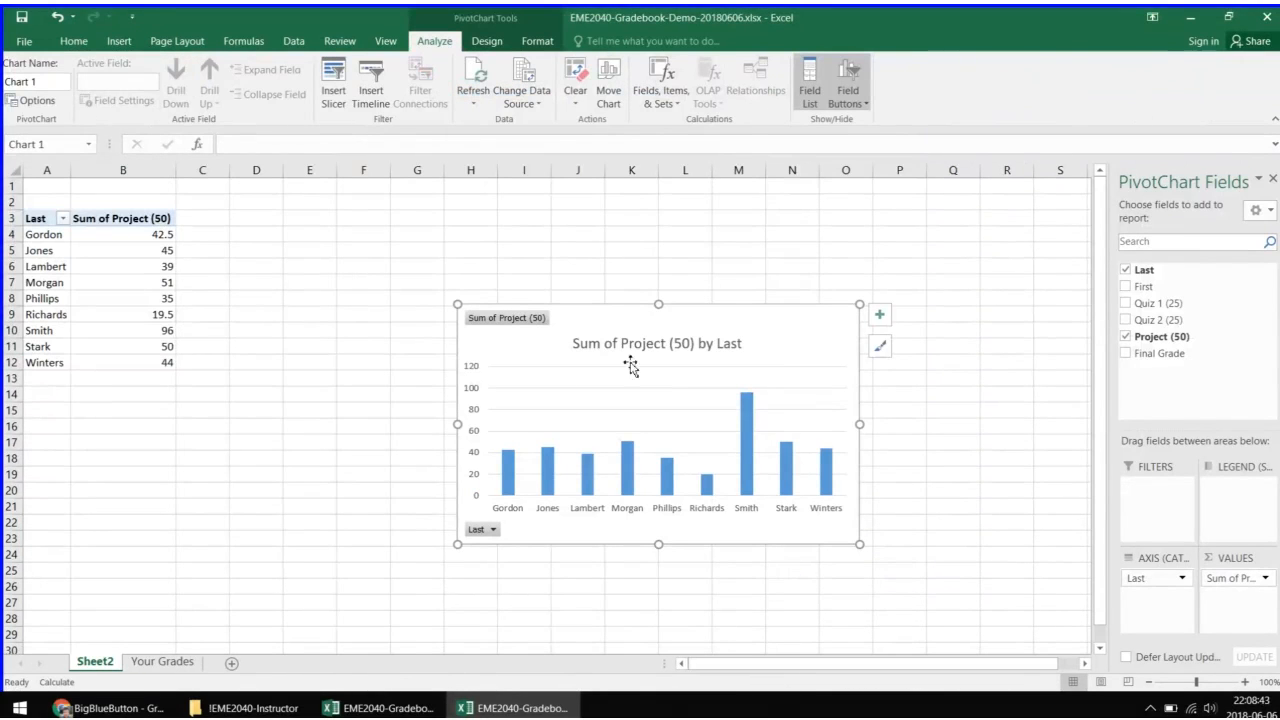
Step: Delete the Sum of Project (50) pivot chart and close the PivotTable field list
right_click(609, 322)
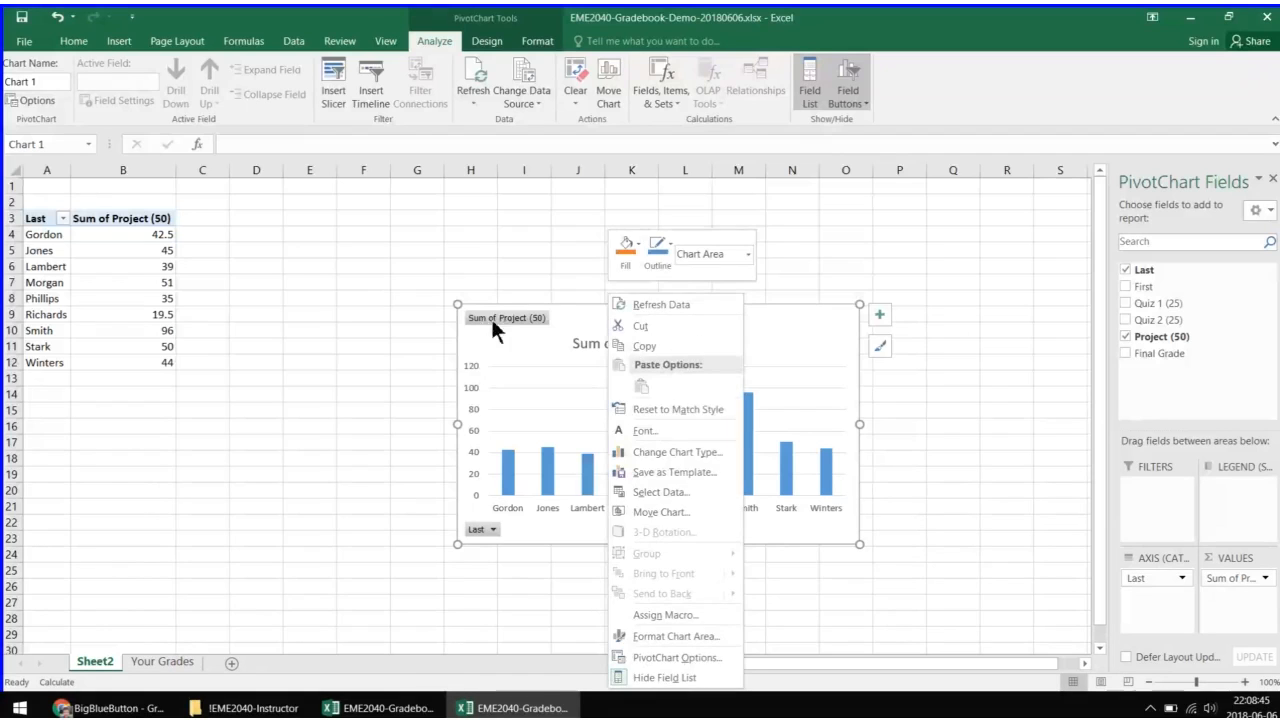
key("Escape")
key("Delete")
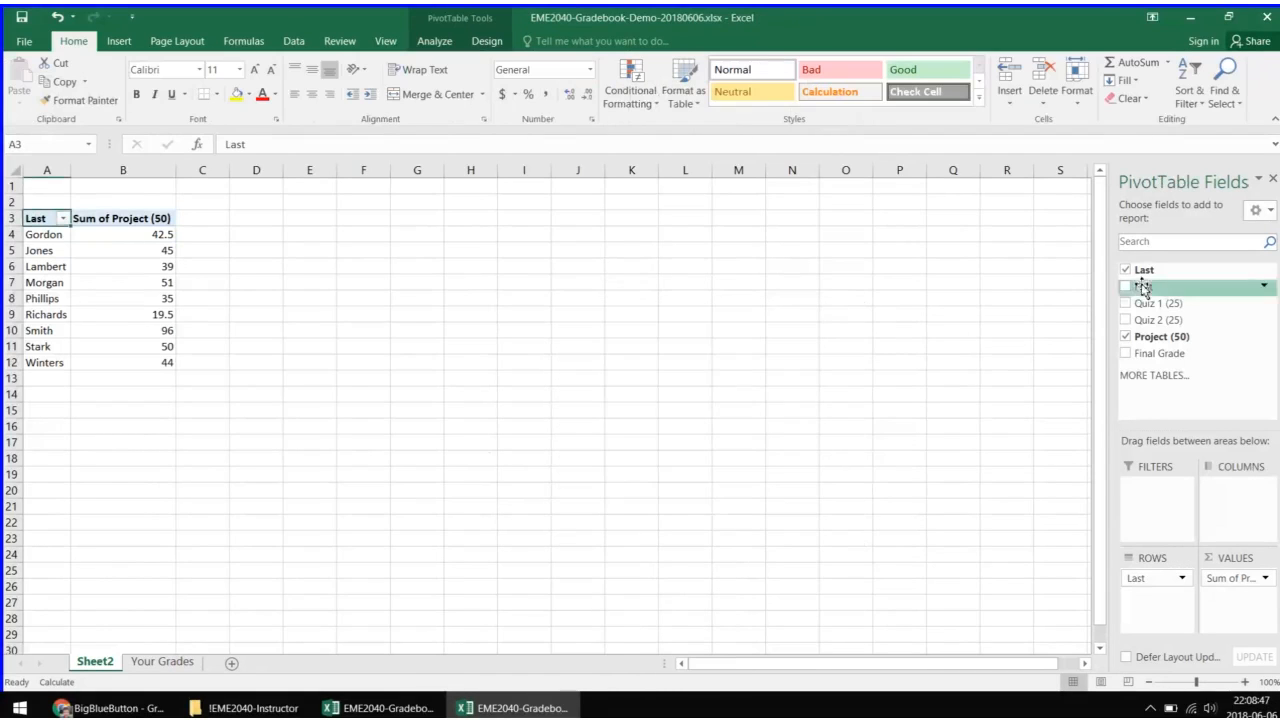
left_click(1272, 179)
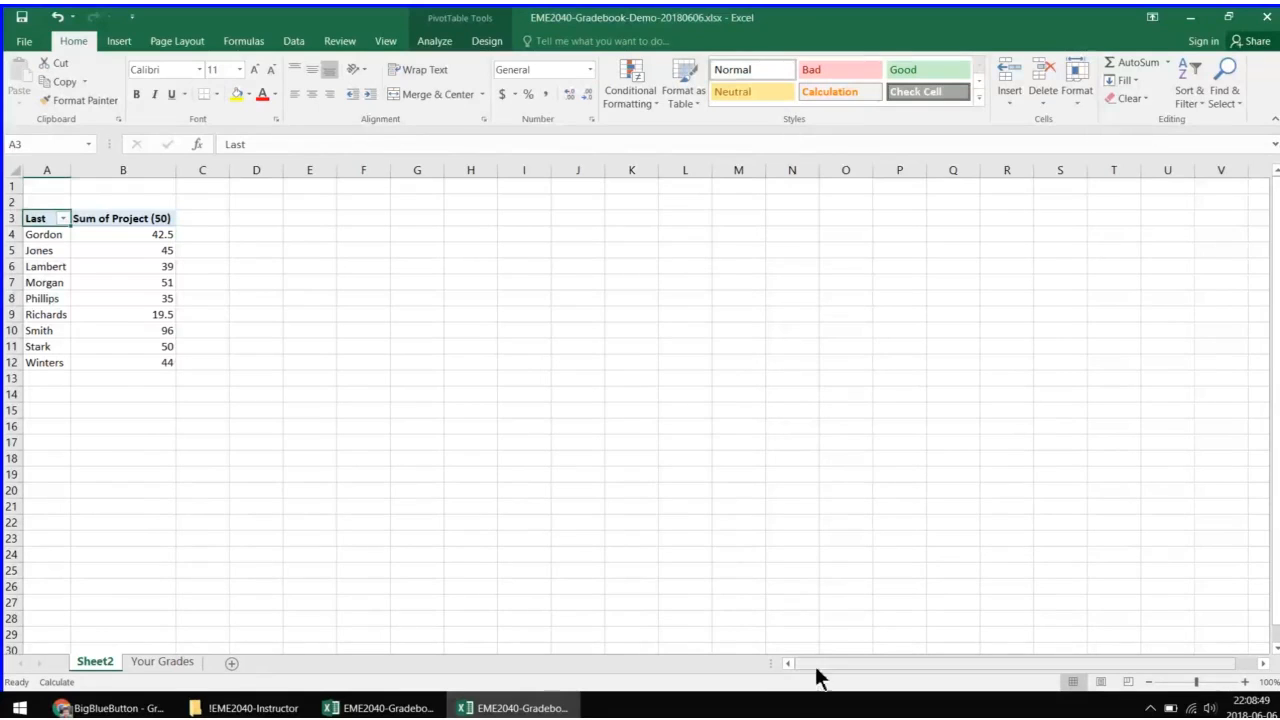
scroll(101, 270, "down", 1)
left_click(101, 270)
scroll(101, 270, "up", 1)
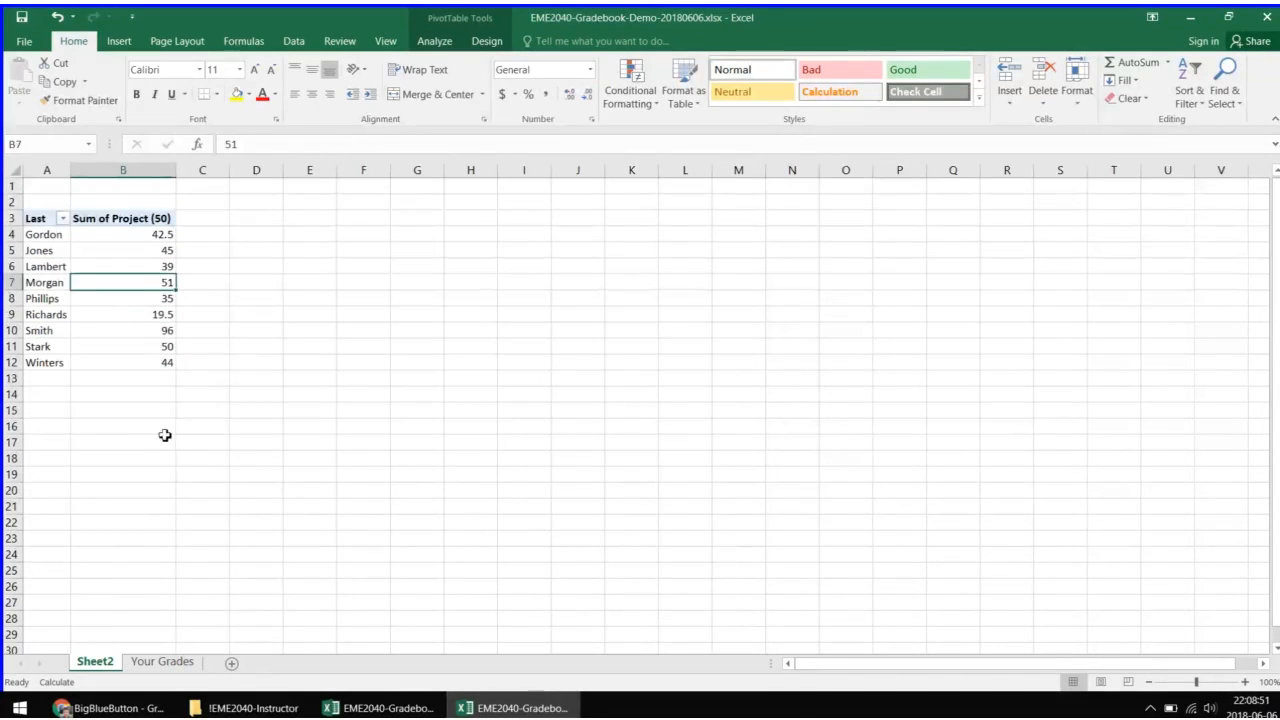
Step: Delete Sheet2 containing the pivot table and return to the Your Grades sheet
left_click(160, 661)
right_click(104, 659)
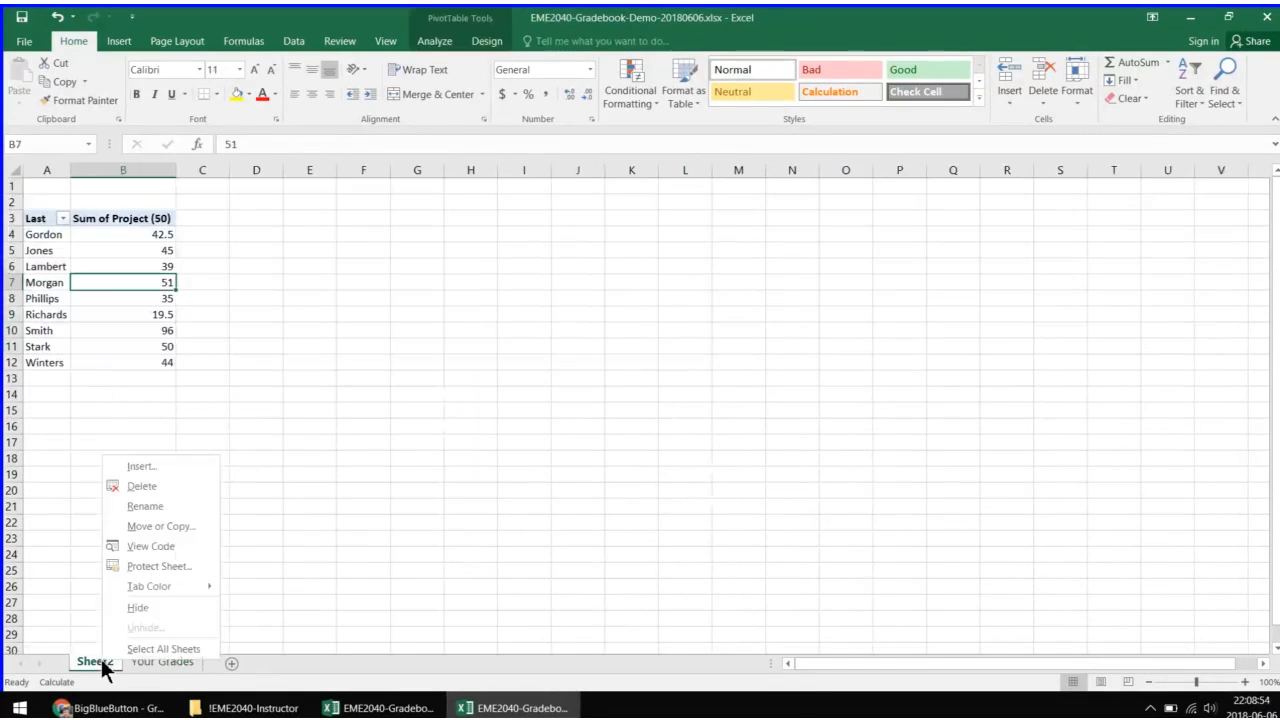
left_click(154, 484)
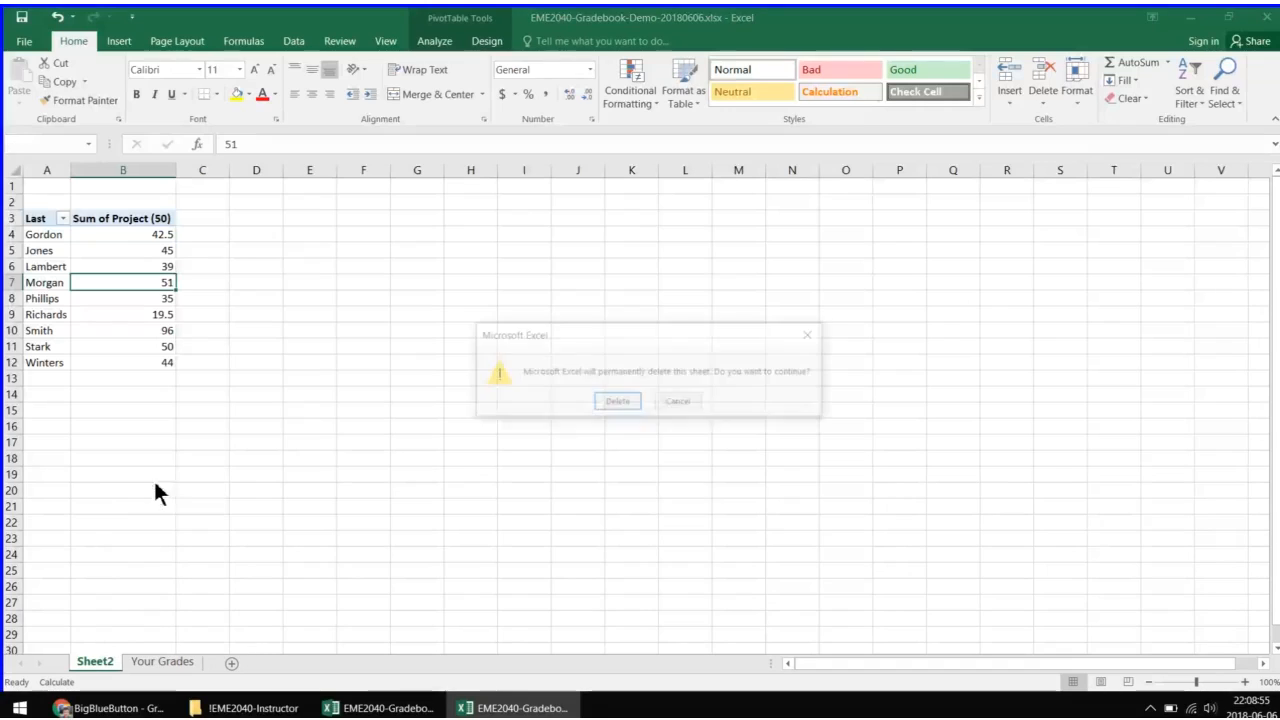
left_click(624, 401)
left_click(130, 285)
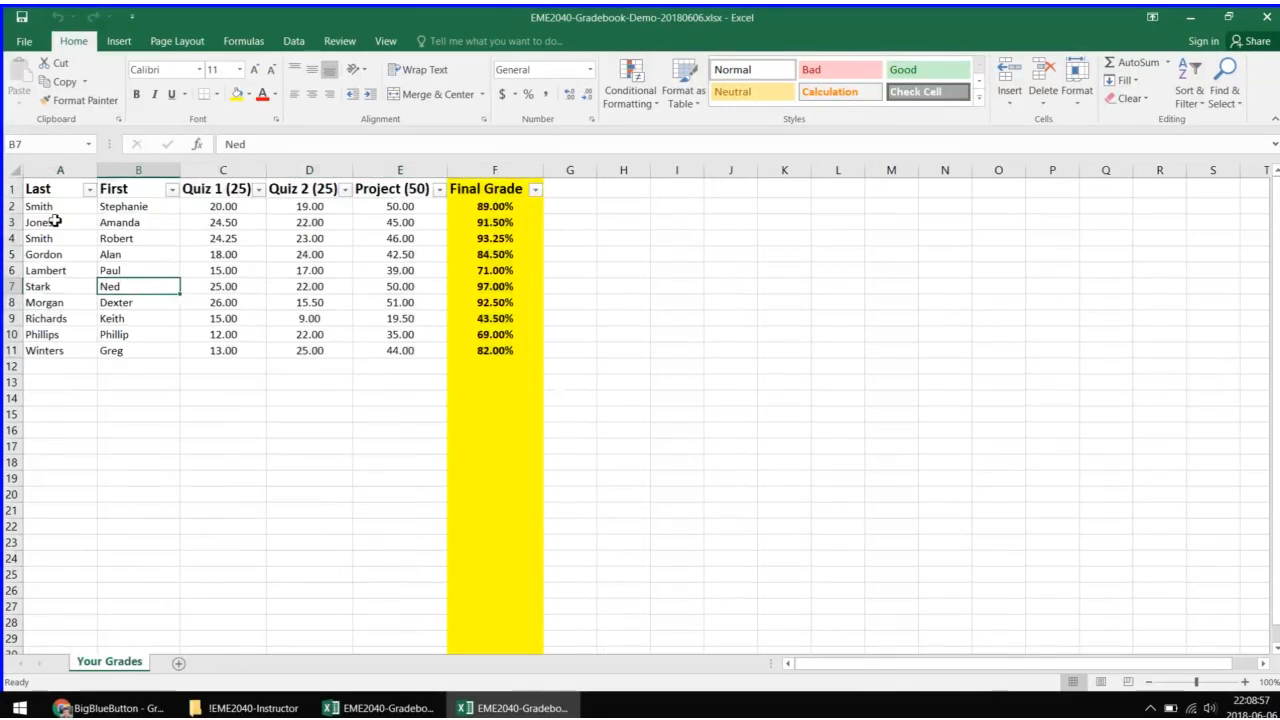
left_click_drag(48, 190, 522, 354)
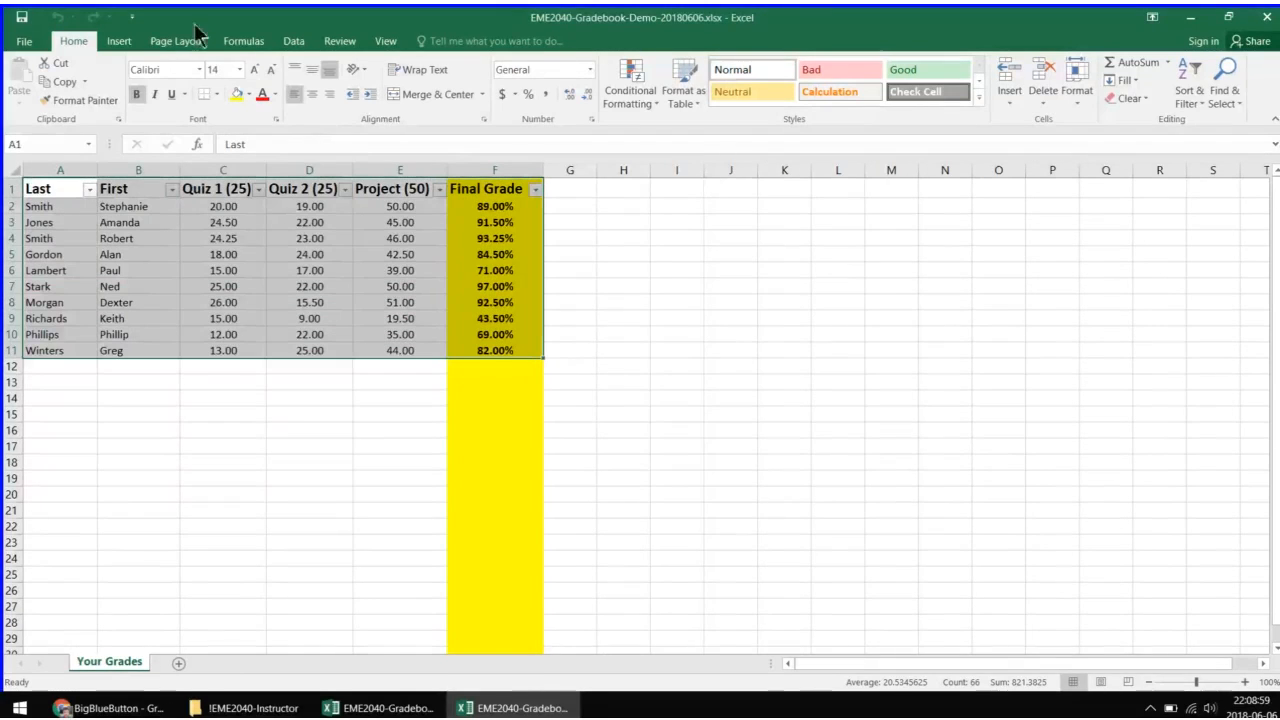
left_click(118, 45)
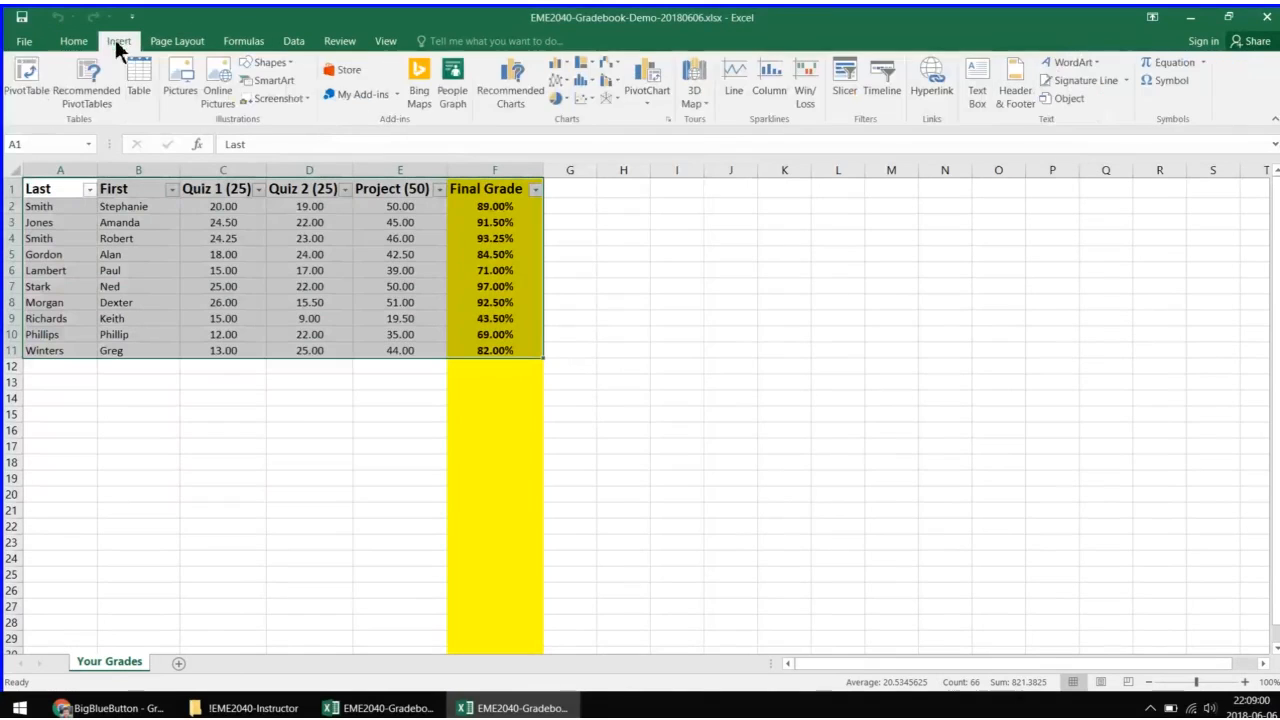
left_click(488, 72)
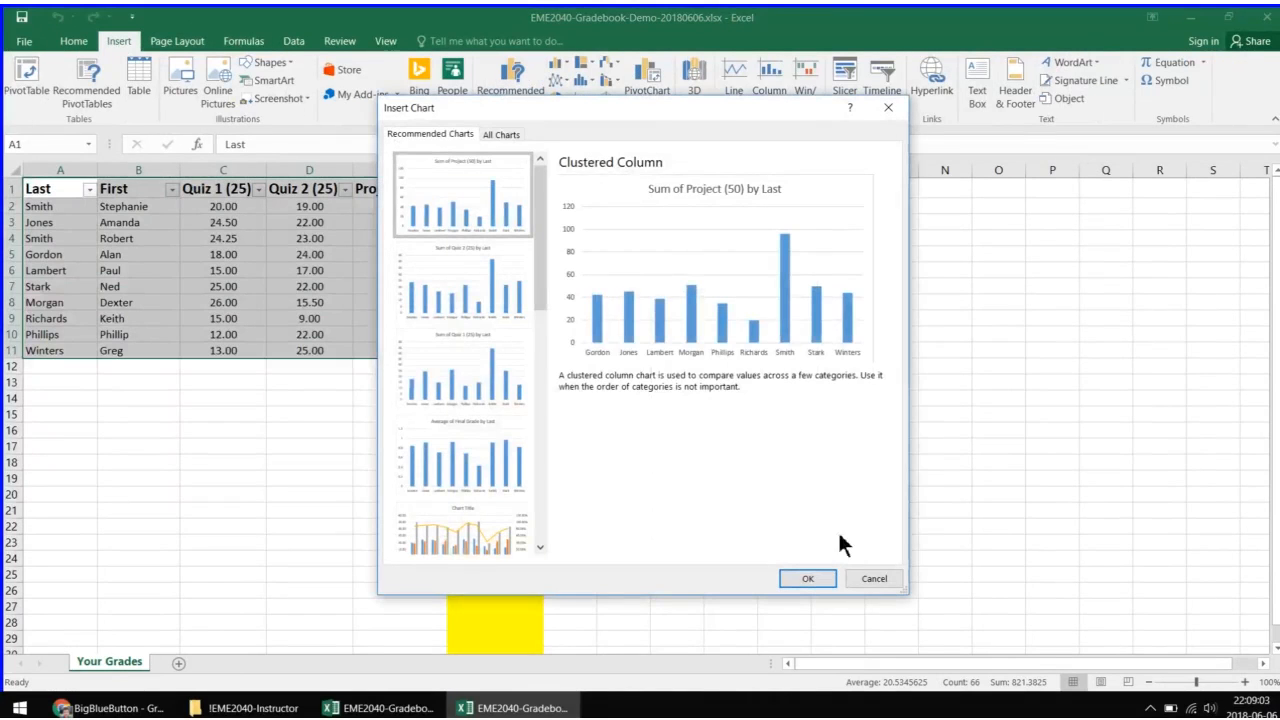
left_click(874, 578)
left_click(325, 253)
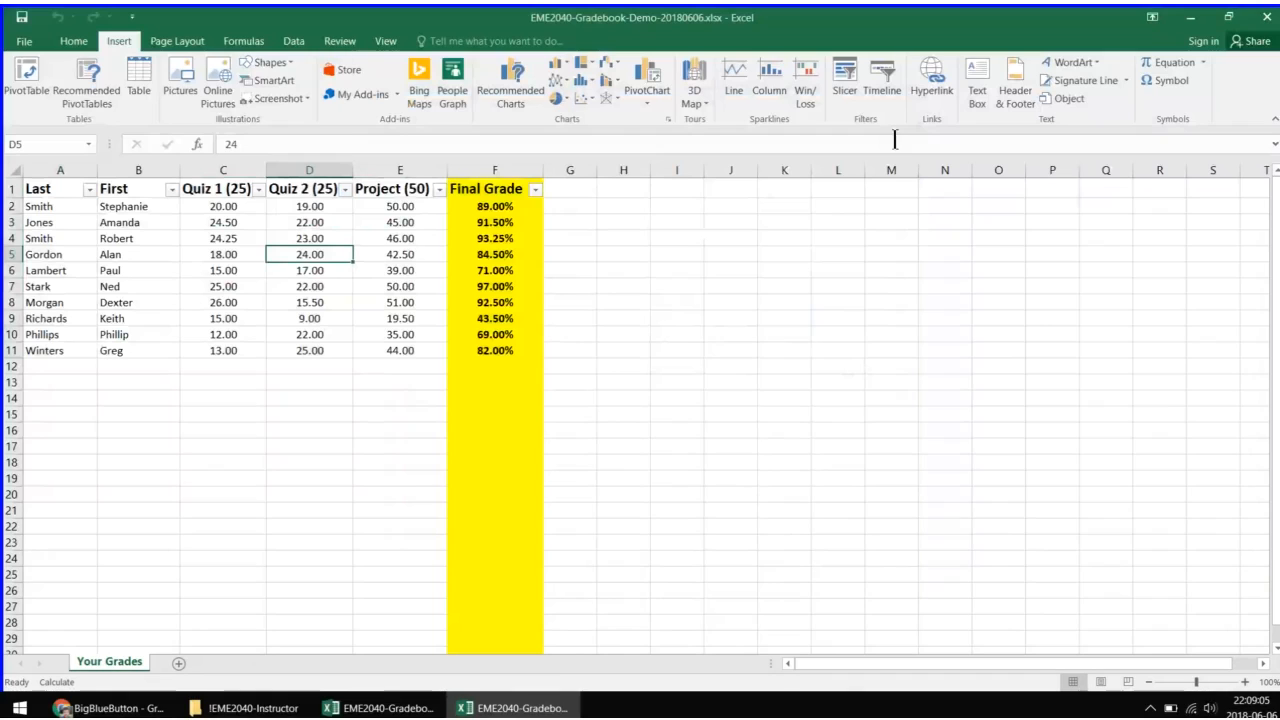
Step: Remove the yellow fill from the whole Final Grade column F
left_click(495, 172)
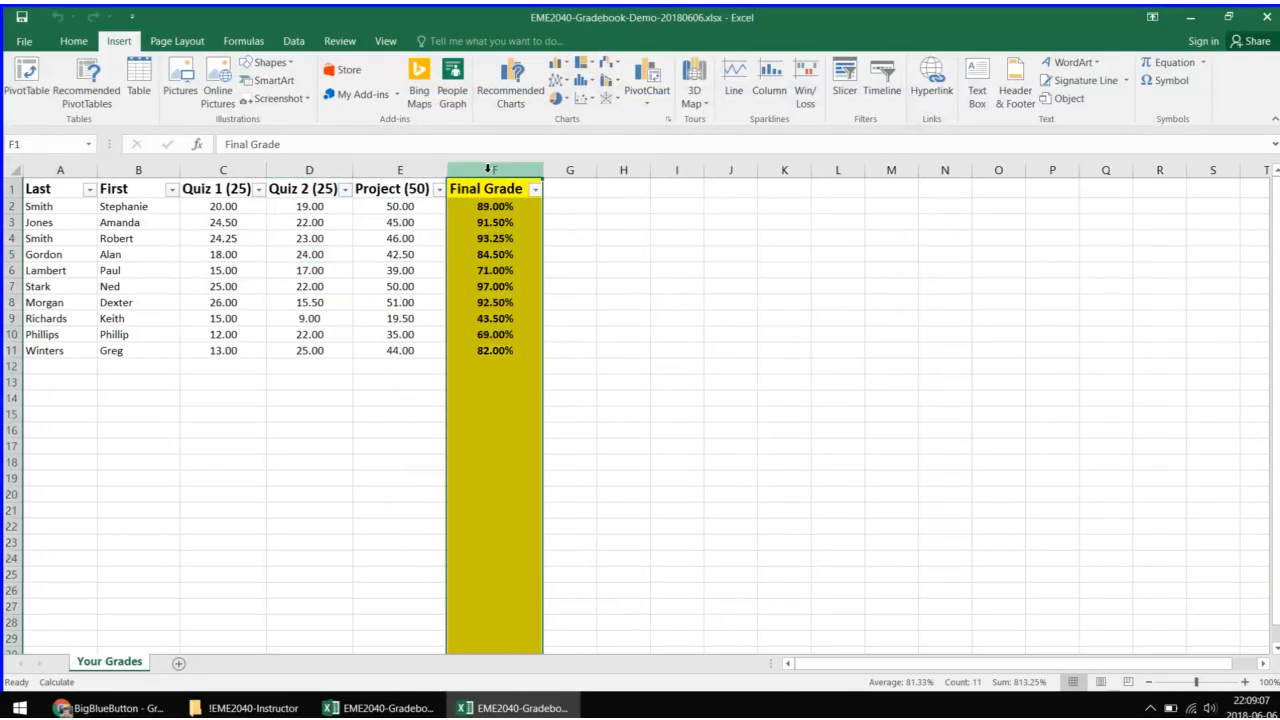
left_click(74, 42)
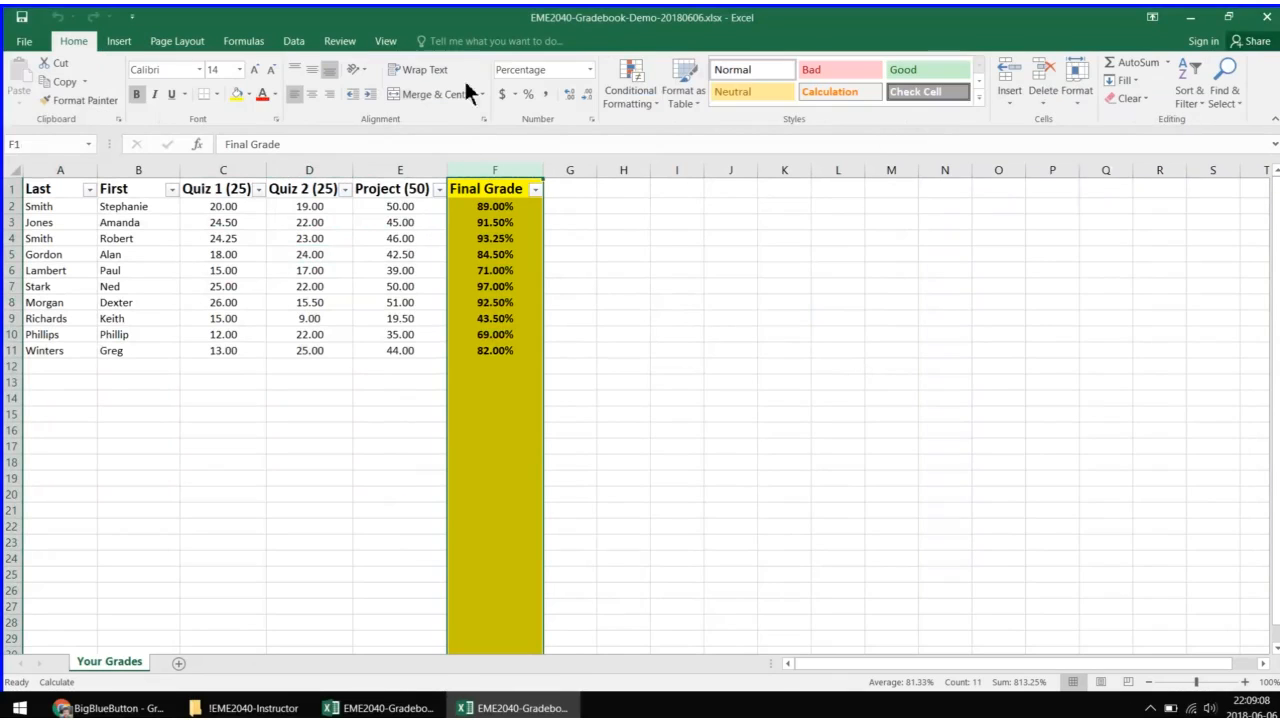
left_click(249, 94)
left_click(287, 235)
left_click(495, 398)
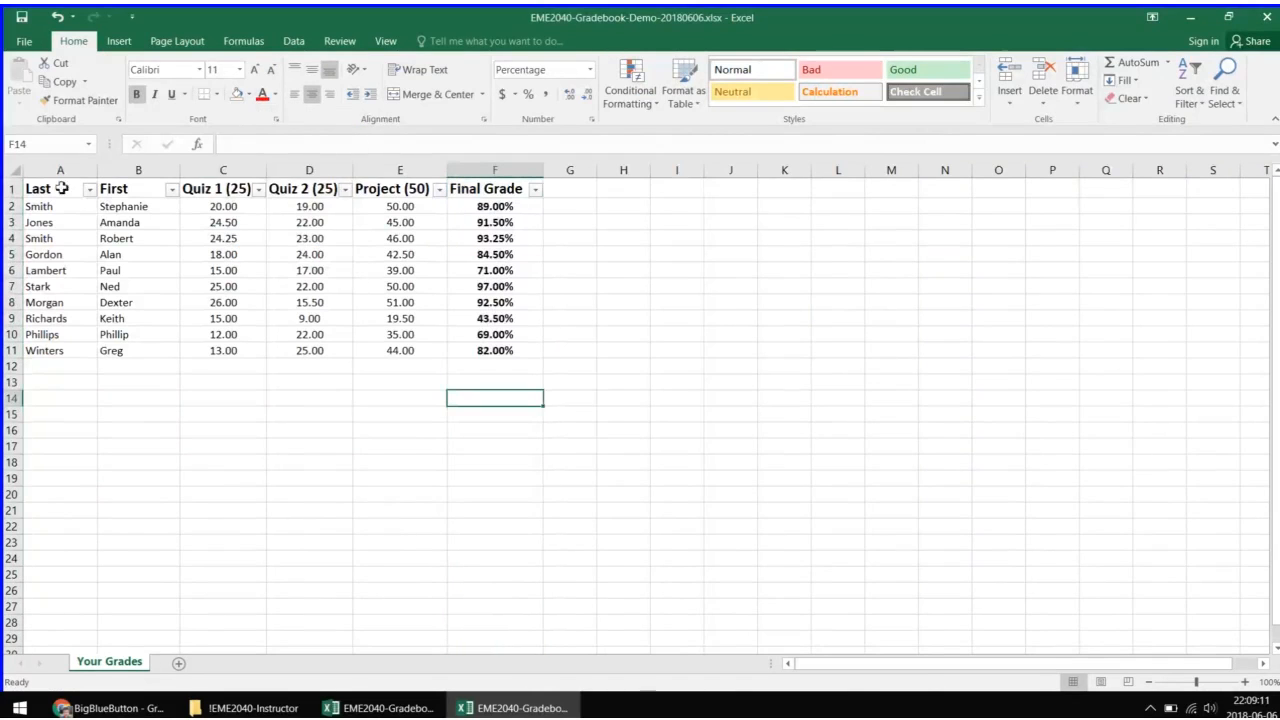
Step: Open the recommended charts for A1:F11 and choose the clustered column chart with Final Grade plotted as a line
left_click_drag(60, 189, 460, 345)
left_click(186, 43)
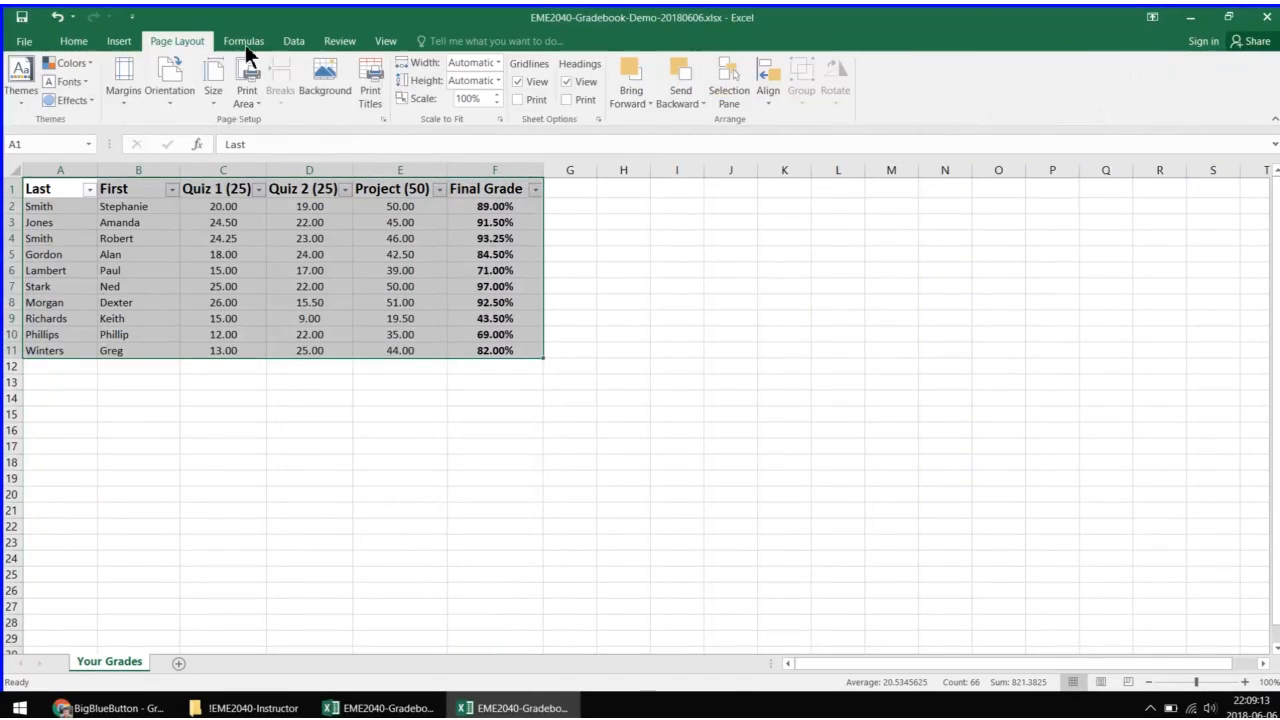
left_click(246, 40)
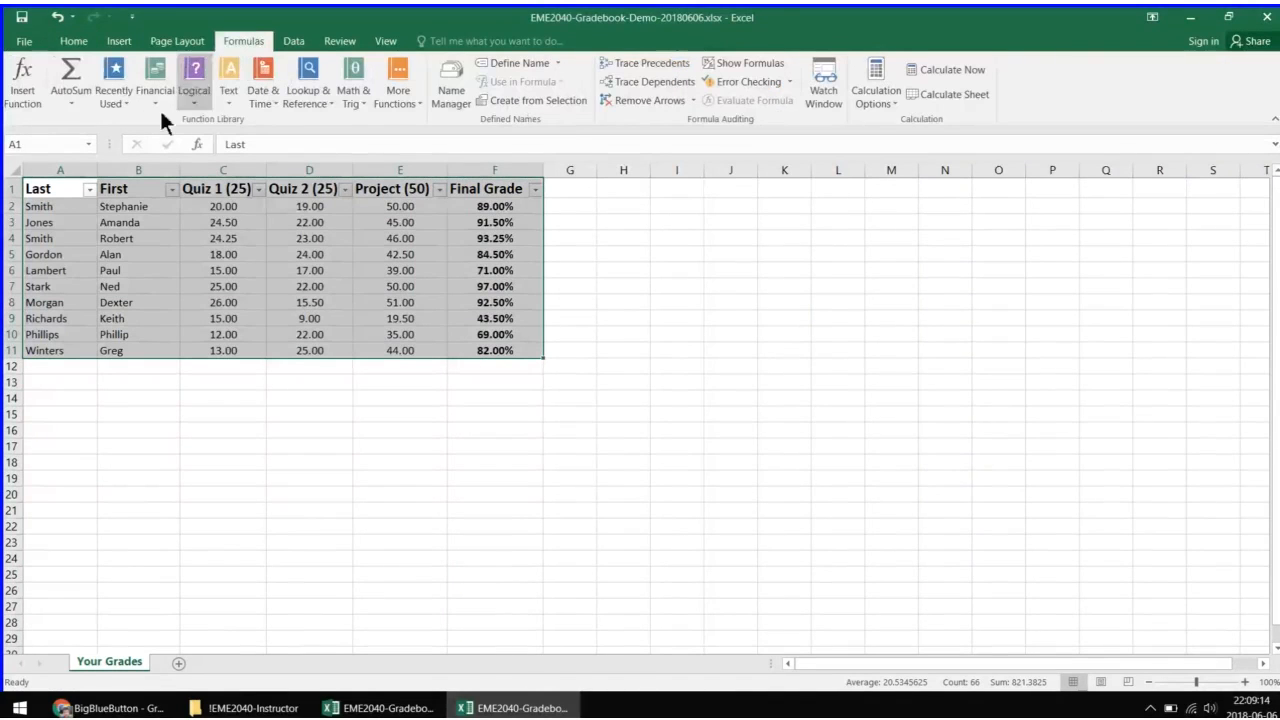
left_click(119, 40)
left_click(505, 88)
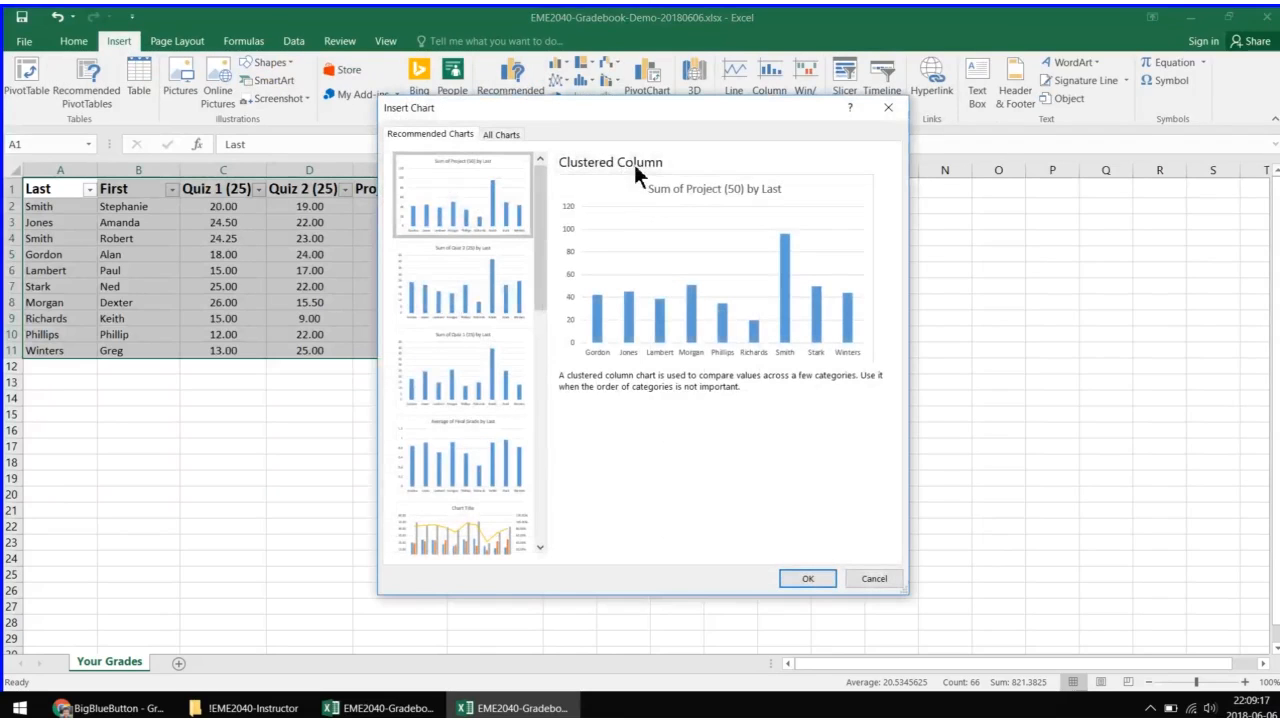
scroll(505, 500, "down", 3)
scroll(488, 518, "up", 3)
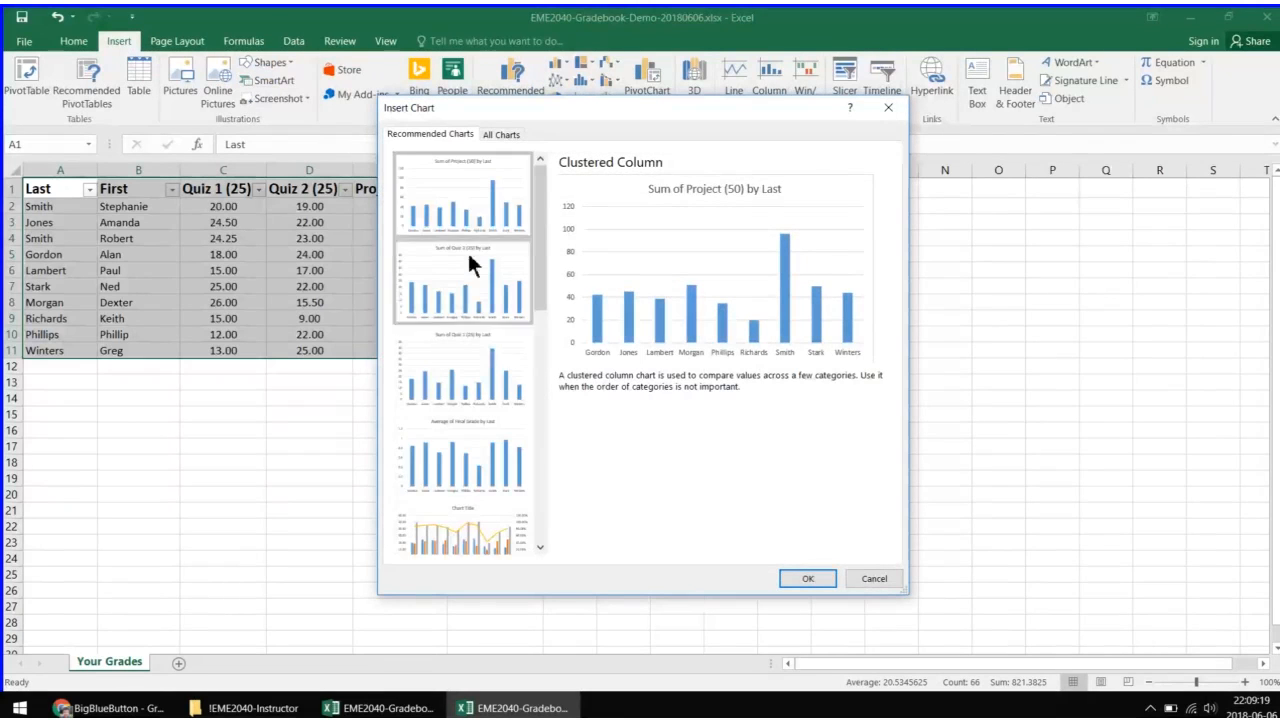
left_click(466, 514)
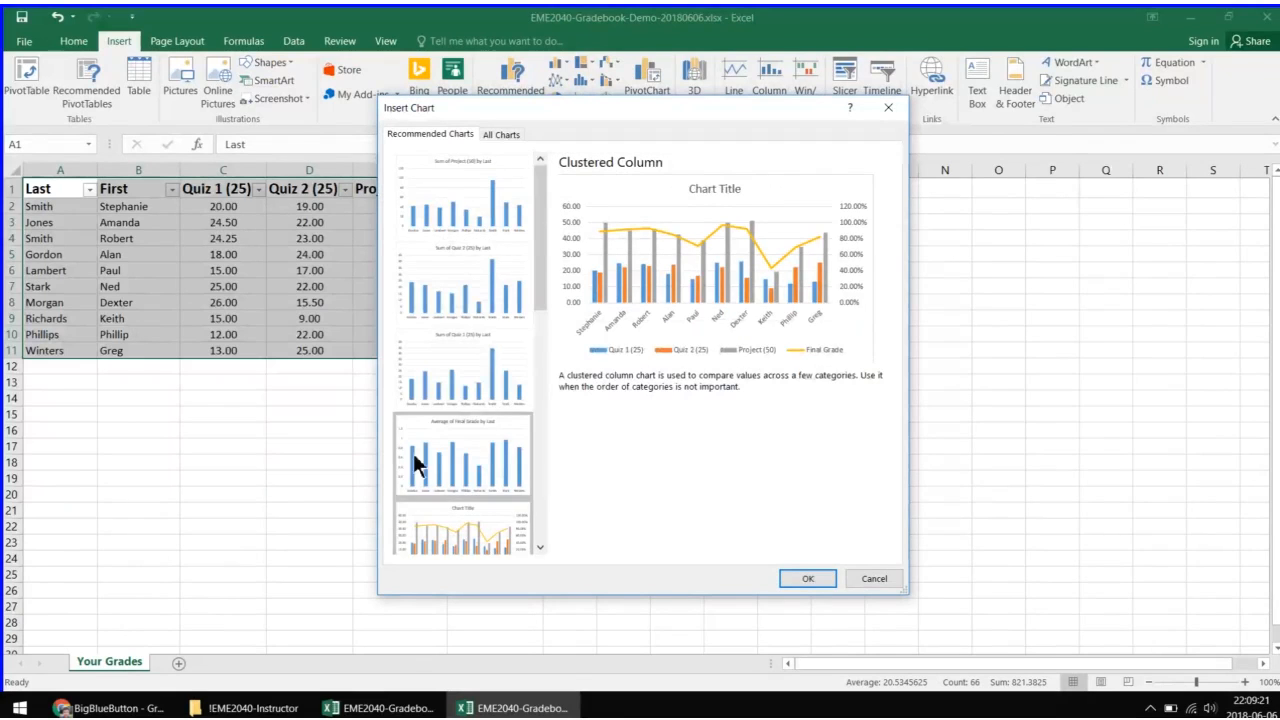
Step: Browse the remaining recommended charts and preview the clustered column variants among all chart types
scroll(432, 450, "down", 3)
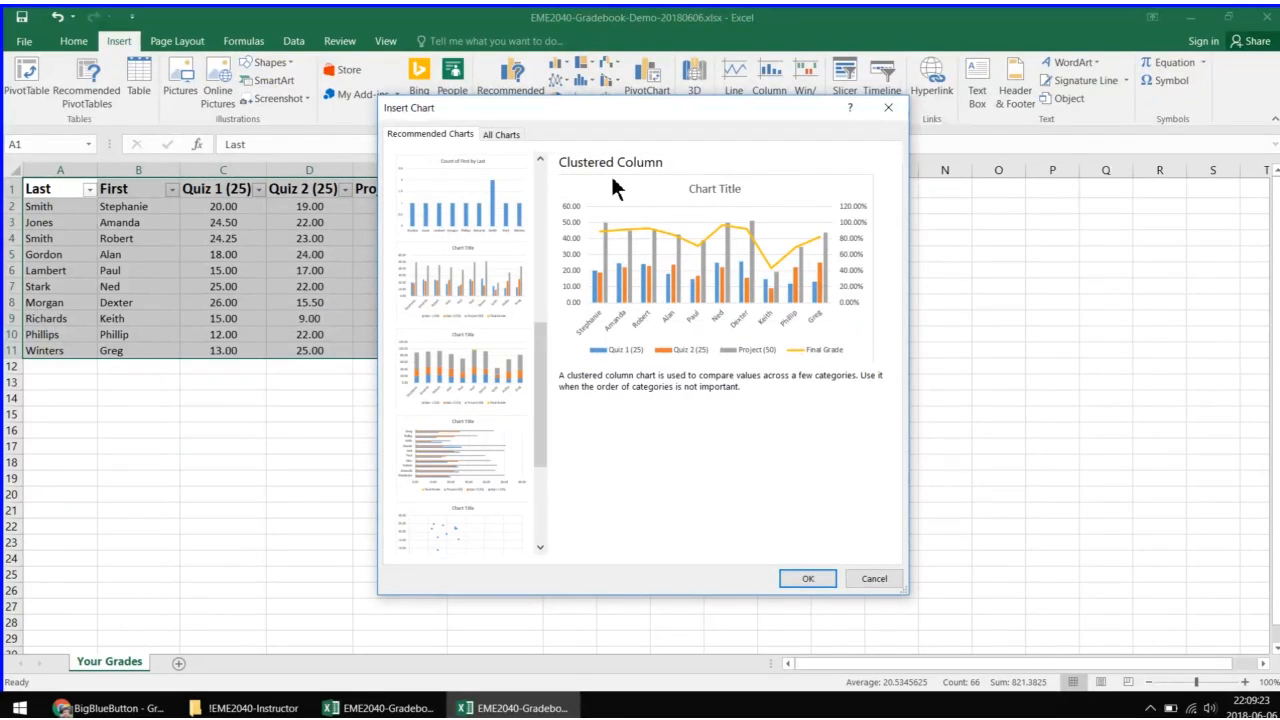
scroll(524, 254, "up", 5)
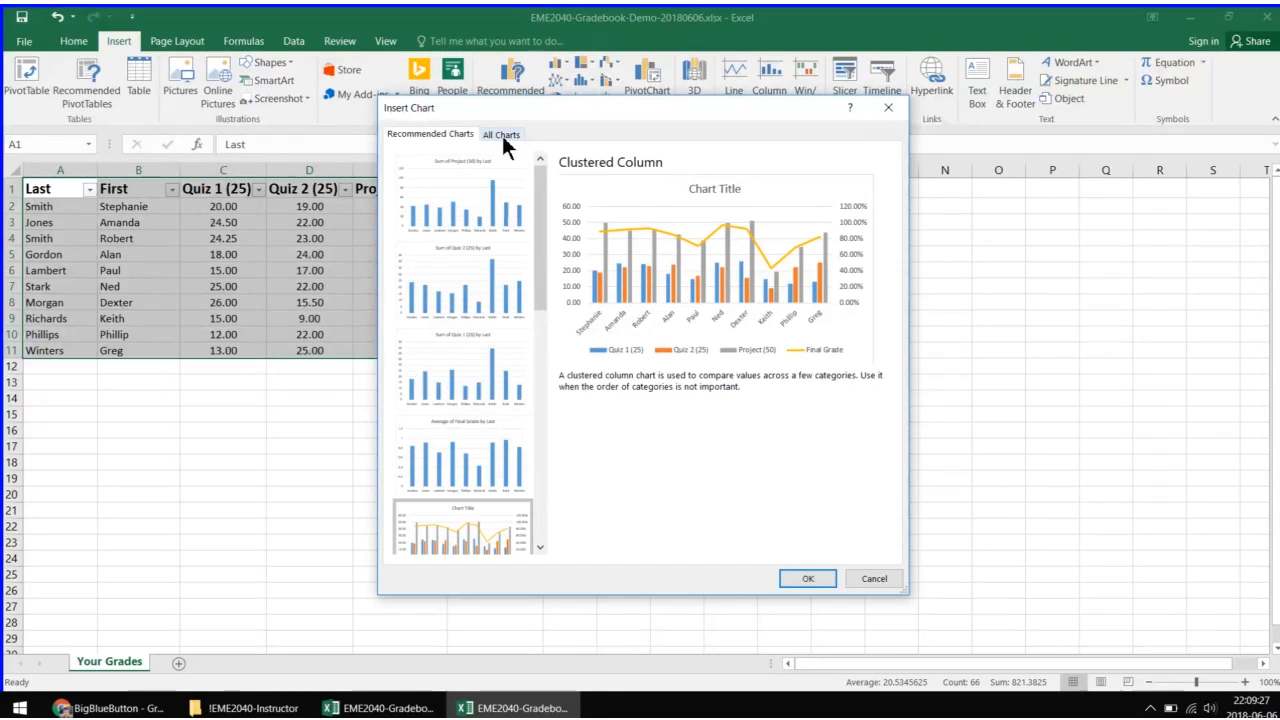
scroll(491, 320, "down", 3)
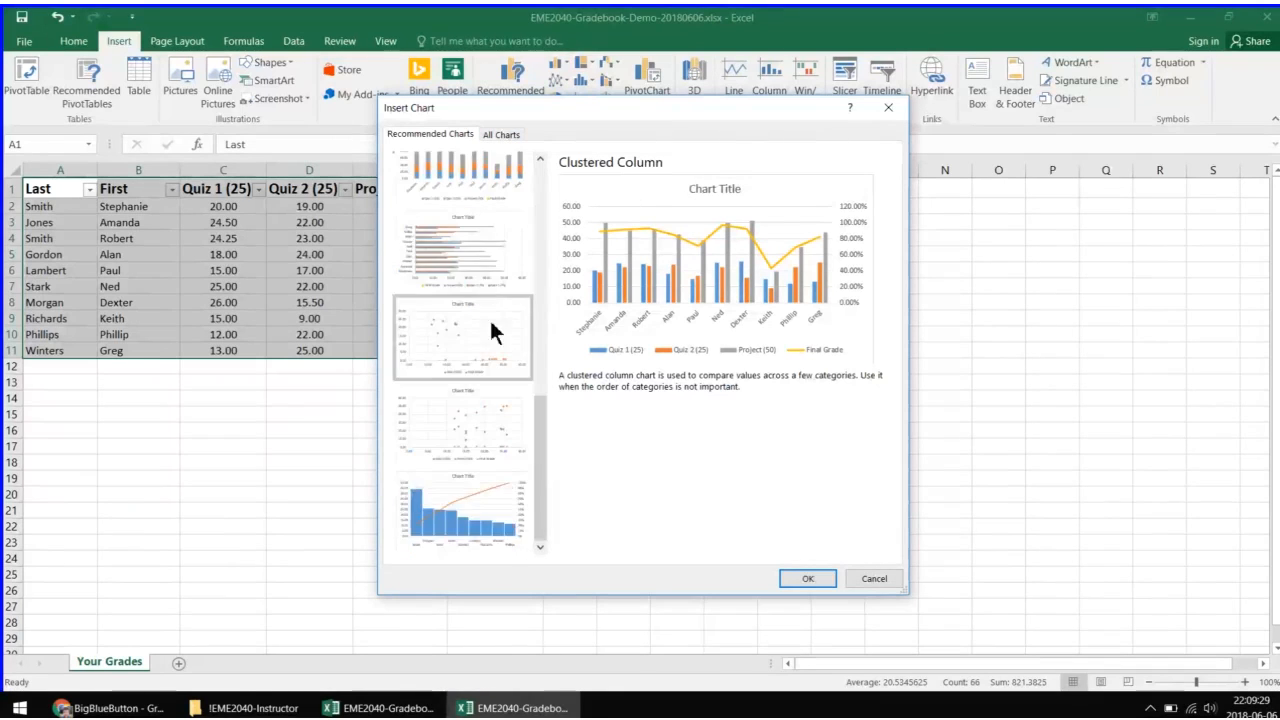
scroll(495, 300, "up", 3)
left_click(502, 134)
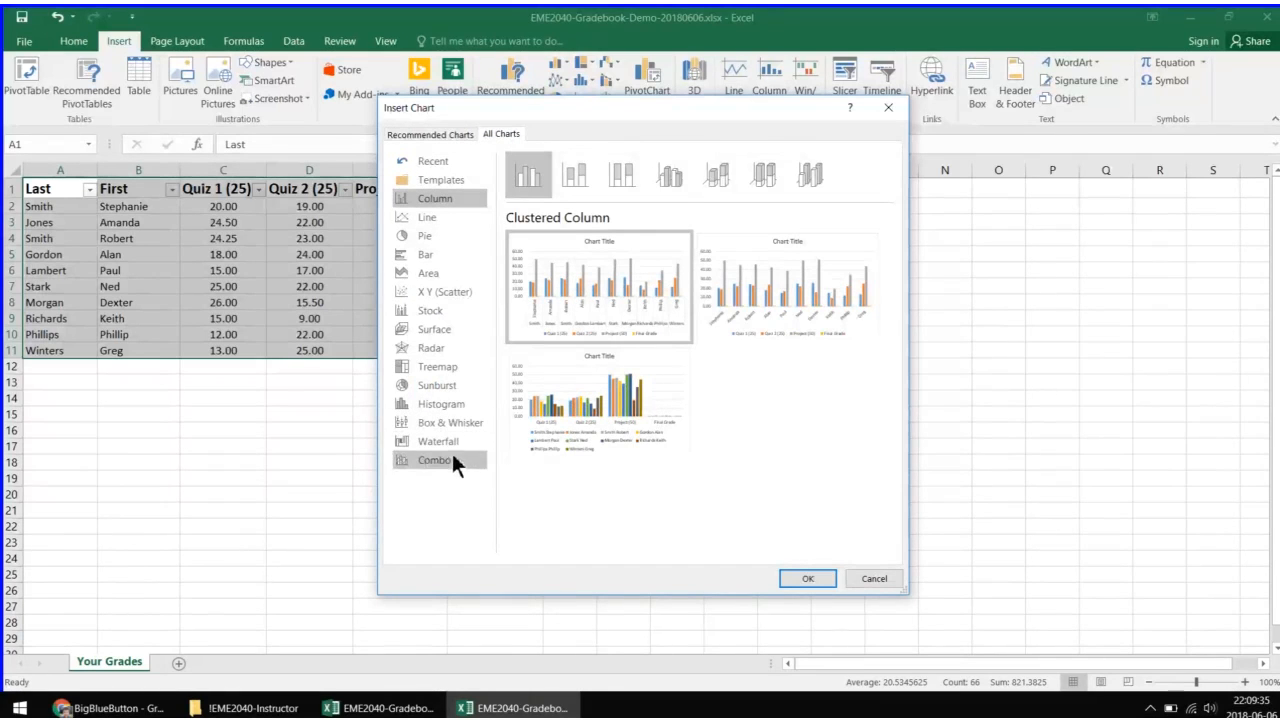
mouse_move(565, 278)
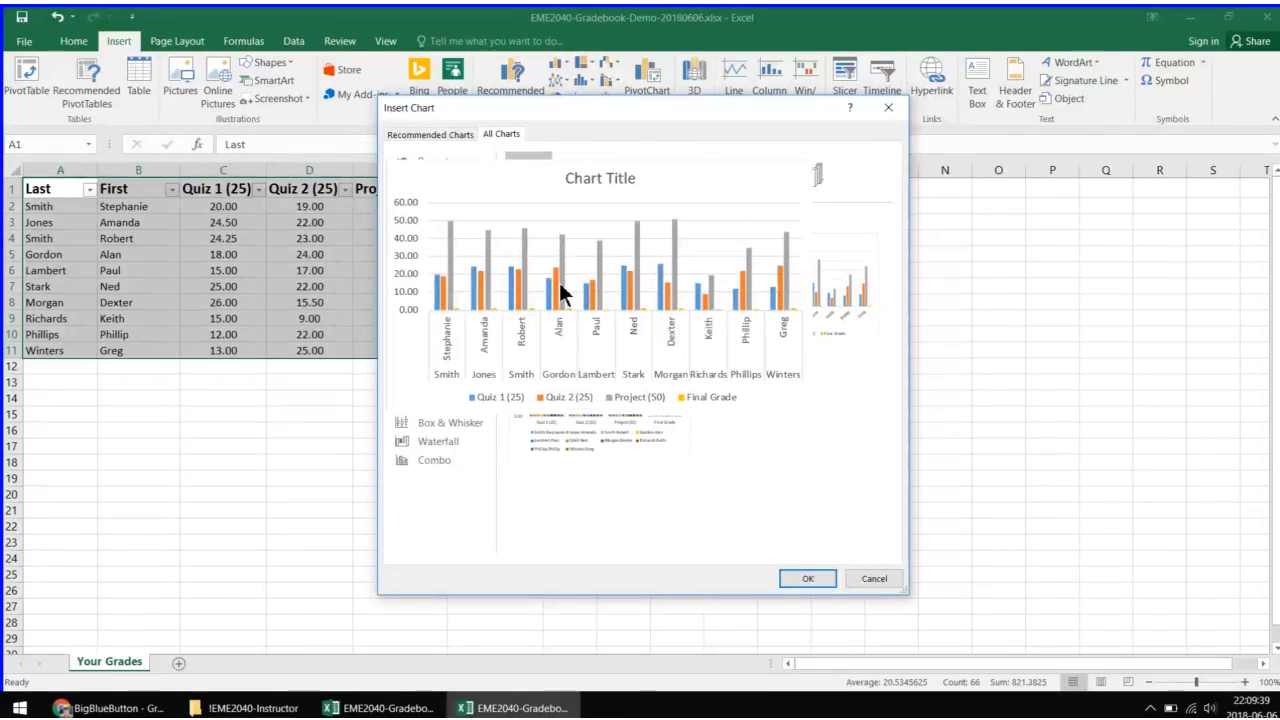
mouse_move(855, 285)
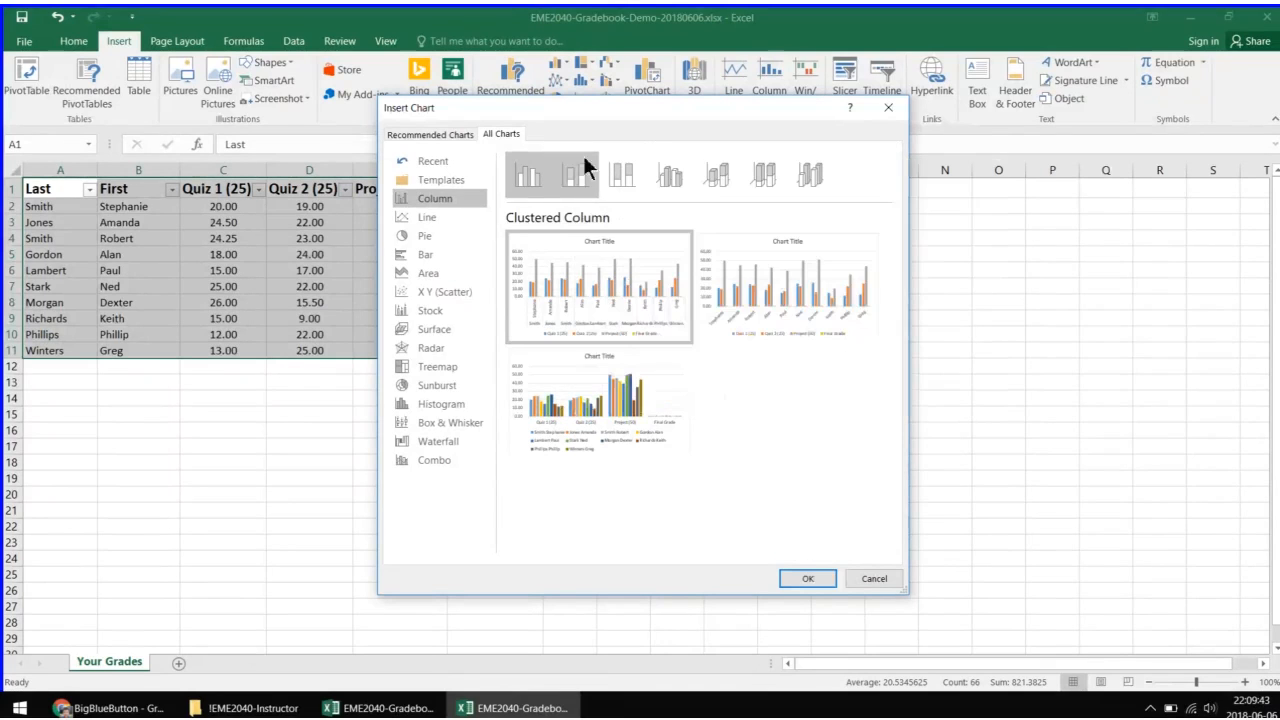
Step: Insert the recommended clustered column chart with the Final Grade line and place it below the gradebook table
left_click(421, 137)
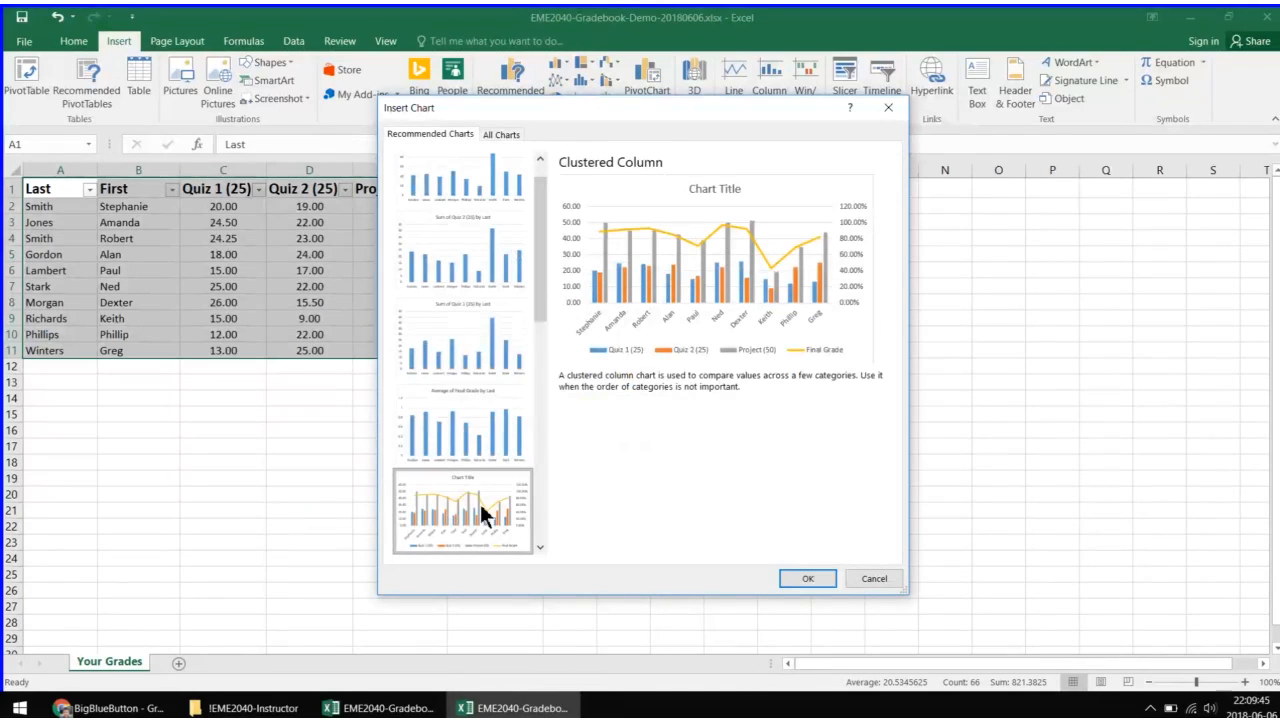
scroll(487, 510, "up", 1)
left_click(808, 578)
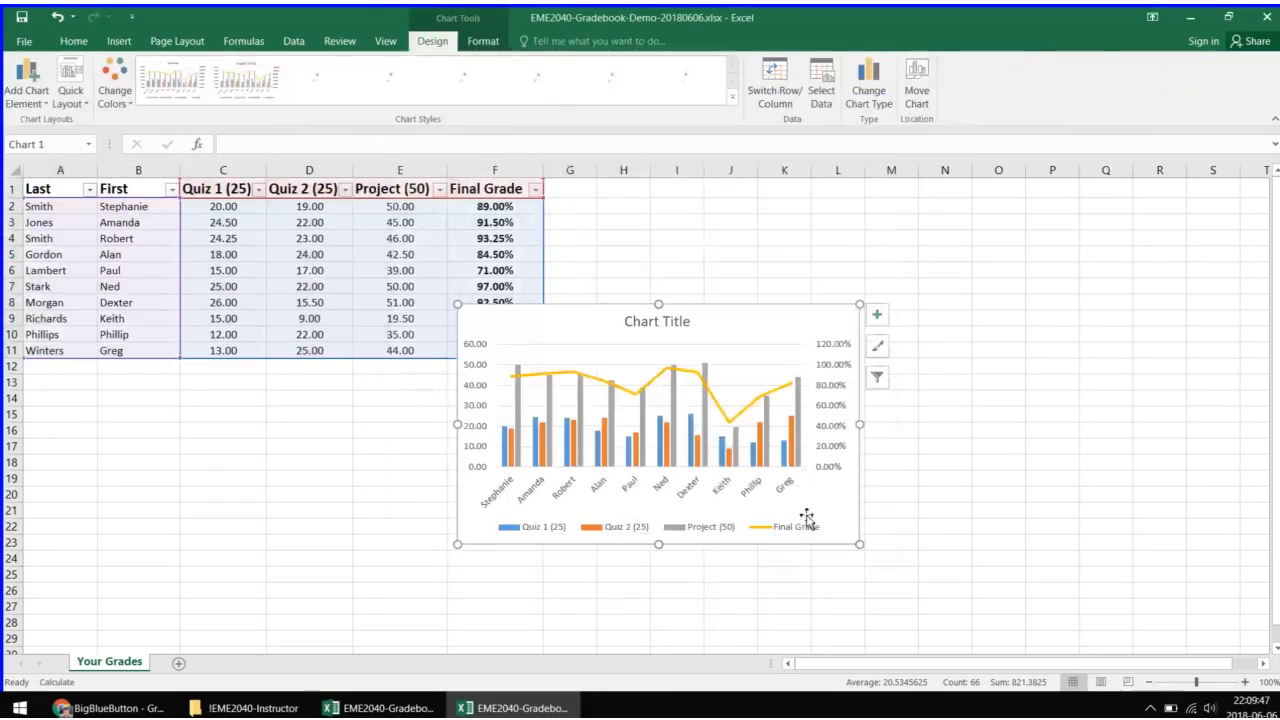
left_click_drag(608, 317, 213, 381)
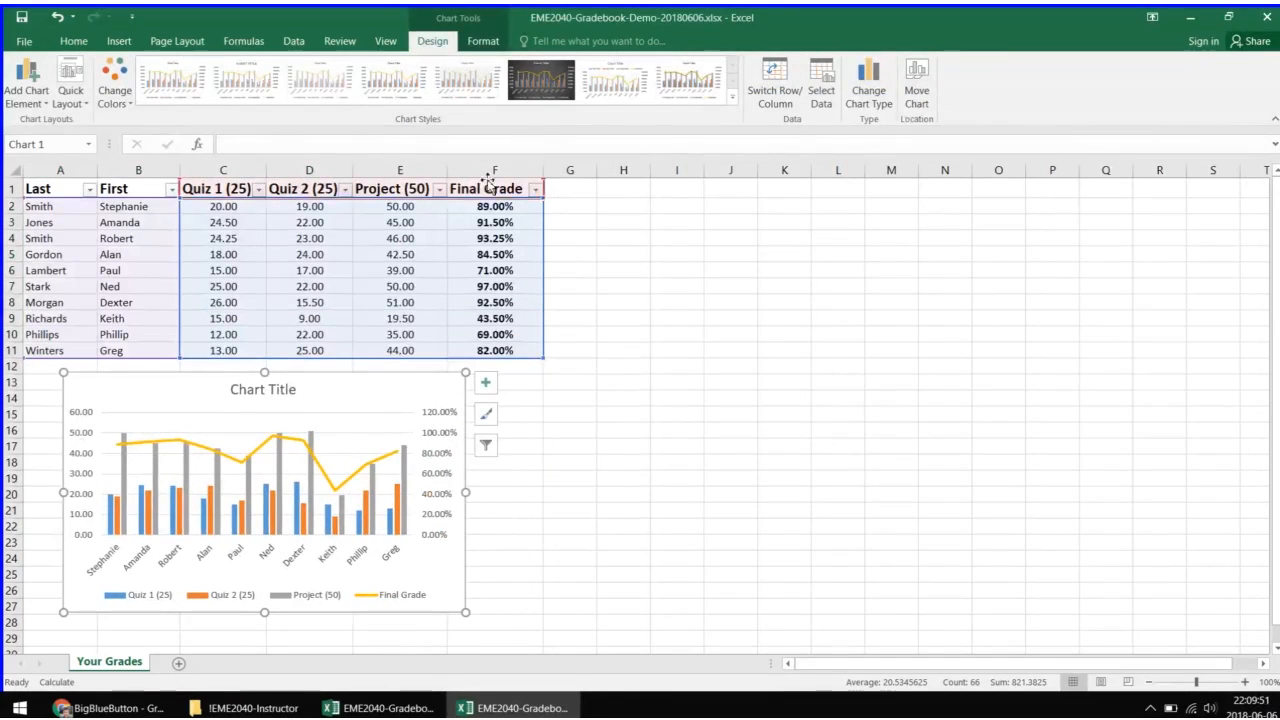
Step: Replace the chart title with a possessive surname followed by "Grades" and move the chart slightly toward column A
left_click(490, 170)
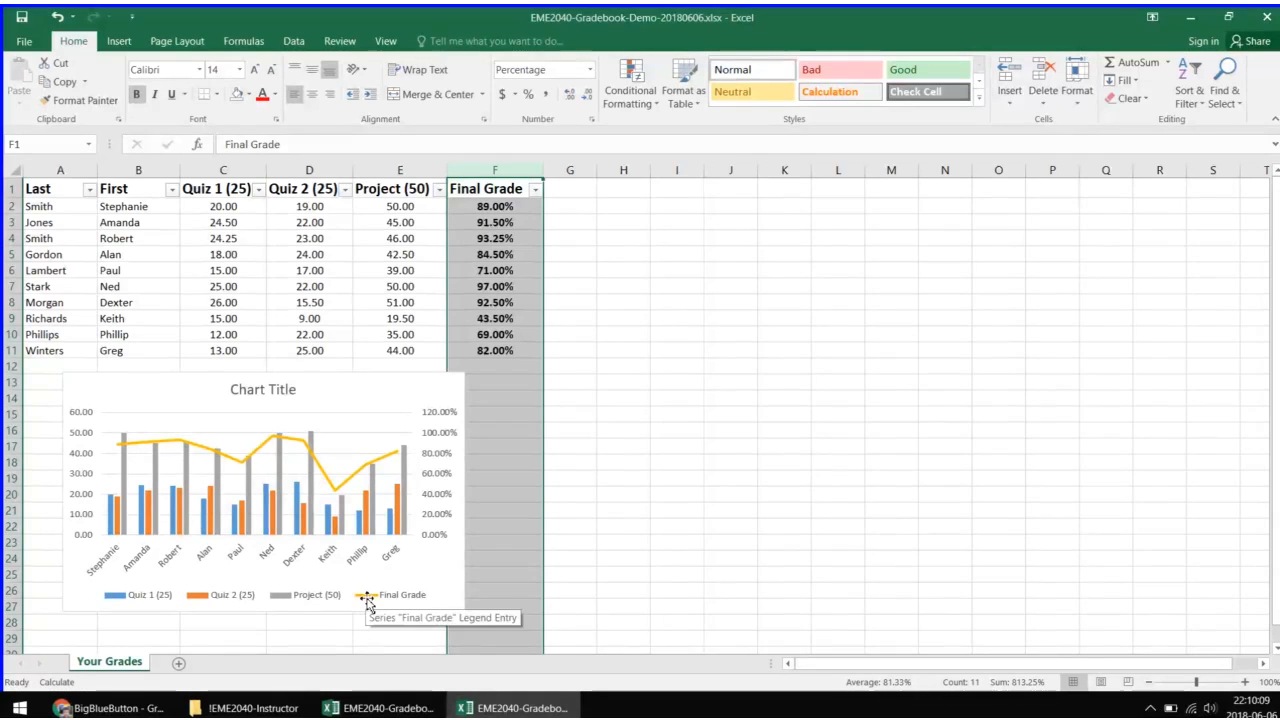
double_click(235, 388)
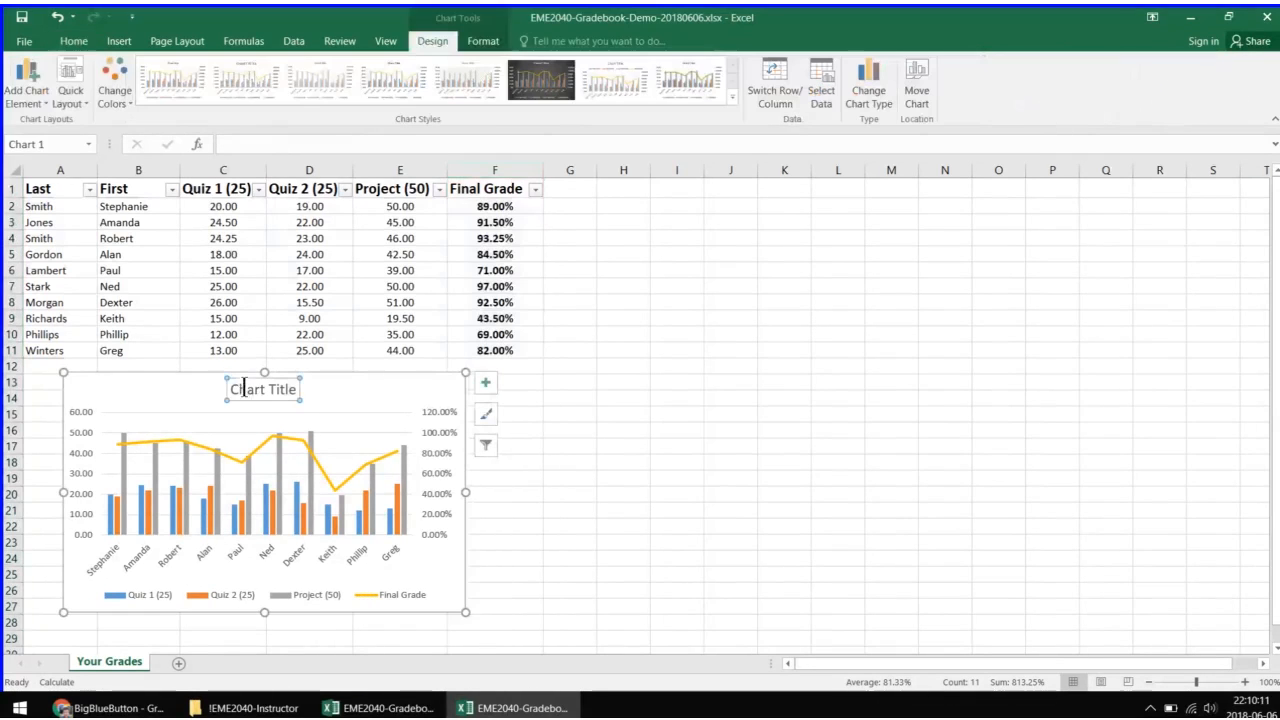
left_click_drag(233, 390, 296, 400)
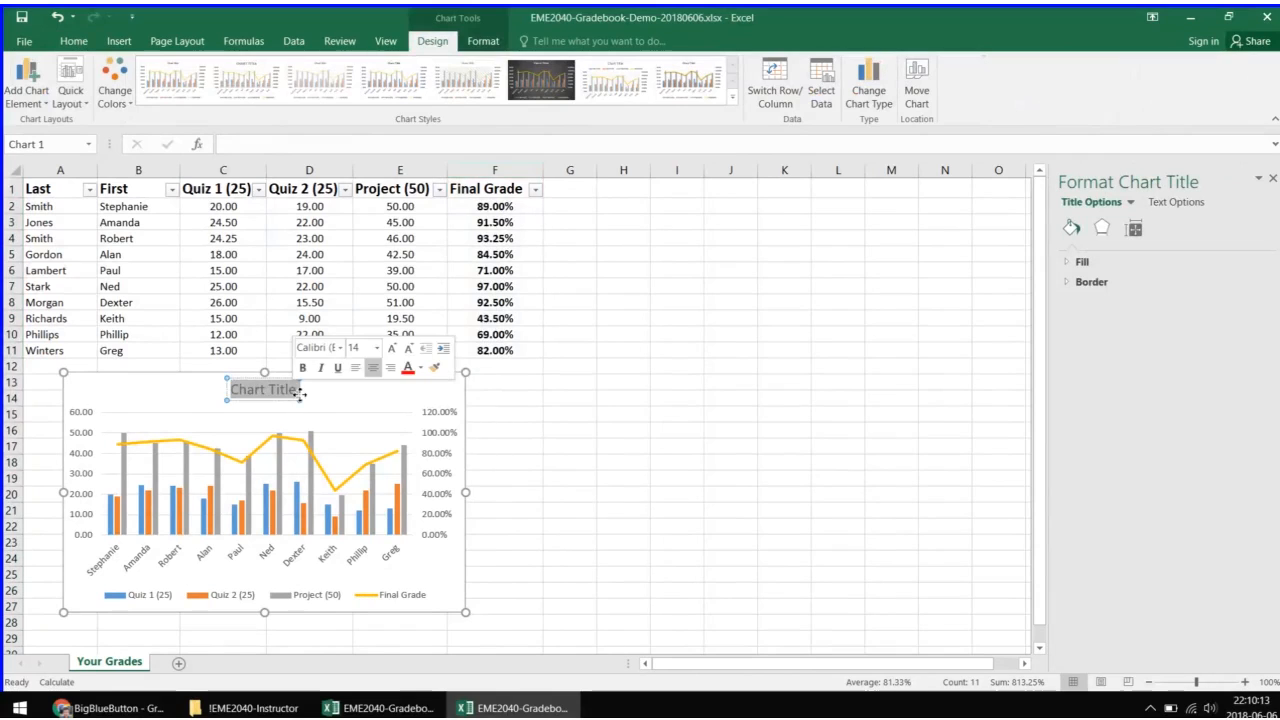
type("Richards' G")
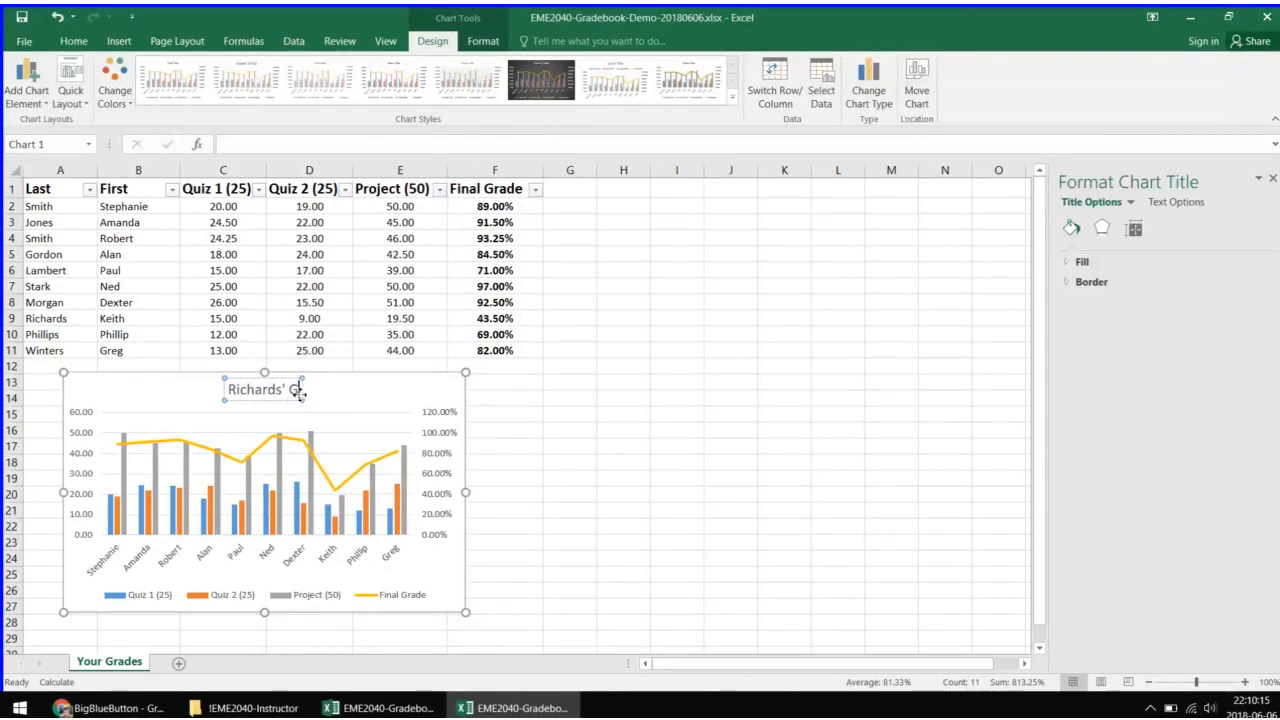
type("rades")
left_click(578, 432)
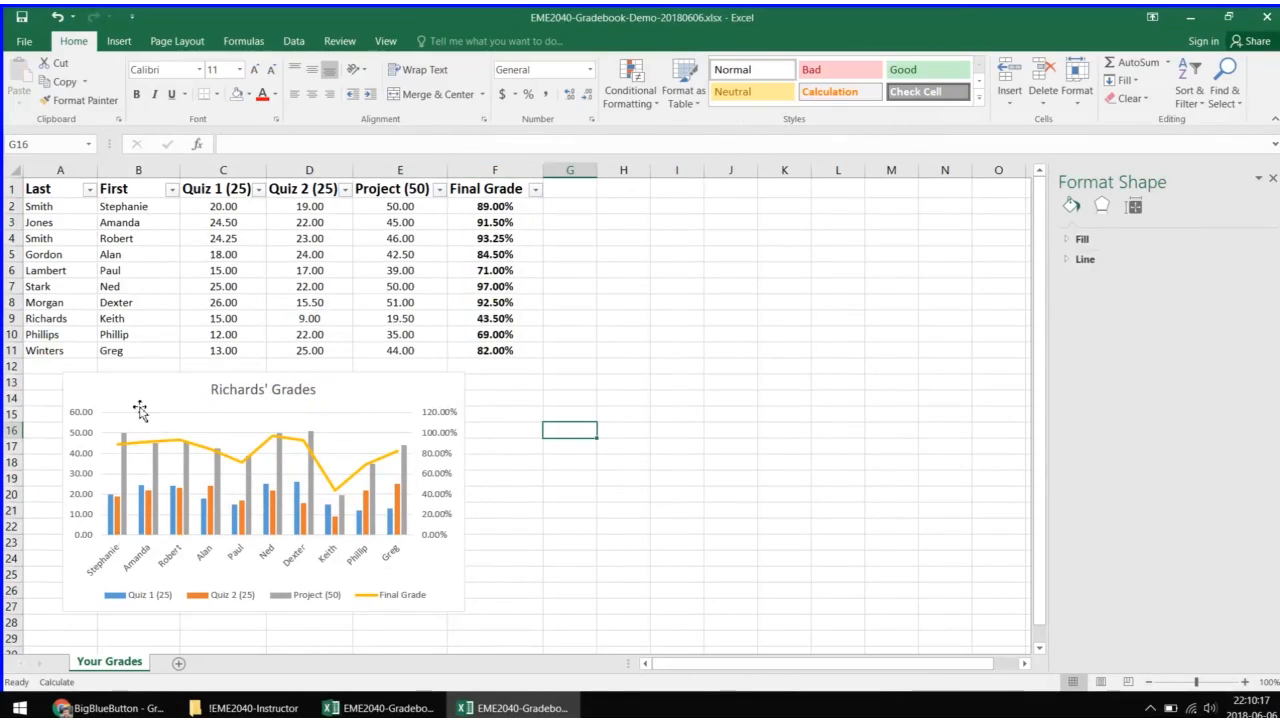
left_click_drag(94, 386, 138, 392)
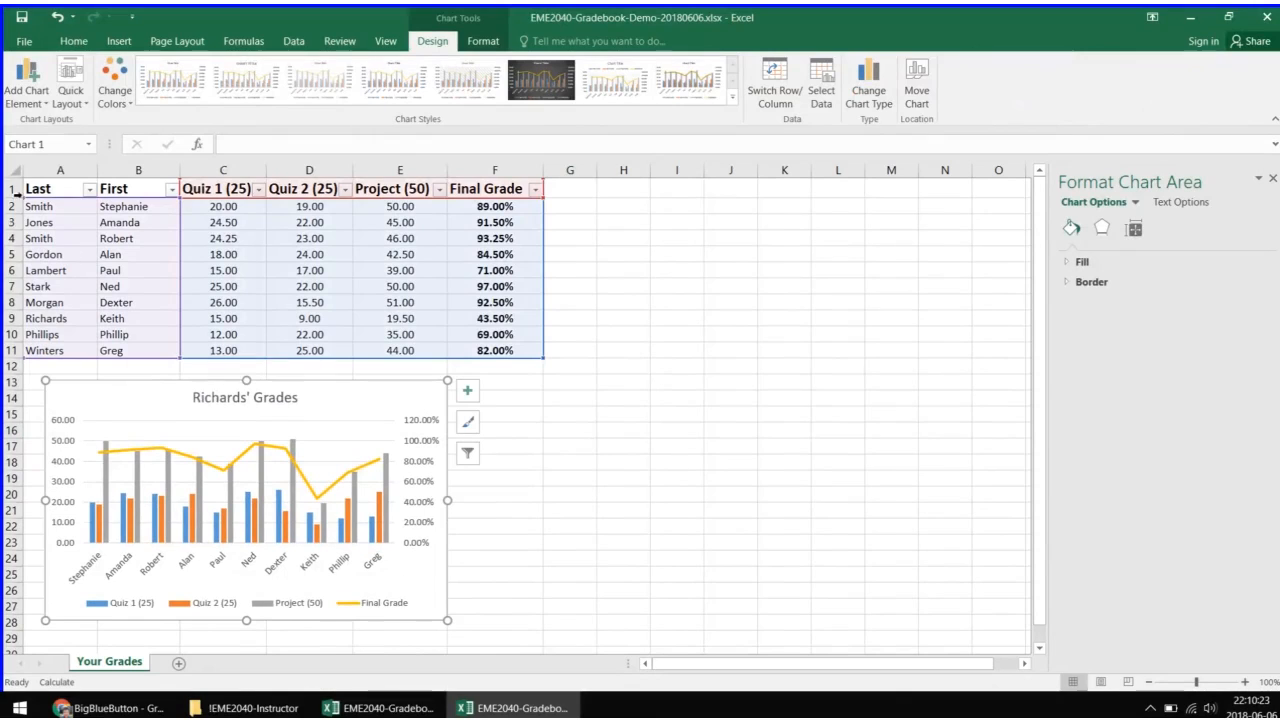
left_click_drag(38, 189, 508, 346)
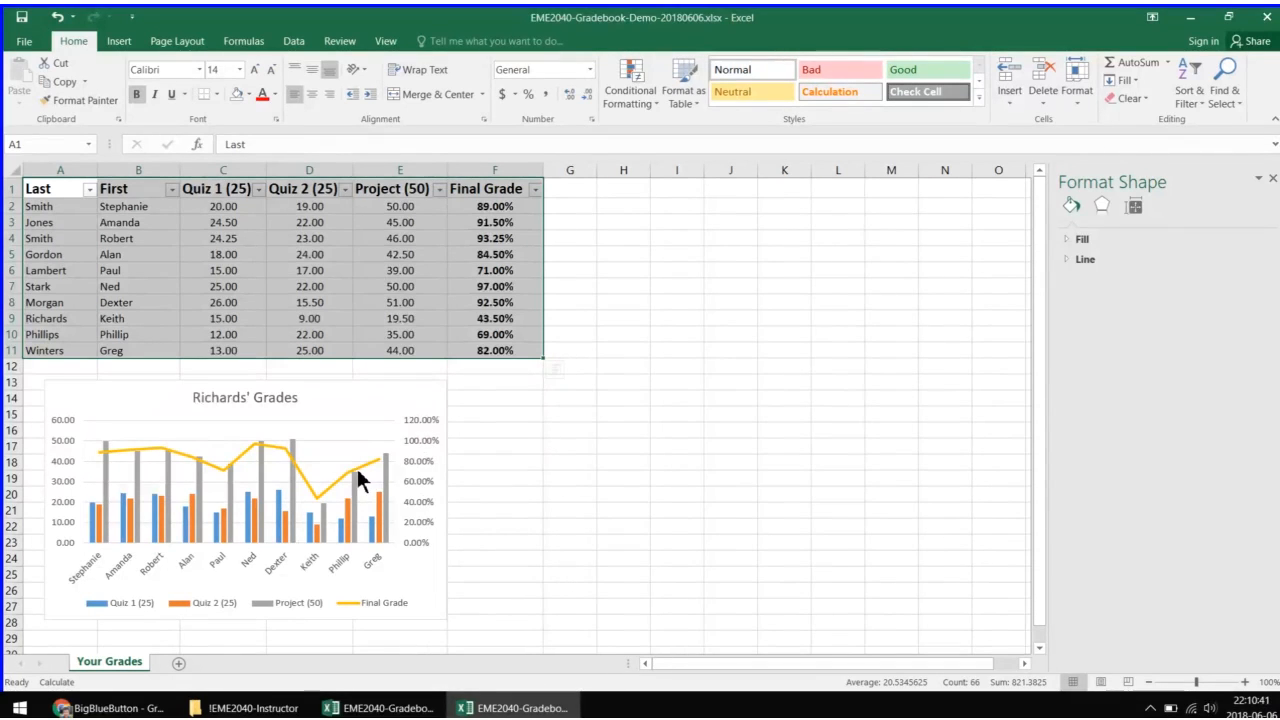
mouse_move(367, 470)
mouse_move(90, 523)
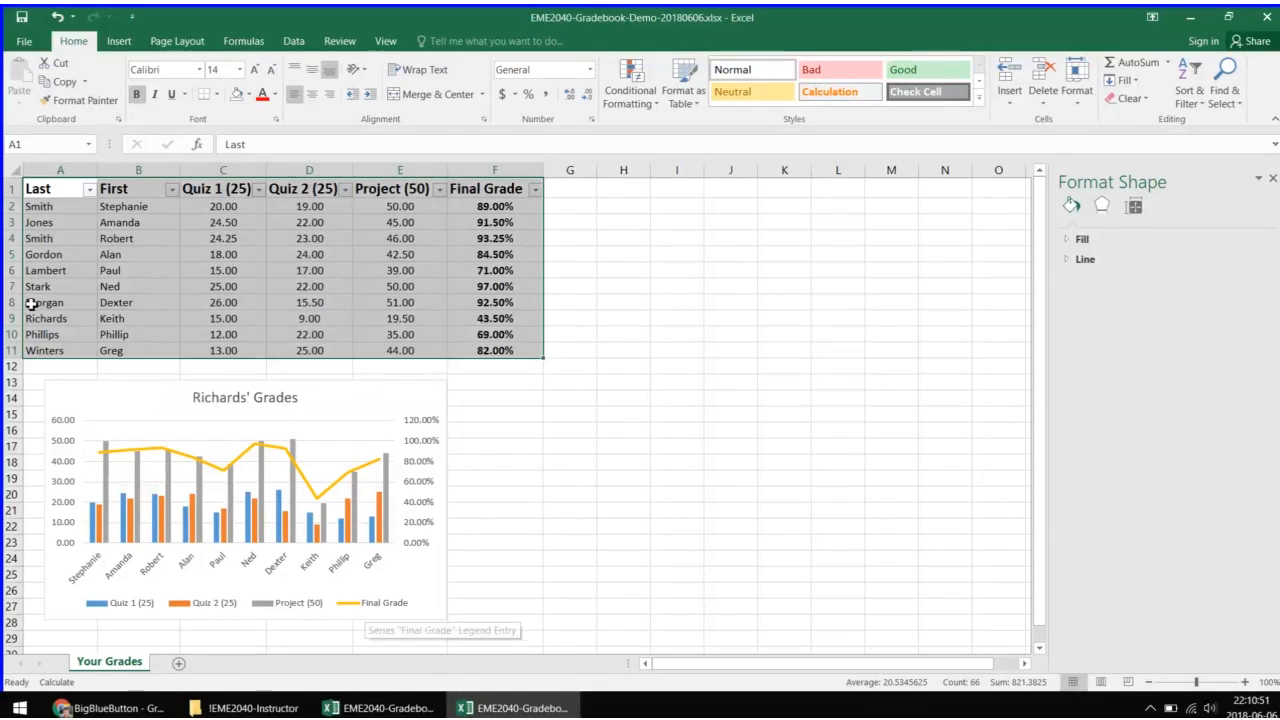
left_click(76, 241)
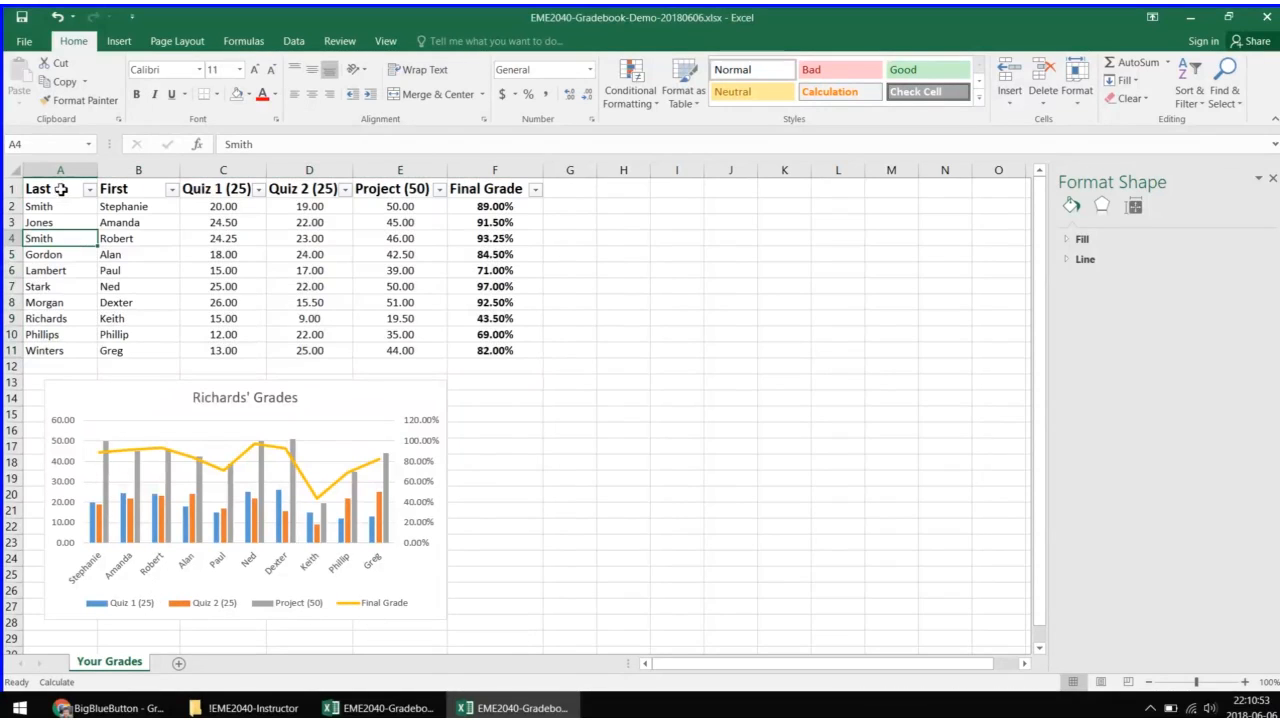
Step: Insert a second recommended clustered column chart with a Final Grade line from A1:A11 and C1:F11, and place it beside the first chart
left_click_drag(61, 189, 52, 351)
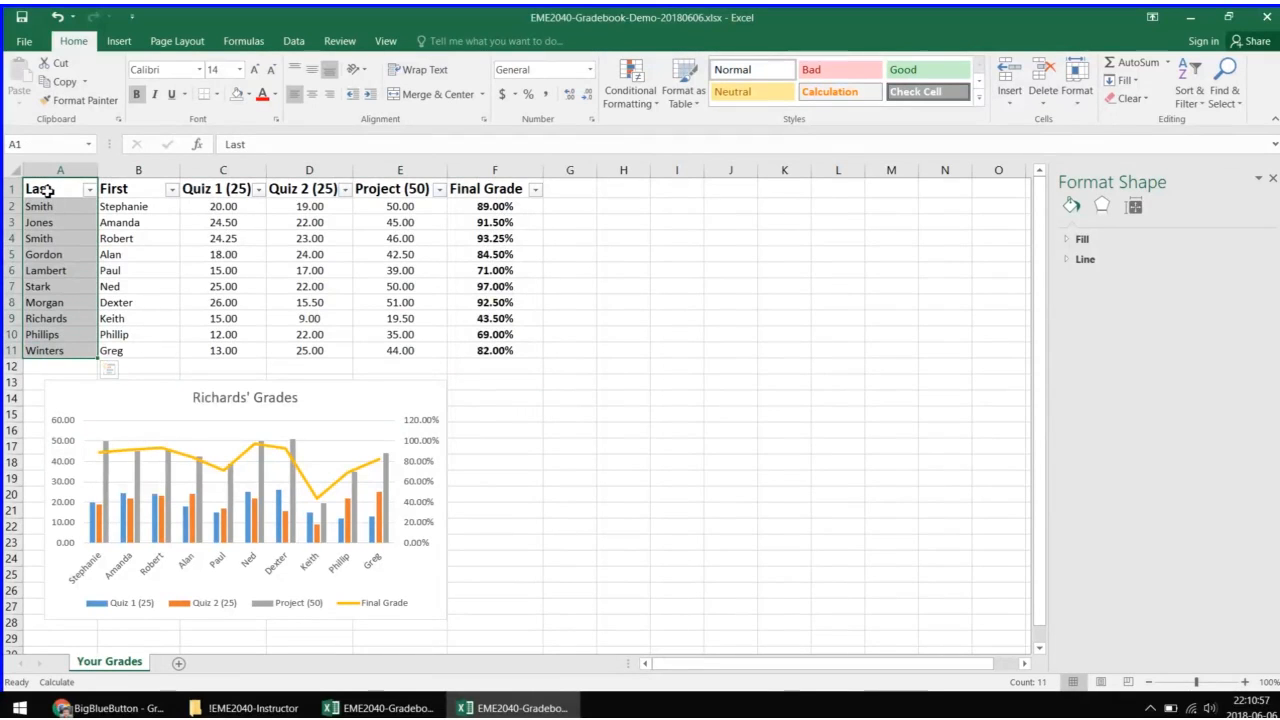
left_click_drag(47, 190, 50, 352)
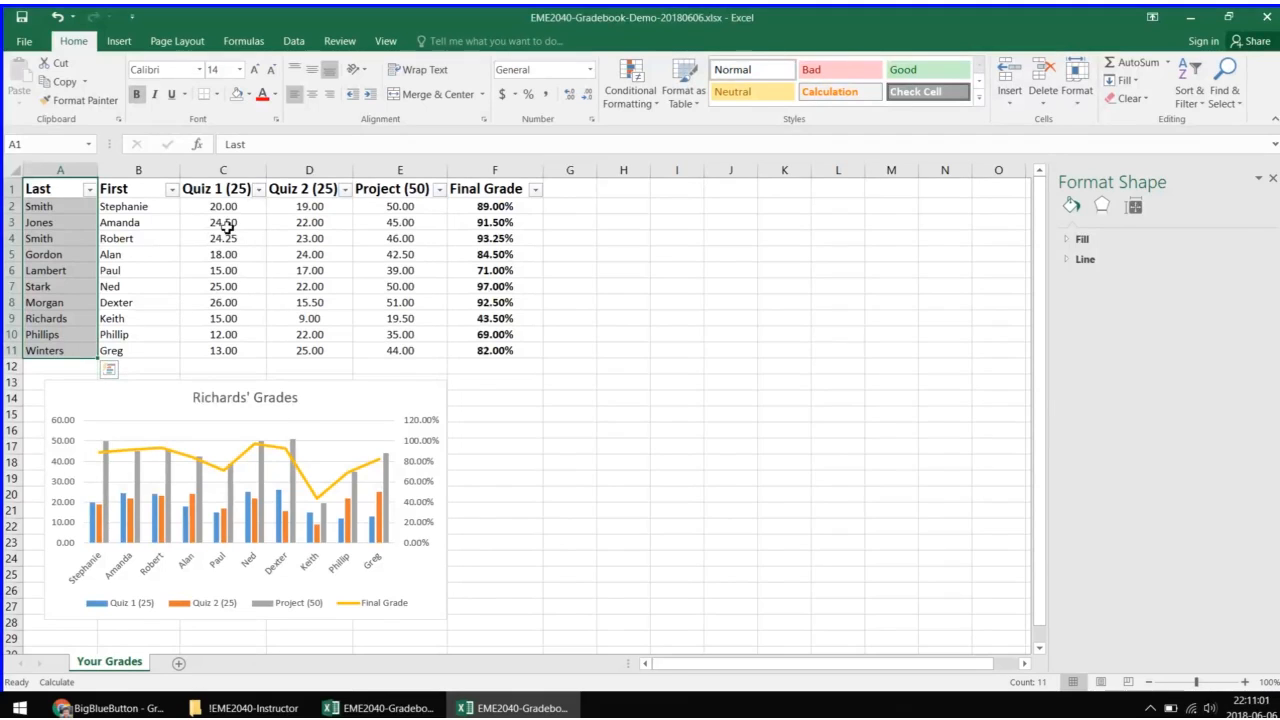
left_click(222, 191, "ctrl")
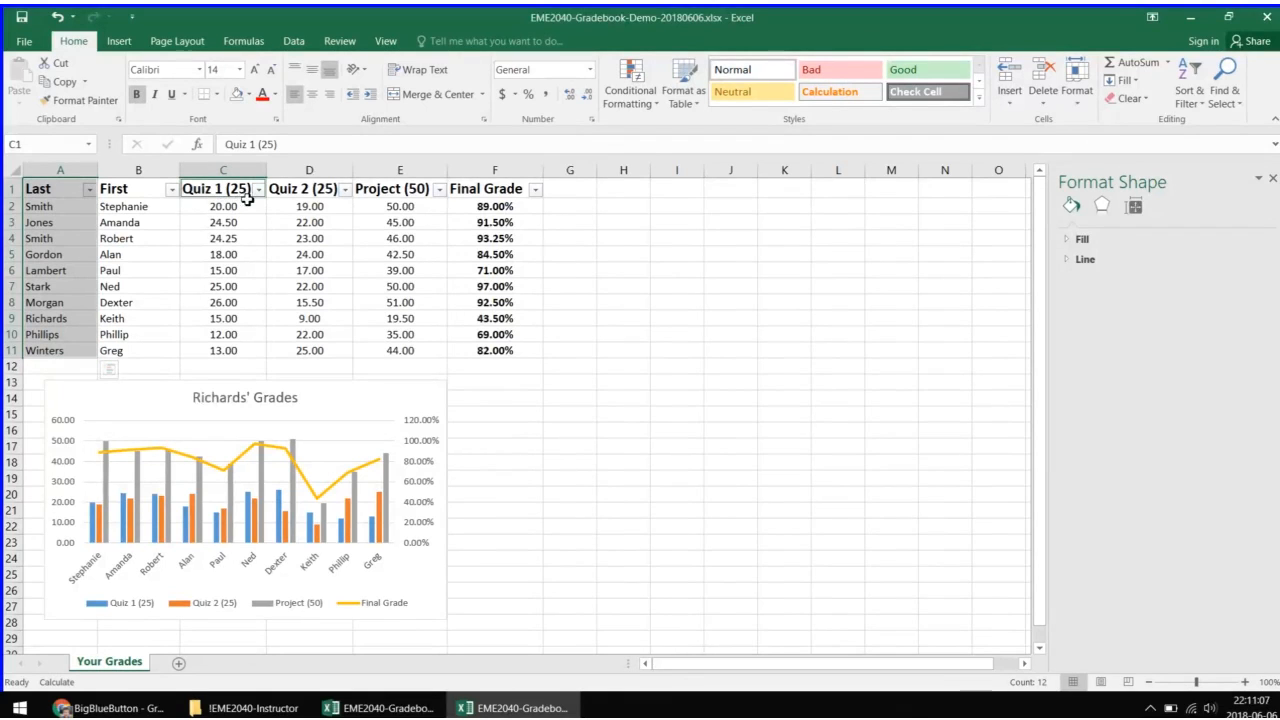
left_click_drag(247, 200, 516, 352)
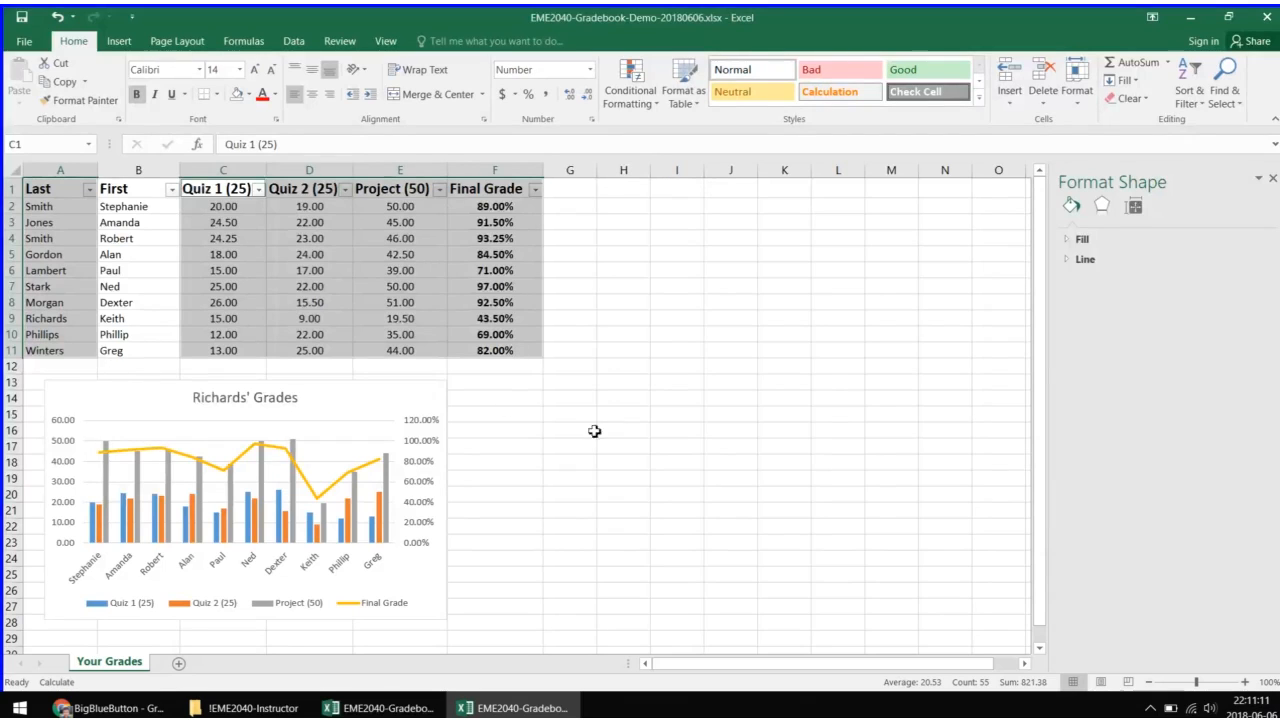
left_click(123, 40)
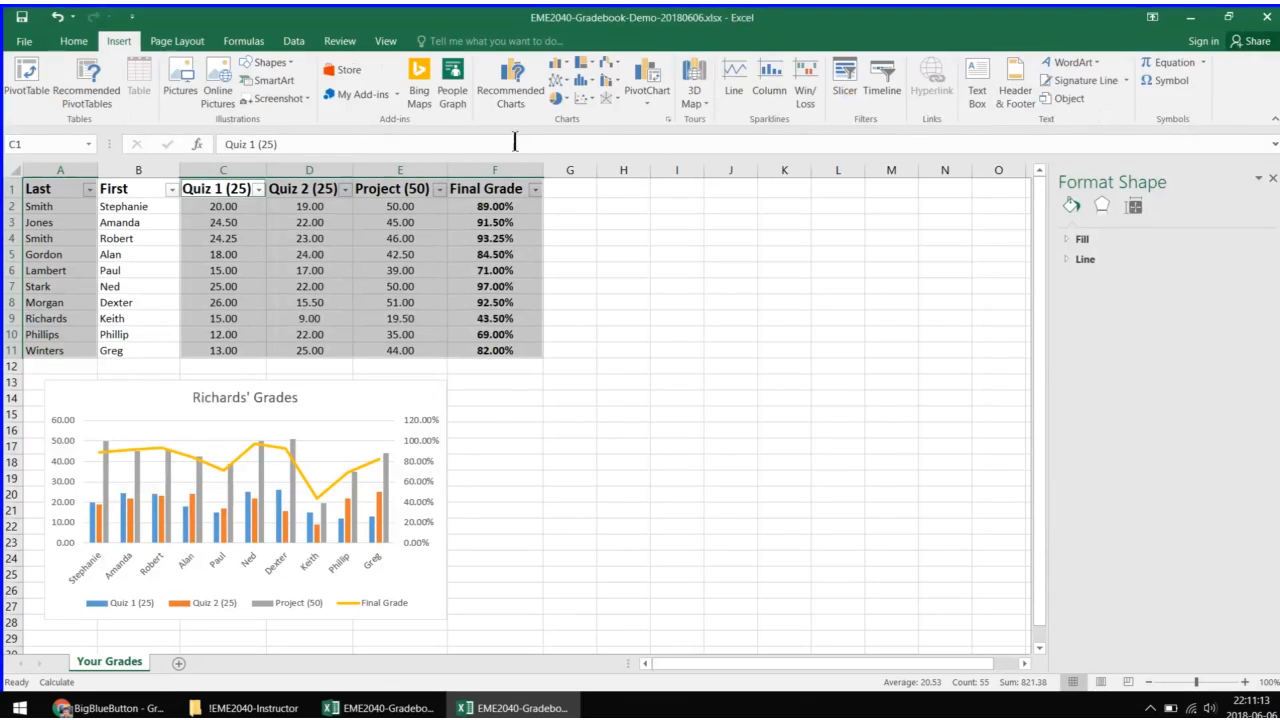
left_click(519, 87)
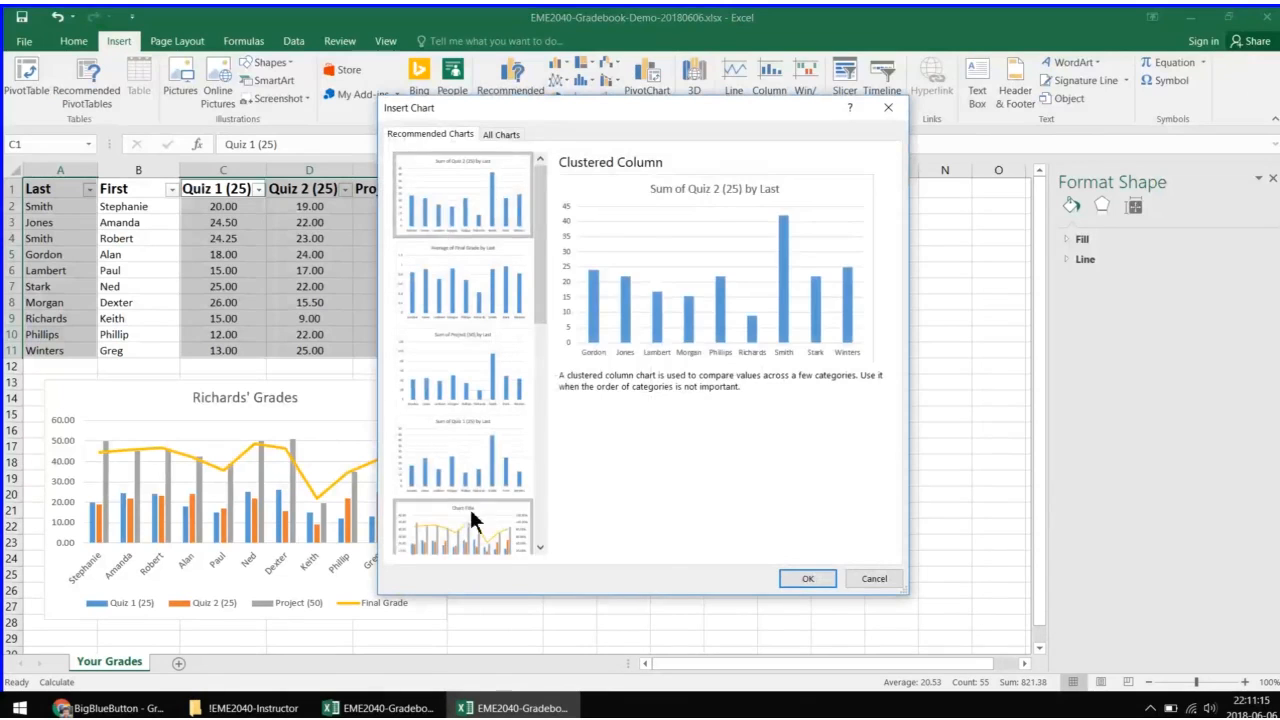
left_click(477, 517)
left_click(788, 579)
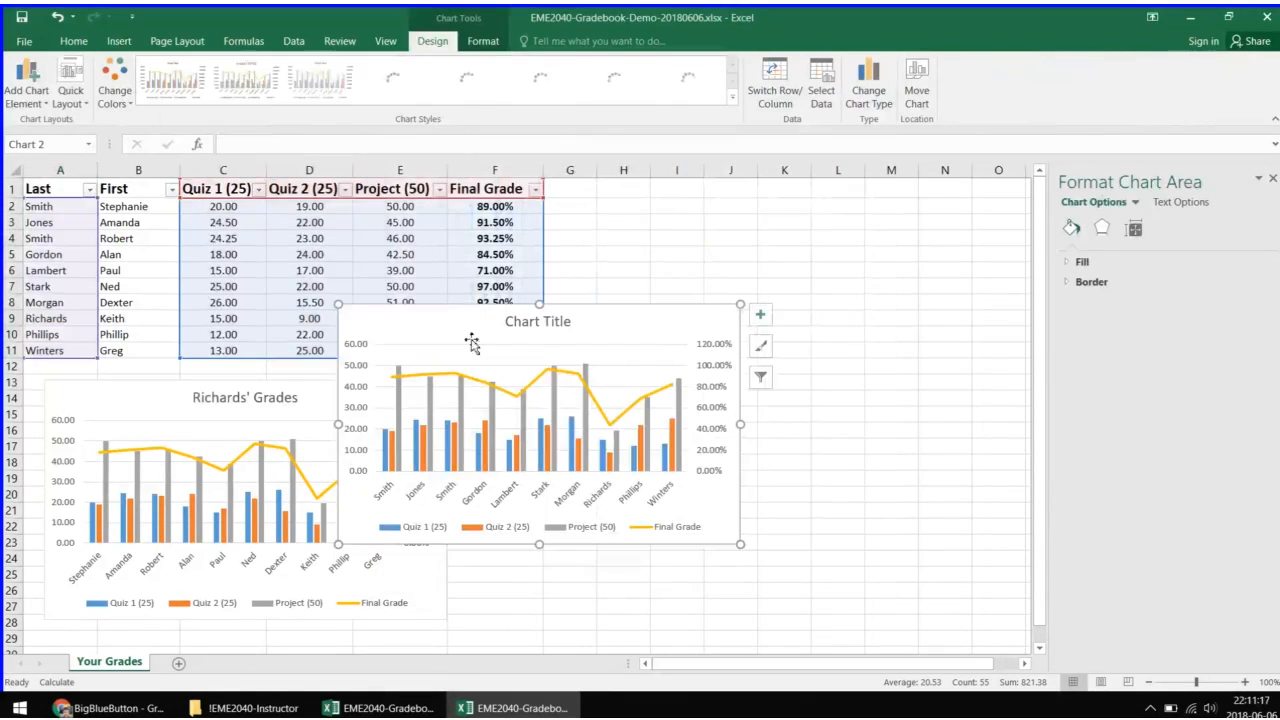
left_click_drag(465, 313, 647, 377)
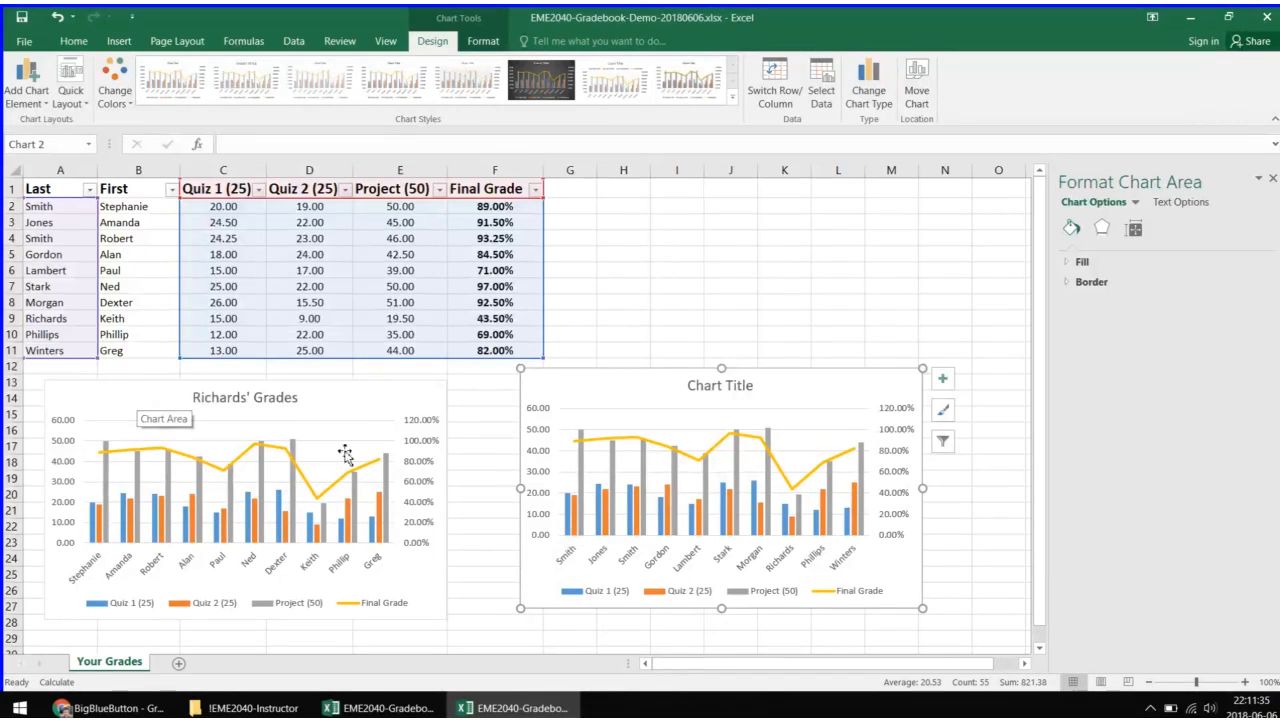
Step: Set the maximum bound of the first chart's primary vertical axis to 50
left_click(58, 420)
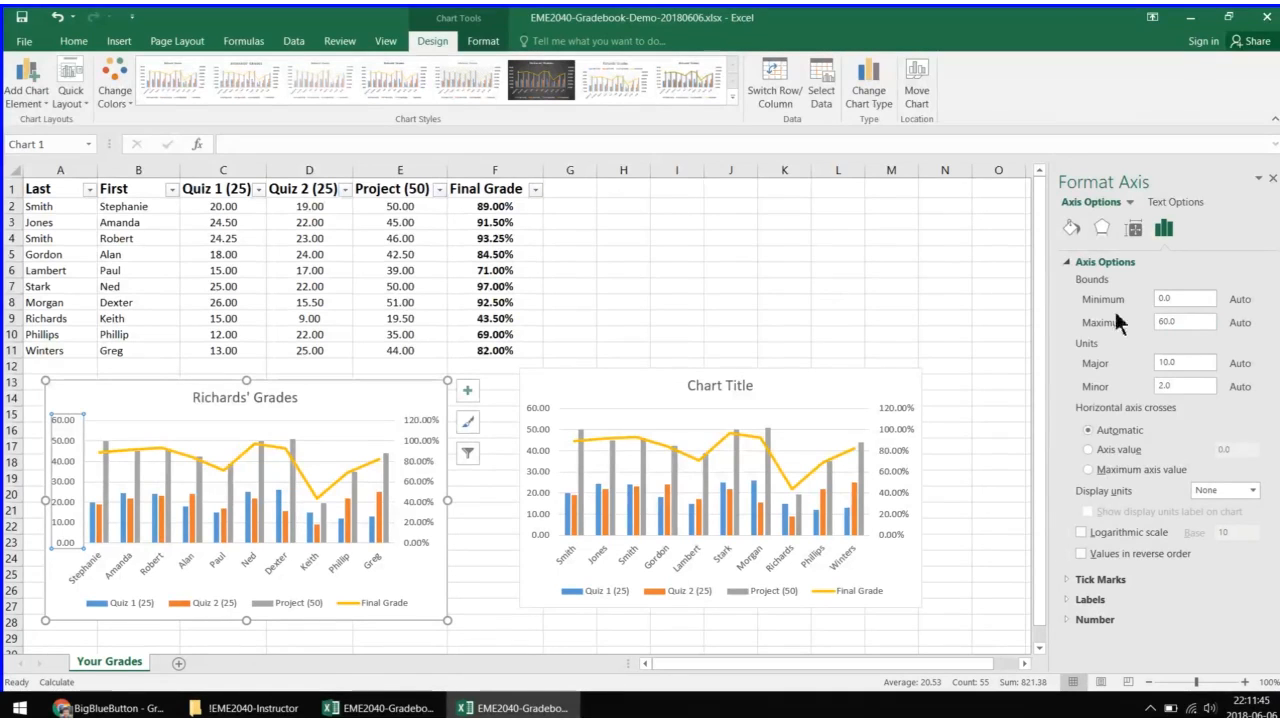
left_click_drag(1183, 323, 1120, 313)
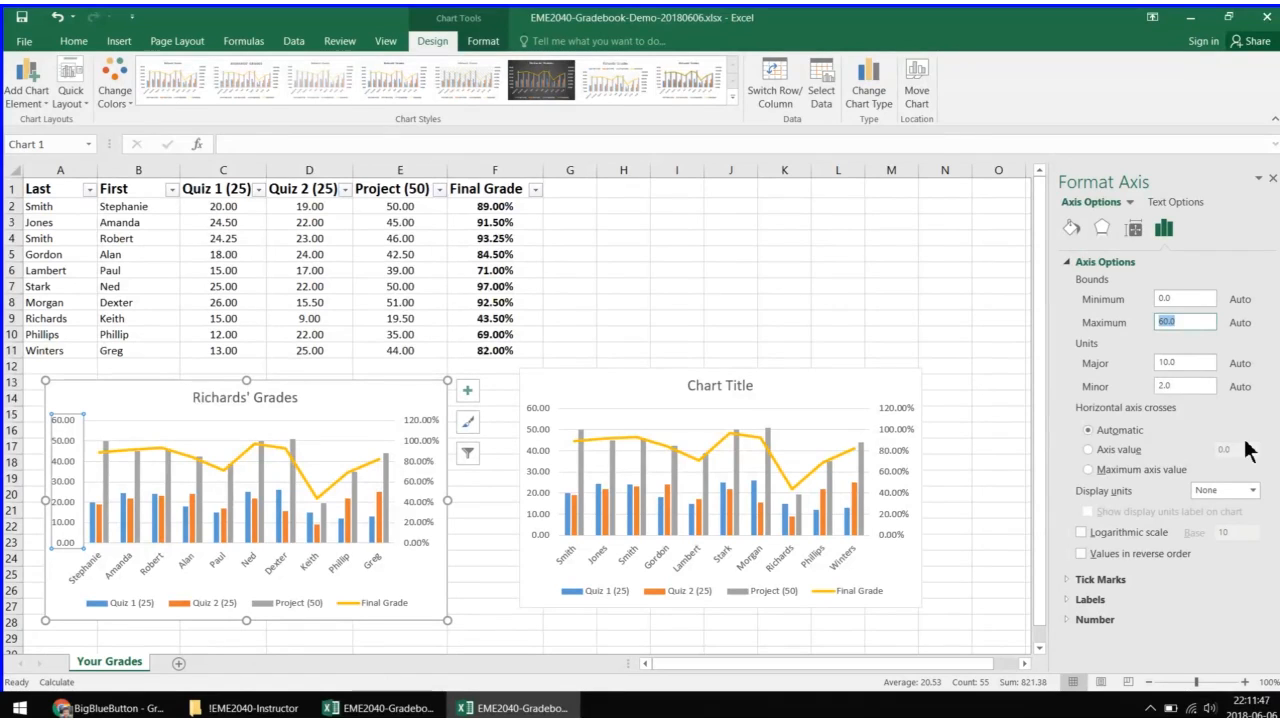
type("50")
key("Return")
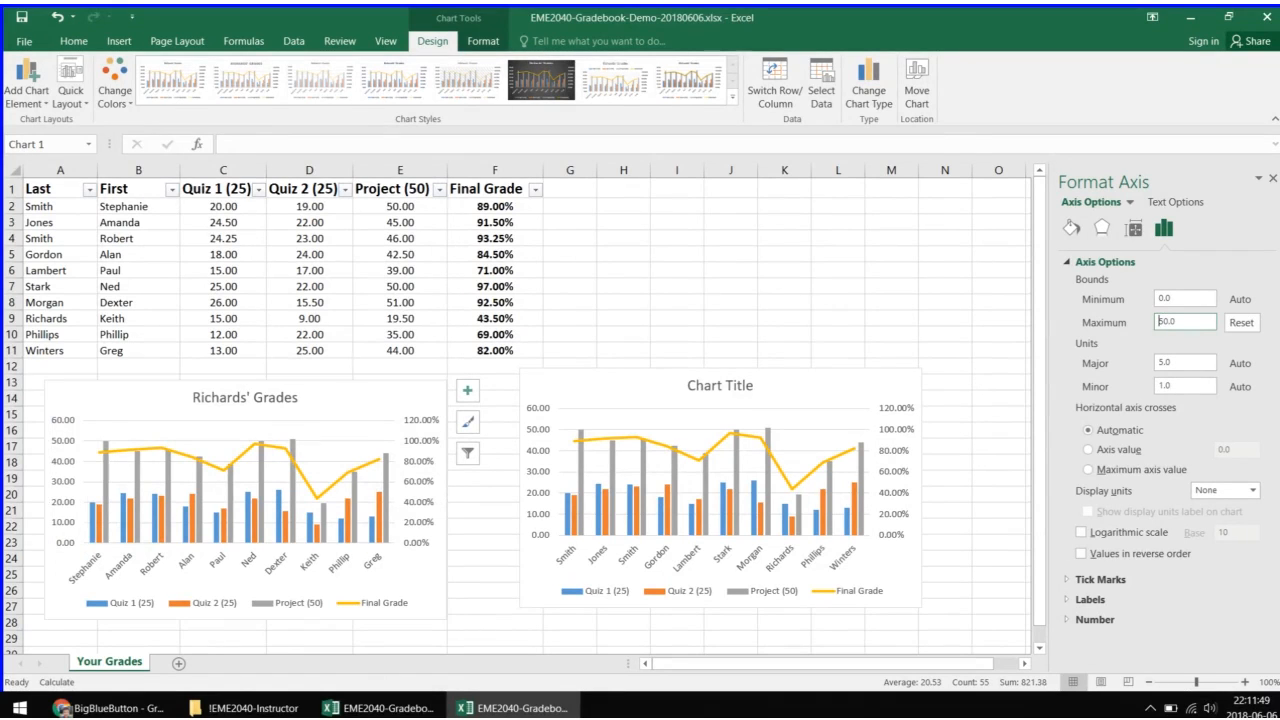
Step: Set the primary vertical axis bounds of the first chart to a maximum of 51 and a minimum of 0
left_click_drag(1186, 324, 1129, 320)
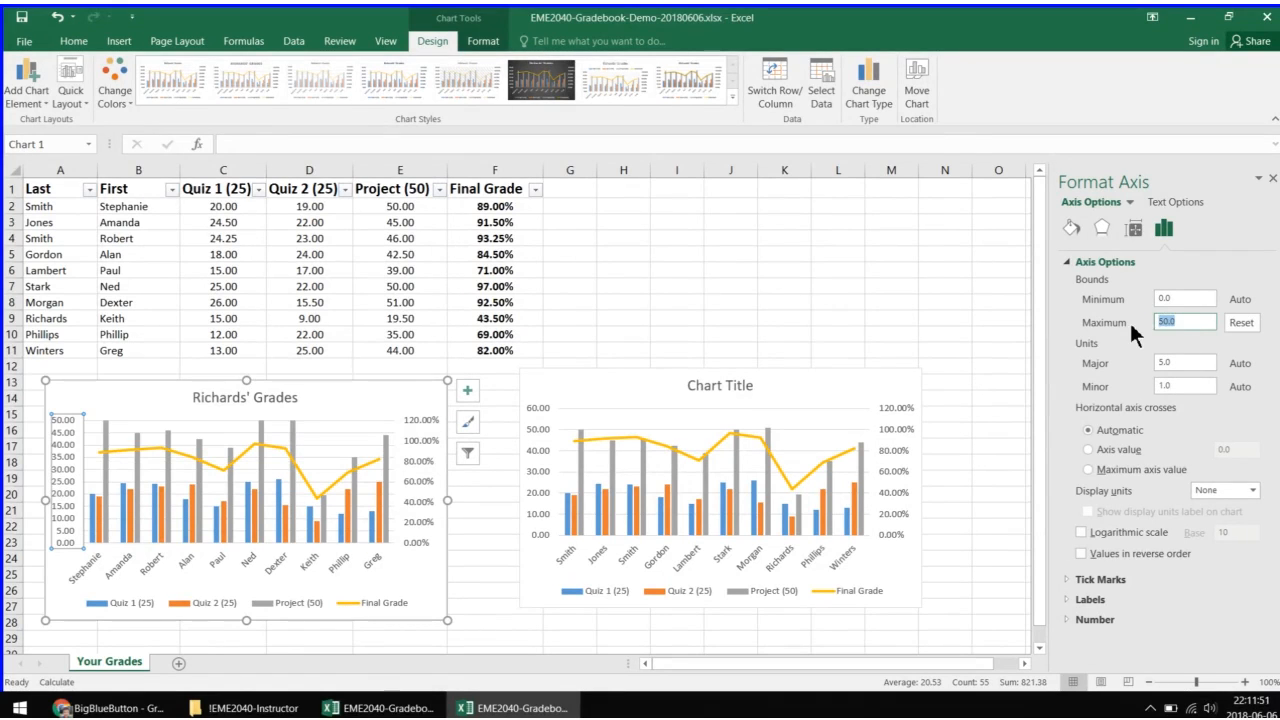
type("51")
key("Return")
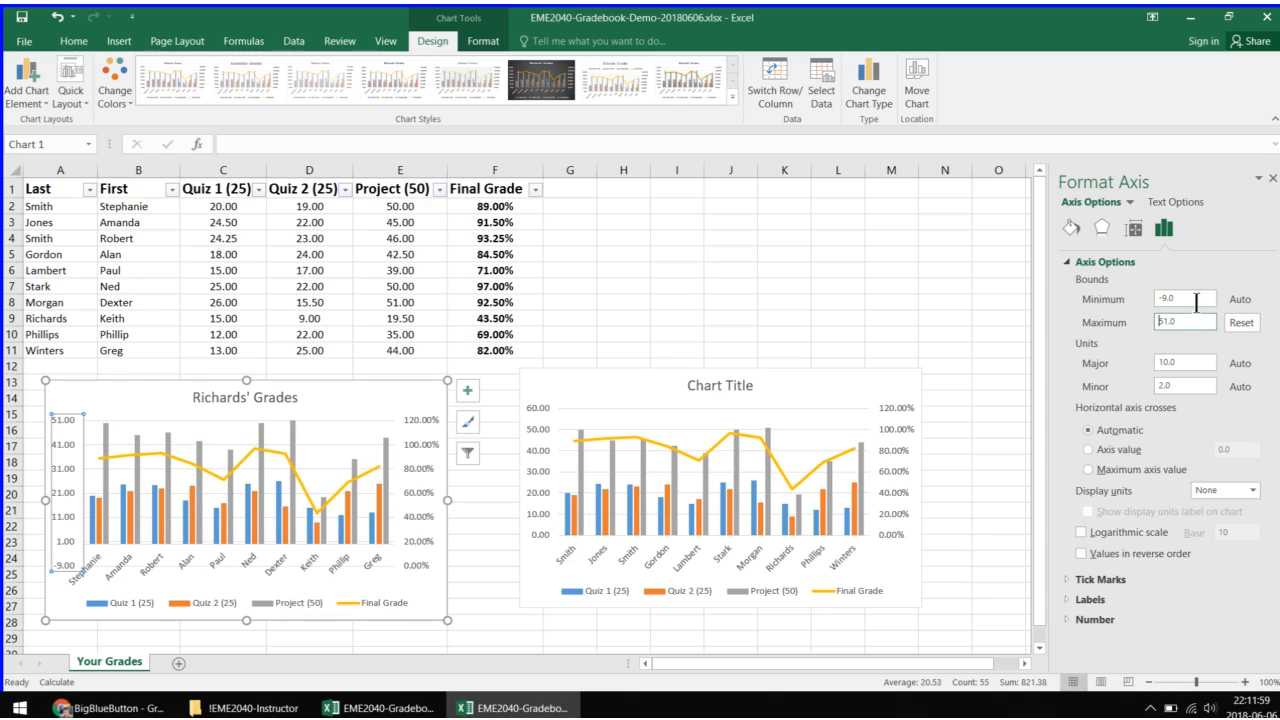
left_click_drag(1196, 303, 1090, 289)
type("0")
key("Return")
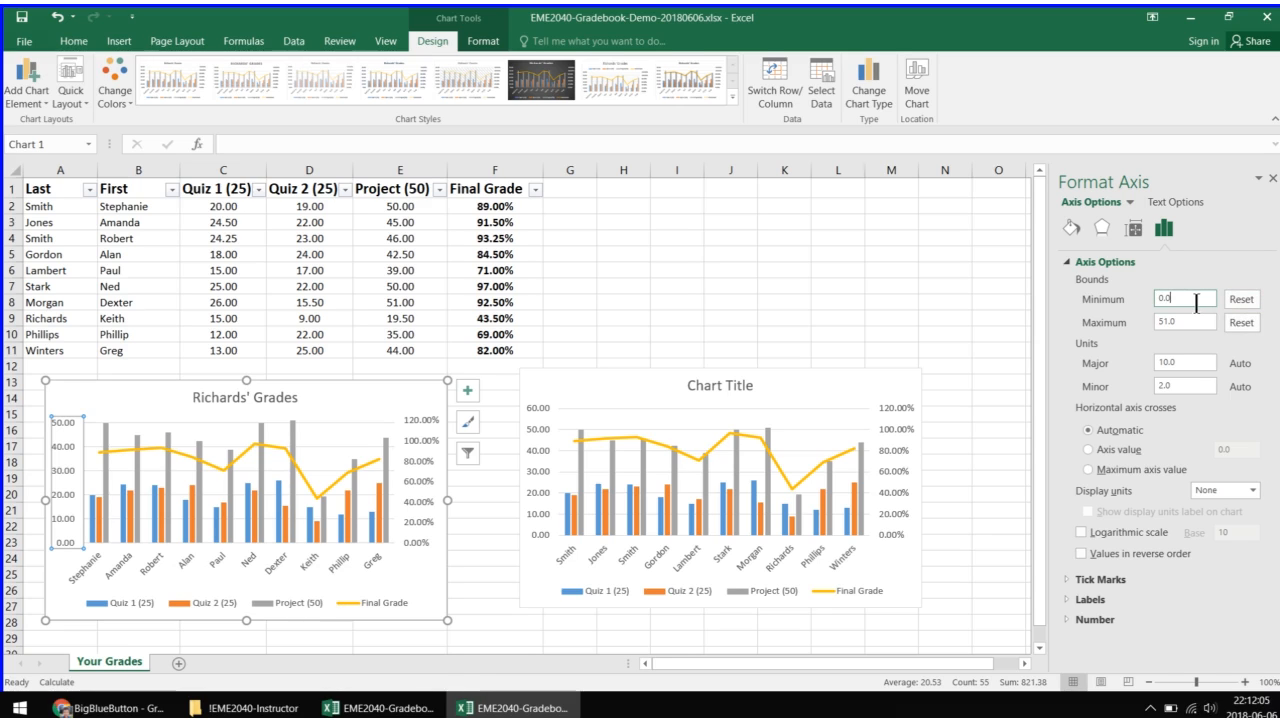
Step: Set the maximum bound of the first chart's secondary percentage axis to 1 and close the axis formatting options
left_click(424, 431)
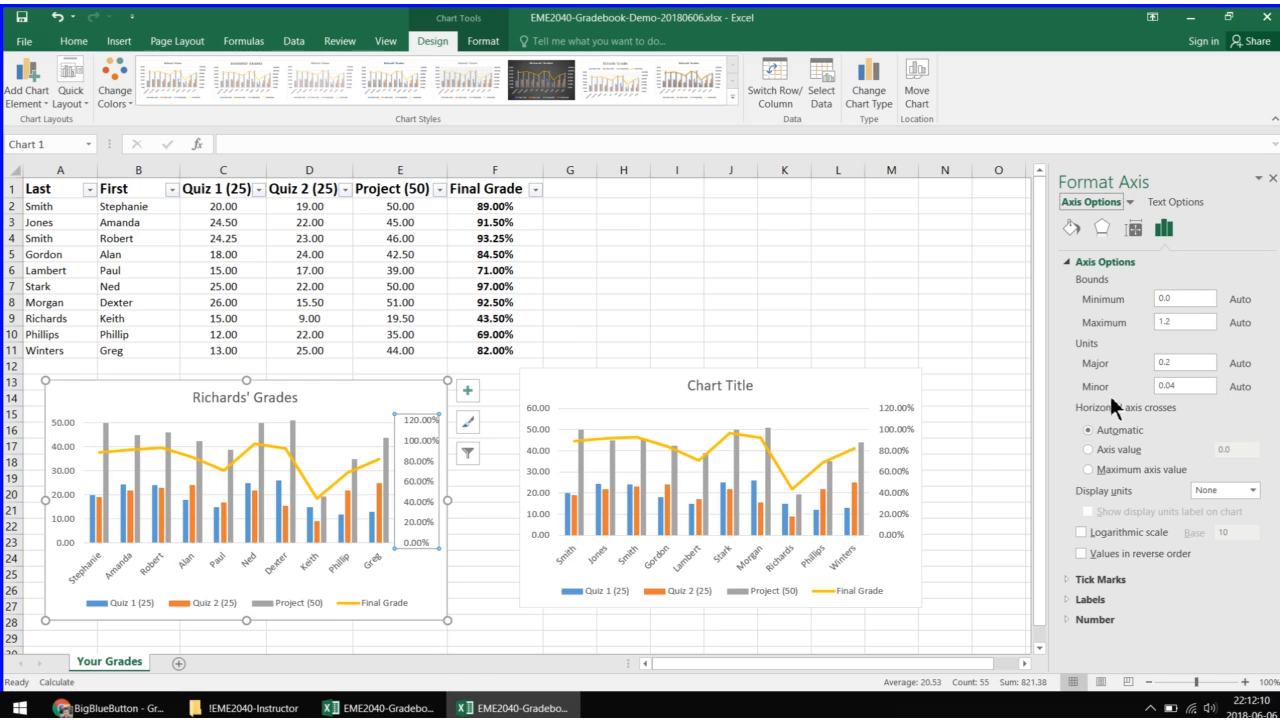
left_click(424, 425)
double_click(1161, 324)
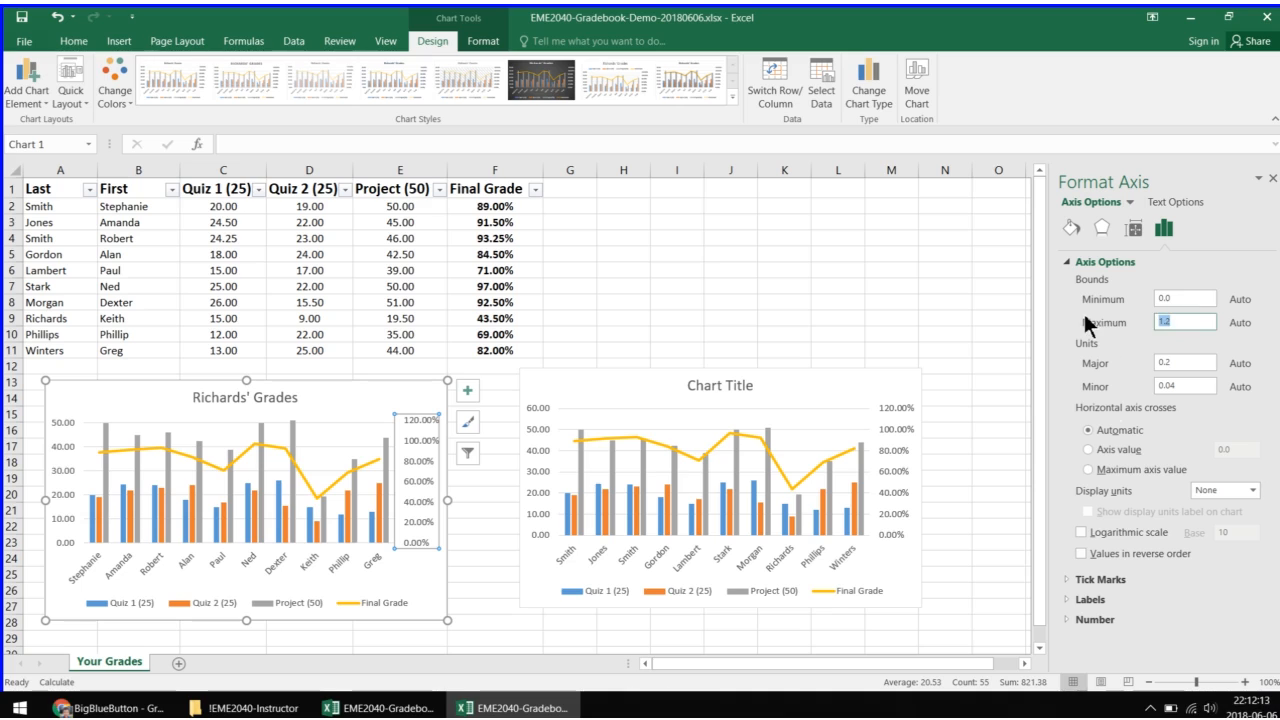
type("1")
key("Return")
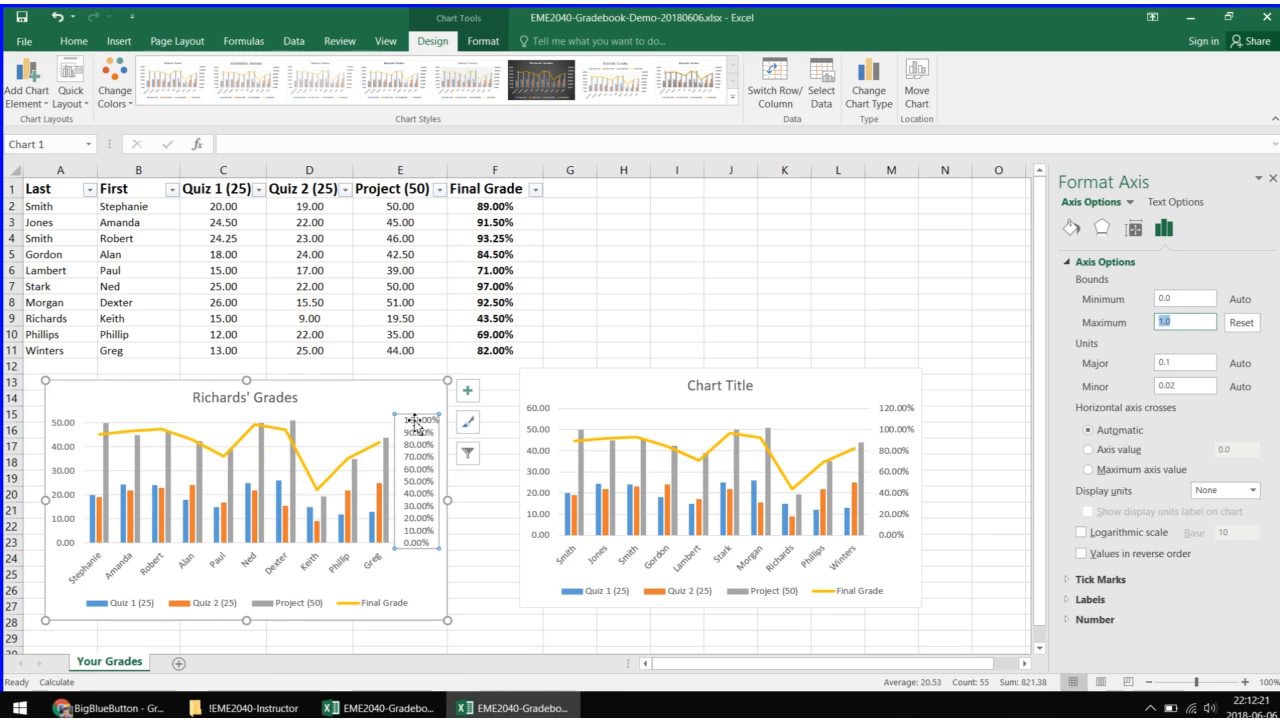
left_click(1181, 322)
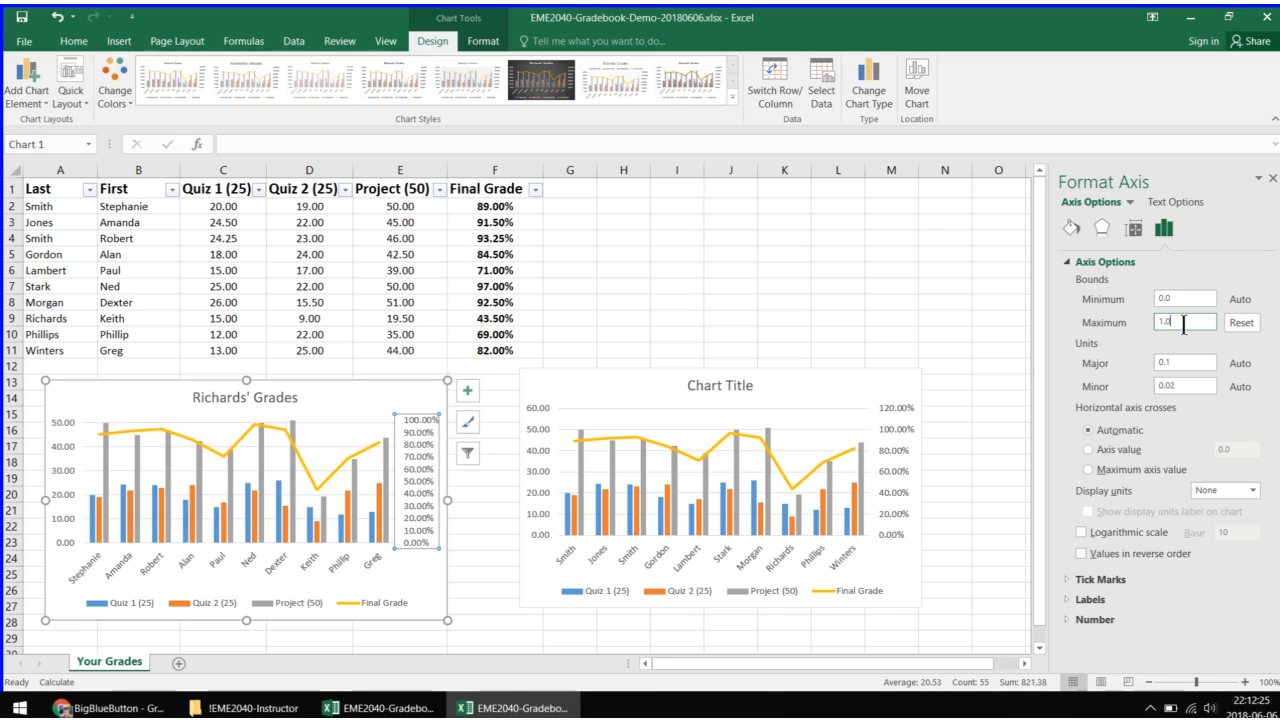
left_click(1272, 178)
Step: Delete the second, untitled column-and-line chart beside the first chart
left_click(845, 386)
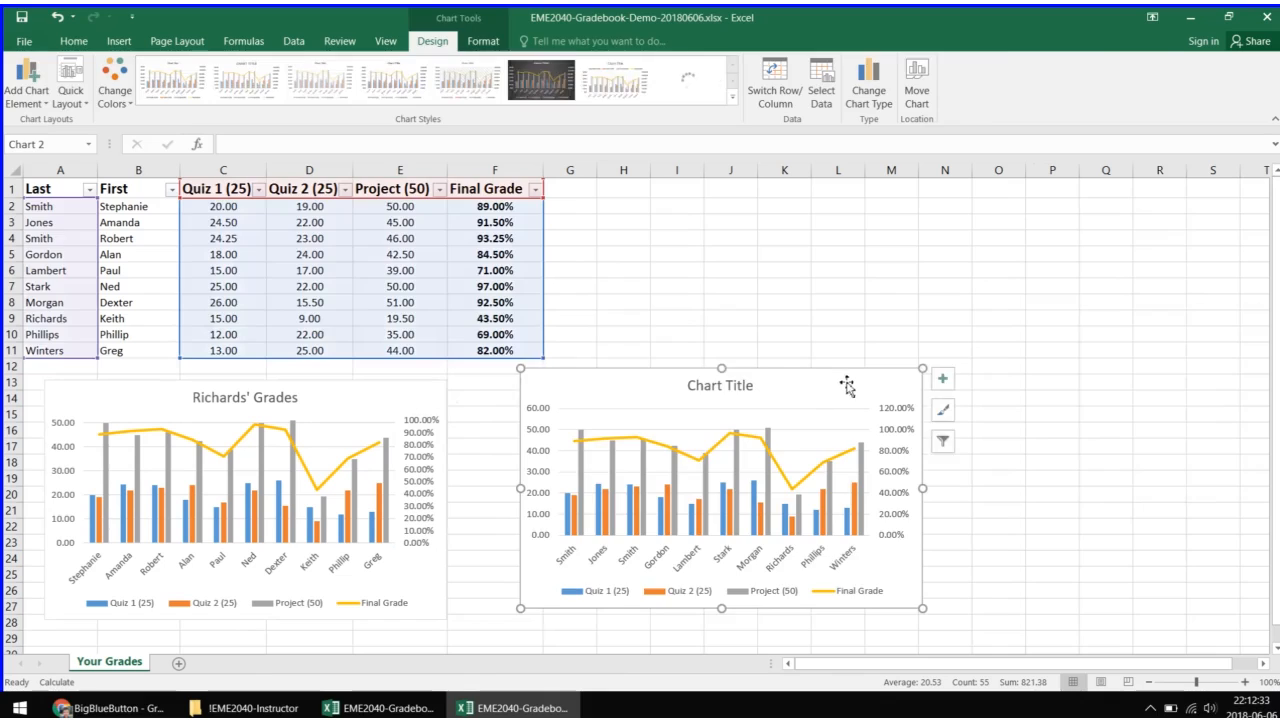
key("Delete")
left_click(420, 288)
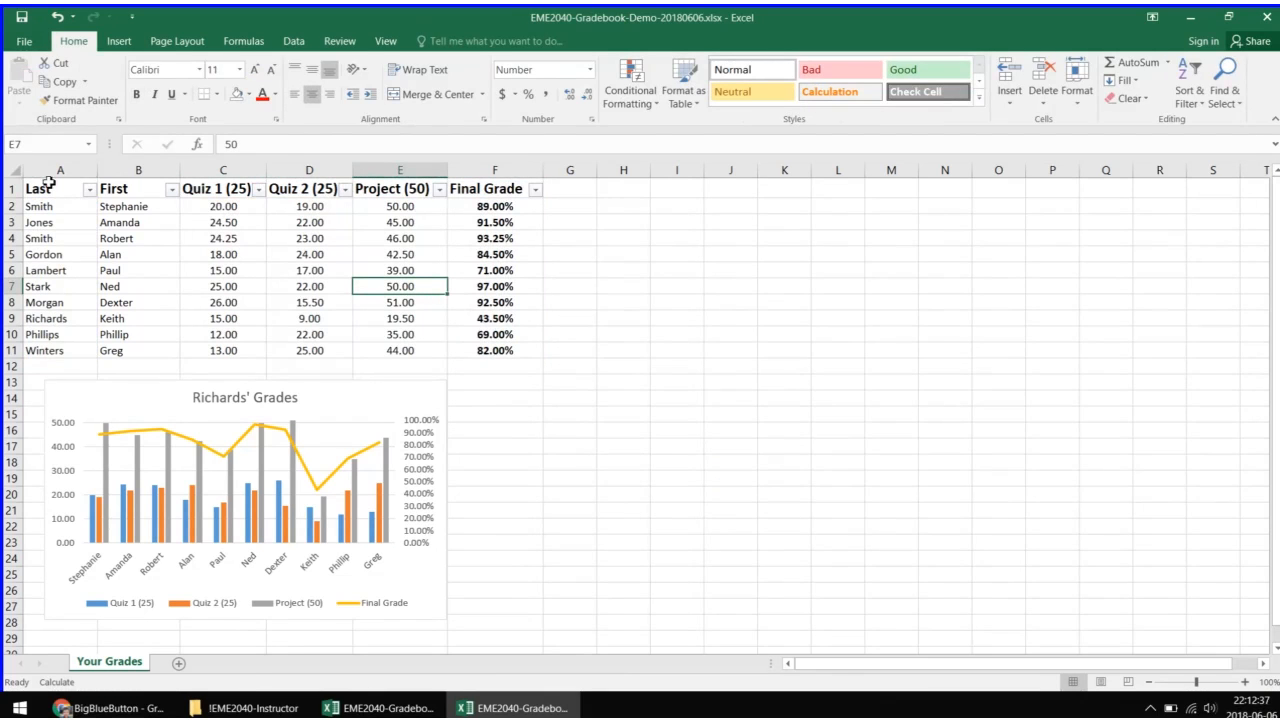
Step: Insert the recommended clustered column chart "Average of Final Grade by Last" from A1:A11 and F1:F11
left_click_drag(45, 188, 50, 350)
left_click_drag(512, 190, 508, 350)
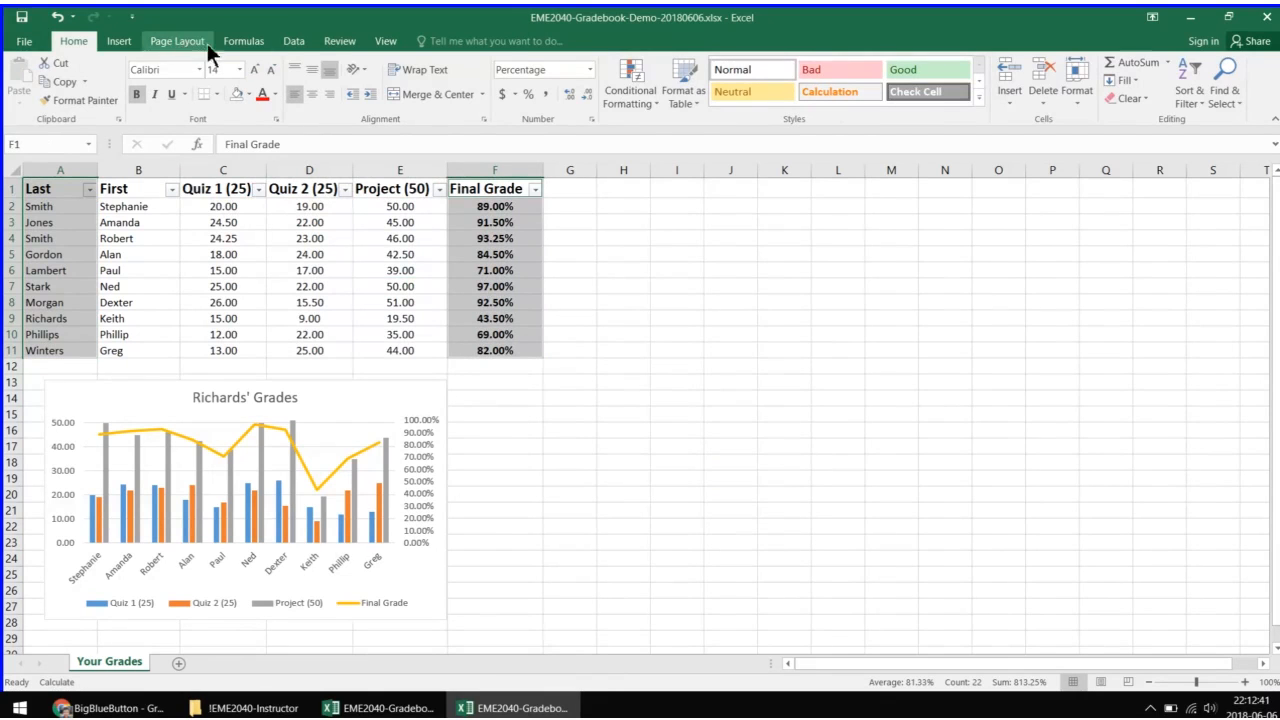
left_click(245, 42)
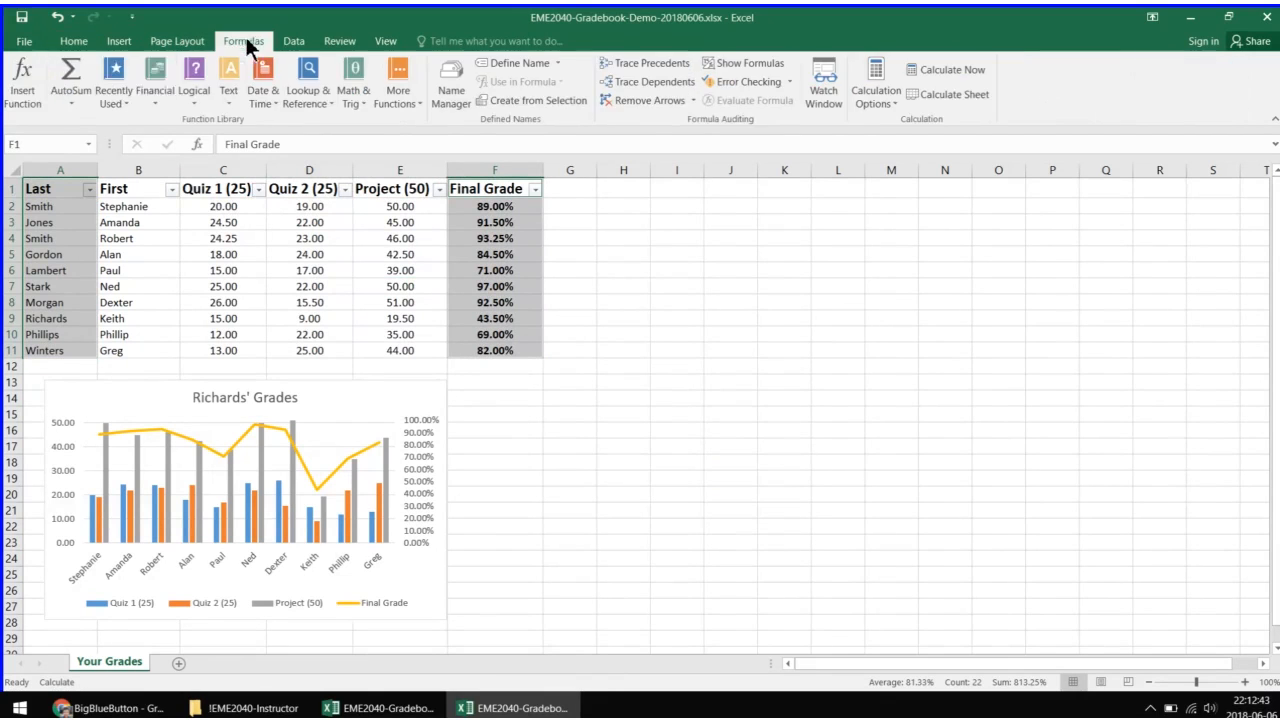
left_click(78, 40)
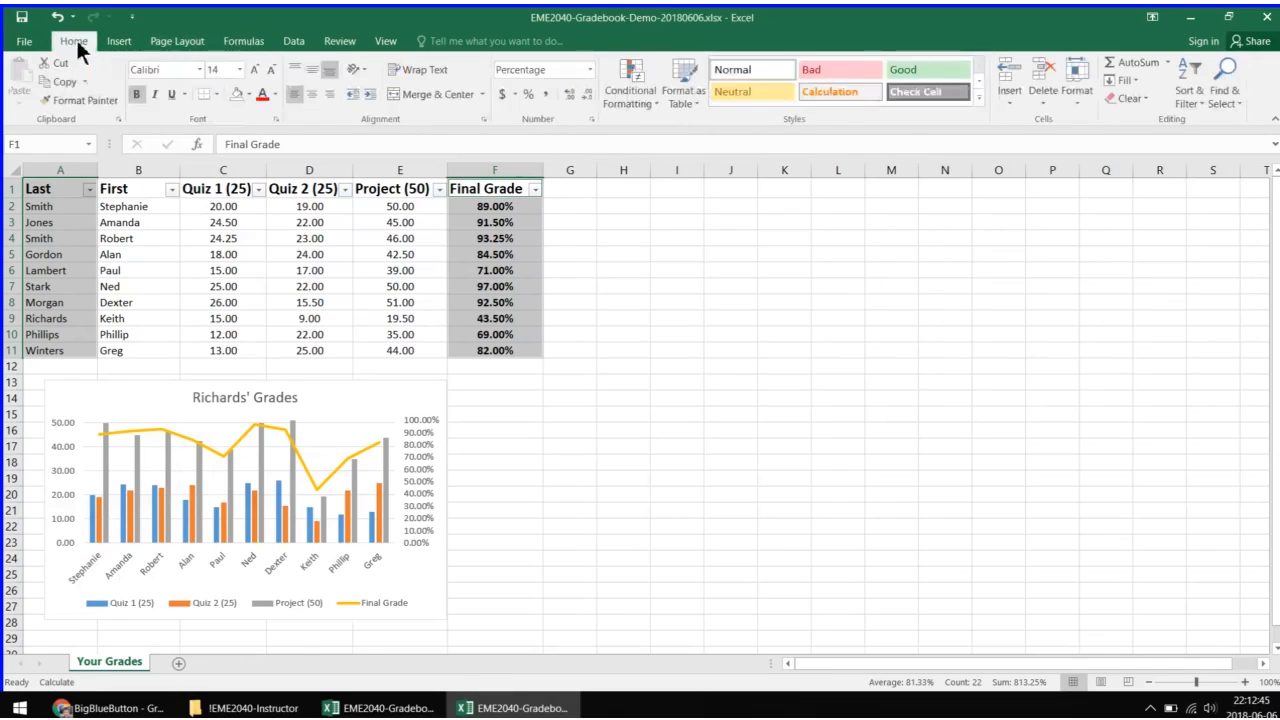
left_click(116, 40)
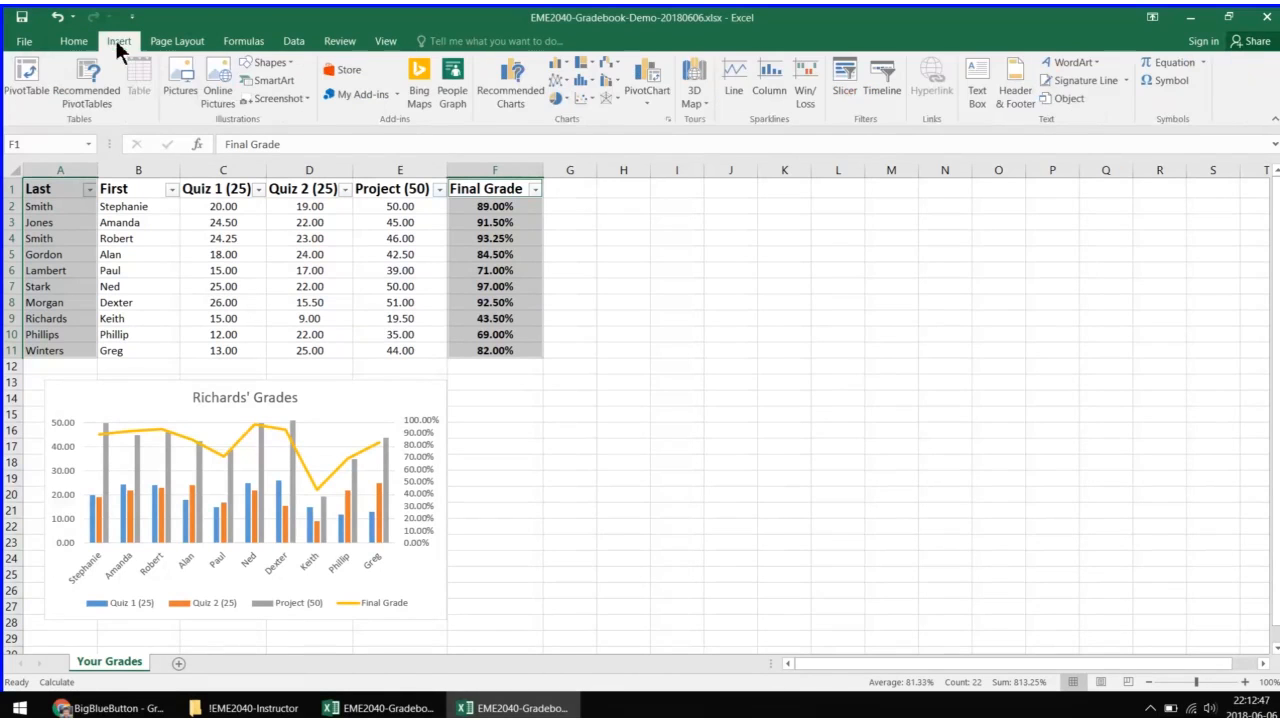
left_click(505, 88)
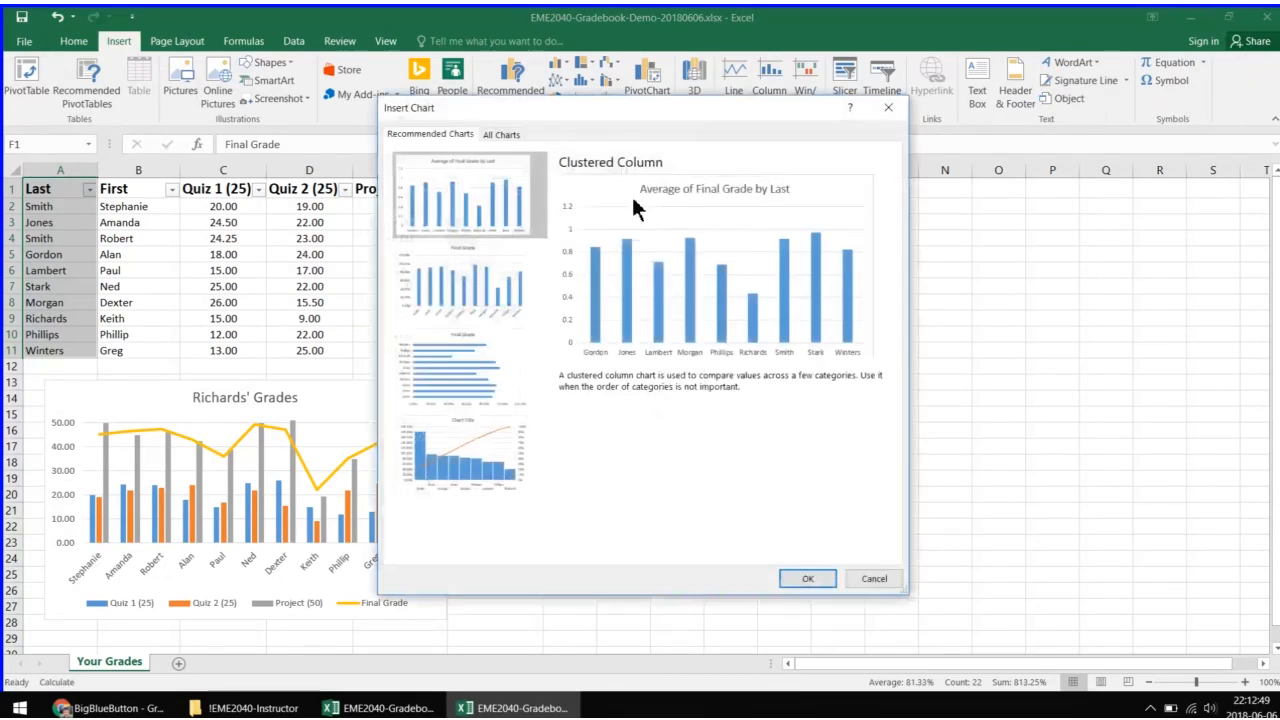
left_click(807, 579)
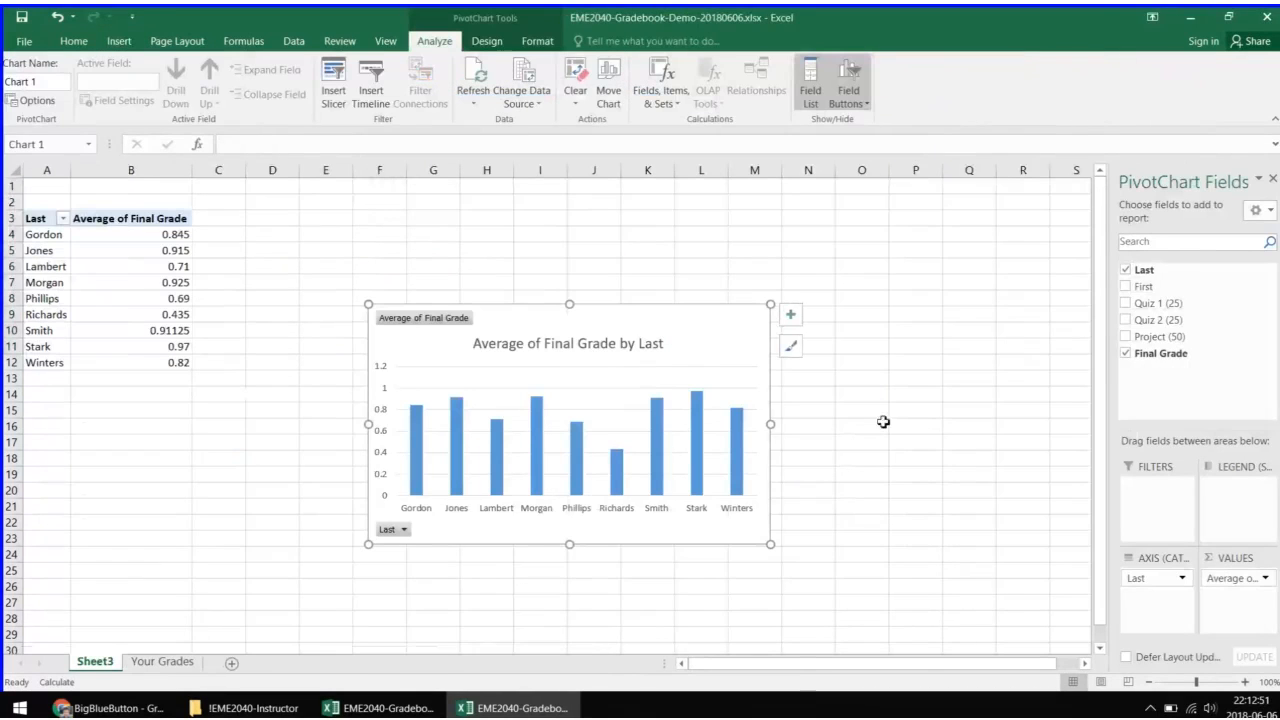
Step: Delete Sheet3 with its pivot table and average final grade chart
right_click(90, 667)
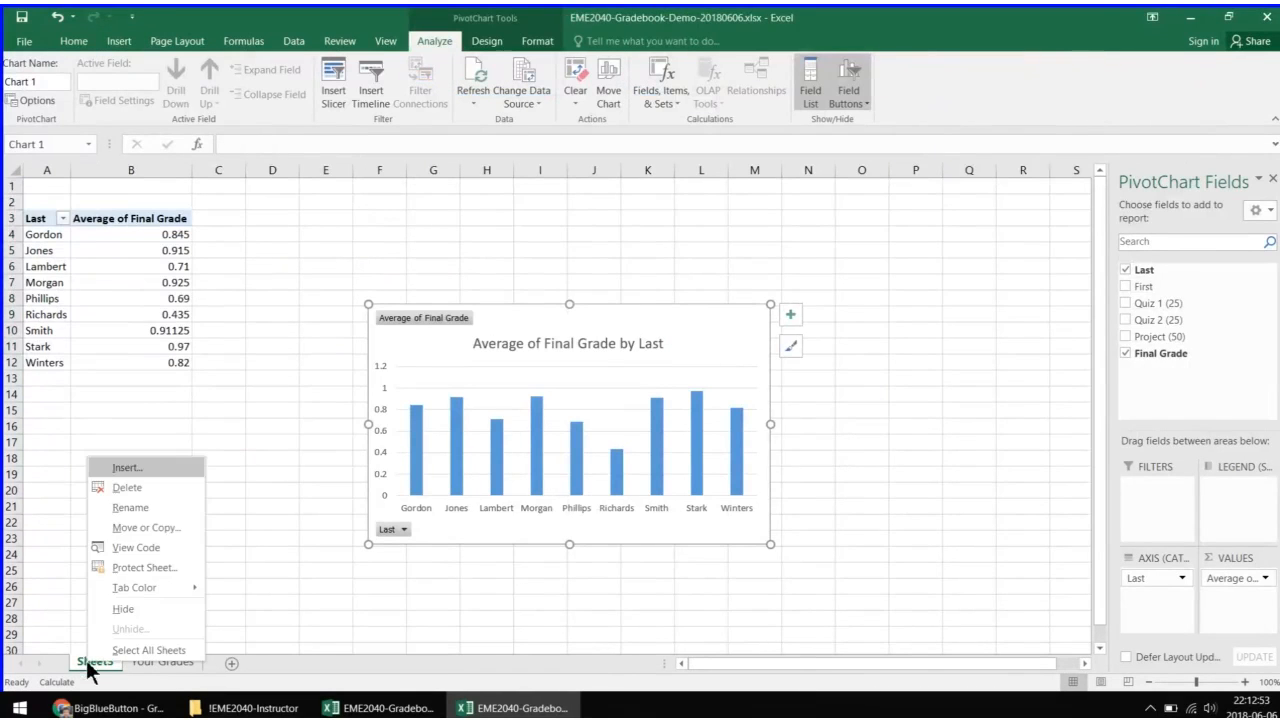
left_click(128, 490)
left_click(617, 402)
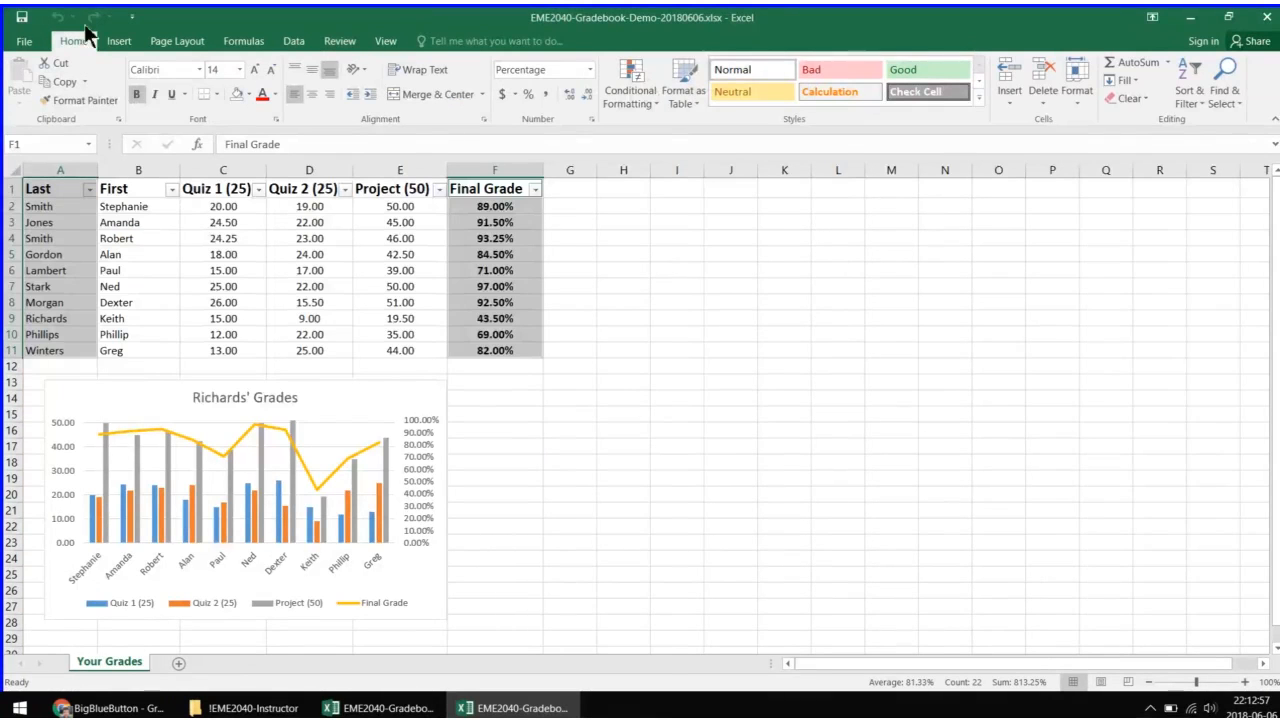
Step: Insert a stacked bar chart of the final grades by last name from A1:A11 and F1:F11, and place it beside the first chart
left_click(114, 41)
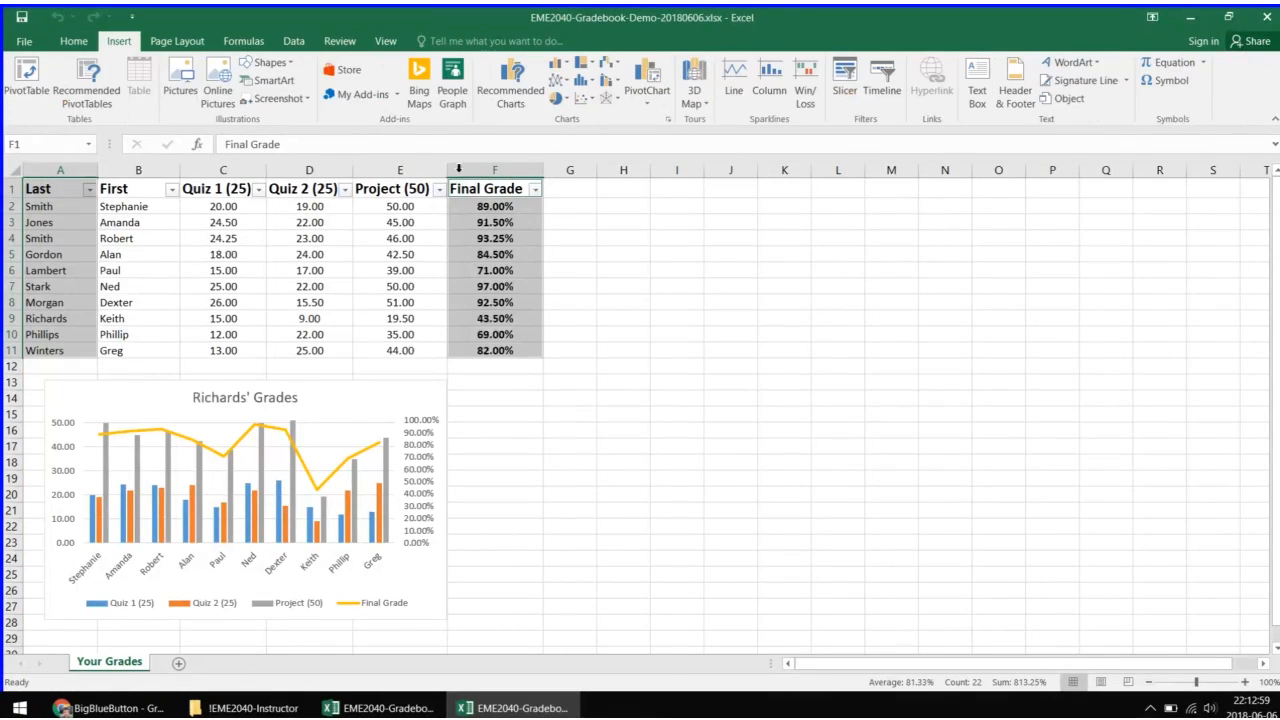
left_click(519, 90)
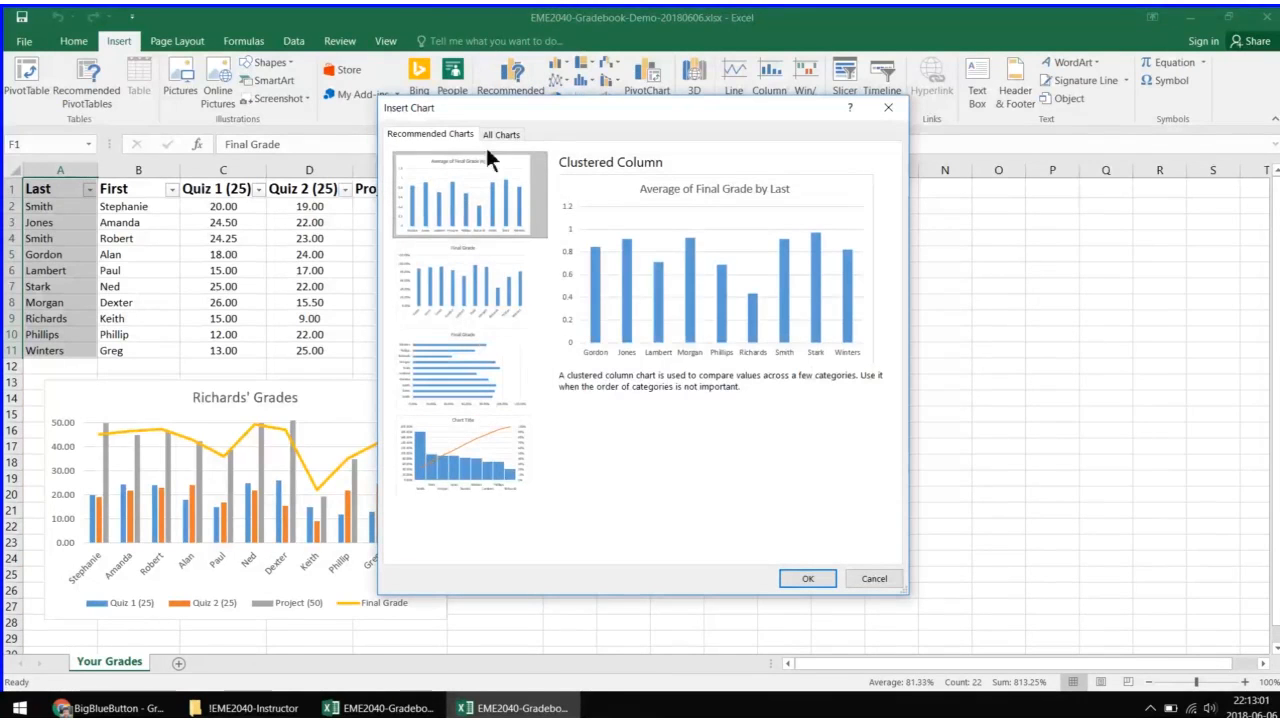
left_click(457, 267)
left_click(457, 353)
left_click(470, 435)
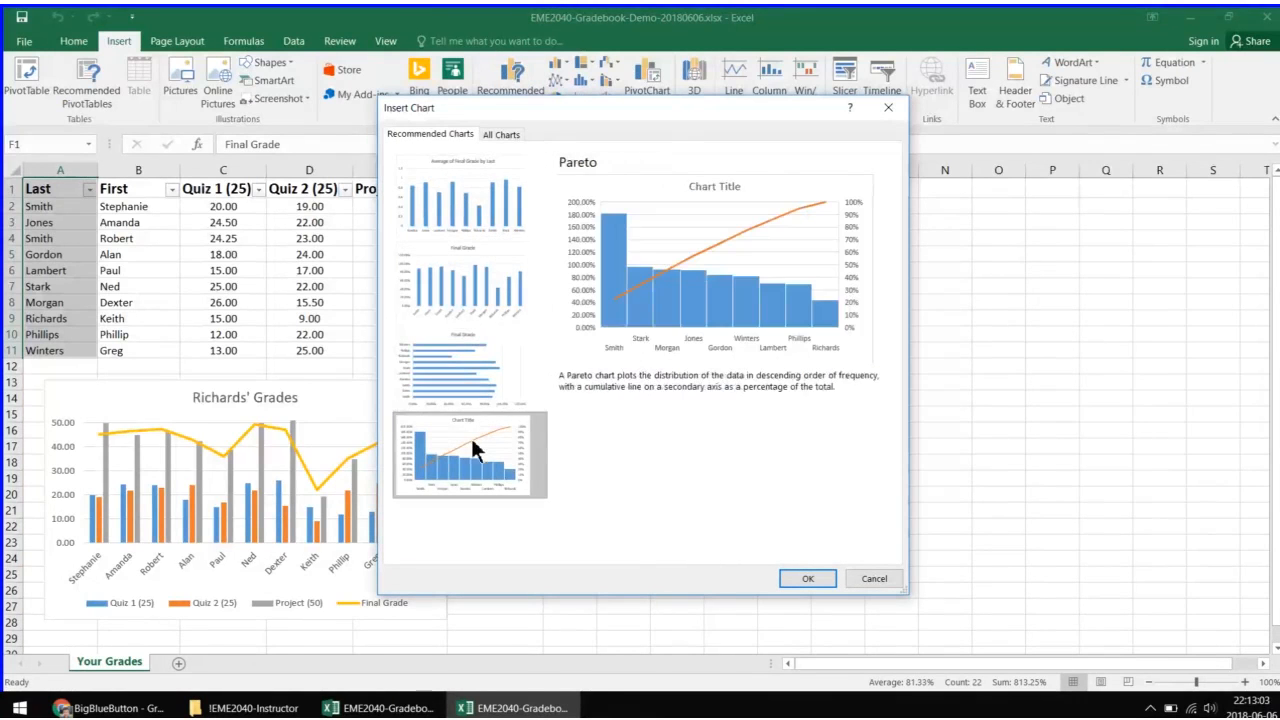
left_click(501, 134)
left_click(439, 254)
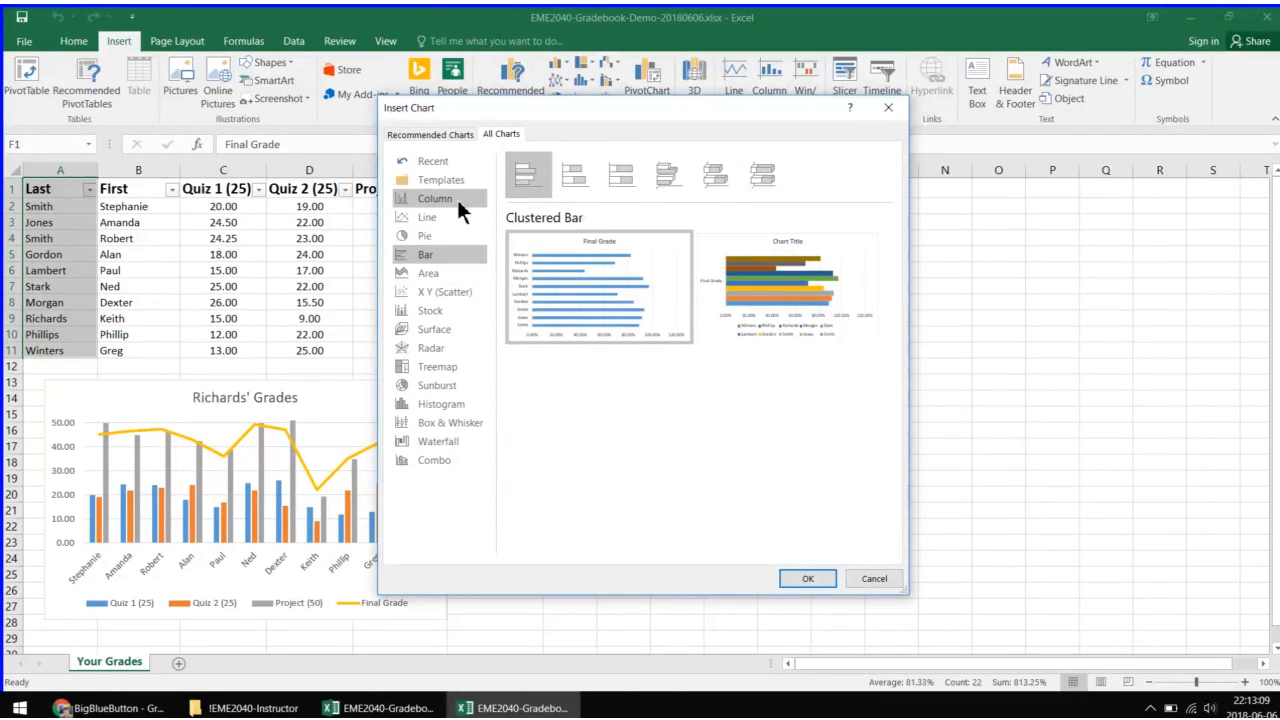
left_click(578, 175)
left_click(808, 578)
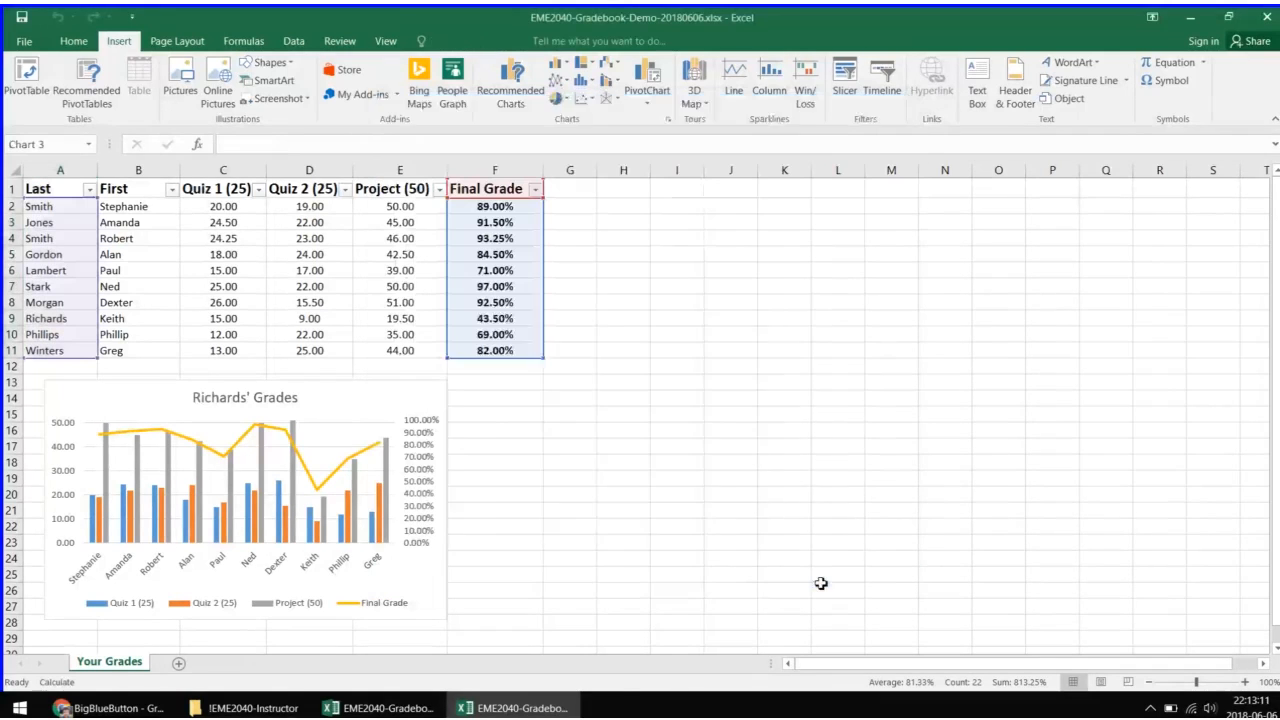
left_click_drag(720, 313, 764, 418)
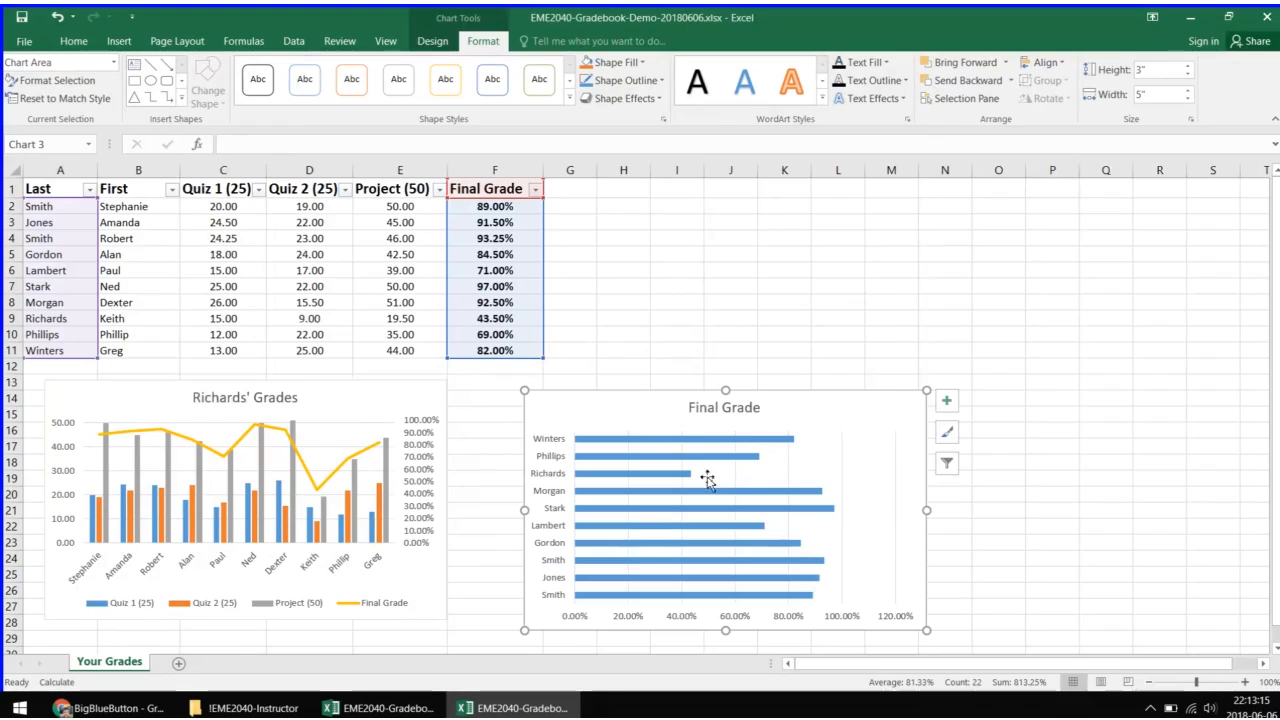
left_click_drag(821, 412, 817, 403)
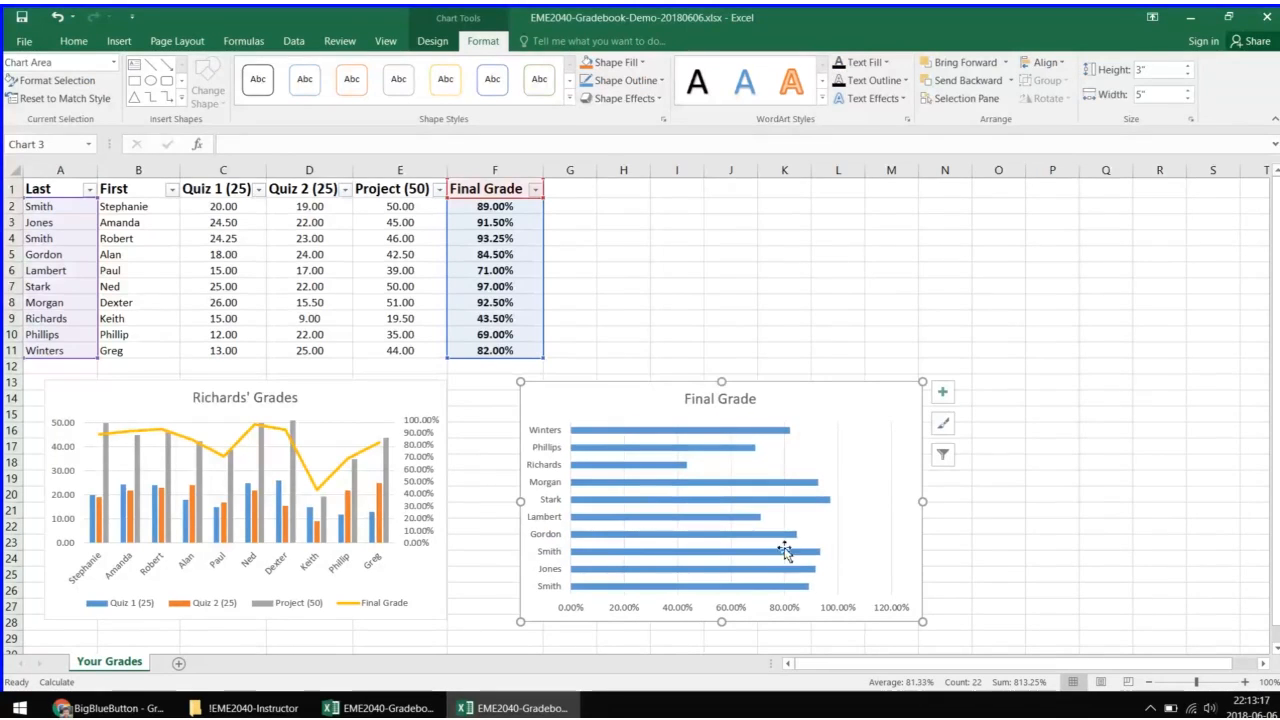
Step: Set the maximum bound of the bar chart's horizontal value axis to 1
double_click(844, 603)
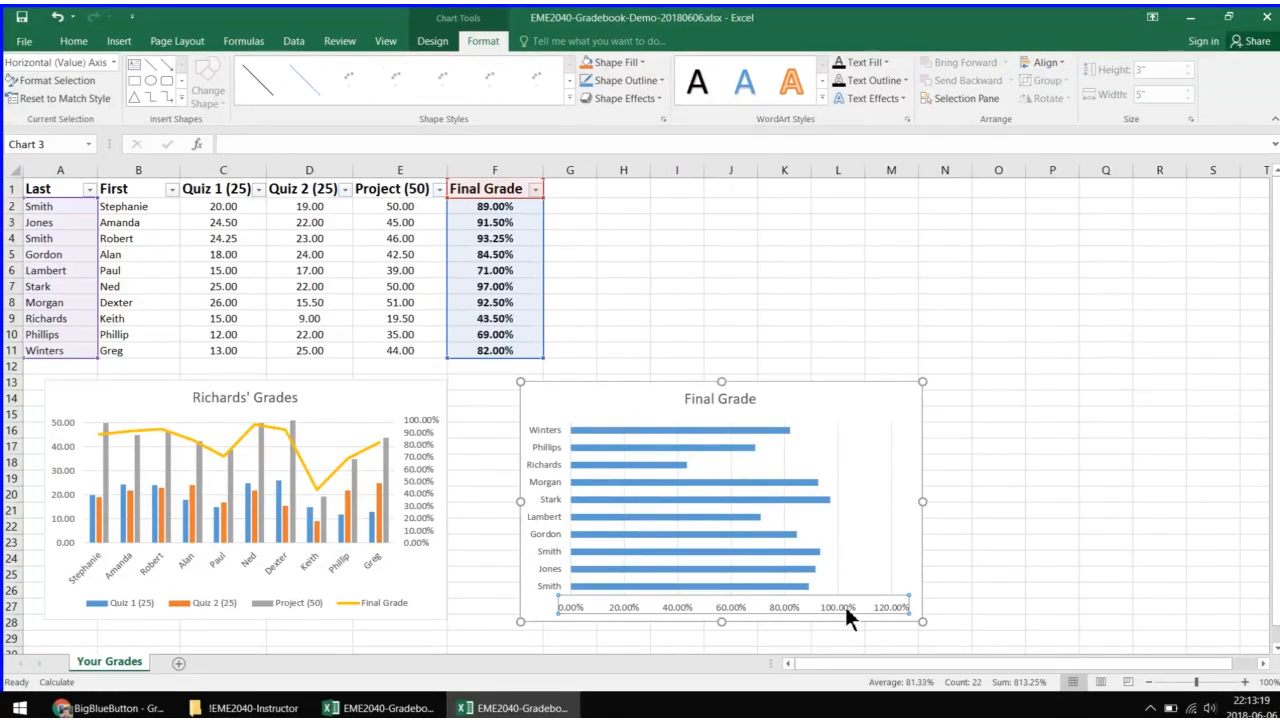
double_click(1177, 323)
type("1")
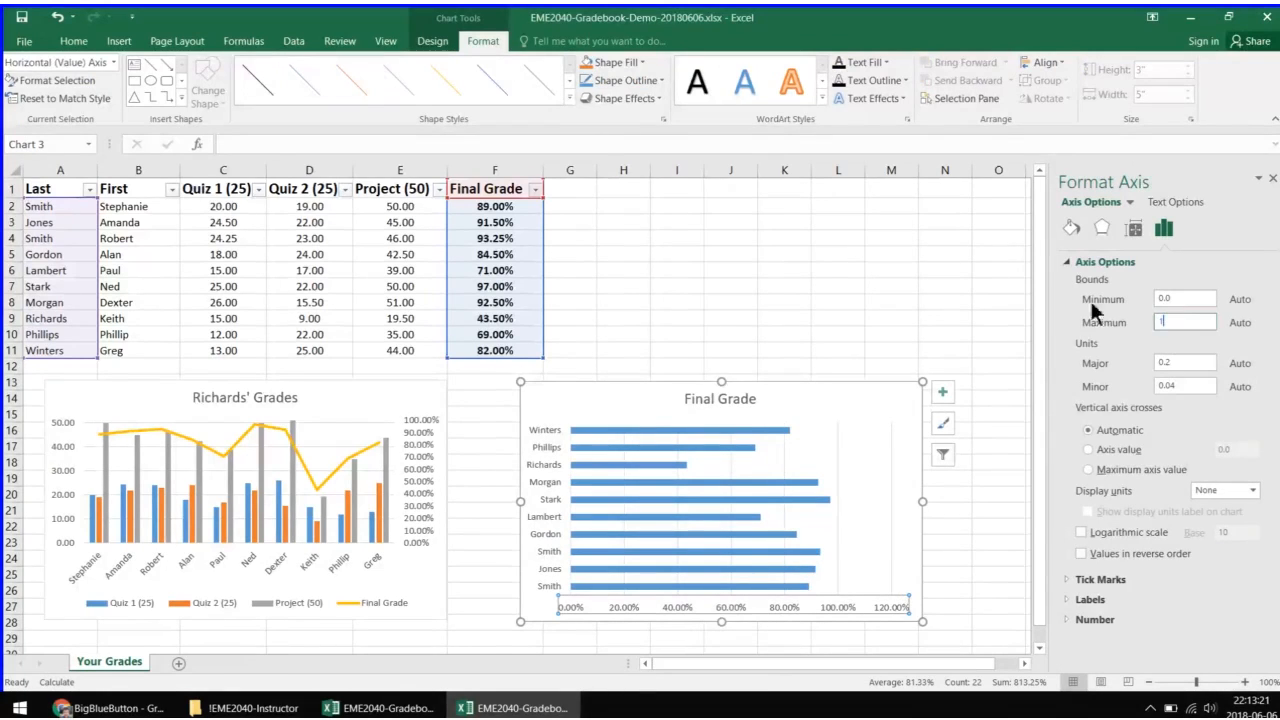
left_click(745, 417)
Step: Change the bar chart's title to "Final Grades" and move the chart close to the first chart, aligned with its top edge
left_click(743, 400)
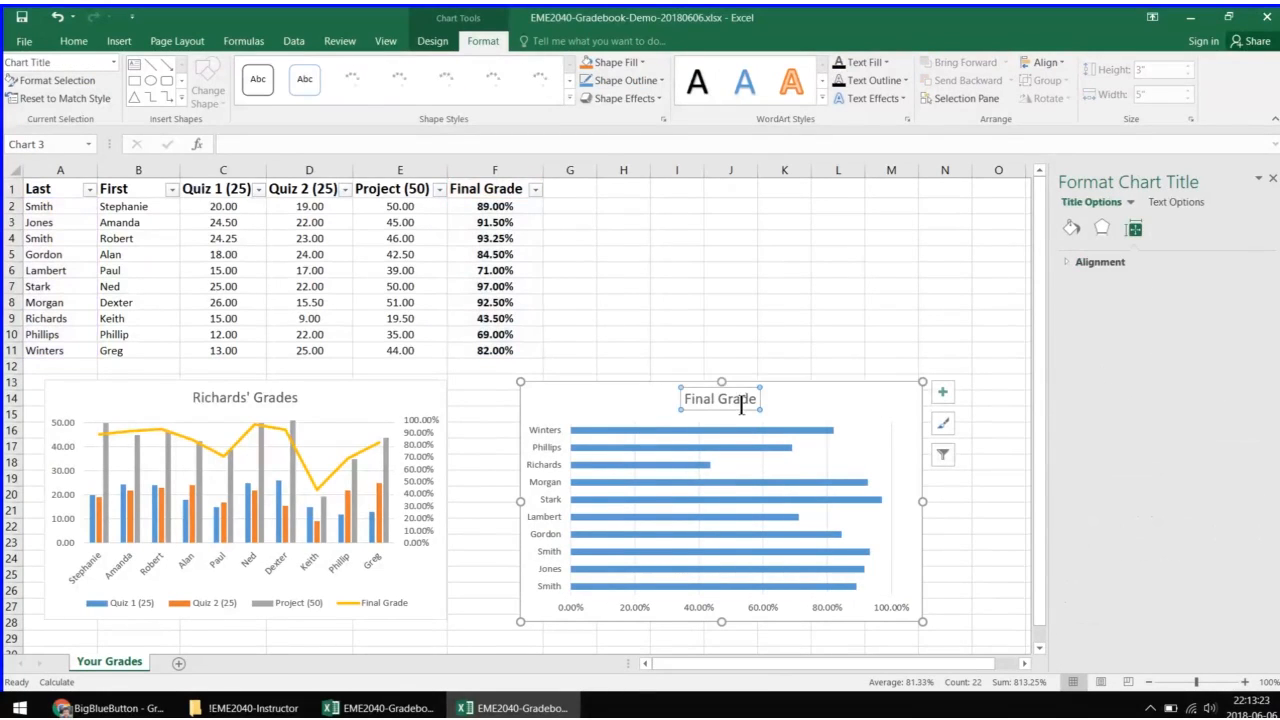
left_click_drag(757, 400, 586, 382)
type("Final Grades")
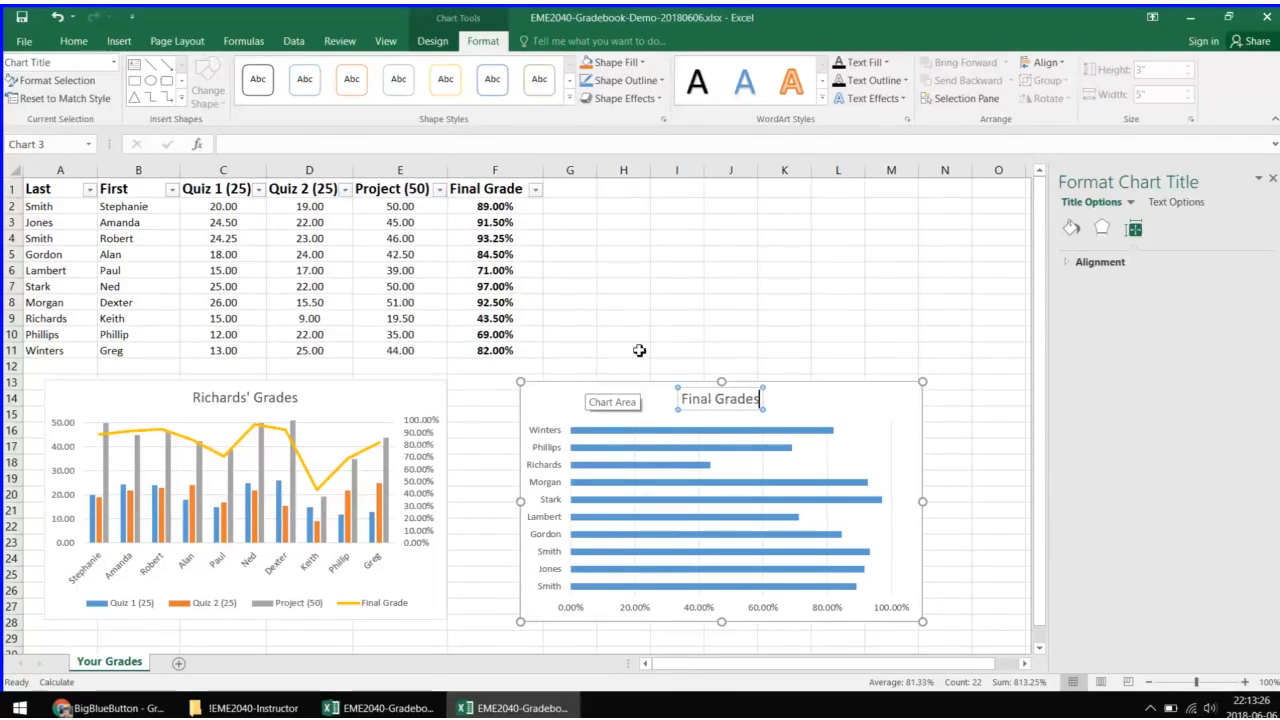
left_click(668, 305)
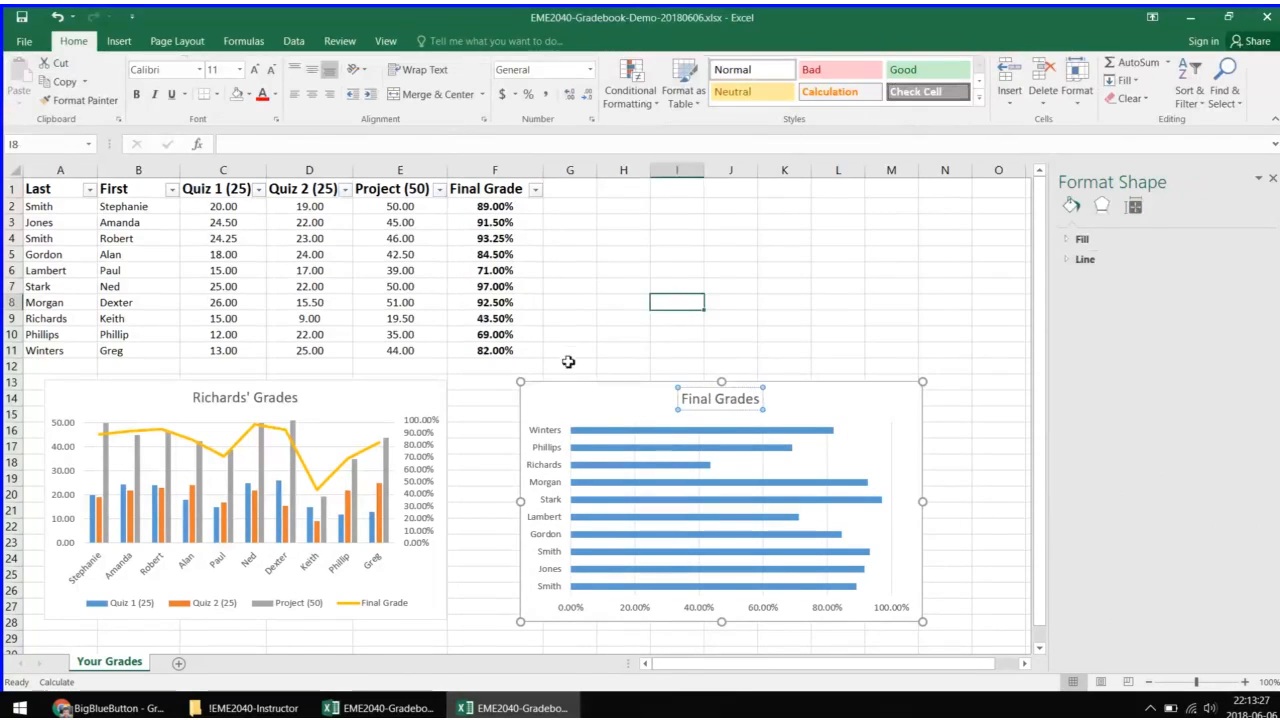
left_click_drag(583, 391, 515, 389)
left_click(690, 275)
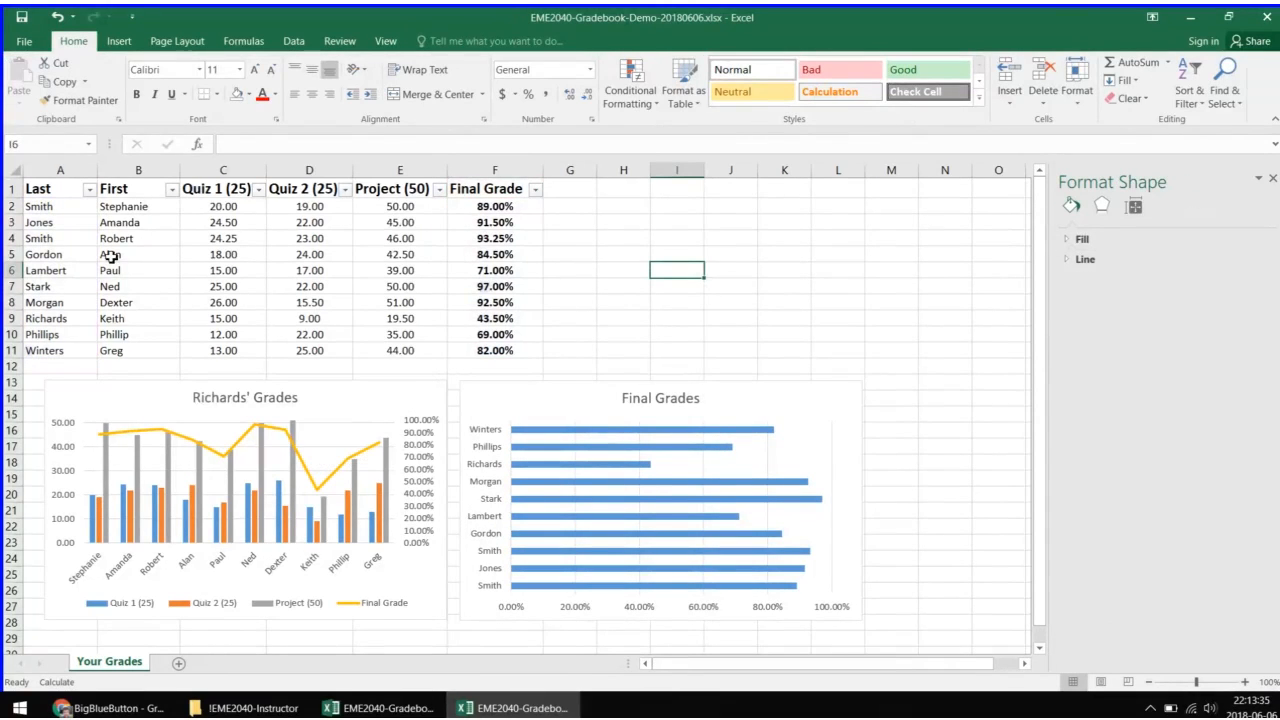
Step: Insert the recommended clustered column chart with a line series from the data range A2:F11, without the header row
left_click(11, 190)
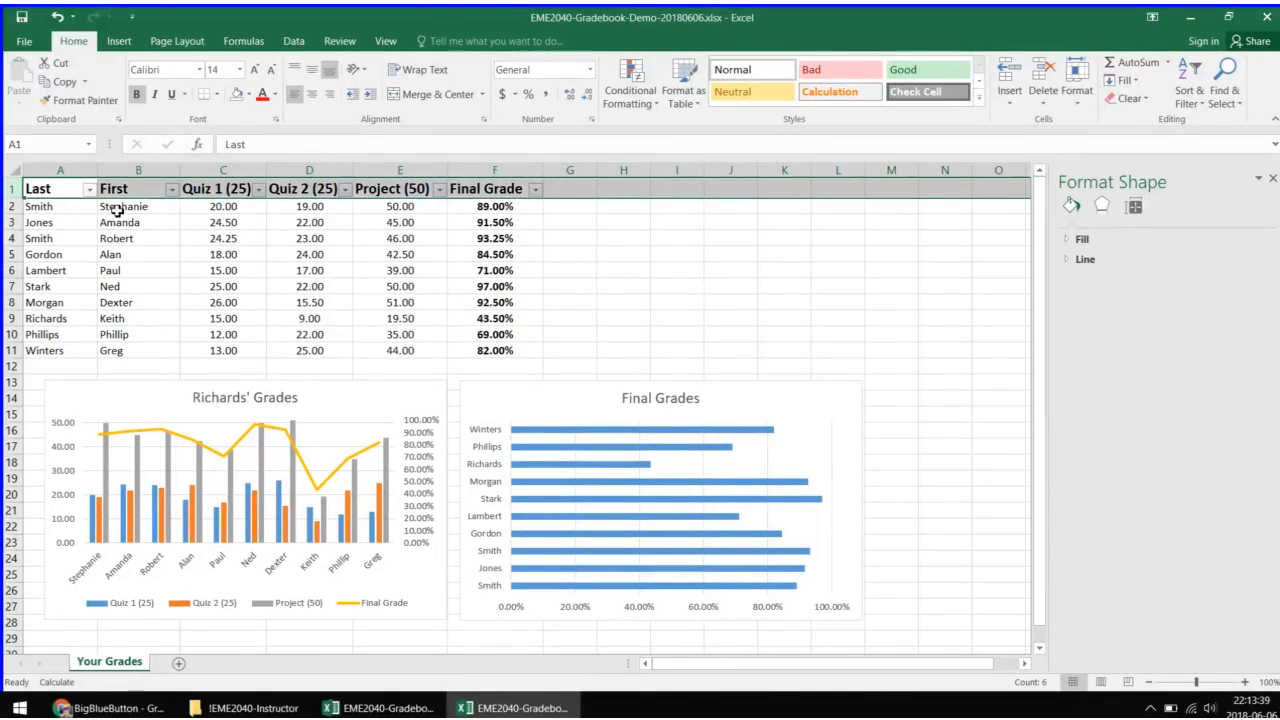
left_click_drag(47, 207, 51, 350)
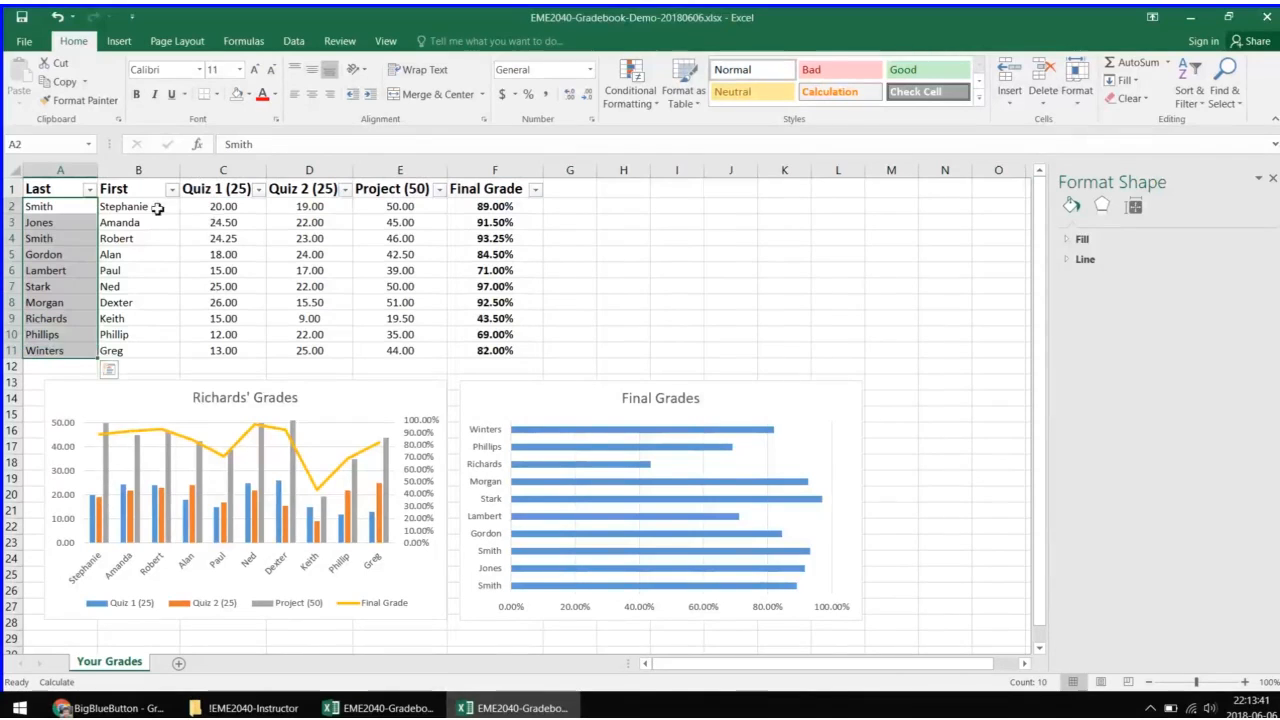
left_click_drag(74, 208, 505, 350)
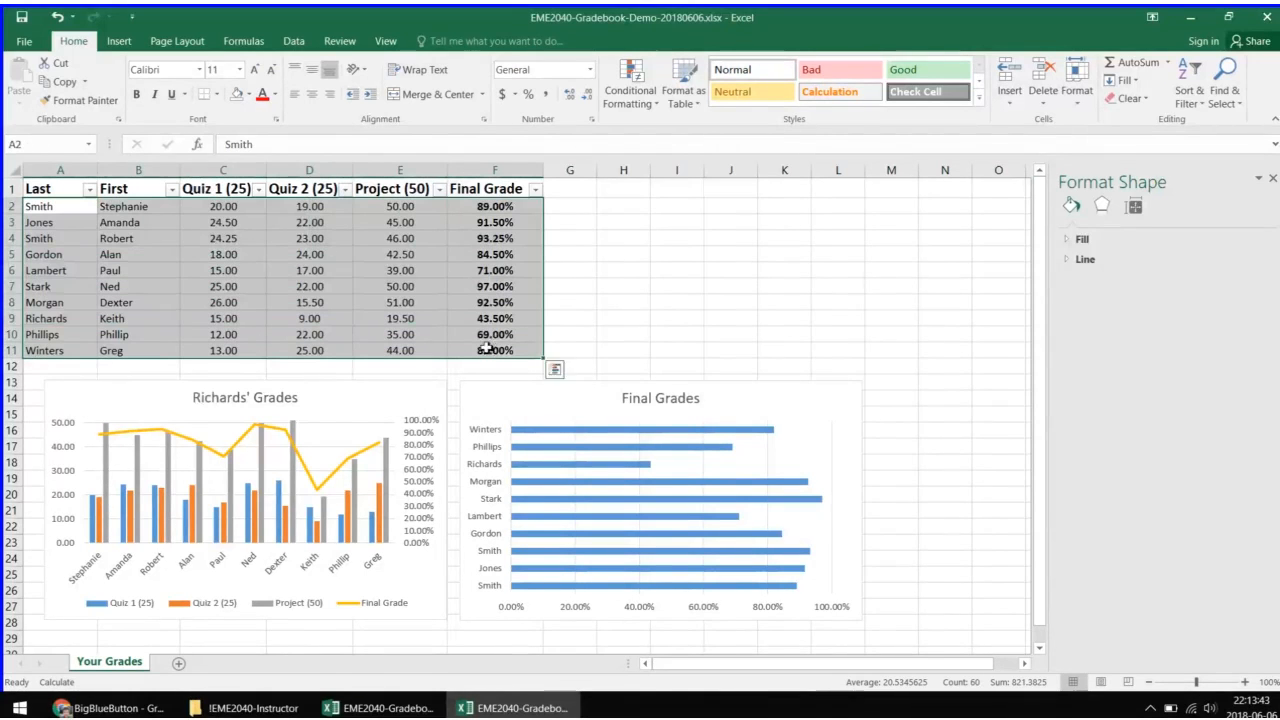
left_click(127, 40)
left_click(481, 90)
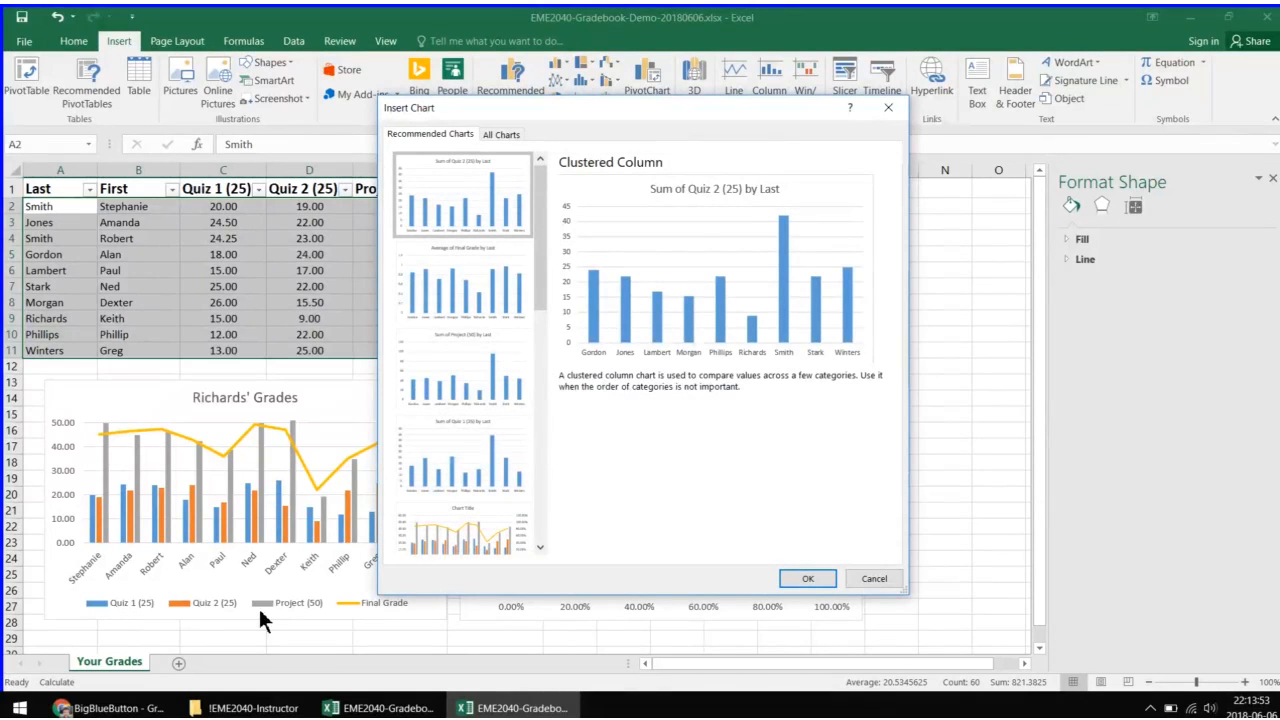
left_click(461, 528)
left_click(784, 578)
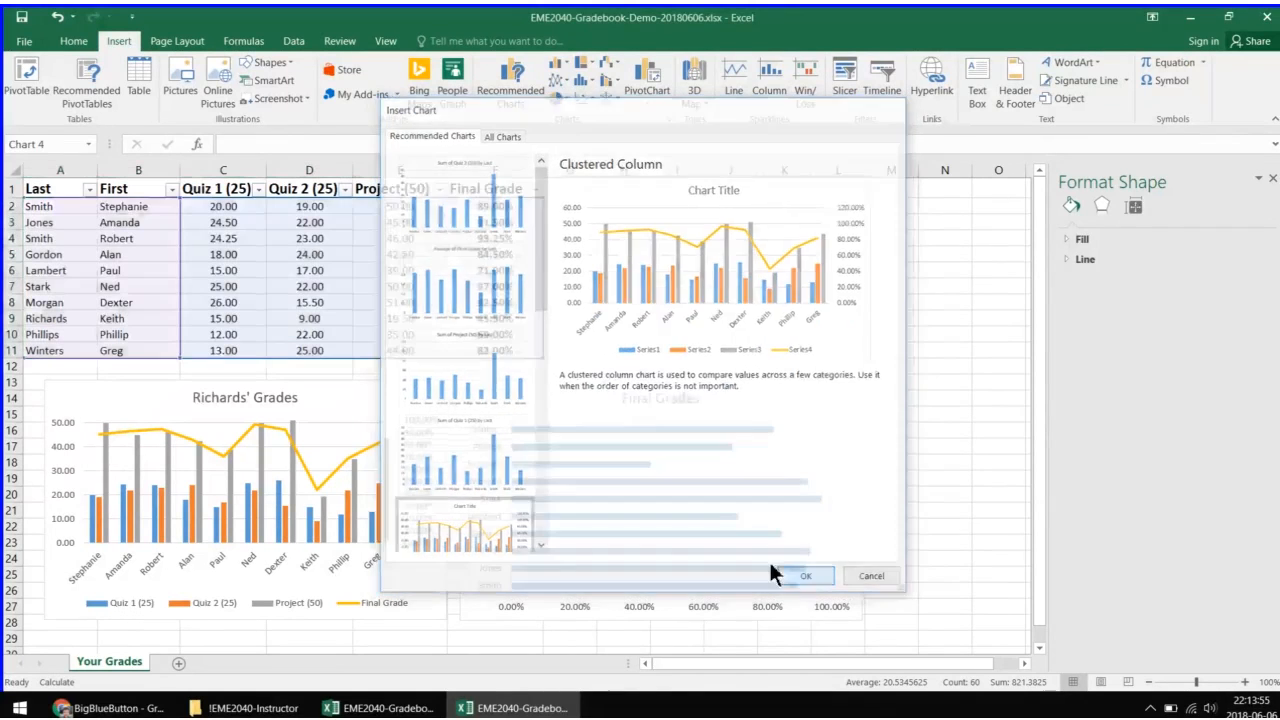
Step: Move the chart made without the header row clear of the other charts and delete it
left_click_drag(660, 289, 826, 183)
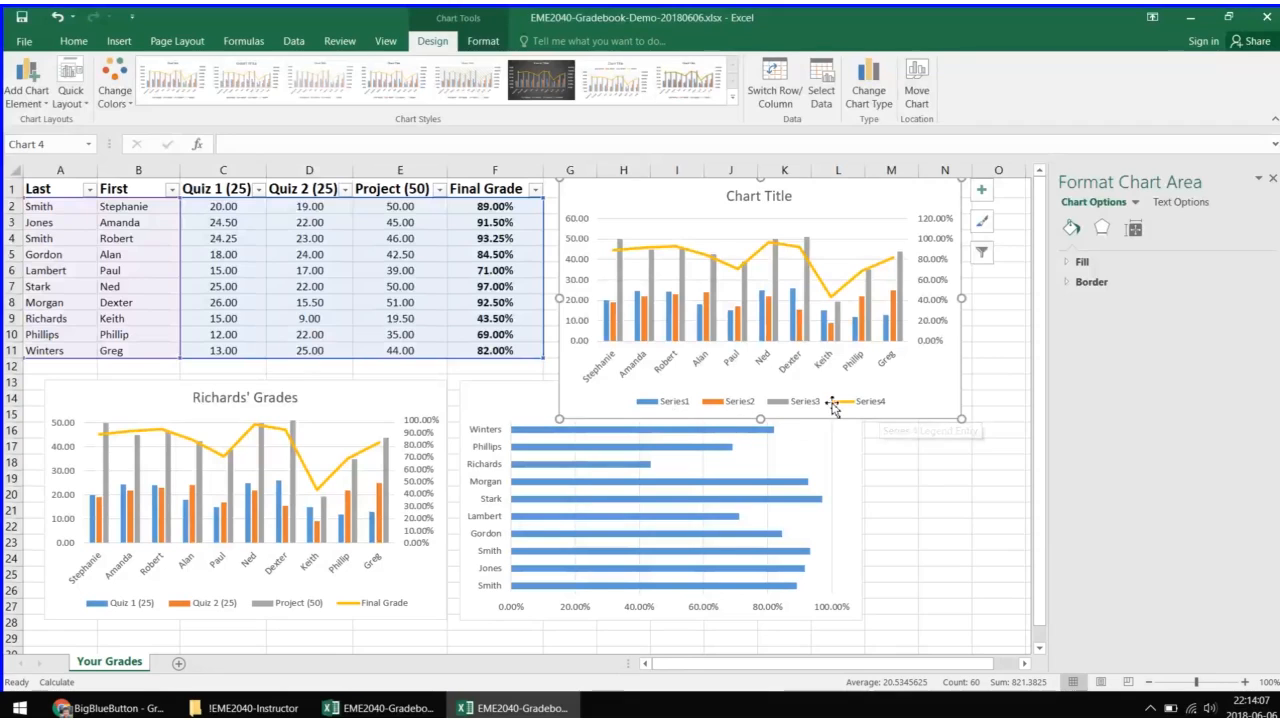
left_click_drag(38, 190, 508, 348)
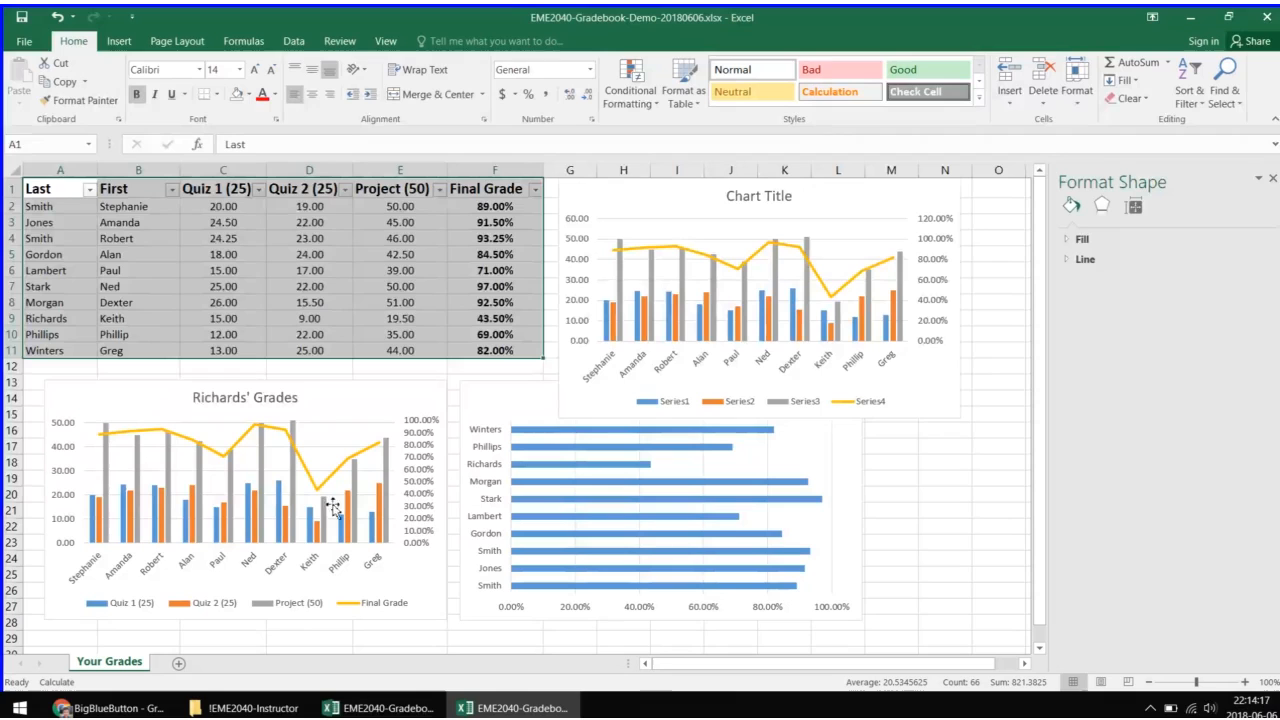
left_click(655, 204)
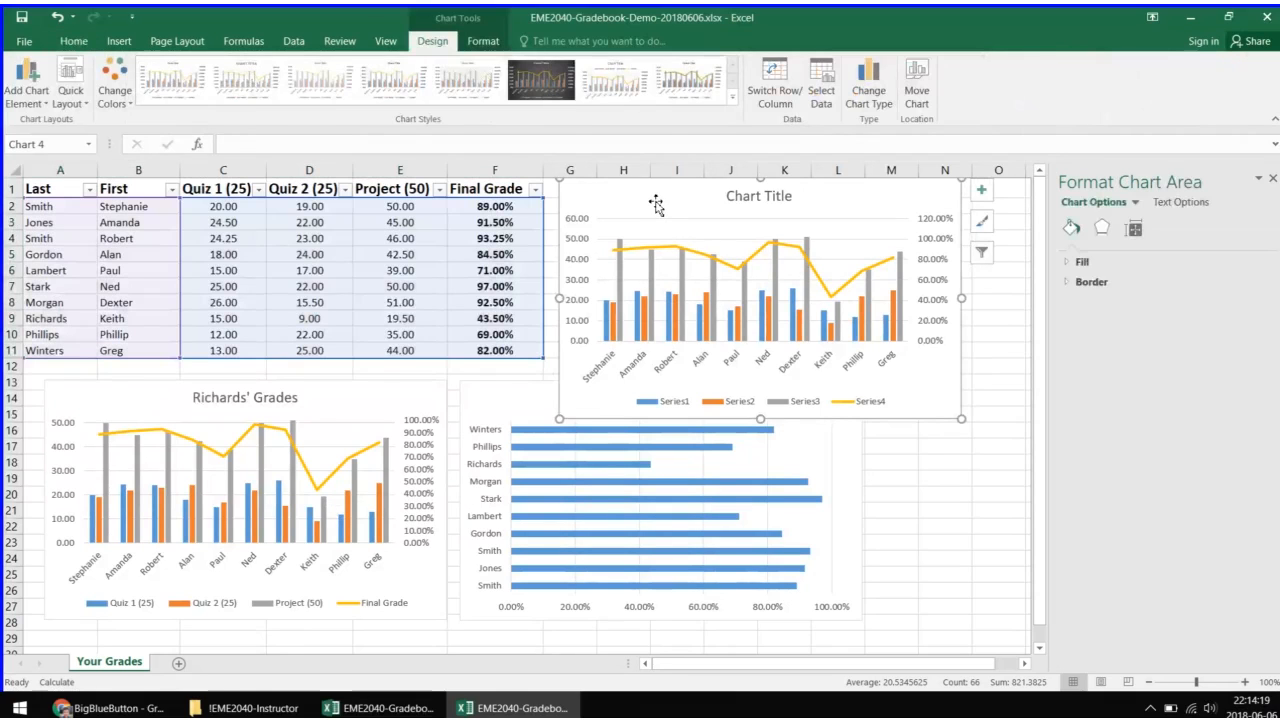
key("Delete")
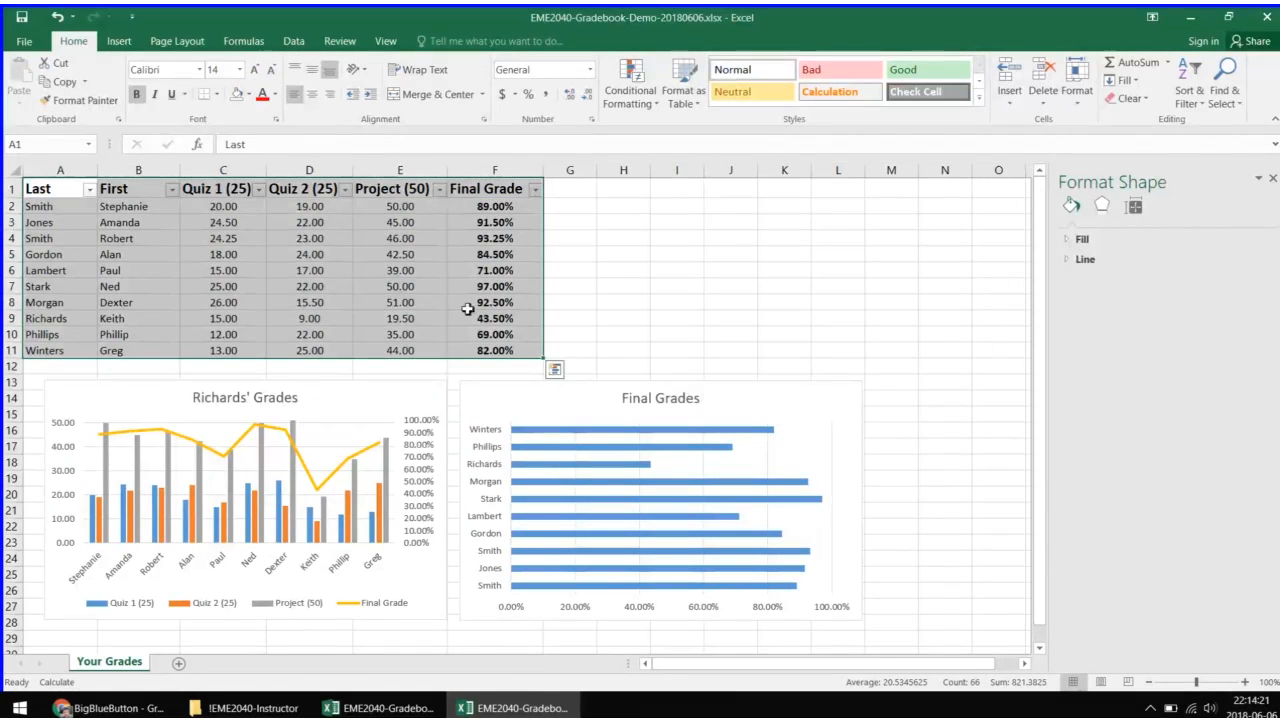
Step: Check the series values in the column-and-line chart and shift the Final Grades bar chart slightly away from it
left_click(86, 406)
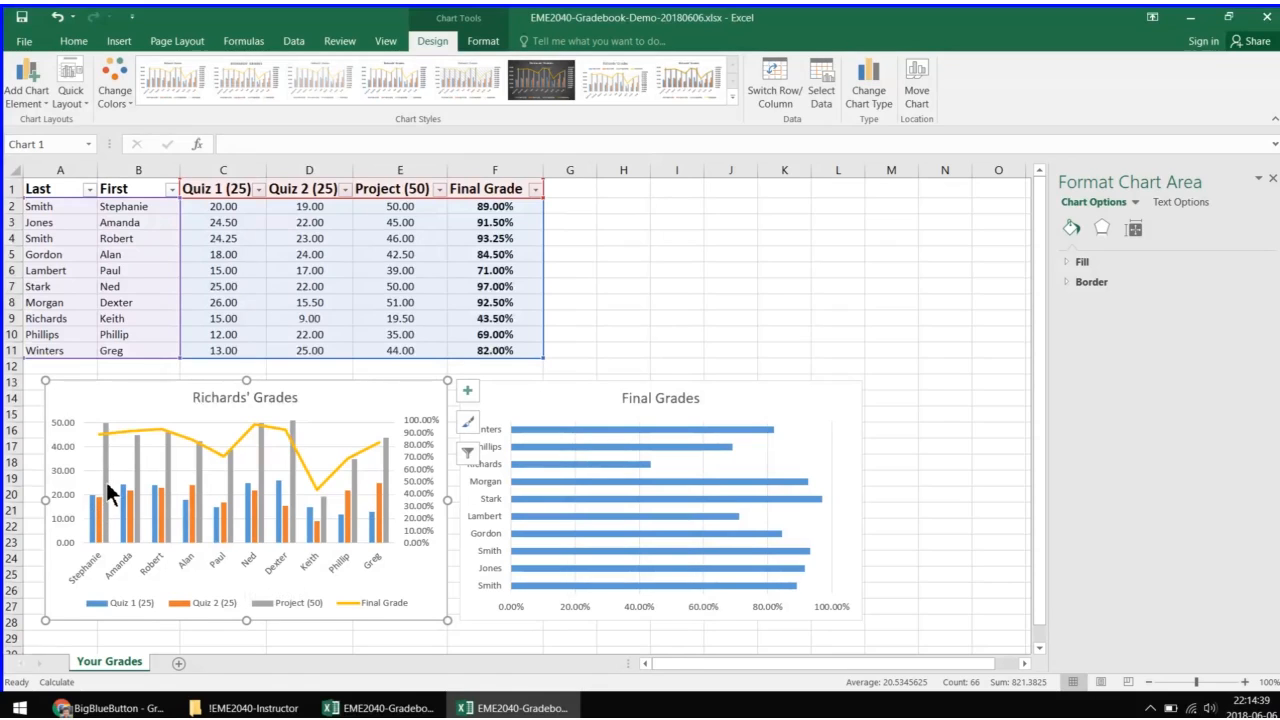
mouse_move(108, 486)
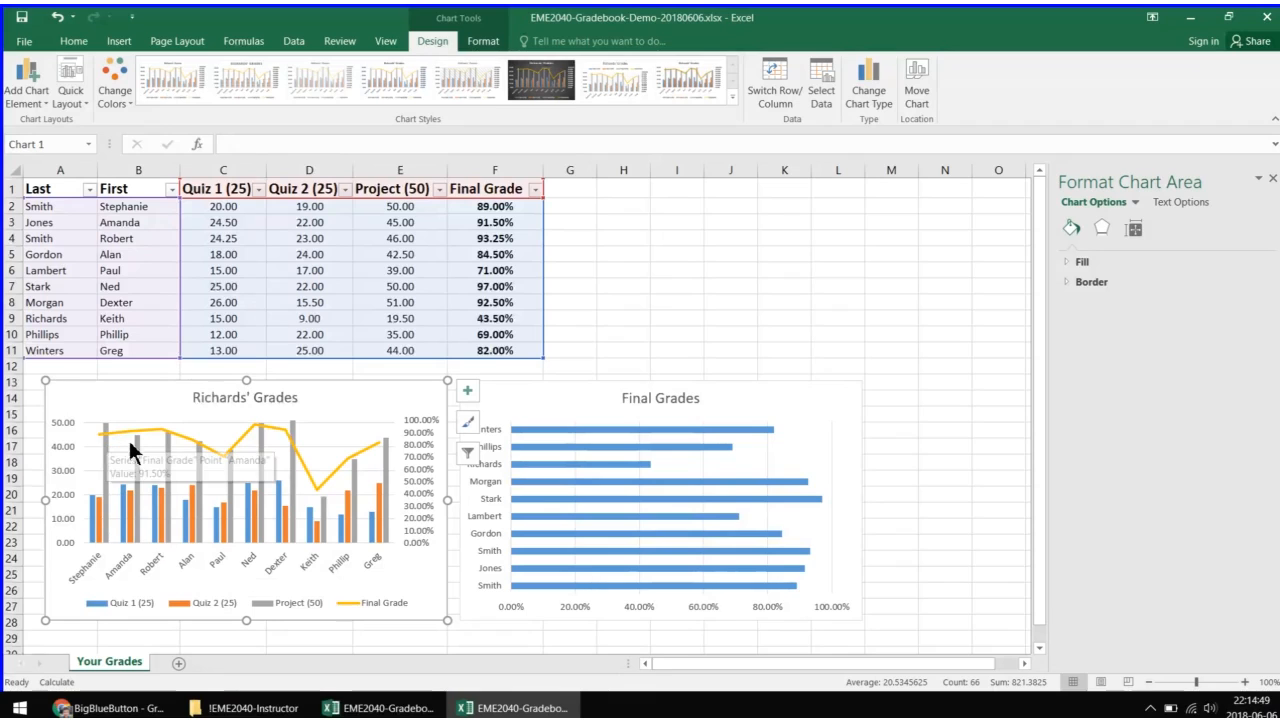
mouse_move(139, 452)
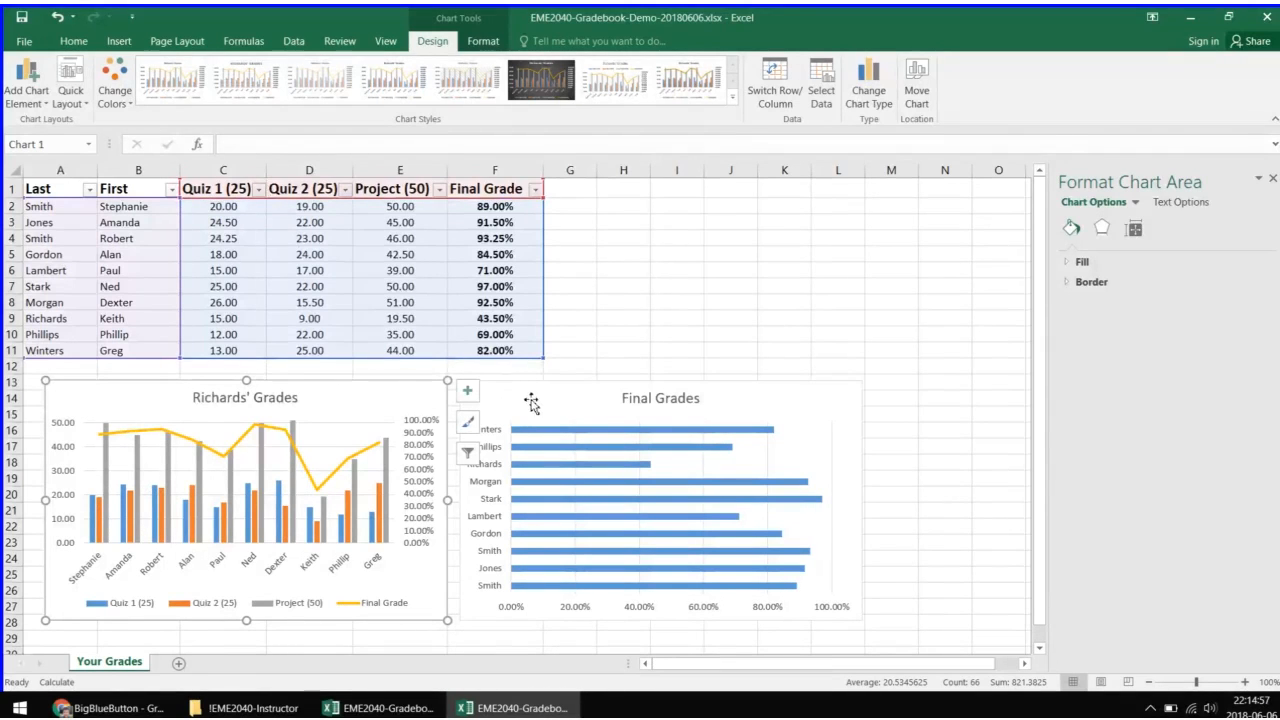
left_click_drag(531, 401, 540, 391)
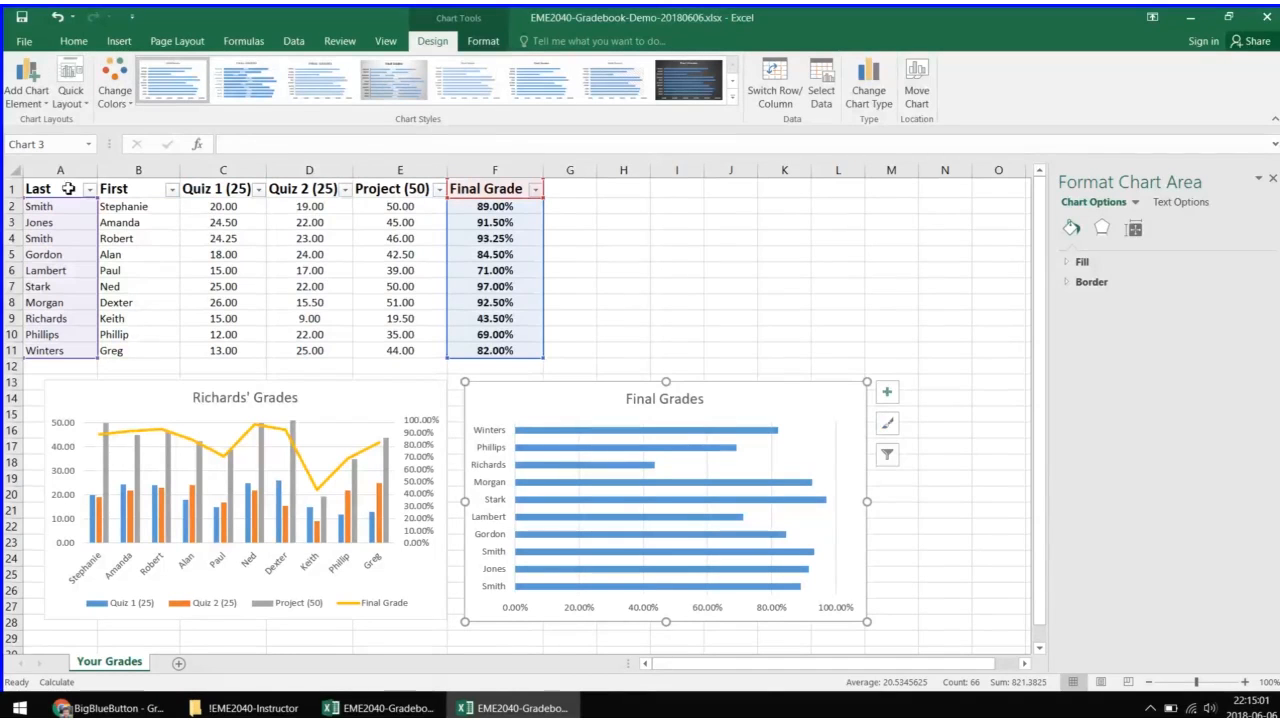
Step: Insert a line chart of all scores from A1:F11 and place it beside the data table
left_click_drag(68, 188, 510, 346)
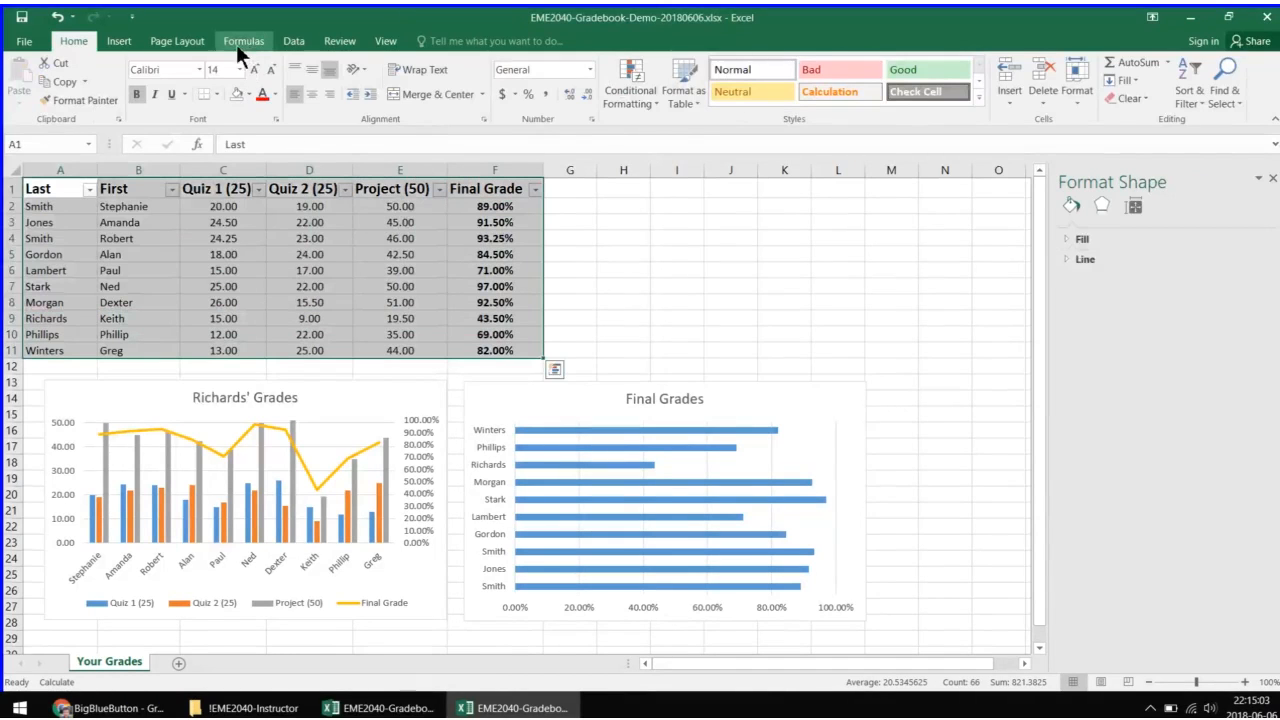
left_click(117, 41)
left_click(510, 78)
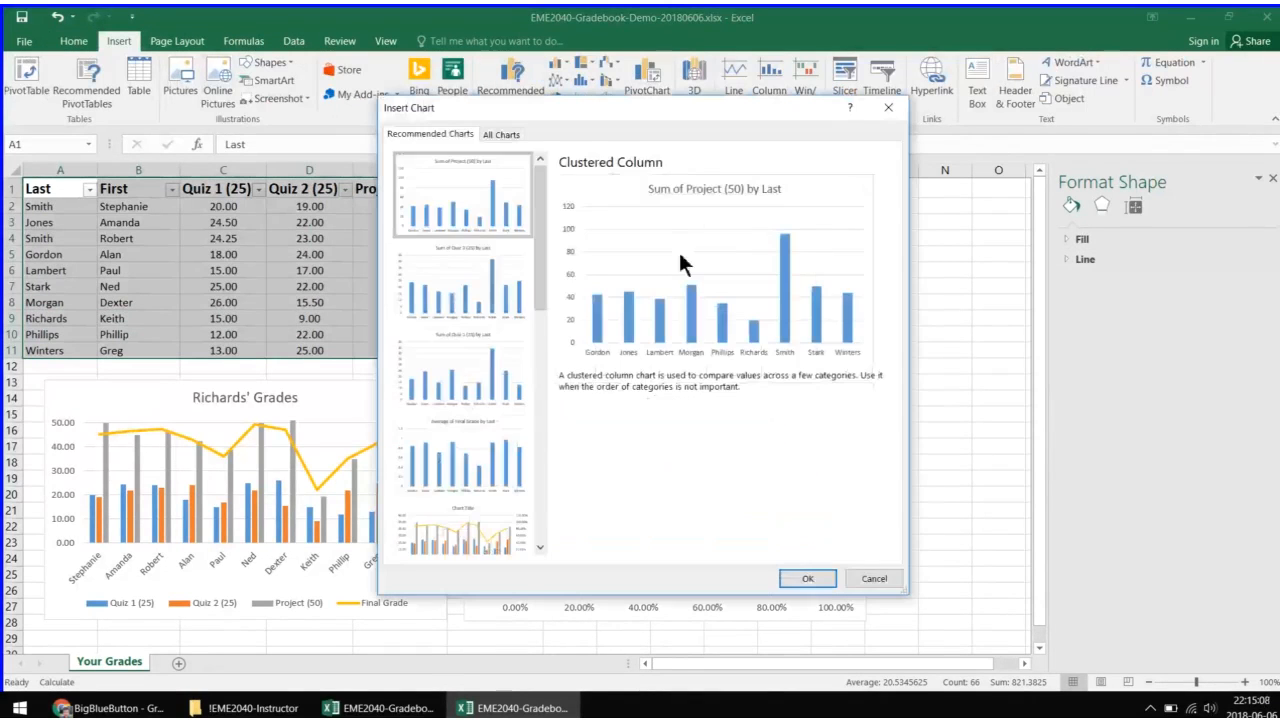
left_click(502, 138)
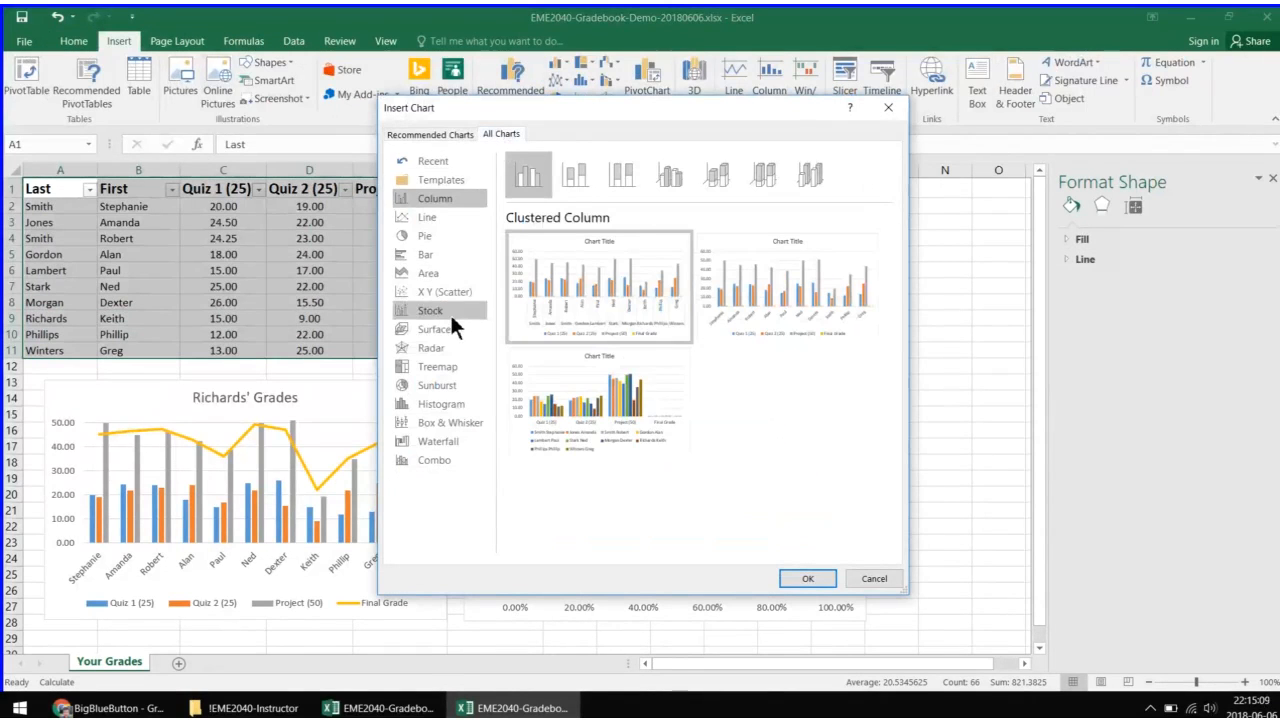
left_click(430, 217)
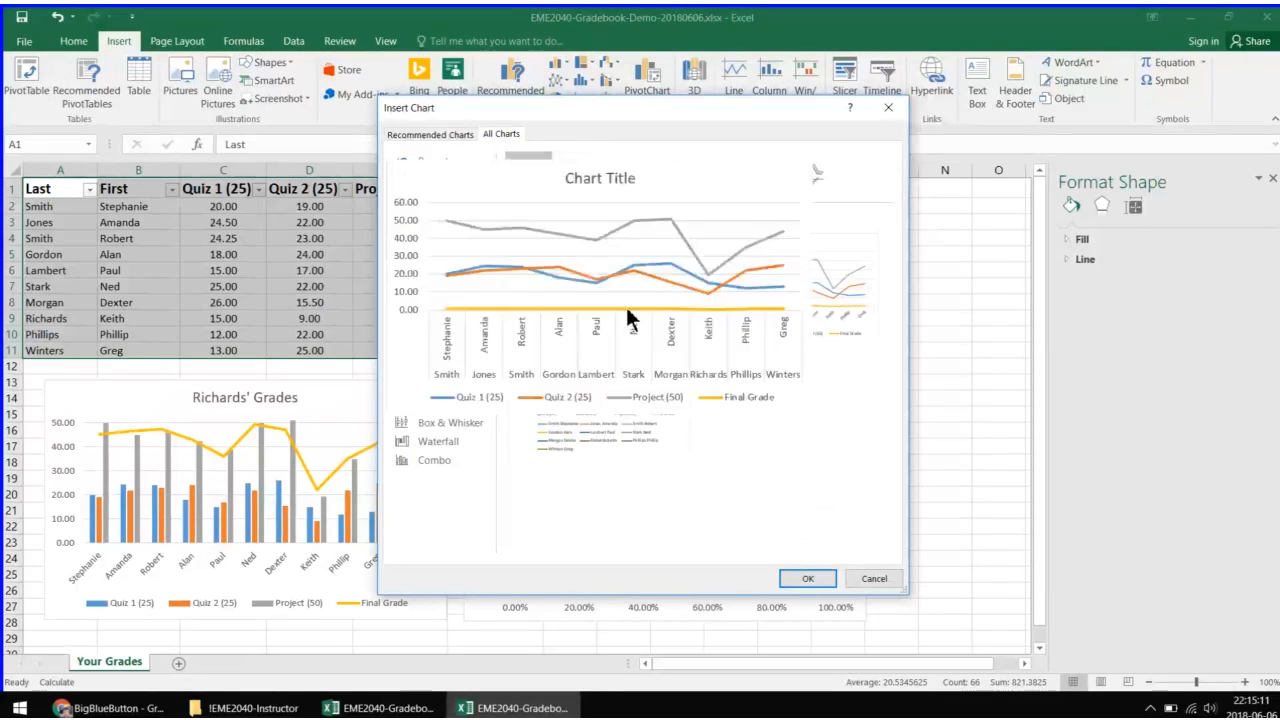
left_click(807, 578)
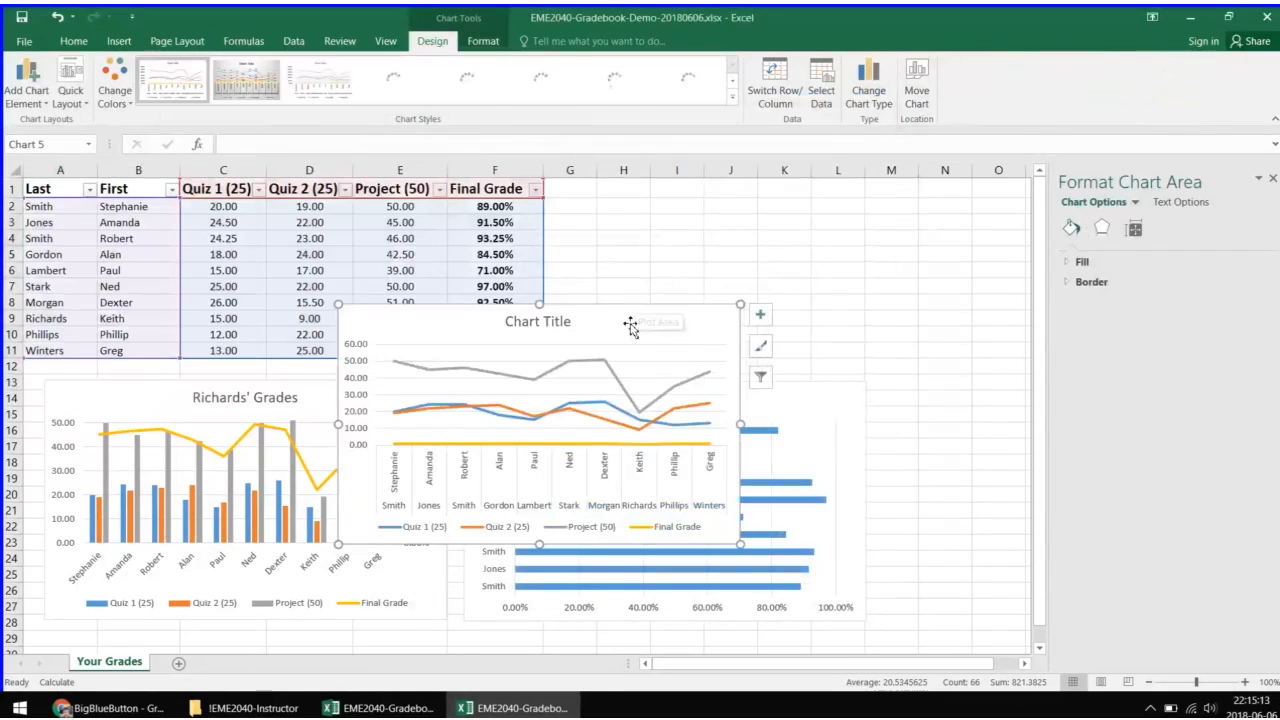
left_click_drag(629, 323, 852, 203)
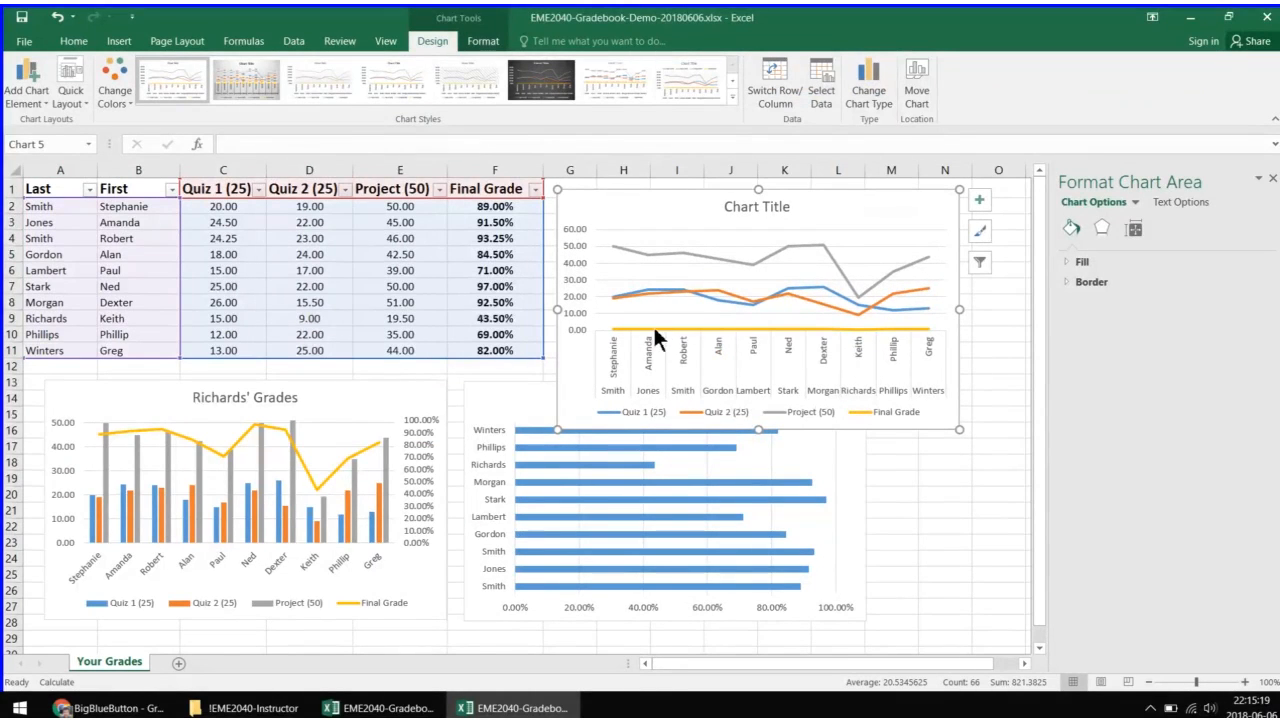
Step: Inspect the Final Grade series in the line chart of all scores and delete that chart
mouse_move(655, 326)
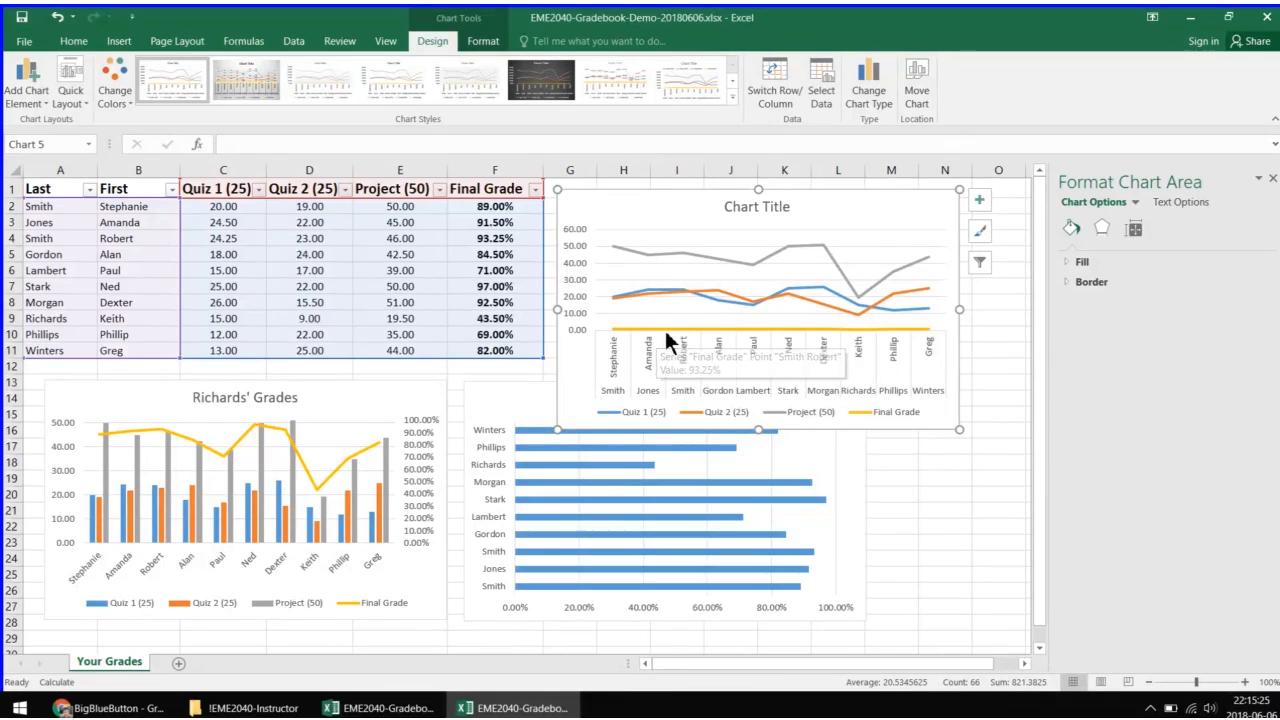
left_click(688, 328)
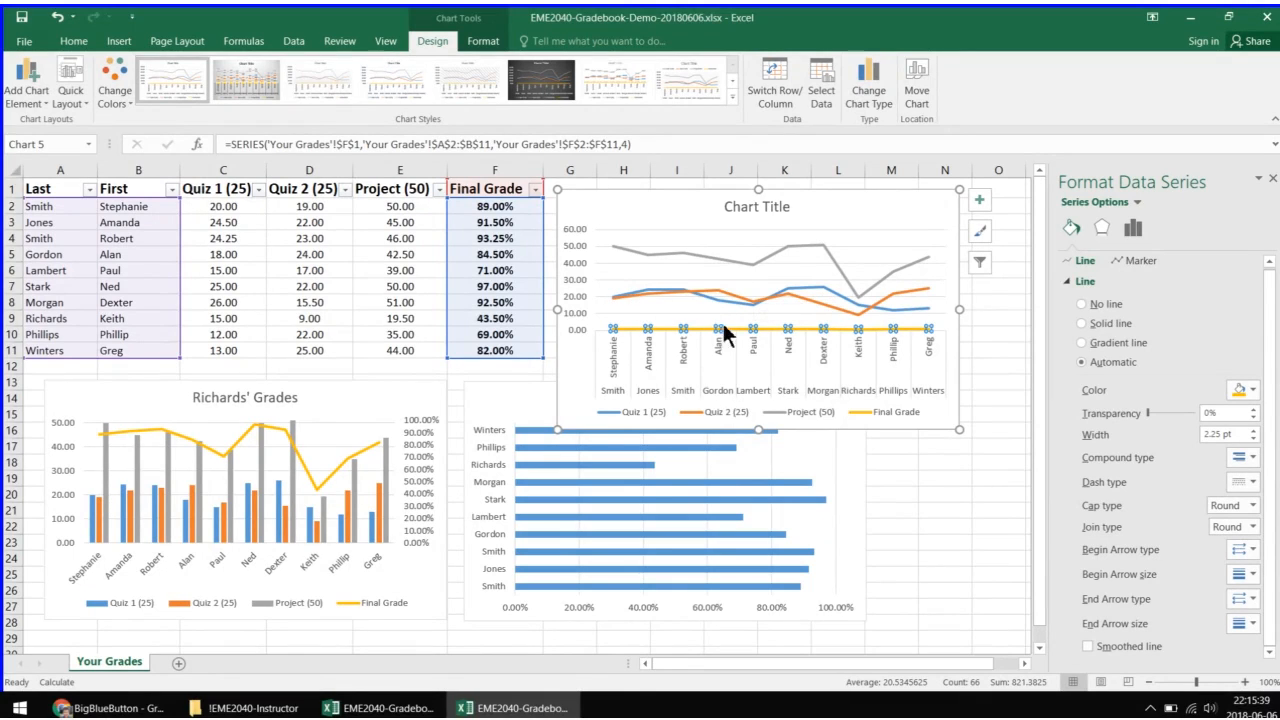
left_click(802, 206)
key("Delete")
Step: Insert a line chart of final grades by last name from A1:A11 and F1:F11, and place it beside the data table
left_click(522, 204)
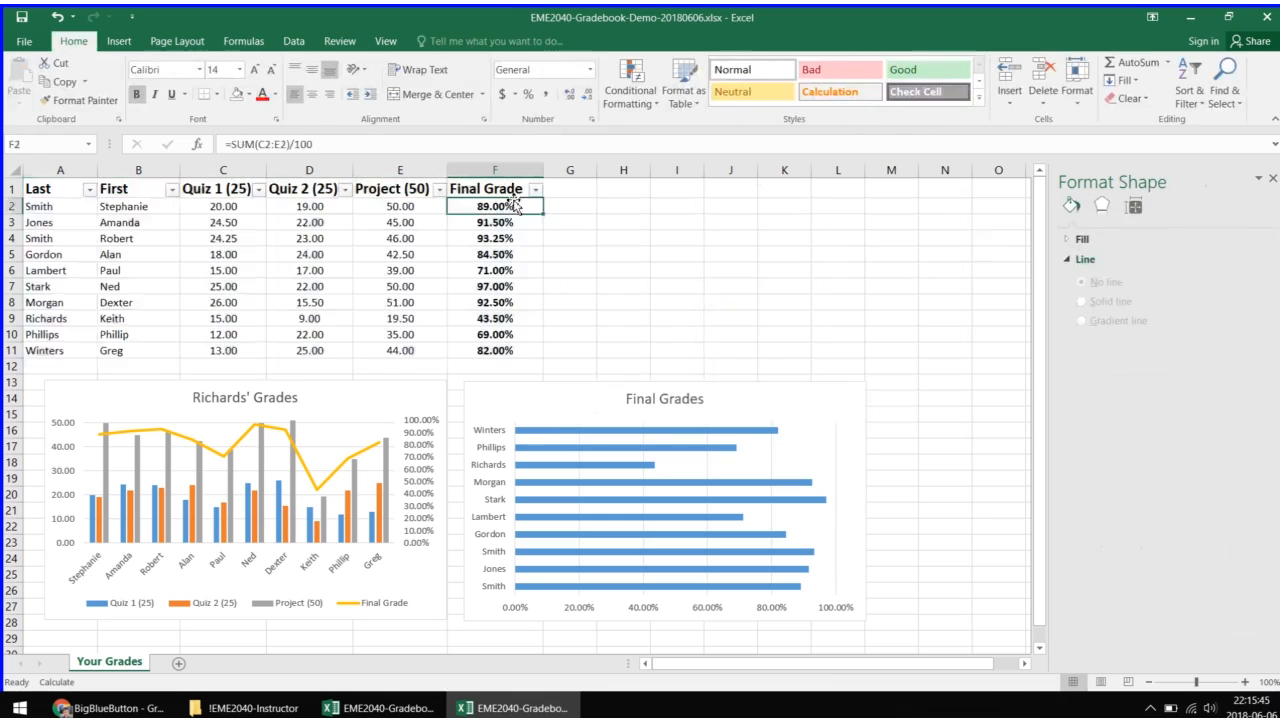
left_click_drag(500, 189, 483, 347)
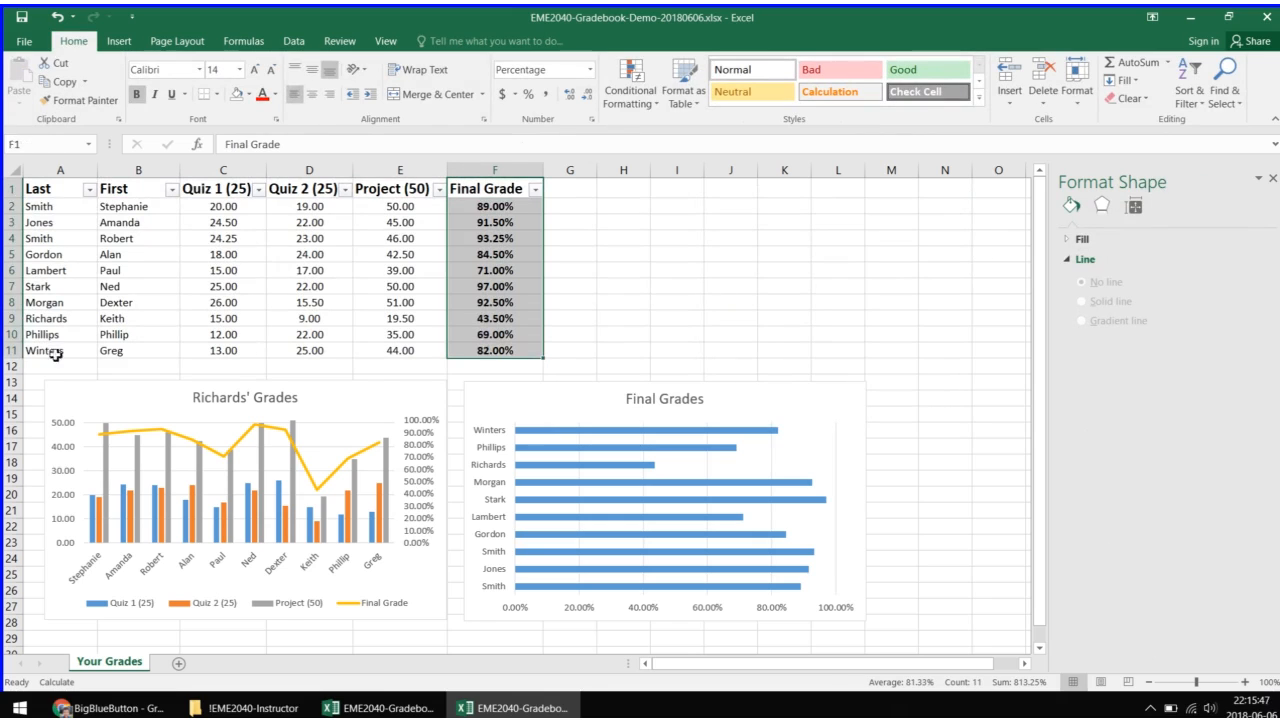
left_click_drag(55, 354, 36, 186)
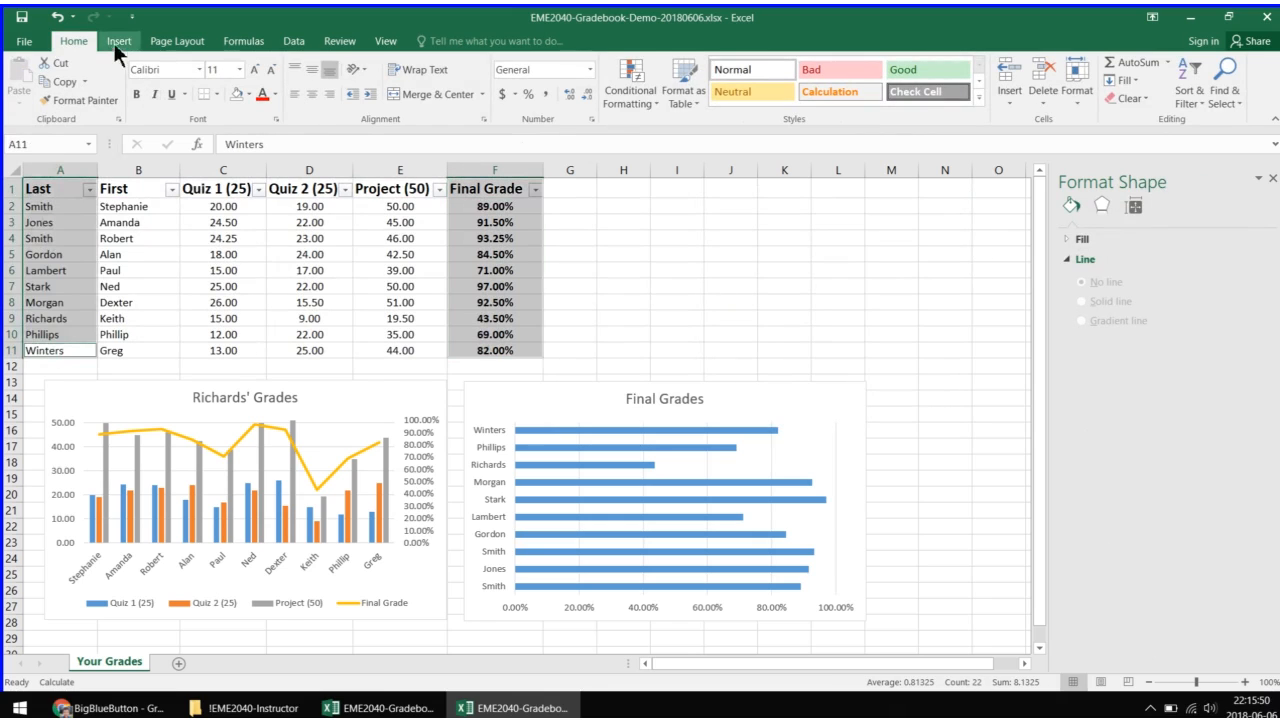
left_click(114, 43)
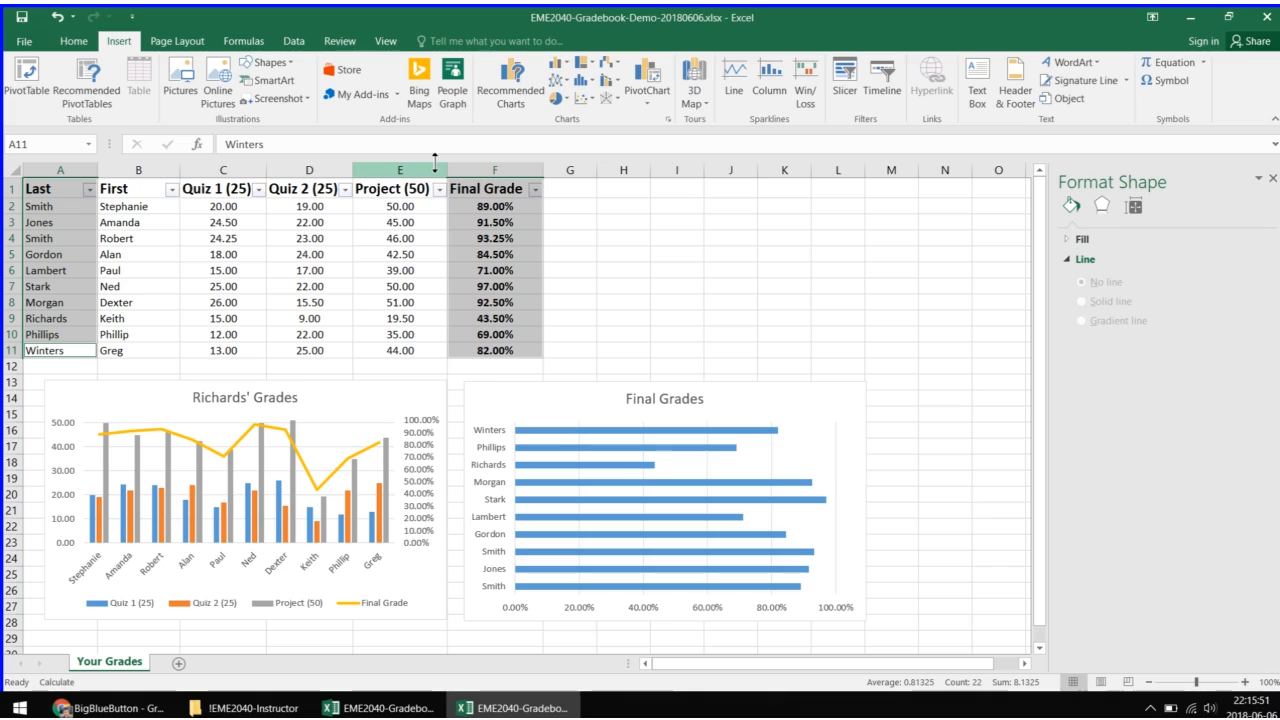
left_click(505, 92)
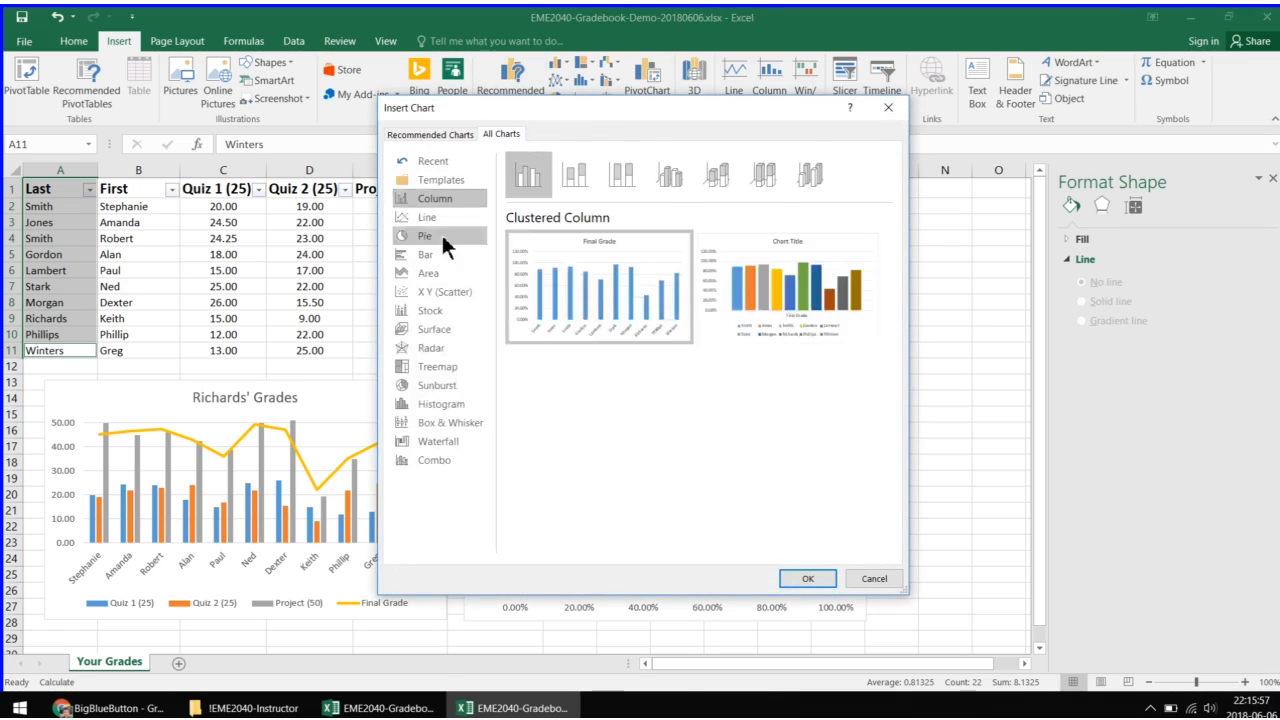
left_click(438, 218)
left_click(808, 578)
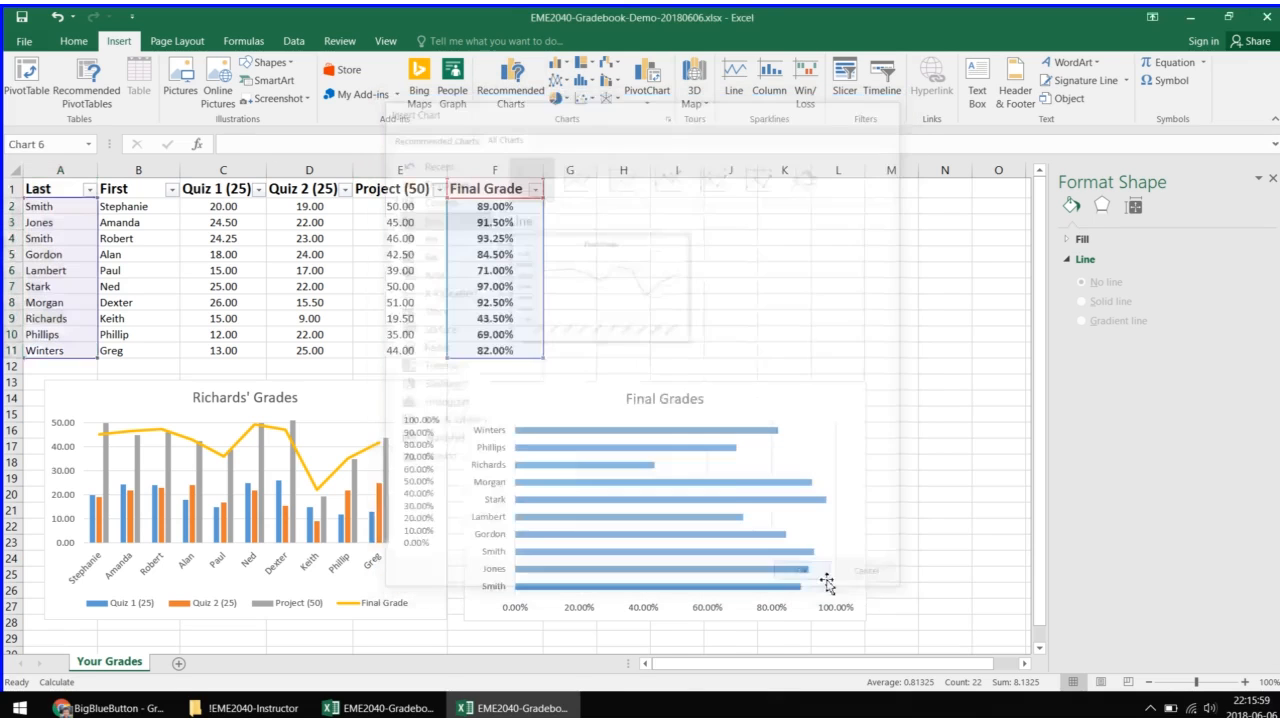
left_click_drag(821, 236, 845, 207)
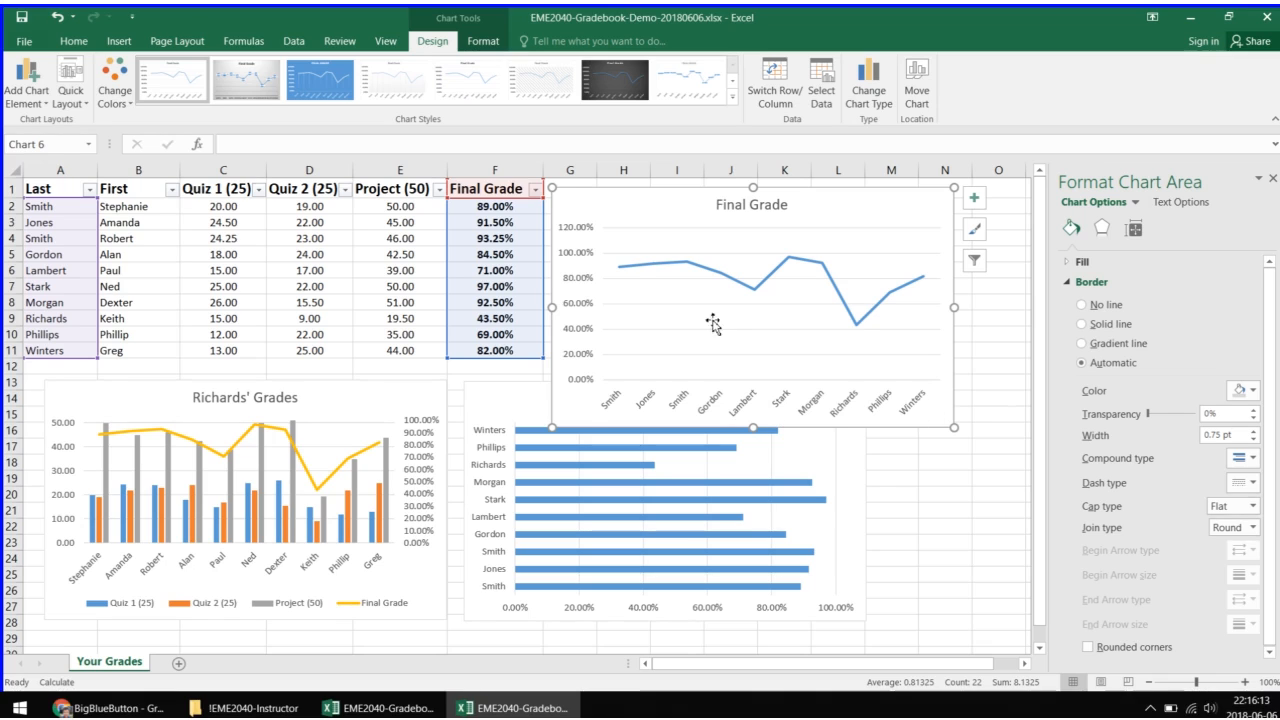
Step: Delete the line chart of final grades by last name
left_click(651, 226)
left_click(653, 301)
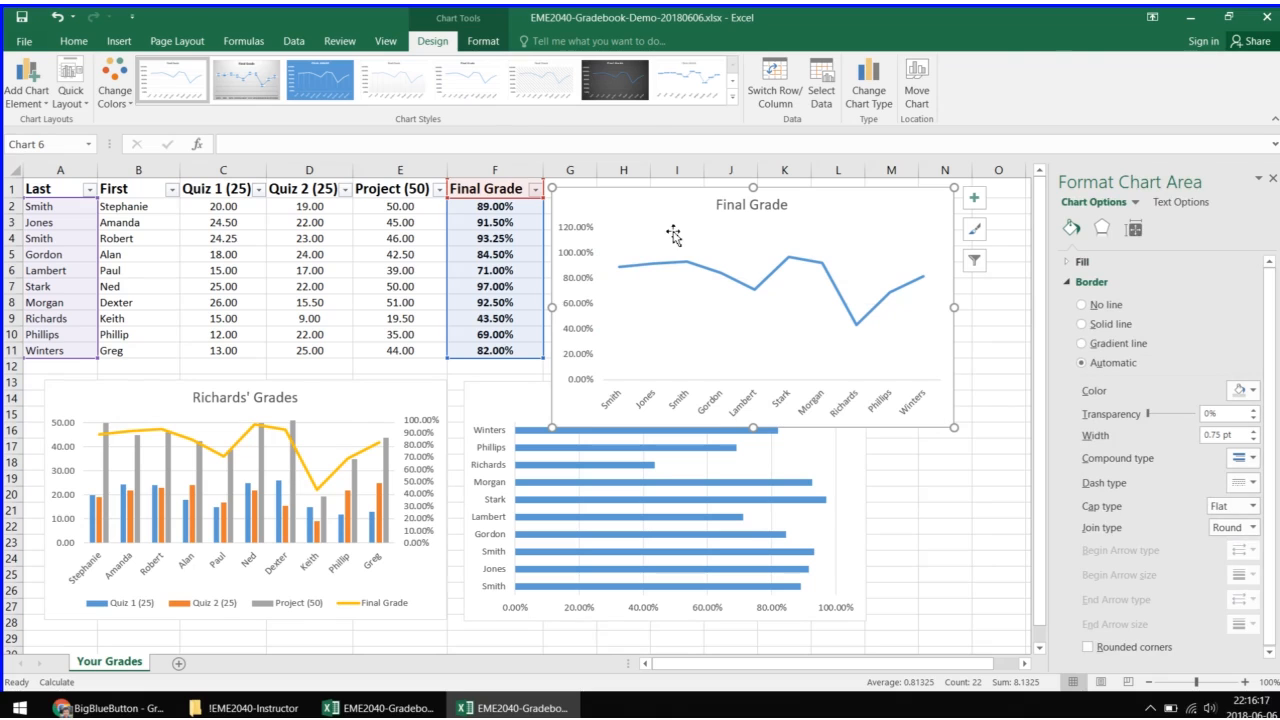
key("Delete")
Step: Move the Final Grades bar chart slightly up, close beside the column-and-line chart
left_click(391, 391)
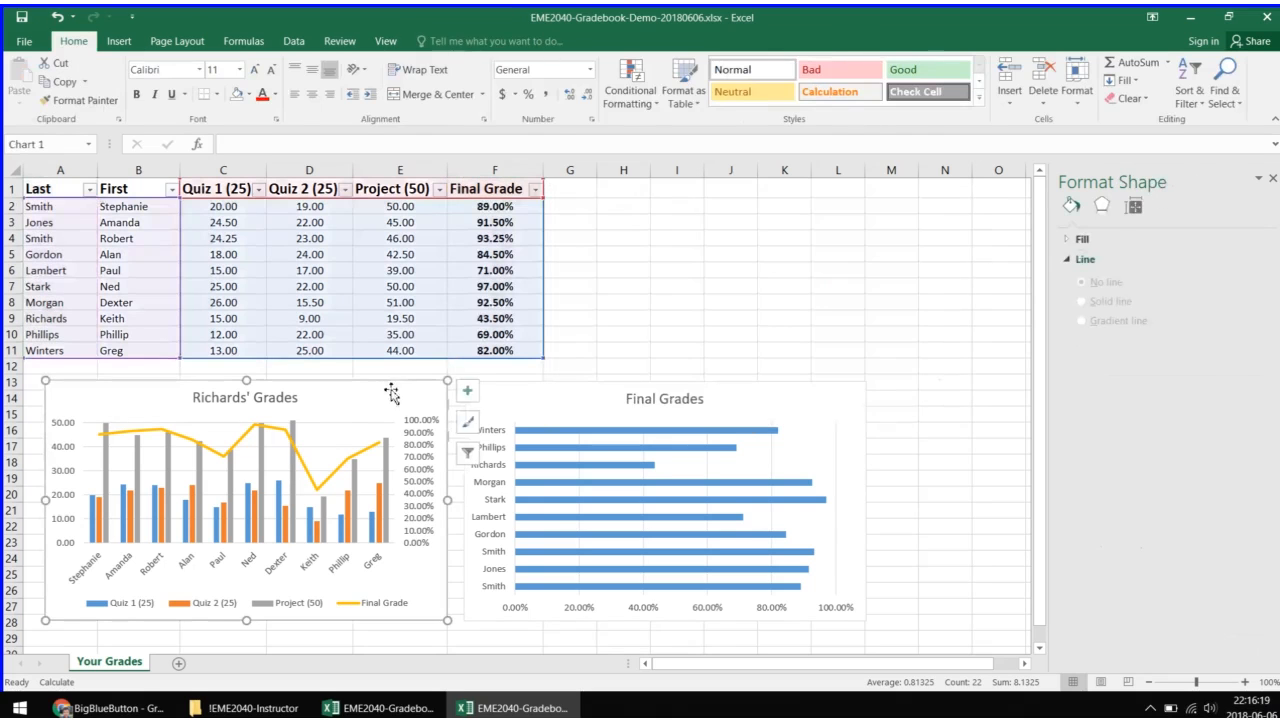
left_click(514, 382)
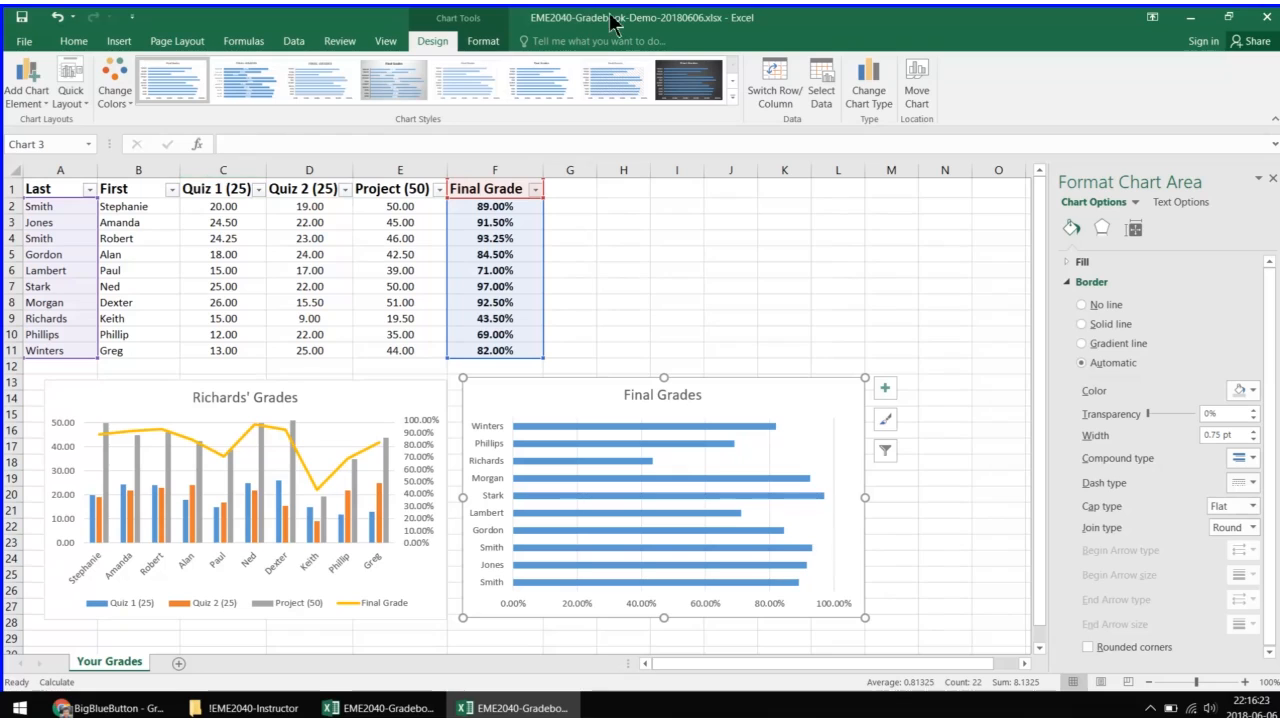
Step: Start saving the workbook as a new file in the current folder, !EME2040-Instructor
left_click(24, 41)
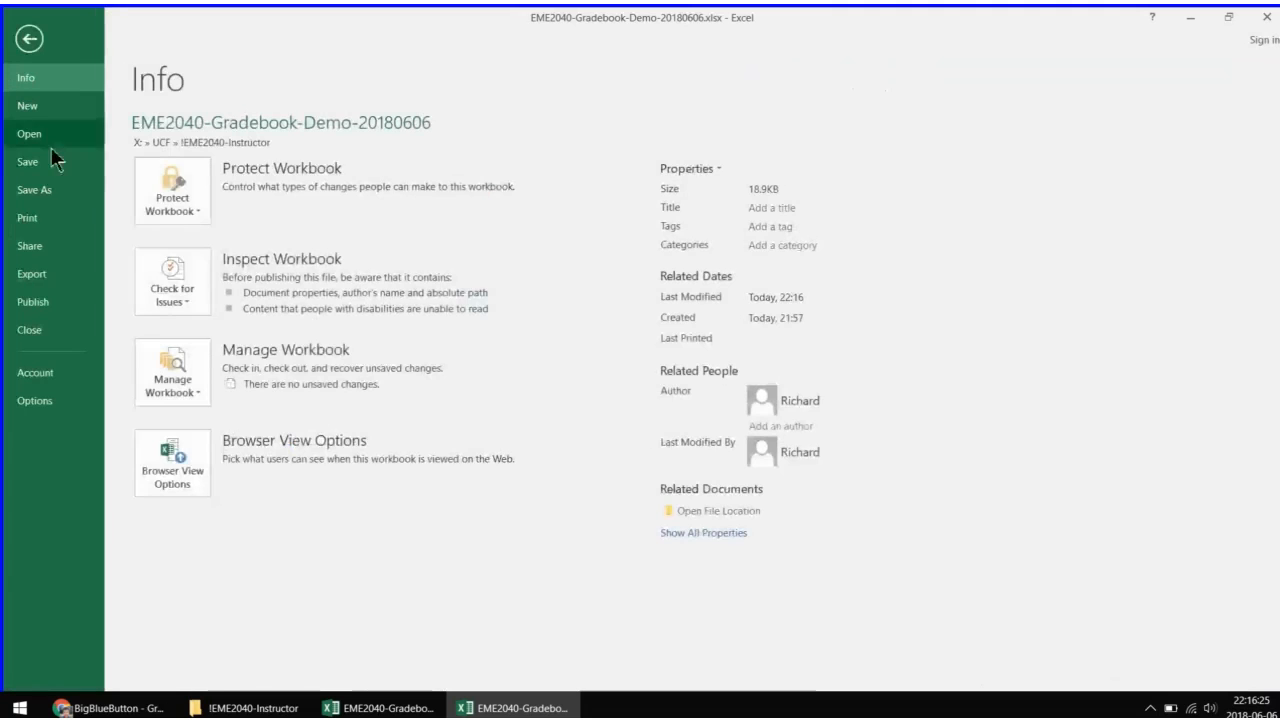
left_click(40, 189)
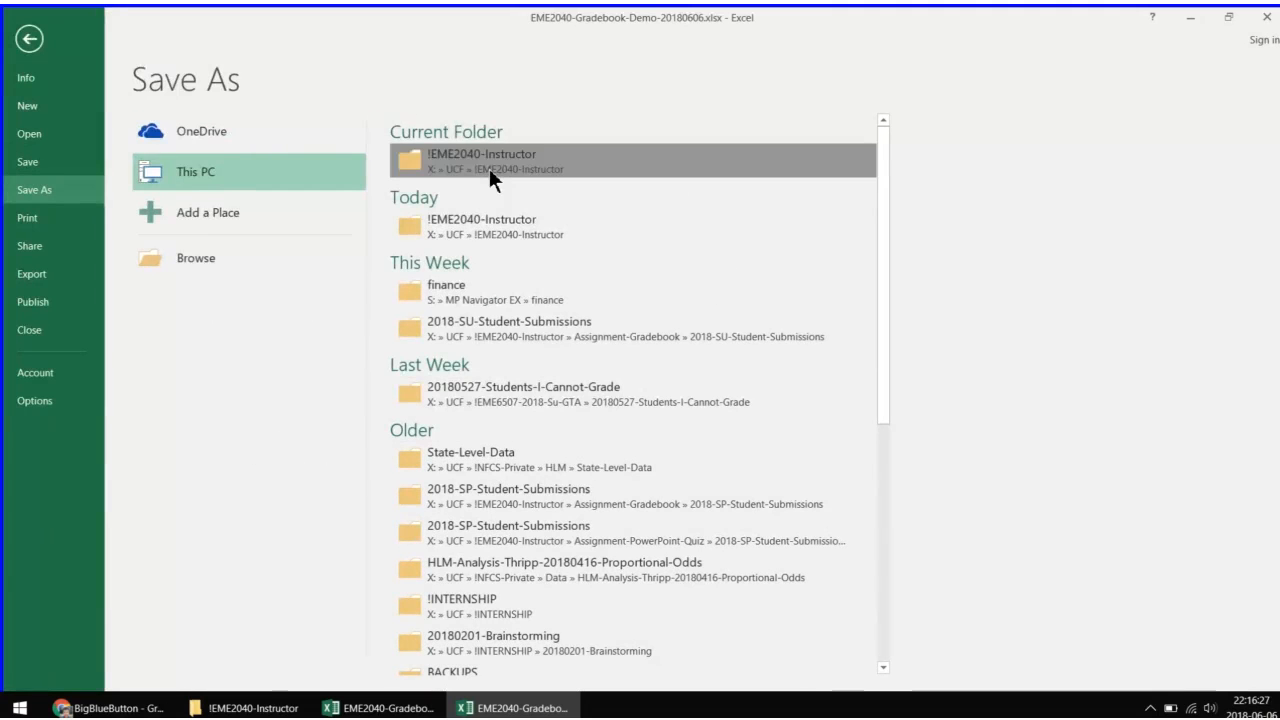
left_click(489, 168)
Step: Switch to the browser and look up the required file name in the Gradebook Assignment instructions
key("alt+Tab")
left_click(449, 17)
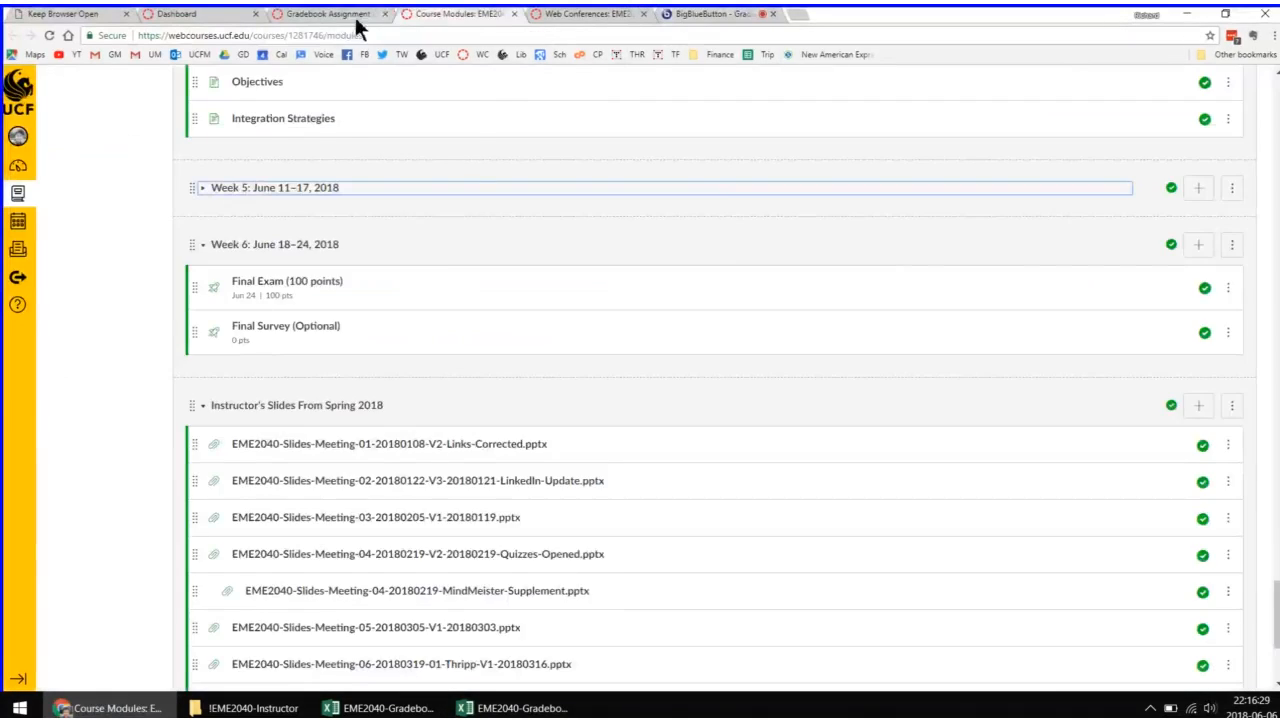
left_click(340, 15)
scroll(643, 352, "down", 15)
scroll(648, 360, "up", 6)
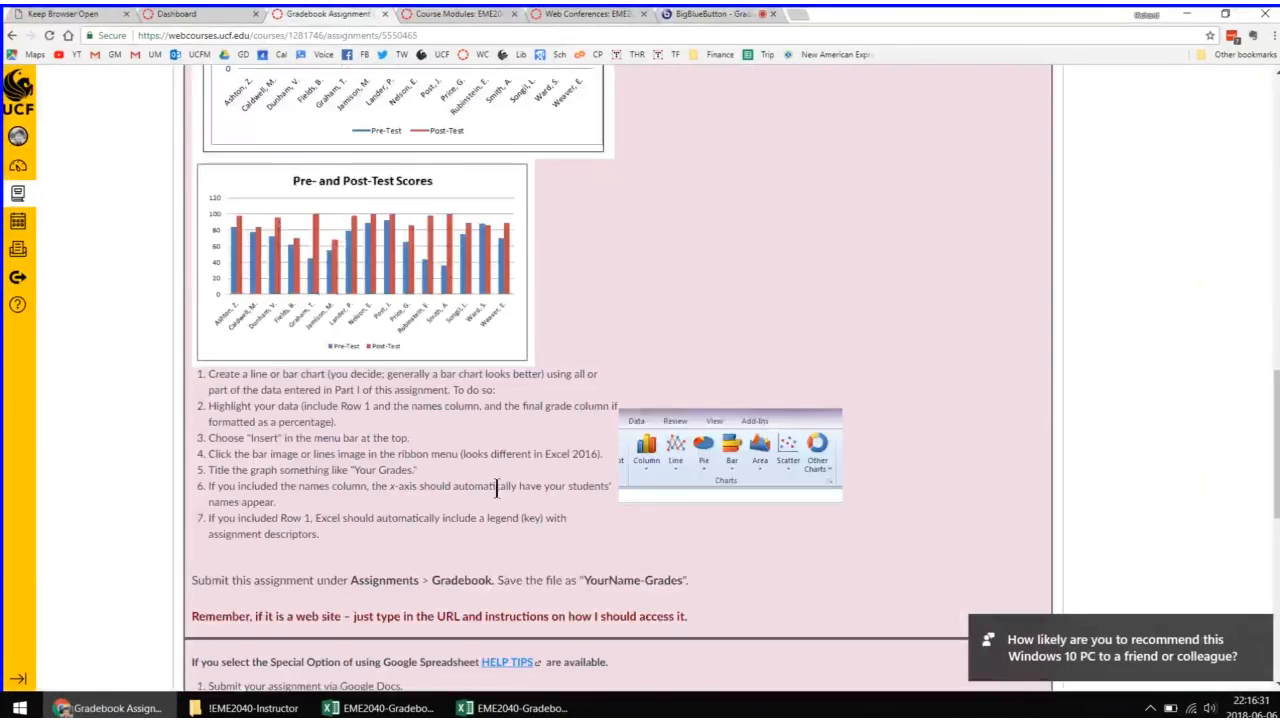
scroll(496, 488, "down", 3)
left_click_drag(689, 357, 597, 357)
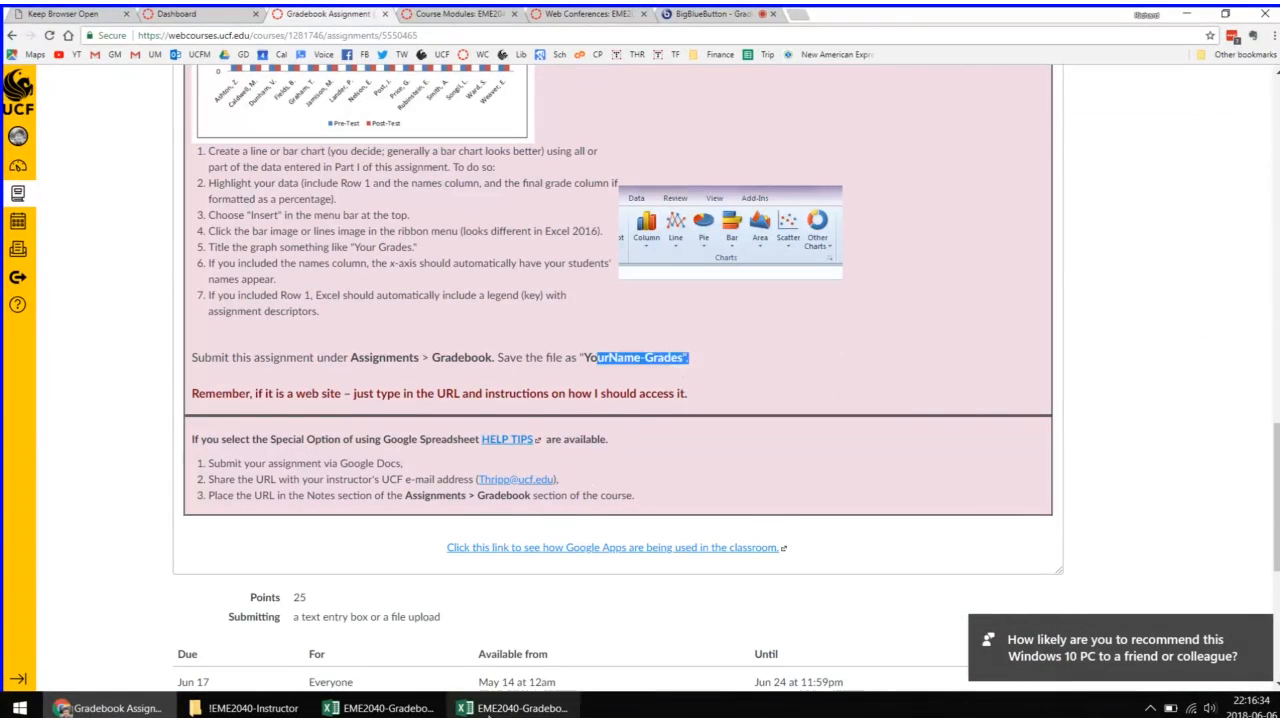
Step: Return to Excel and save the workbook under the instructor's surname followed by "-Grades", as an Excel Workbook
left_click(515, 708)
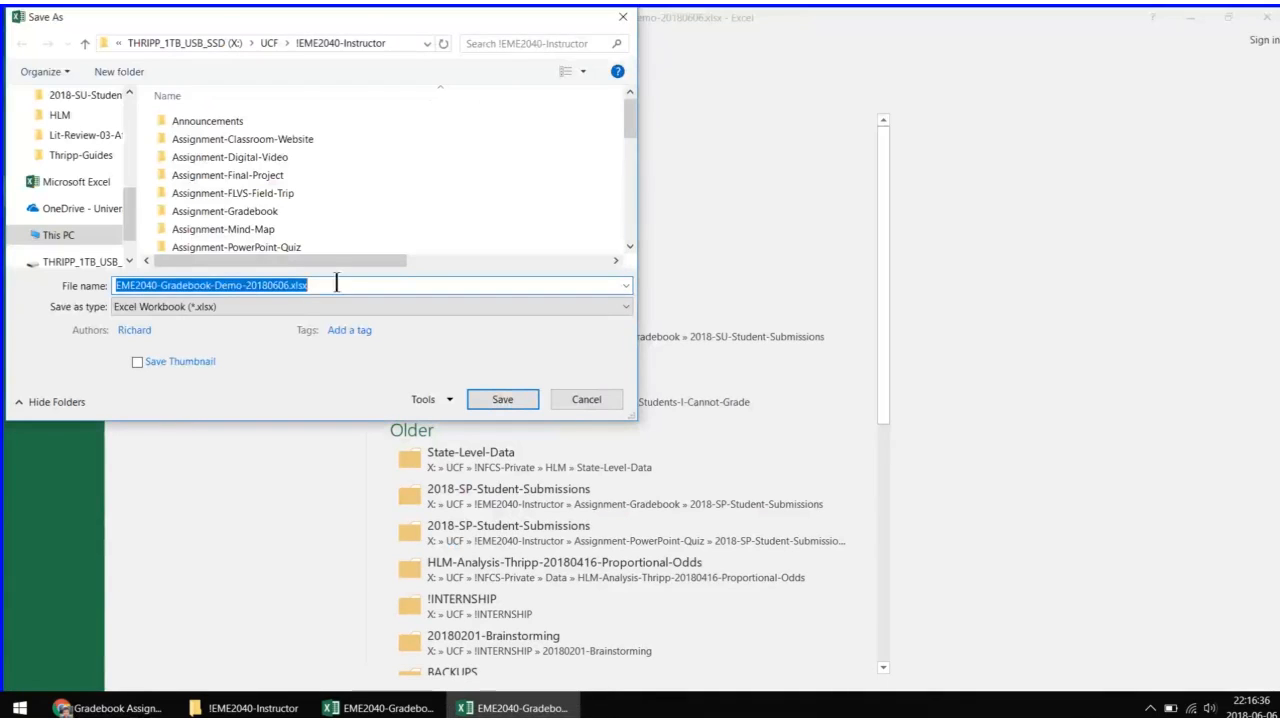
type("Thripp-Grades")
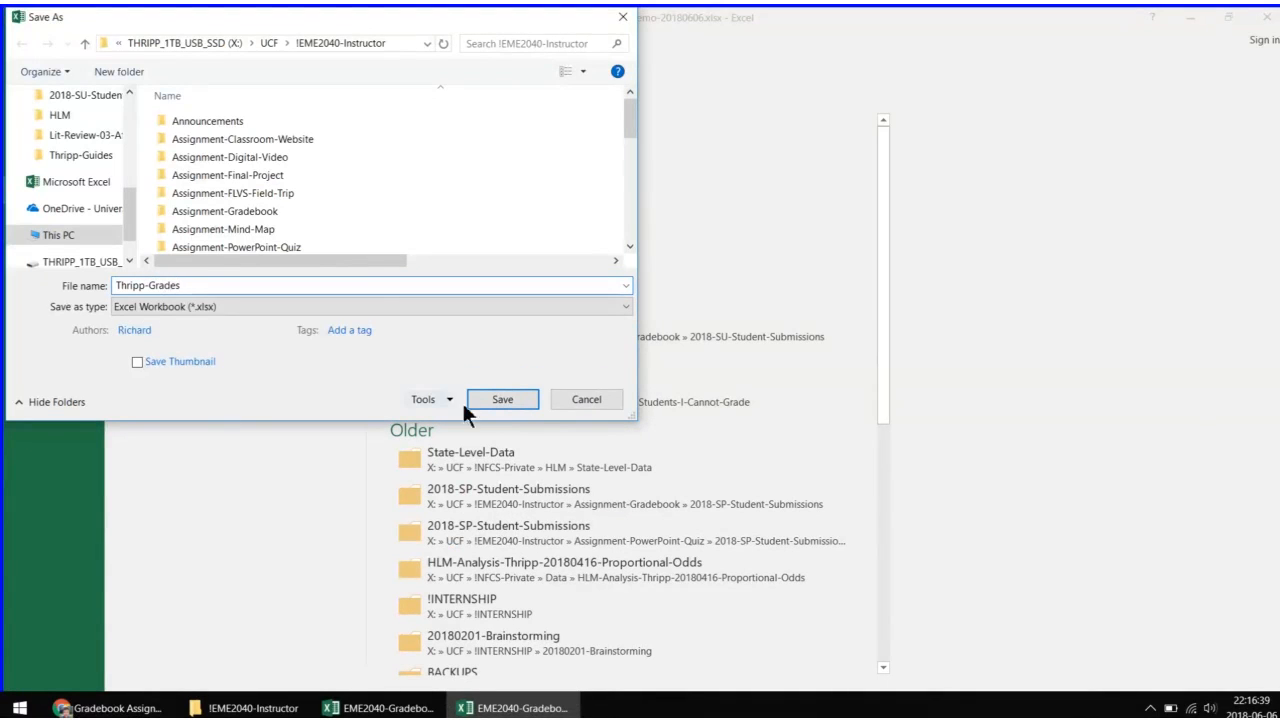
left_click(468, 401)
Step: Switch to the browser and go back to the beginning of the Gradebook Assignment page
key("alt+Tab")
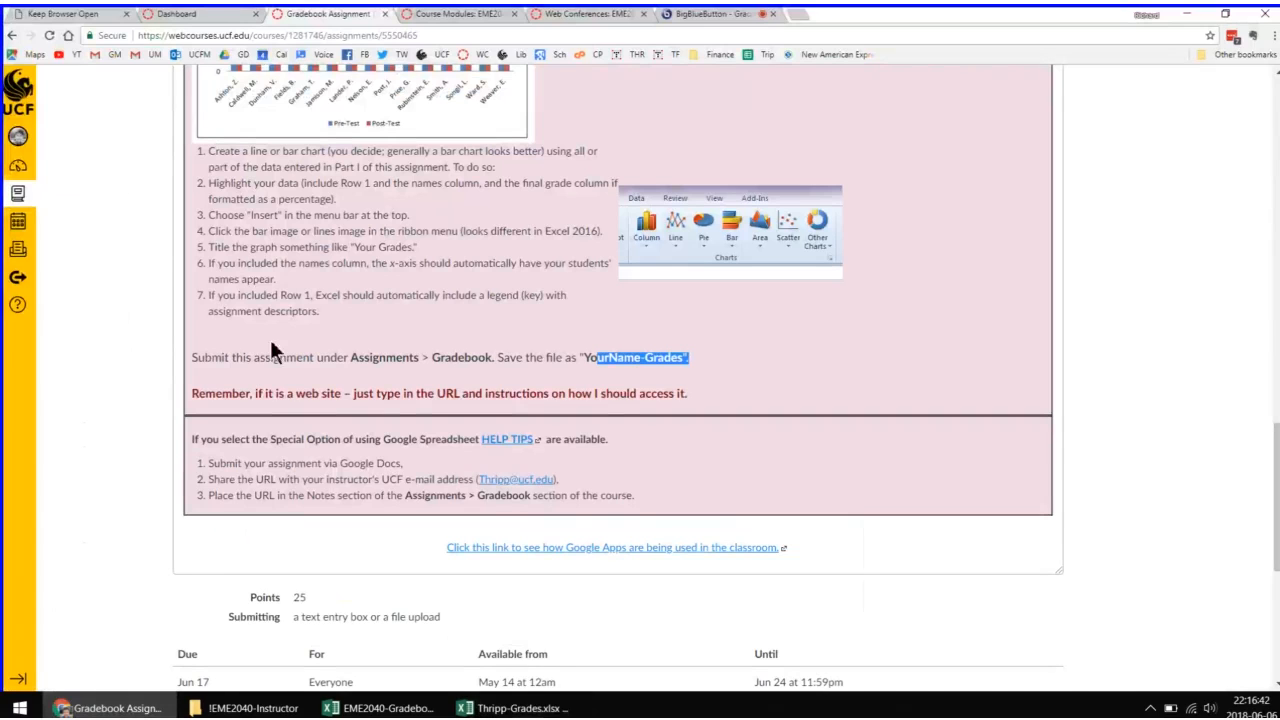
scroll(474, 267, "up", 20)
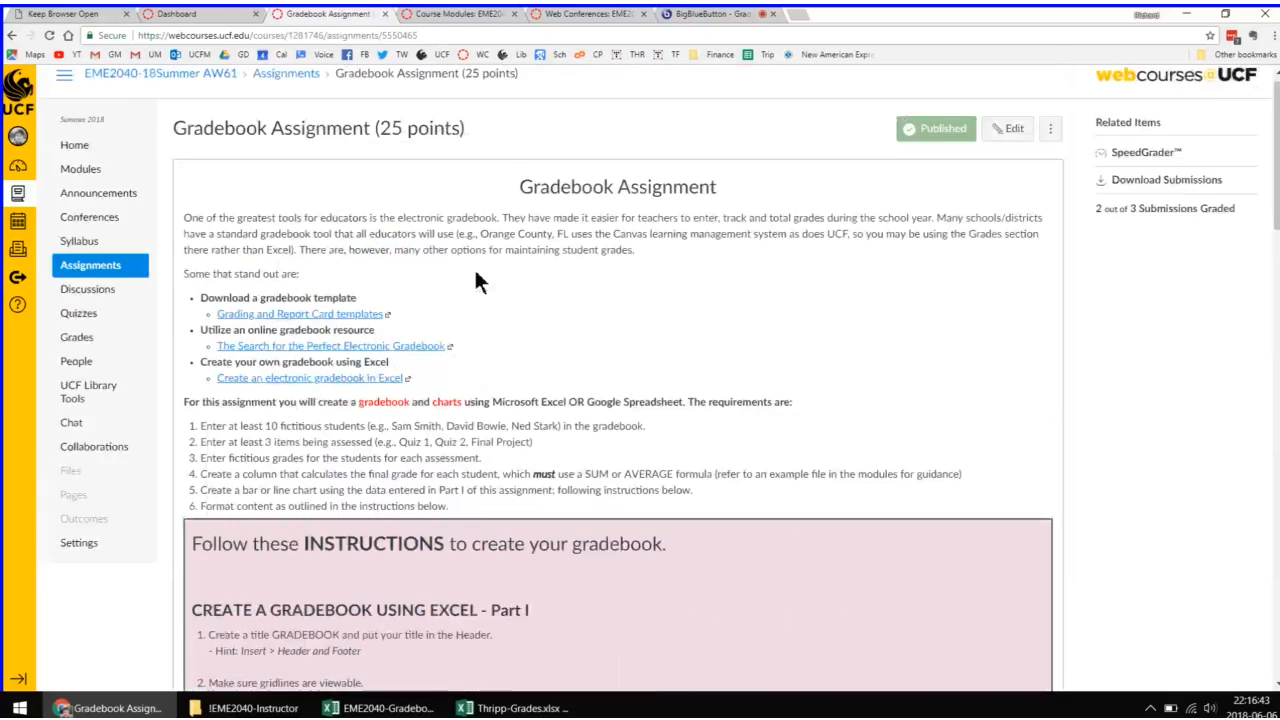
Step: Open the course settings in a new browser tab and enter Student View
middle_click(100, 557)
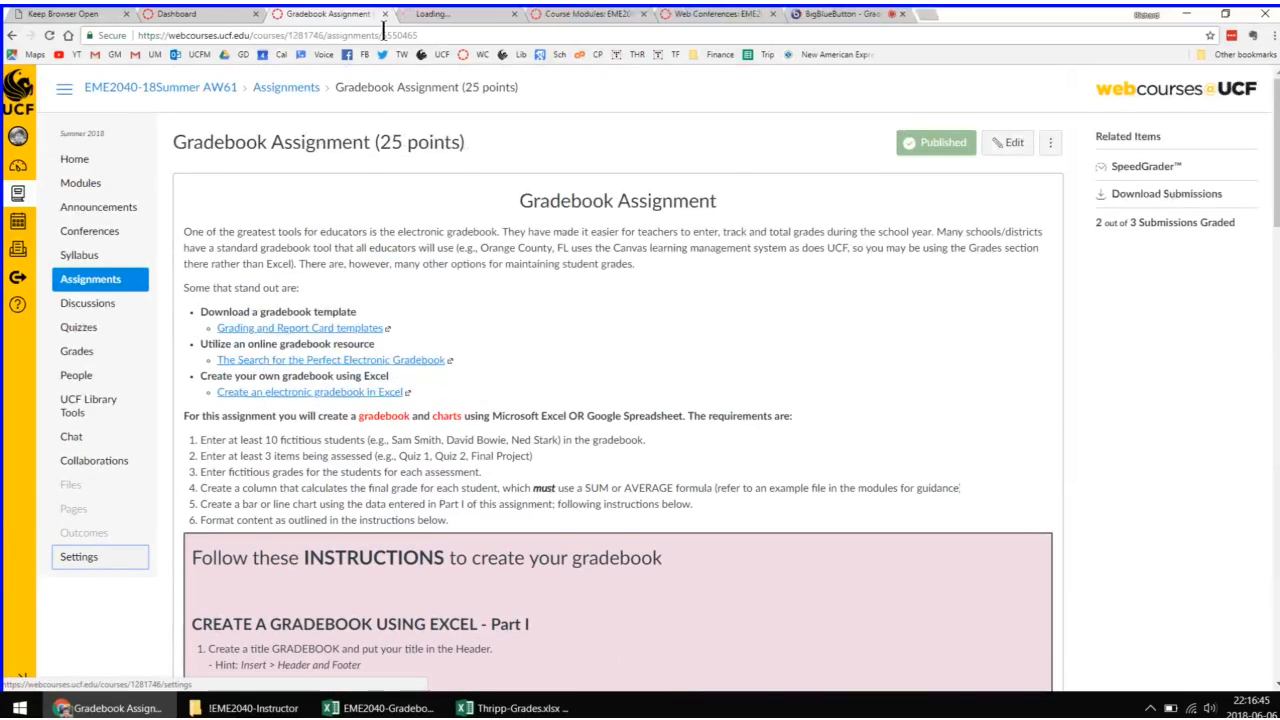
left_click(420, 22)
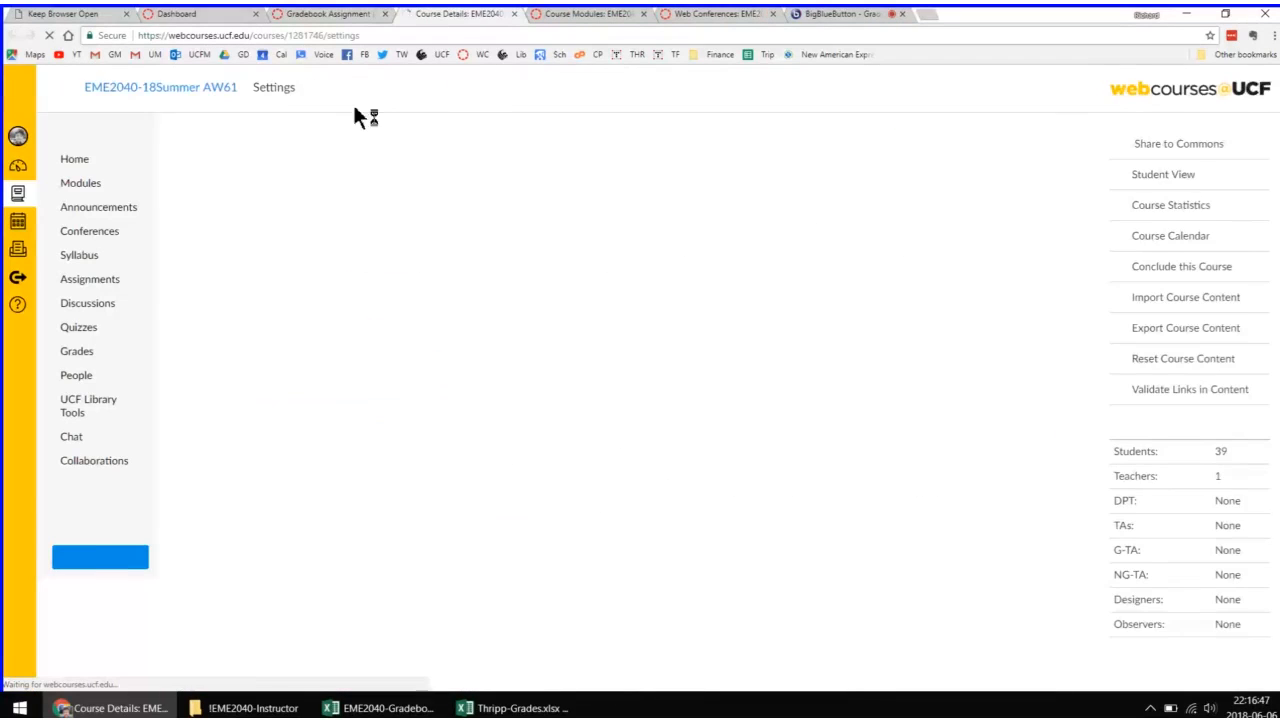
scroll(750, 440, "down", 3)
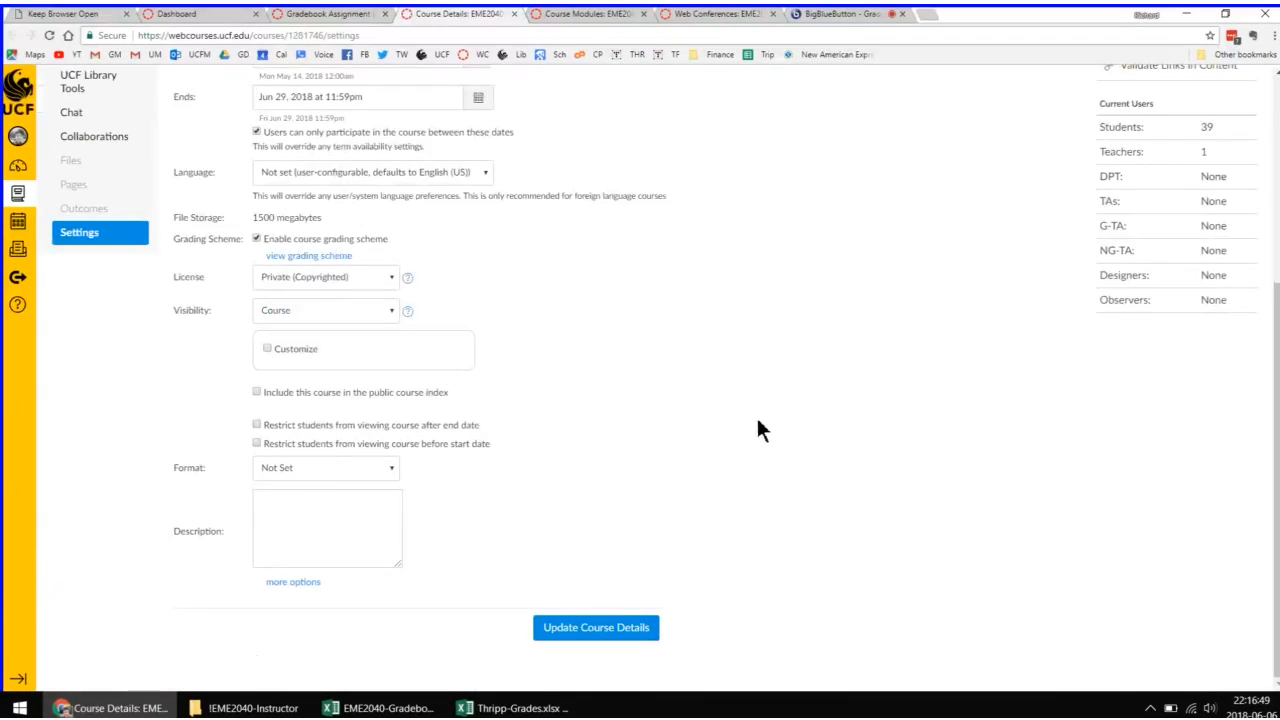
scroll(800, 428, "up", 3)
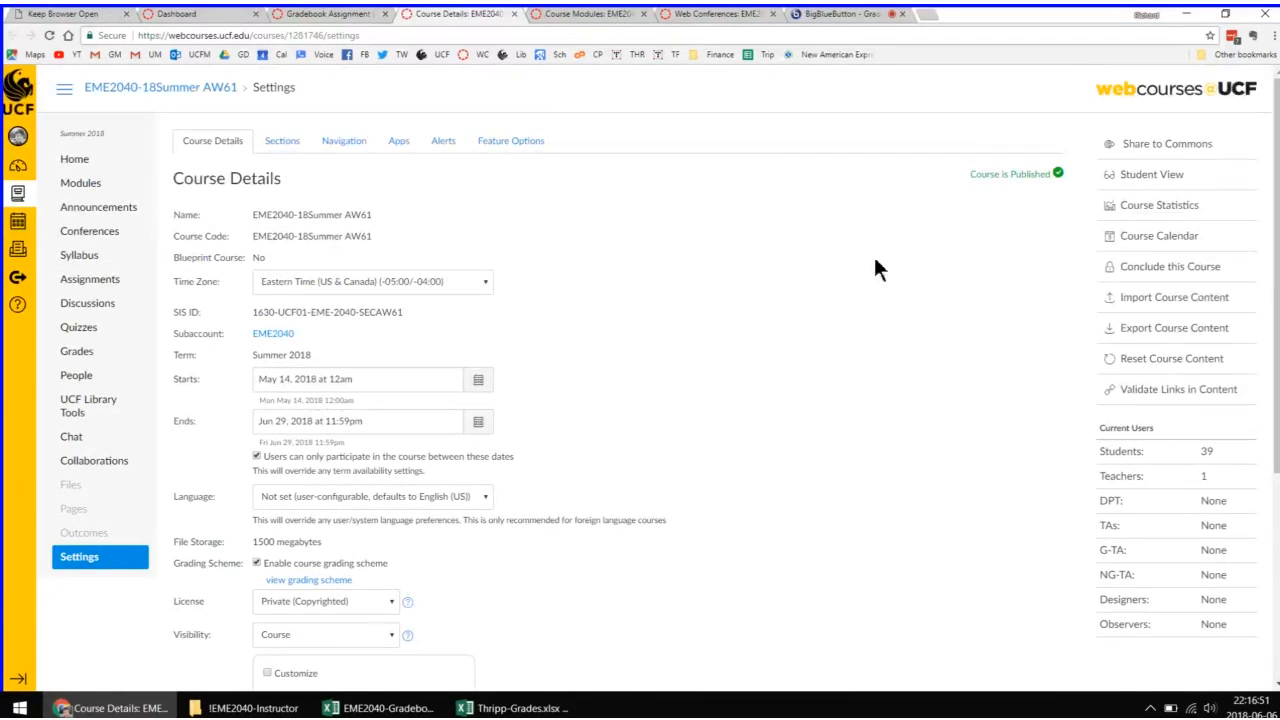
left_click(1110, 176)
Step: Switch to File Explorer and examine the folder options for hidden files and known file extensions, discarding any changes
left_click(253, 708)
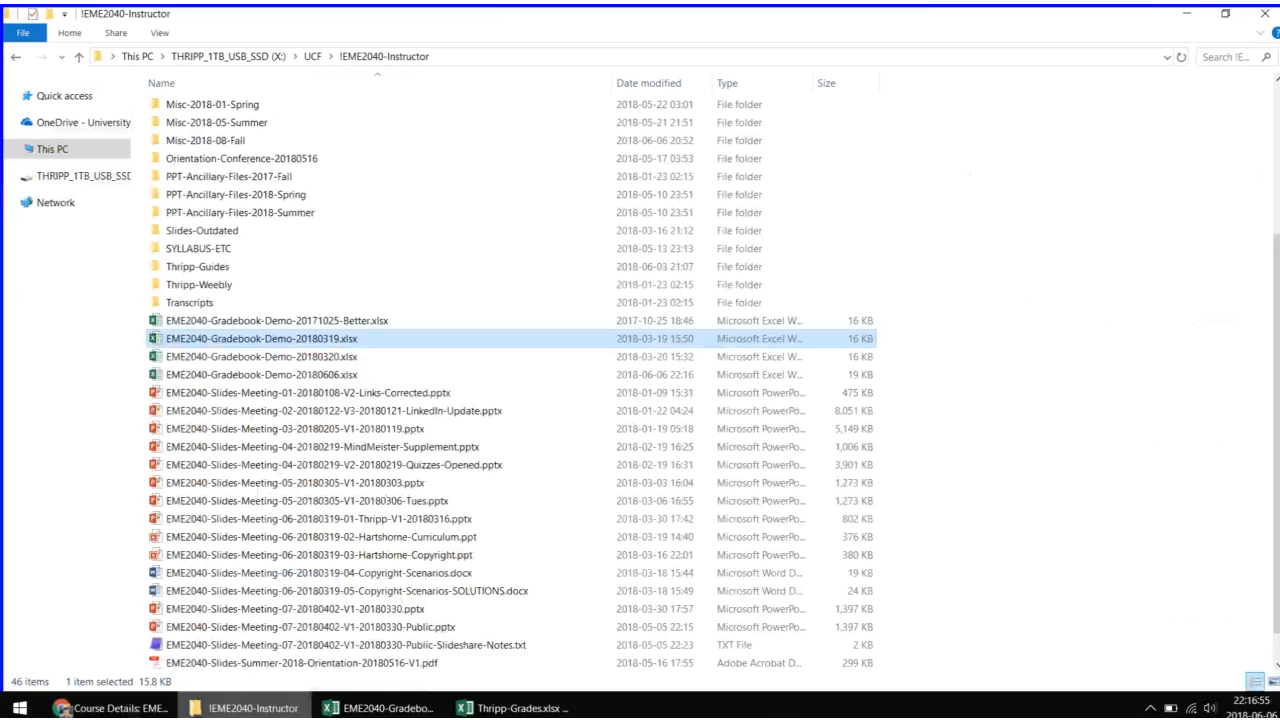
scroll(340, 457, "down", 2)
left_click(163, 33)
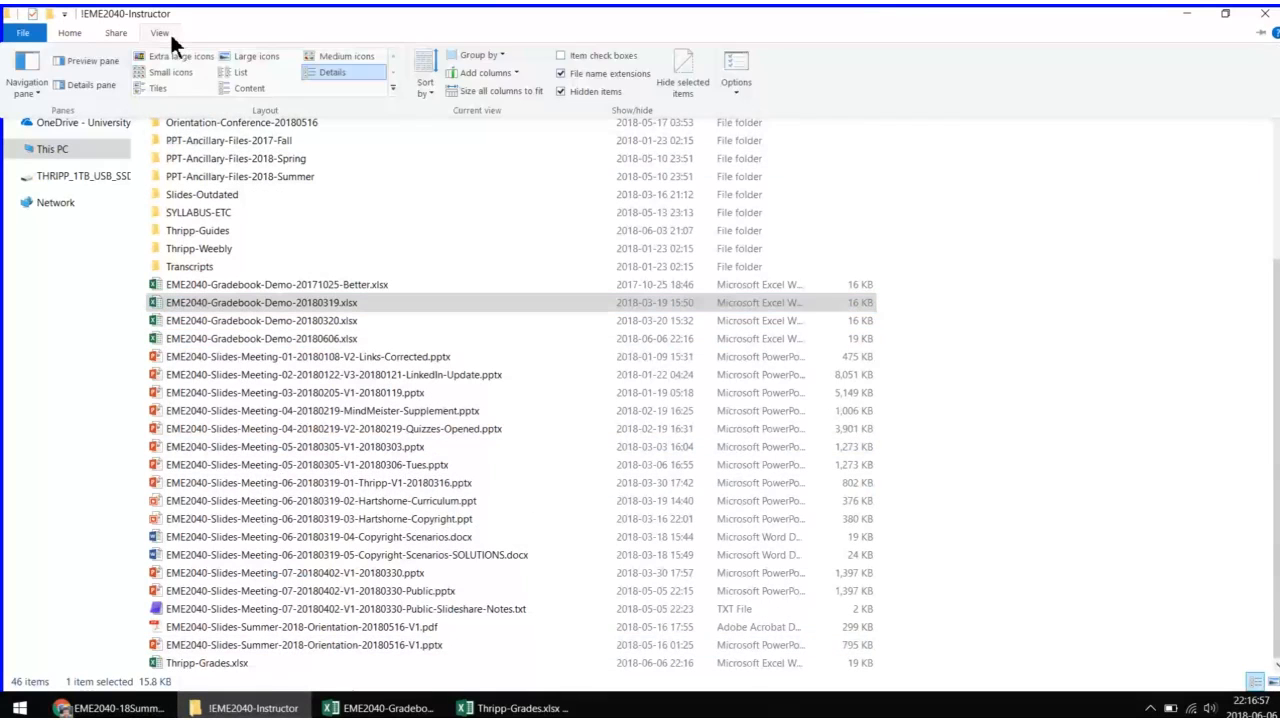
left_click(735, 93)
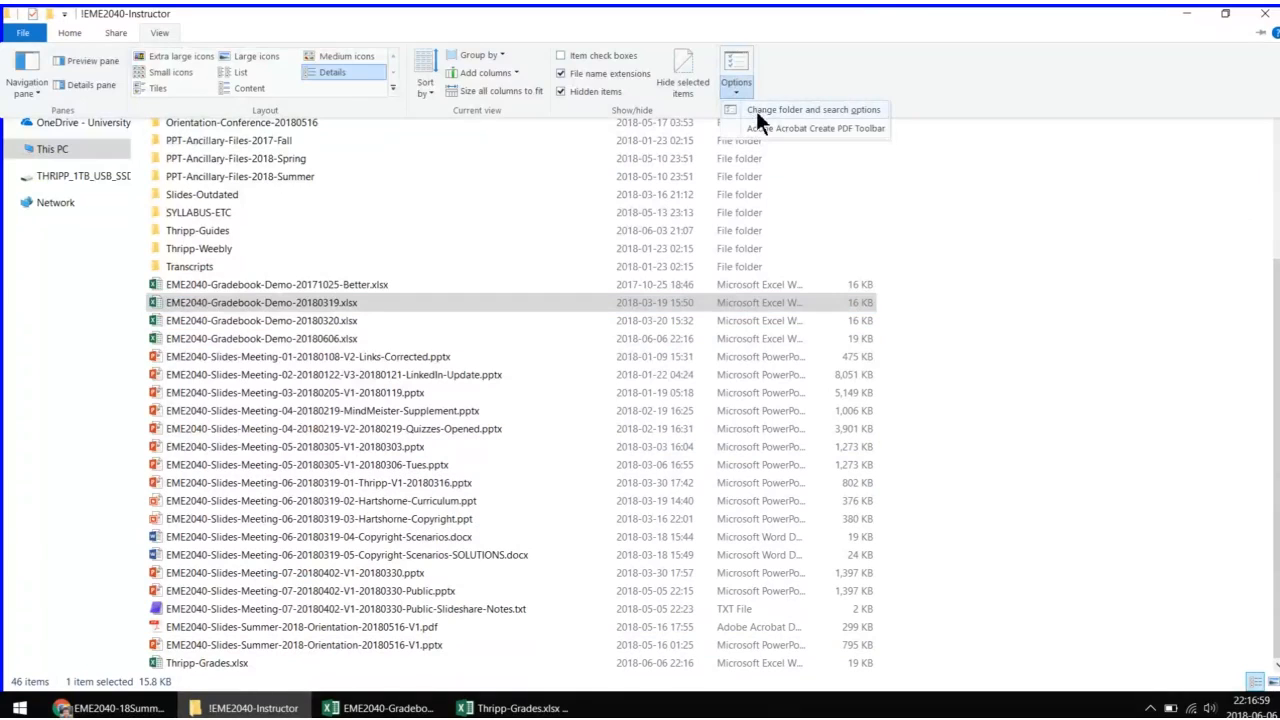
left_click(756, 109)
left_click(88, 127)
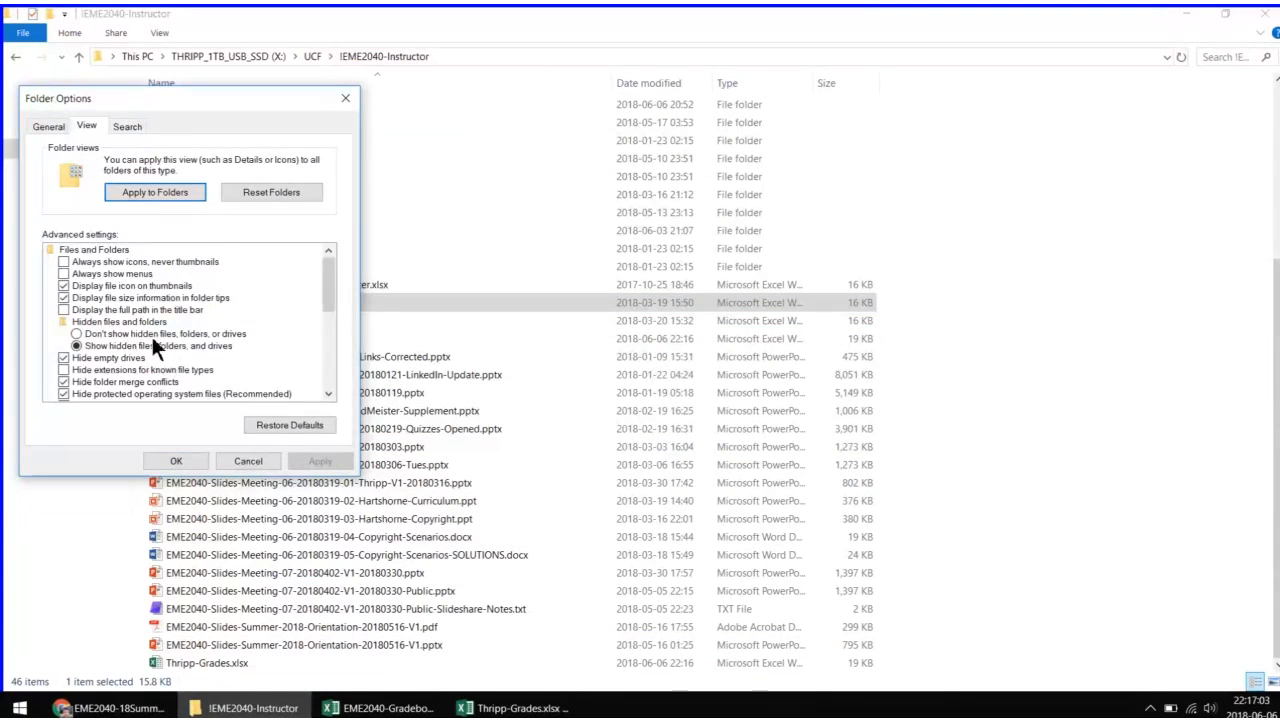
scroll(180, 340, "down", 3)
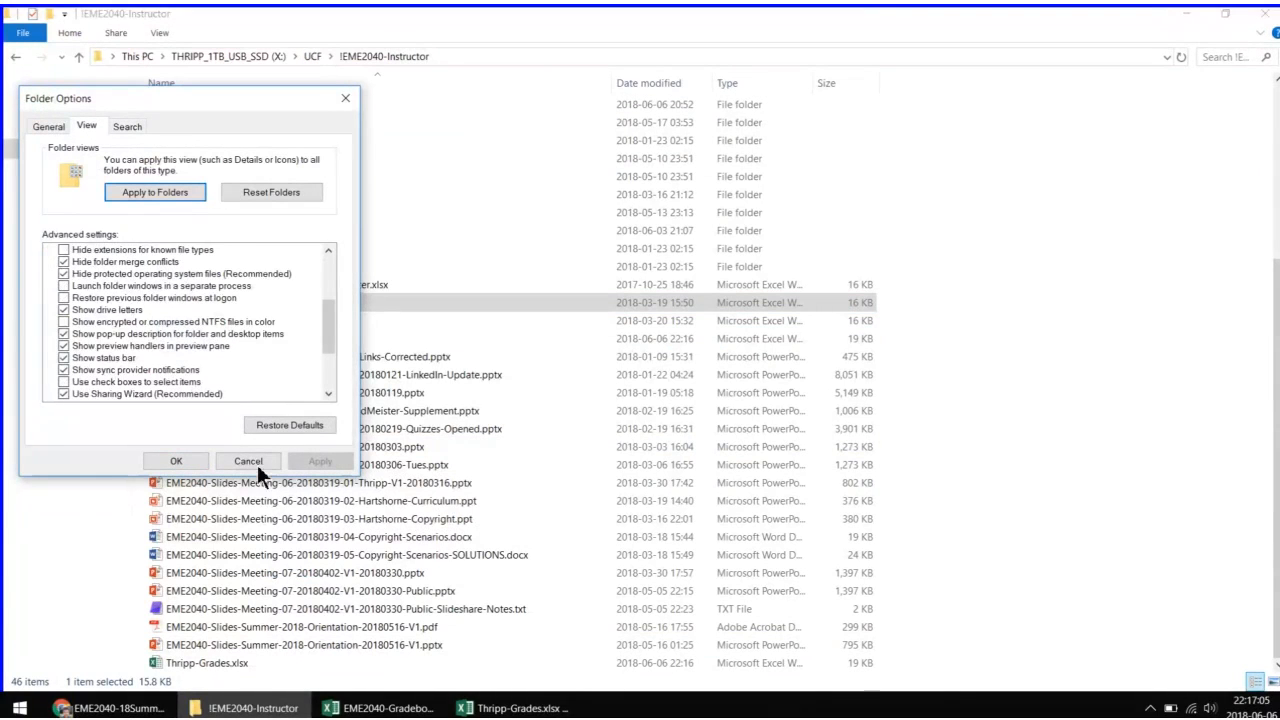
scroll(176, 349, "up", 2)
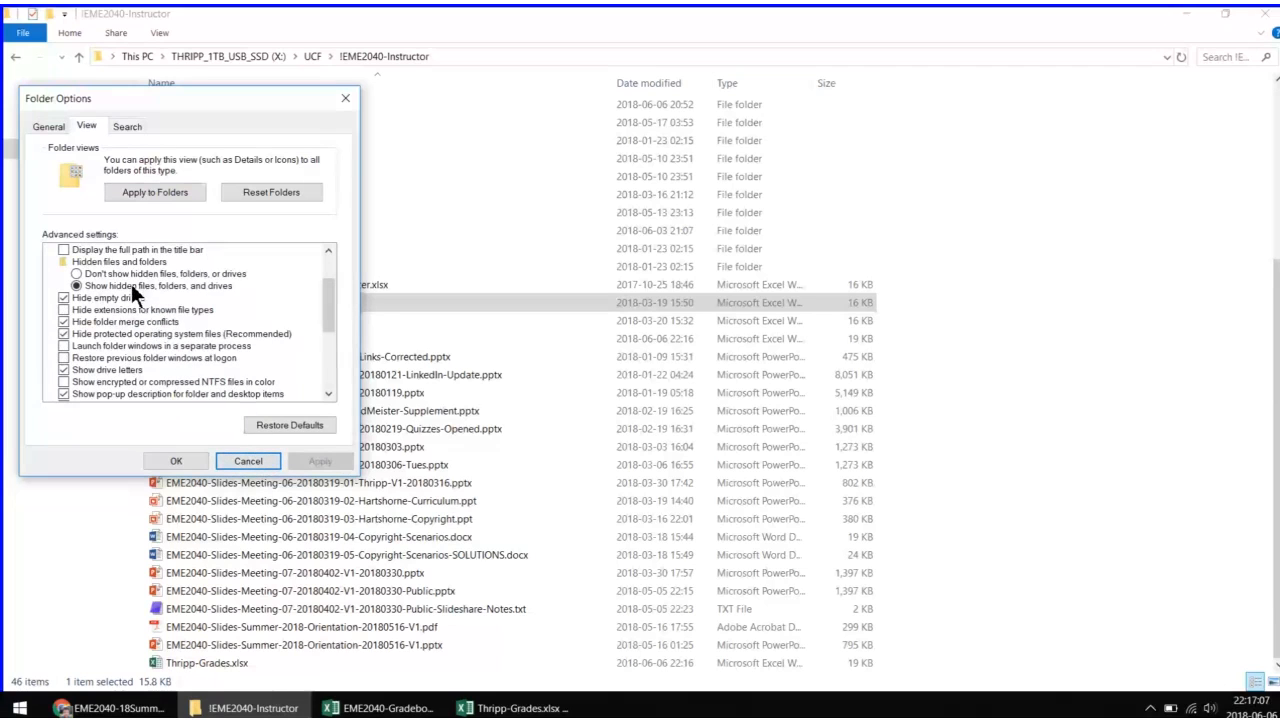
left_click(160, 285)
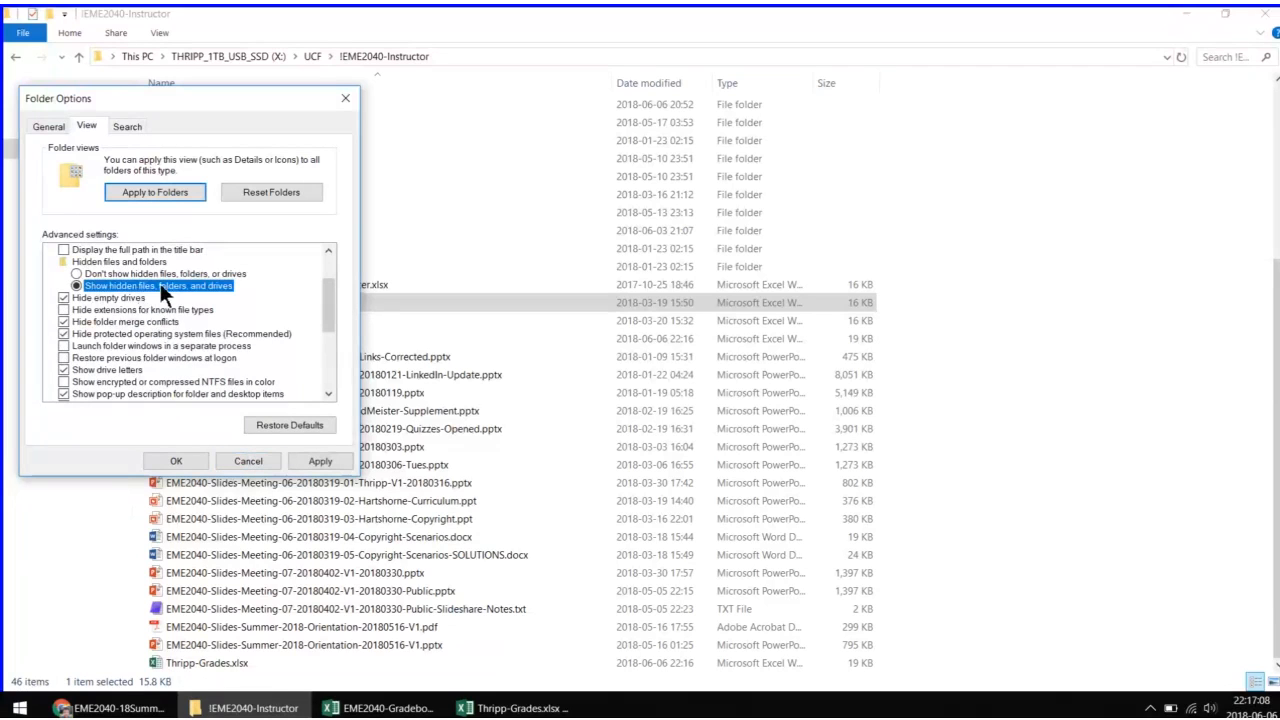
left_click(228, 458)
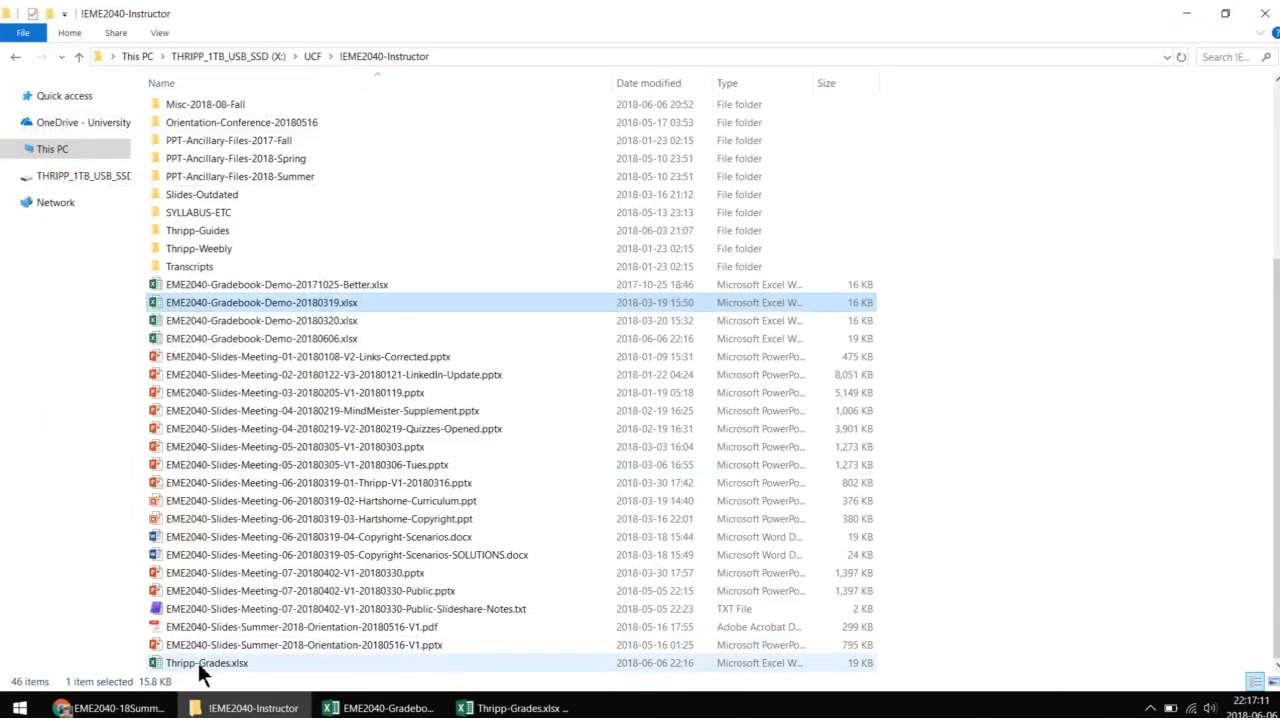
left_click(467, 57)
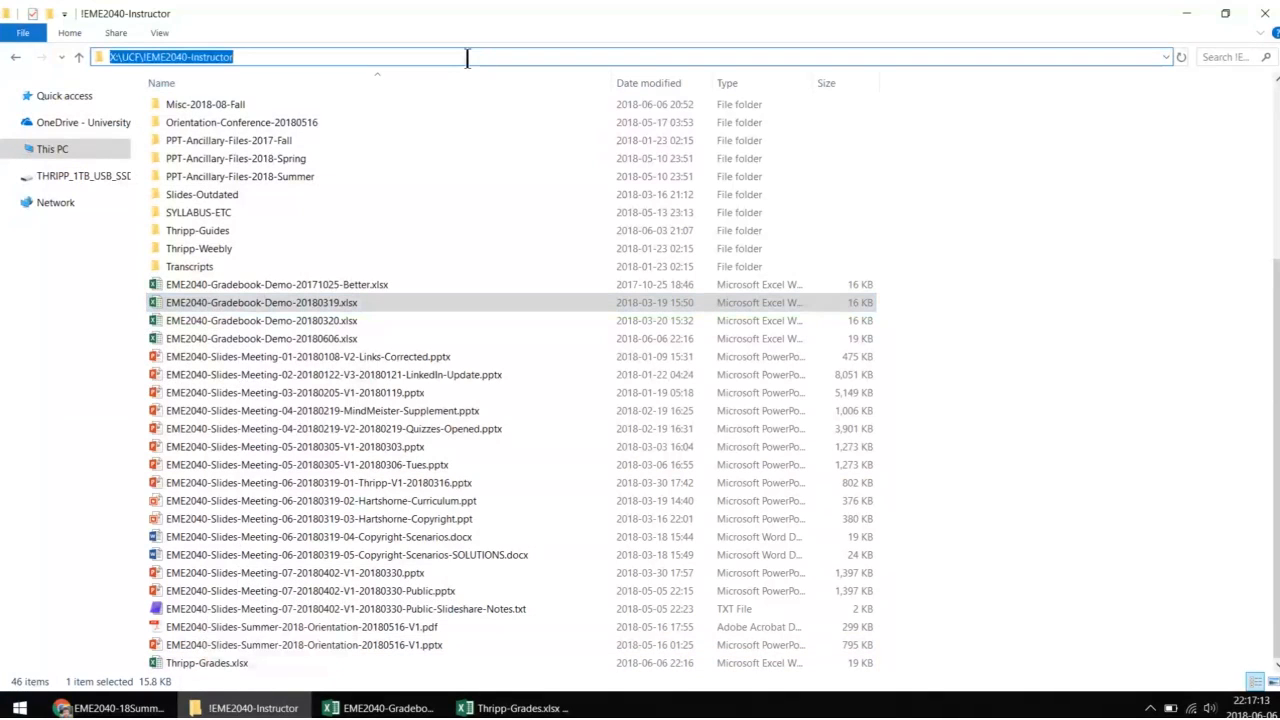
type("~")
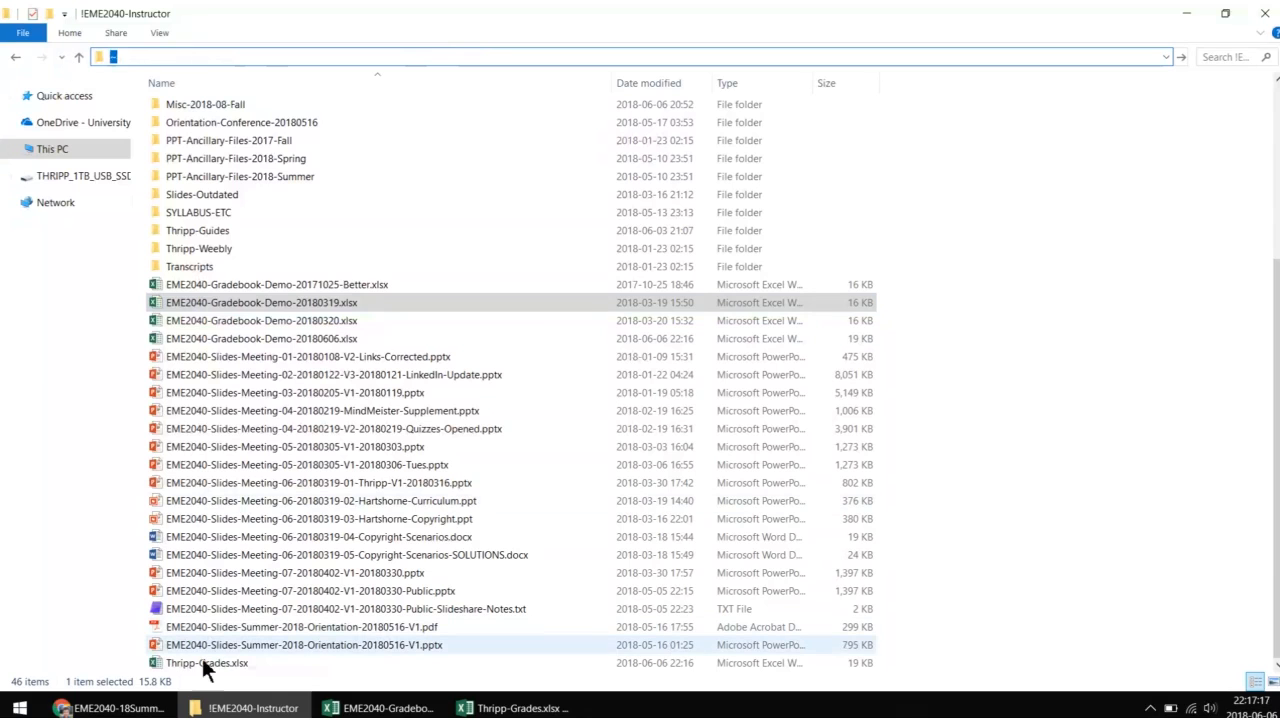
Step: Return to the browser, search the course's assignments for "gradebook" and open the Gradebook Assignment
key("alt+Tab")
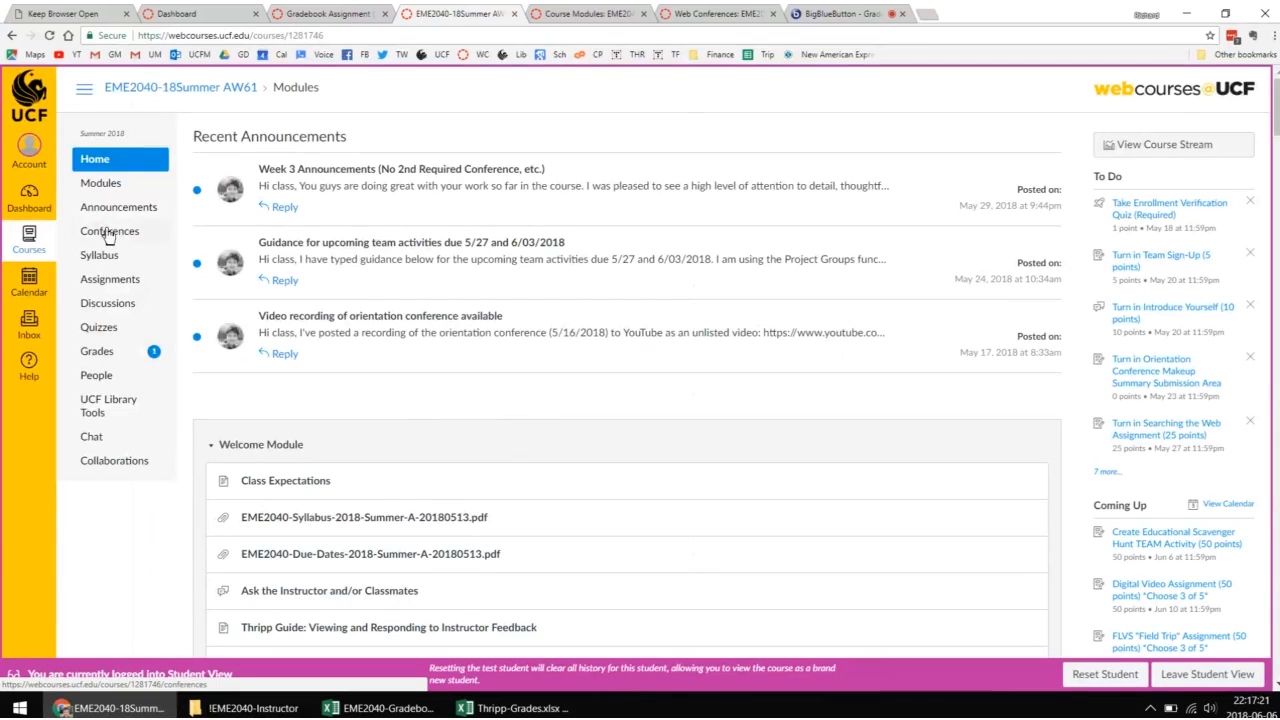
left_click(113, 285)
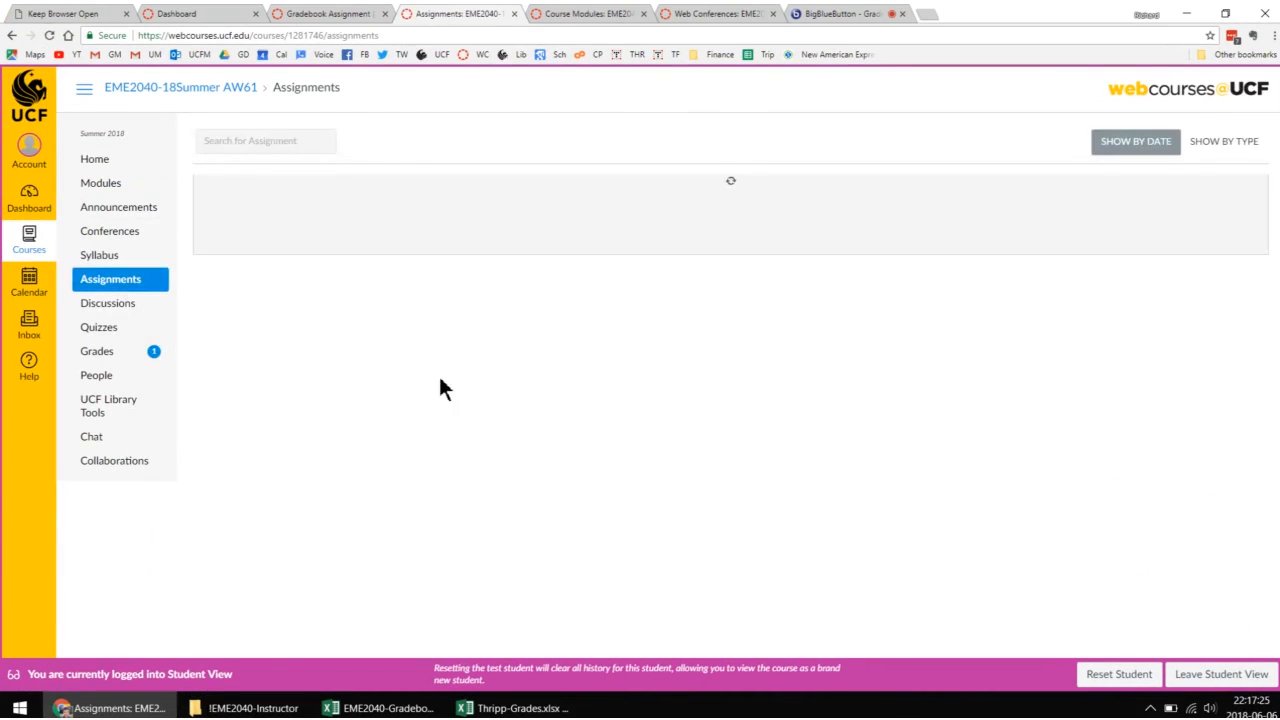
key("ctrl+f")
type("g")
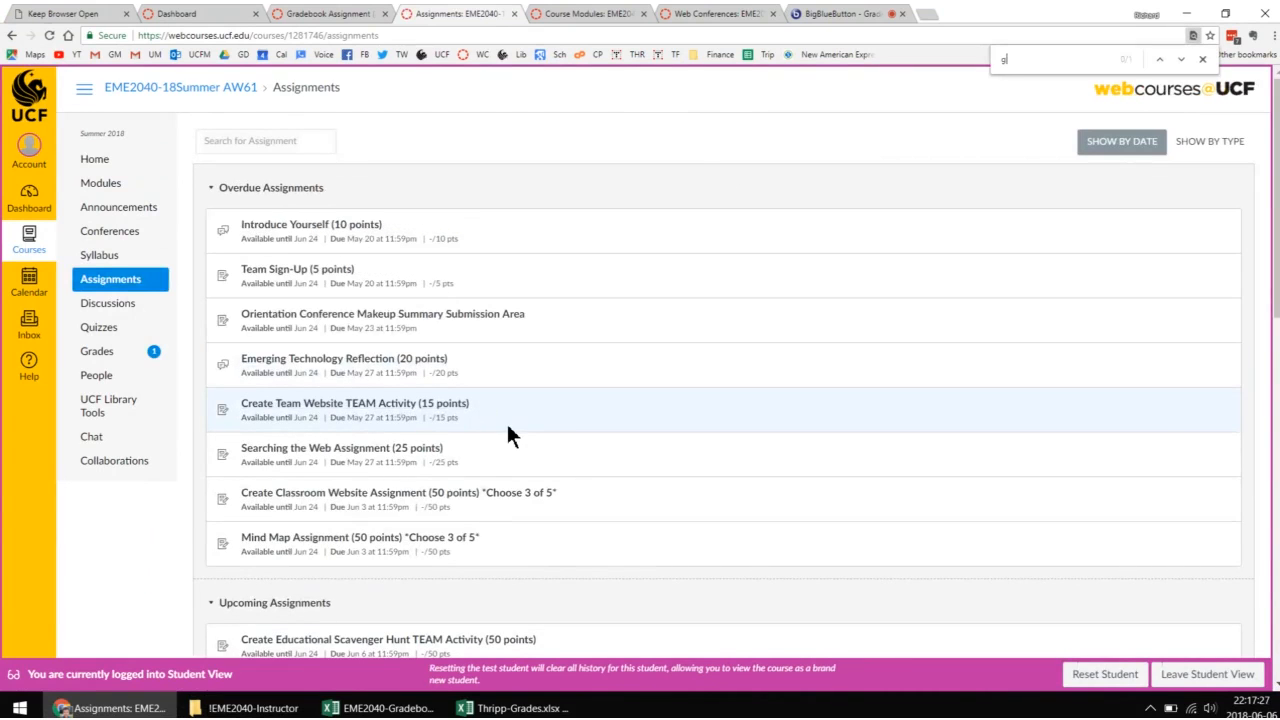
type("radebook")
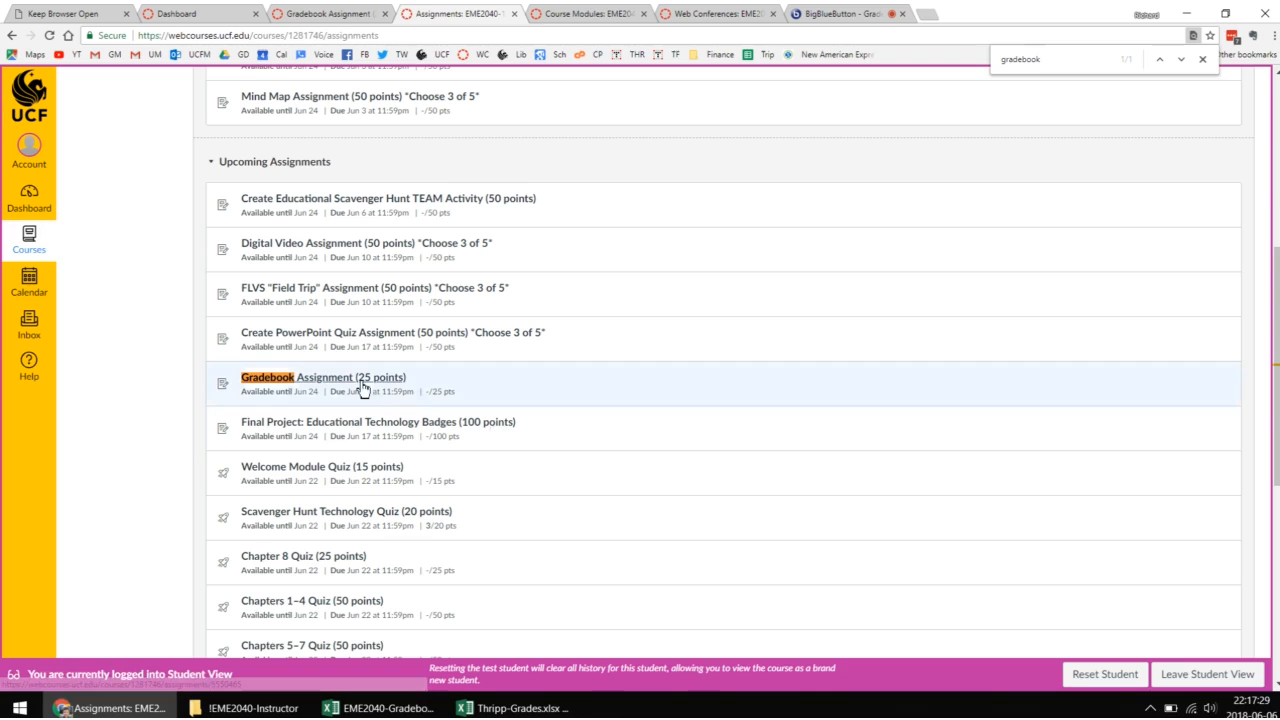
left_click(362, 386)
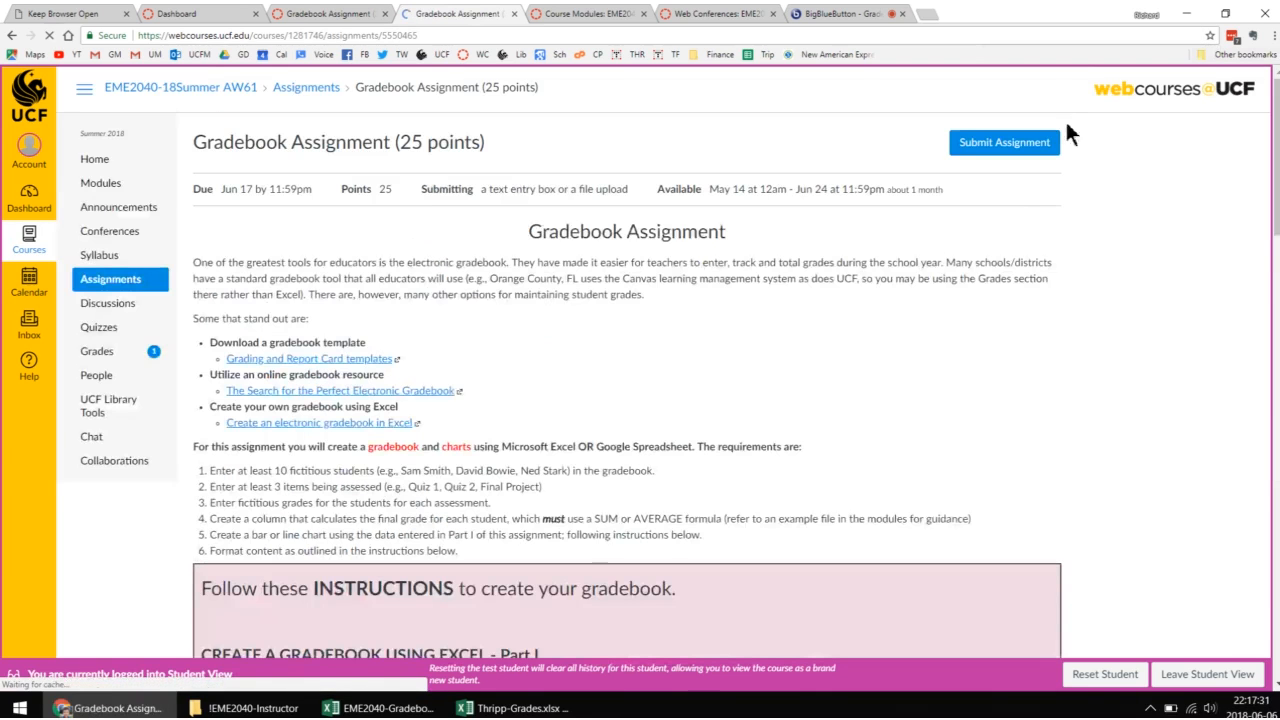
Step: Start the assignment submission and attach the workbook named with the instructor's surname and "-Grades" from the X:\UCF\!EME2040-Instructor folder
left_click(1000, 142)
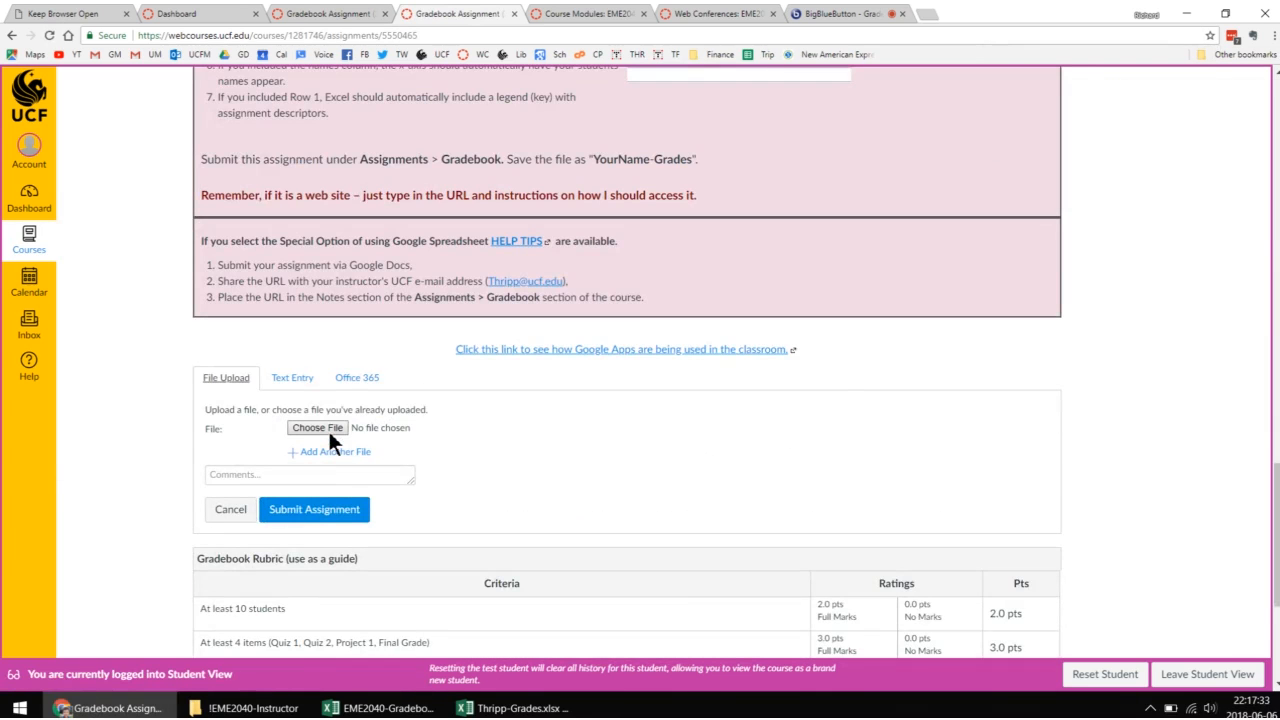
key("alt+Tab")
key("alt+d")
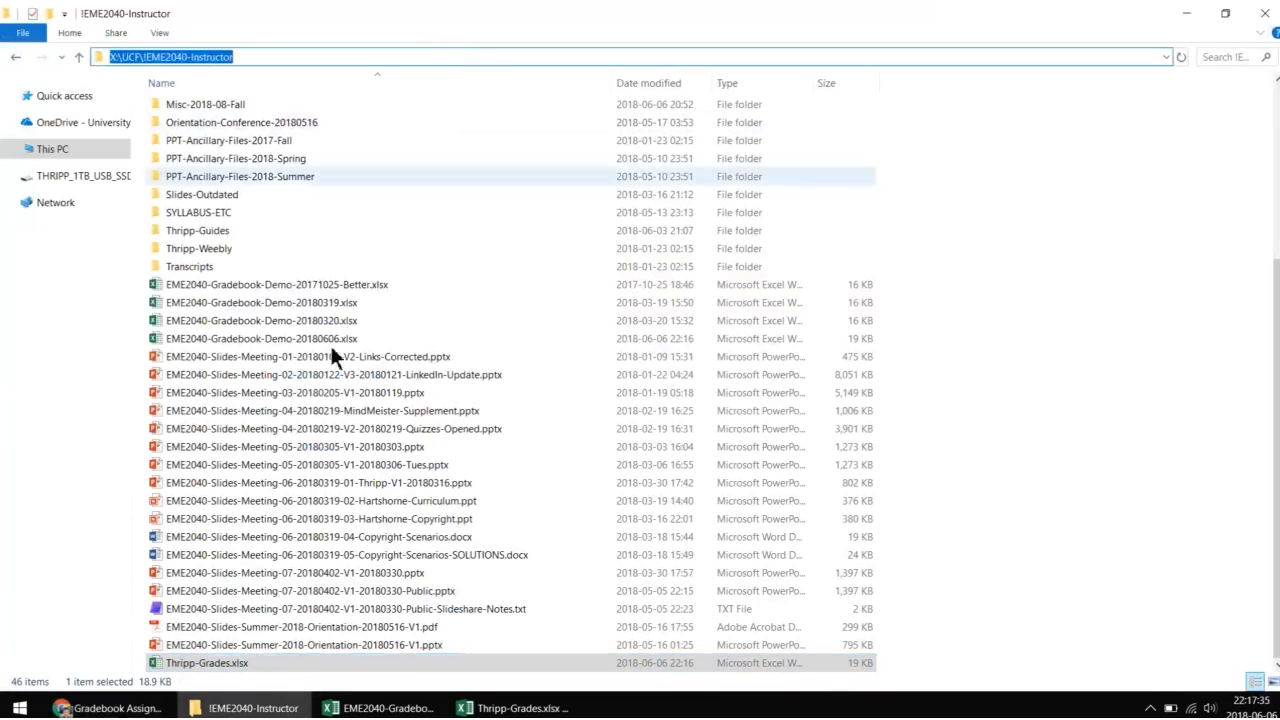
key("ctrl+c")
key("alt+Tab")
key("ctrl+v")
key("Return")
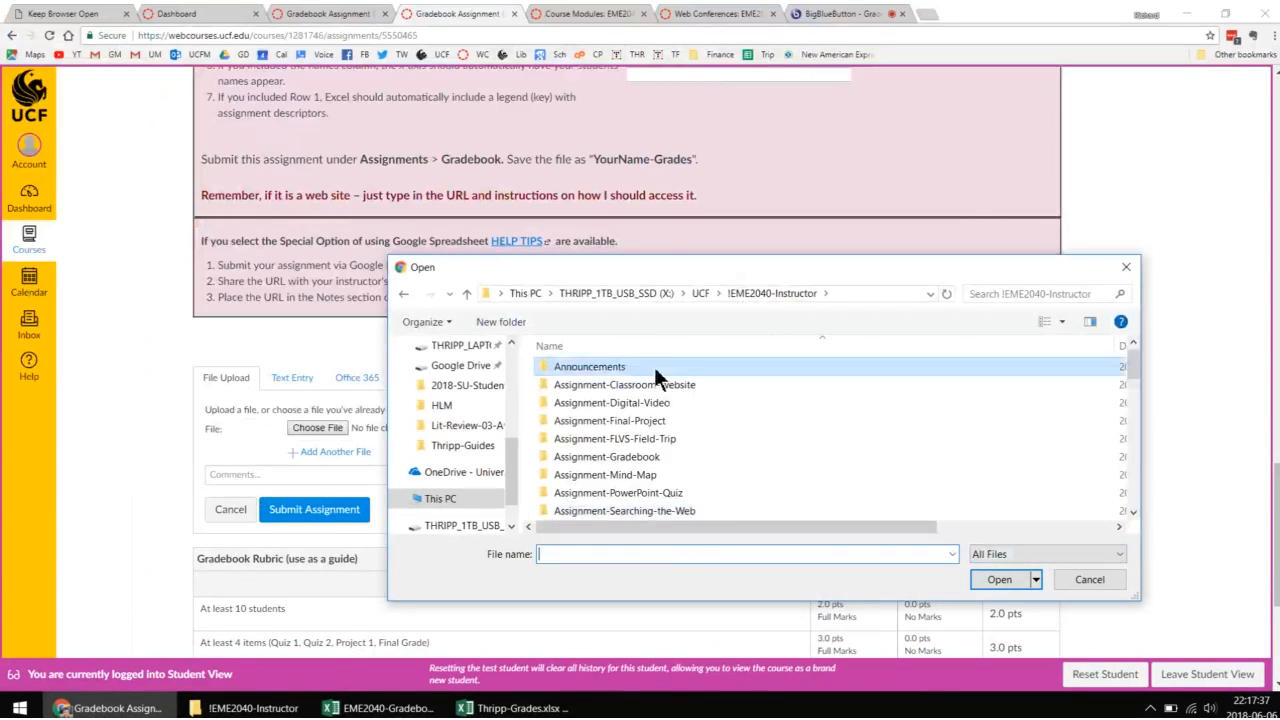
scroll(660, 400, "down", 10)
left_click(634, 508)
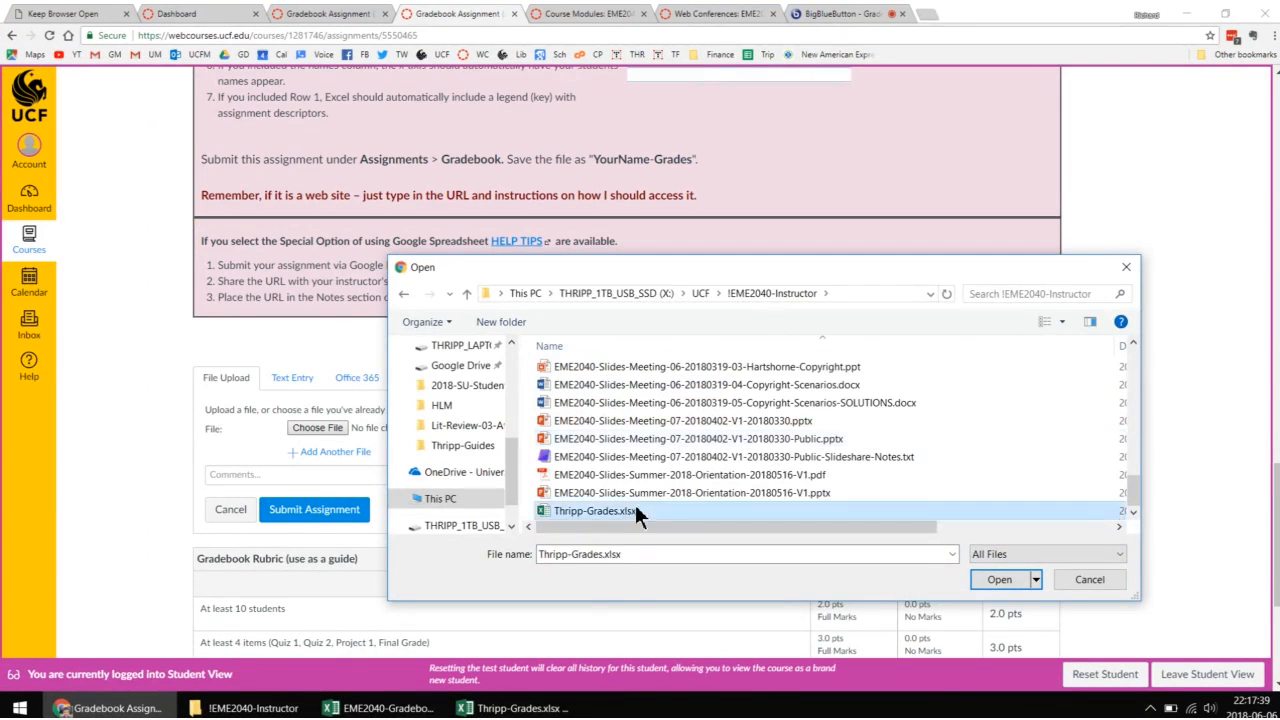
double_click(634, 512)
Step: Add the comment "Enjoy!" and submit the Gradebook Assignment, checking the resulting assignment page
left_click(291, 477)
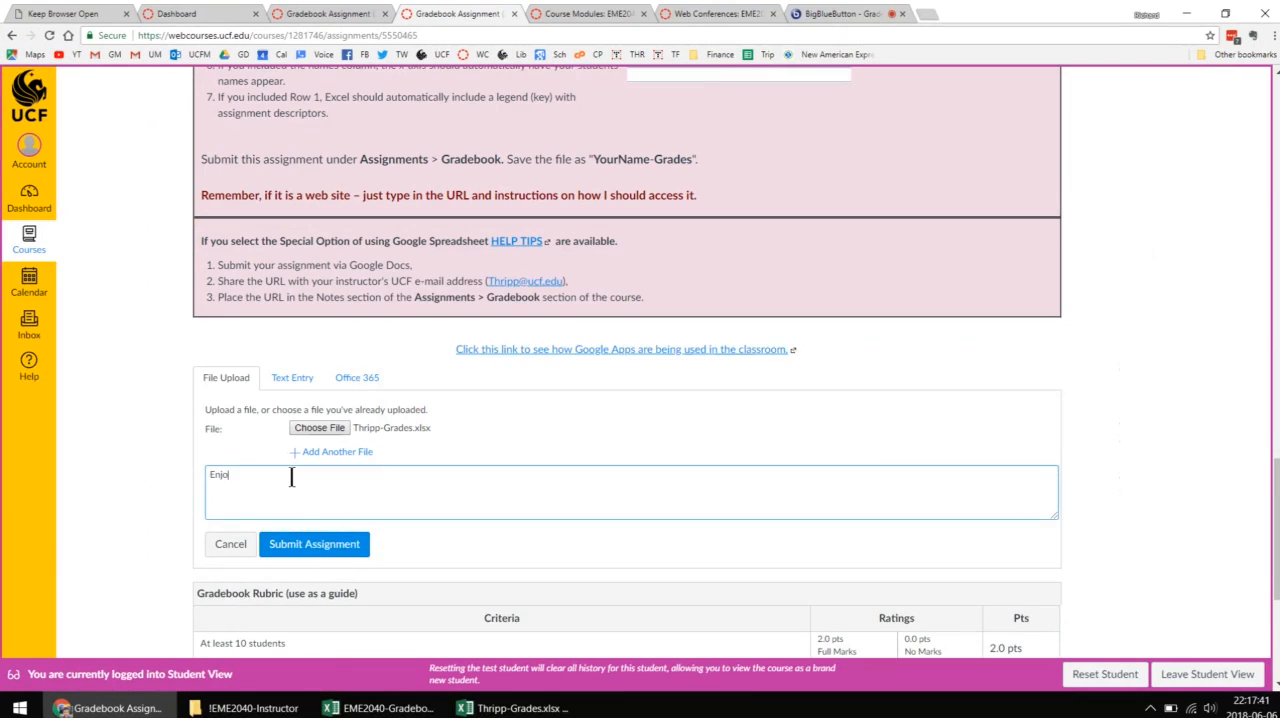
left_click(298, 543)
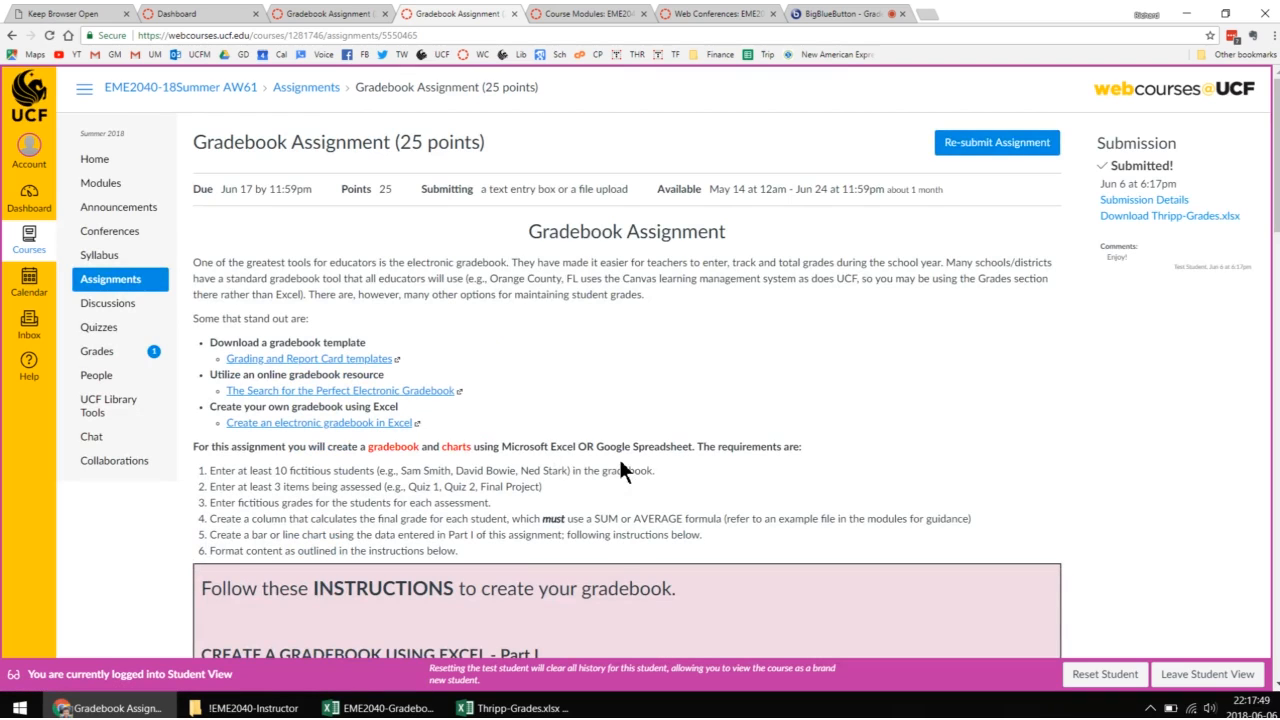
scroll(618, 456, "down", 2)
scroll(627, 483, "up", 2)
scroll(678, 456, "down", 5)
scroll(688, 466, "up", 5)
Step: Open the test student's Grades page in a new tab and look through the assignment list
middle_click(120, 355)
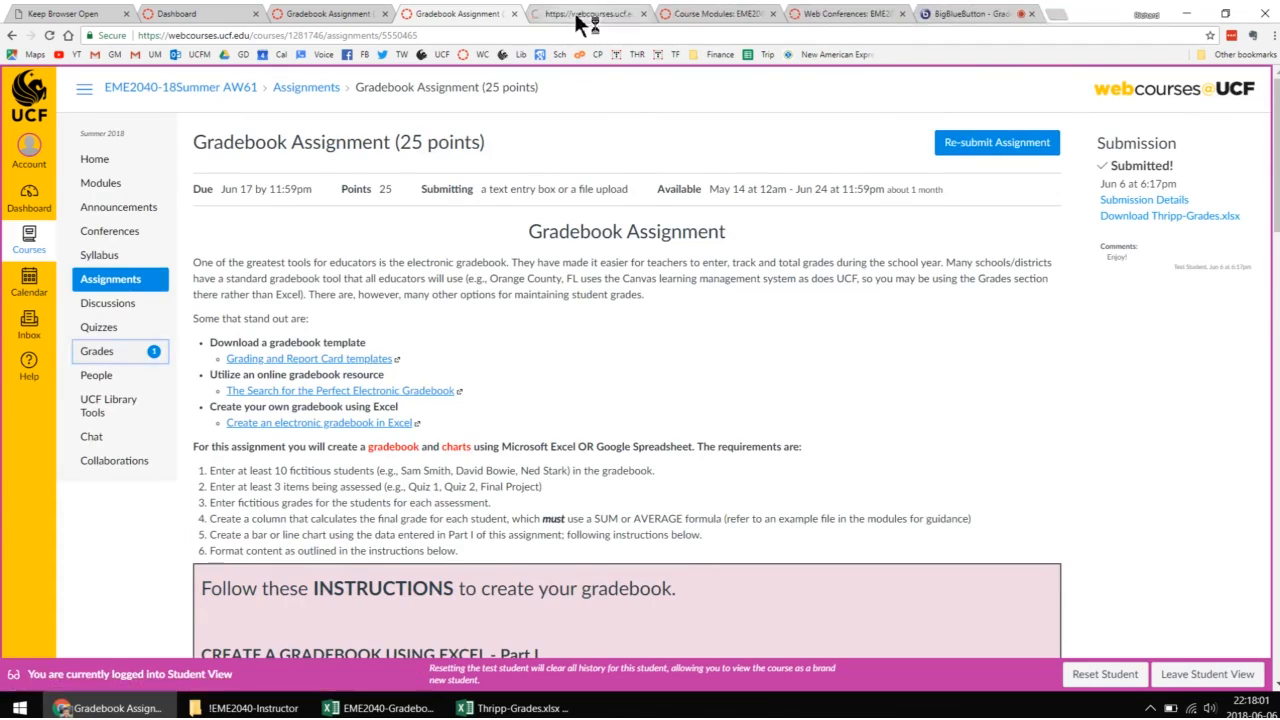
left_click(585, 16)
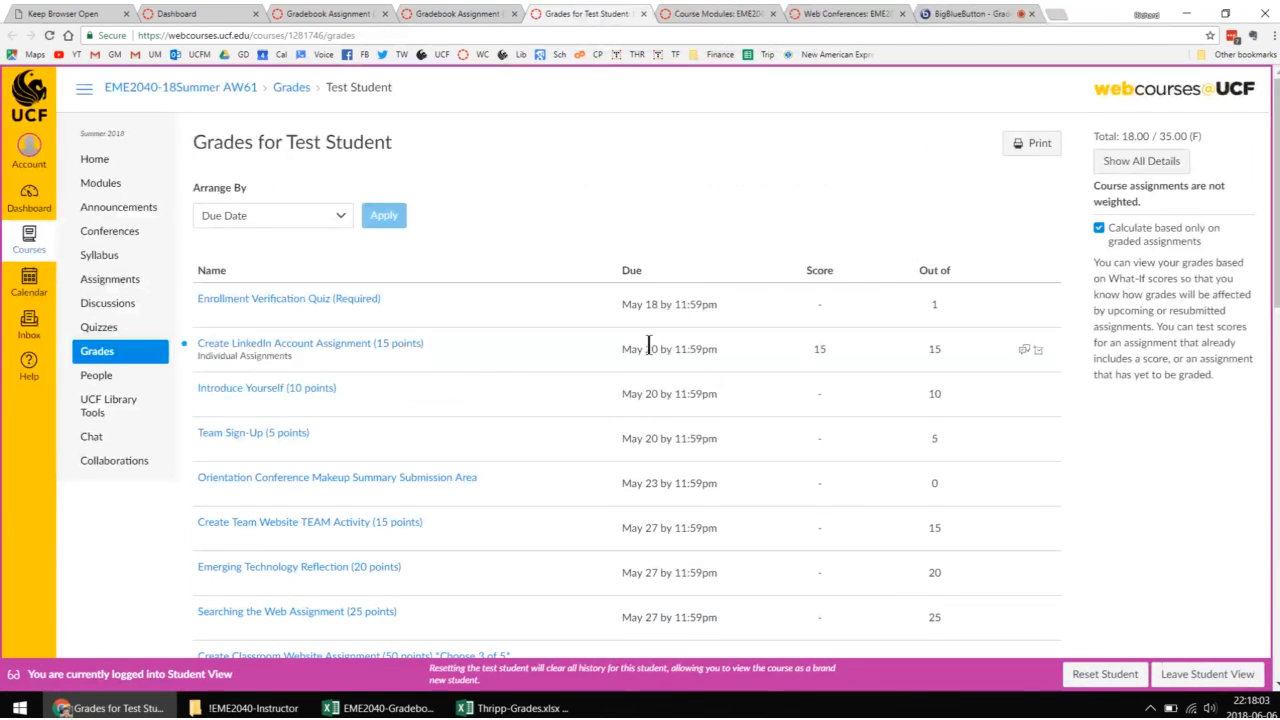
scroll(631, 366, "down", 7)
scroll(649, 374, "up", 3)
scroll(708, 424, "up", 4)
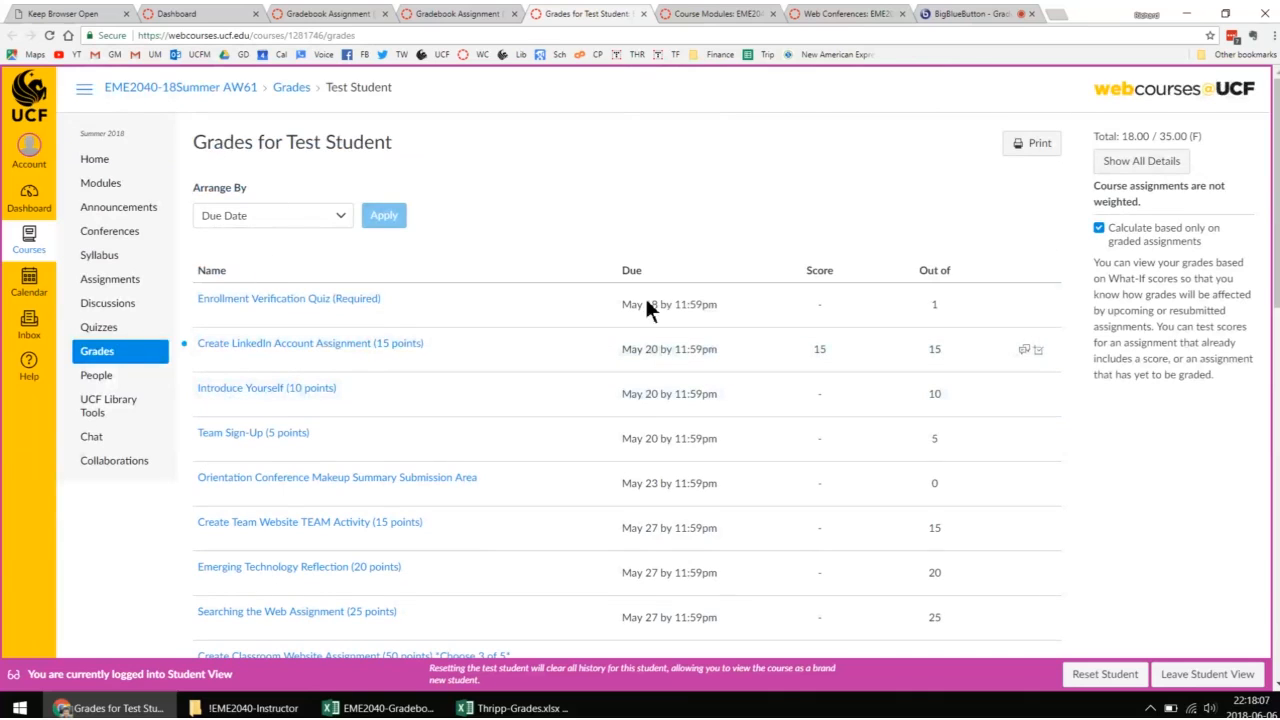
Step: Search the web for "canvas instructure" in a new browser tab
key("ctrl+t")
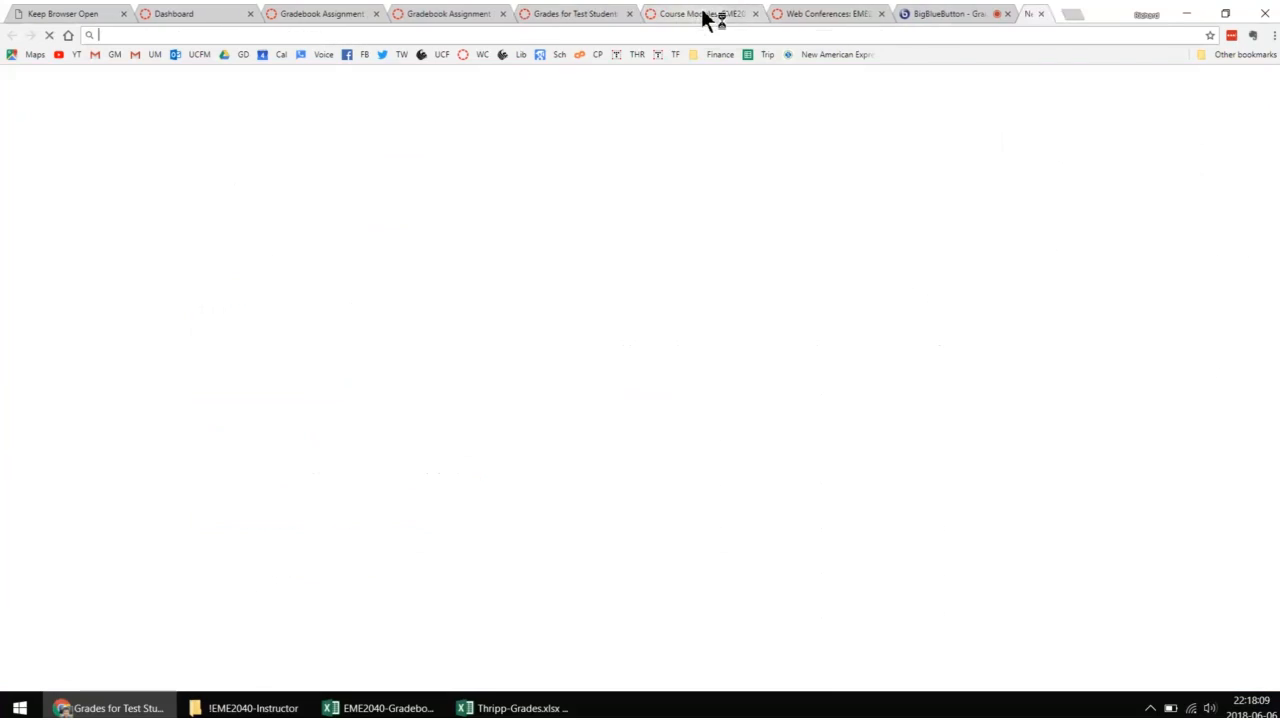
type("canvas ")
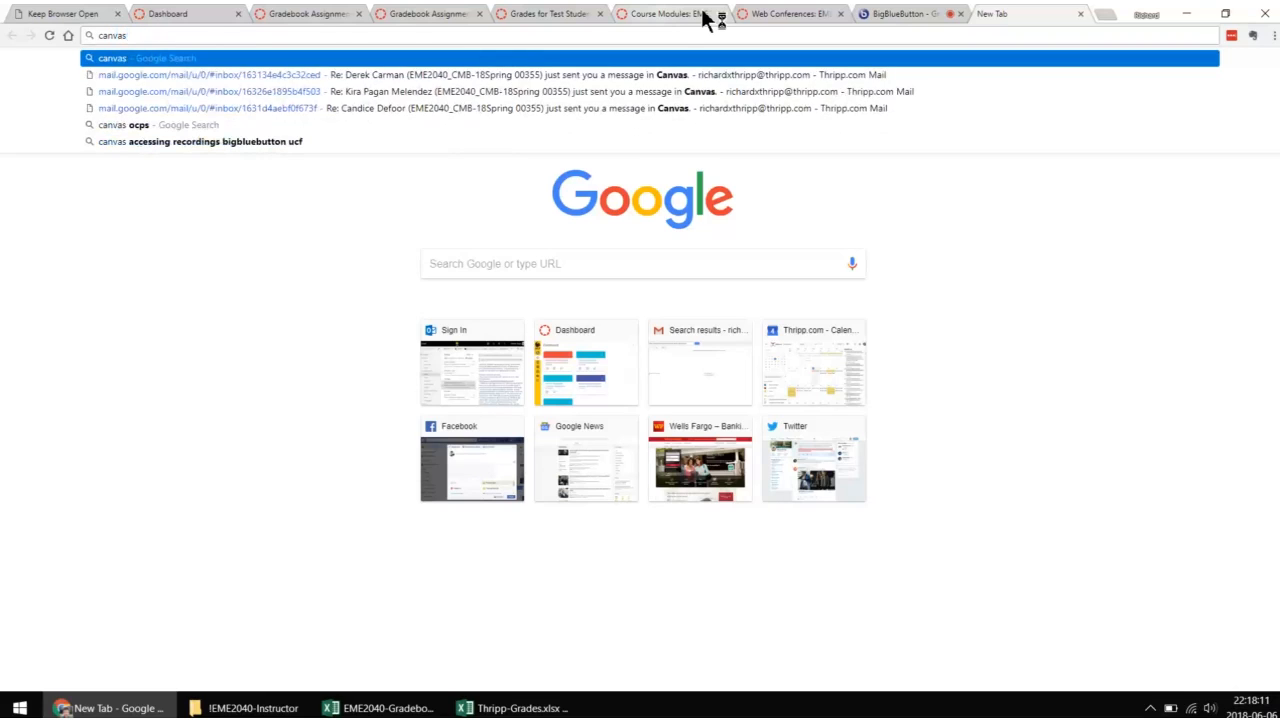
type("instructu")
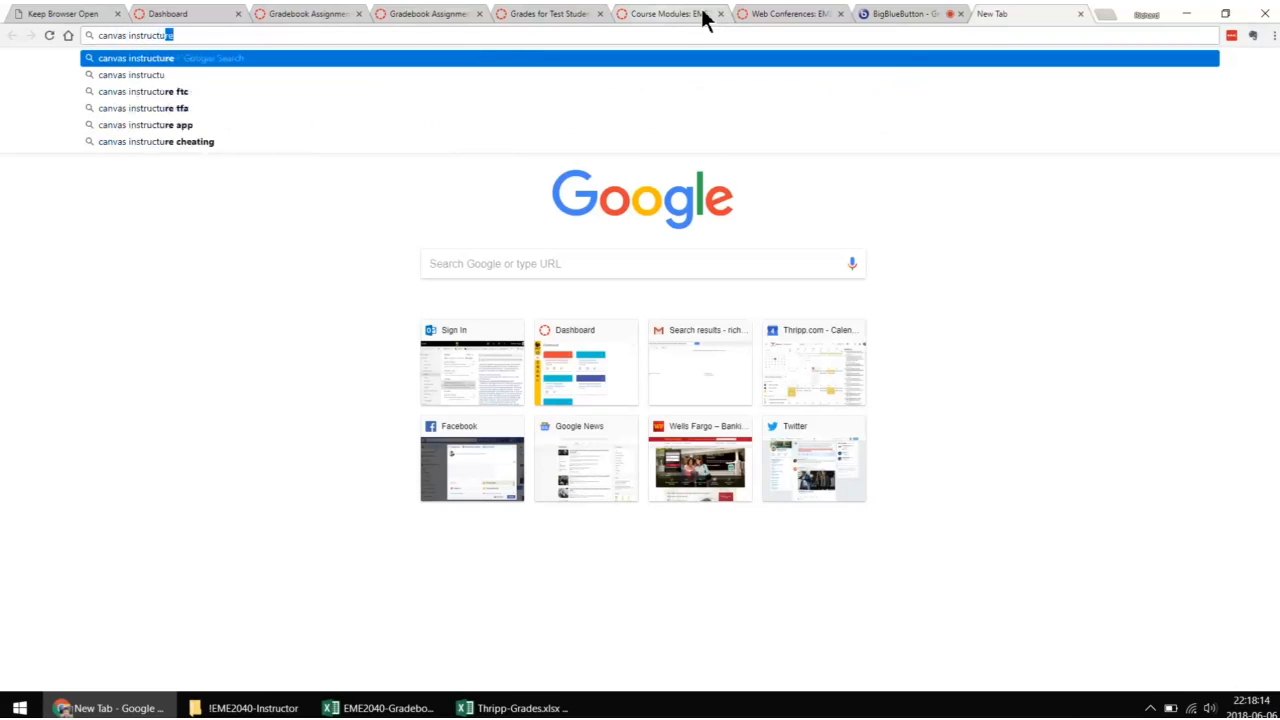
key("Return")
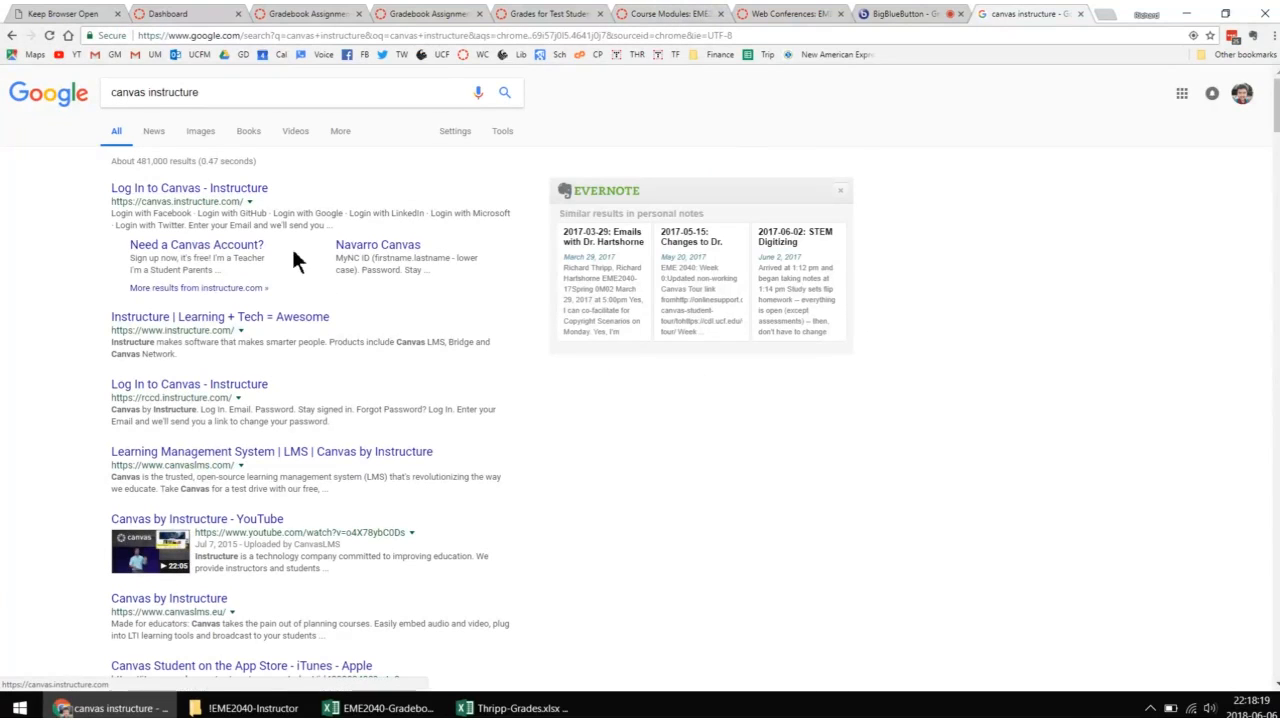
Step: Return to the test student's Grades page and review the due dates and scores, including the Gradebook Assignment entry
left_click(555, 15)
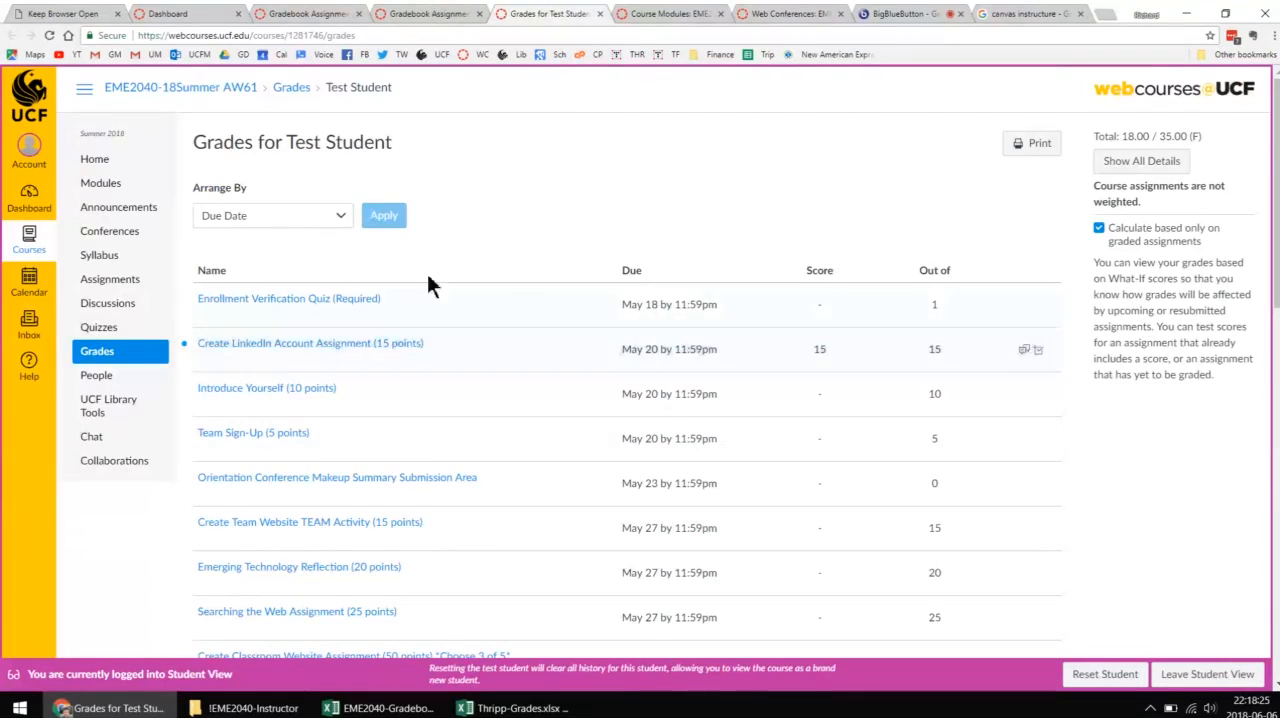
scroll(429, 286, "down", 3)
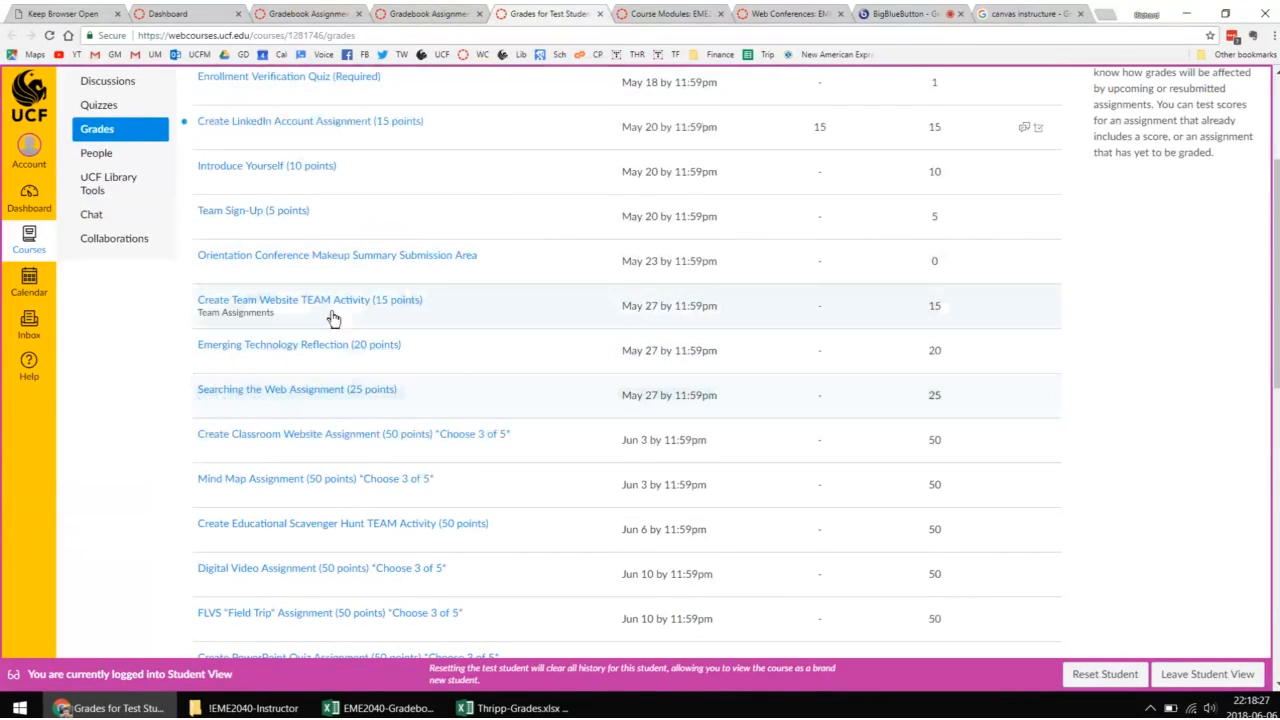
scroll(329, 320, "up", 3)
left_click_drag(624, 308, 1128, 479)
scroll(1091, 457, "down", 7)
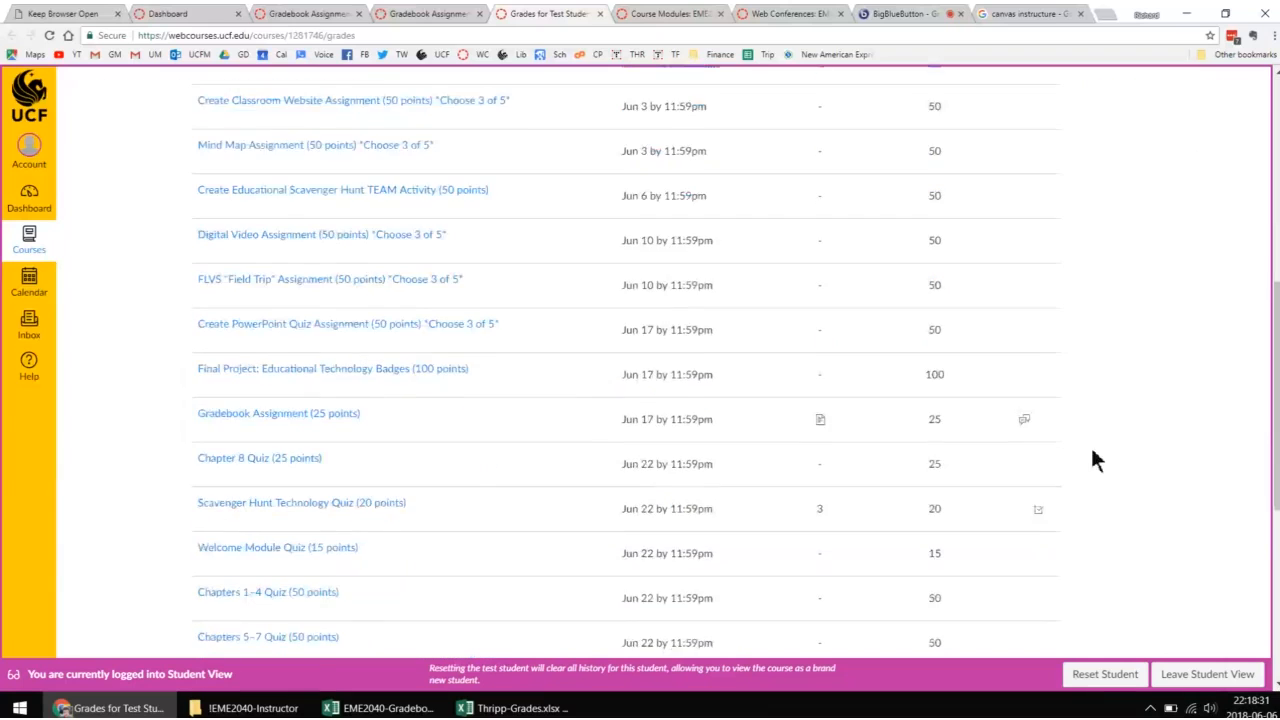
scroll(1075, 463, "up", 1)
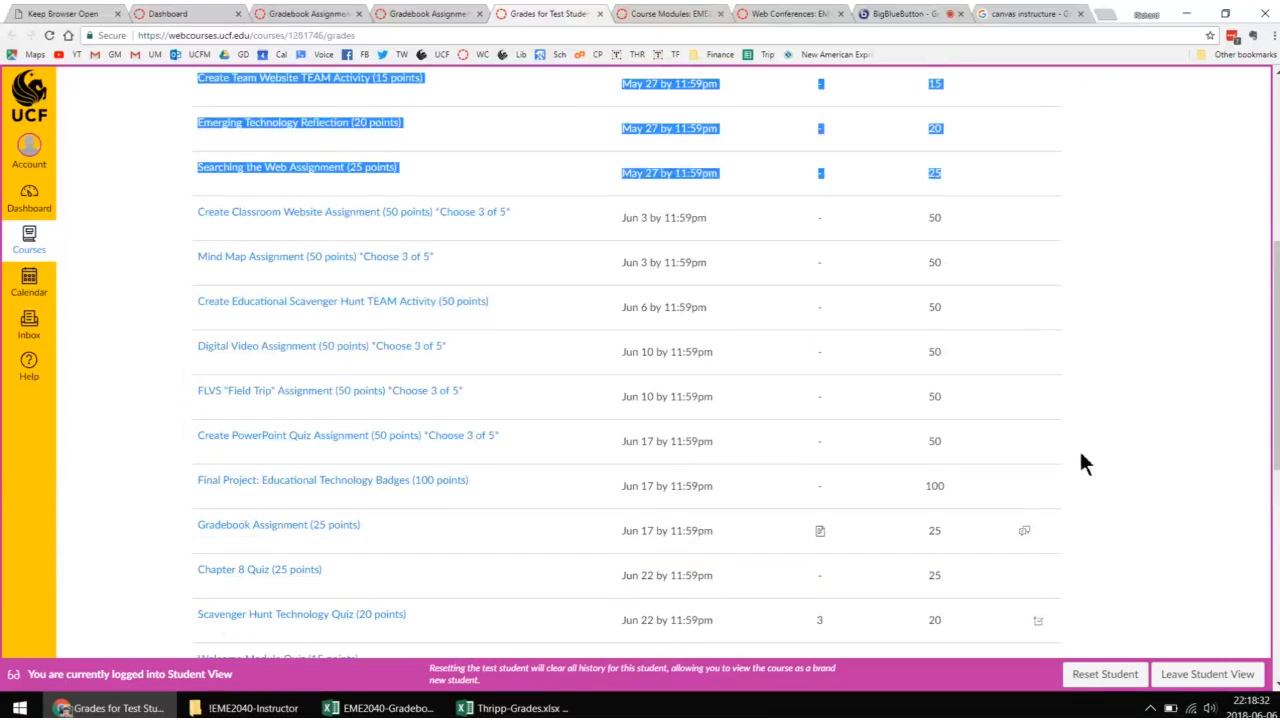
Step: Switch to Excel to check the final grade formula in cell F7, and return to the browser's BigBlueButton conference
left_click(510, 708)
left_click(490, 286)
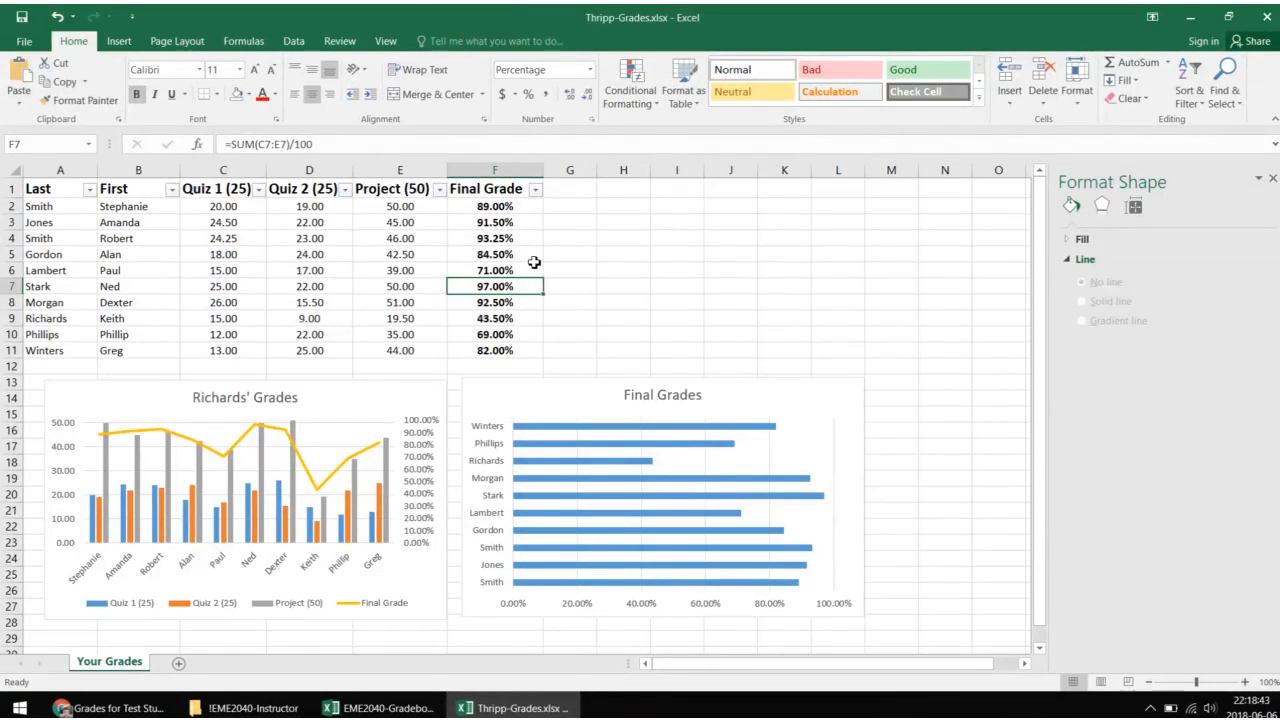
left_click(118, 706)
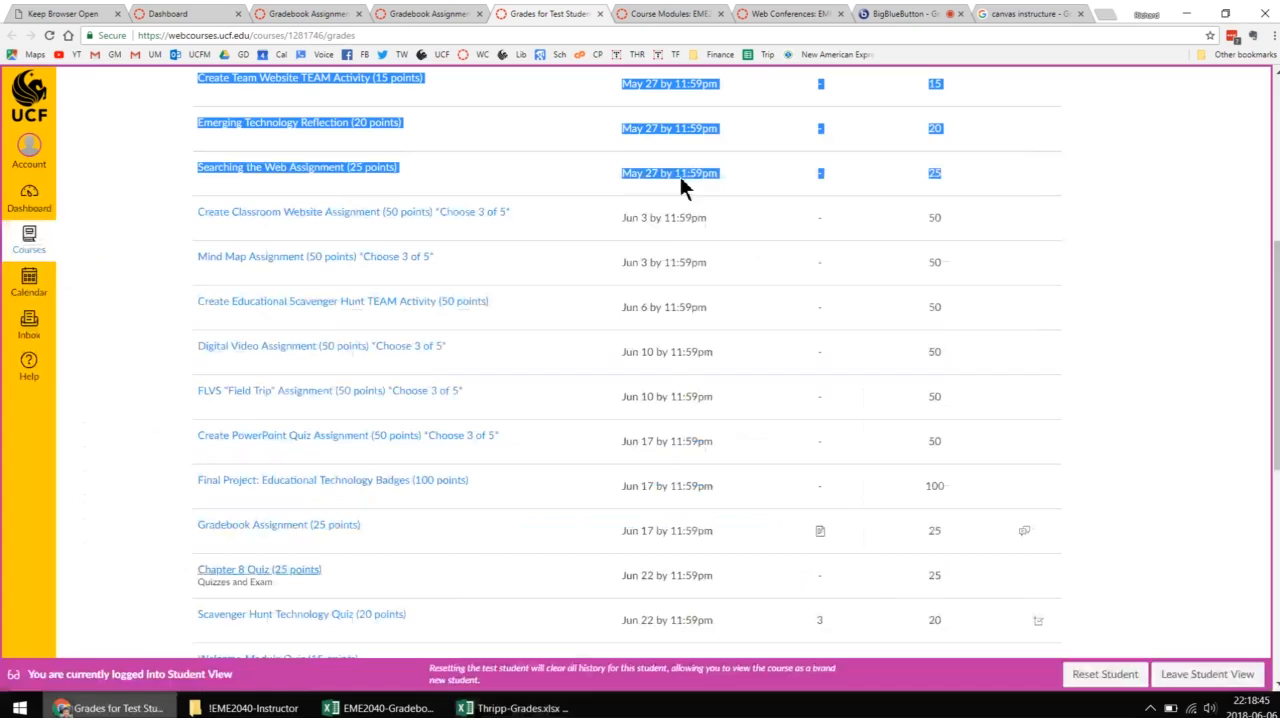
left_click(897, 15)
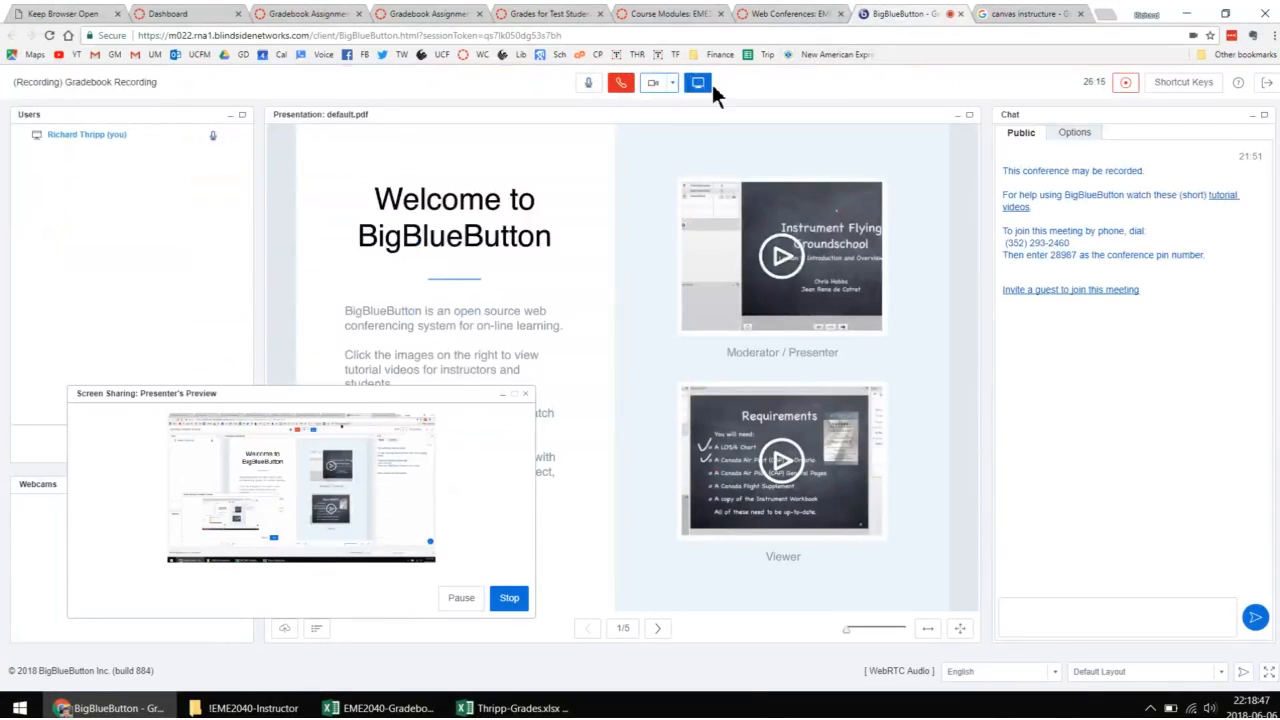